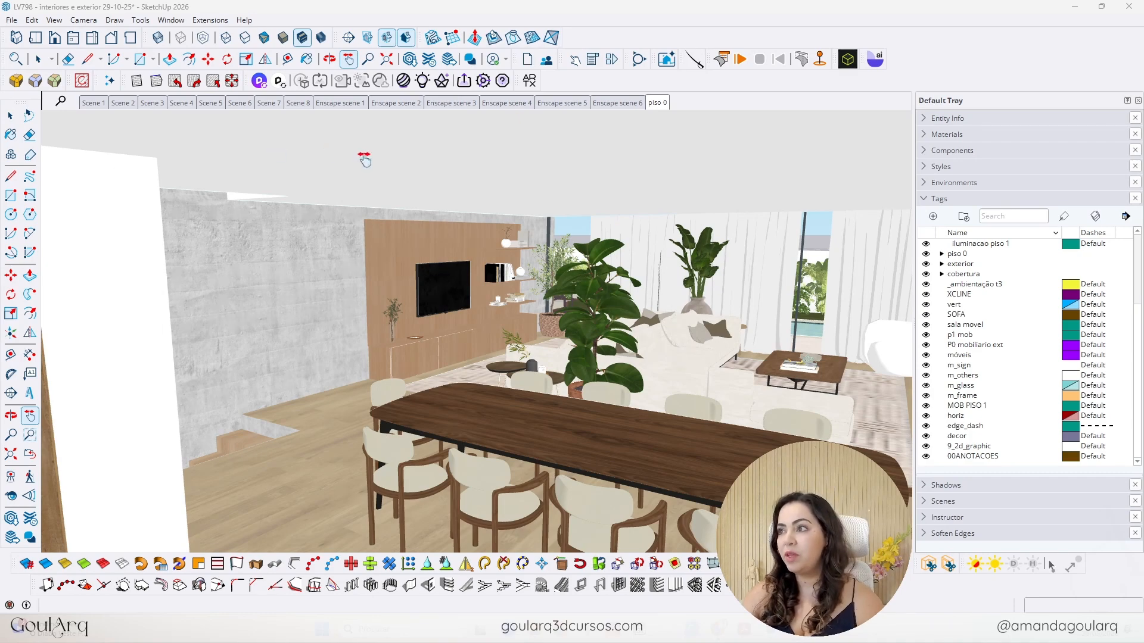
- Collapse the Tags section of the tray and frame the dining table, TV wall and sofa in the view
{"action": "left_click", "coordinate": [930, 199]}
{"action": "middle_click_drag", "start_coordinate": [740, 379], "coordinate": [556, 378]}
{"action": "scroll", "coordinate": [372, 338], "scroll_direction": "up", "scroll_amount": 2}
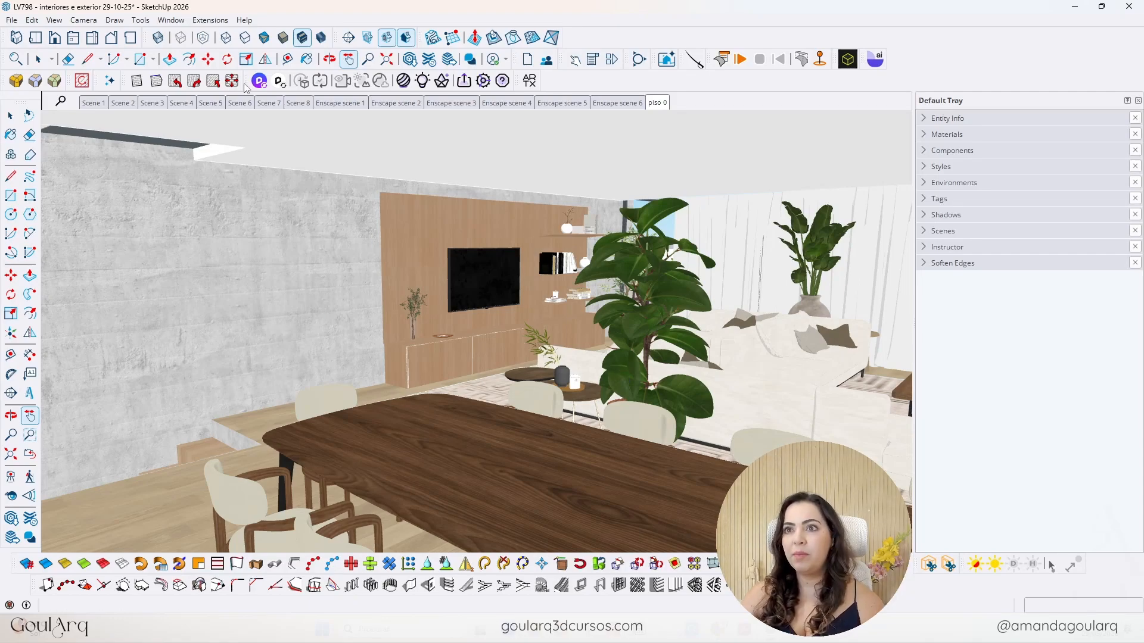
- Undock the D5 Lite toolbar over the model and dock it back among the other toolbars
{"action": "left_click_drag", "start_coordinate": [244, 87], "coordinate": [259, 249]}
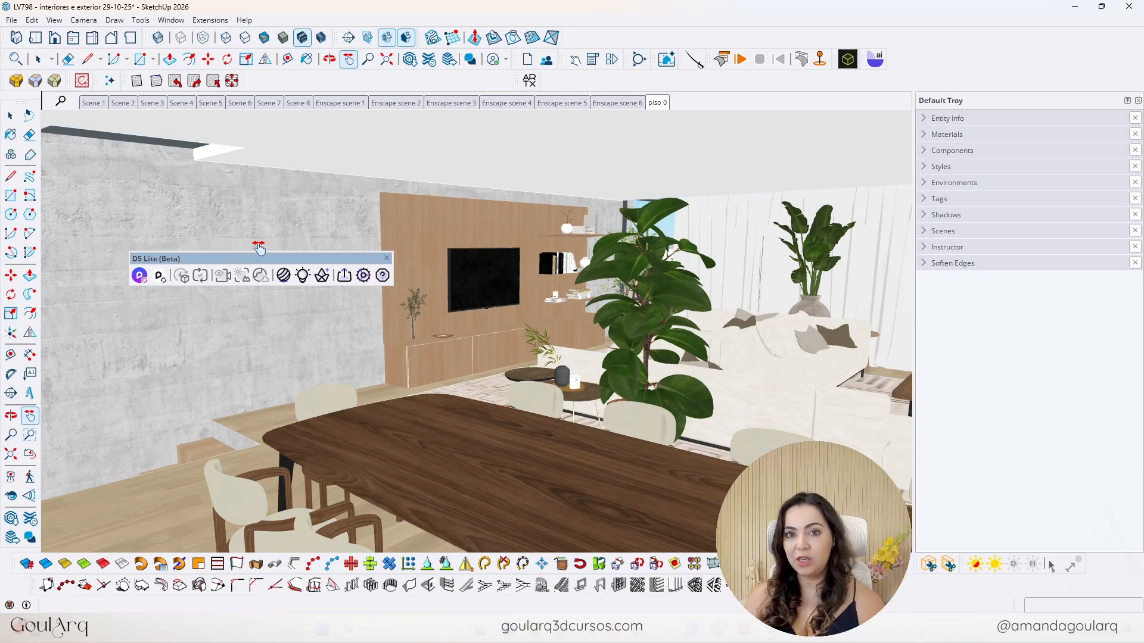
{"action": "left_click_drag", "start_coordinate": [263, 263], "coordinate": [354, 66]}
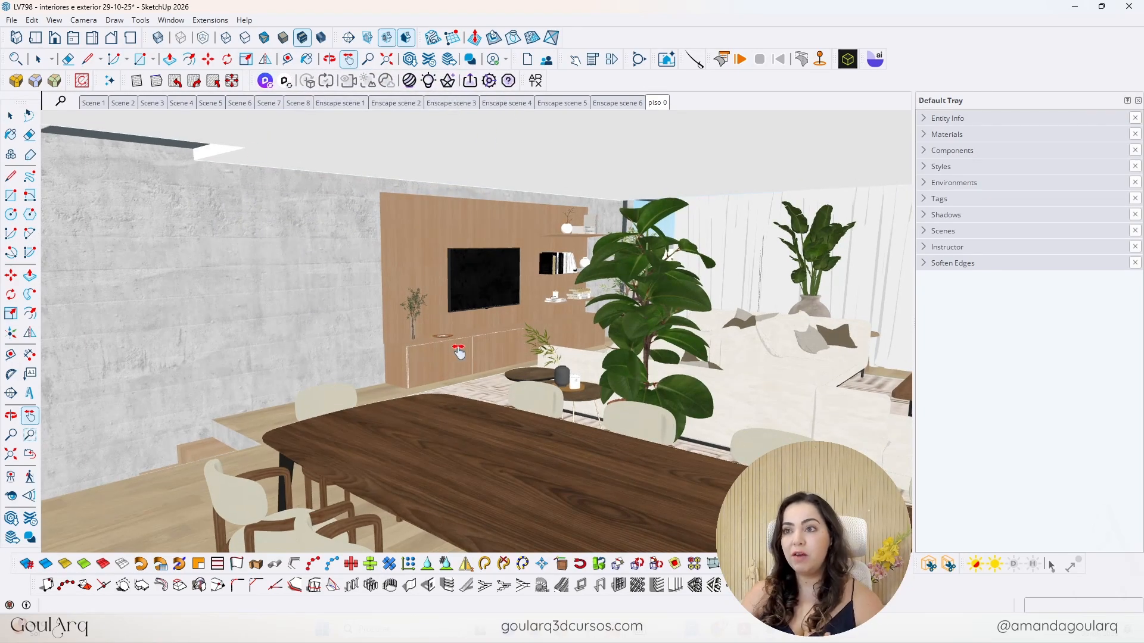
- Frame the dining and living area and send the model to D5 Render as a new project
{"action": "key", "text": "o"}
{"action": "left_click_drag", "start_coordinate": [458, 352], "coordinate": [593, 379]}
{"action": "middle_click_drag", "start_coordinate": [593, 380], "coordinate": [594, 381]}
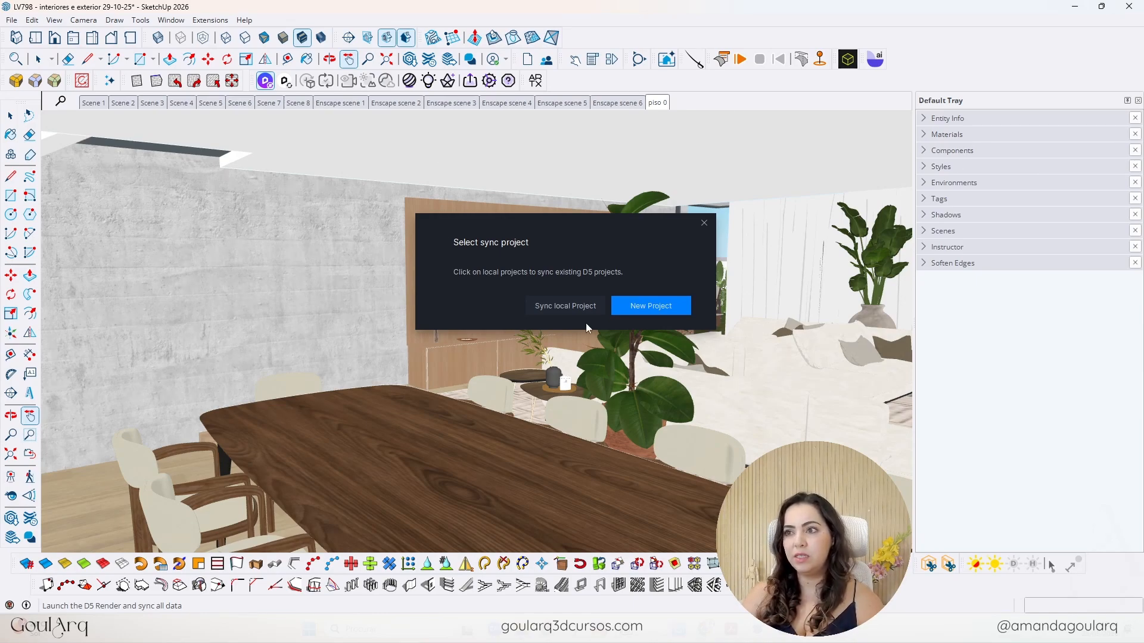
{"action": "left_click", "coordinate": [651, 306]}
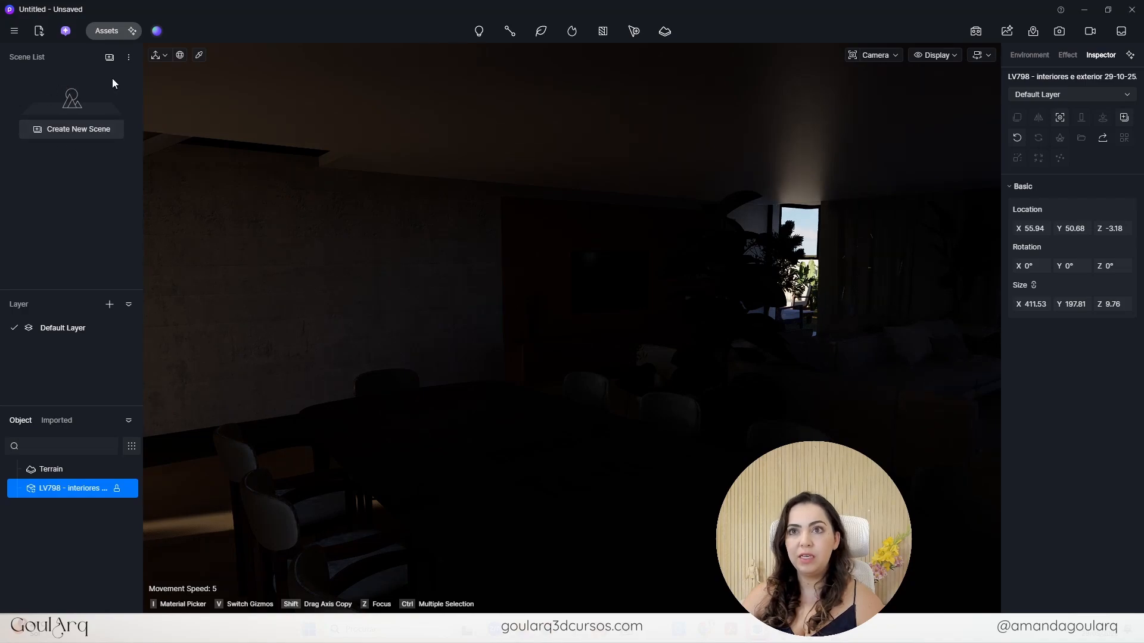
- Review the scene list's options and toggle the Default Layer's visibility off and on
{"action": "left_click", "coordinate": [128, 59]}
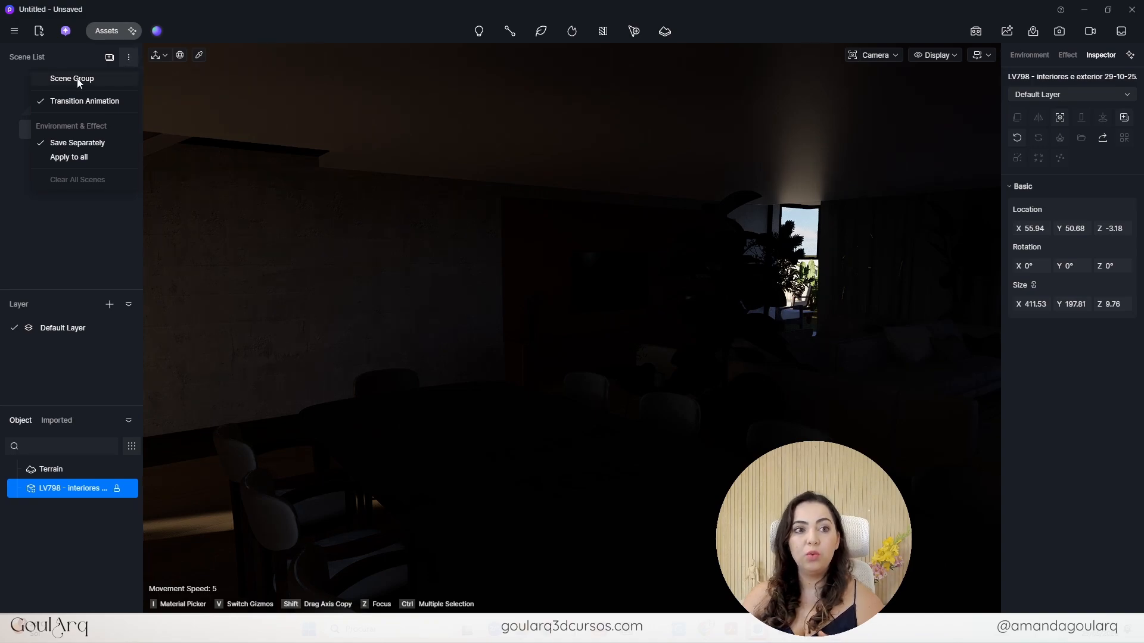
{"action": "left_click", "coordinate": [83, 250]}
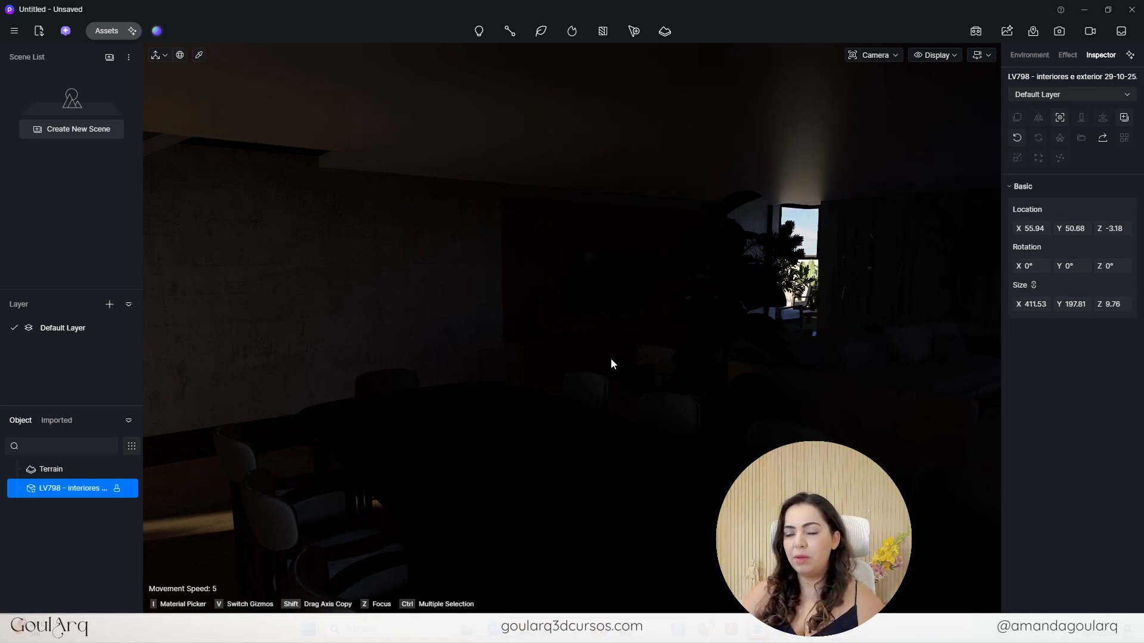
{"action": "left_click", "coordinate": [129, 327]}
{"action": "left_click", "coordinate": [127, 331]}
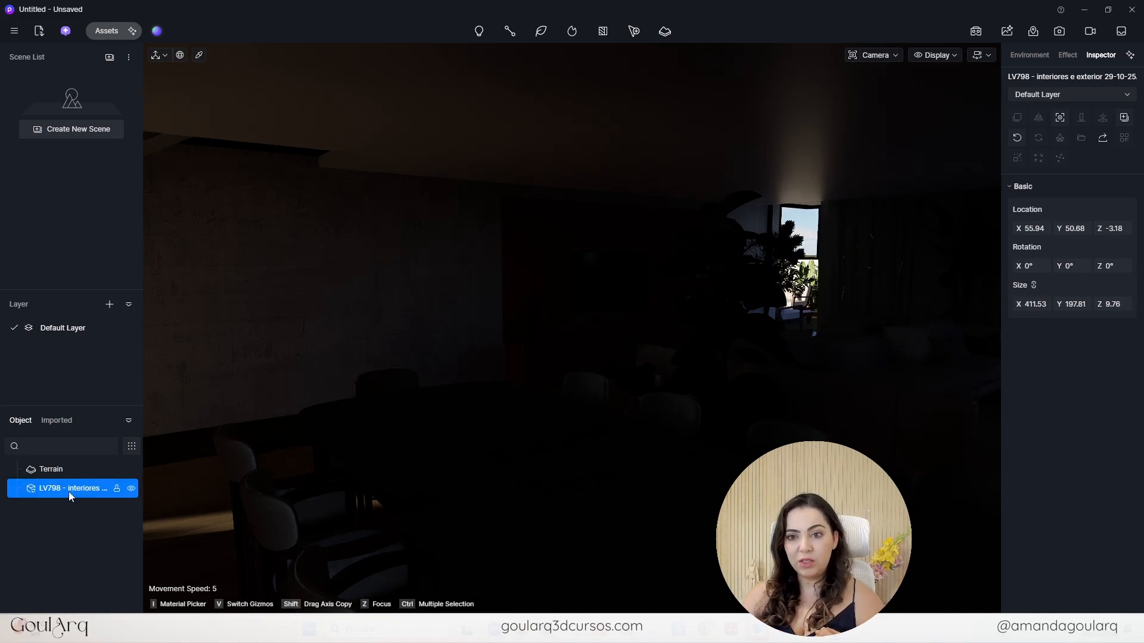
- Hide and show the imported LV798 model twice to check its visibility control
{"action": "left_click", "coordinate": [131, 488]}
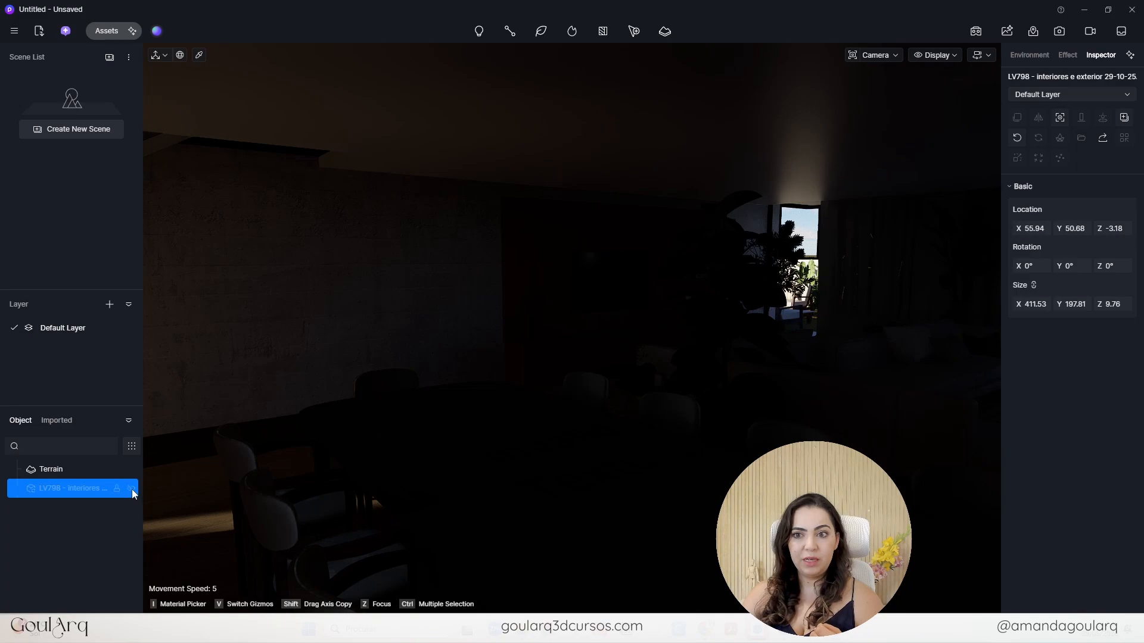
{"action": "left_click", "coordinate": [130, 488]}
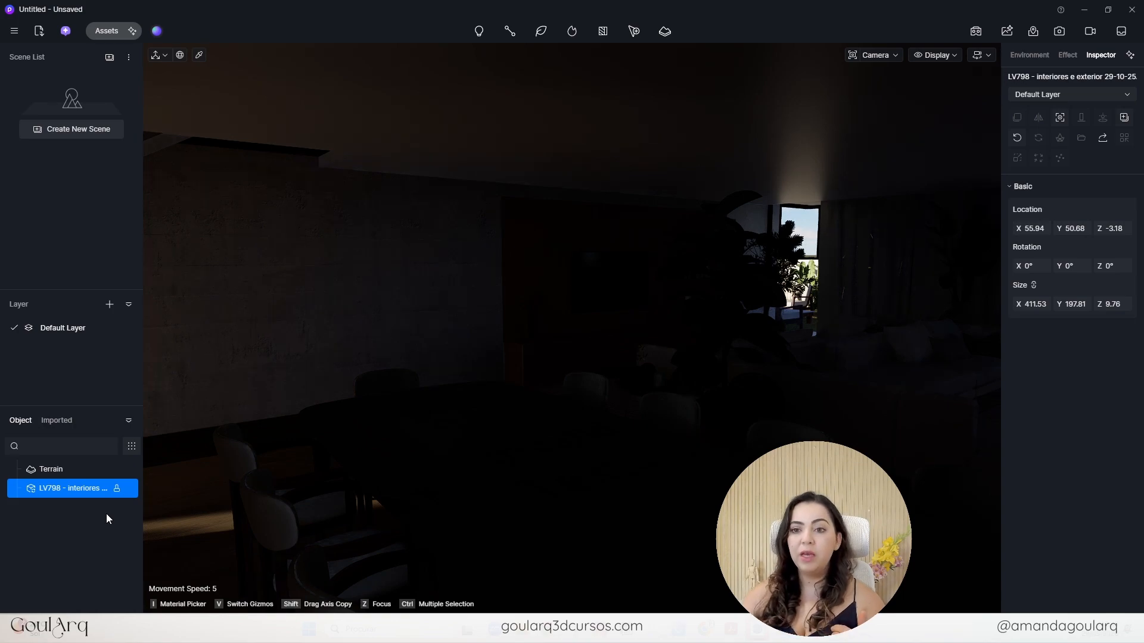
{"action": "left_click", "coordinate": [130, 489]}
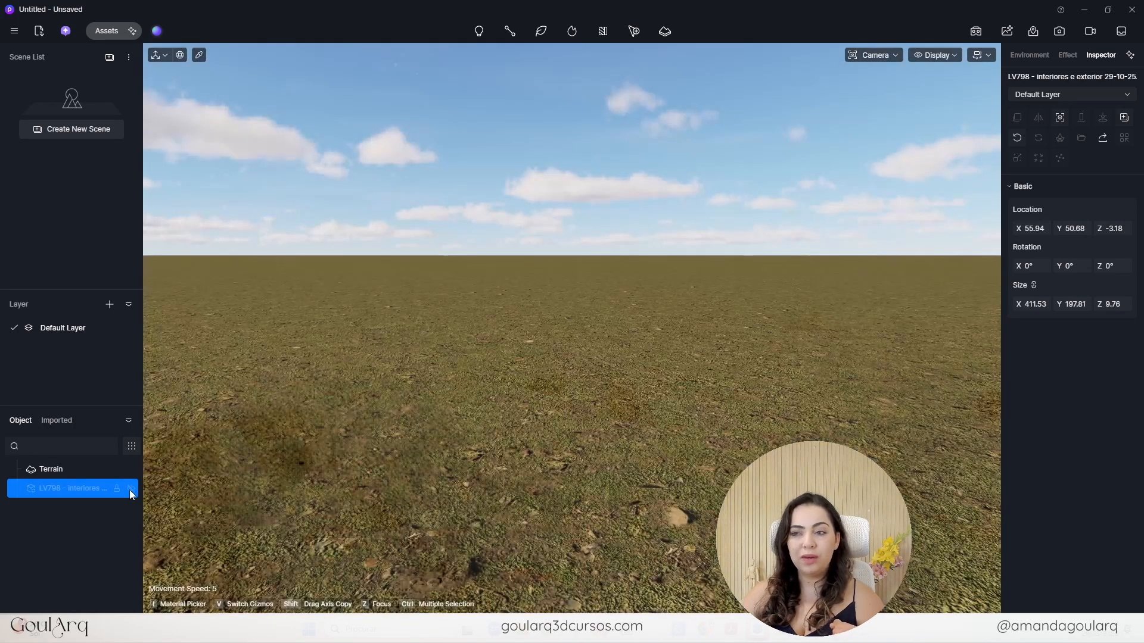
{"action": "left_click", "coordinate": [131, 489]}
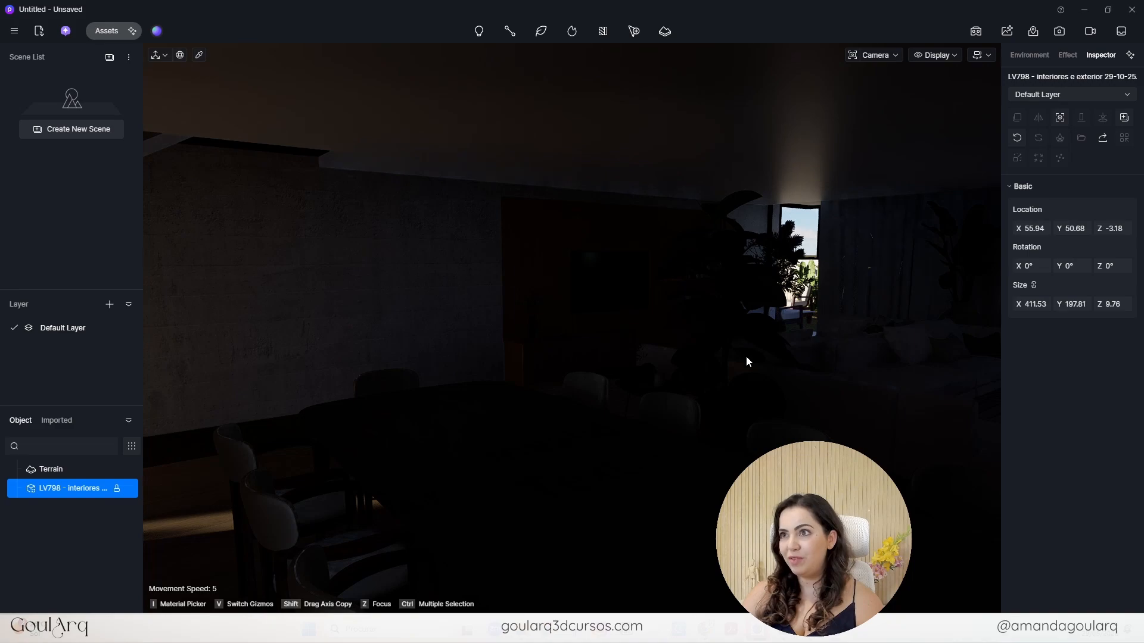
- Move outside and examine the house's glazed facade, terrace and garden
{"action": "right_click_drag", "start_coordinate": [745, 268], "coordinate": [349, 278]}
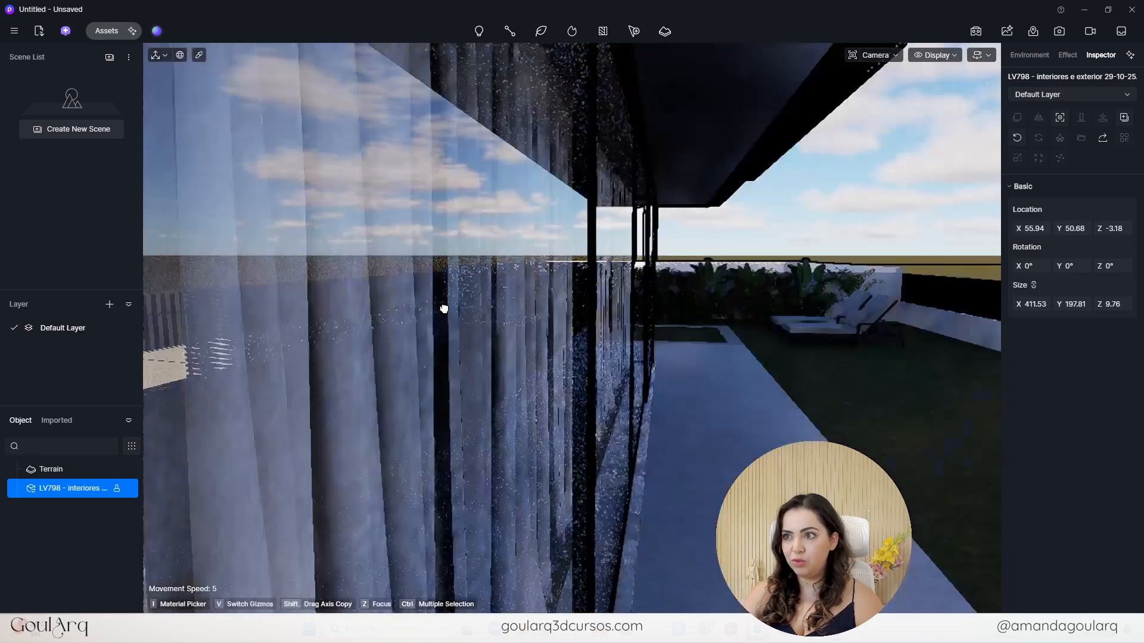
{"action": "right_click_drag", "start_coordinate": [441, 309], "coordinate": [271, 309]}
{"action": "right_click_drag", "start_coordinate": [622, 353], "coordinate": [417, 303]}
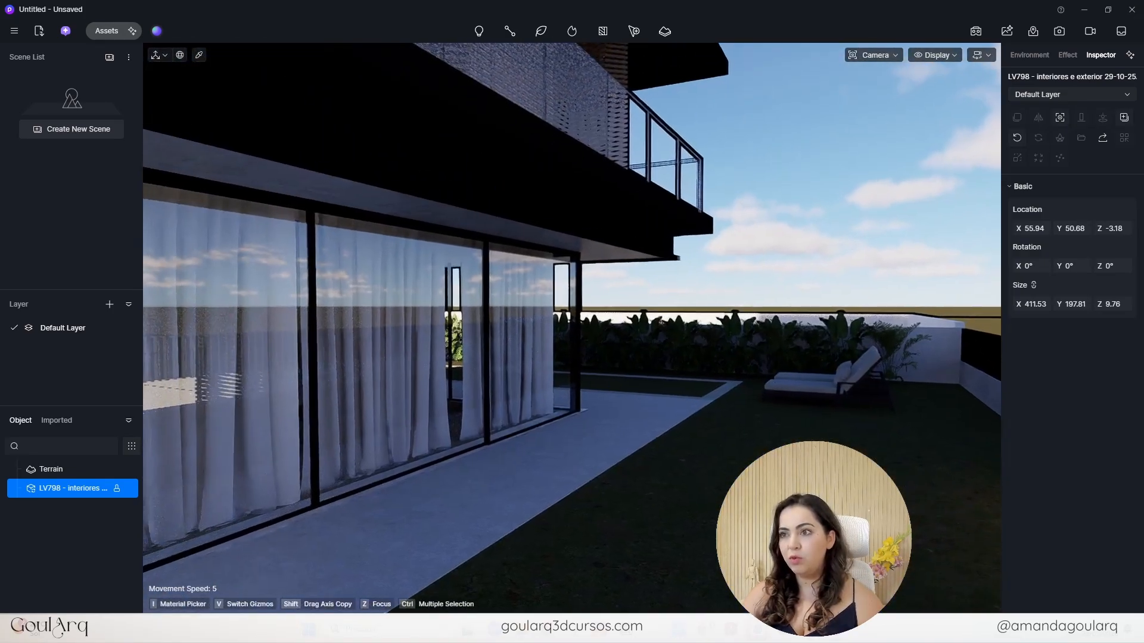
{"action": "scroll", "coordinate": [888, 352], "scroll_direction": "up", "scroll_amount": 5}
{"action": "right_click_drag", "start_coordinate": [841, 326], "coordinate": [816, 386]}
{"action": "middle_click_drag", "start_coordinate": [641, 381], "coordinate": [393, 356]}
{"action": "scroll", "coordinate": [393, 355], "scroll_direction": "down", "scroll_amount": 5}
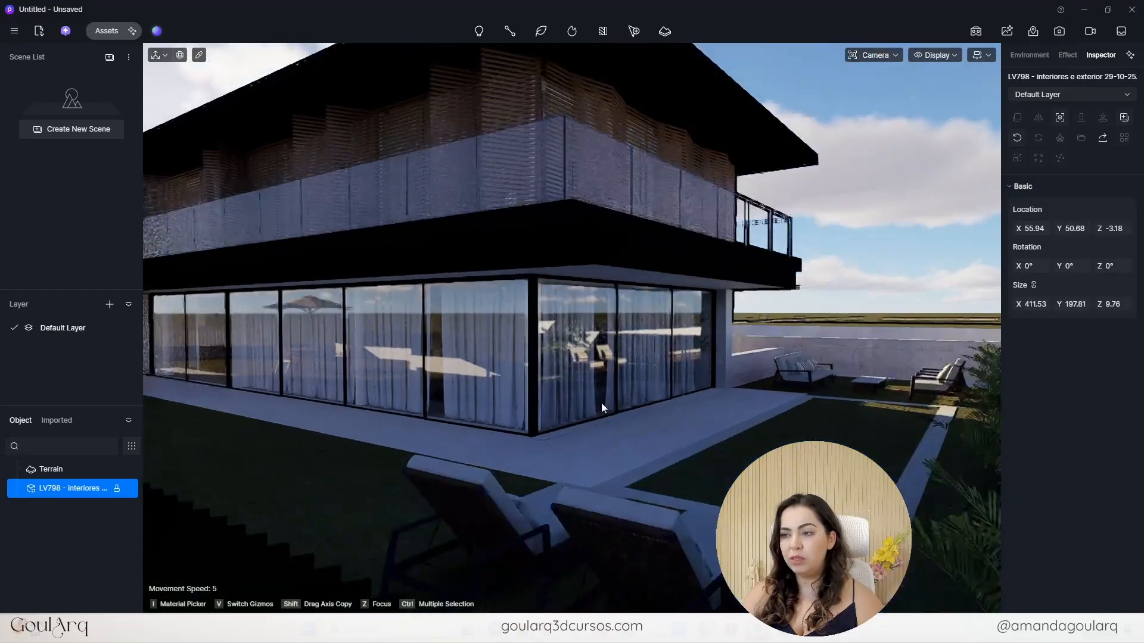
{"action": "scroll", "coordinate": [778, 414], "scroll_direction": "up", "scroll_amount": 3}
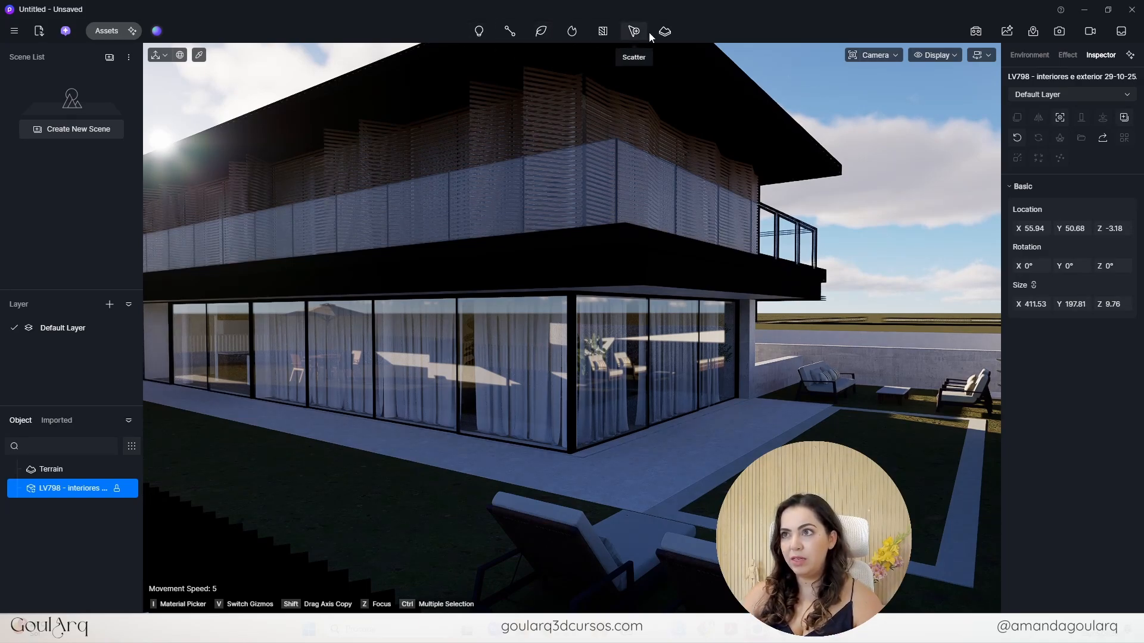
- Review the available light types and examine the facade glass and its material settings up close
{"action": "left_click", "coordinate": [479, 35]}
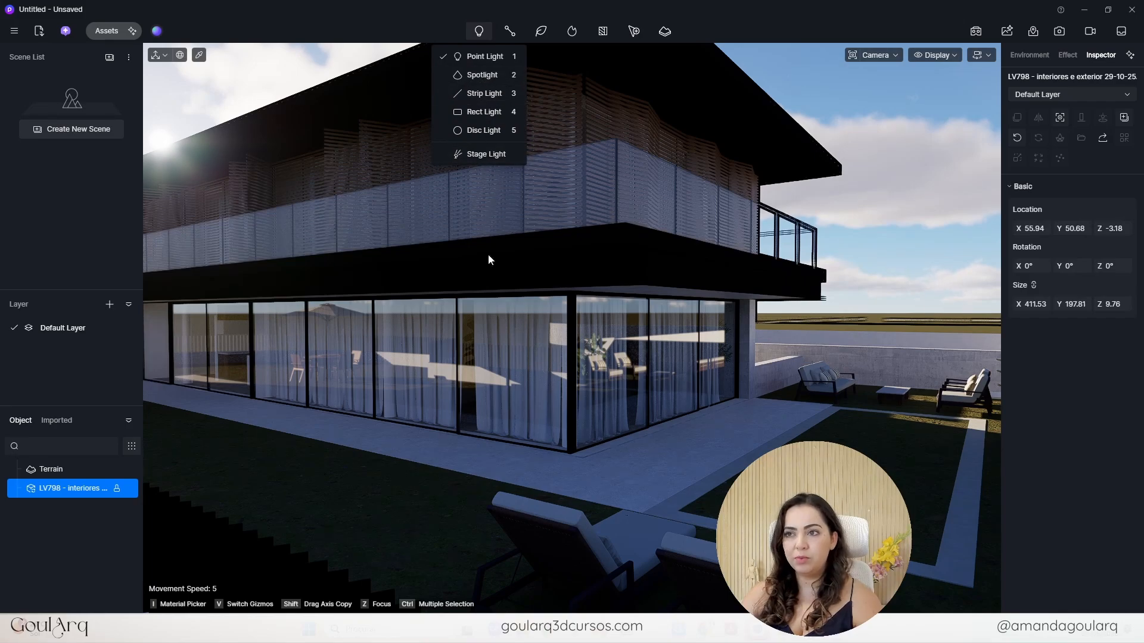
{"action": "left_click", "coordinate": [499, 366]}
{"action": "key", "text": "z"}
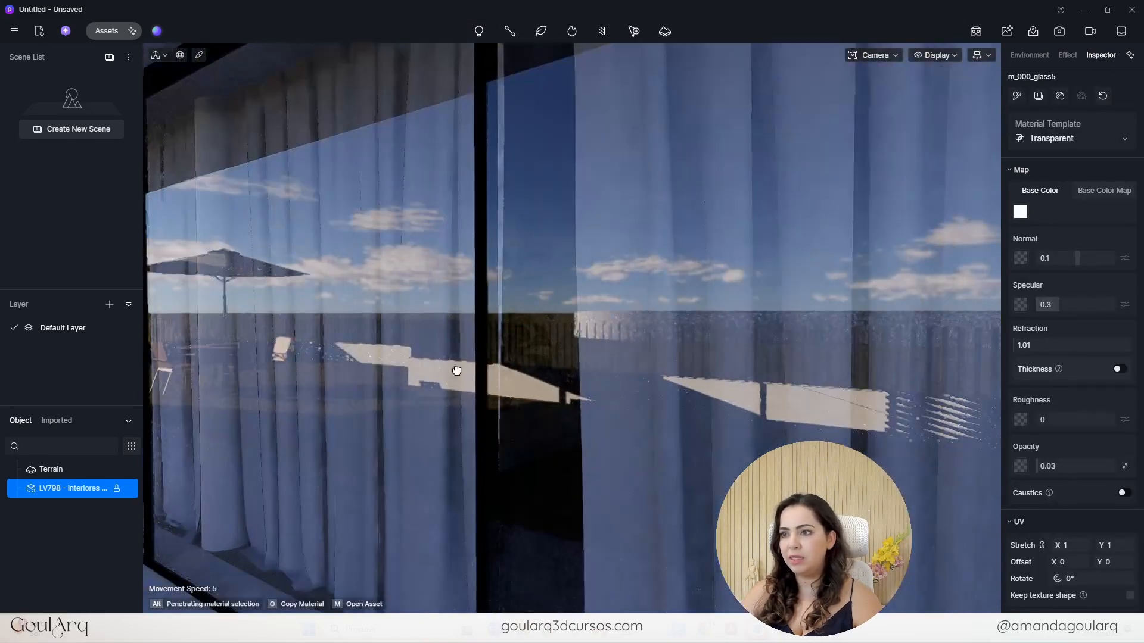
{"action": "right_click_drag", "start_coordinate": [771, 376], "coordinate": [310, 381]}
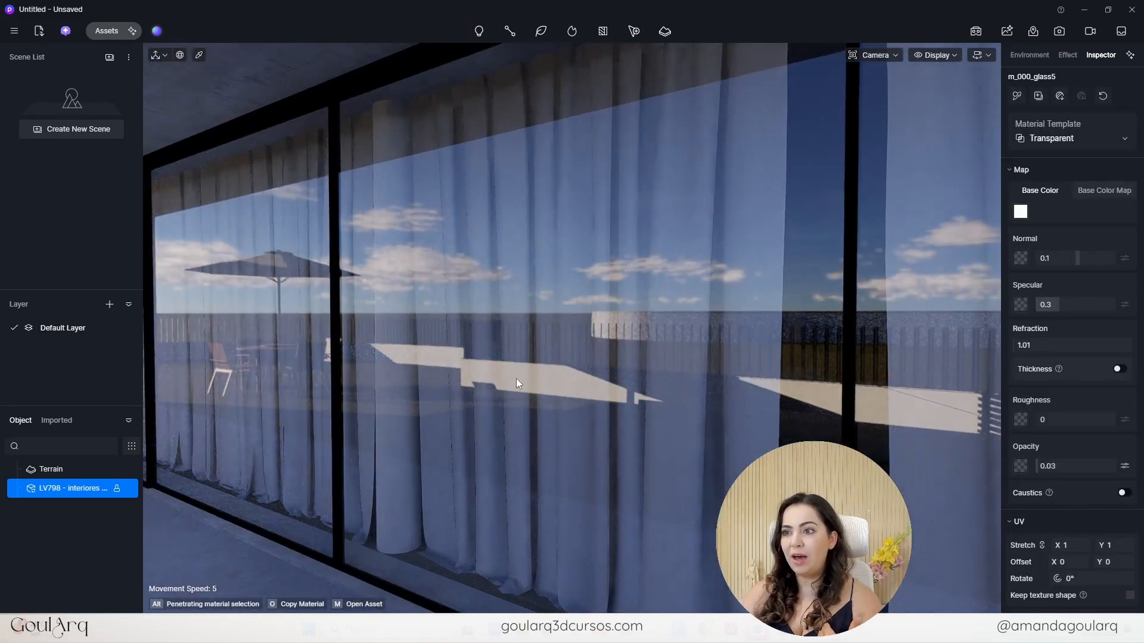
{"action": "scroll", "coordinate": [506, 369], "scroll_direction": "up", "scroll_amount": 1}
{"action": "scroll", "coordinate": [505, 366], "scroll_direction": "down", "scroll_amount": 5}
{"action": "scroll", "coordinate": [505, 366], "scroll_direction": "down", "scroll_amount": 3}
{"action": "scroll", "coordinate": [599, 392], "scroll_direction": "up", "scroll_amount": 4}
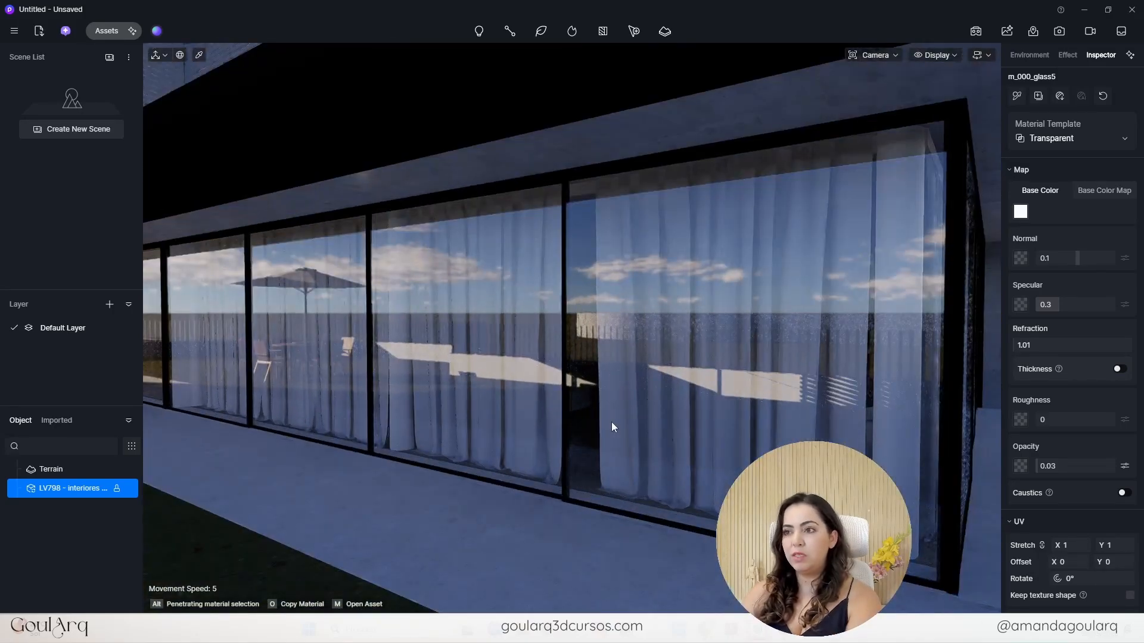
- Go back inside and examine the lighting in the living room, kitchen and dining area
{"action": "scroll", "coordinate": [592, 367], "scroll_direction": "up", "scroll_amount": 6}
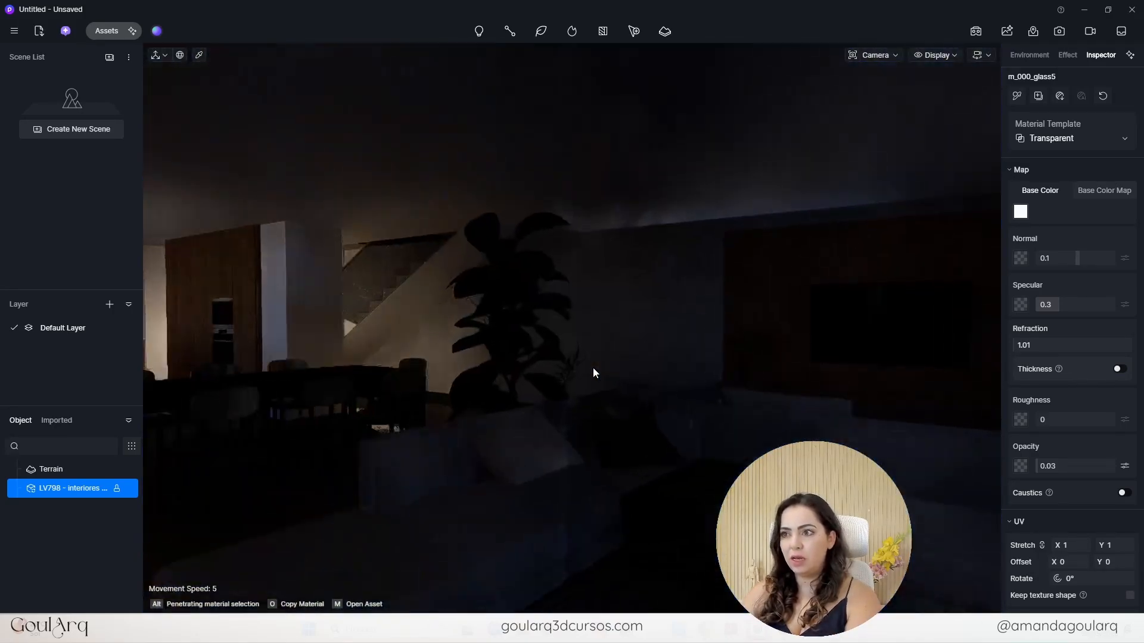
{"action": "scroll", "coordinate": [593, 369], "scroll_direction": "up", "scroll_amount": 2}
{"action": "mouse_move", "coordinate": [719, 379]}
{"action": "right_mouse_down"}
{"action": "mouse_move", "coordinate": [667, 378]}
{"action": "mouse_move", "coordinate": [697, 366]}
{"action": "mouse_move", "coordinate": [662, 366]}
{"action": "mouse_move", "coordinate": [730, 366]}
{"action": "right_mouse_up"}
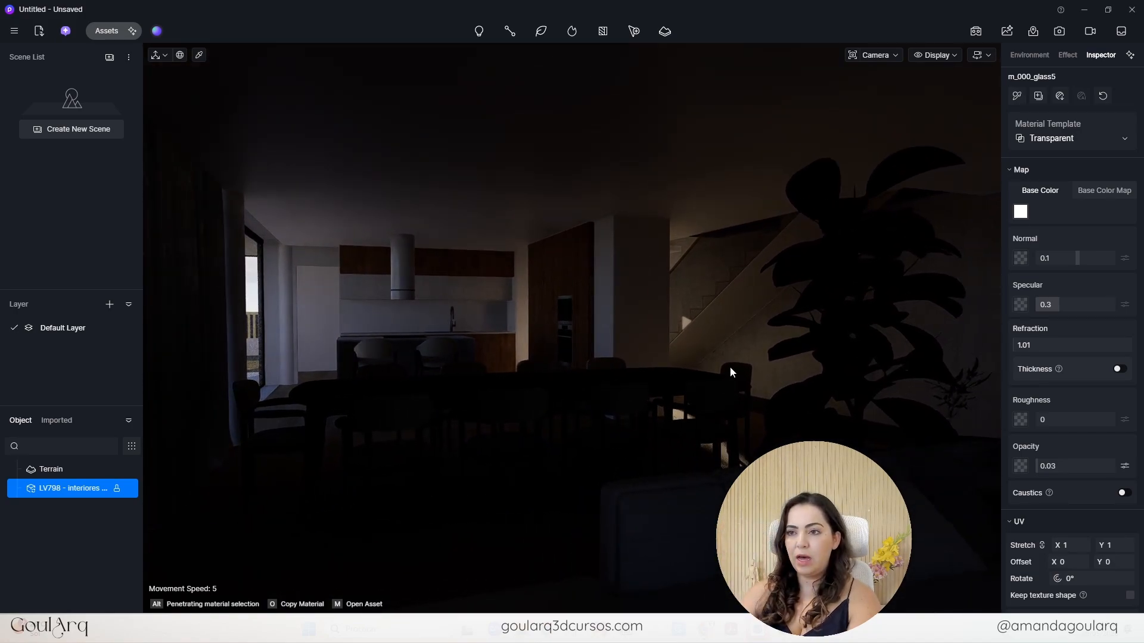
{"action": "right_click_drag", "start_coordinate": [731, 366], "coordinate": [633, 293]}
{"action": "middle_click_drag", "start_coordinate": [629, 302], "coordinate": [541, 334]}
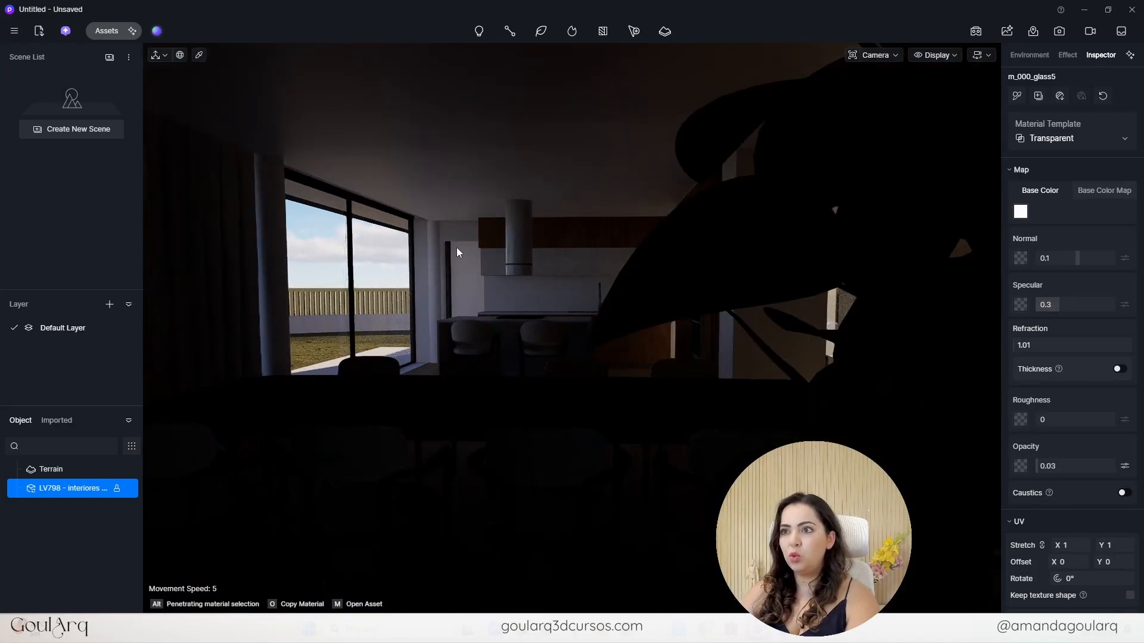
{"action": "scroll", "coordinate": [458, 251], "scroll_direction": "up", "scroll_amount": 3}
{"action": "scroll", "coordinate": [509, 279], "scroll_direction": "up", "scroll_amount": 3}
{"action": "right_click_drag", "start_coordinate": [509, 279], "coordinate": [673, 279]}
{"action": "right_click_drag", "start_coordinate": [286, 313], "coordinate": [715, 316]}
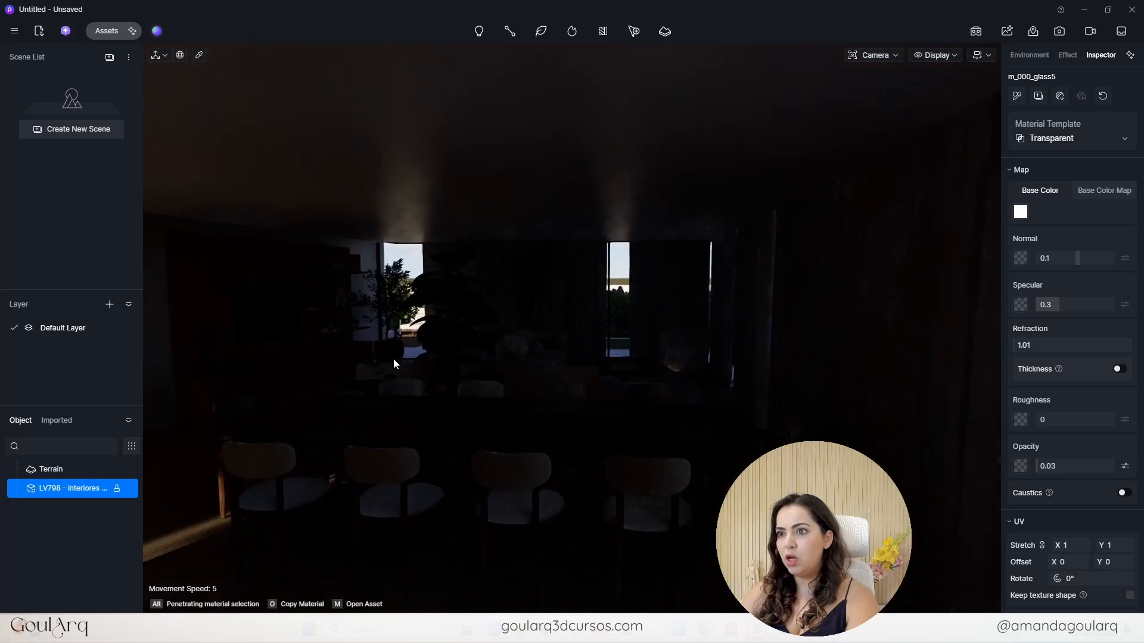
{"action": "mouse_move", "coordinate": [549, 375]}
{"action": "middle_mouse_down"}
{"action": "mouse_move", "coordinate": [582, 340]}
{"action": "mouse_move", "coordinate": [593, 348]}
{"action": "mouse_move", "coordinate": [587, 375]}
{"action": "mouse_move", "coordinate": [514, 401]}
{"action": "mouse_move", "coordinate": [549, 377]}
{"action": "middle_mouse_up"}
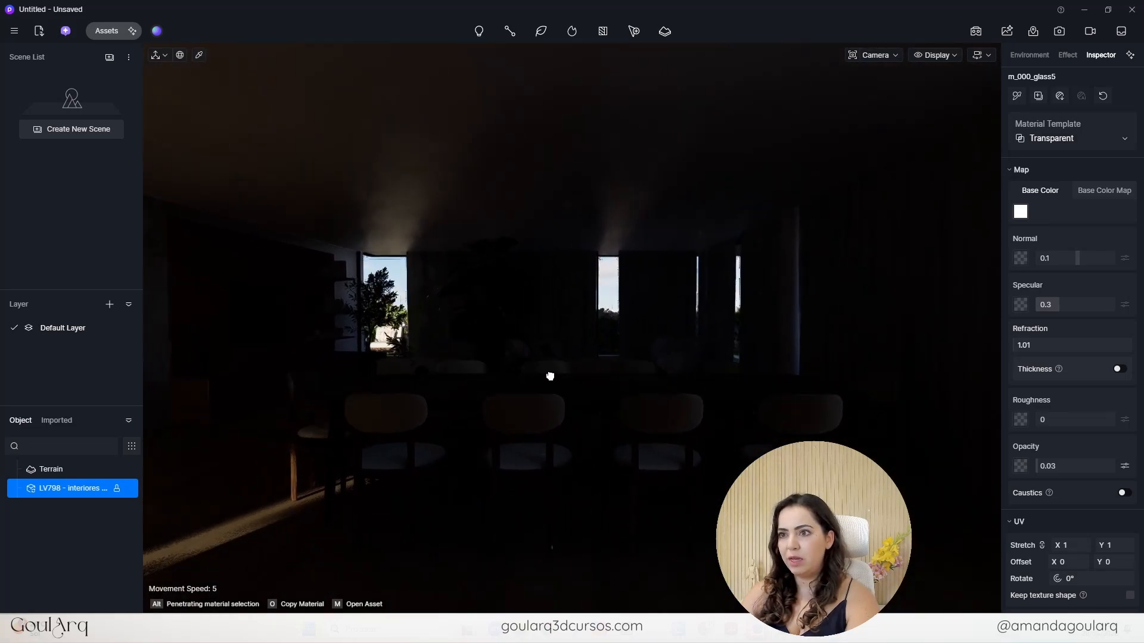
- Place a Rect Light below the ceiling over the dining area and move it toward the living room, to about Y 31.43
{"action": "left_click", "coordinate": [479, 32]}
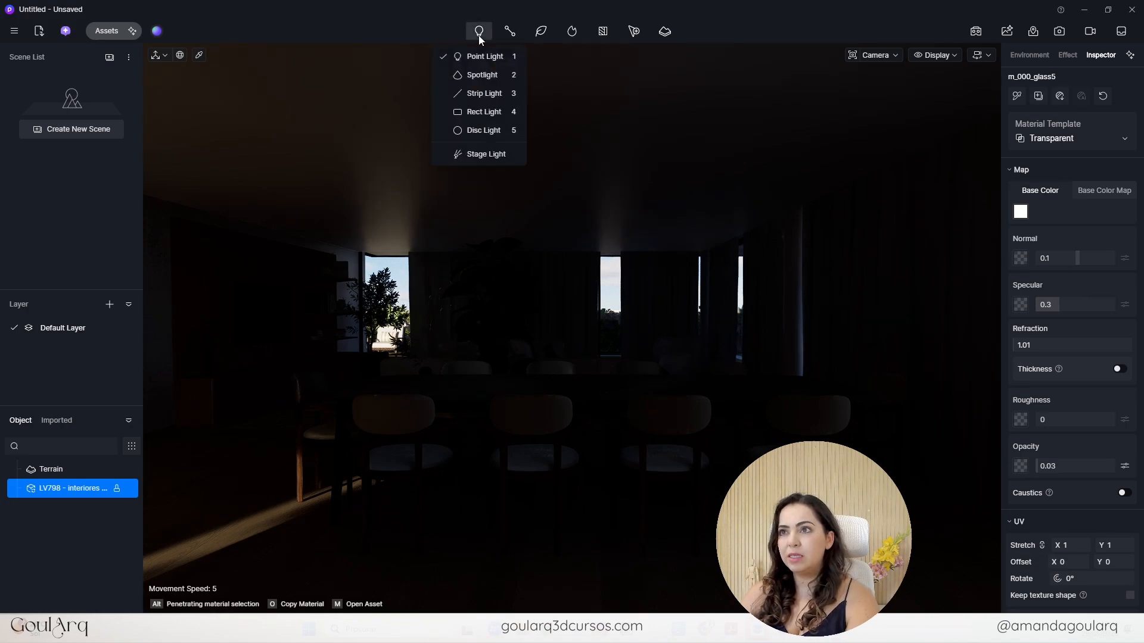
{"action": "left_click", "coordinate": [483, 112]}
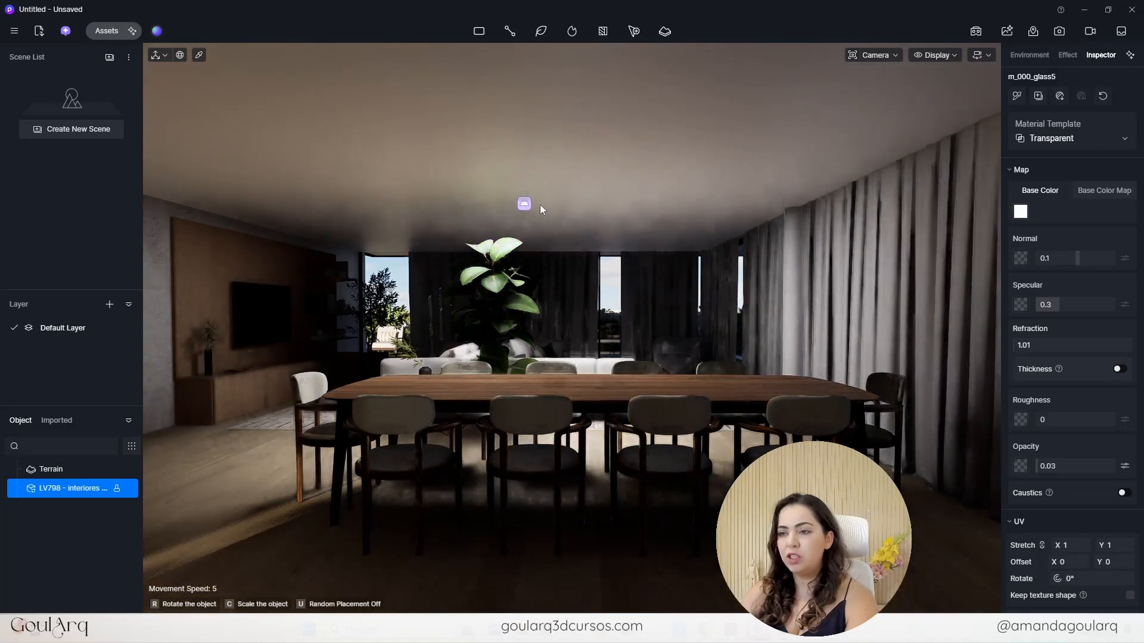
{"action": "left_click", "coordinate": [539, 207]}
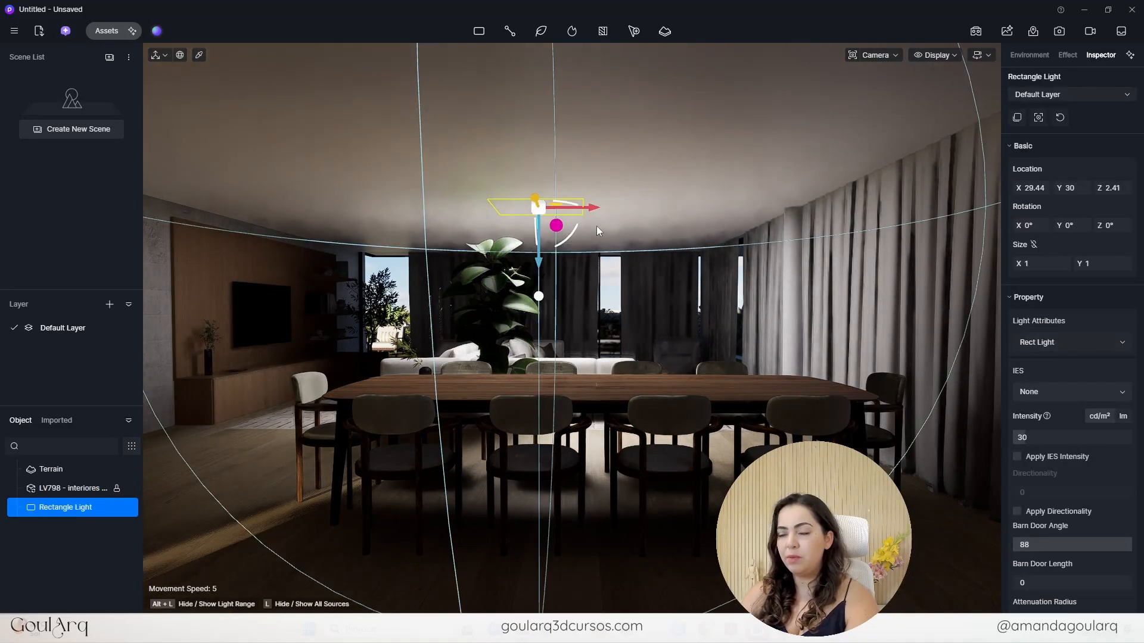
{"action": "left_click_drag", "start_coordinate": [534, 198], "coordinate": [544, 218]}
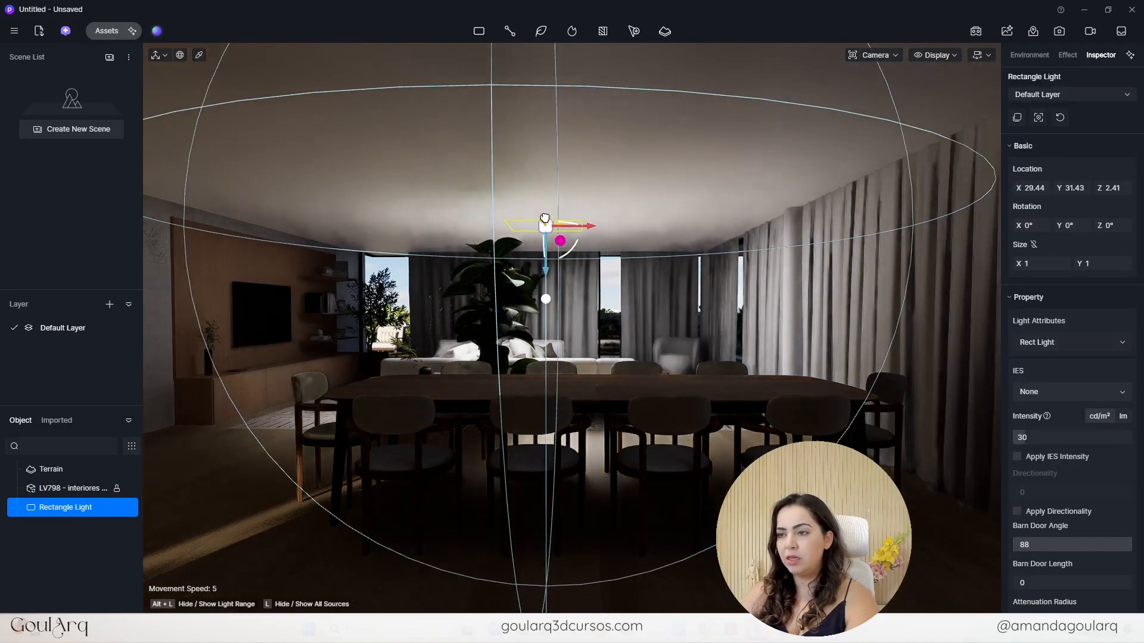
- Examine from several angles how the rectangle light illuminates the dining table, sofas and curtains
{"action": "middle_click_drag", "start_coordinate": [548, 239], "coordinate": [780, 296]}
{"action": "scroll", "coordinate": [783, 301], "scroll_direction": "up", "scroll_amount": 2}
{"action": "middle_click_drag", "start_coordinate": [456, 332], "coordinate": [381, 347]}
{"action": "middle_click_drag", "start_coordinate": [778, 369], "coordinate": [695, 349]}
{"action": "scroll", "coordinate": [696, 349], "scroll_direction": "down", "scroll_amount": 2}
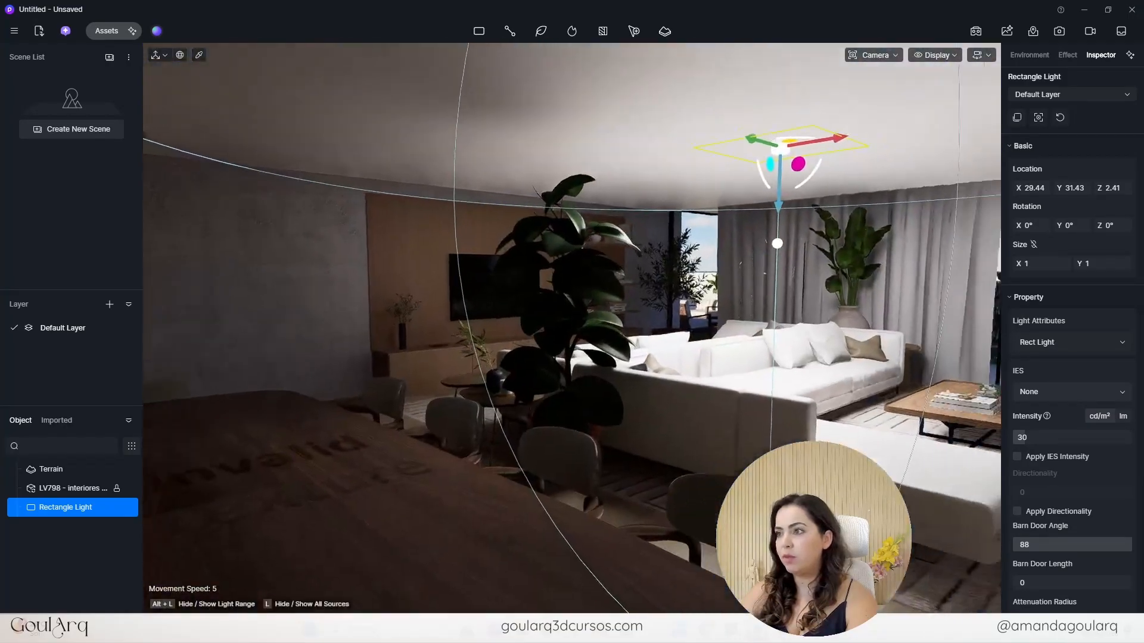
{"action": "right_click_drag", "start_coordinate": [695, 349], "coordinate": [638, 342]}
{"action": "scroll", "coordinate": [666, 310], "scroll_direction": "down", "scroll_amount": 3}
{"action": "middle_click_drag", "start_coordinate": [666, 310], "coordinate": [709, 322]}
- Inspect the ceiling and curtain materials, and clear the selection to return to the environment settings
{"action": "left_click", "coordinate": [601, 149]}
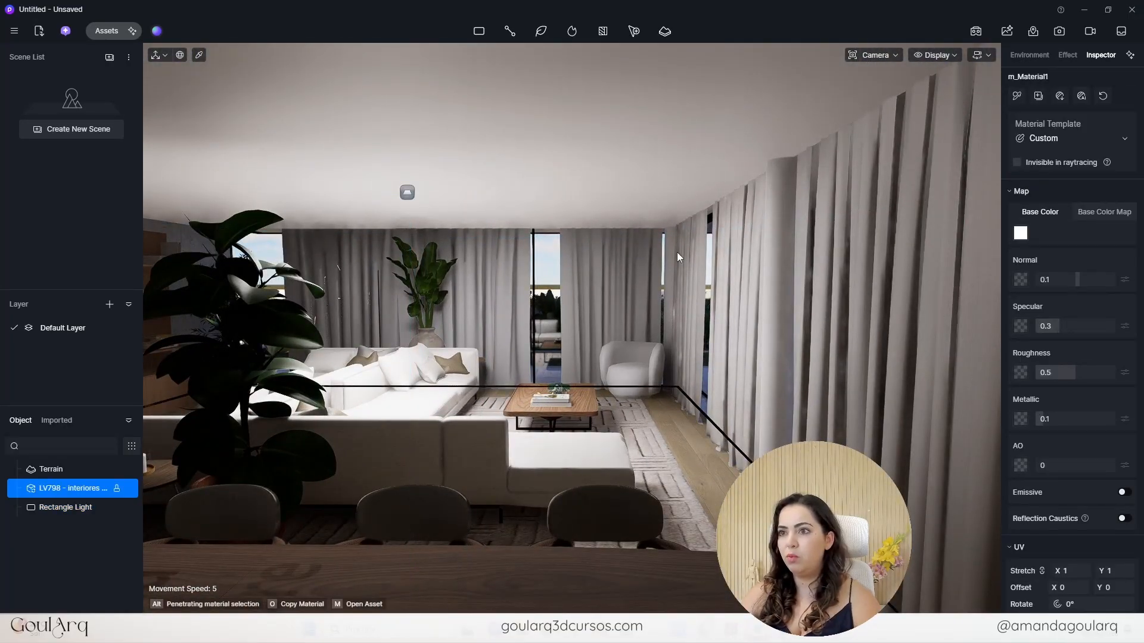
{"action": "left_click", "coordinate": [888, 283]}
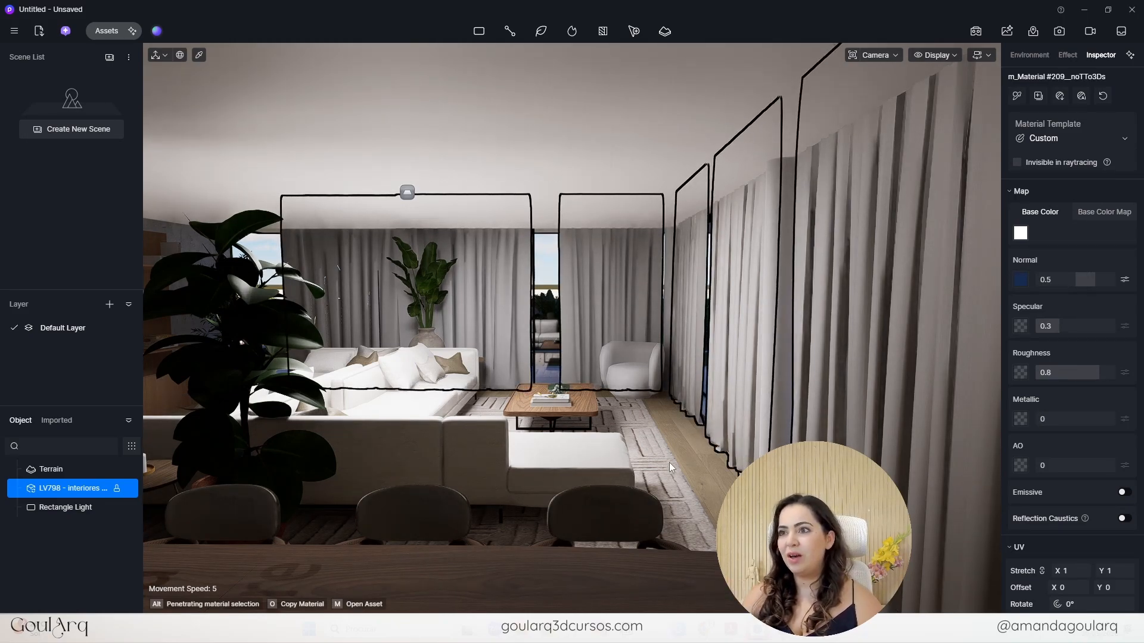
{"action": "middle_click_drag", "start_coordinate": [592, 467], "coordinate": [617, 429]}
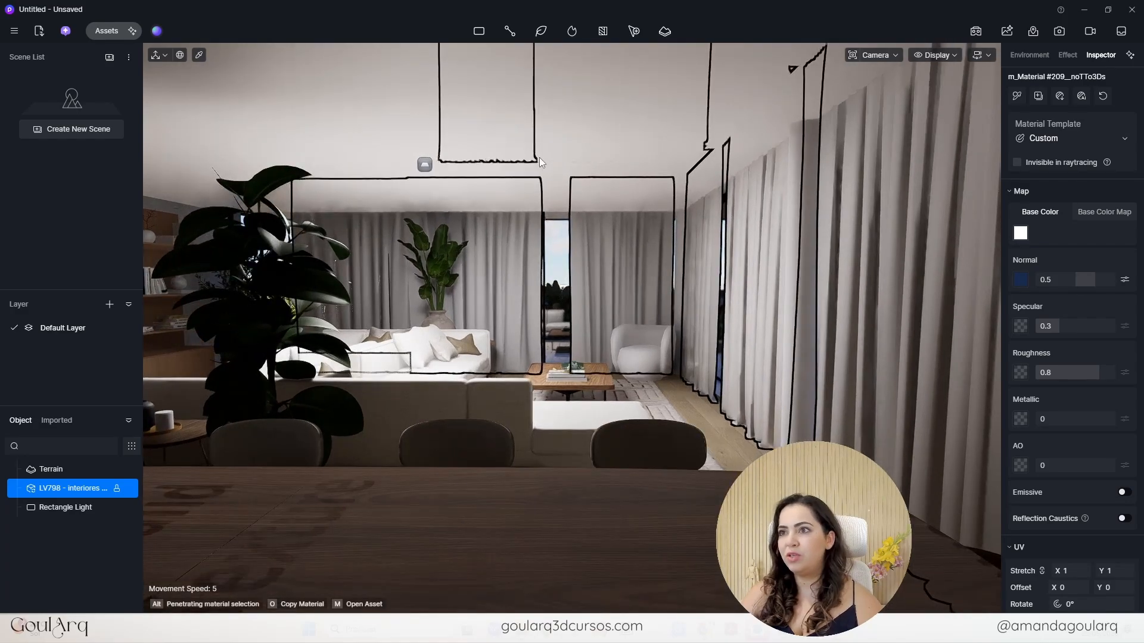
{"action": "key", "text": "Escape"}
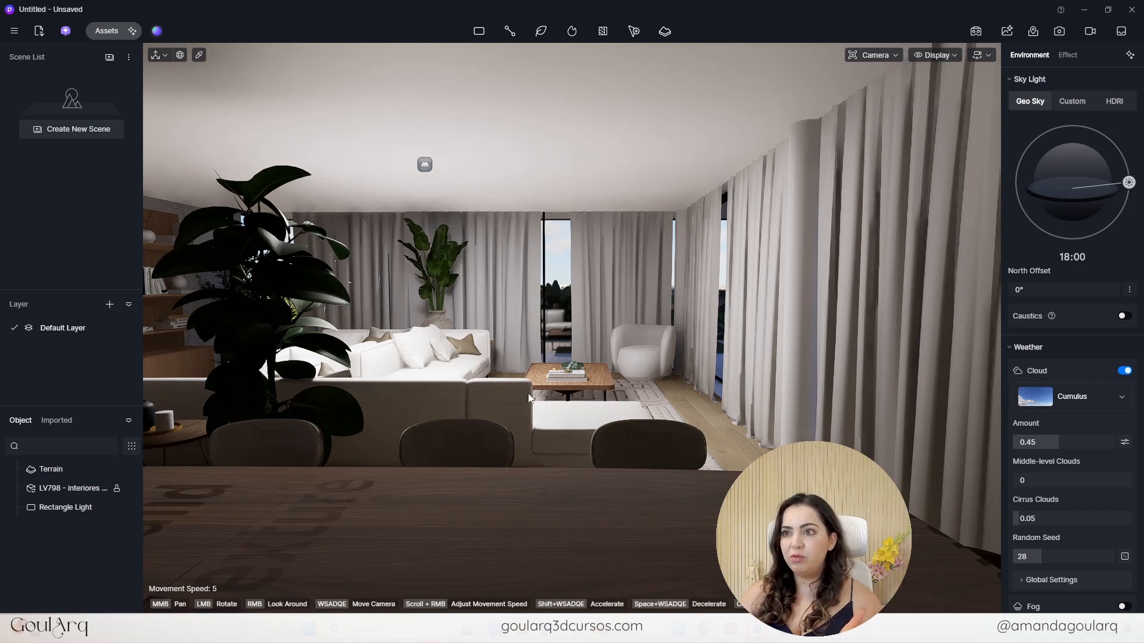
{"action": "right_click_drag", "start_coordinate": [539, 402], "coordinate": [522, 373]}
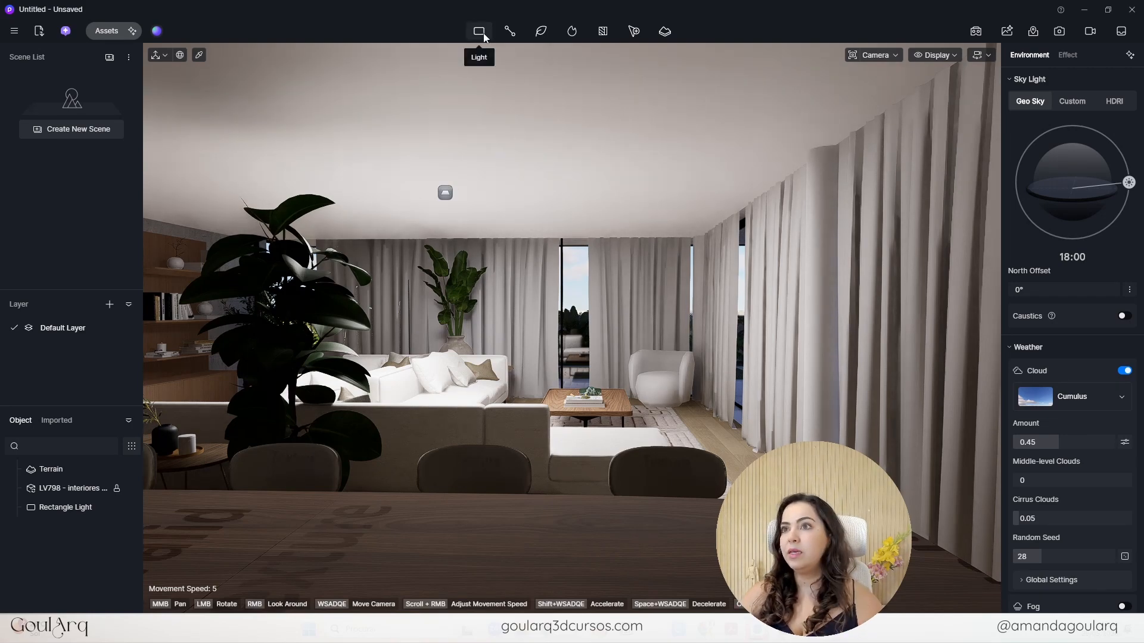
- Examine the available light types, the path types and the vegetation placement tools
{"action": "mouse_move", "coordinate": [484, 28]}
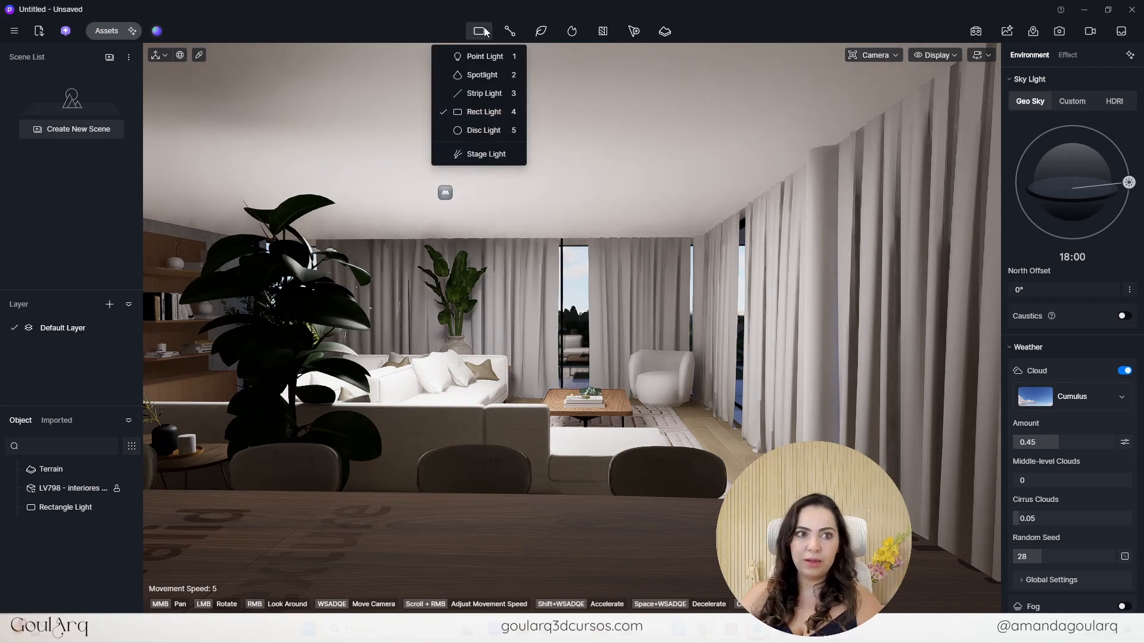
{"action": "left_click", "coordinate": [481, 36]}
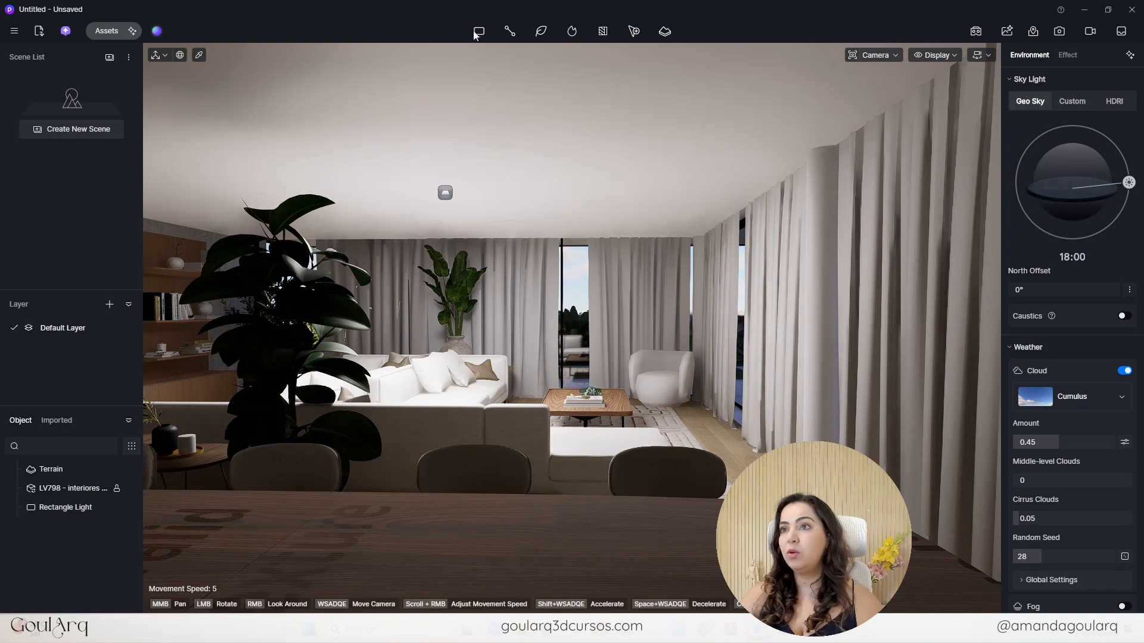
{"action": "left_click", "coordinate": [516, 30]}
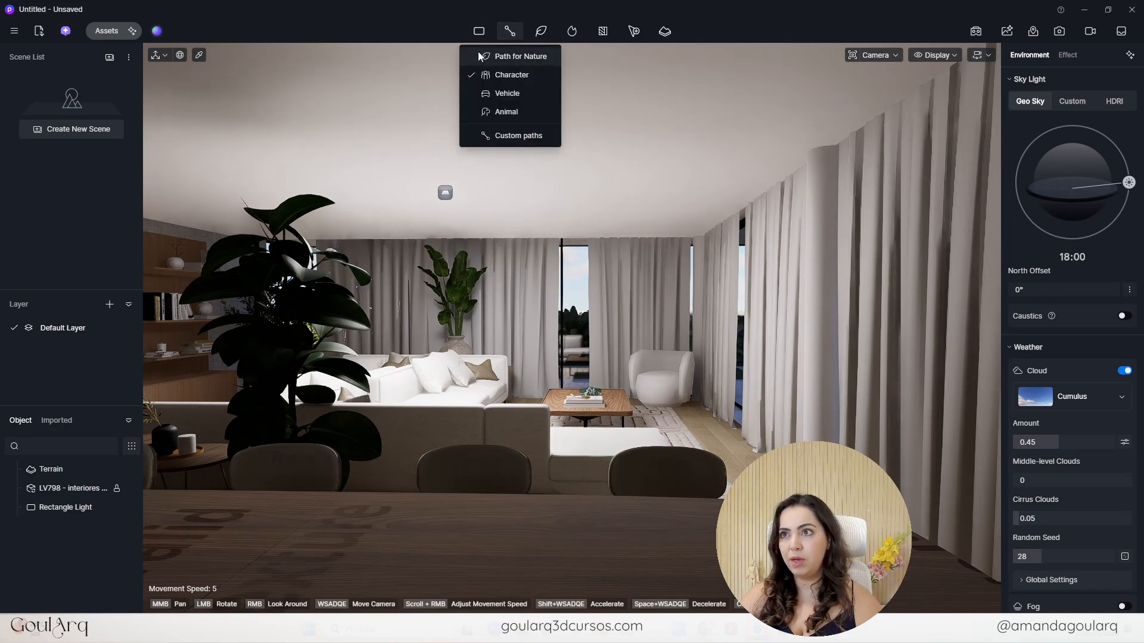
{"action": "left_click", "coordinate": [603, 361]}
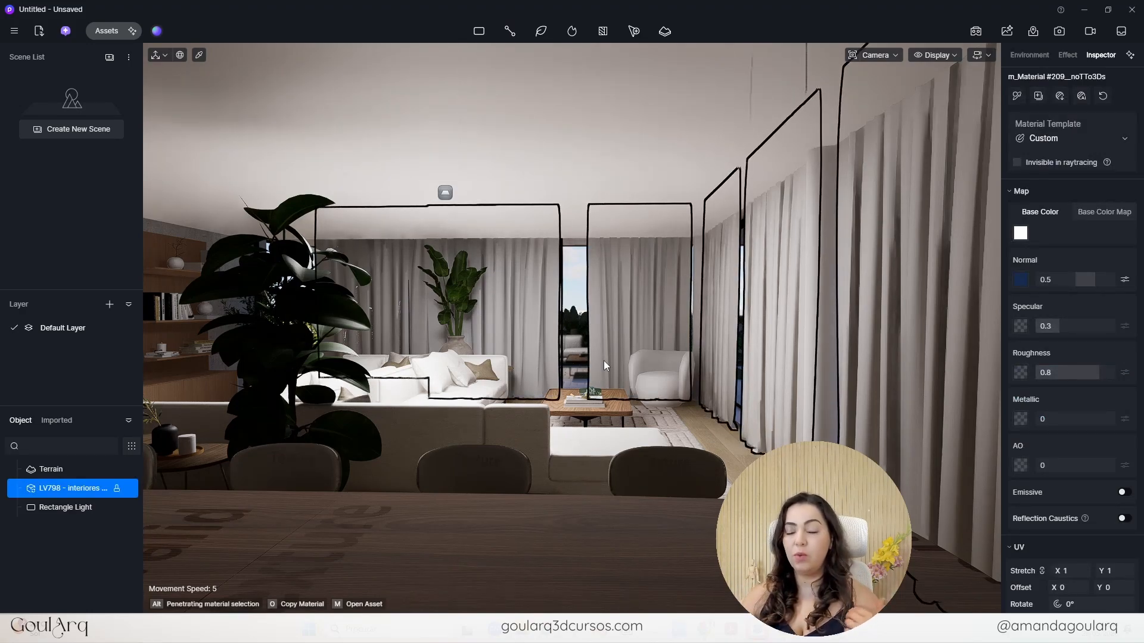
{"action": "left_click", "coordinate": [679, 519]}
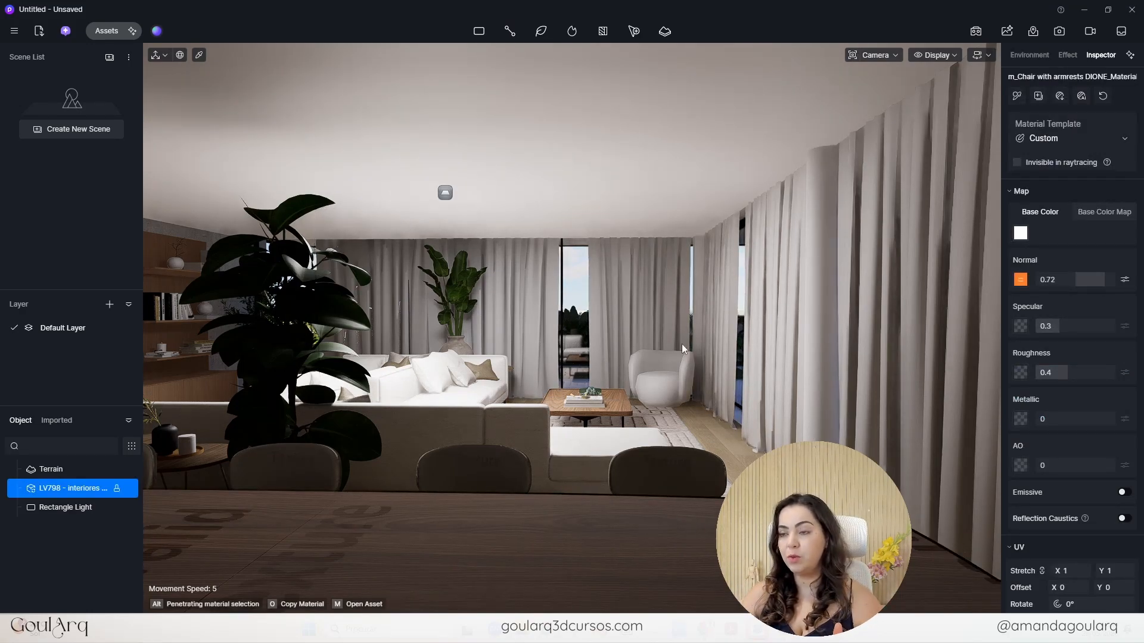
{"action": "left_click", "coordinate": [537, 32]}
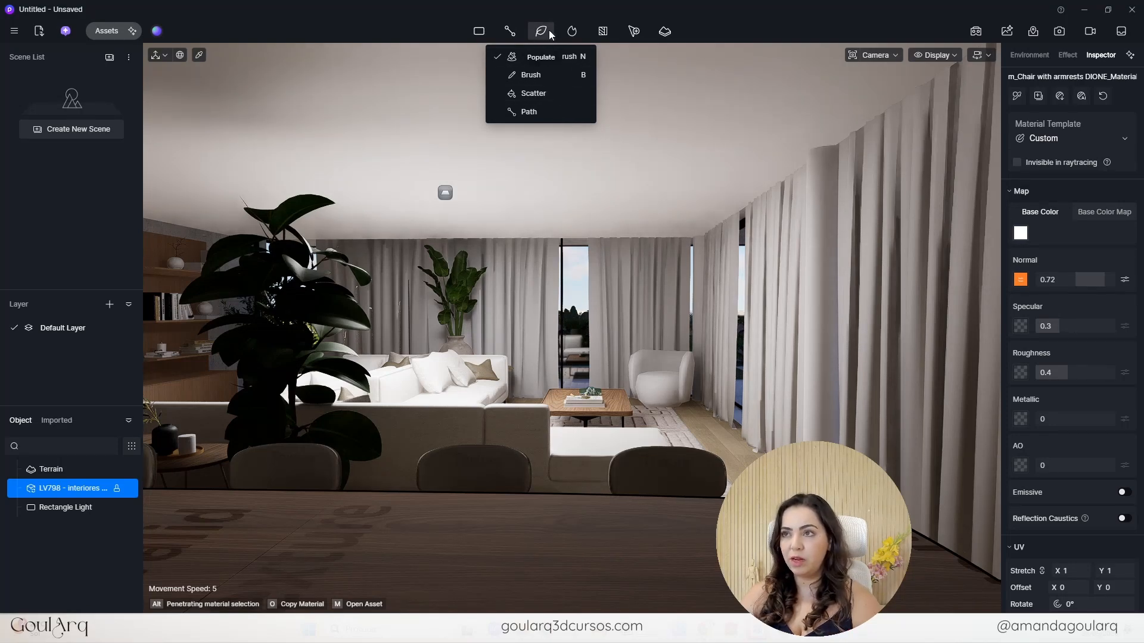
- Browse the complete online library of particle assets, such as fire, fountains, smoke and leaves, and close it
{"action": "left_click", "coordinate": [570, 31]}
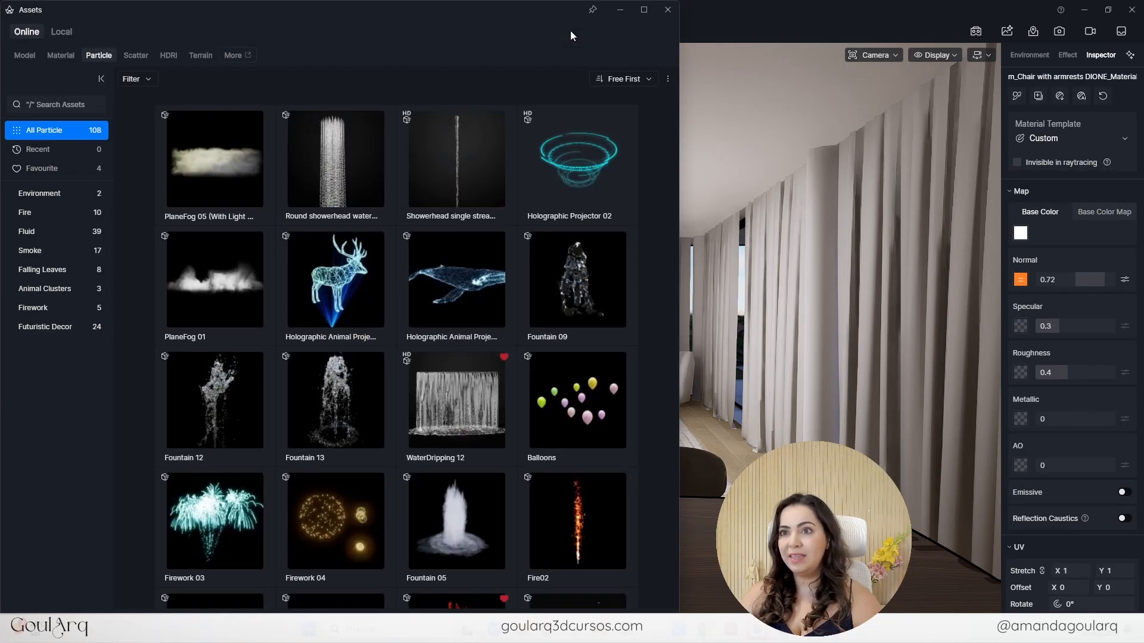
{"action": "scroll", "coordinate": [378, 321], "scroll_direction": "down", "scroll_amount": 10}
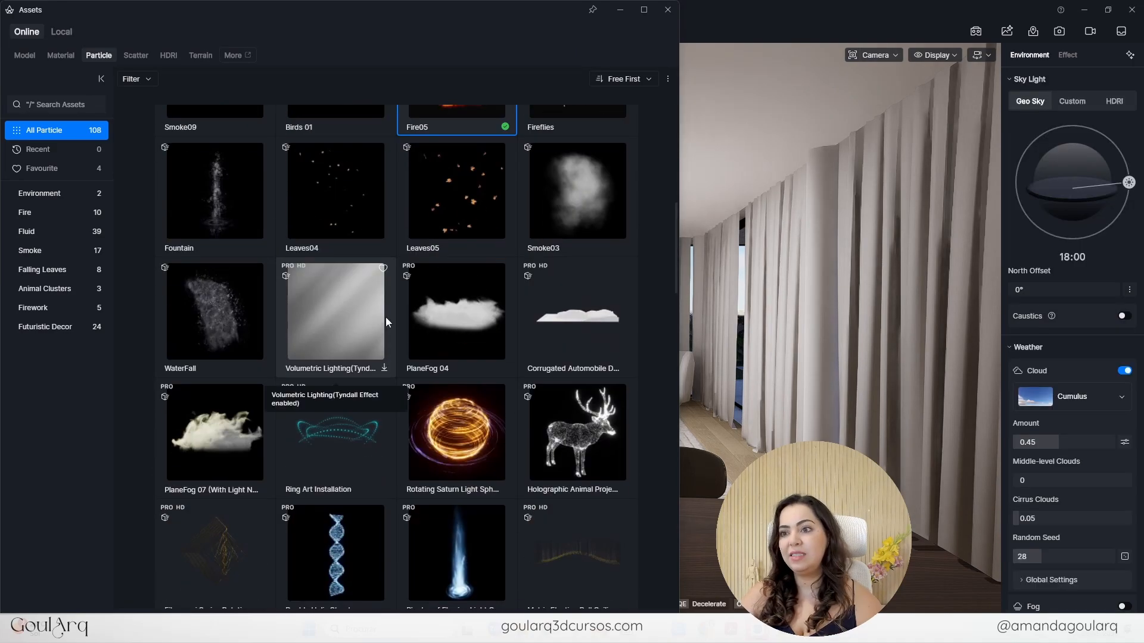
{"action": "scroll", "coordinate": [517, 437], "scroll_direction": "down", "scroll_amount": 15}
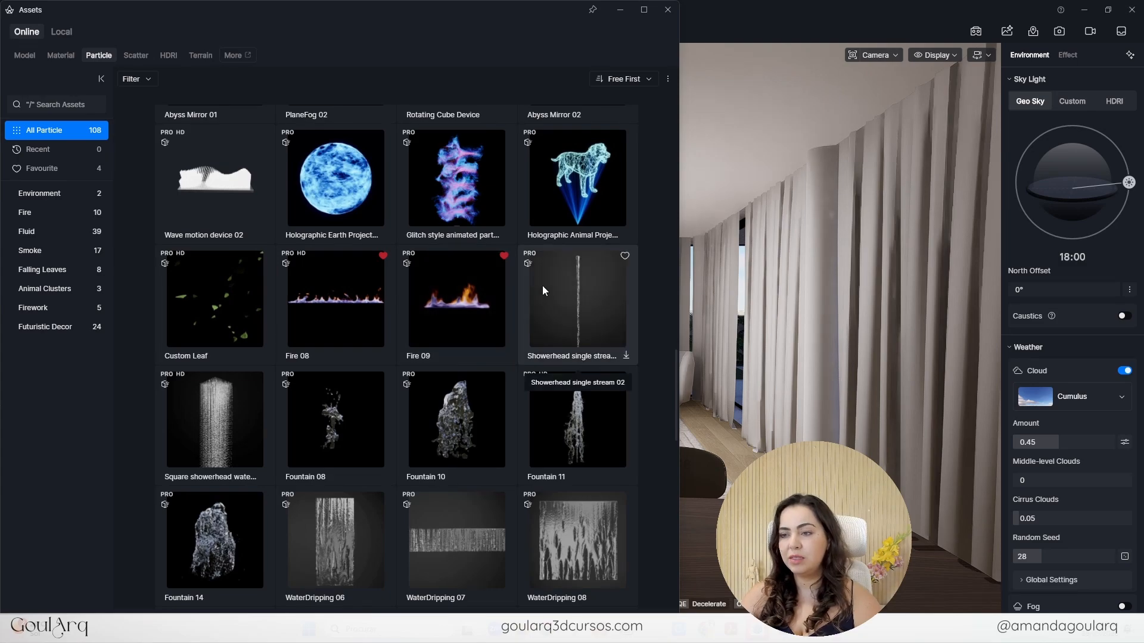
{"action": "scroll", "coordinate": [485, 313], "scroll_direction": "down", "scroll_amount": 13}
{"action": "scroll", "coordinate": [487, 326], "scroll_direction": "down", "scroll_amount": 5}
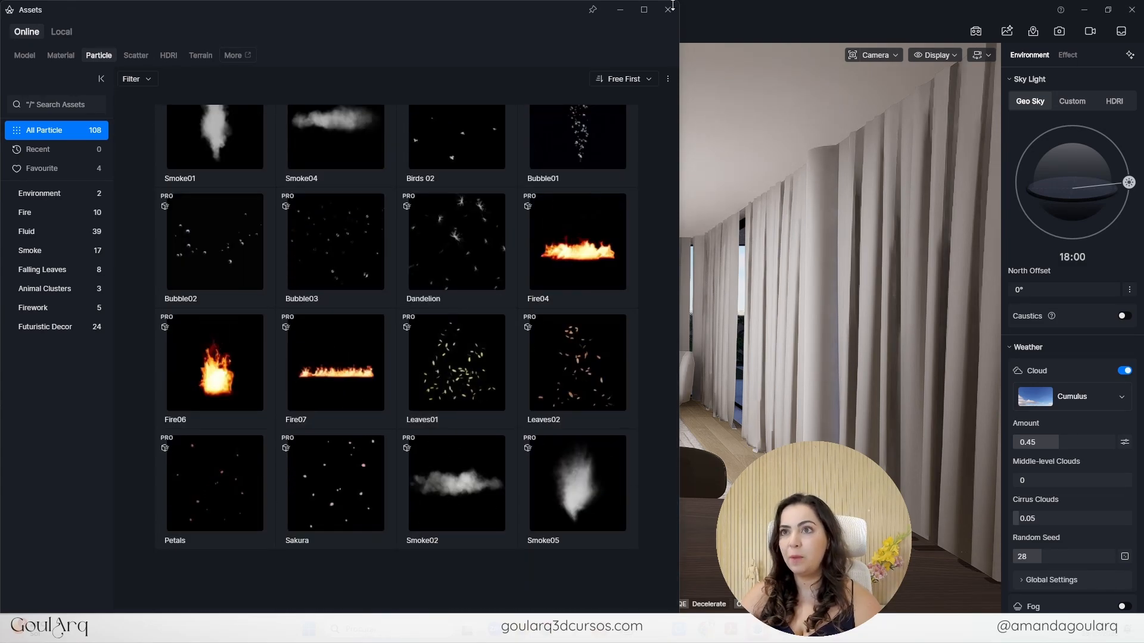
{"action": "left_click", "coordinate": [667, 9]}
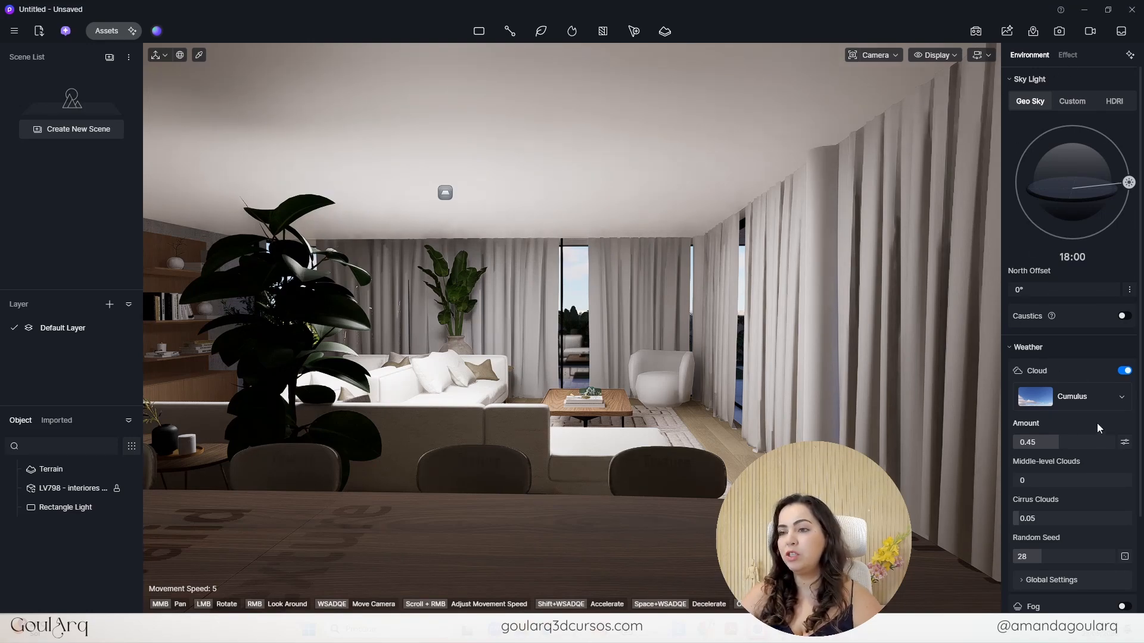
- Clear the curtain material selection and set the Geo Sky time of day to 12:49 for the outdoor view
{"action": "left_click", "coordinate": [545, 516]}
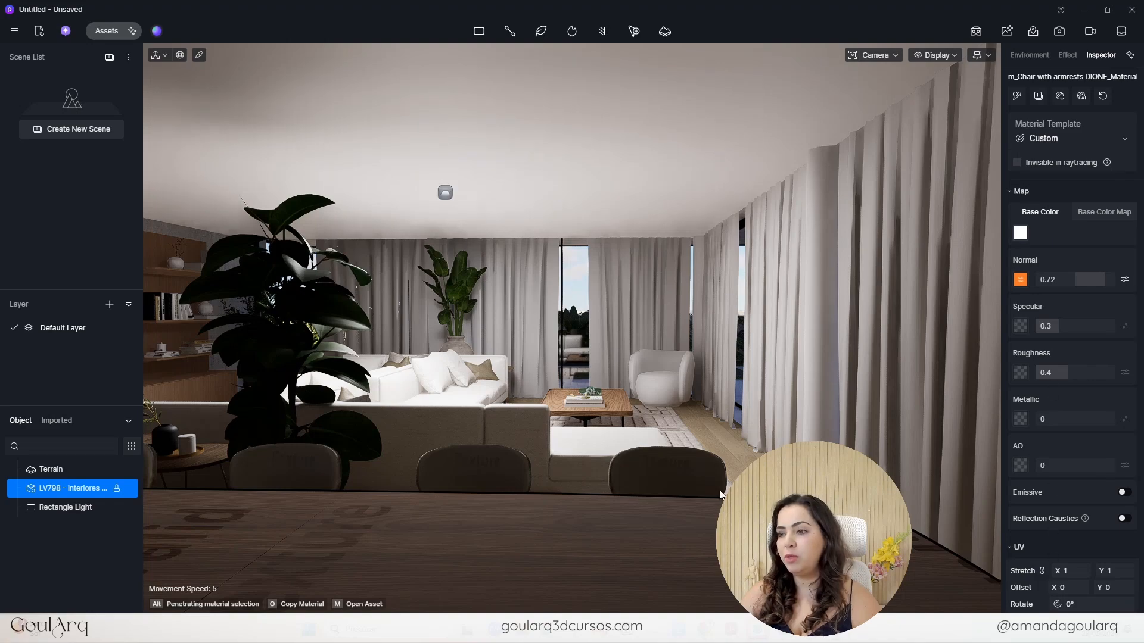
{"action": "left_click", "coordinate": [910, 336]}
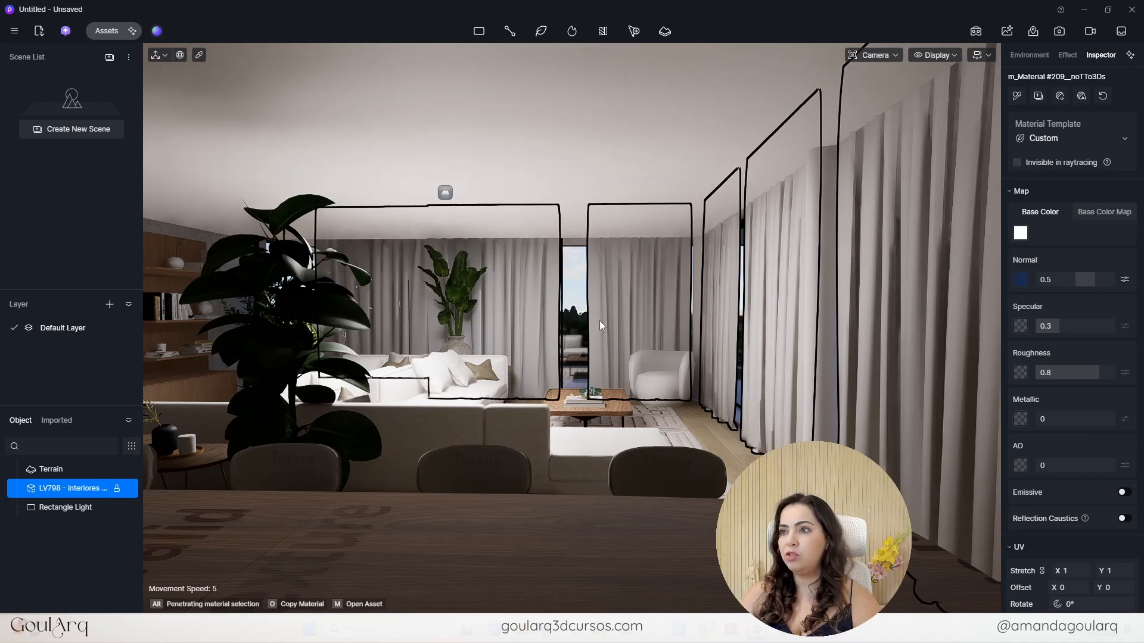
{"action": "key", "text": "Escape"}
{"action": "left_click_drag", "start_coordinate": [1120, 181], "coordinate": [1045, 152]}
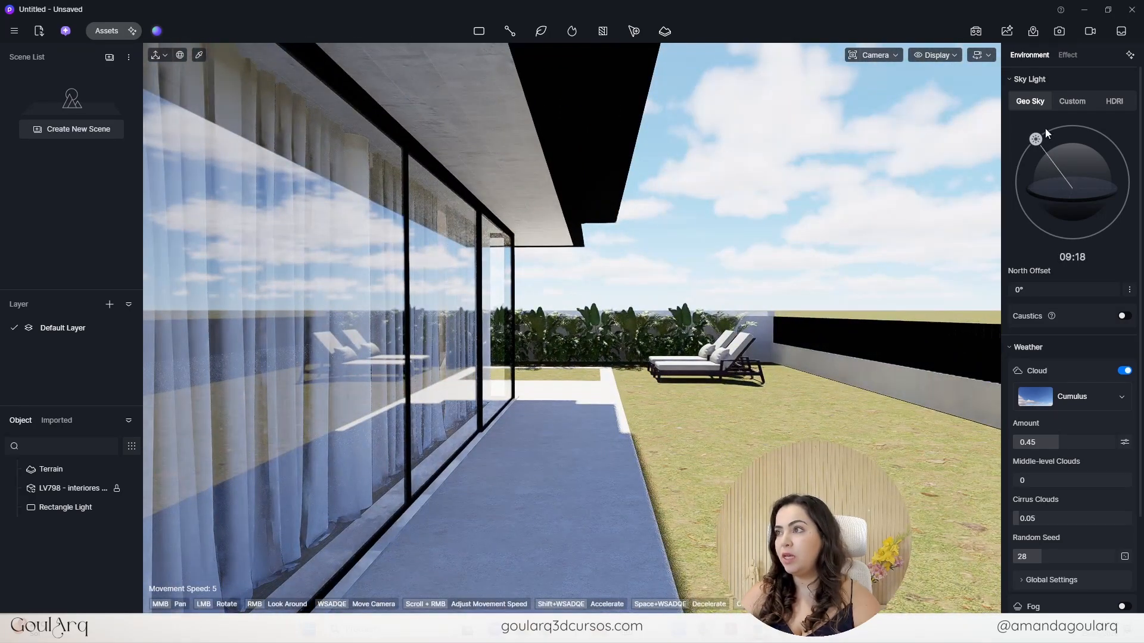
{"action": "left_click_drag", "start_coordinate": [1035, 141], "coordinate": [1081, 147]}
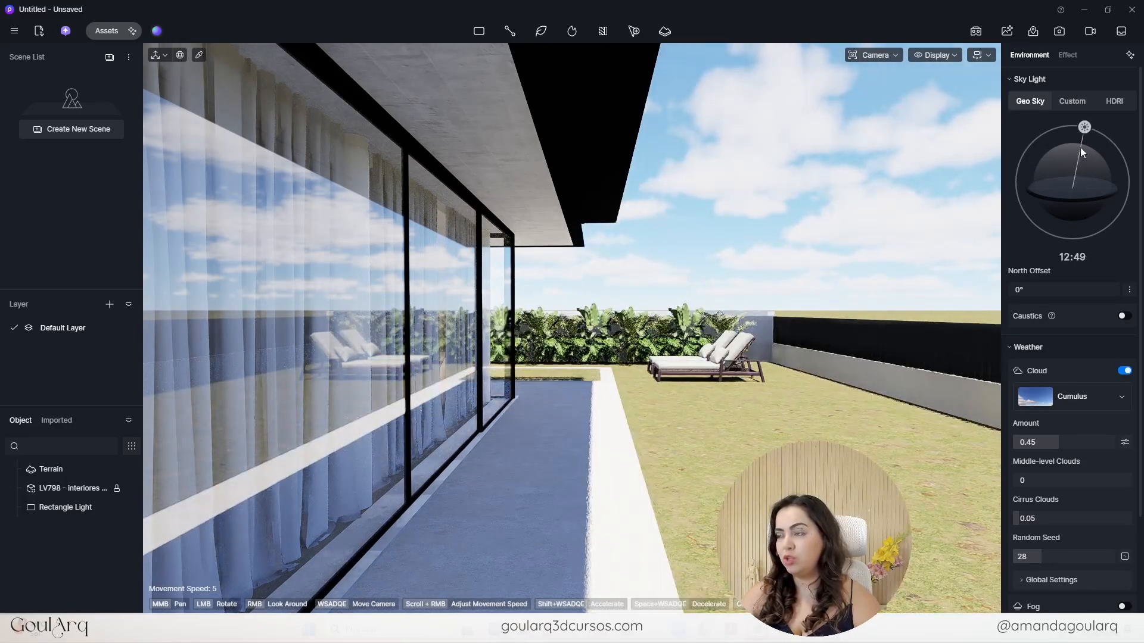
- Try an HDRI sky light with the Midday 02 map, a 5150K temperature and a light intensity of 0.490
{"action": "left_click", "coordinate": [1113, 102]}
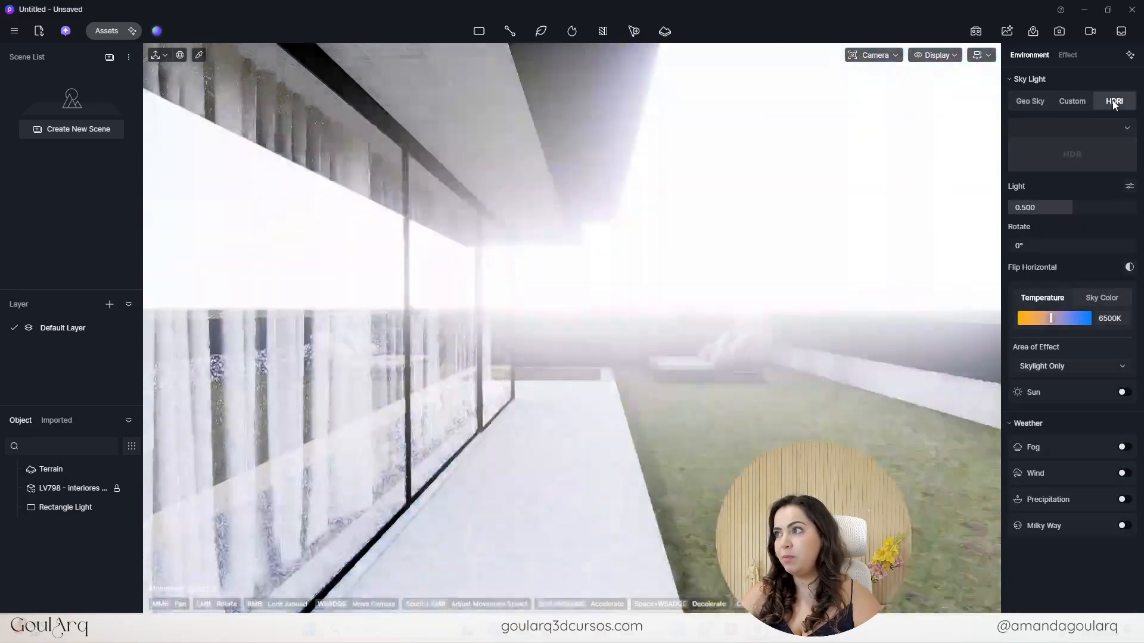
{"action": "left_click", "coordinate": [1109, 134]}
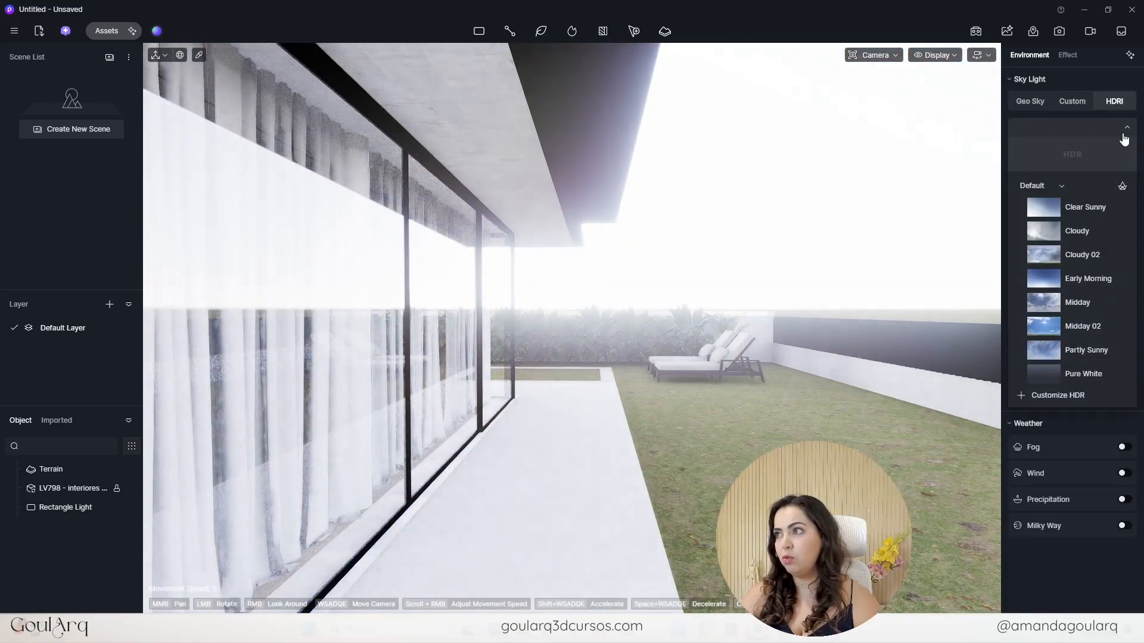
{"action": "left_click", "coordinate": [1102, 332]}
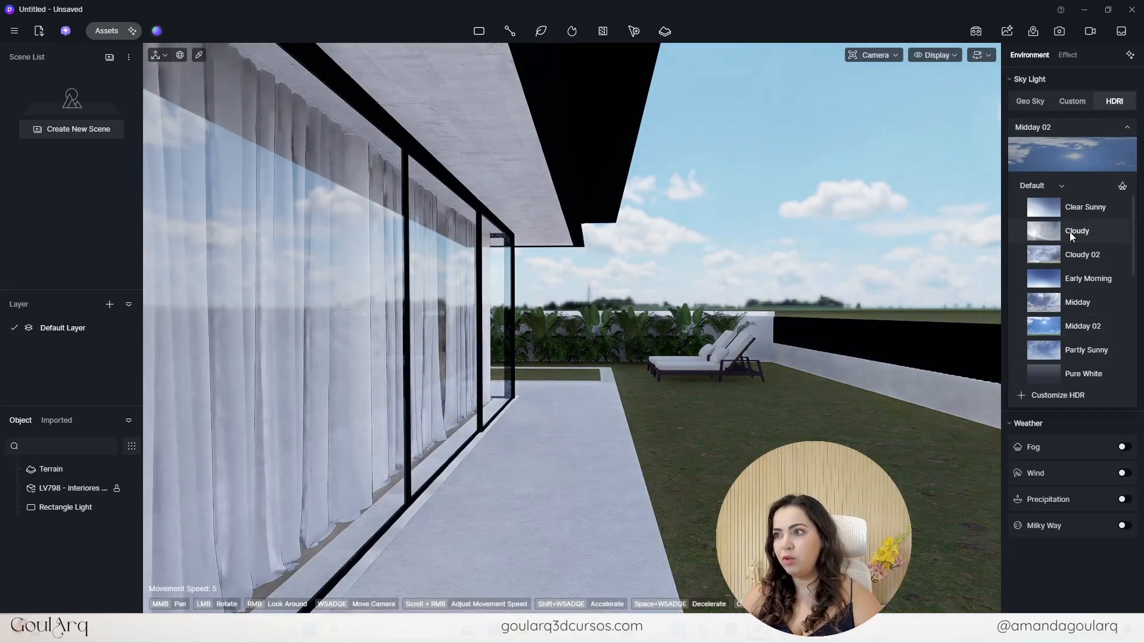
{"action": "middle_click_drag", "start_coordinate": [745, 373], "coordinate": [610, 389]}
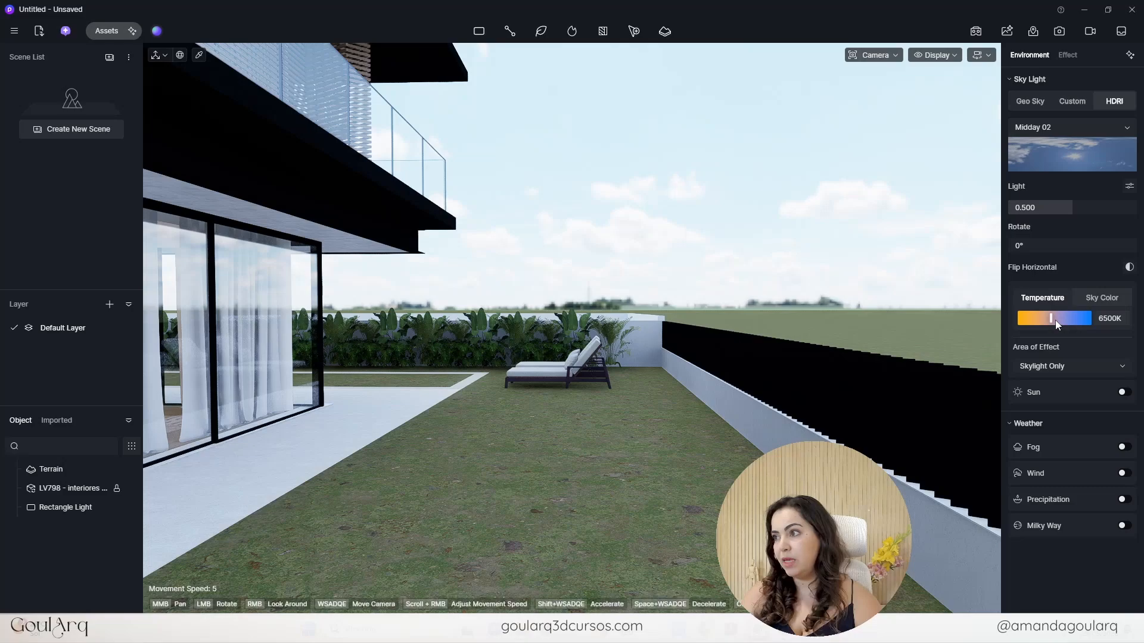
{"action": "mouse_move", "coordinate": [1050, 324]}
{"action": "left_mouse_down"}
{"action": "mouse_move", "coordinate": [1026, 319]}
{"action": "mouse_move", "coordinate": [1042, 320]}
{"action": "left_mouse_up"}
{"action": "mouse_move", "coordinate": [1069, 207]}
{"action": "left_mouse_down"}
{"action": "mouse_move", "coordinate": [1045, 221]}
{"action": "mouse_move", "coordinate": [1120, 217]}
{"action": "mouse_move", "coordinate": [1070, 223]}
{"action": "left_mouse_up"}
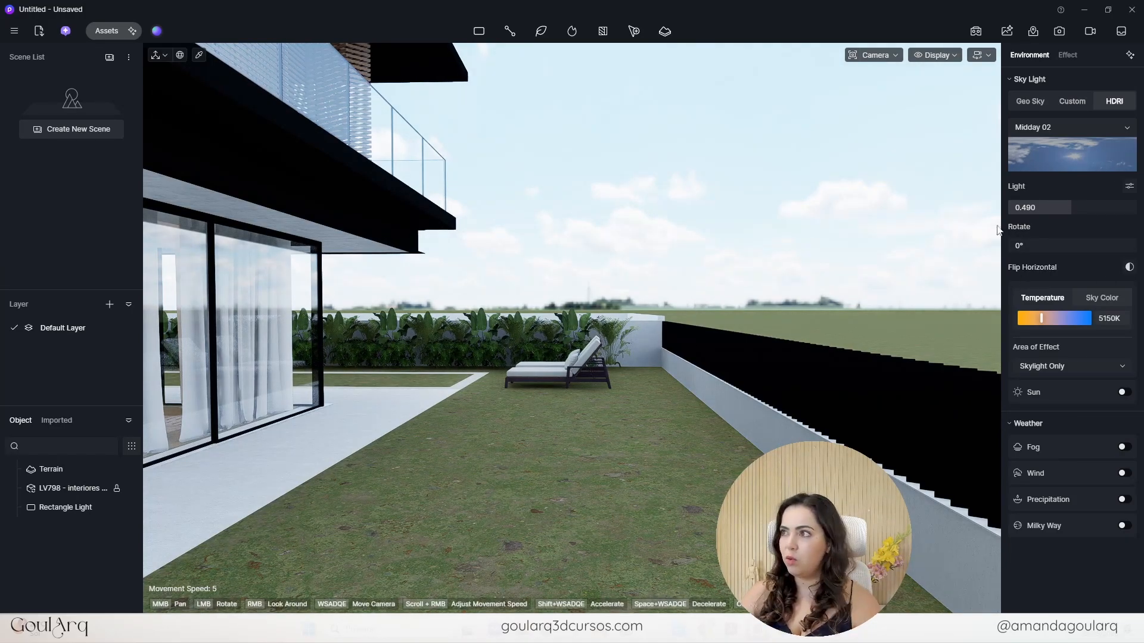
- Switch the sky light back to Geo Sky and set the time of day to 16:00
{"action": "left_click", "coordinate": [1029, 102]}
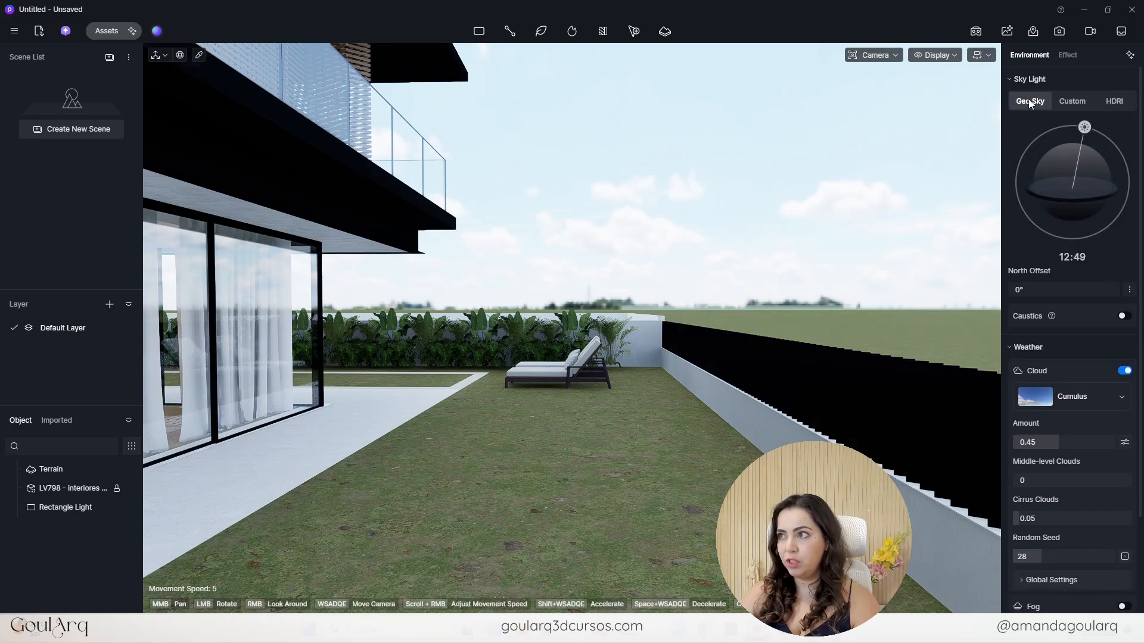
{"action": "left_click_drag", "start_coordinate": [1084, 126], "coordinate": [1122, 155]}
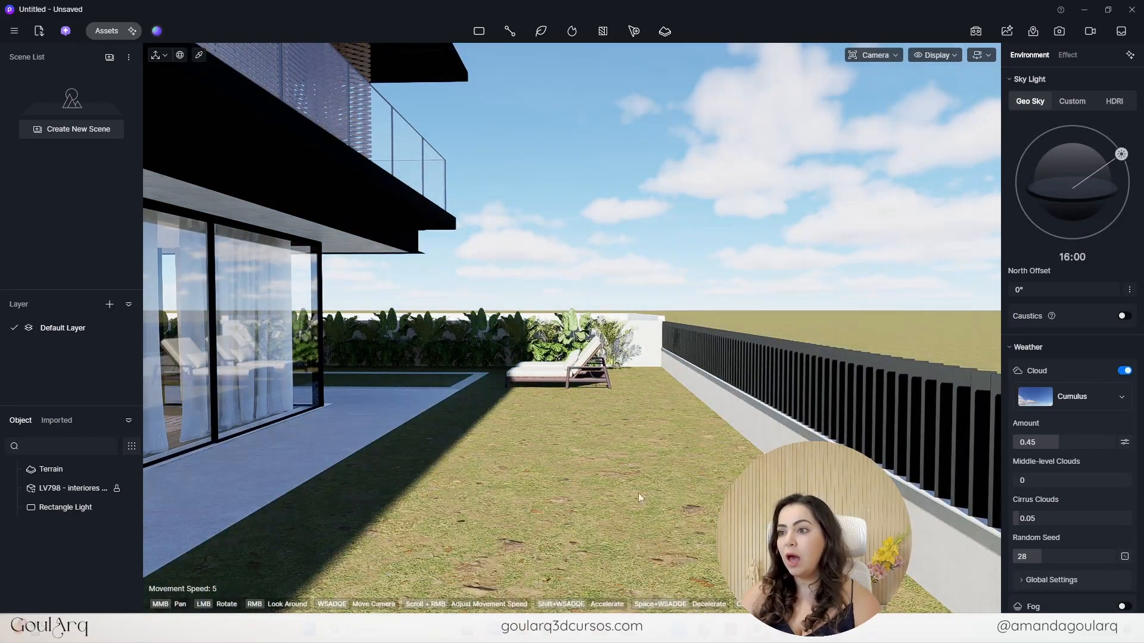
- Inspect the garden around the lounge chairs and hedge, and set the Geo Sky time of day to 11:21
{"action": "middle_click_drag", "start_coordinate": [528, 453], "coordinate": [660, 457]}
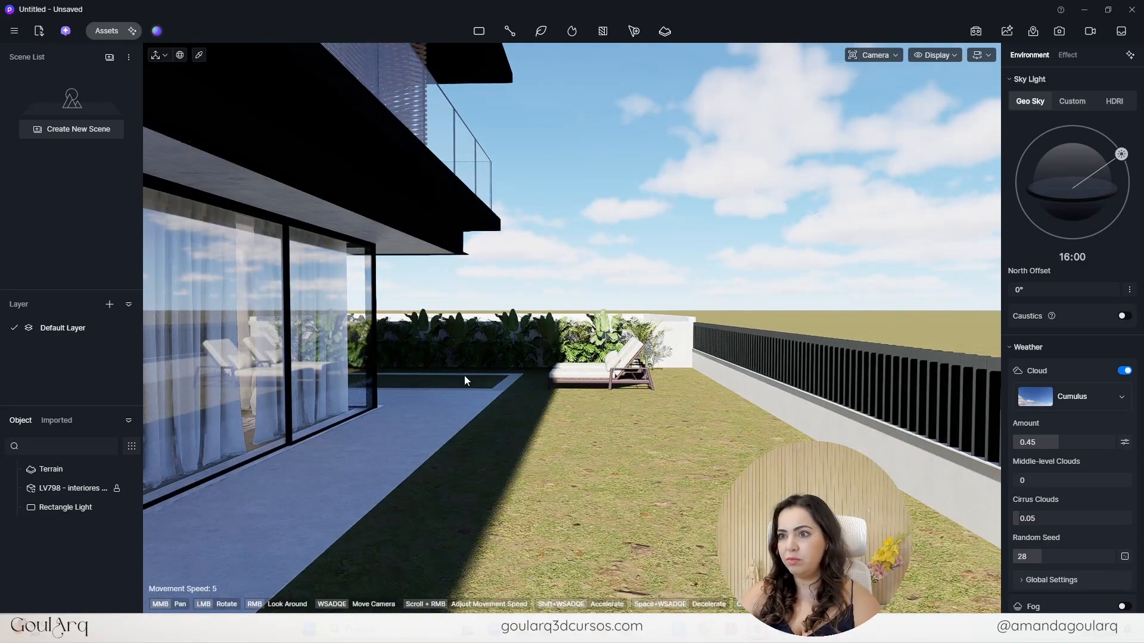
{"action": "scroll", "coordinate": [462, 375], "scroll_direction": "up", "scroll_amount": 3}
{"action": "middle_click_drag", "start_coordinate": [644, 379], "coordinate": [436, 519]}
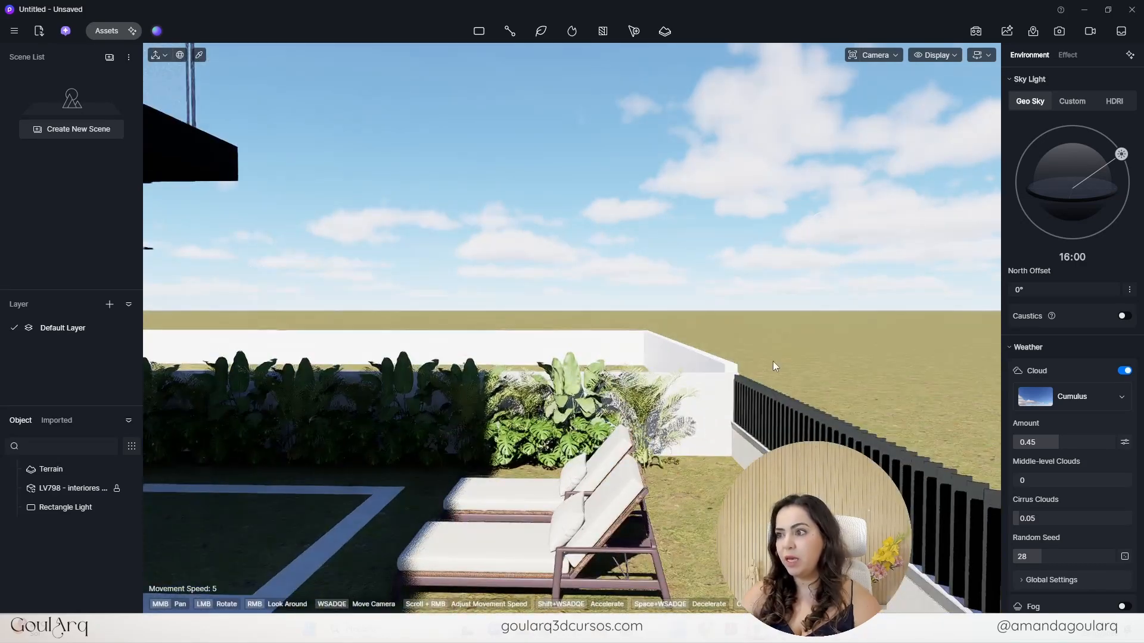
{"action": "middle_click_drag", "start_coordinate": [484, 363], "coordinate": [308, 381]}
{"action": "right_click_drag", "start_coordinate": [834, 356], "coordinate": [464, 364]}
{"action": "scroll", "coordinate": [834, 357], "scroll_direction": "up", "scroll_amount": 5}
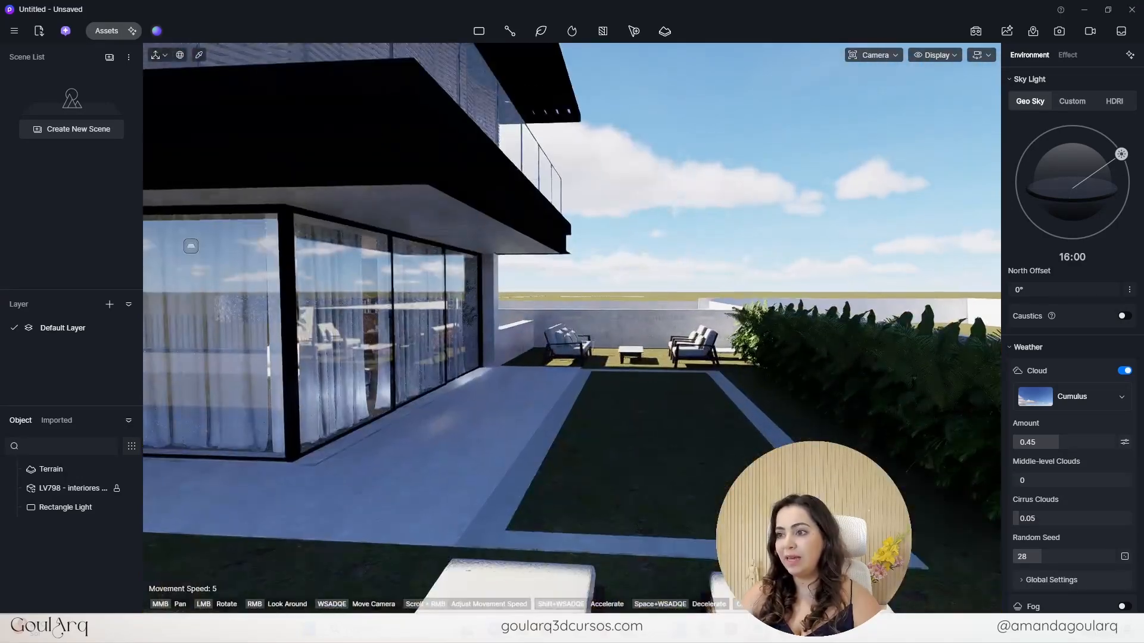
{"action": "right_click_drag", "start_coordinate": [257, 345], "coordinate": [416, 401]}
{"action": "middle_click_drag", "start_coordinate": [655, 438], "coordinate": [977, 451]}
{"action": "left_click_drag", "start_coordinate": [1121, 154], "coordinate": [1063, 126]}
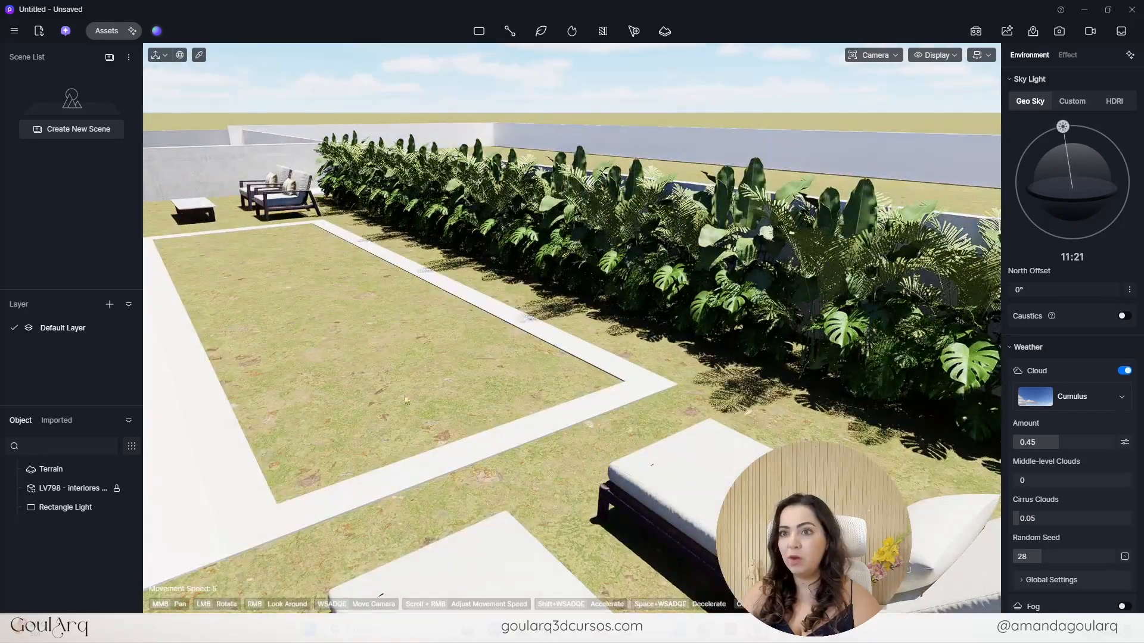
- Temporarily hide the Terrain object to check the pool beneath it, and show the terrain again
{"action": "left_click", "coordinate": [62, 470]}
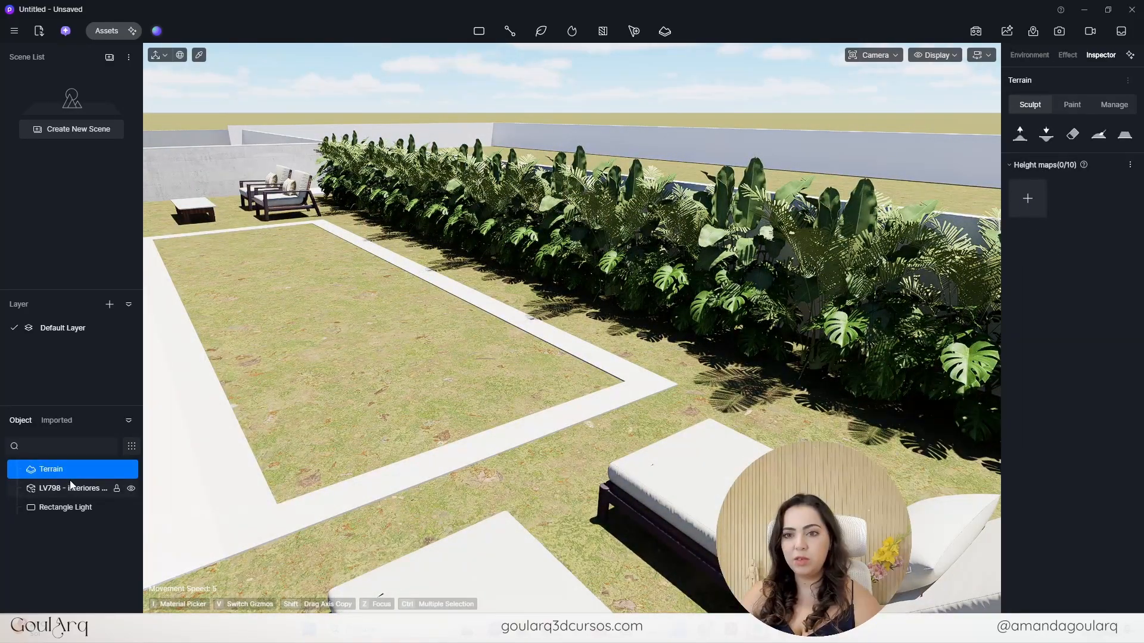
{"action": "left_click", "coordinate": [131, 469]}
{"action": "scroll", "coordinate": [737, 271], "scroll_direction": "down", "scroll_amount": 3}
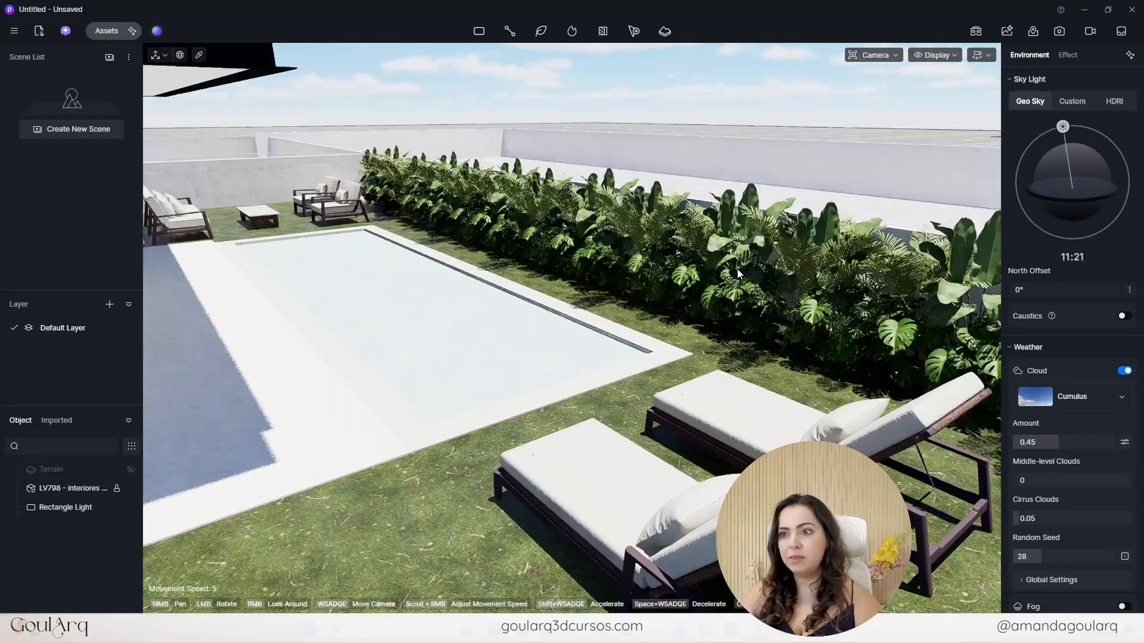
{"action": "left_click", "coordinate": [131, 469]}
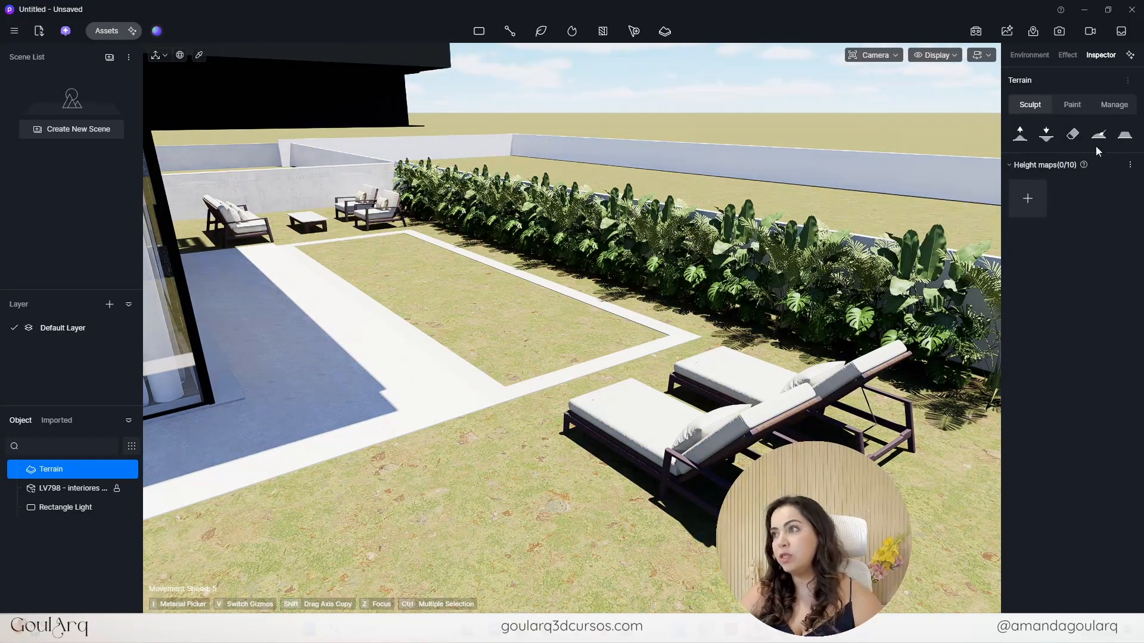
- Try the terrain's lowering and eraser sculpt brushes on the grass that covers the pool
{"action": "left_click", "coordinate": [1047, 138]}
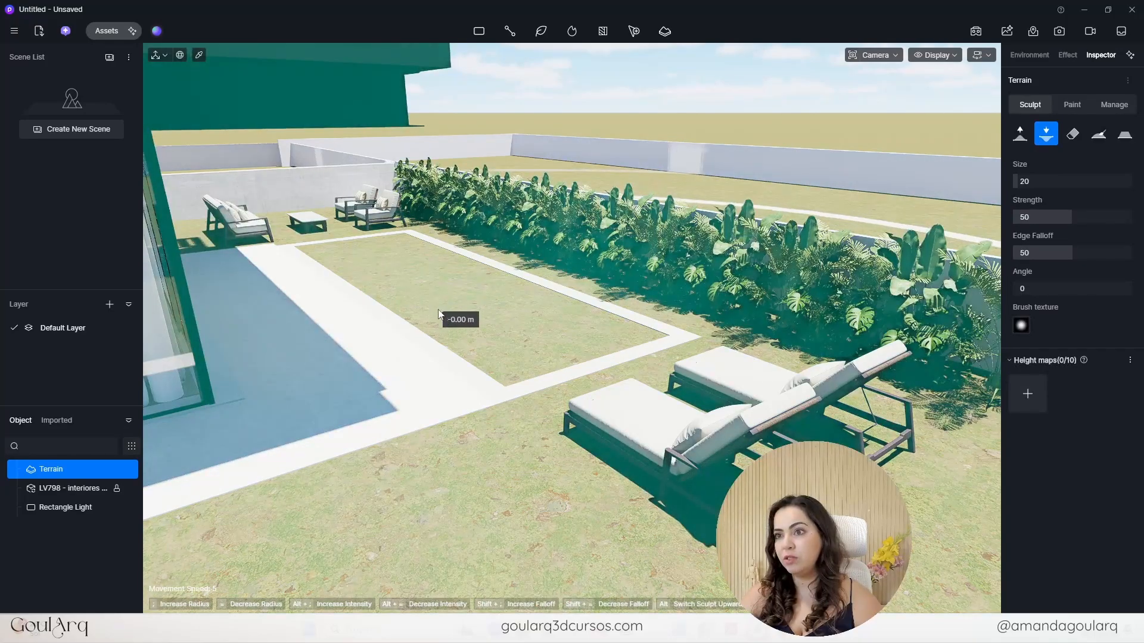
{"action": "key", "text": "Escape"}
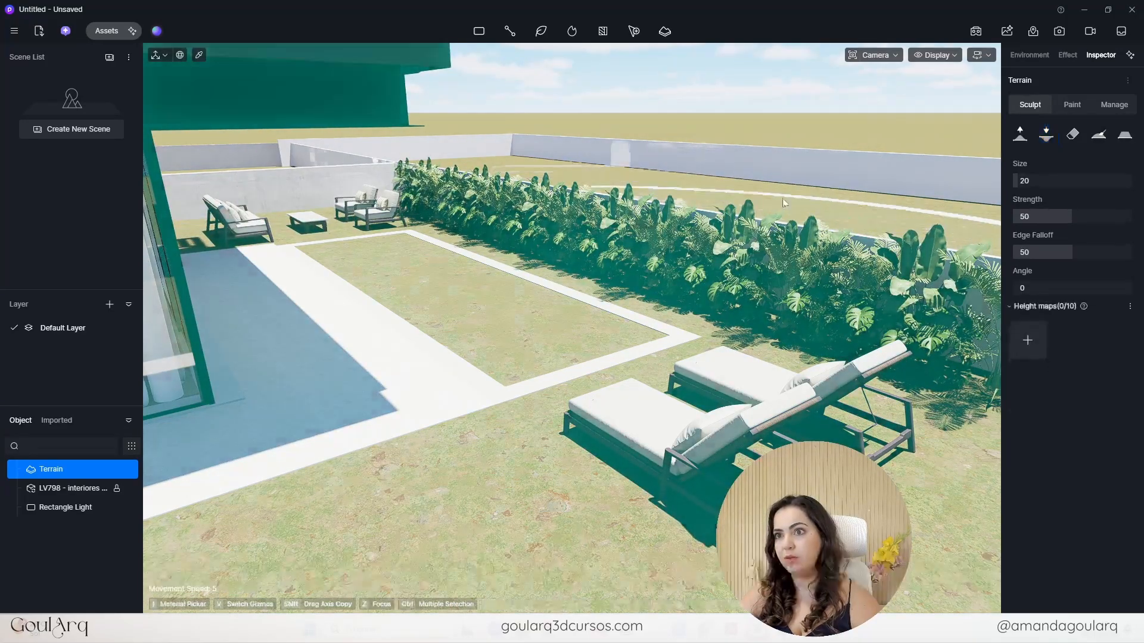
{"action": "left_click", "coordinate": [1076, 138]}
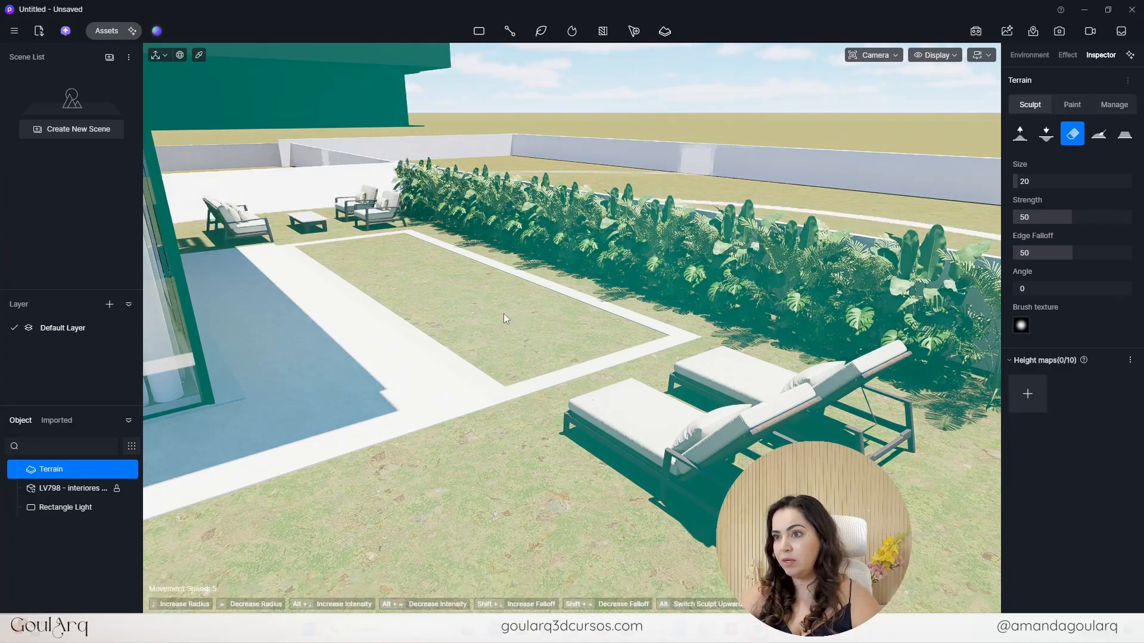
{"action": "scroll", "coordinate": [501, 439], "scroll_direction": "down", "scroll_amount": 10}
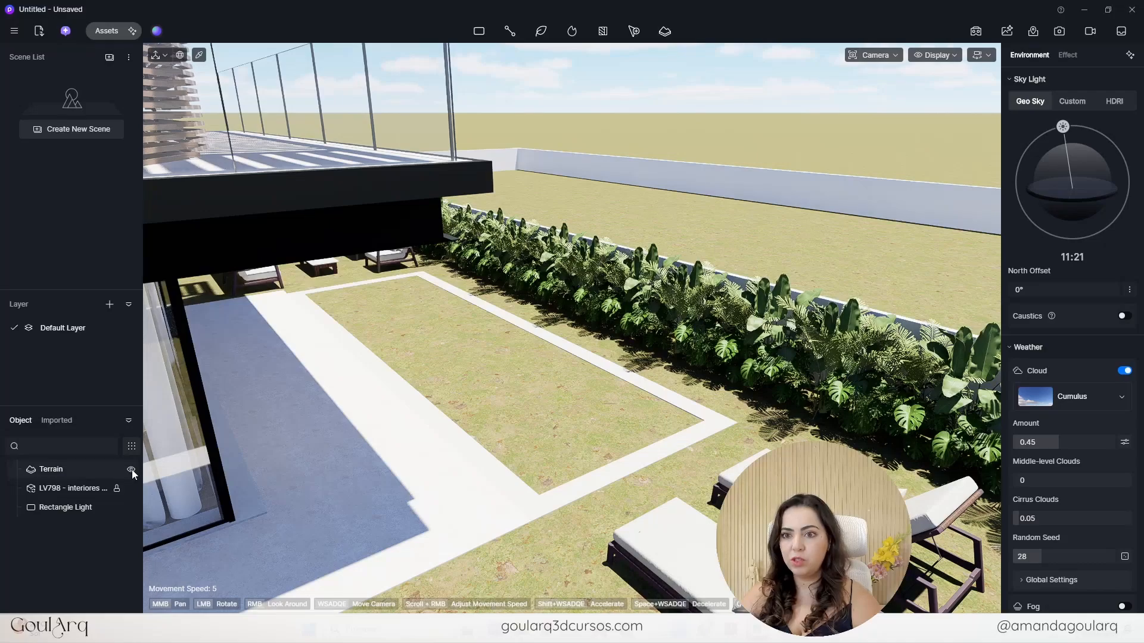
- Hide the Terrain object so that it does not cover the pool, and view the pool from the lounge chairs
{"action": "left_click", "coordinate": [131, 469]}
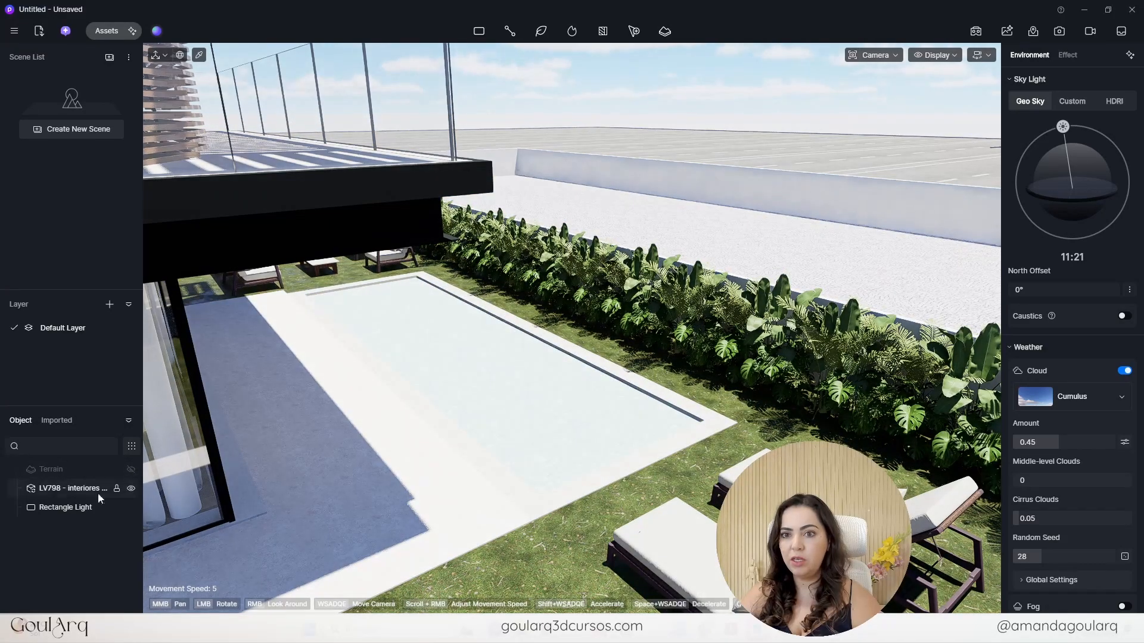
{"action": "right_click_drag", "start_coordinate": [631, 476], "coordinate": [644, 381]}
{"action": "middle_click_drag", "start_coordinate": [691, 507], "coordinate": [587, 420]}
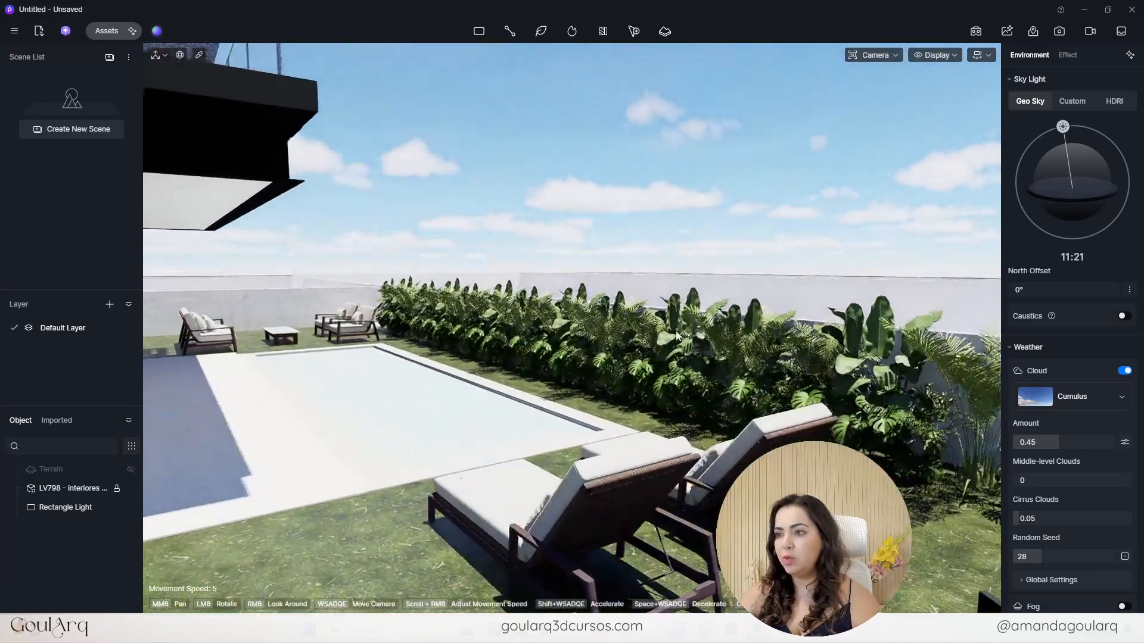
- Inspect the pool, the lawn, the house exterior and the hedge along the boundary wall
{"action": "scroll", "coordinate": [587, 381], "scroll_direction": "up", "scroll_amount": 4}
{"action": "right_click_drag", "start_coordinate": [429, 313], "coordinate": [526, 331]}
{"action": "scroll", "coordinate": [527, 332], "scroll_direction": "down", "scroll_amount": 4}
{"action": "right_click_drag", "start_coordinate": [818, 339], "coordinate": [717, 388]}
{"action": "scroll", "coordinate": [717, 388], "scroll_direction": "down", "scroll_amount": 4}
{"action": "scroll", "coordinate": [684, 409], "scroll_direction": "down", "scroll_amount": 4}
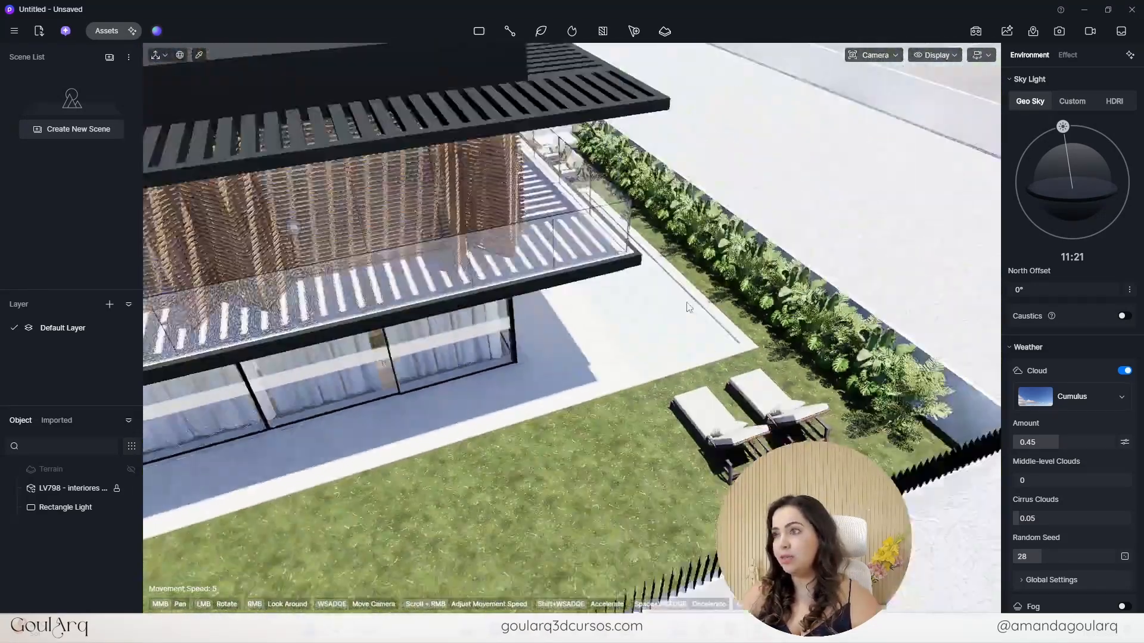
{"action": "middle_click_drag", "start_coordinate": [910, 429], "coordinate": [947, 268]}
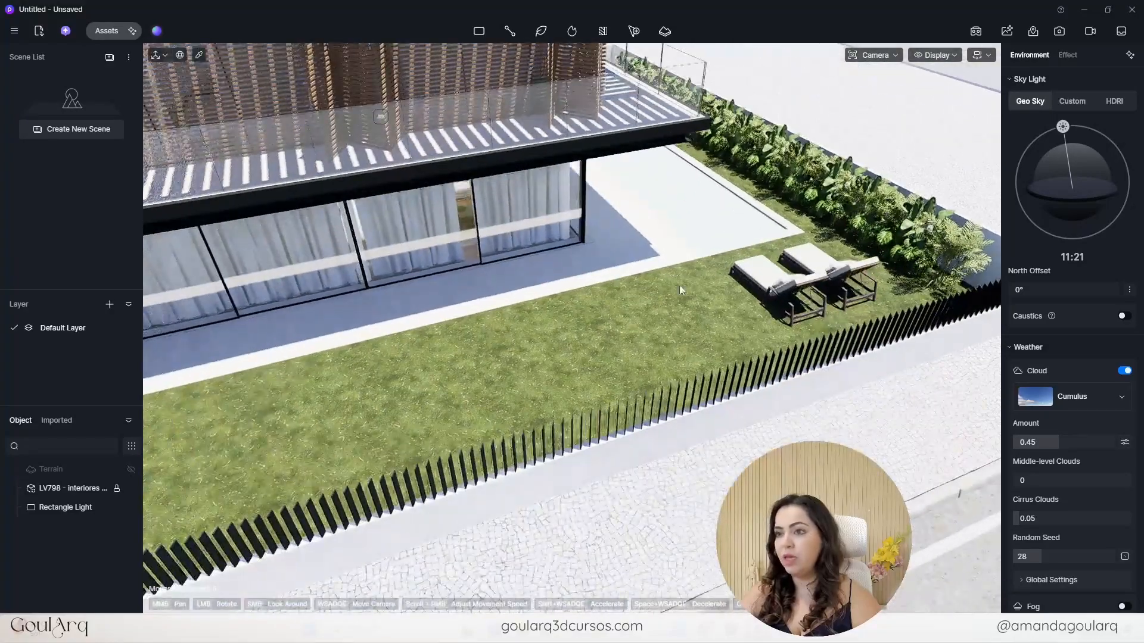
{"action": "scroll", "coordinate": [673, 277], "scroll_direction": "down", "scroll_amount": 3}
{"action": "middle_click_drag", "start_coordinate": [636, 345], "coordinate": [713, 325]}
{"action": "scroll", "coordinate": [712, 325], "scroll_direction": "down", "scroll_amount": 6}
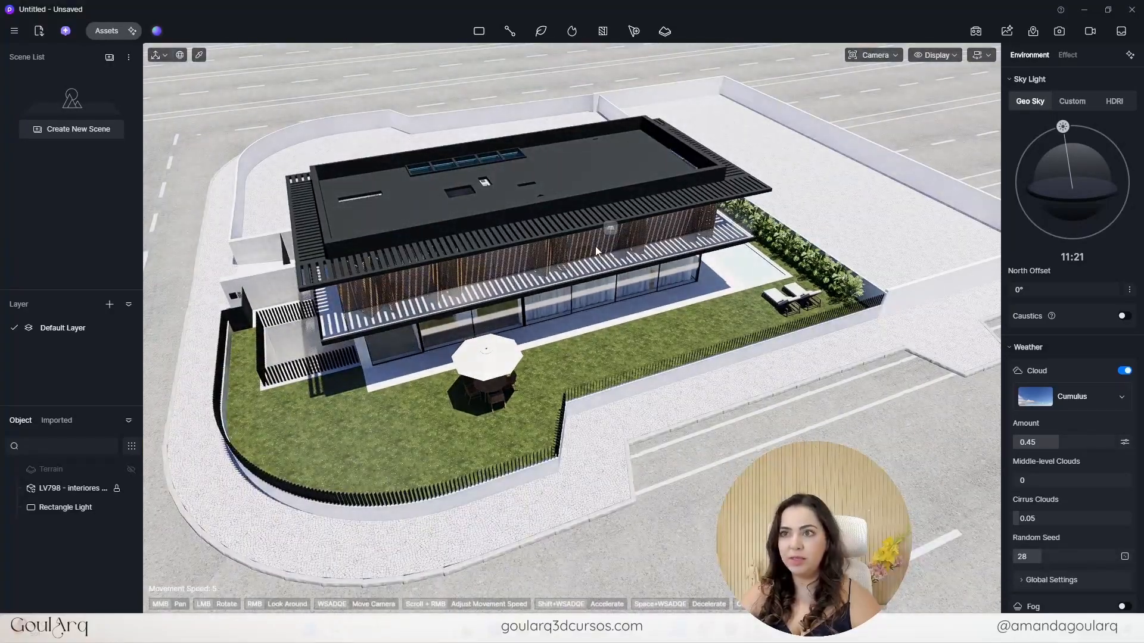
{"action": "scroll", "coordinate": [797, 340], "scroll_direction": "up", "scroll_amount": 5}
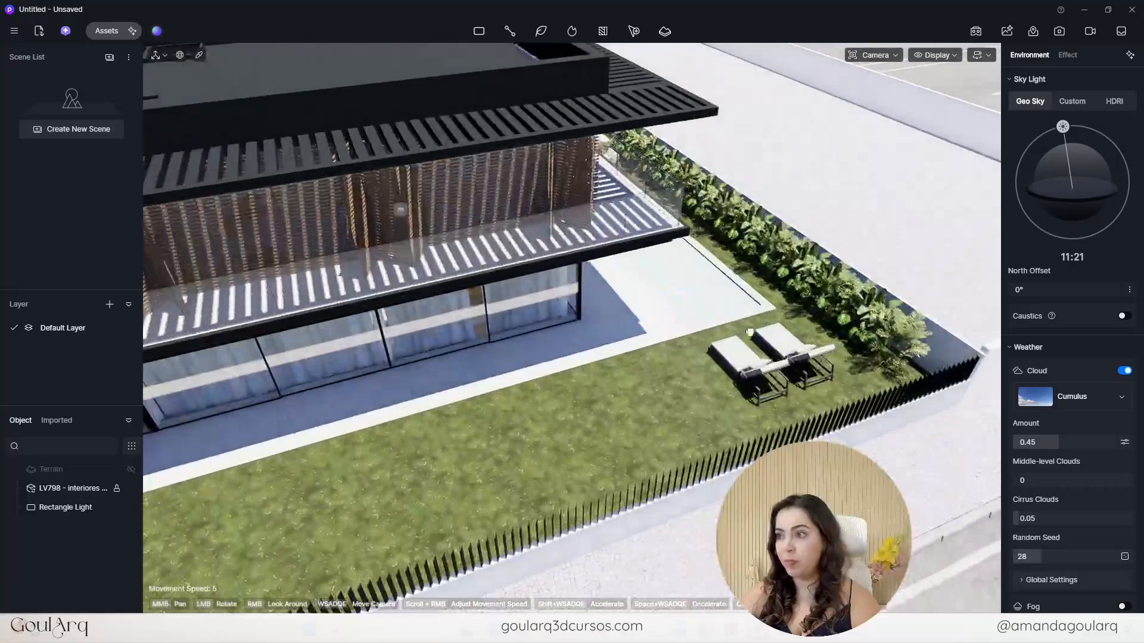
{"action": "middle_click_drag", "start_coordinate": [797, 340], "coordinate": [490, 324]}
{"action": "scroll", "coordinate": [512, 286], "scroll_direction": "up", "scroll_amount": 4}
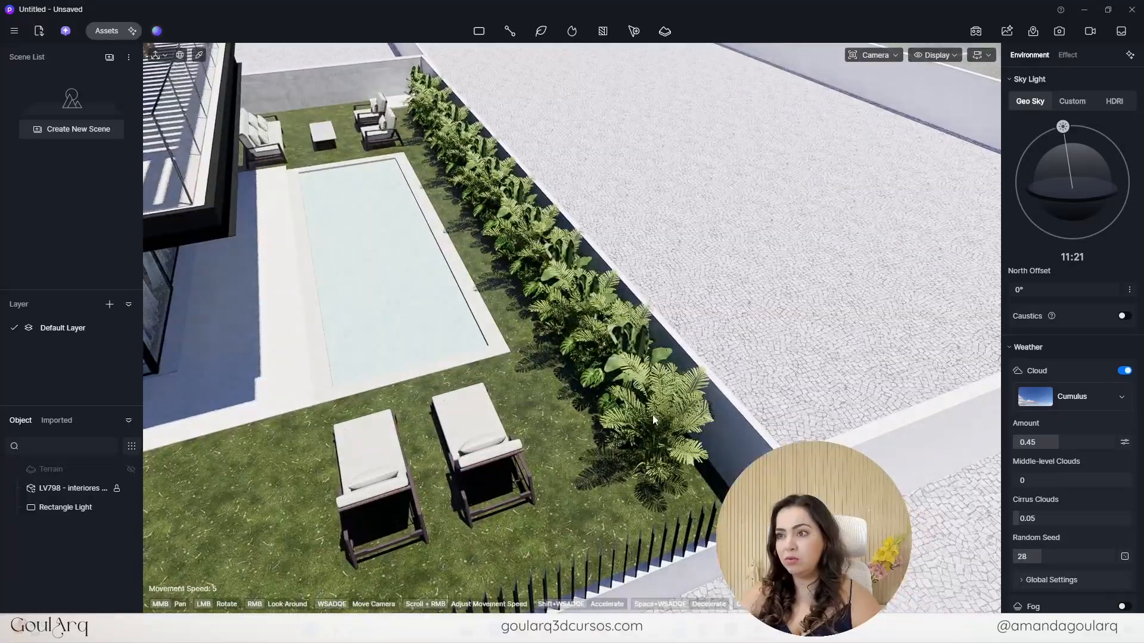
- Switch to SketchUp, delete the hedge group along the wall beside the pool, and return to D5 Render
{"action": "left_click", "coordinate": [649, 425]}
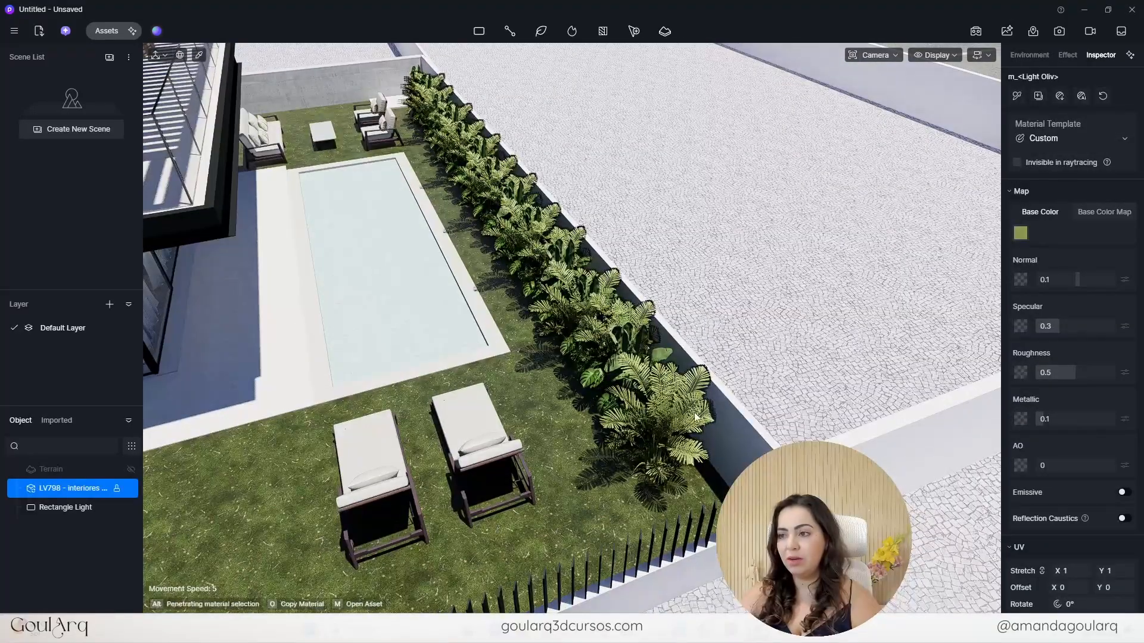
{"action": "key", "text": "alt+Tab"}
{"action": "middle_click_drag", "start_coordinate": [714, 340], "coordinate": [232, 354]}
{"action": "scroll", "coordinate": [733, 286], "scroll_direction": "down", "scroll_amount": 7}
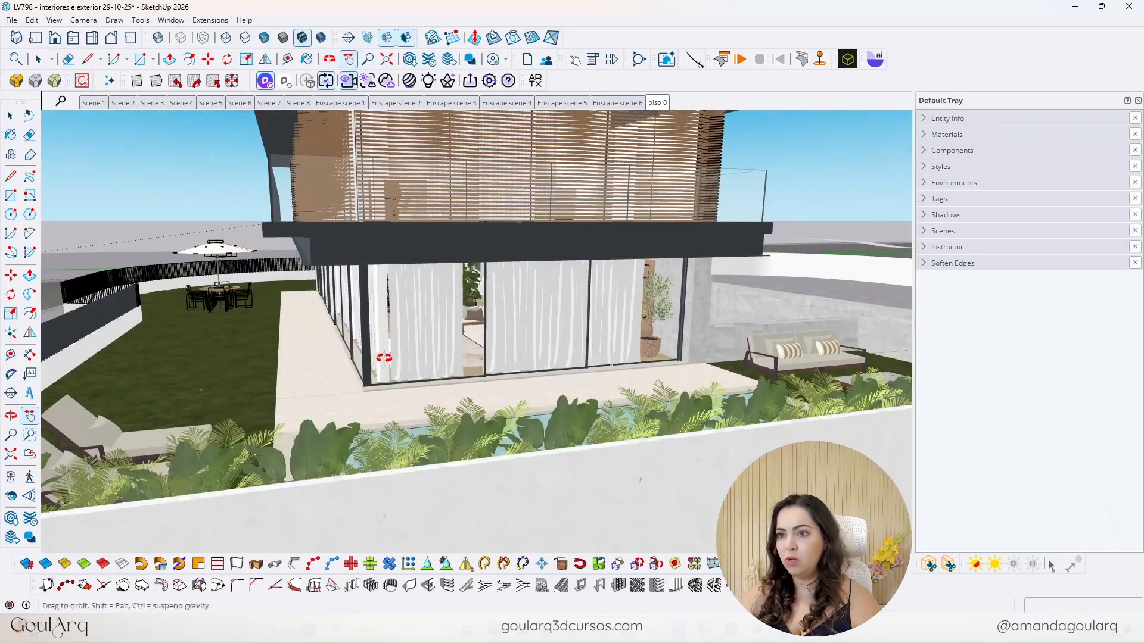
{"action": "scroll", "coordinate": [385, 358], "scroll_direction": "down", "scroll_amount": 8}
{"action": "middle_click_drag", "start_coordinate": [384, 358], "coordinate": [451, 354]}
{"action": "scroll", "coordinate": [744, 350], "scroll_direction": "up", "scroll_amount": 4}
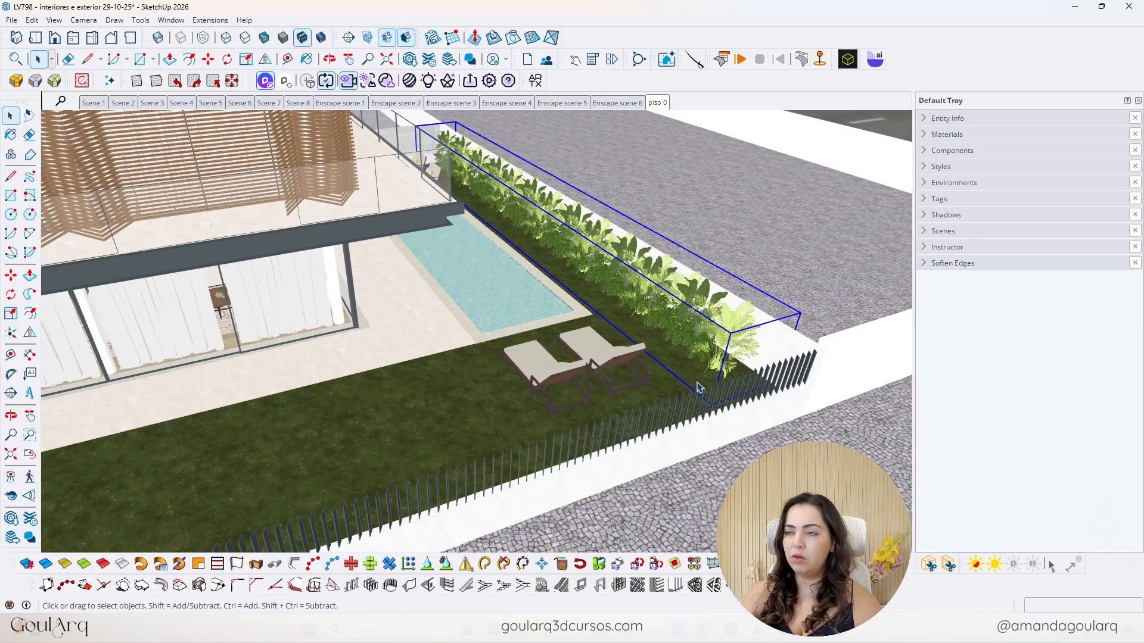
{"action": "key", "text": "Delete"}
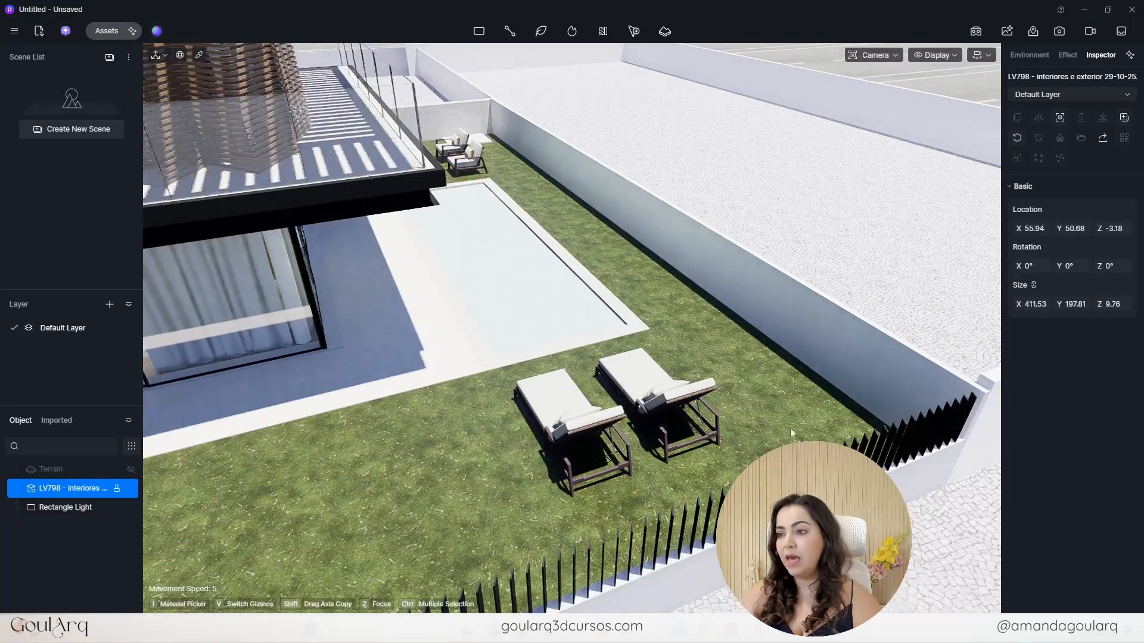
- View the whole house and lot, then open the online asset library's model and material collections
{"action": "scroll", "coordinate": [884, 375], "scroll_direction": "down", "scroll_amount": 5}
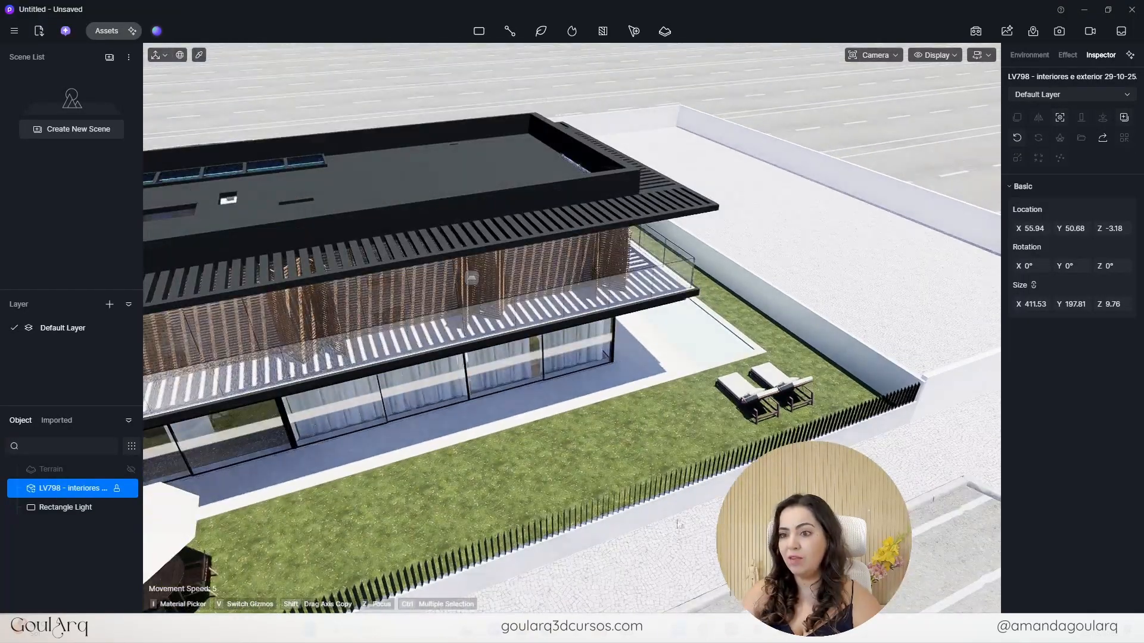
{"action": "scroll", "coordinate": [654, 262], "scroll_direction": "down", "scroll_amount": 8}
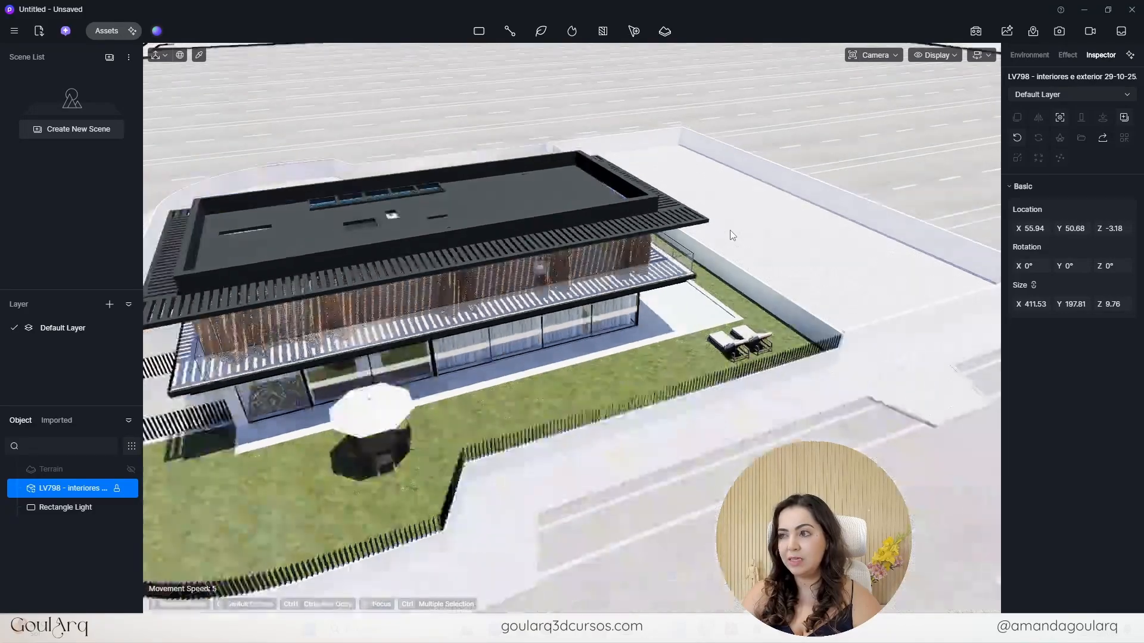
{"action": "scroll", "coordinate": [723, 425], "scroll_direction": "up", "scroll_amount": 5}
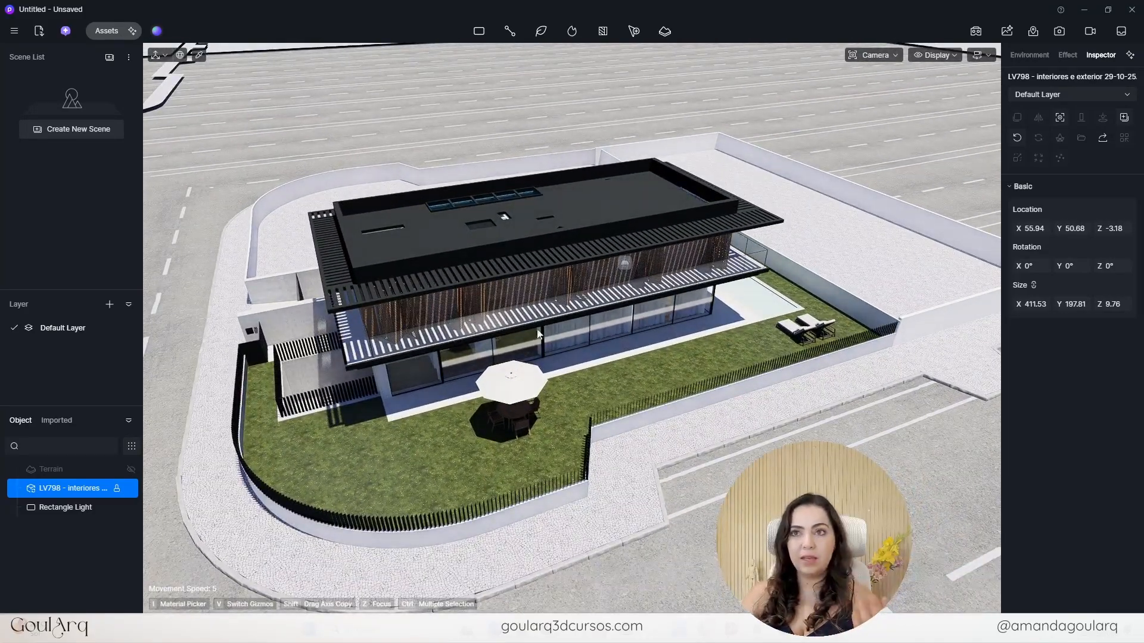
{"action": "left_click", "coordinate": [107, 30]}
{"action": "left_click_drag", "start_coordinate": [162, 17], "coordinate": [355, 51]}
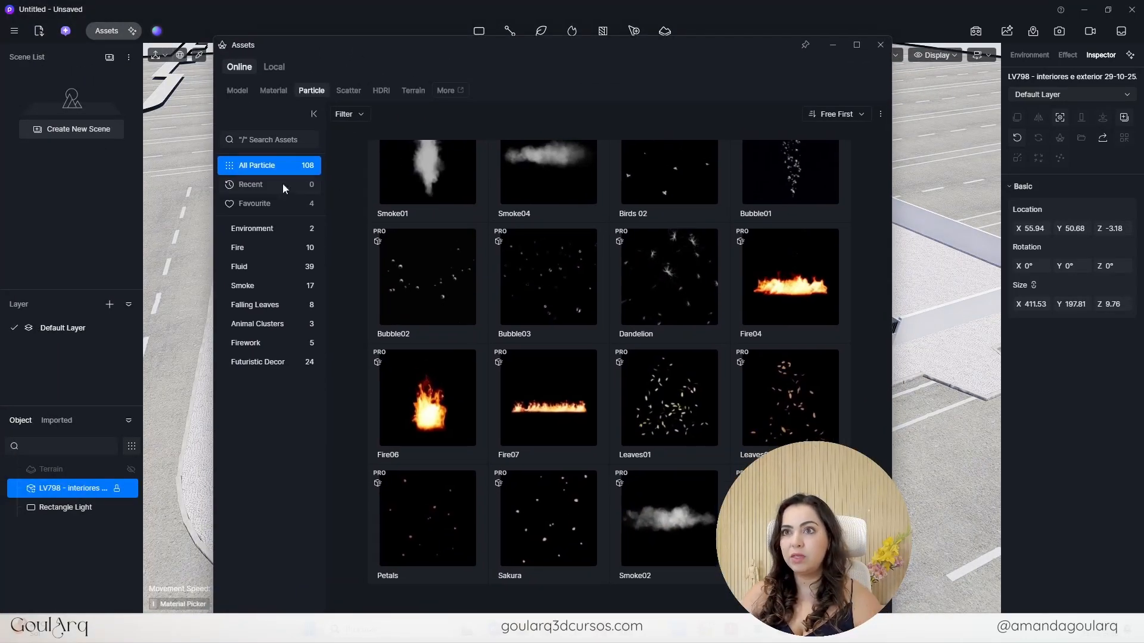
{"action": "left_click", "coordinate": [241, 95]}
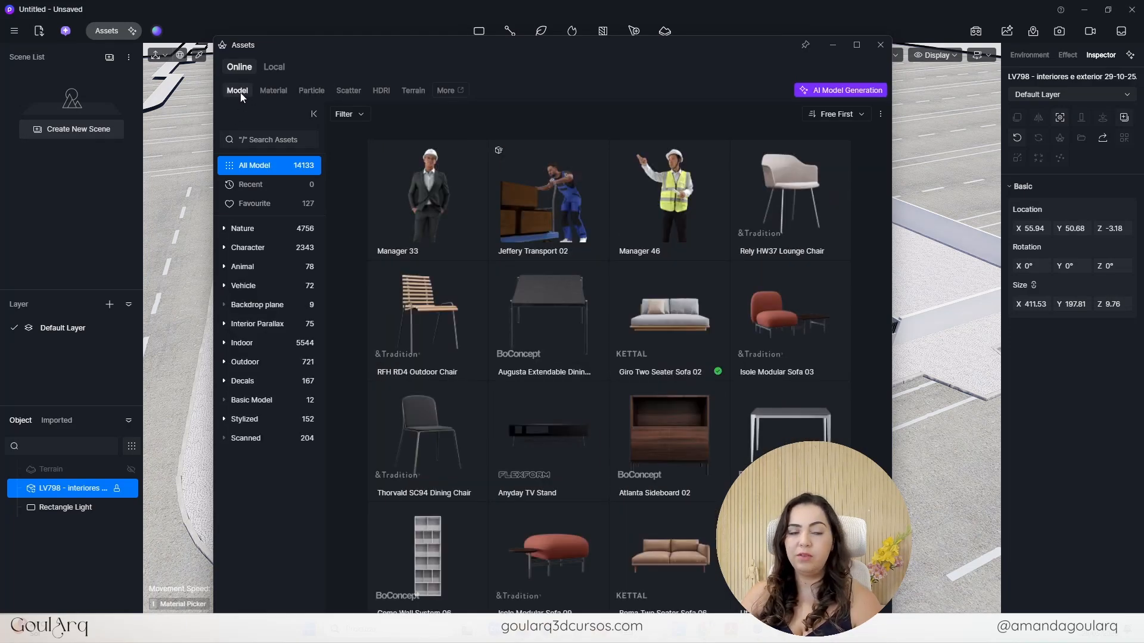
{"action": "left_click", "coordinate": [284, 94]}
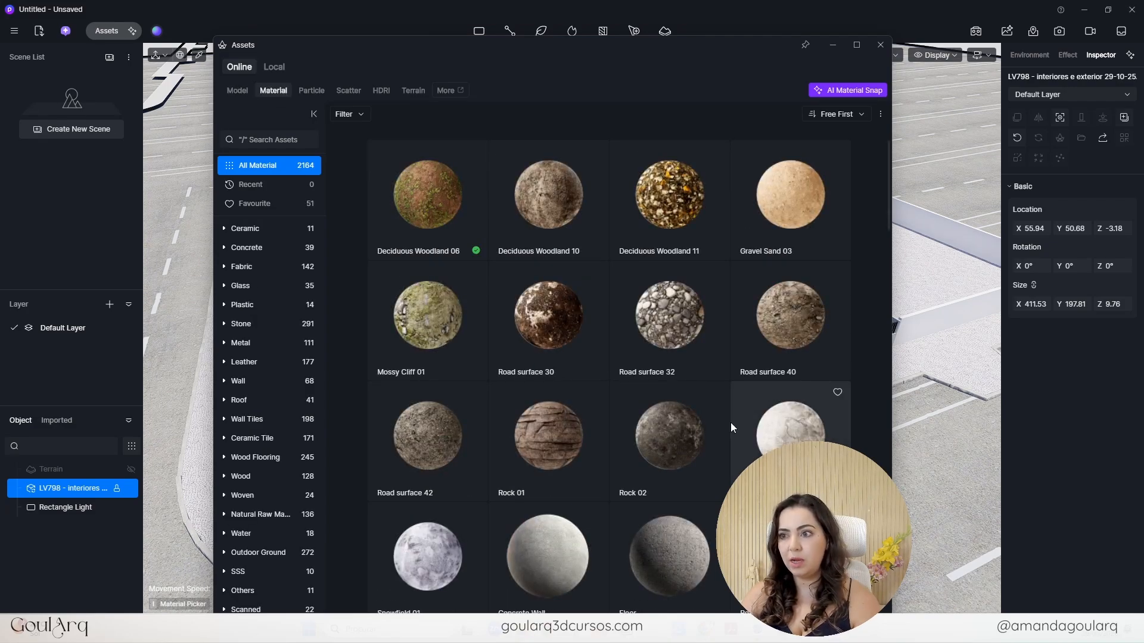
- Browse the online materials and the Natural Raw Materials category for a suitable grass
{"action": "scroll", "coordinate": [658, 399], "scroll_direction": "down", "scroll_amount": 10}
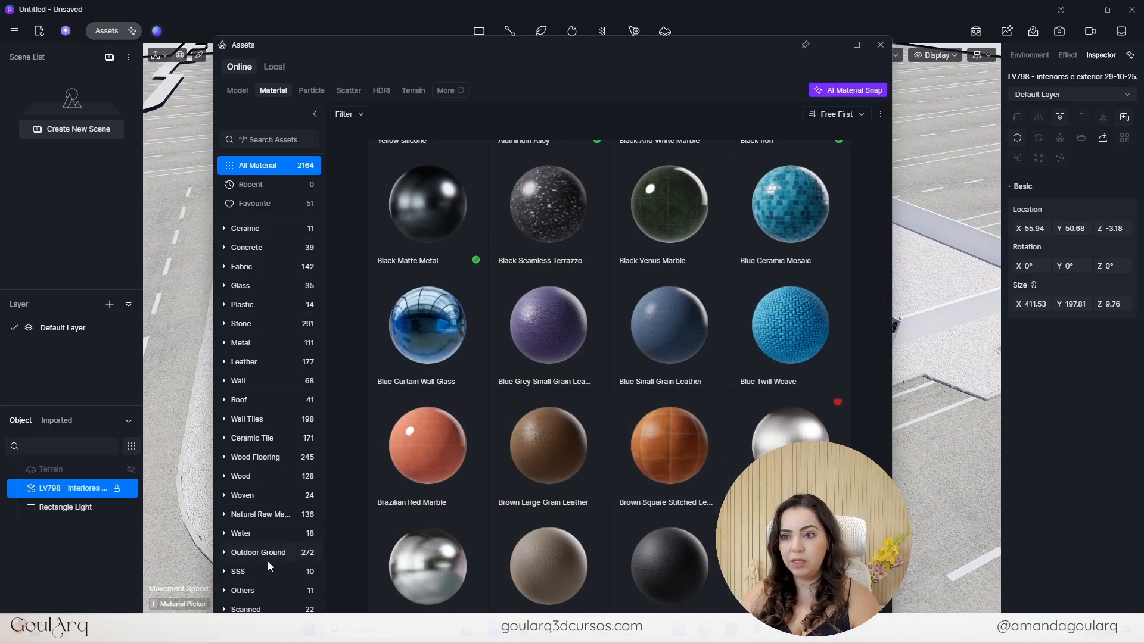
{"action": "left_click", "coordinate": [262, 516]}
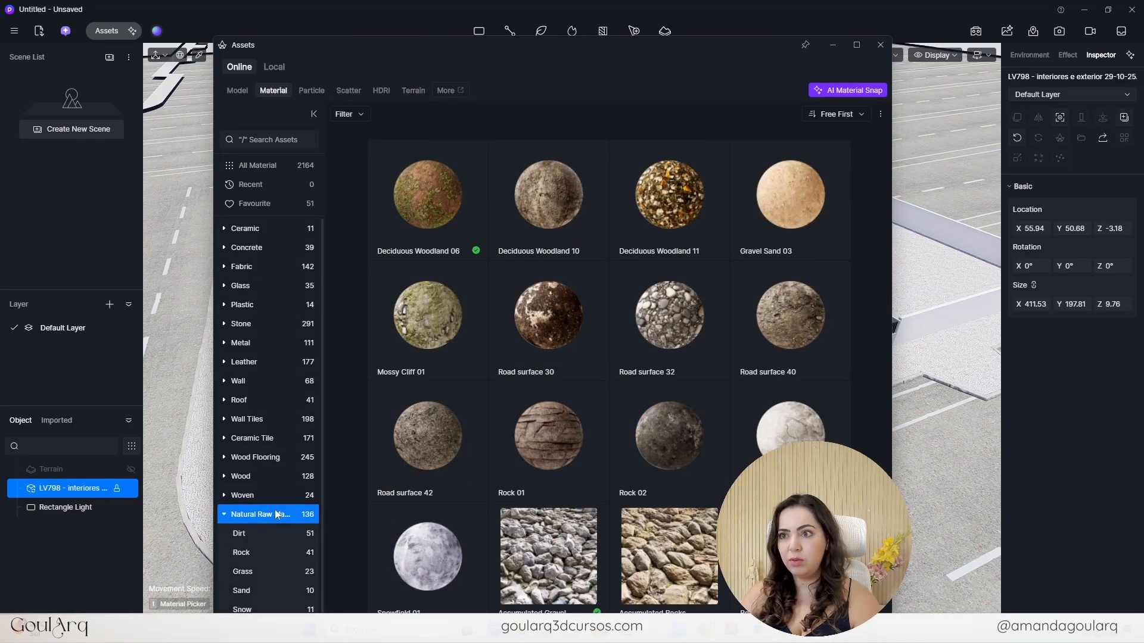
{"action": "scroll", "coordinate": [636, 555], "scroll_direction": "down", "scroll_amount": 4}
{"action": "scroll", "coordinate": [641, 548], "scroll_direction": "down", "scroll_amount": 2}
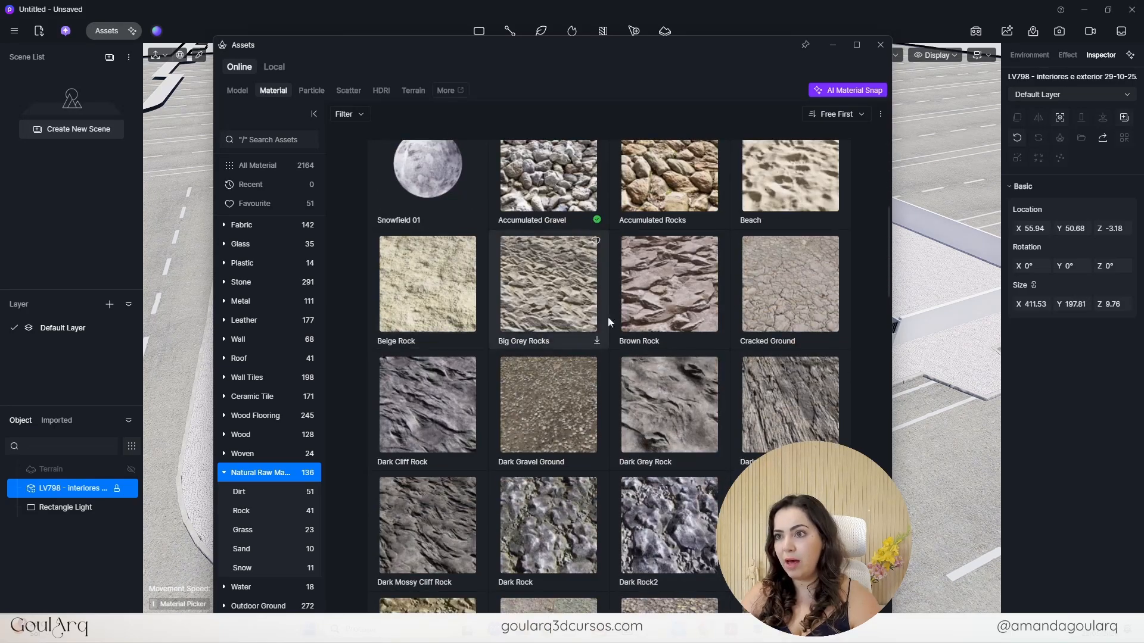
{"action": "scroll", "coordinate": [630, 322], "scroll_direction": "down", "scroll_amount": 7}
{"action": "scroll", "coordinate": [614, 417], "scroll_direction": "down", "scroll_amount": 6}
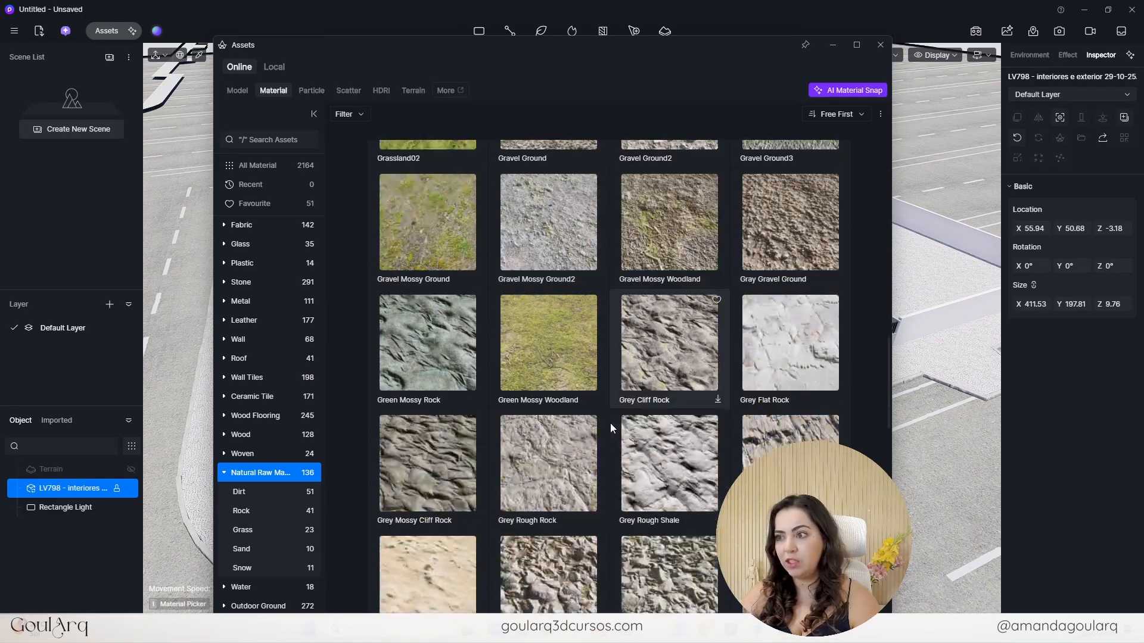
{"action": "scroll", "coordinate": [614, 420], "scroll_direction": "down", "scroll_amount": 2}
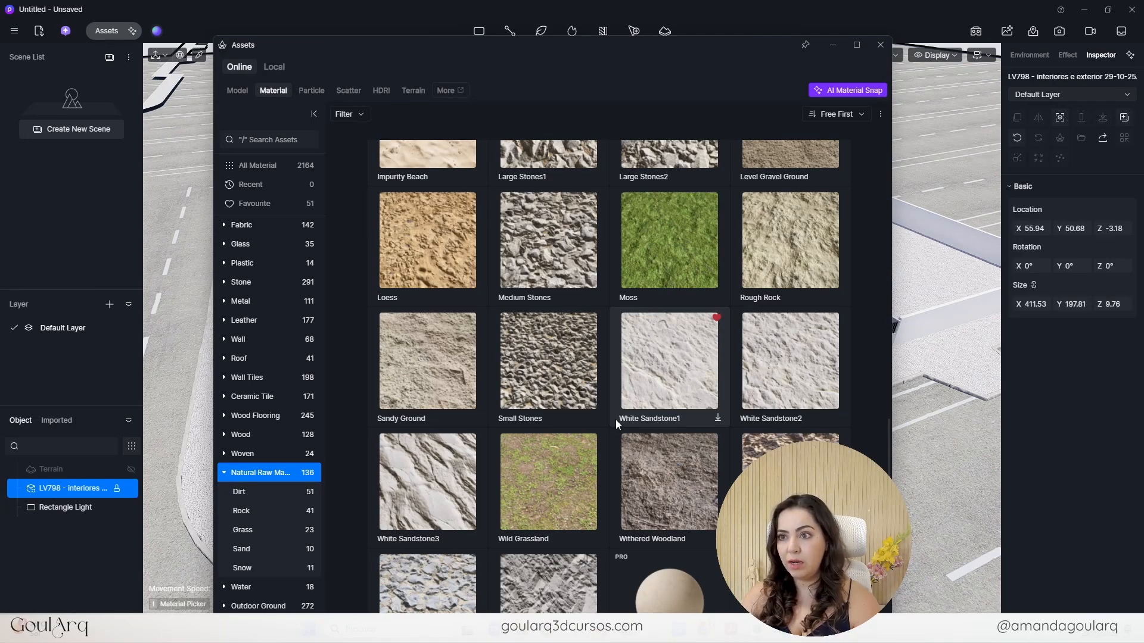
{"action": "scroll", "coordinate": [616, 419], "scroll_direction": "down", "scroll_amount": 2}
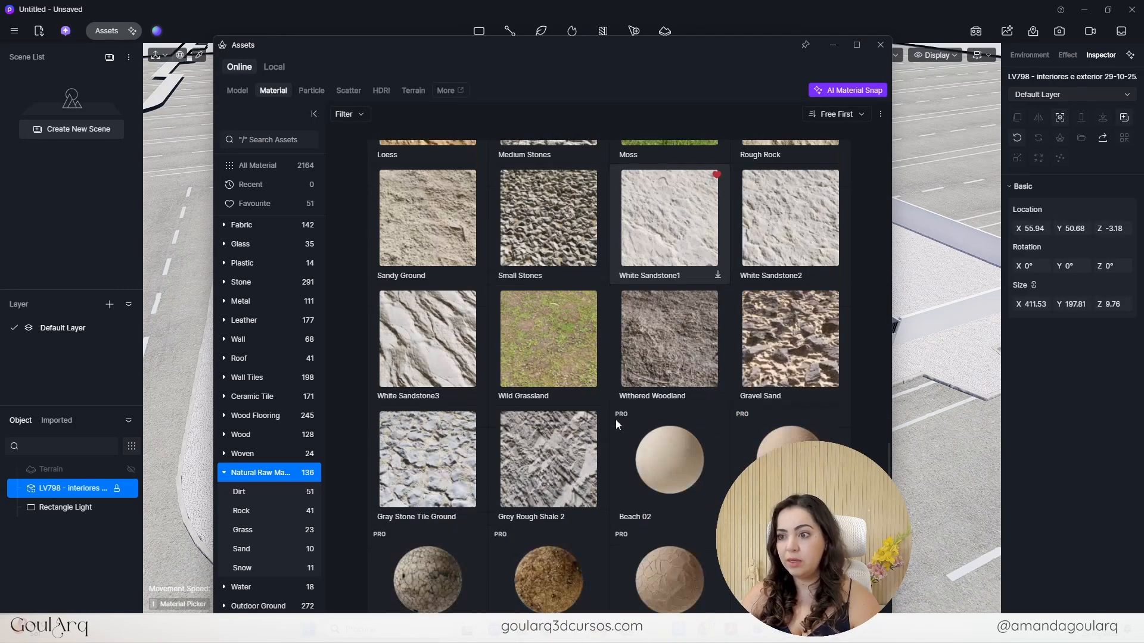
- Search the online materials for "grass" and apply Basic Grass Material to the lawn
{"action": "left_click", "coordinate": [271, 144]}
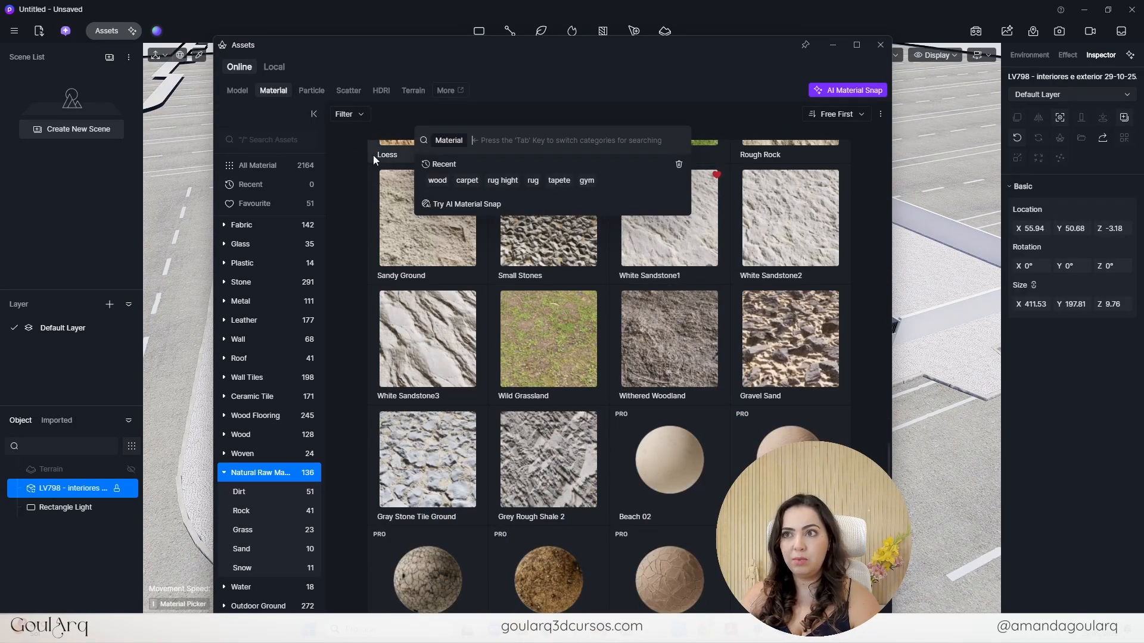
{"action": "type", "text": "grass"}
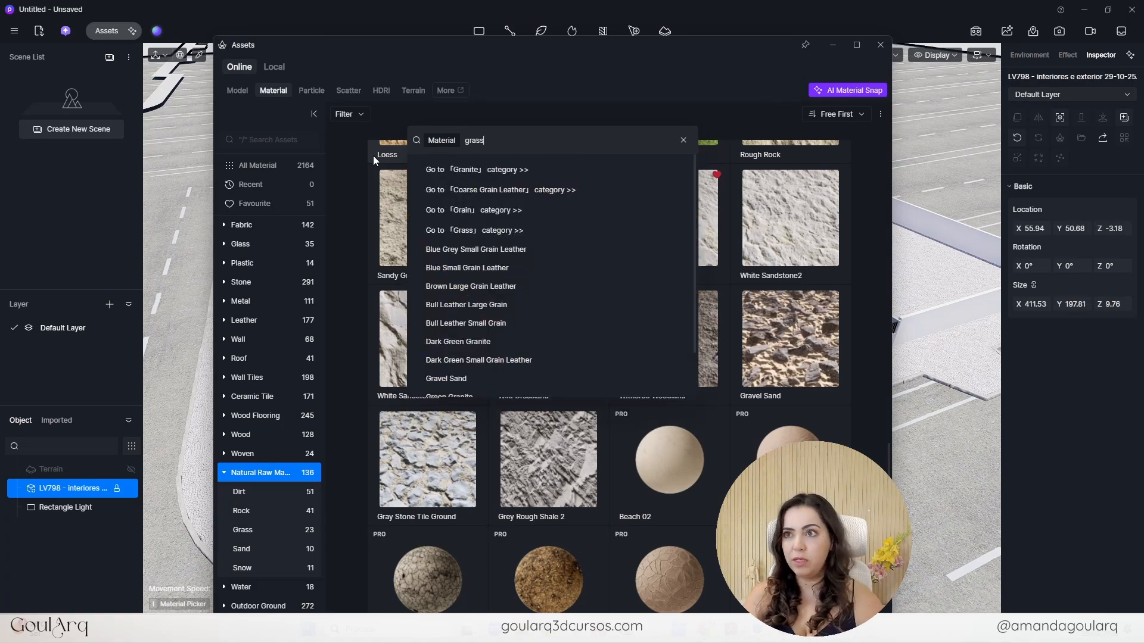
{"action": "key", "text": "Return"}
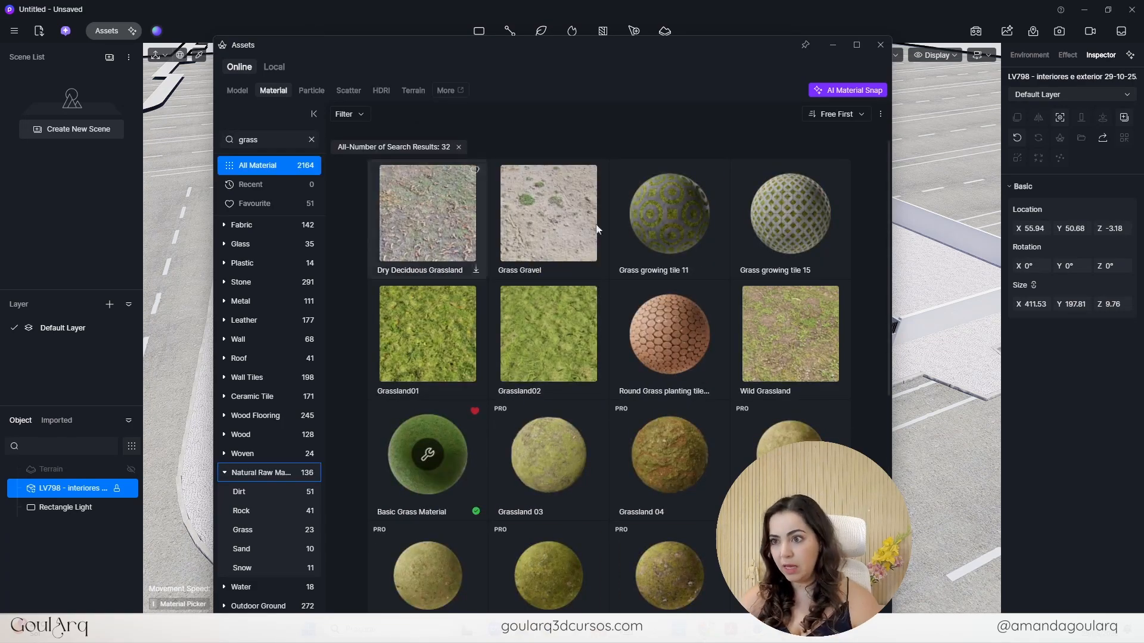
{"action": "left_click", "coordinate": [442, 456]}
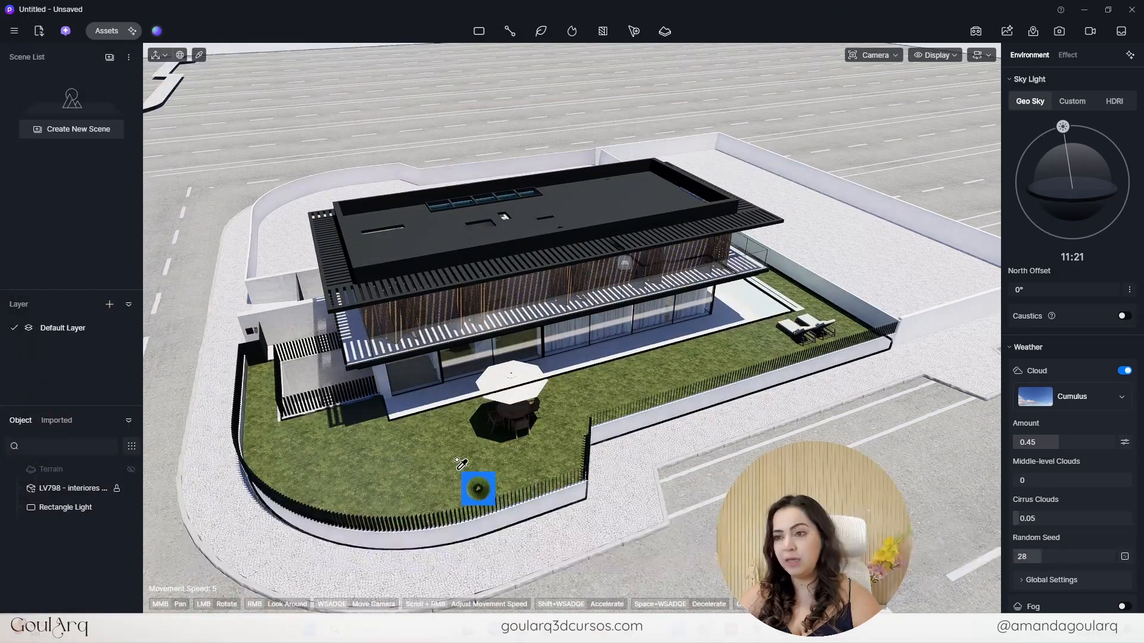
{"action": "left_click", "coordinate": [475, 459]}
{"action": "scroll", "coordinate": [488, 458], "scroll_direction": "up", "scroll_amount": 10}
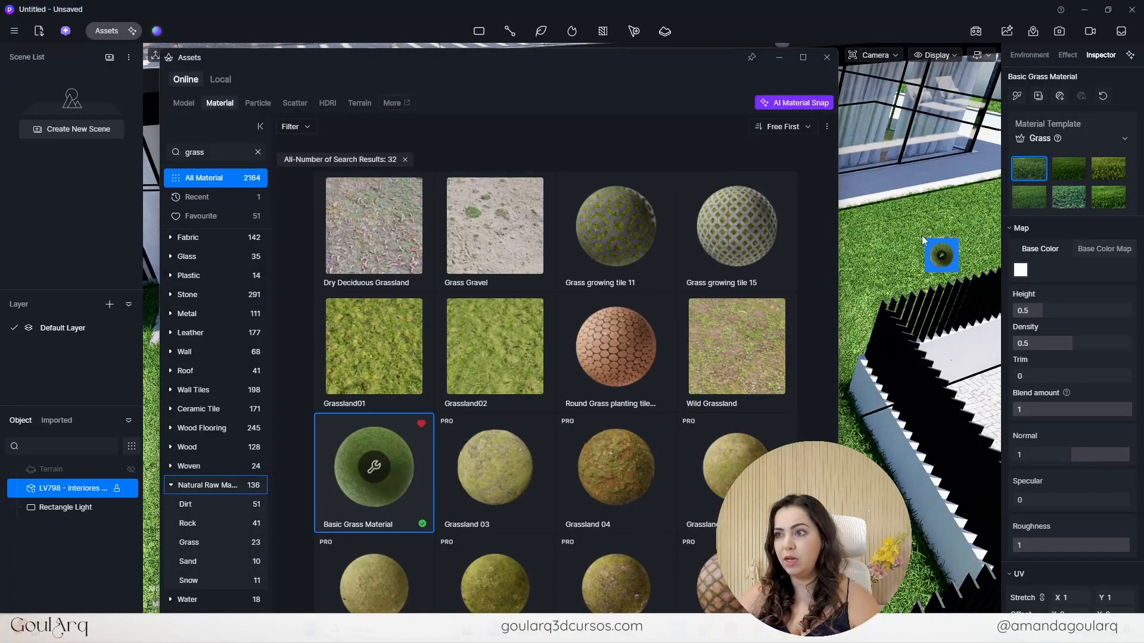
{"action": "key", "text": "Escape"}
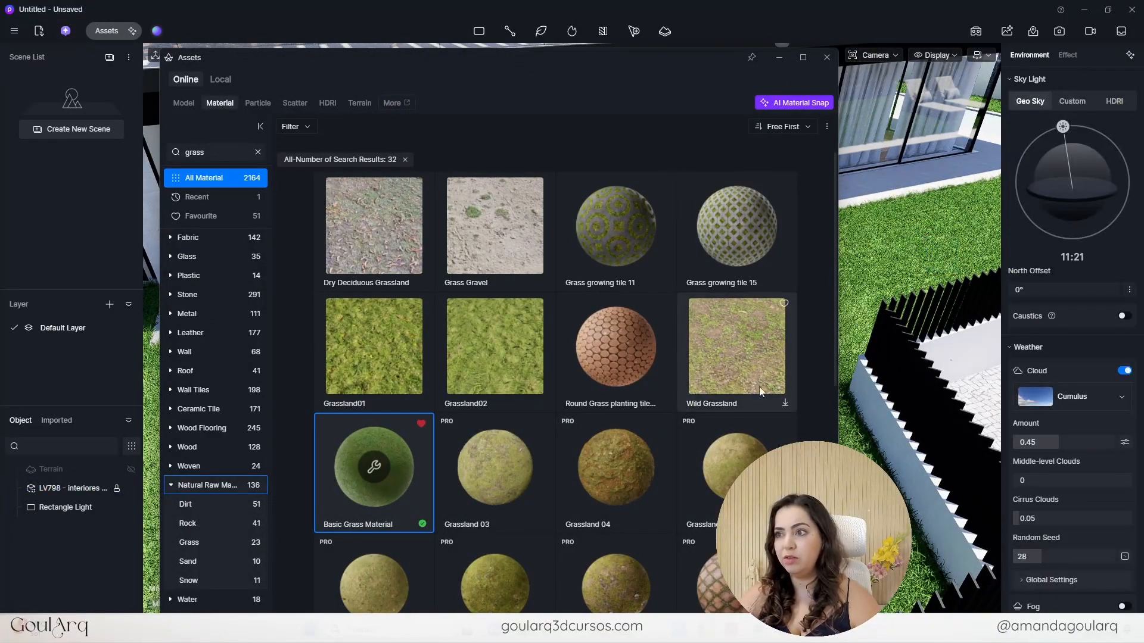
- Download the Grassland02 material and try it on the lawn around the garden table
{"action": "left_click", "coordinate": [484, 339]}
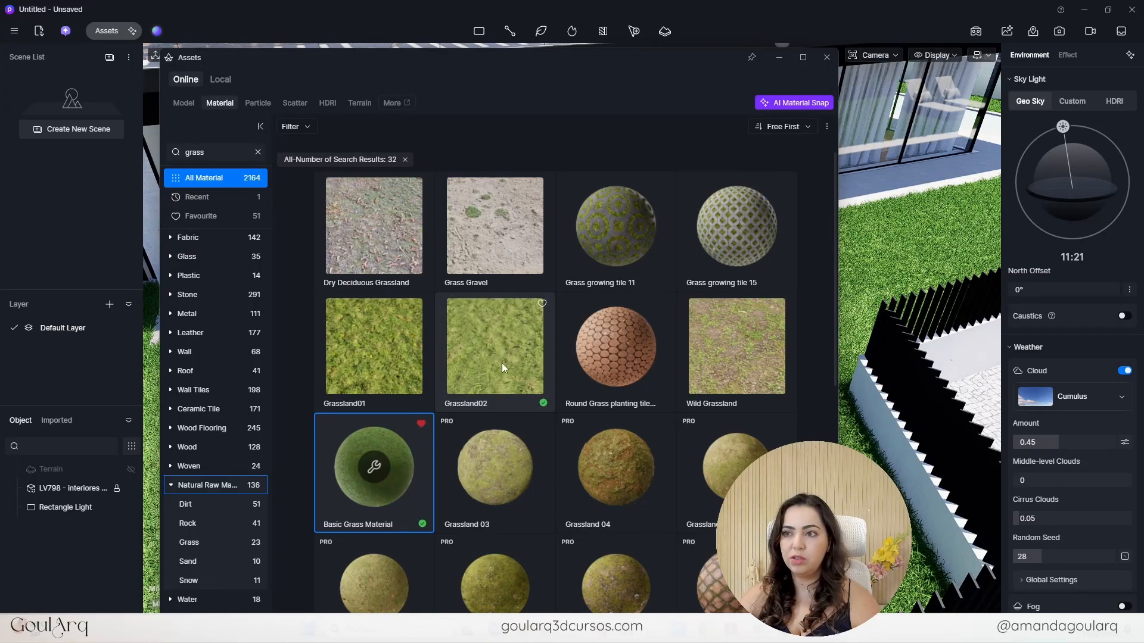
{"action": "left_click", "coordinate": [476, 341]}
{"action": "left_click_drag", "start_coordinate": [478, 340], "coordinate": [922, 220]}
{"action": "left_click_drag", "start_coordinate": [563, 53], "coordinate": [0, 141]}
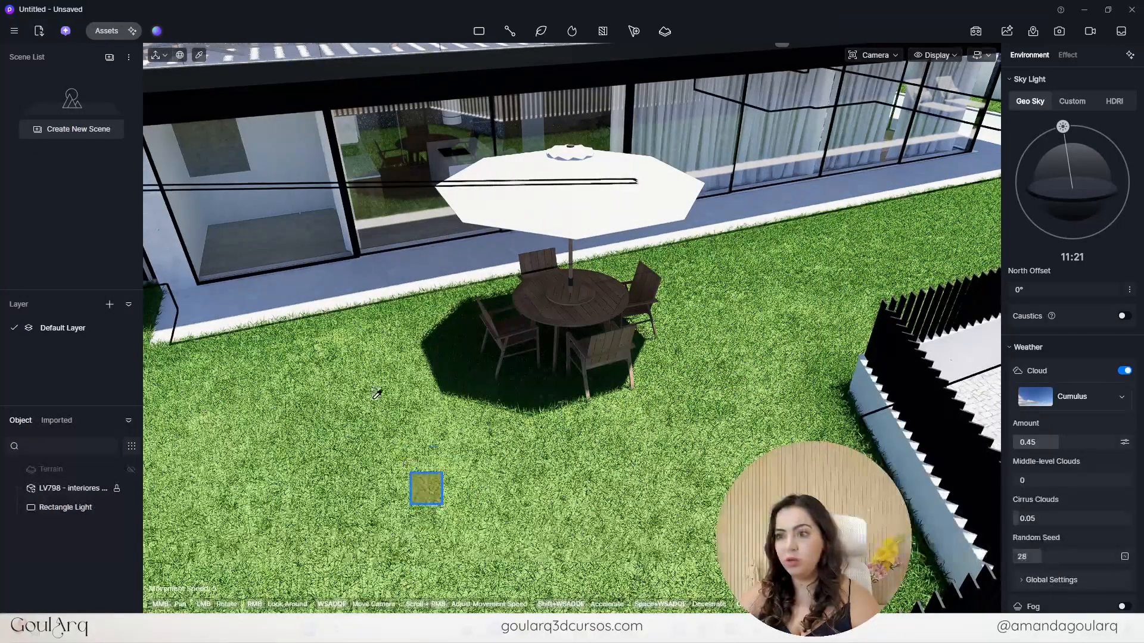
{"action": "left_click", "coordinate": [364, 374]}
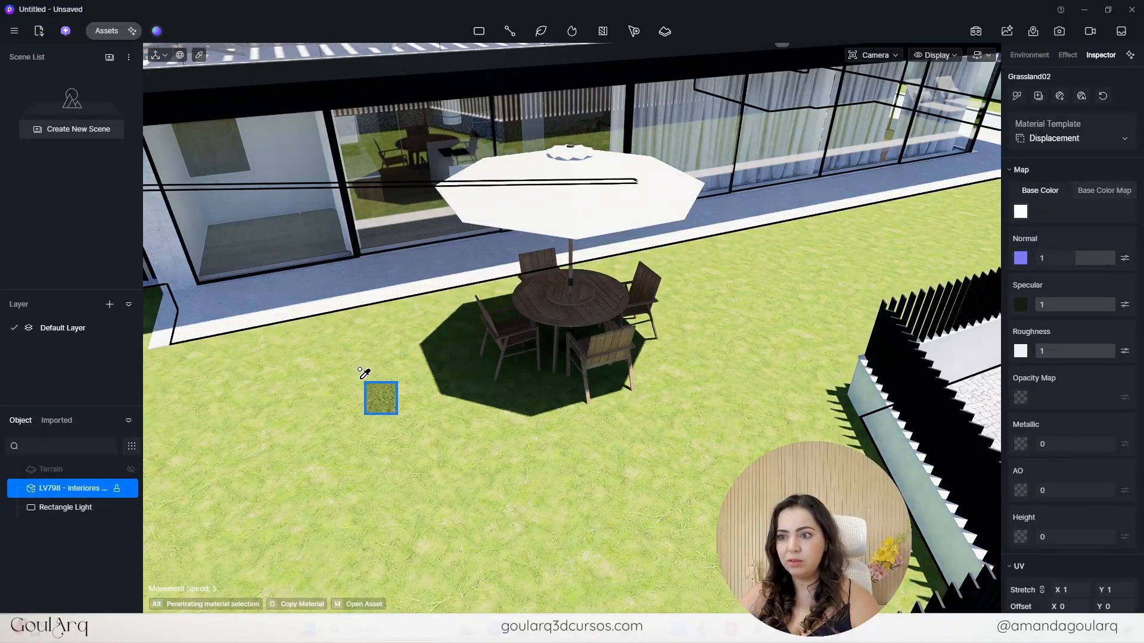
{"action": "scroll", "coordinate": [585, 342], "scroll_direction": "down", "scroll_amount": 3}
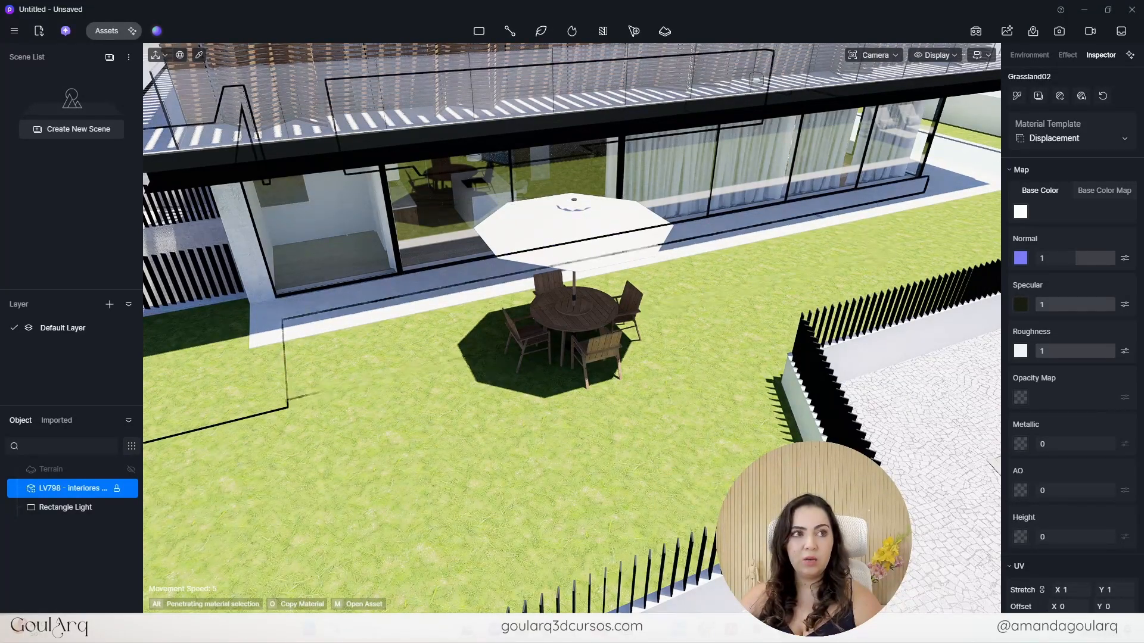
- Reapply Basic Grass Material to the lawn and check it around the pool and lounge chairs
{"action": "left_click_drag", "start_coordinate": [1143, 20], "coordinate": [402, 101]}
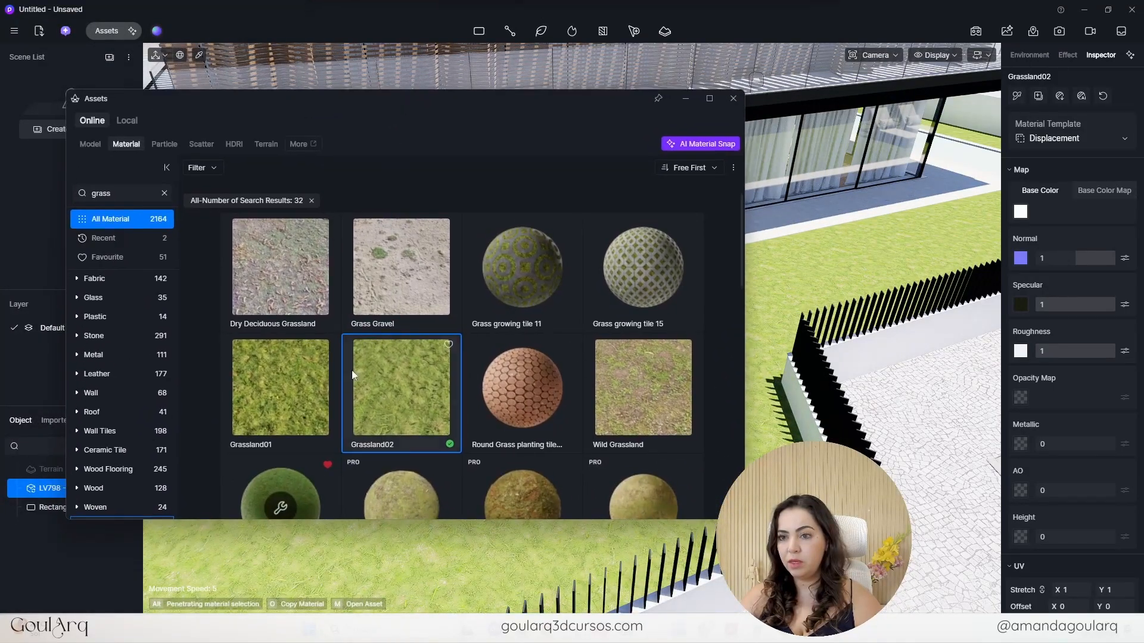
{"action": "scroll", "coordinate": [358, 343], "scroll_direction": "down", "scroll_amount": 2}
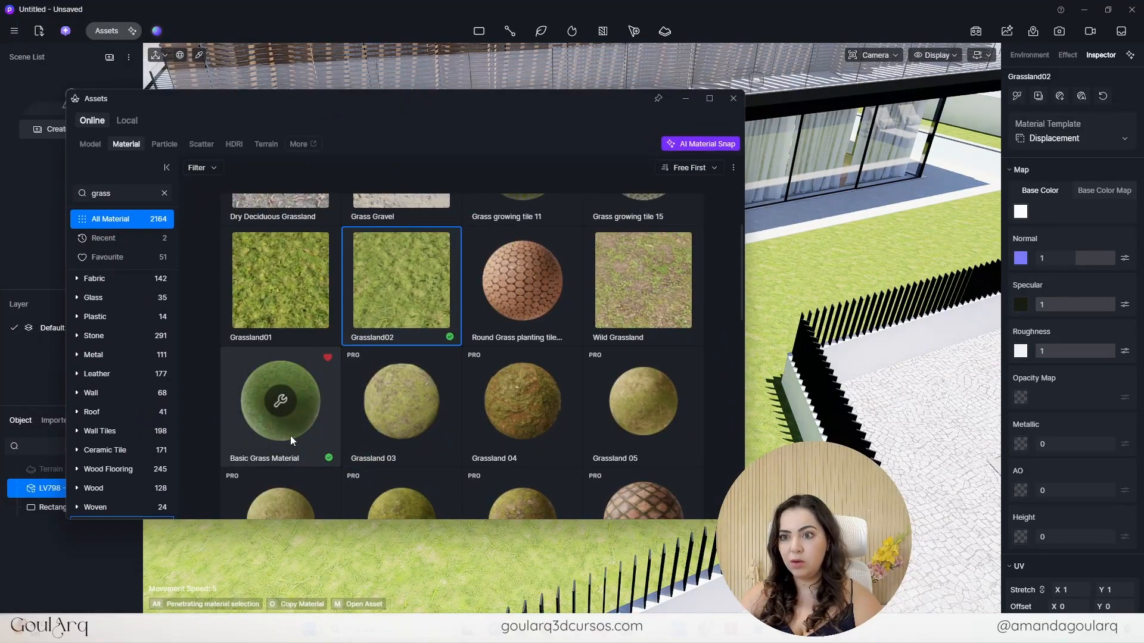
{"action": "left_click", "coordinate": [292, 438]}
{"action": "mouse_move", "coordinate": [291, 432]}
{"action": "left_mouse_down"}
{"action": "mouse_move", "coordinate": [342, 145]}
{"action": "mouse_move", "coordinate": [380, 103]}
{"action": "mouse_move", "coordinate": [435, 114]}
{"action": "mouse_move", "coordinate": [584, 388]}
{"action": "left_mouse_up"}
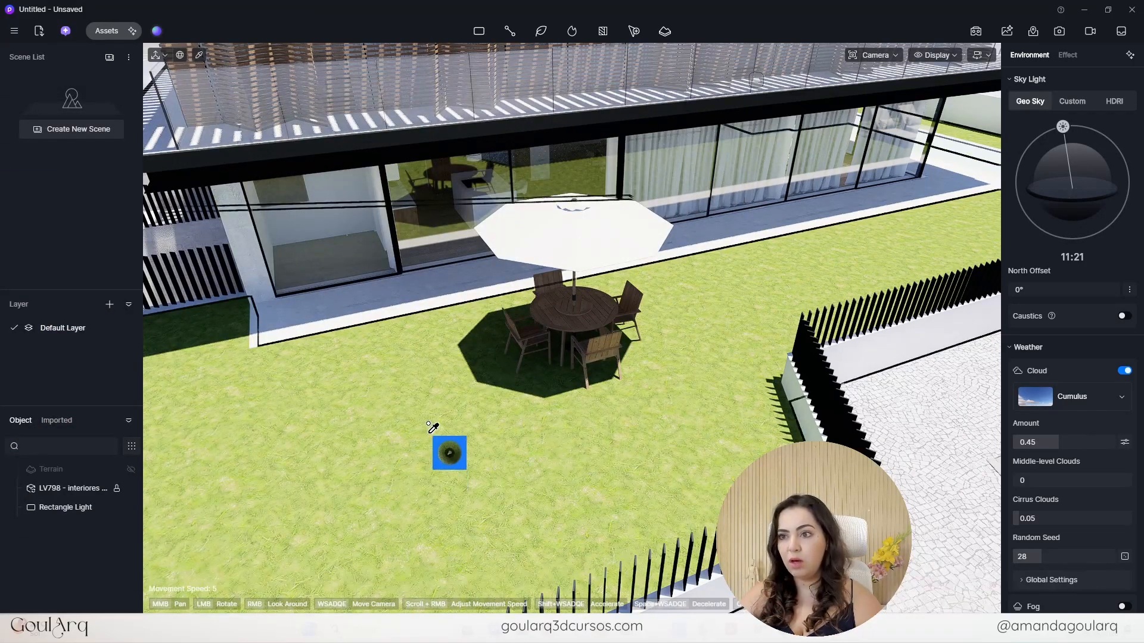
{"action": "left_click", "coordinate": [435, 430]}
{"action": "scroll", "coordinate": [769, 313], "scroll_direction": "up", "scroll_amount": 4}
{"action": "scroll", "coordinate": [747, 382], "scroll_direction": "down", "scroll_amount": 4}
{"action": "middle_click_drag", "start_coordinate": [784, 404], "coordinate": [355, 498]}
{"action": "middle_click_drag", "start_coordinate": [863, 292], "coordinate": [607, 350]}
{"action": "scroll", "coordinate": [713, 263], "scroll_direction": "up", "scroll_amount": 5}
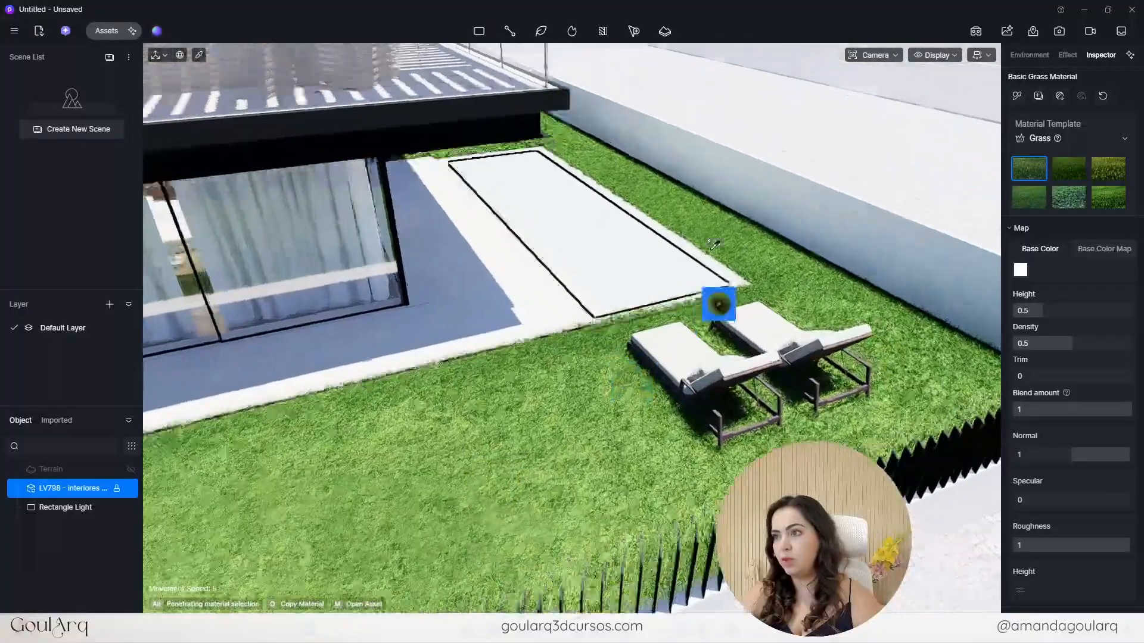
- Examine the grass blades up close beside the pool and lounge chairs
{"action": "right_click_drag", "start_coordinate": [503, 345], "coordinate": [506, 365]}
{"action": "middle_click_drag", "start_coordinate": [556, 381], "coordinate": [682, 257]}
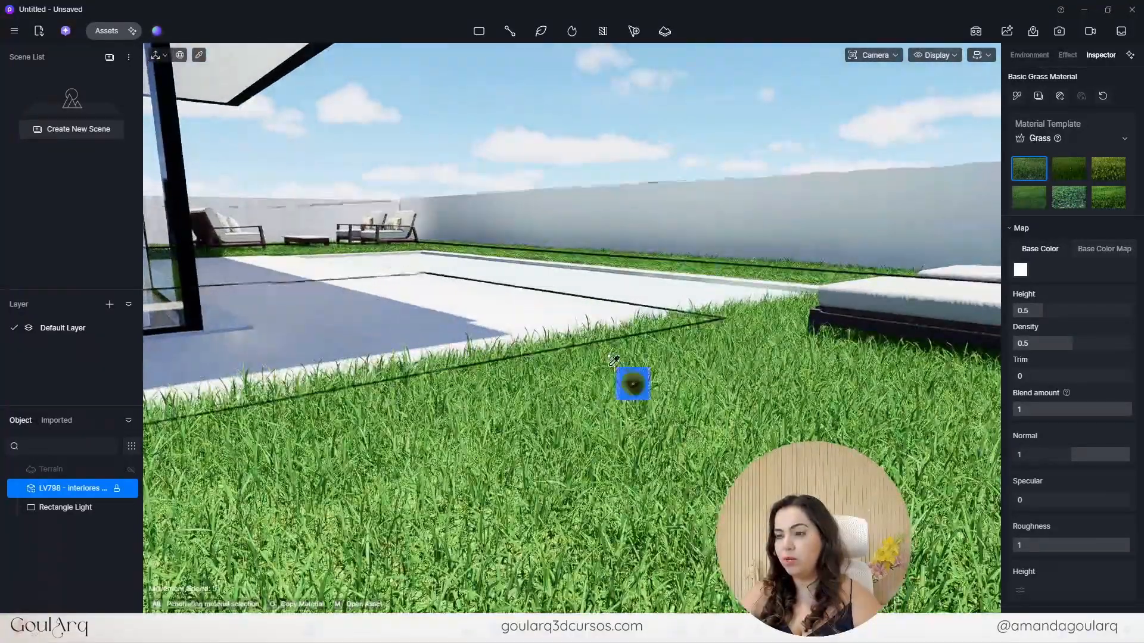
{"action": "scroll", "coordinate": [607, 364], "scroll_direction": "up", "scroll_amount": 5}
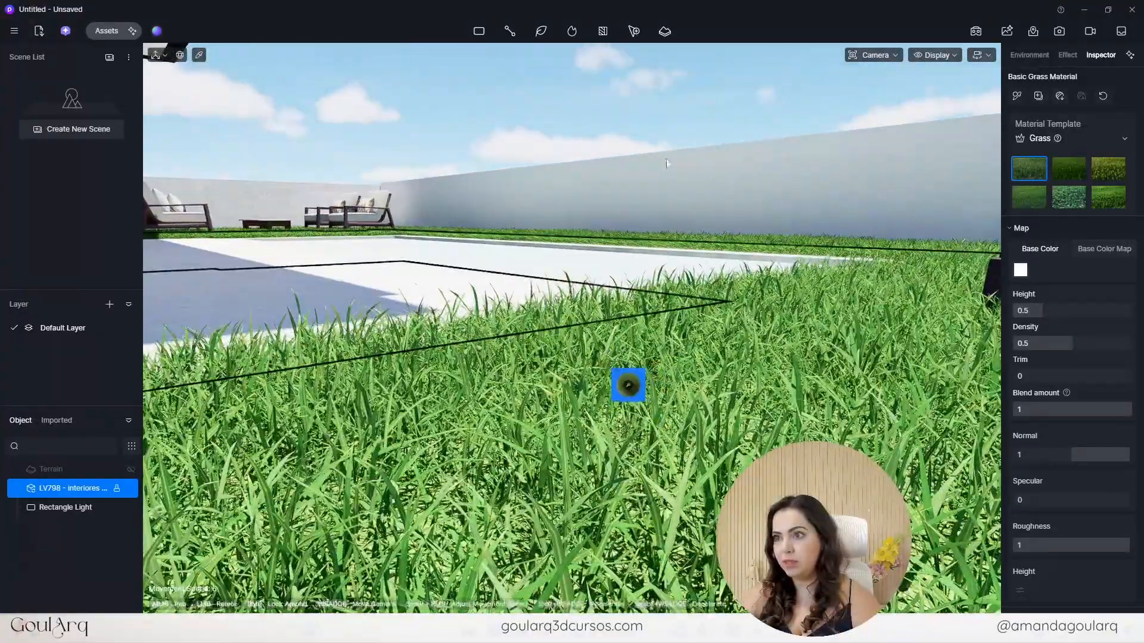
{"action": "key", "text": "Escape"}
{"action": "scroll", "coordinate": [558, 456], "scroll_direction": "down", "scroll_amount": 5}
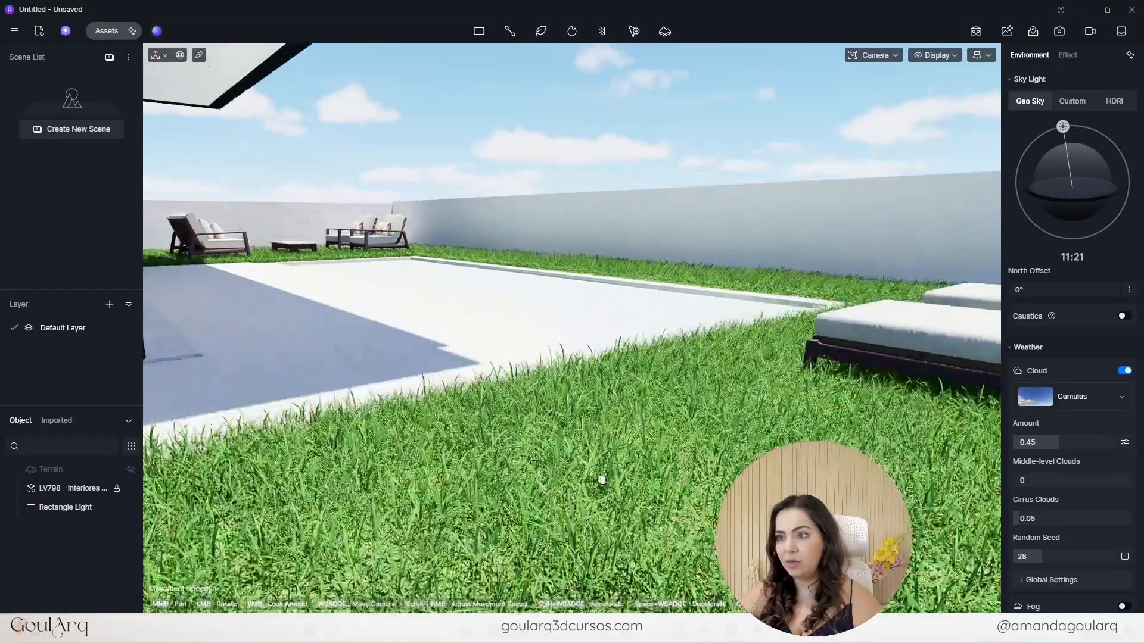
{"action": "middle_click_drag", "start_coordinate": [602, 480], "coordinate": [594, 495]}
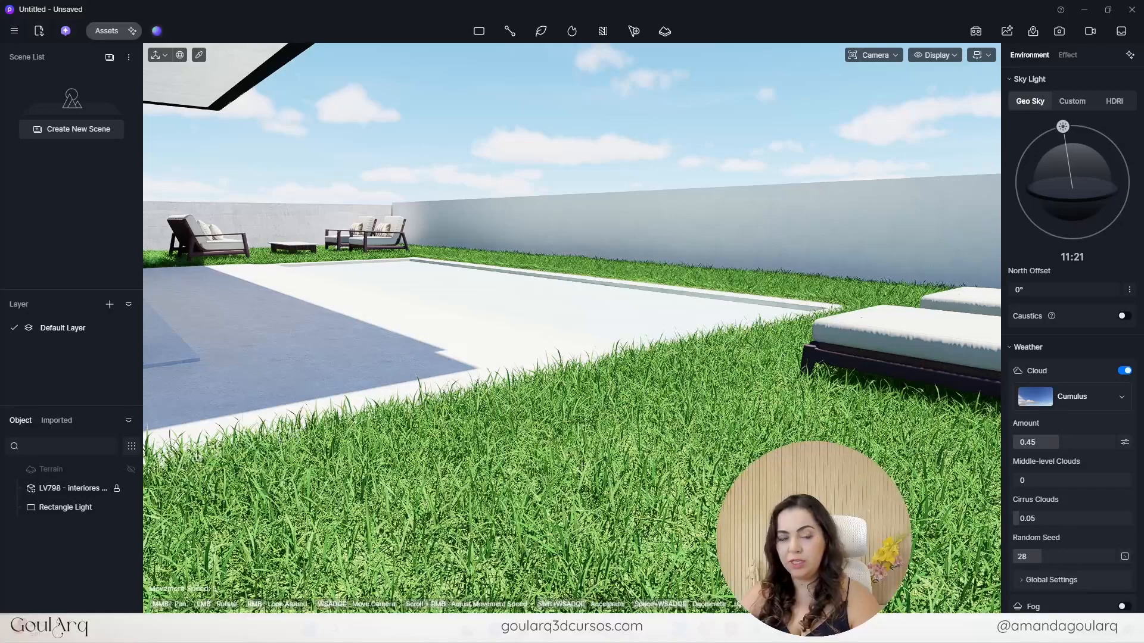
- Clear the grass search in the online materials and search them for "pool"
{"action": "left_click_drag", "start_coordinate": [0, 152], "coordinate": [594, 142]}
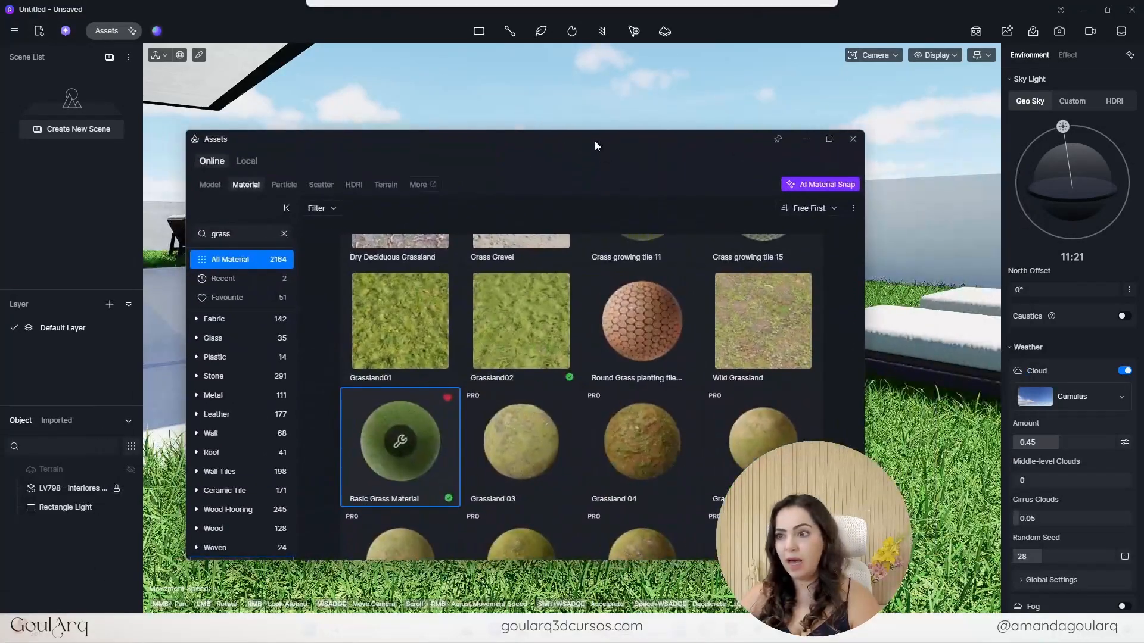
{"action": "left_click", "coordinate": [283, 236]}
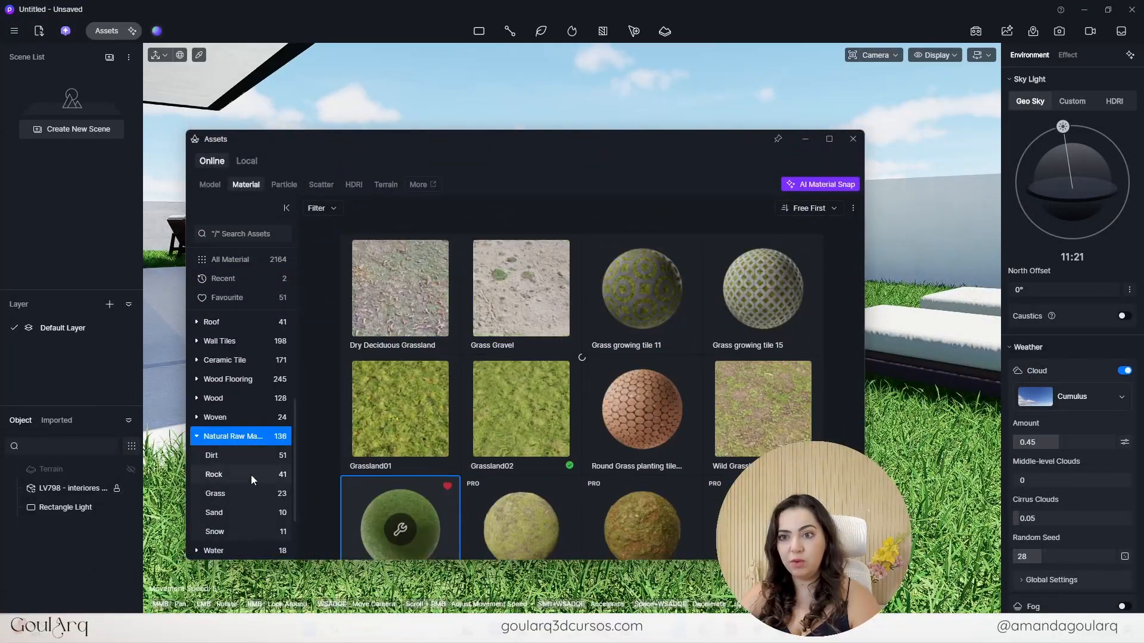
{"action": "left_click", "coordinate": [196, 437]}
{"action": "left_click", "coordinate": [242, 235]}
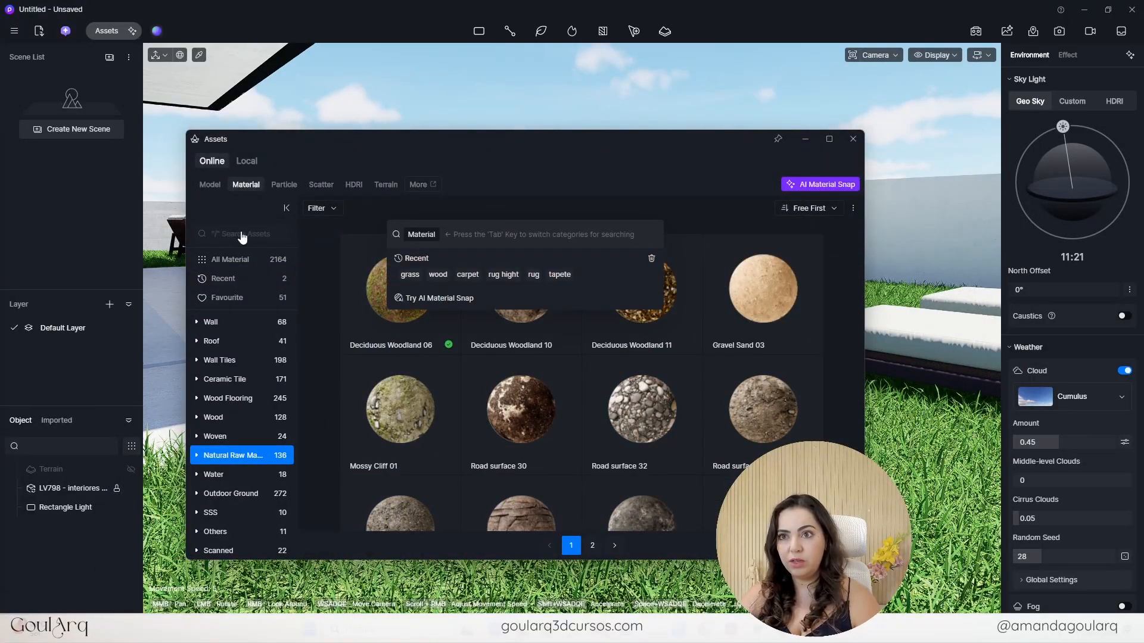
{"action": "type", "text": "poo"}
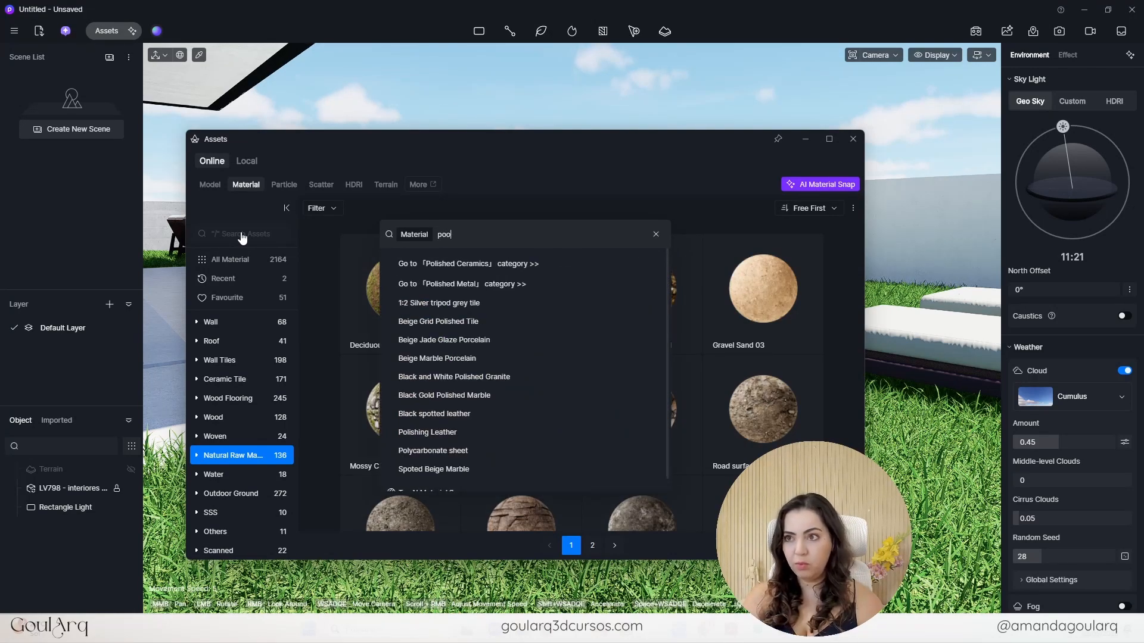
{"action": "type", "text": "l"}
{"action": "key", "text": "Return"}
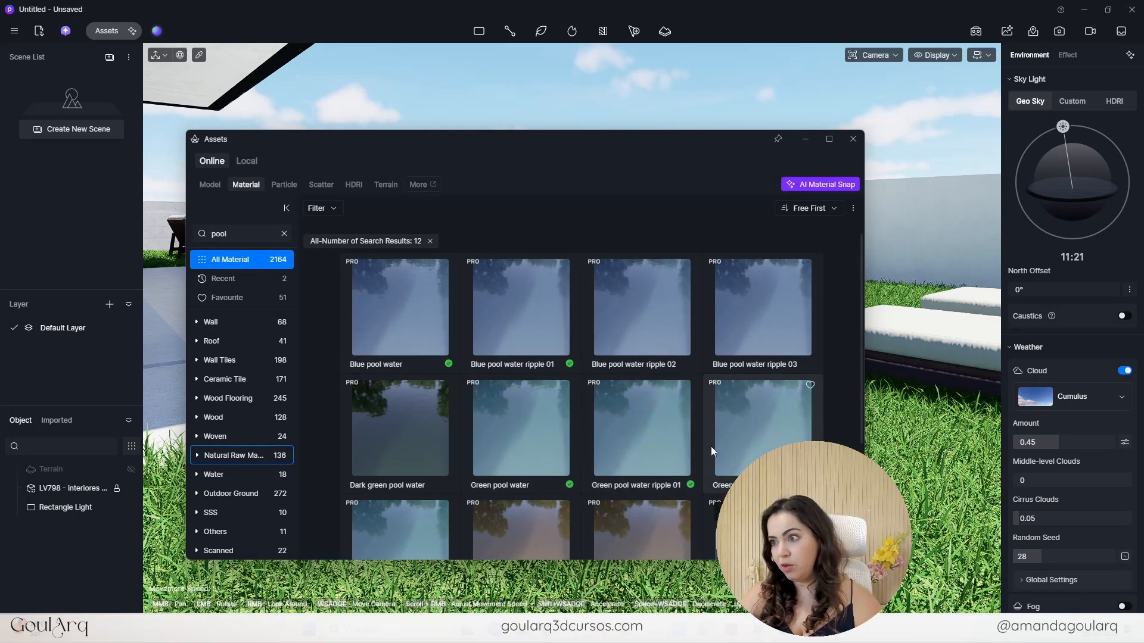
- Download Blue pool water ripple 02, apply it to the pool surface and check the water up close
{"action": "left_click", "coordinate": [633, 315]}
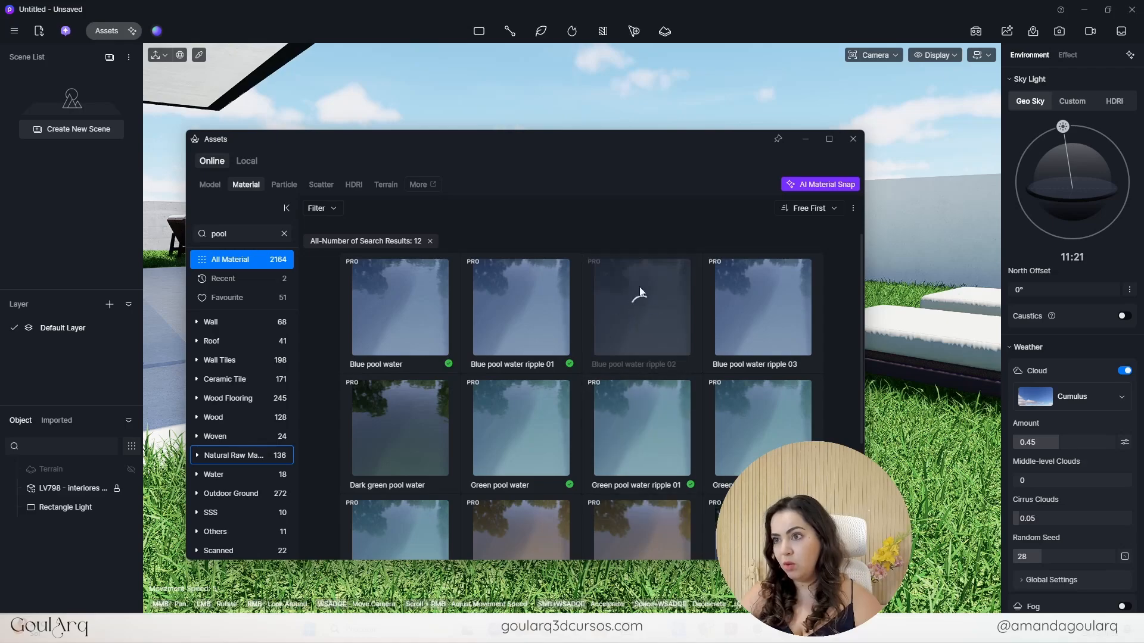
{"action": "left_click", "coordinate": [624, 322]}
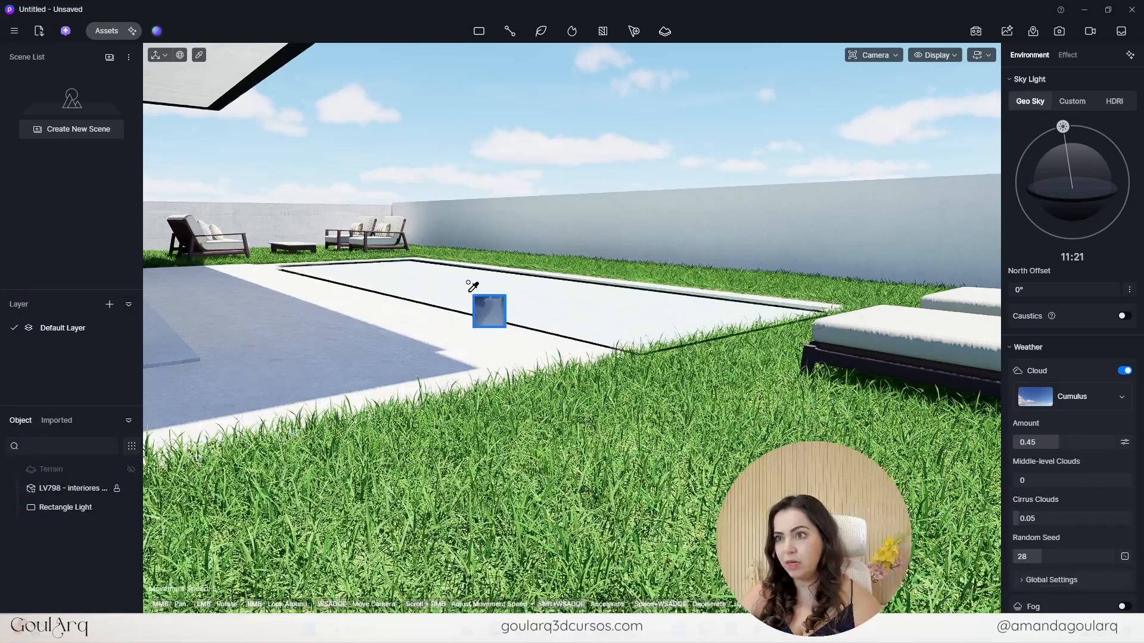
{"action": "left_click_drag", "start_coordinate": [473, 287], "coordinate": [473, 288]}
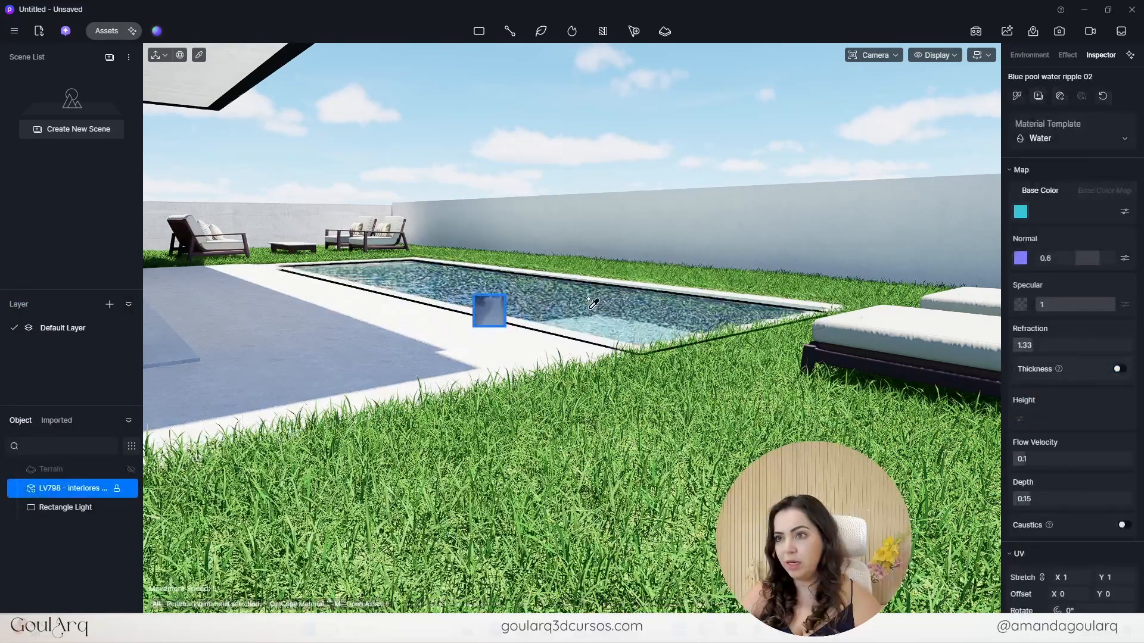
{"action": "scroll", "coordinate": [530, 493], "scroll_direction": "up", "scroll_amount": 3}
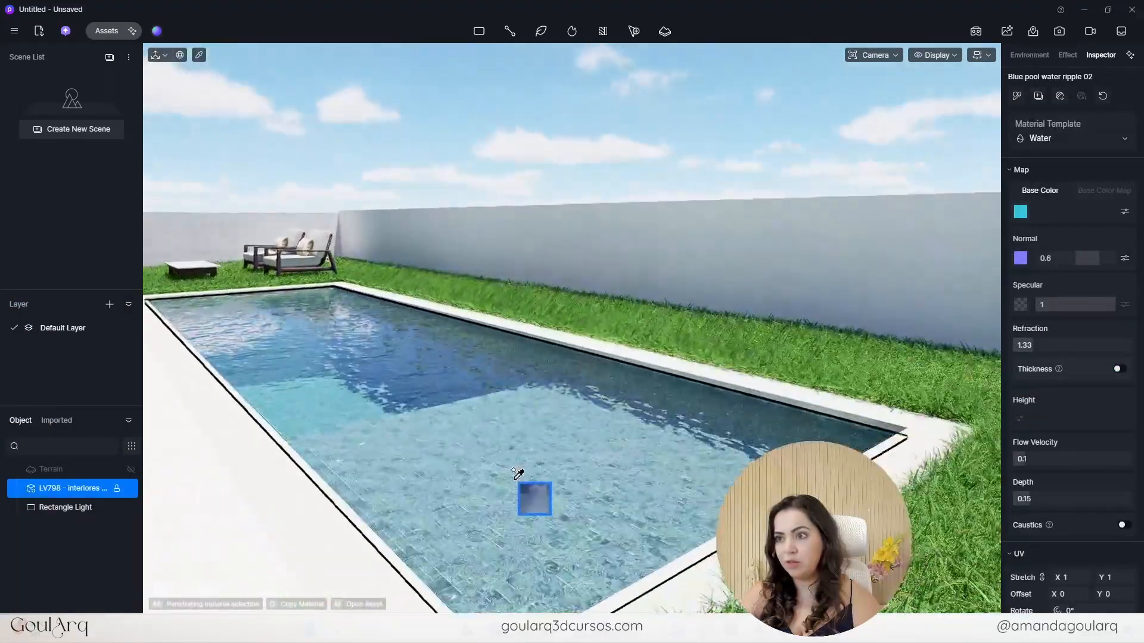
{"action": "key", "text": "Escape"}
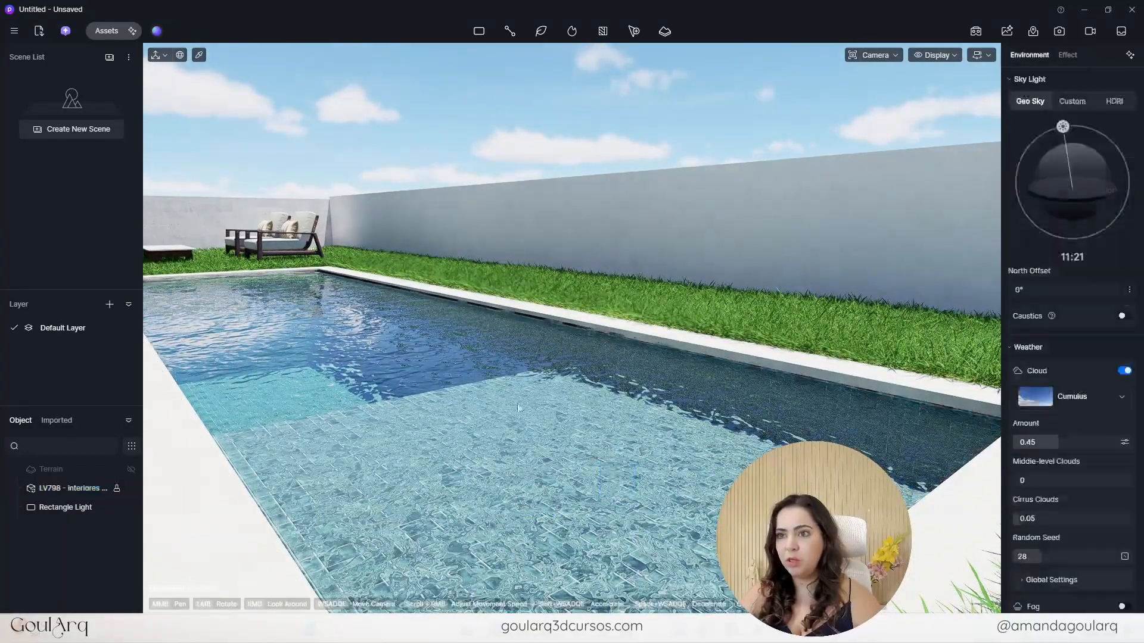
{"action": "left_click", "coordinate": [475, 346]}
{"action": "scroll", "coordinate": [682, 421], "scroll_direction": "down", "scroll_amount": 3}
{"action": "scroll", "coordinate": [337, 327], "scroll_direction": "up", "scroll_amount": 3}
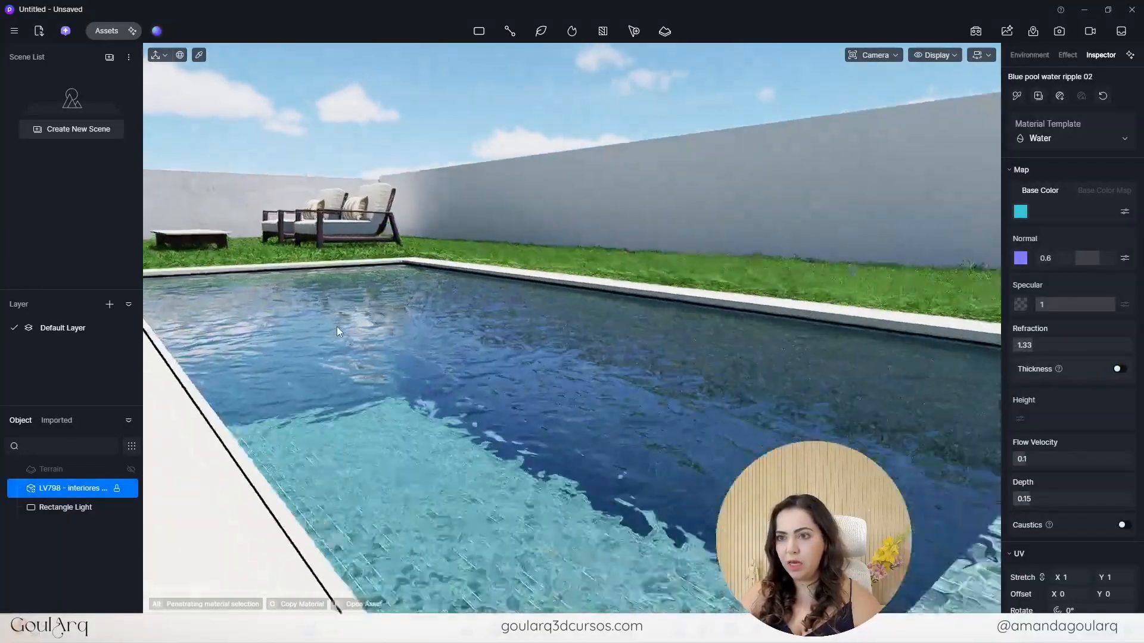
{"action": "key", "text": "Escape"}
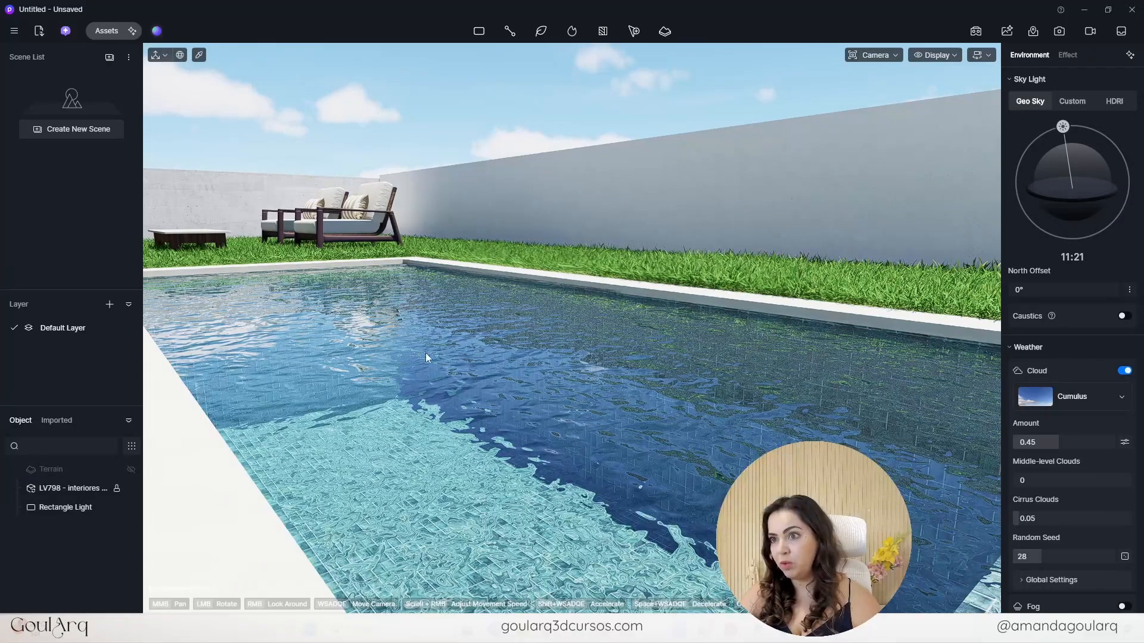
{"action": "scroll", "coordinate": [425, 353], "scroll_direction": "down", "scroll_amount": 3}
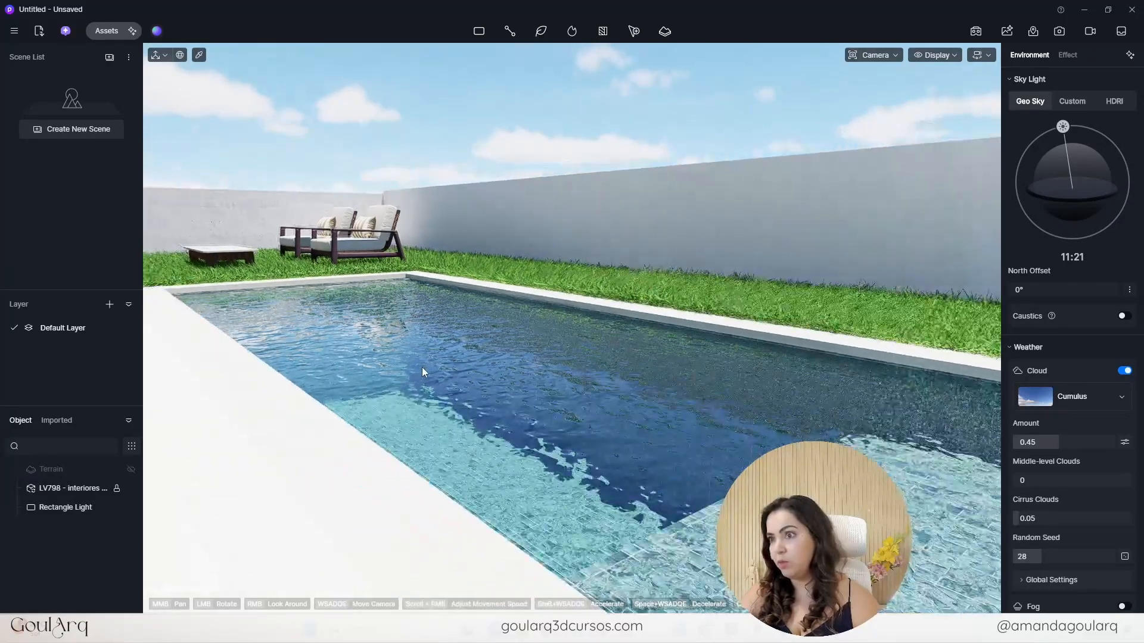
- Set the pool water's base color to a light turquoise with H 174, S 43 and V 100
{"action": "left_click", "coordinate": [626, 444]}
{"action": "left_click", "coordinate": [634, 440]}
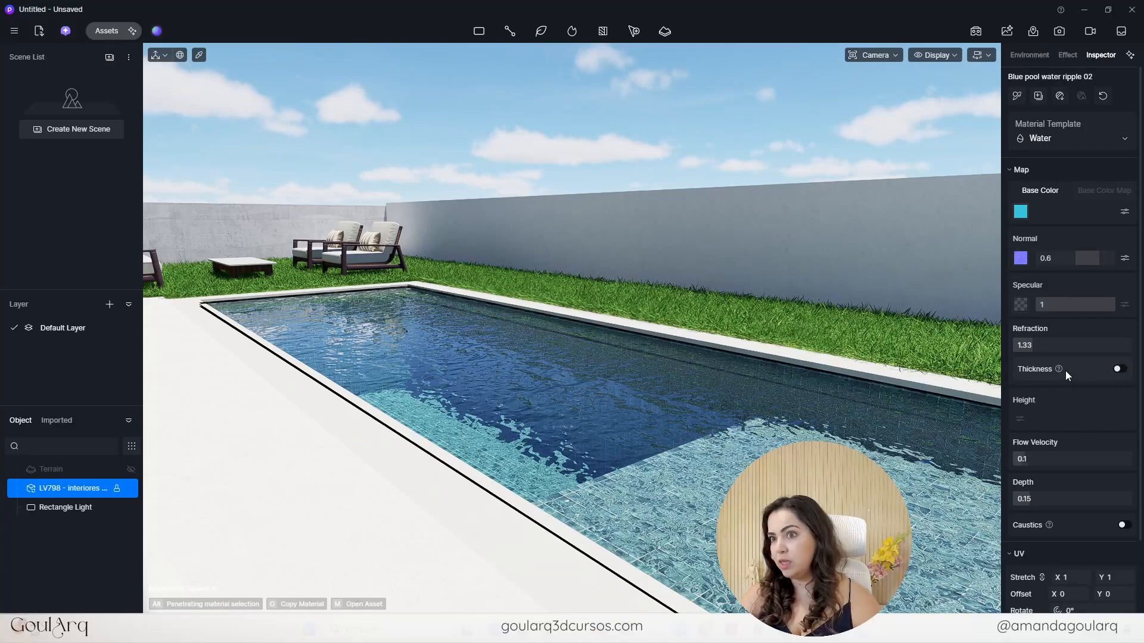
{"action": "left_click", "coordinate": [1021, 212]}
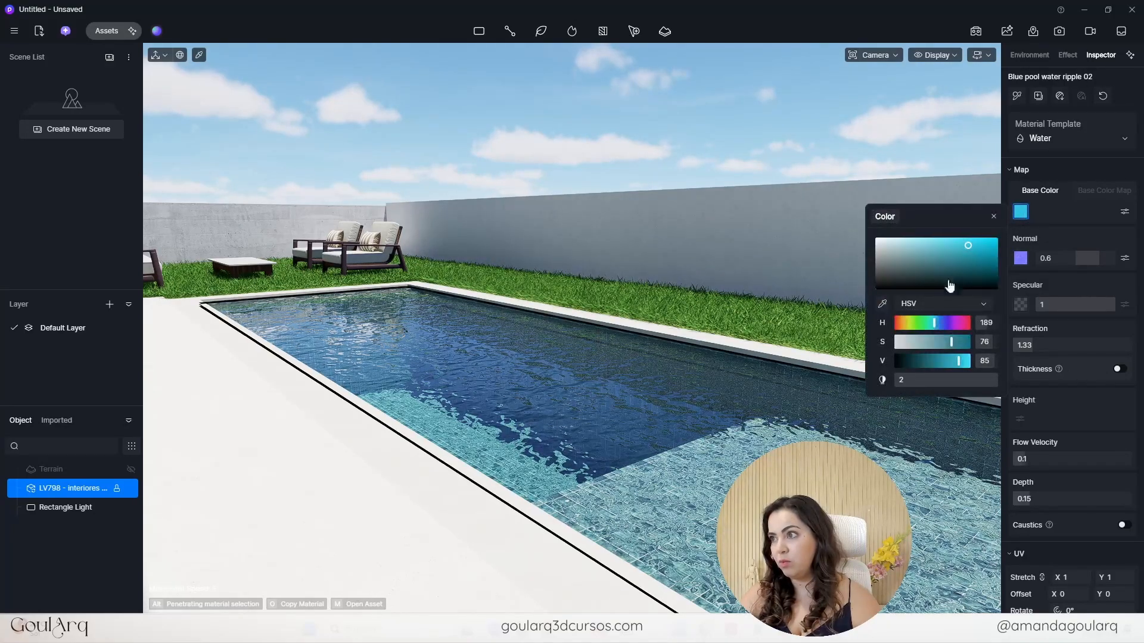
{"action": "left_click_drag", "start_coordinate": [934, 322], "coordinate": [979, 322]}
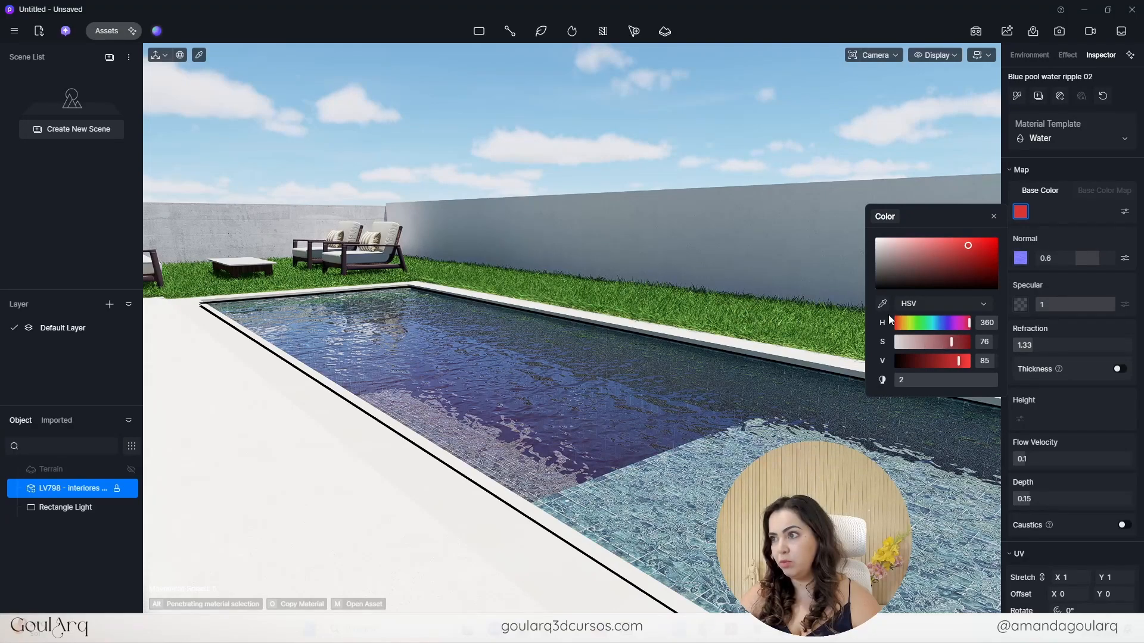
{"action": "left_click_drag", "start_coordinate": [960, 361], "coordinate": [905, 341]}
{"action": "left_click_drag", "start_coordinate": [895, 280], "coordinate": [858, 225]}
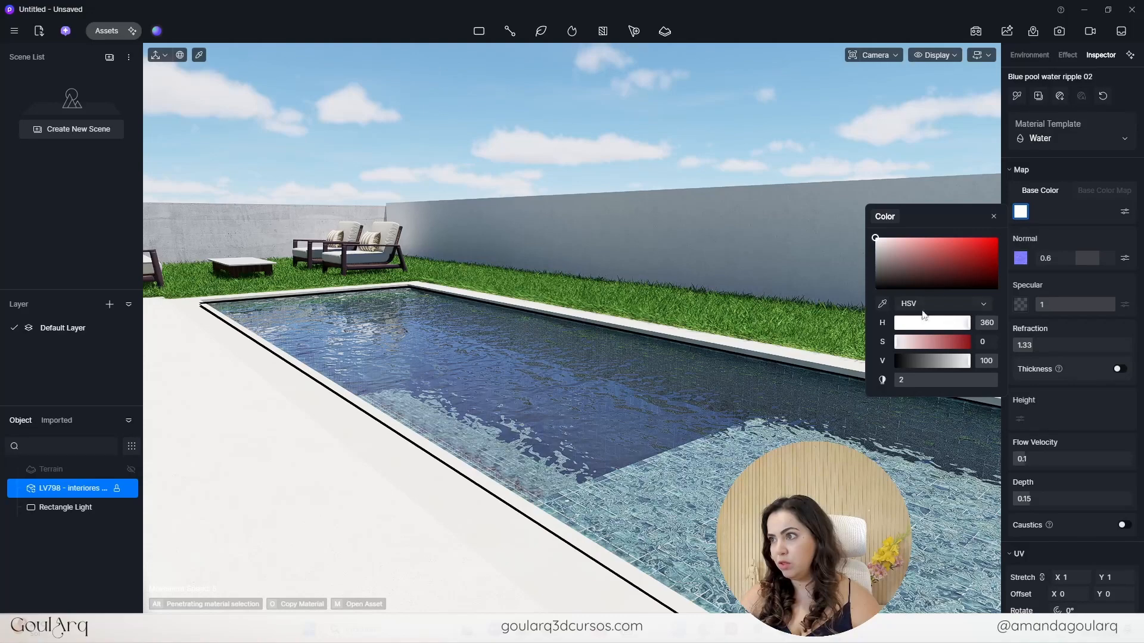
{"action": "left_click", "coordinate": [924, 323]}
{"action": "mouse_move", "coordinate": [918, 322]}
{"action": "left_mouse_down"}
{"action": "mouse_move", "coordinate": [934, 322]}
{"action": "mouse_move", "coordinate": [914, 343]}
{"action": "mouse_move", "coordinate": [926, 342]}
{"action": "left_mouse_up"}
{"action": "scroll", "coordinate": [421, 404], "scroll_direction": "down", "scroll_amount": 3}
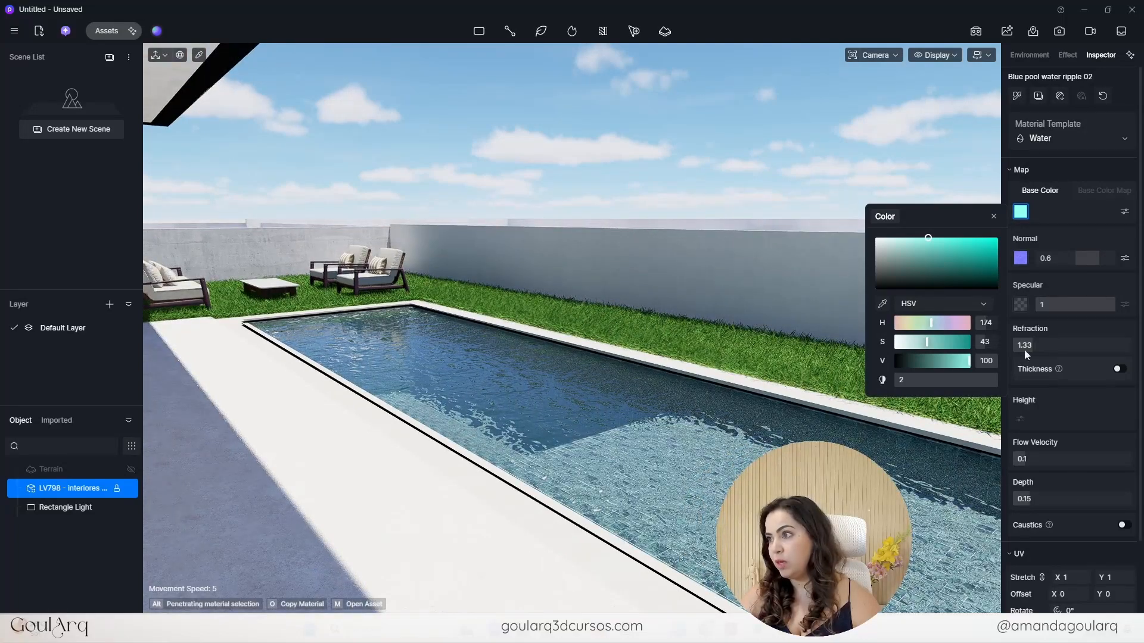
{"action": "left_click", "coordinate": [993, 216]}
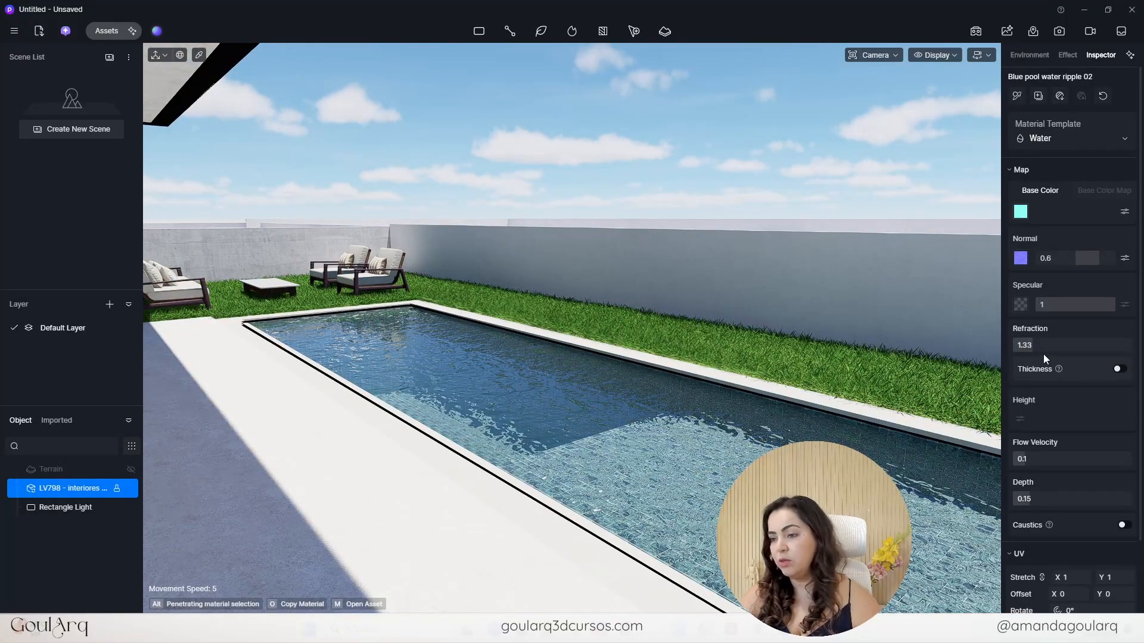
- Set the pool water's depth to 0.18 and enable its caustics
{"action": "scroll", "coordinate": [1043, 355], "scroll_direction": "down", "scroll_amount": 2}
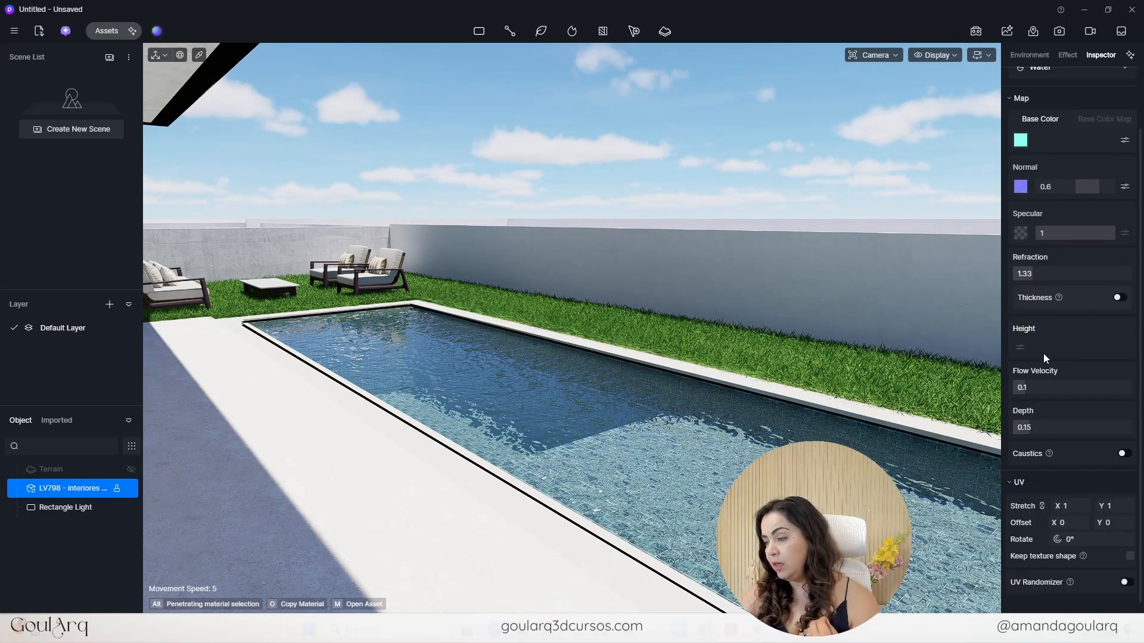
{"action": "scroll", "coordinate": [1043, 355], "scroll_direction": "down", "scroll_amount": 1}
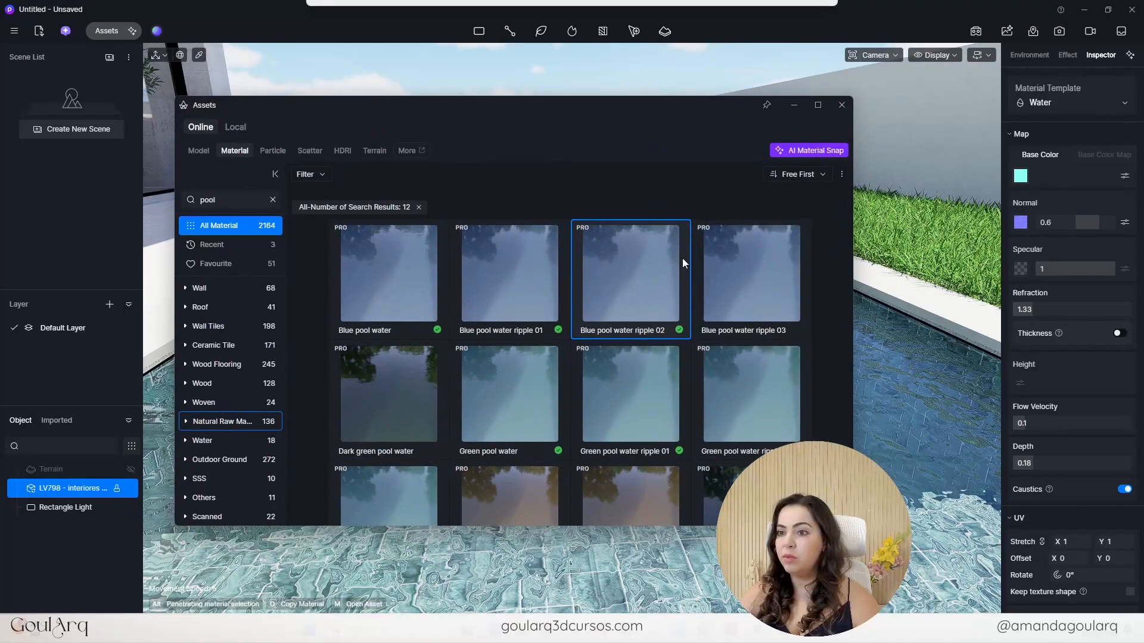
- Look through the other pool materials, clear that search and search the online materials for "water"
{"action": "scroll", "coordinate": [698, 453], "scroll_direction": "down", "scroll_amount": 3}
{"action": "scroll", "coordinate": [640, 472], "scroll_direction": "up", "scroll_amount": 2}
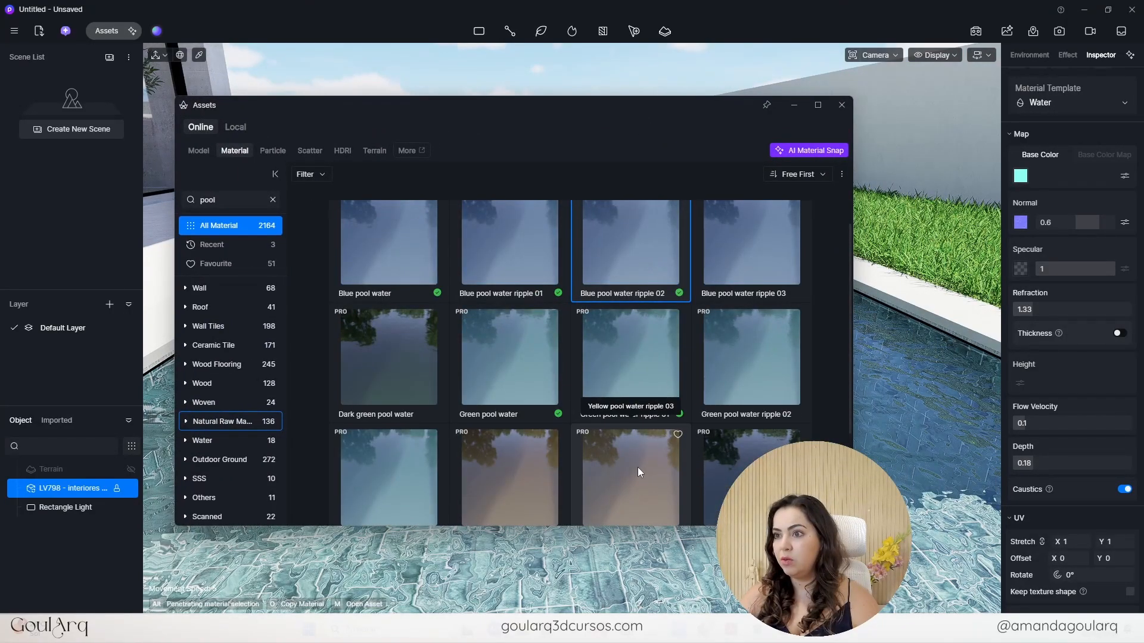
{"action": "left_click", "coordinate": [269, 201]}
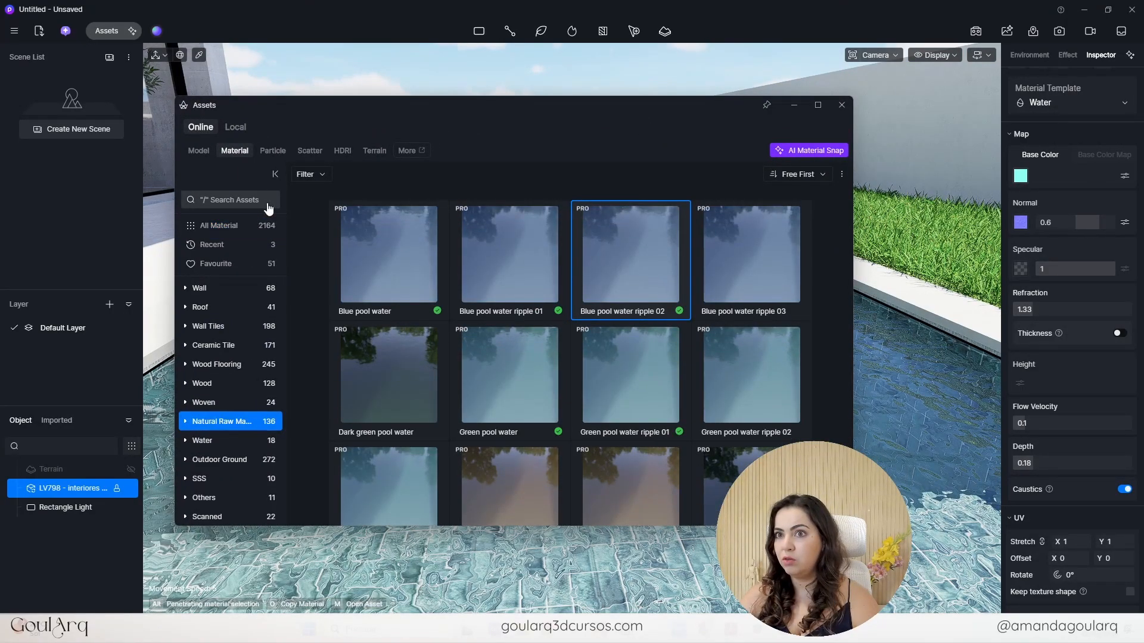
{"action": "left_click", "coordinate": [236, 202]}
{"action": "type", "text": "wa"}
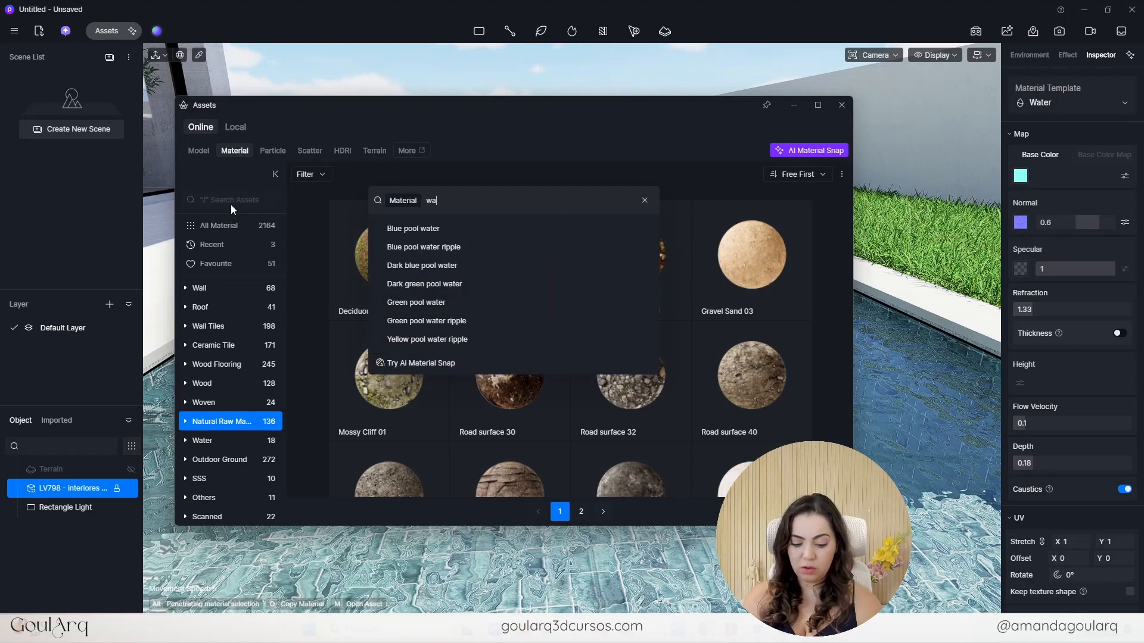
{"action": "type", "text": "ter"}
{"action": "key", "text": "Return"}
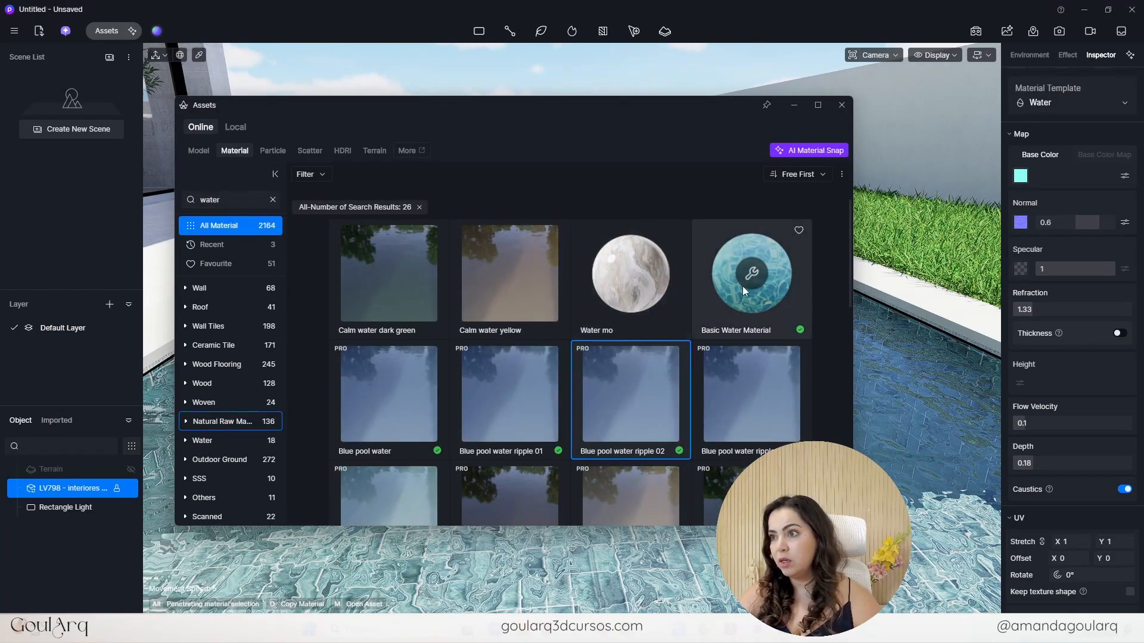
- Apply Basic Water Material to the pool surface and mark it as a favourite
{"action": "left_click", "coordinate": [755, 289]}
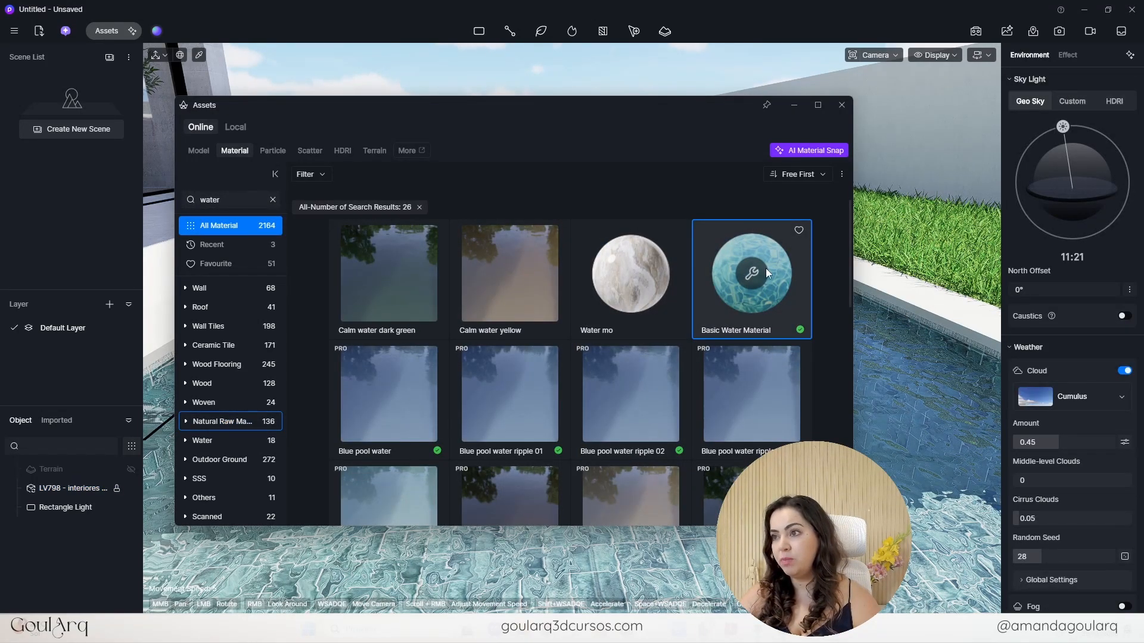
{"action": "left_click_drag", "start_coordinate": [746, 280], "coordinate": [901, 435]}
{"action": "left_click_drag", "start_coordinate": [671, 112], "coordinate": [569, 100]}
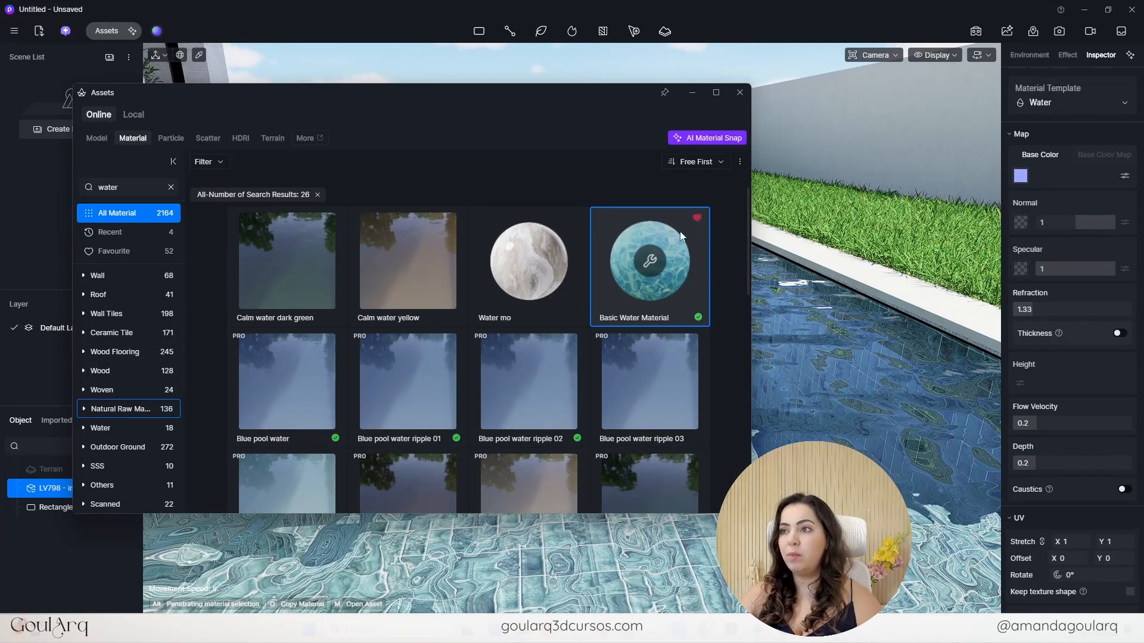
- Open the favourite materials, clear the water search and browse the whole favourites collection
{"action": "left_click", "coordinate": [119, 252]}
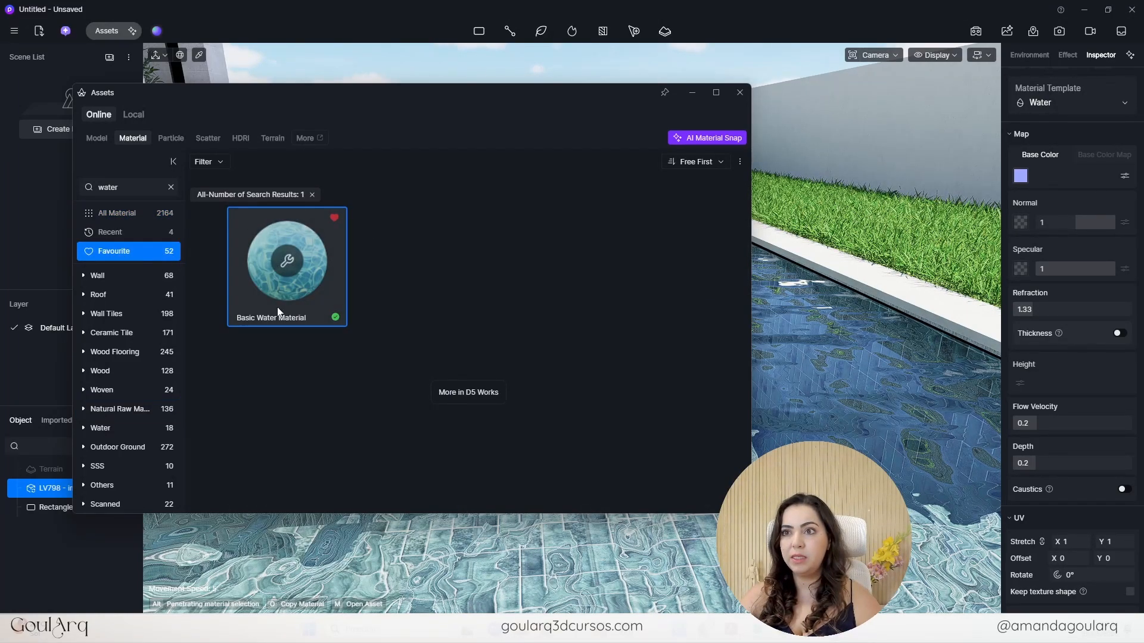
{"action": "left_click", "coordinate": [311, 195]}
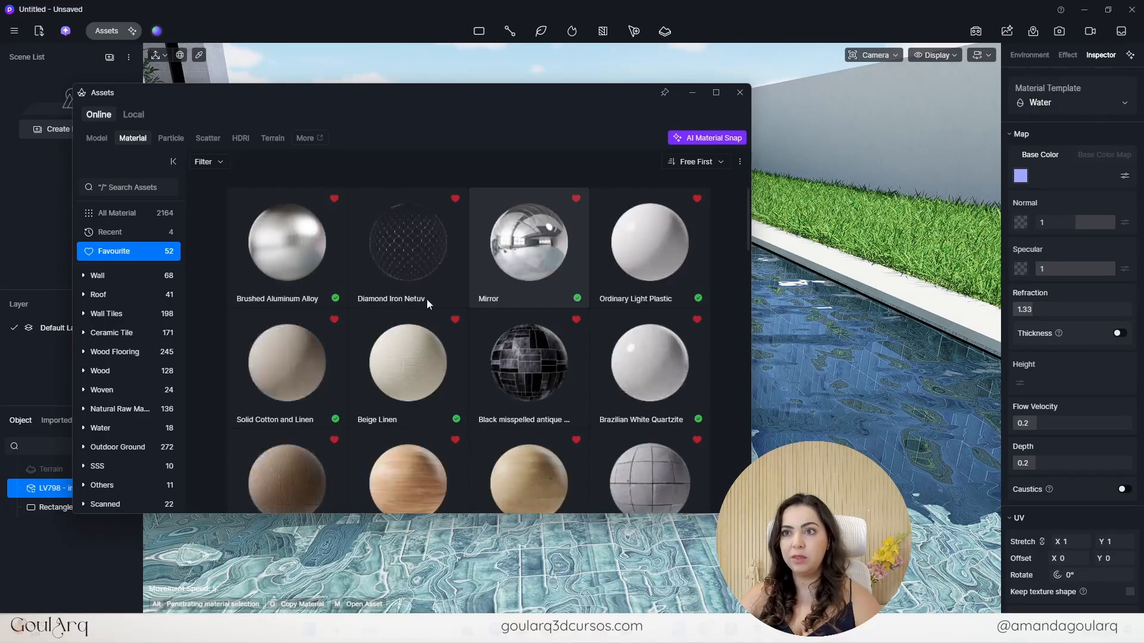
{"action": "scroll", "coordinate": [608, 304], "scroll_direction": "down", "scroll_amount": 12}
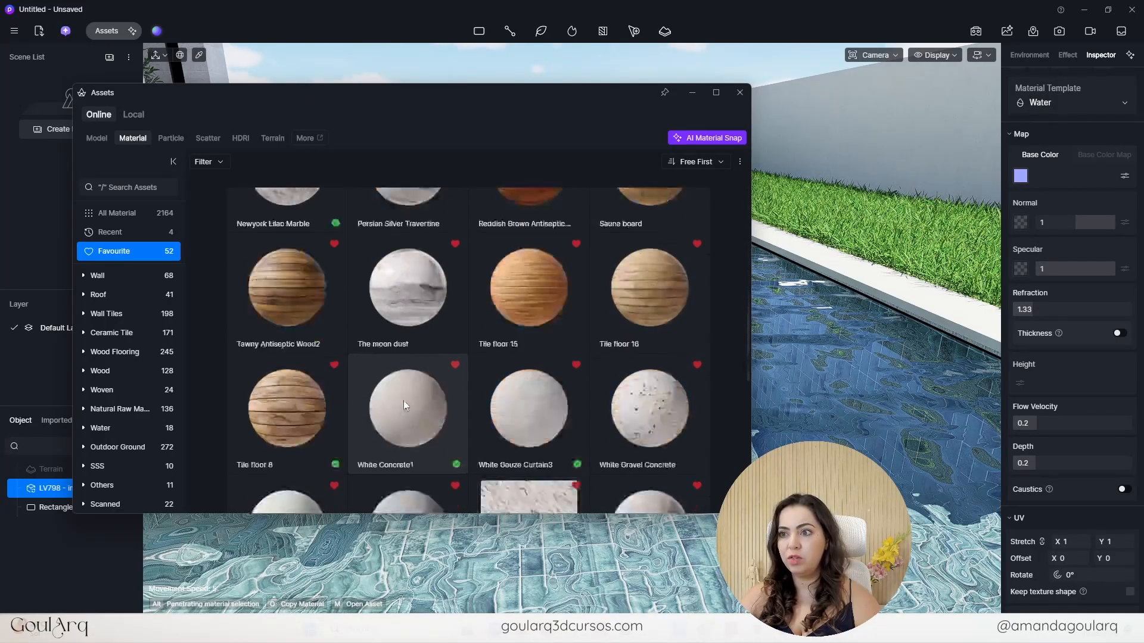
{"action": "scroll", "coordinate": [538, 400], "scroll_direction": "down", "scroll_amount": 10}
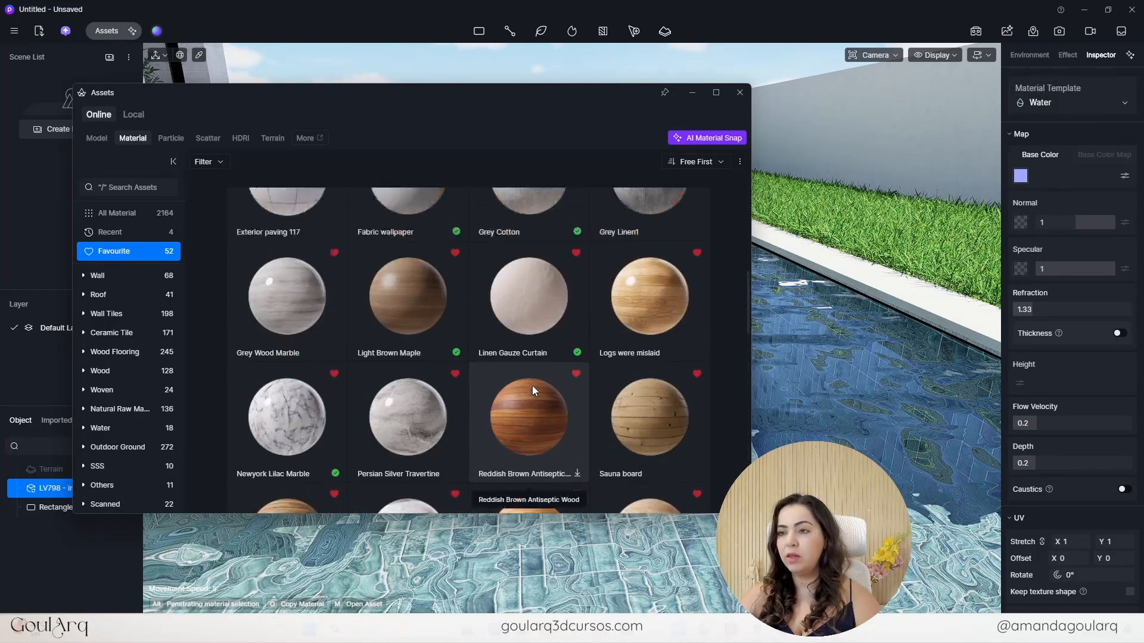
- Check the pool water in the scene, then look through the favourite materials again
{"action": "left_click_drag", "start_coordinate": [531, 385], "coordinate": [779, 67]}
{"action": "left_click", "coordinate": [740, 93]}
{"action": "scroll", "coordinate": [727, 376], "scroll_direction": "up", "scroll_amount": 5}
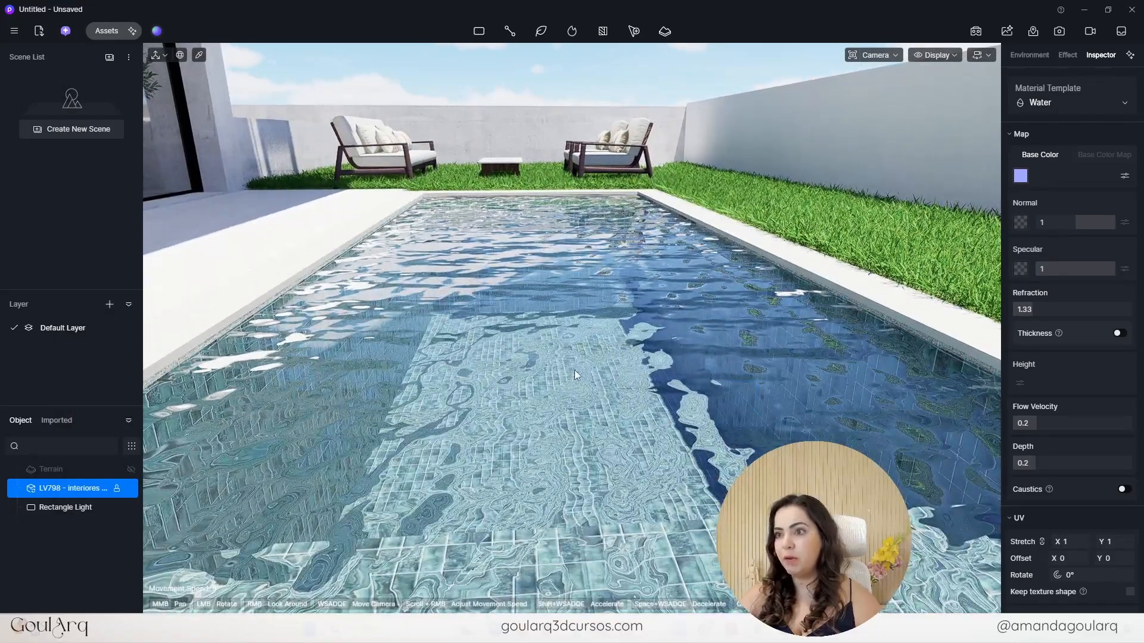
{"action": "left_click", "coordinate": [109, 34]}
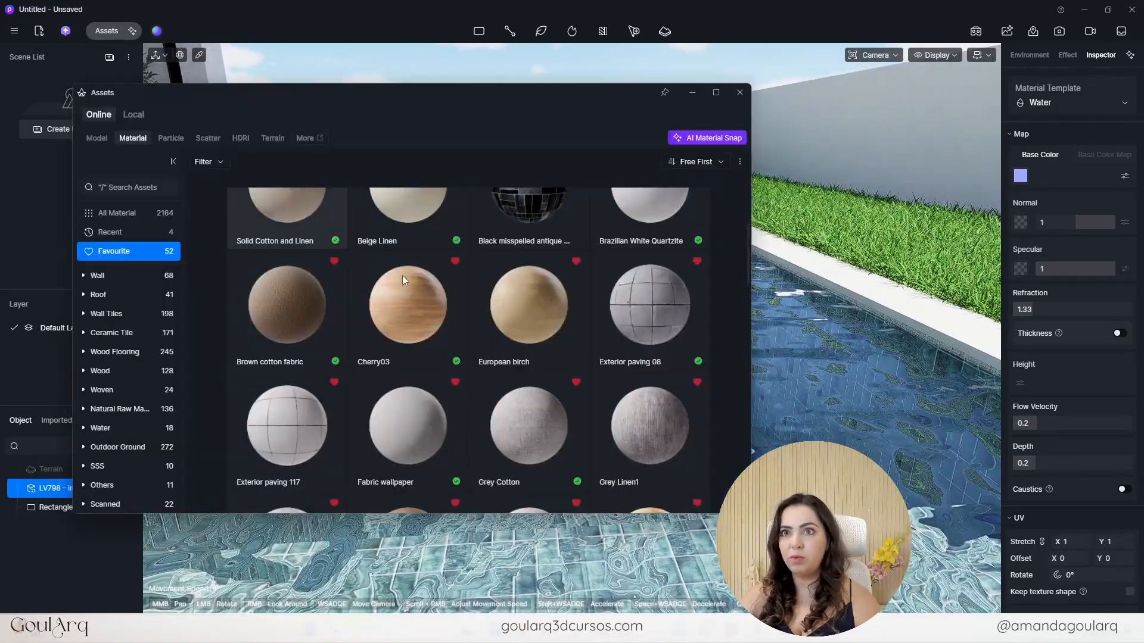
{"action": "scroll", "coordinate": [453, 332], "scroll_direction": "down", "scroll_amount": 5}
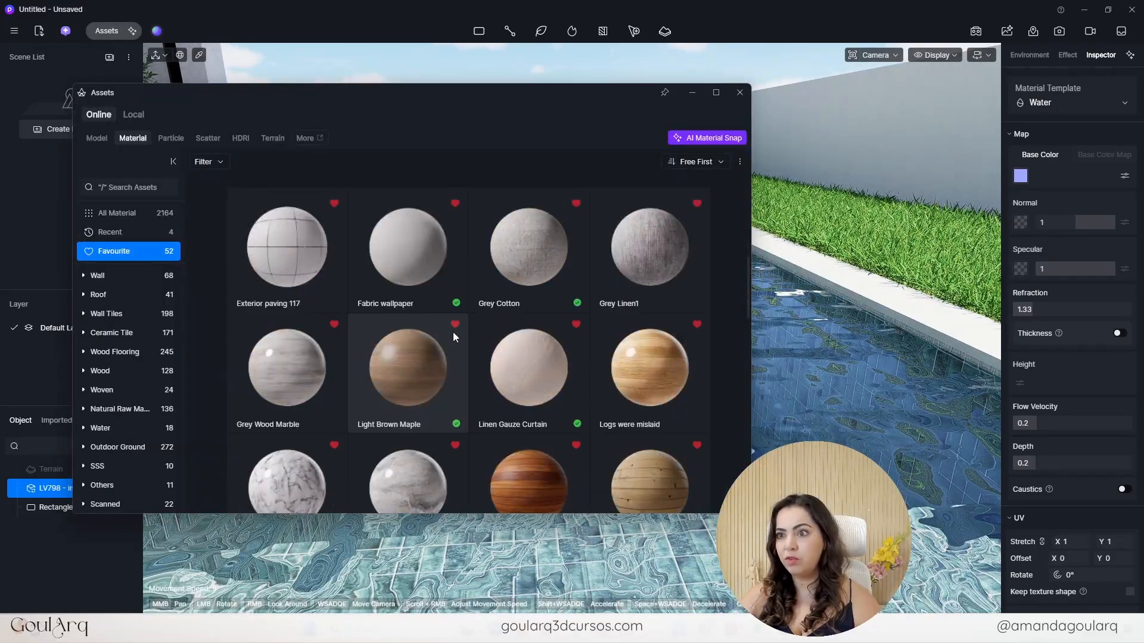
{"action": "scroll", "coordinate": [452, 309], "scroll_direction": "up", "scroll_amount": 5}
- Search the online materials for "water" again and apply Basic Water Material to the pool surface
{"action": "left_click", "coordinate": [138, 187]}
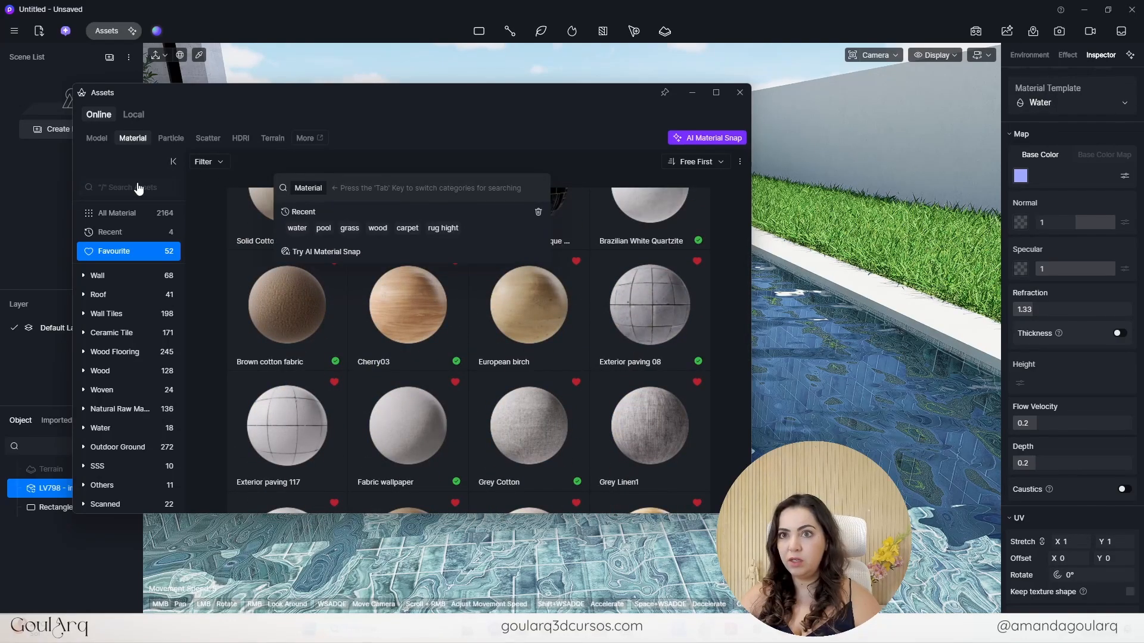
{"action": "left_click", "coordinate": [297, 231]}
{"action": "left_click_drag", "start_coordinate": [649, 269], "coordinate": [844, 411]}
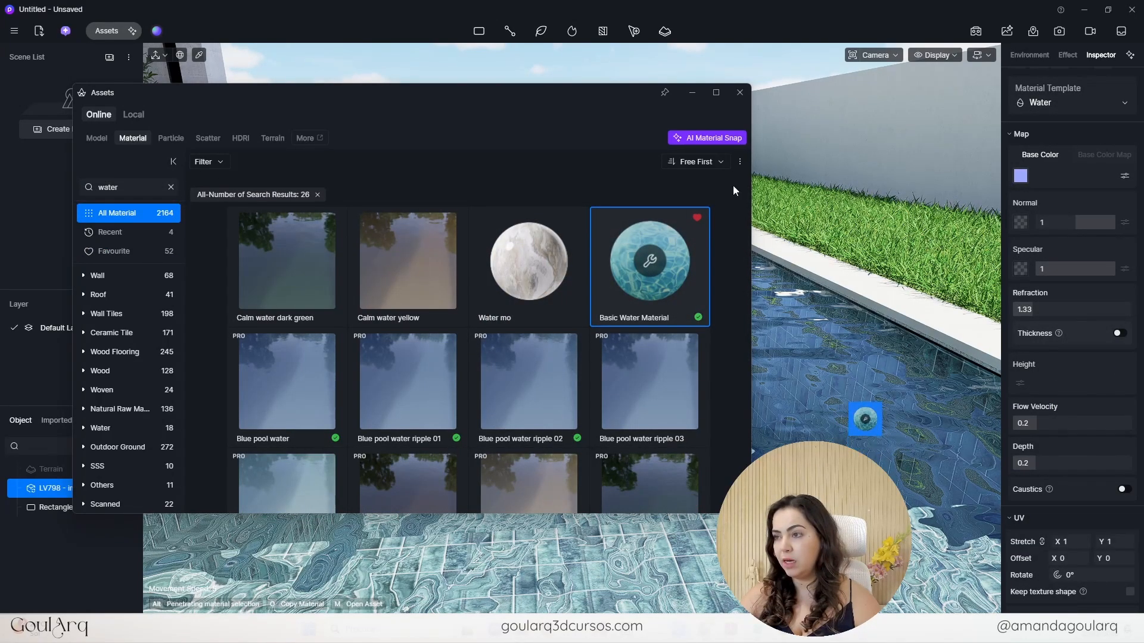
{"action": "left_click", "coordinate": [739, 93]}
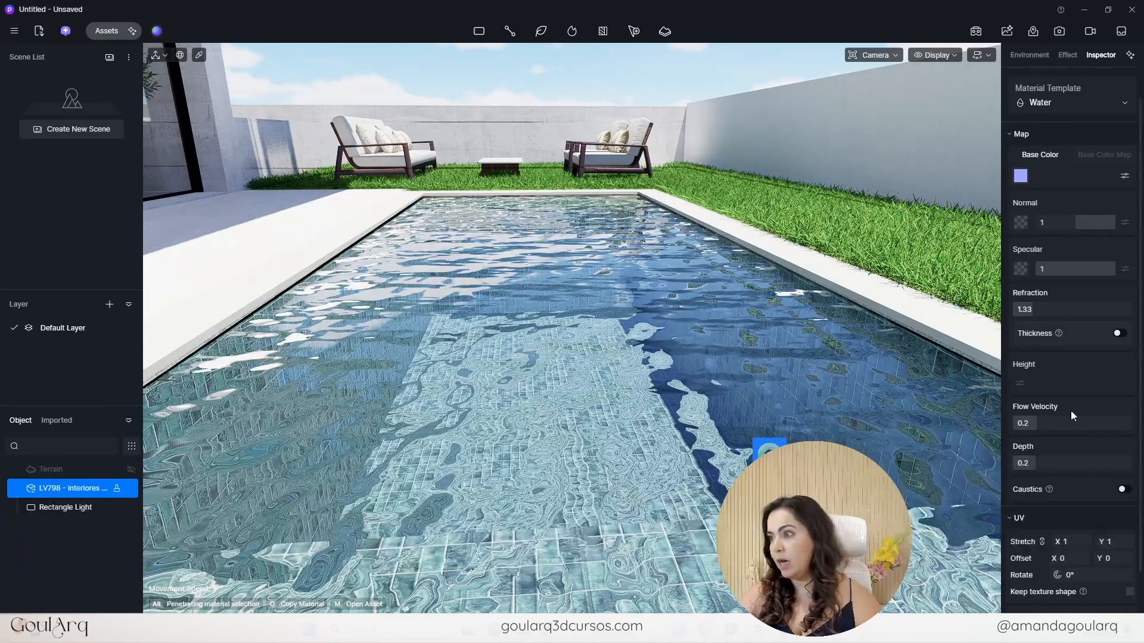
{"action": "scroll", "coordinate": [1087, 459], "scroll_direction": "down", "scroll_amount": 1}
{"action": "scroll", "coordinate": [1089, 466], "scroll_direction": "up", "scroll_amount": 2}
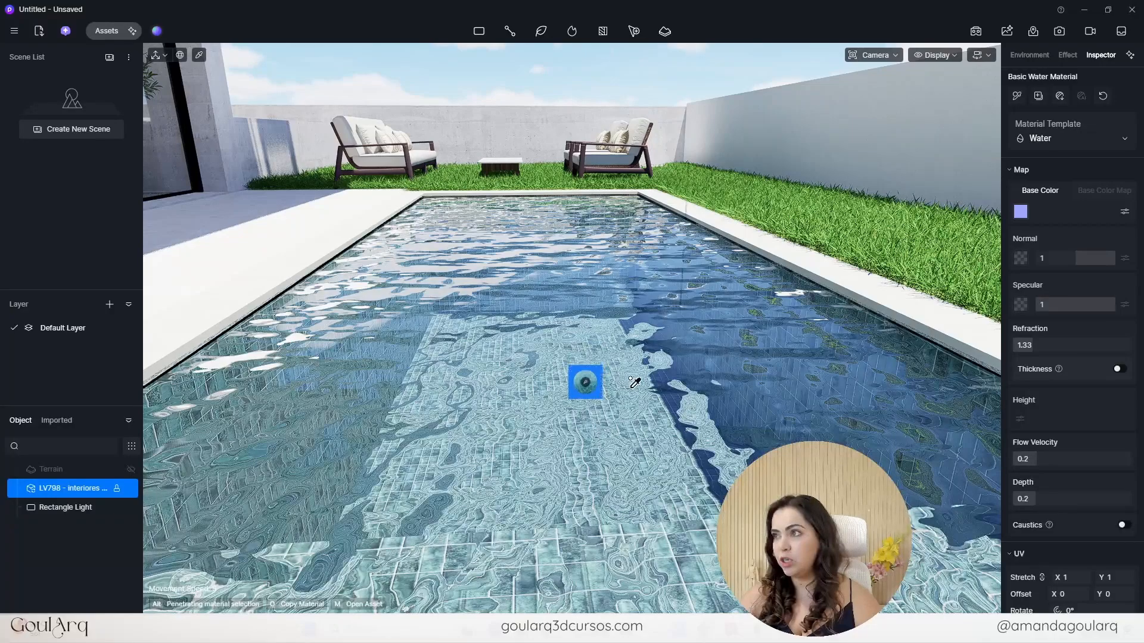
- Examine the pool, the lawn and the whole house exterior from above
{"action": "scroll", "coordinate": [649, 399], "scroll_direction": "down", "scroll_amount": 3}
{"action": "scroll", "coordinate": [631, 387], "scroll_direction": "down", "scroll_amount": 5}
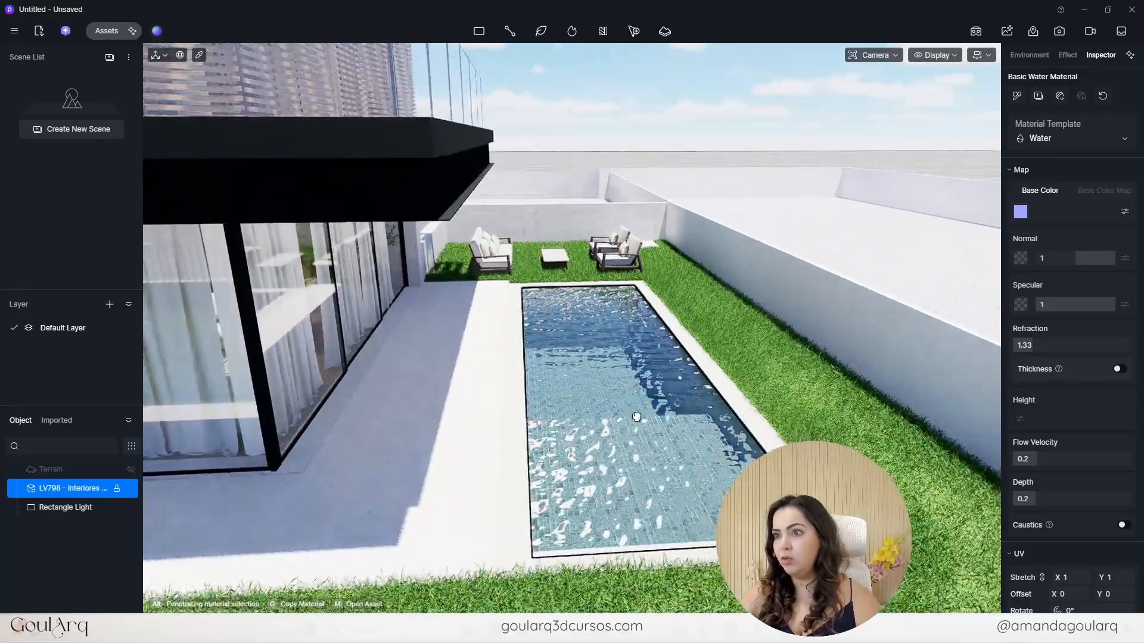
{"action": "right_click_drag", "start_coordinate": [636, 417], "coordinate": [679, 415]}
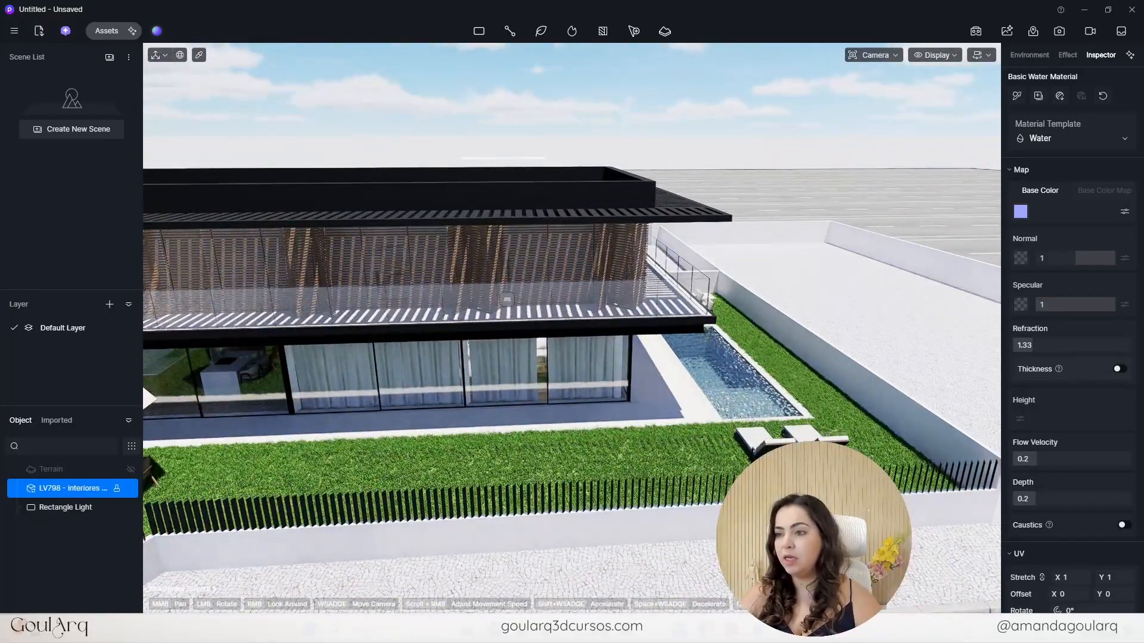
{"action": "scroll", "coordinate": [685, 381], "scroll_direction": "up", "scroll_amount": 5}
{"action": "scroll", "coordinate": [709, 421], "scroll_direction": "down", "scroll_amount": 6}
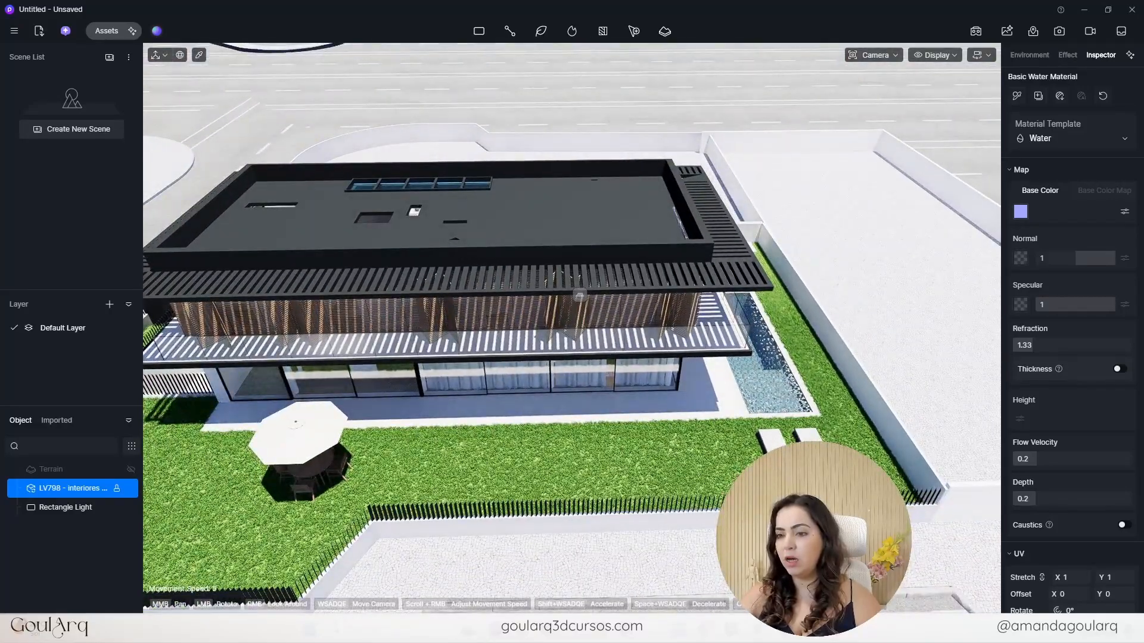
{"action": "scroll", "coordinate": [767, 442], "scroll_direction": "down", "scroll_amount": 3}
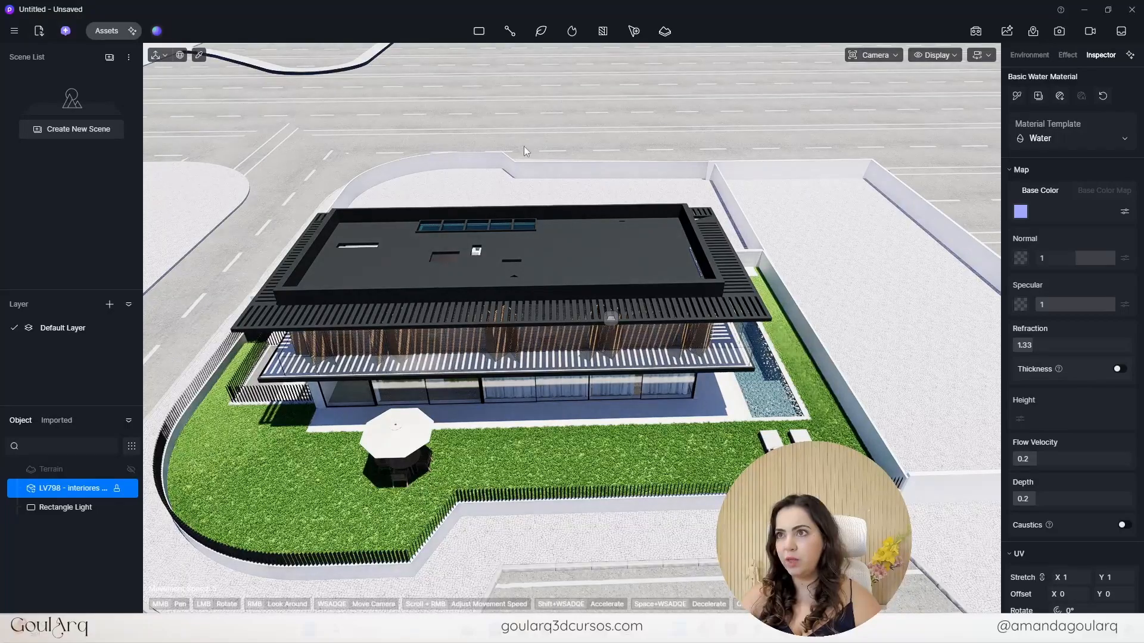
{"action": "scroll", "coordinate": [663, 381], "scroll_direction": "up", "scroll_amount": 4}
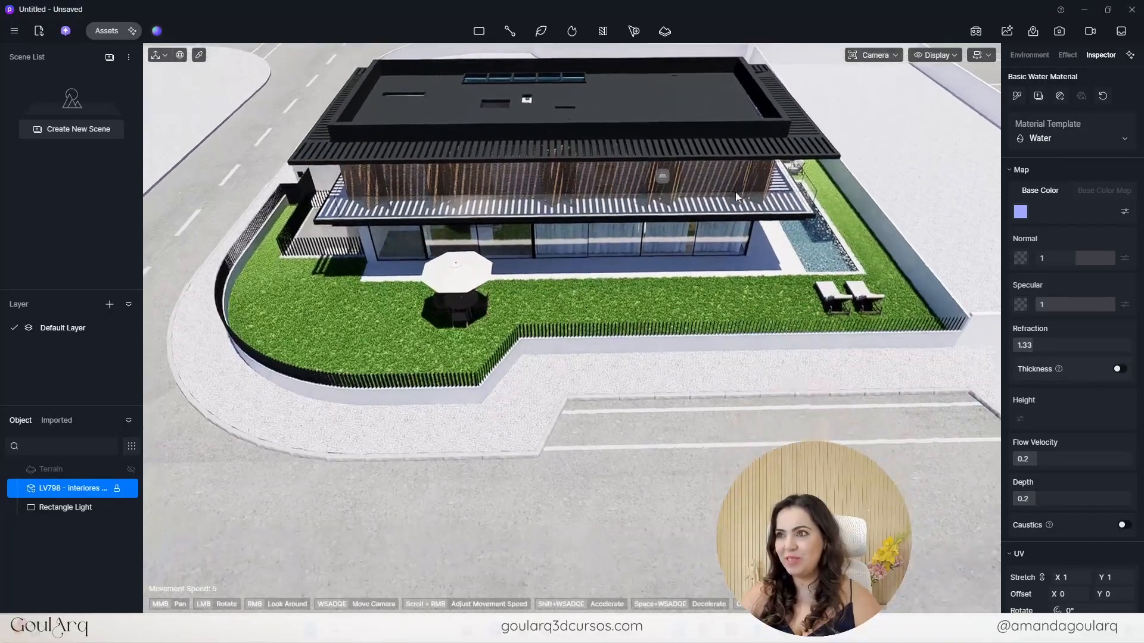
{"action": "middle_click_drag", "start_coordinate": [736, 193], "coordinate": [732, 251]}
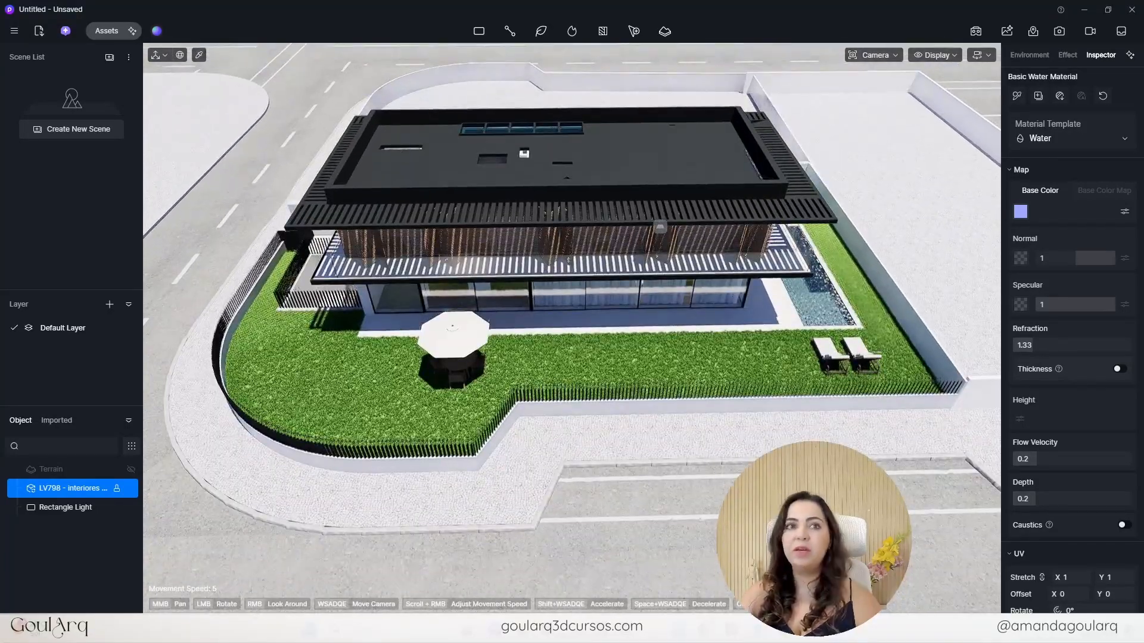
- Open the online model library and browse the Nature models
{"action": "left_click", "coordinate": [102, 32]}
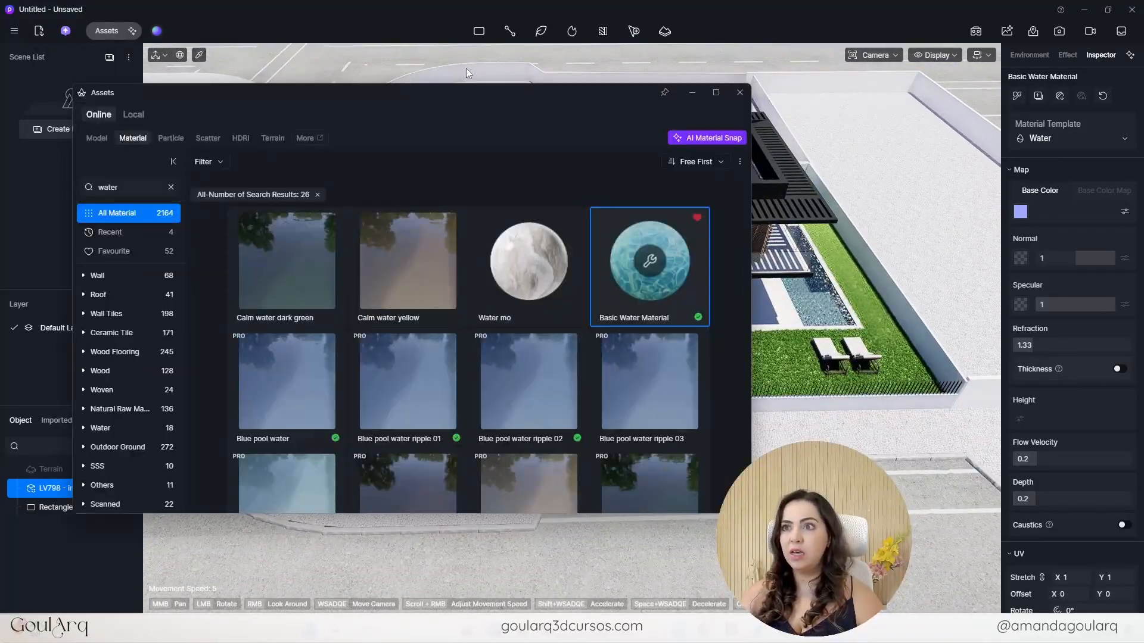
{"action": "left_click_drag", "start_coordinate": [443, 94], "coordinate": [596, 100]}
{"action": "left_click", "coordinate": [249, 138]}
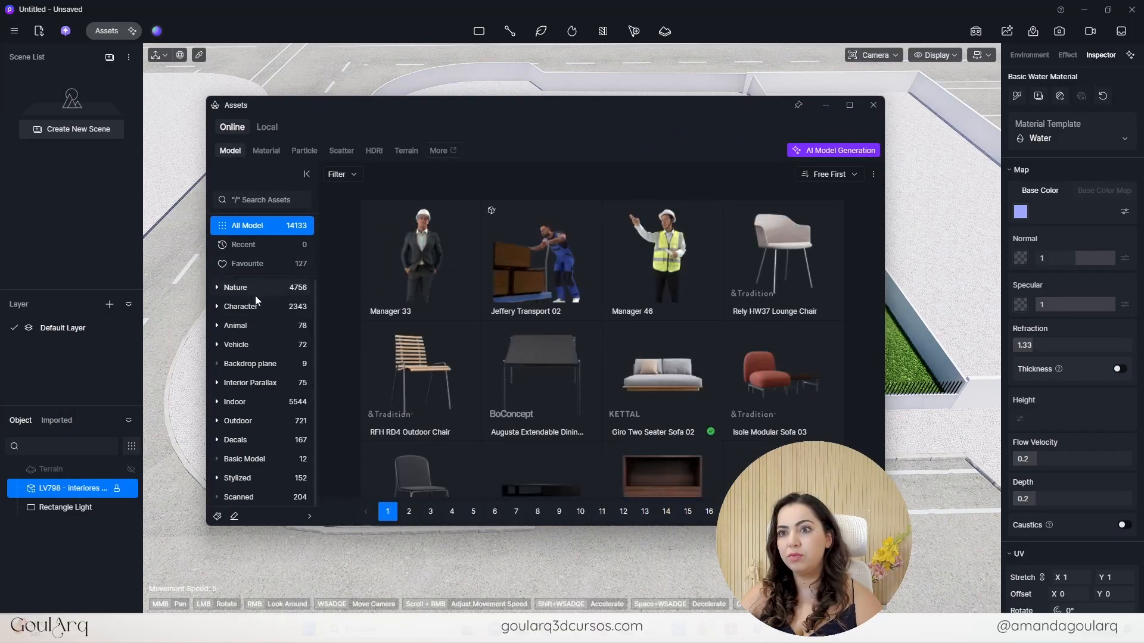
{"action": "left_click", "coordinate": [235, 290]}
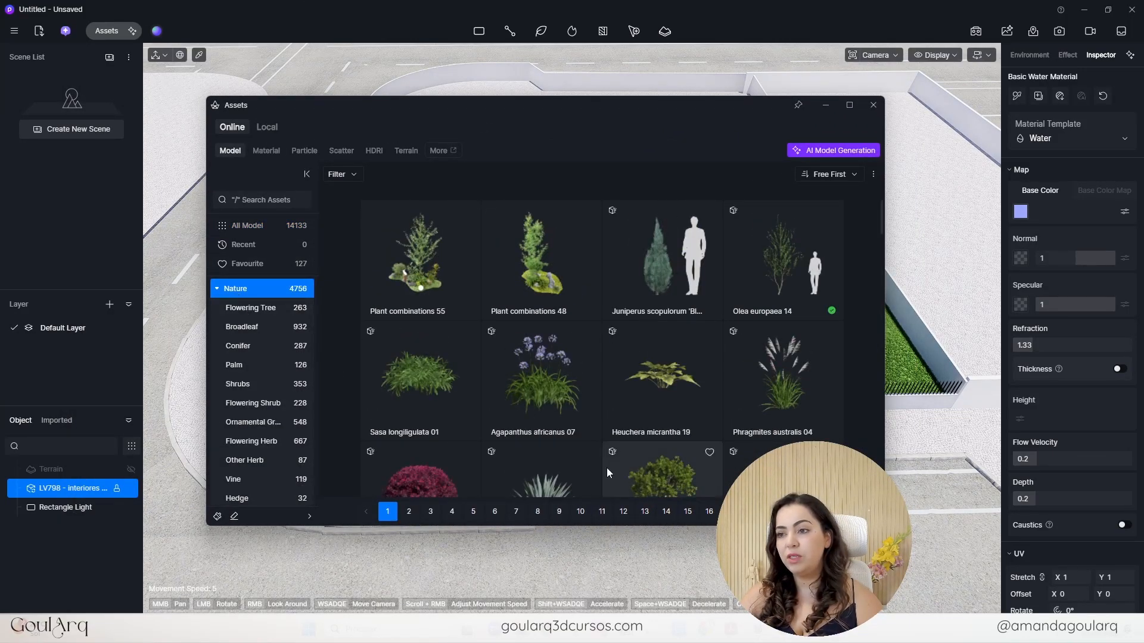
{"action": "scroll", "coordinate": [759, 426], "scroll_direction": "down", "scroll_amount": 3}
{"action": "scroll", "coordinate": [758, 425], "scroll_direction": "down", "scroll_amount": 9}
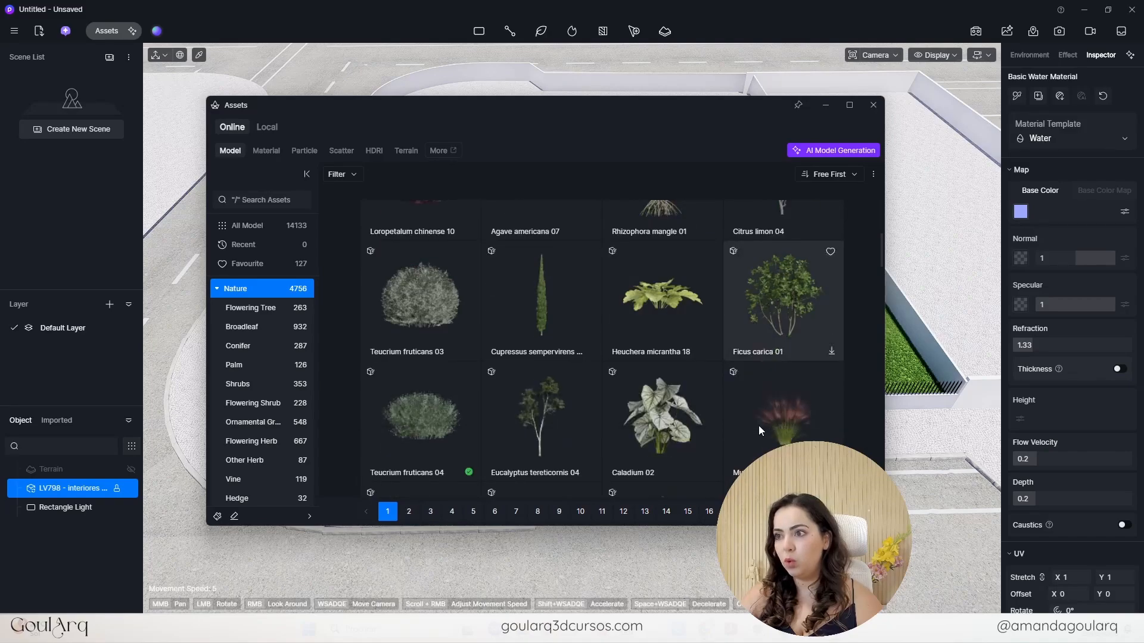
{"action": "scroll", "coordinate": [682, 408], "scroll_direction": "down", "scroll_amount": 10}
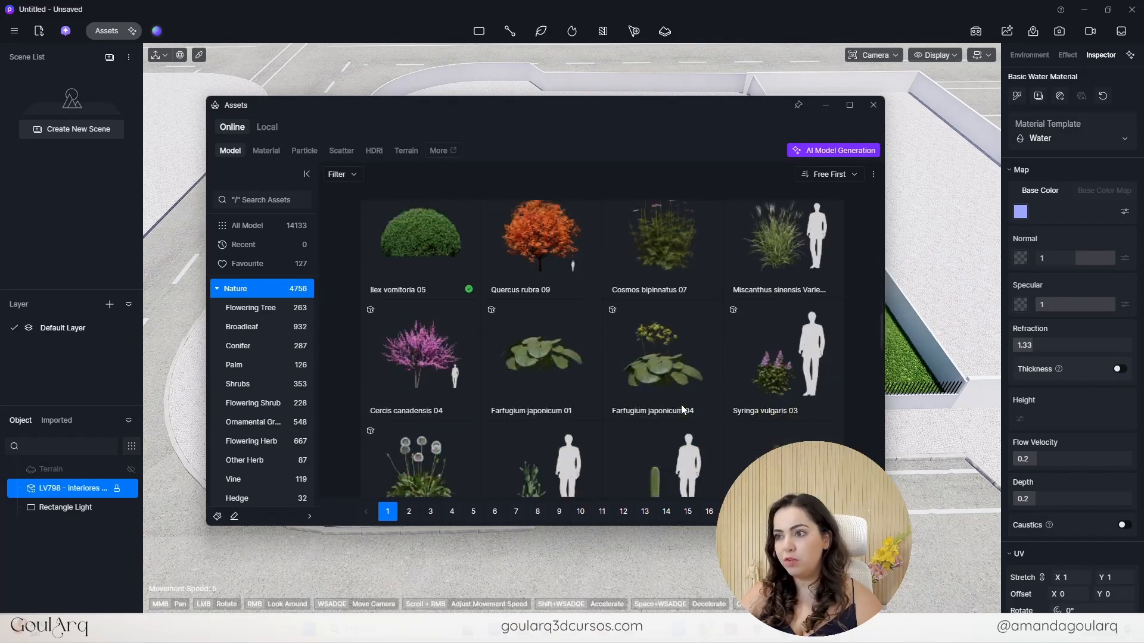
{"action": "scroll", "coordinate": [681, 405], "scroll_direction": "down", "scroll_amount": 5}
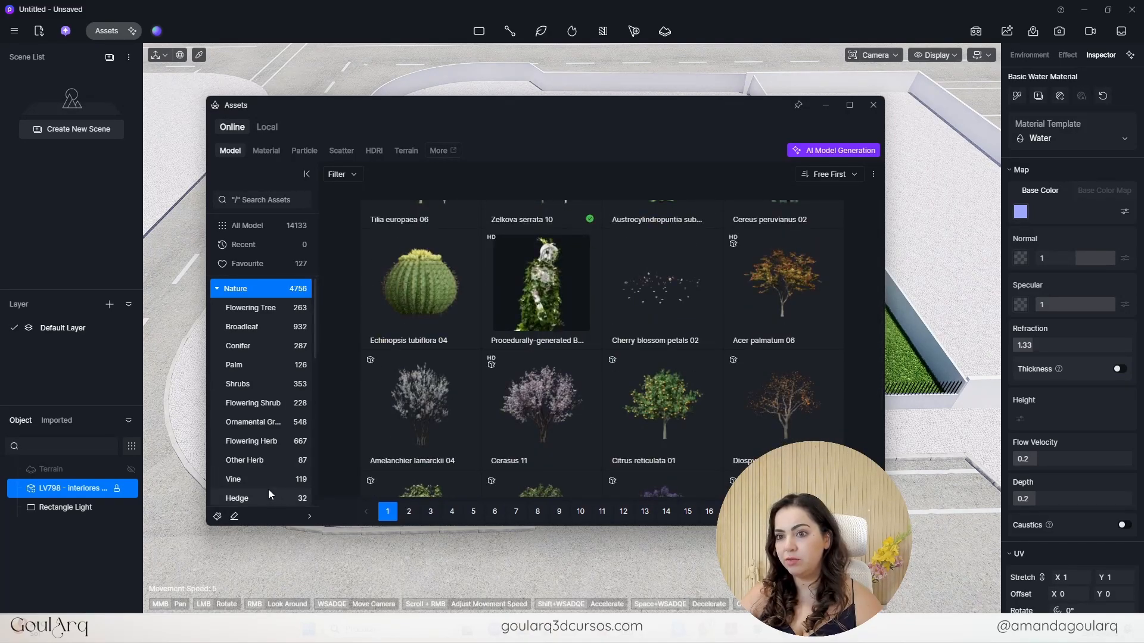
- Browse the Other Herb plant models and look for further plant categories under Nature
{"action": "left_click", "coordinate": [250, 460]}
{"action": "scroll", "coordinate": [280, 455], "scroll_direction": "down", "scroll_amount": 2}
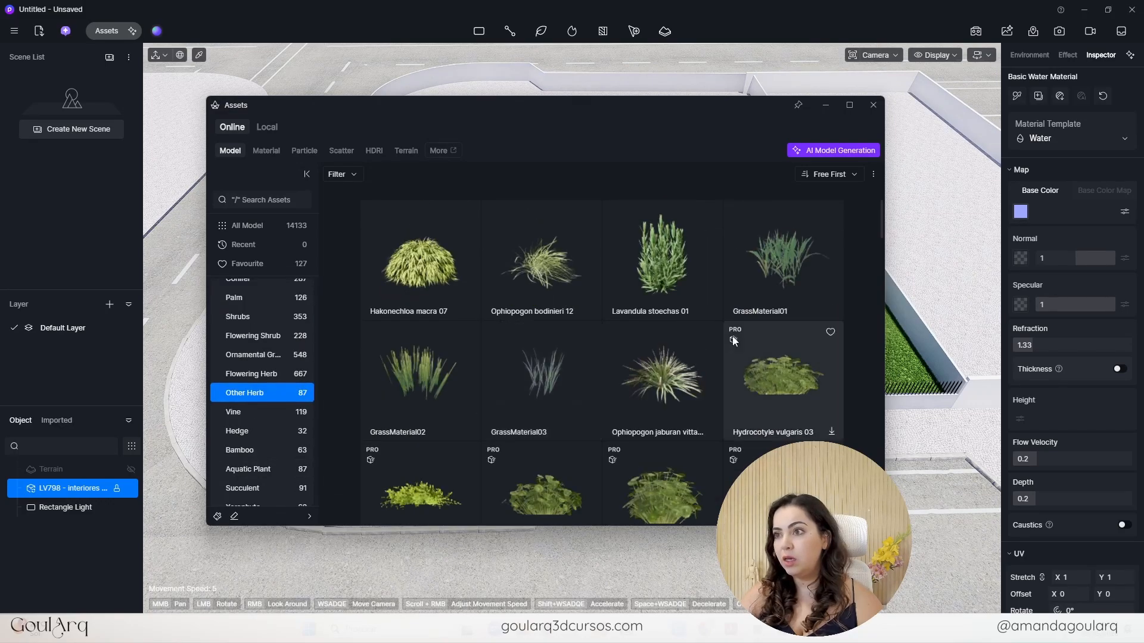
{"action": "scroll", "coordinate": [732, 336], "scroll_direction": "down", "scroll_amount": 10}
{"action": "scroll", "coordinate": [732, 342], "scroll_direction": "down", "scroll_amount": 8}
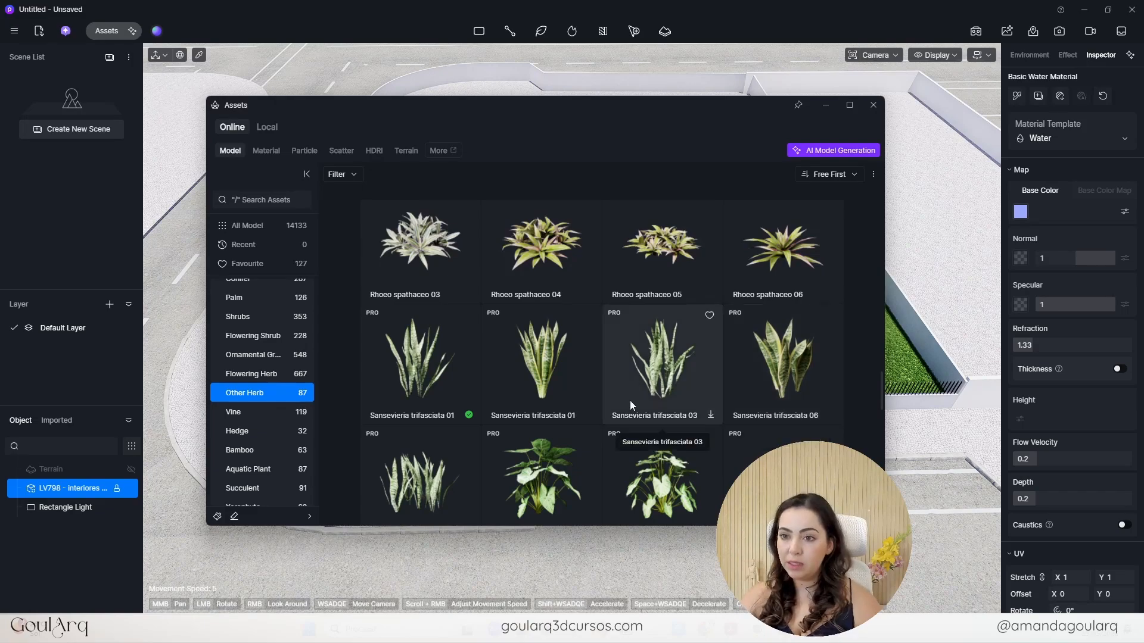
{"action": "scroll", "coordinate": [244, 417], "scroll_direction": "down", "scroll_amount": 4}
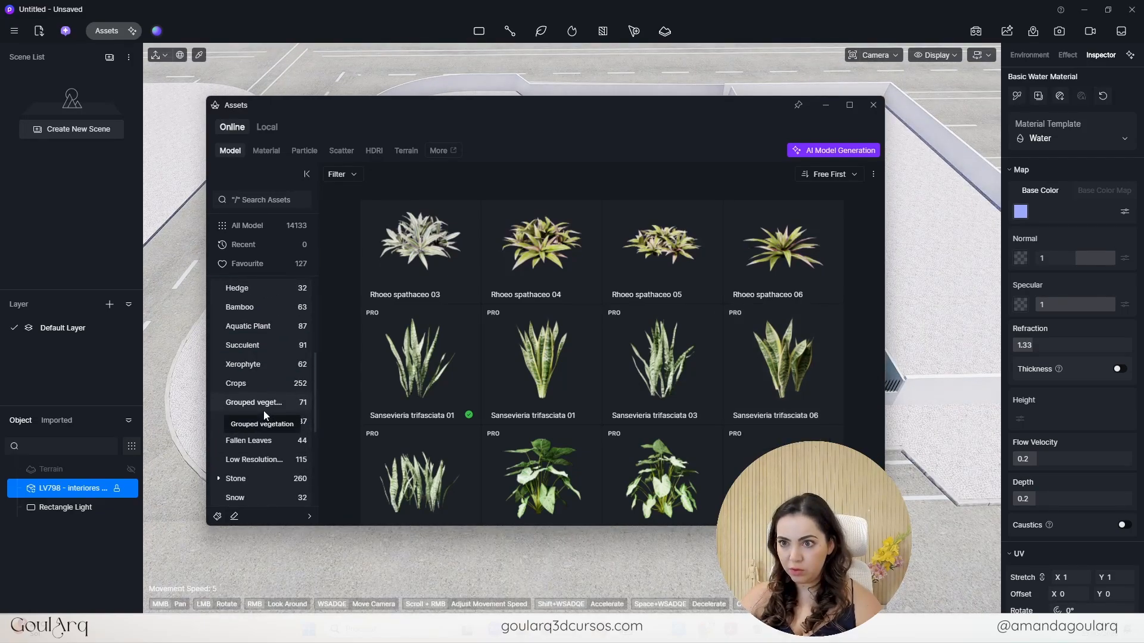
- Download Grouped vegetation 10 from the Grouped vegetation models and place it on the lawn by the back wall, near the lounge chairs
{"action": "left_click", "coordinate": [263, 409]}
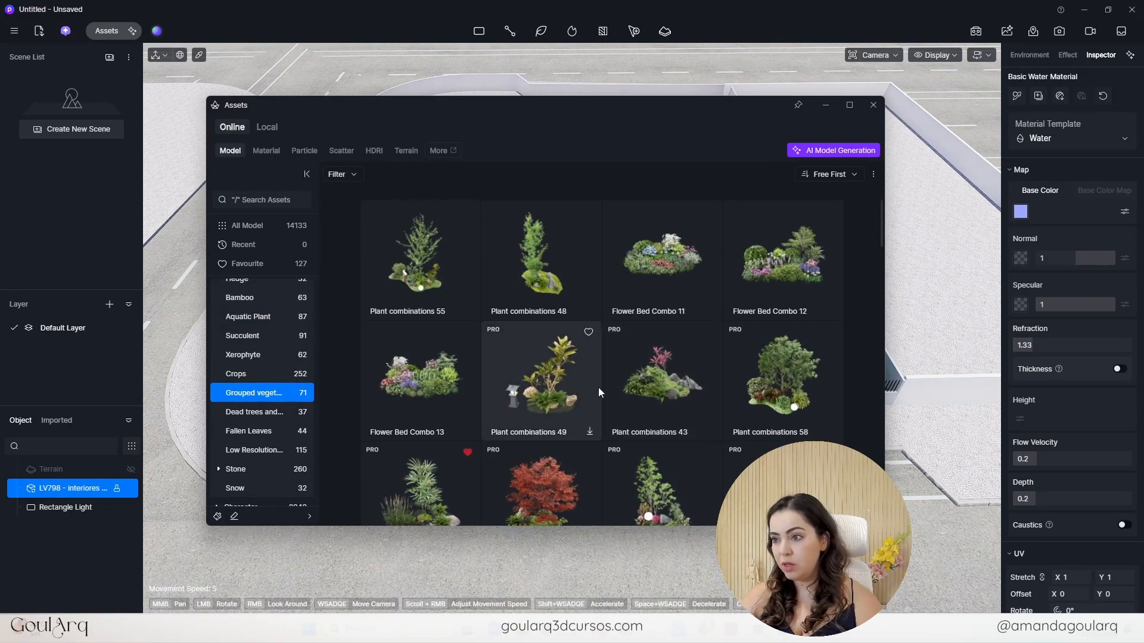
{"action": "scroll", "coordinate": [600, 394], "scroll_direction": "down", "scroll_amount": 5}
{"action": "scroll", "coordinate": [601, 394], "scroll_direction": "down", "scroll_amount": 5}
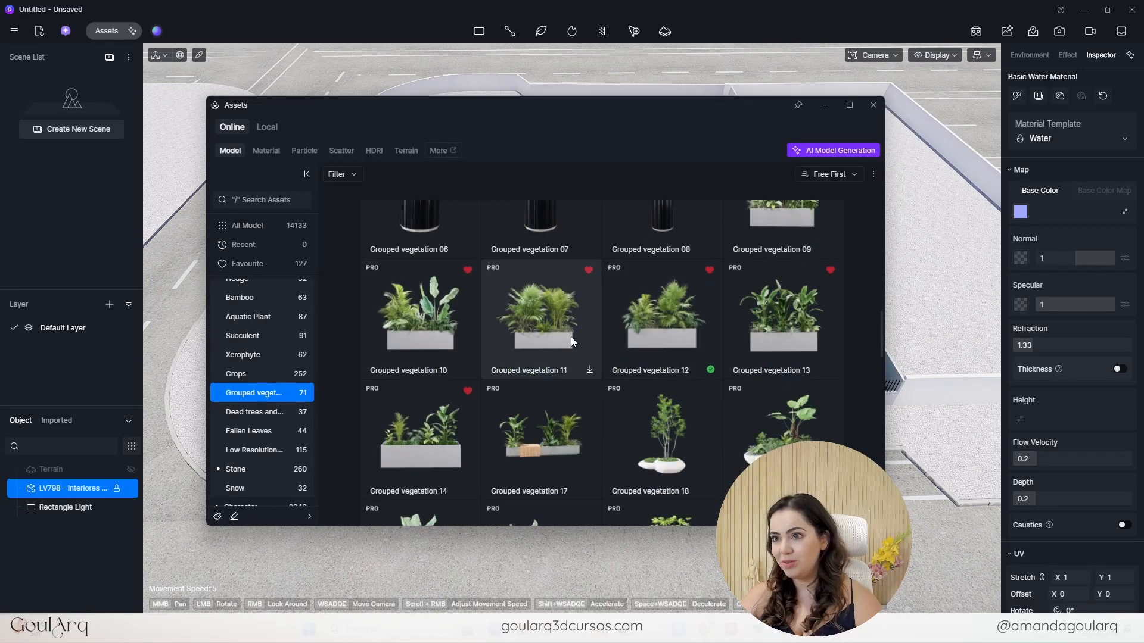
{"action": "left_click", "coordinate": [437, 321]}
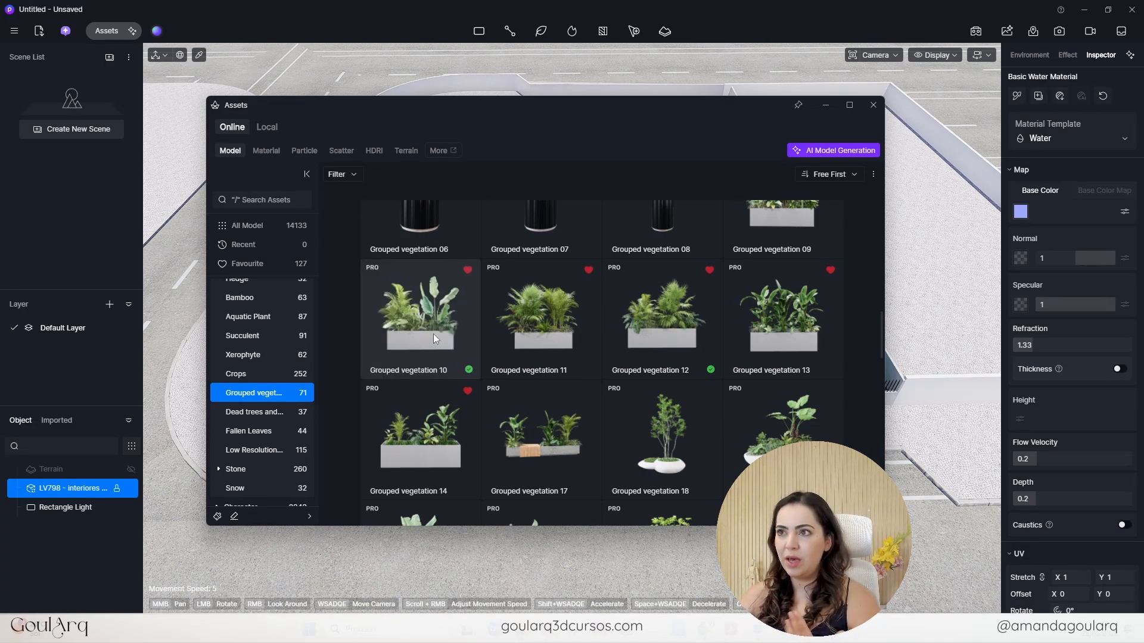
{"action": "left_click", "coordinate": [432, 302]}
{"action": "left_click_drag", "start_coordinate": [649, 106], "coordinate": [0, 143]}
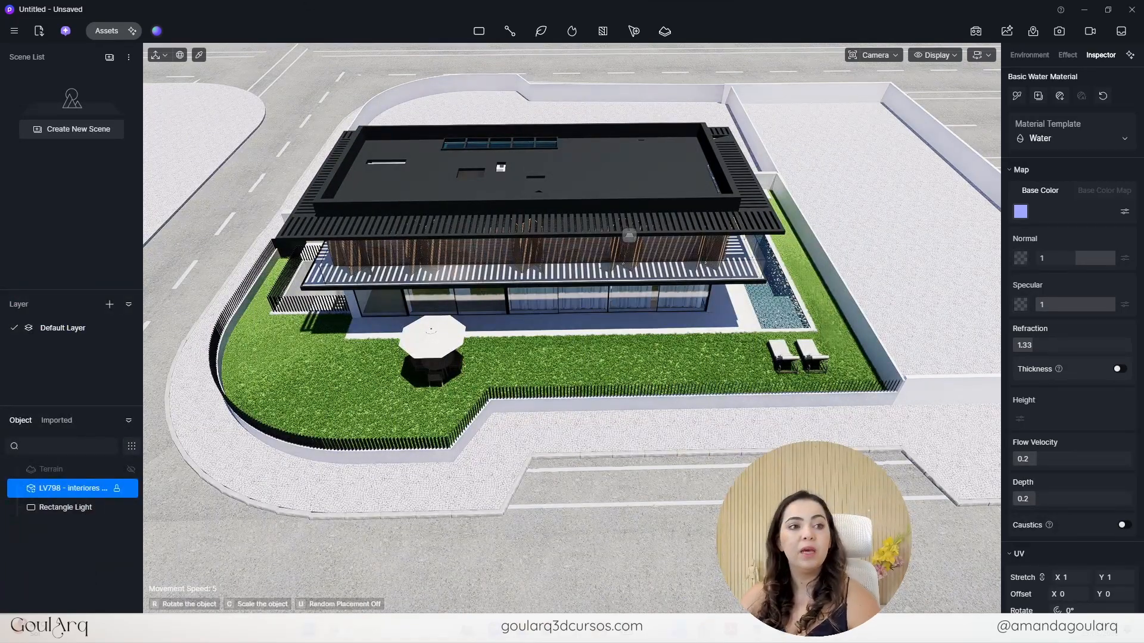
{"action": "scroll", "coordinate": [860, 198], "scroll_direction": "up", "scroll_amount": 8}
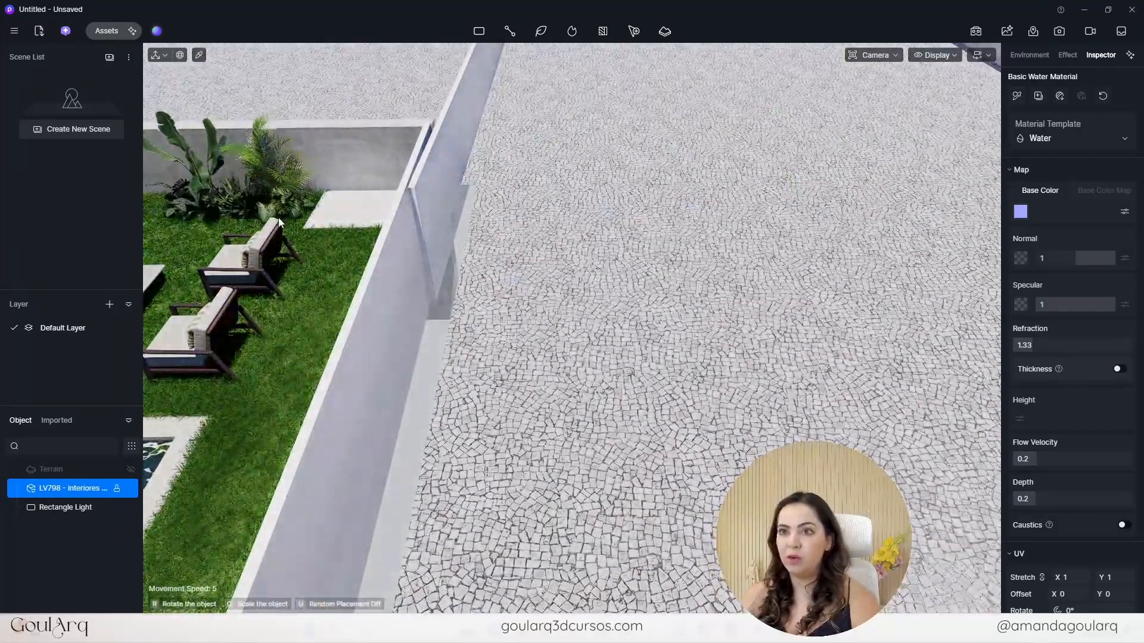
{"action": "left_click", "coordinate": [277, 223]}
- Raise the plant group to a Z location of 0.55 so its planter box stands above the grass
{"action": "scroll", "coordinate": [277, 224], "scroll_direction": "down", "scroll_amount": 4}
{"action": "scroll", "coordinate": [305, 171], "scroll_direction": "up", "scroll_amount": 8}
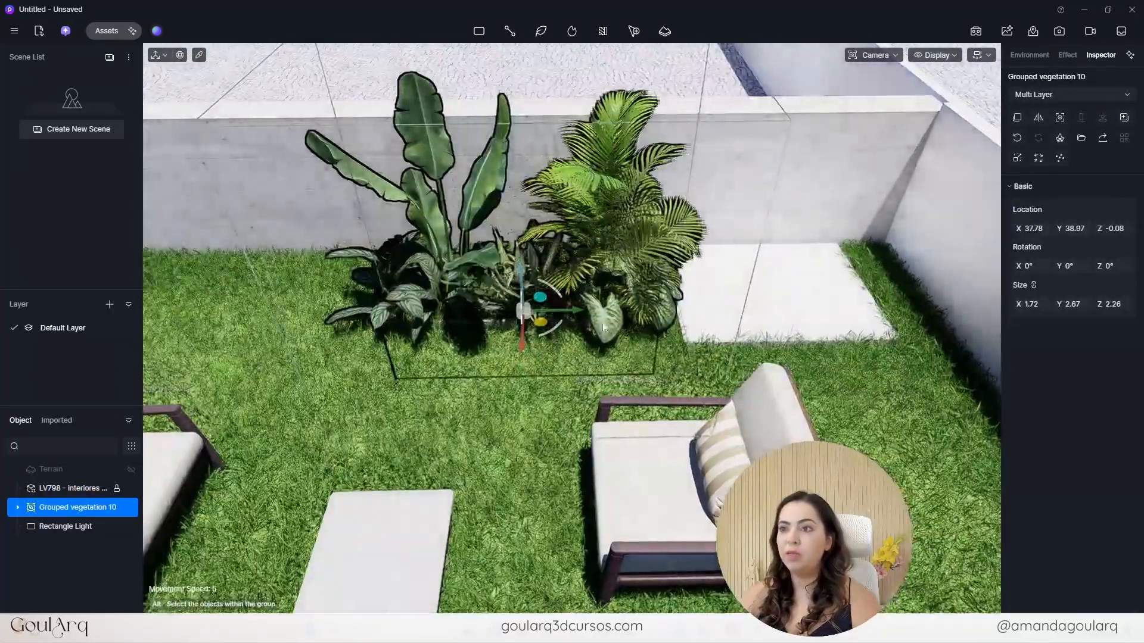
{"action": "left_click_drag", "start_coordinate": [521, 269], "coordinate": [516, 186]}
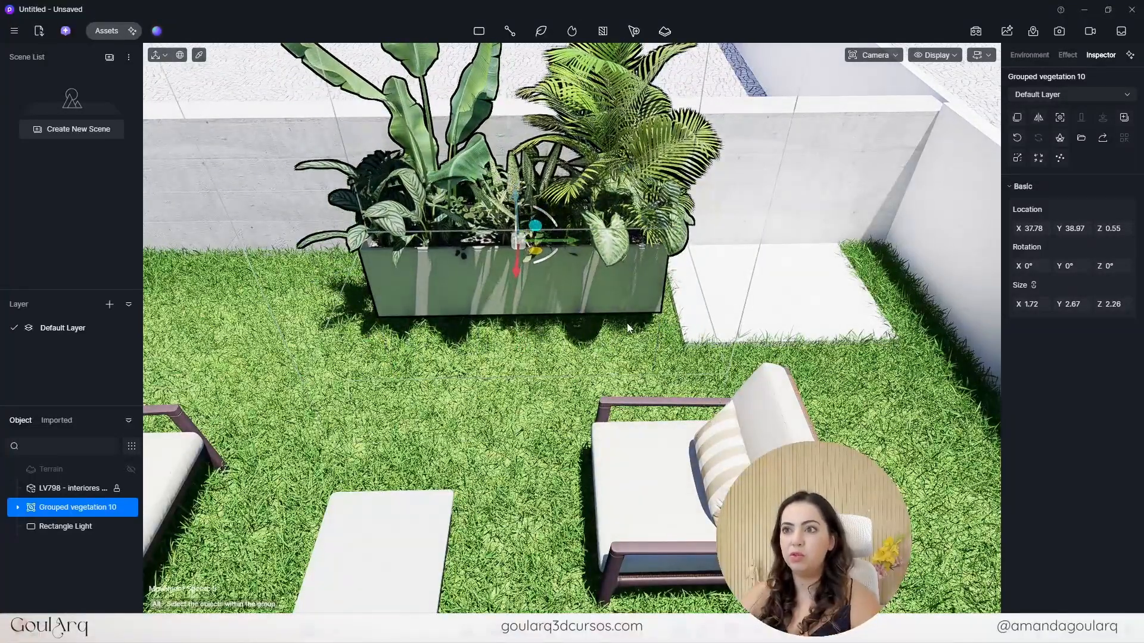
- Rename the Grouped vegetation 10 object as "vegatacao"
{"action": "scroll", "coordinate": [626, 324], "scroll_direction": "down", "scroll_amount": 2}
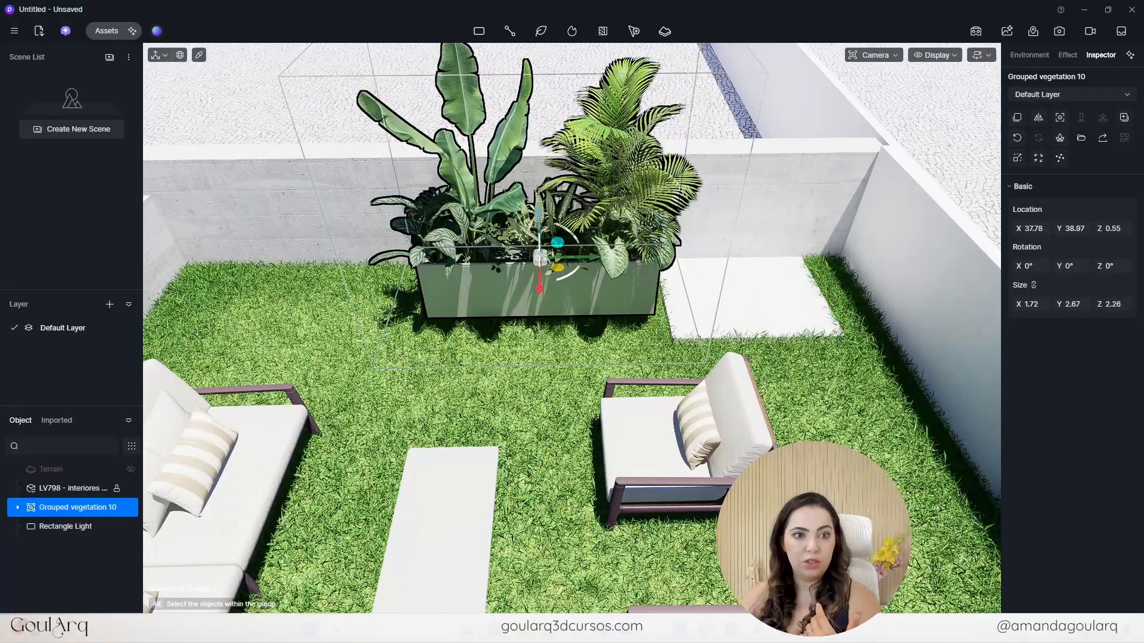
{"action": "middle_click_drag", "start_coordinate": [556, 286], "coordinate": [707, 292]}
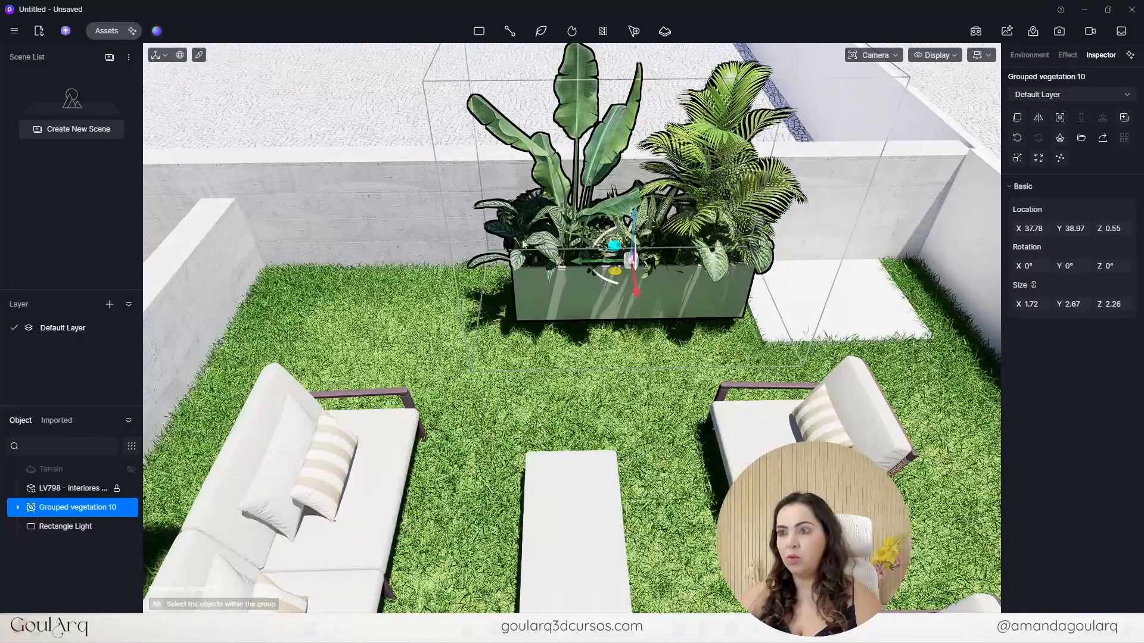
{"action": "double_click", "coordinate": [67, 510]}
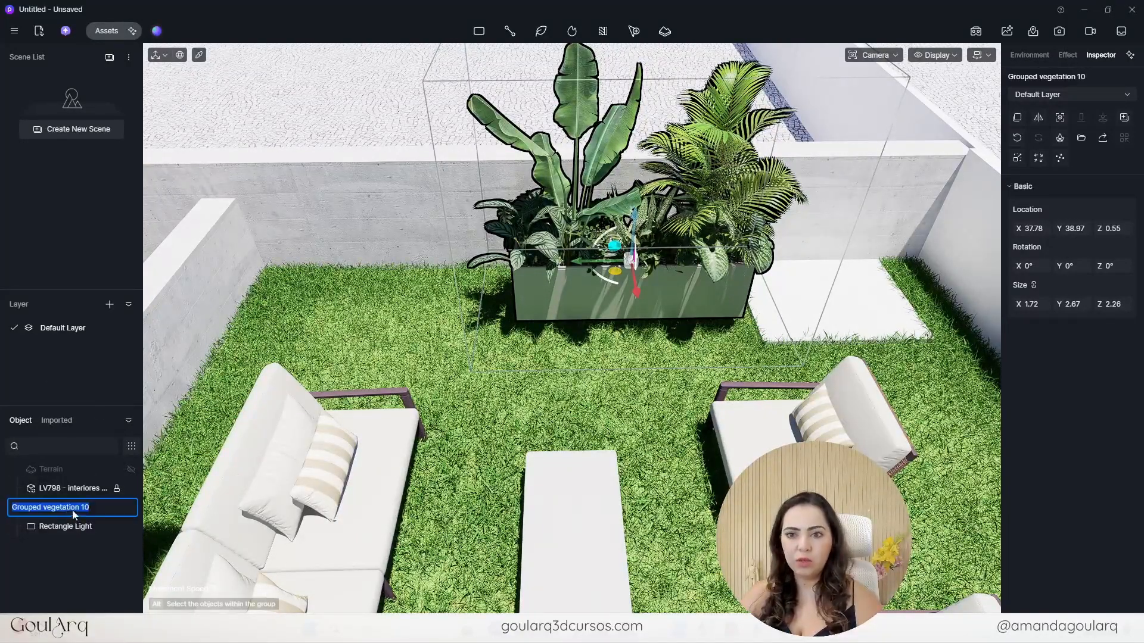
{"action": "type", "text": "vegatacao"}
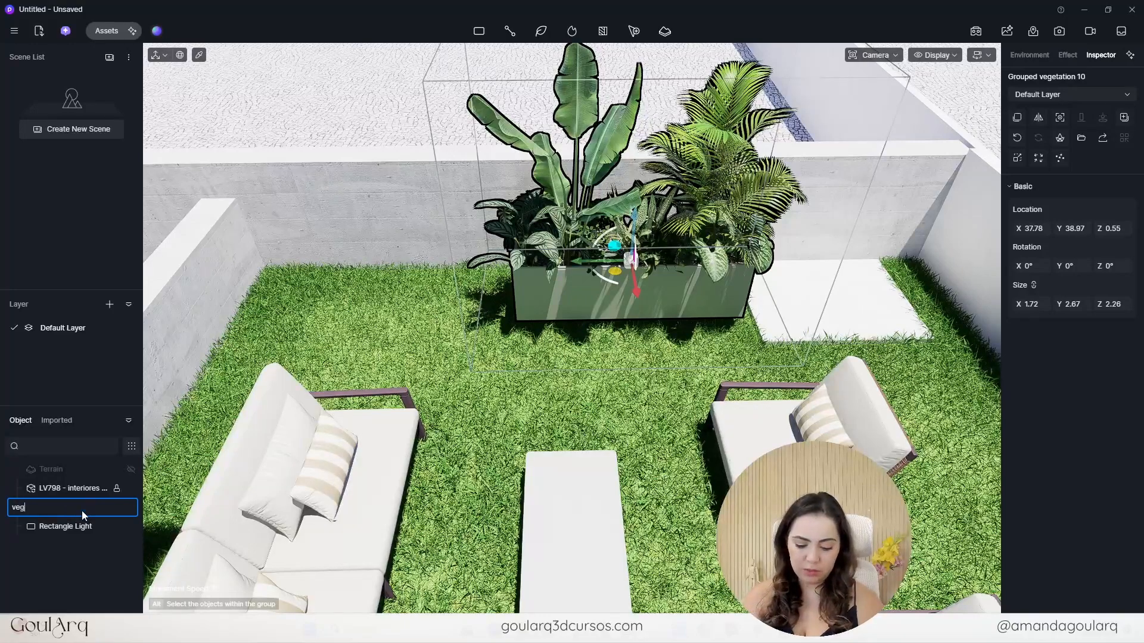
{"action": "key", "text": "Return"}
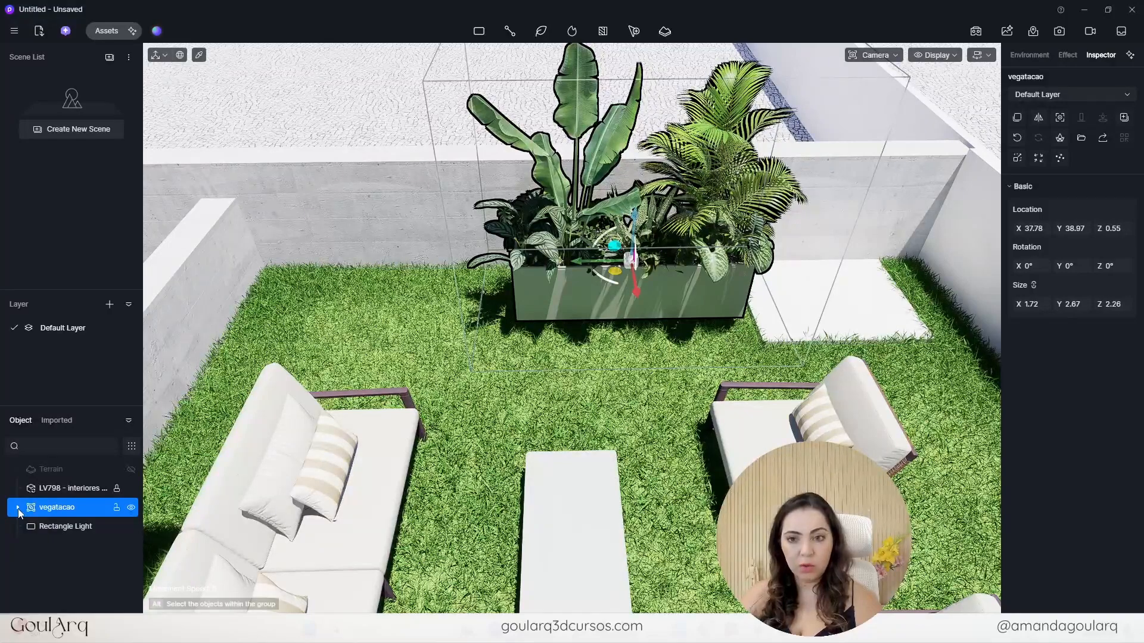
- Expand the vegatacao group and select its plants one by one to examine which objects it contains
{"action": "left_click", "coordinate": [18, 509]}
{"action": "left_click", "coordinate": [72, 530]}
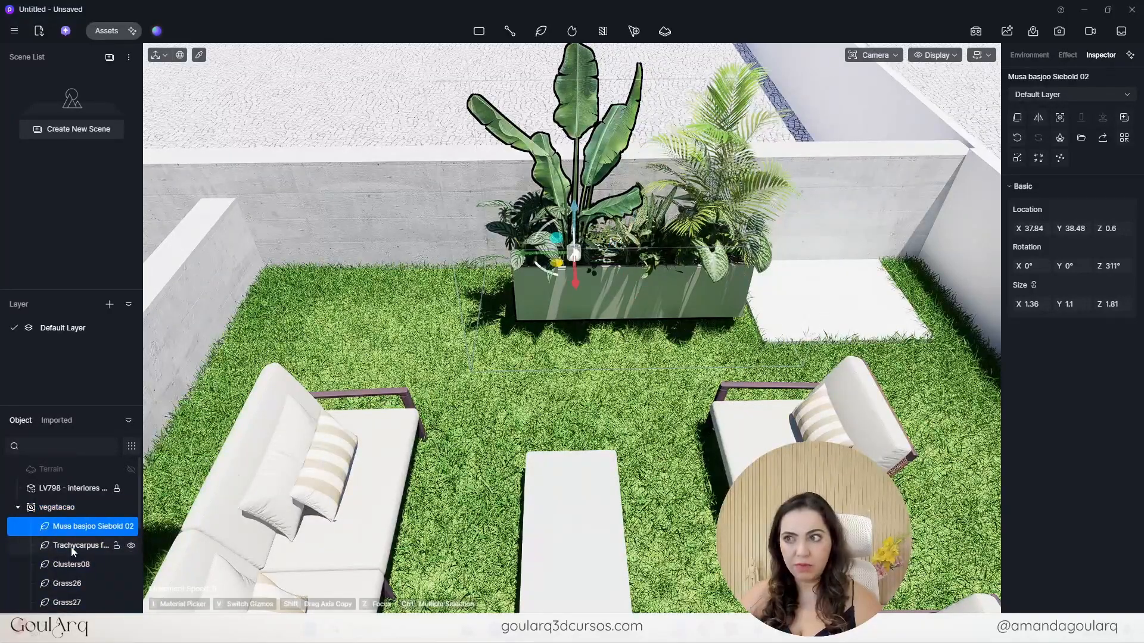
{"action": "left_click", "coordinate": [72, 546]}
{"action": "left_click", "coordinate": [72, 564]}
{"action": "left_click", "coordinate": [71, 583]}
{"action": "left_click", "coordinate": [73, 603]}
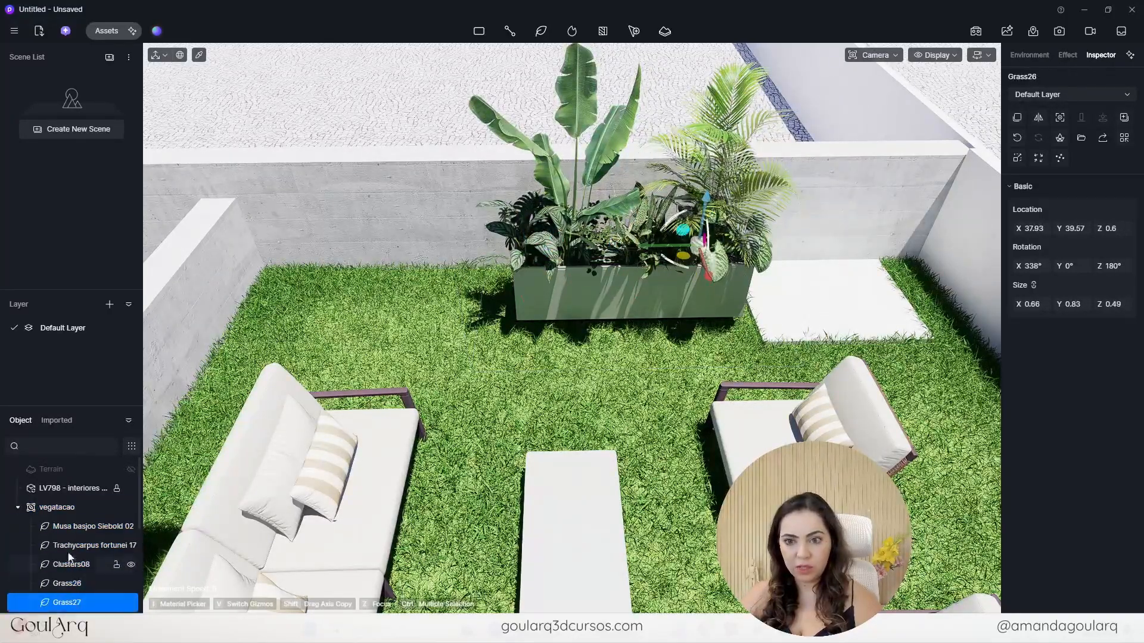
{"action": "scroll", "coordinate": [72, 545], "scroll_direction": "down", "scroll_amount": 3}
{"action": "scroll", "coordinate": [74, 522], "scroll_direction": "down", "scroll_amount": 2}
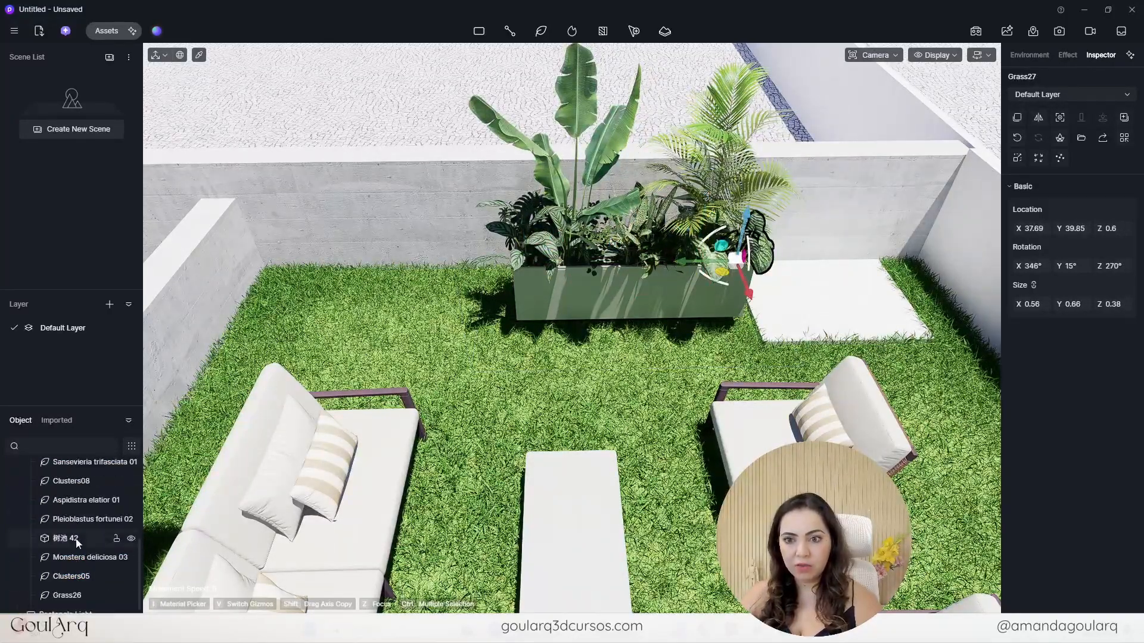
- Select the planter box inside the vegatacao group and try deleting it while keeping the plants
{"action": "left_click", "coordinate": [71, 537]}
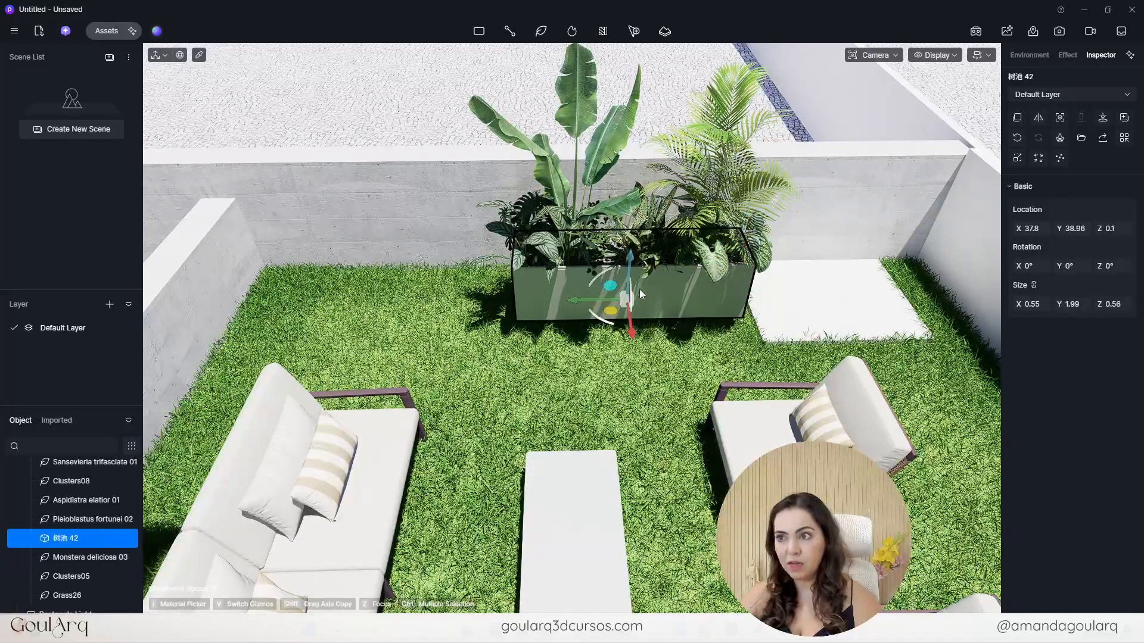
{"action": "left_click", "coordinate": [599, 315]}
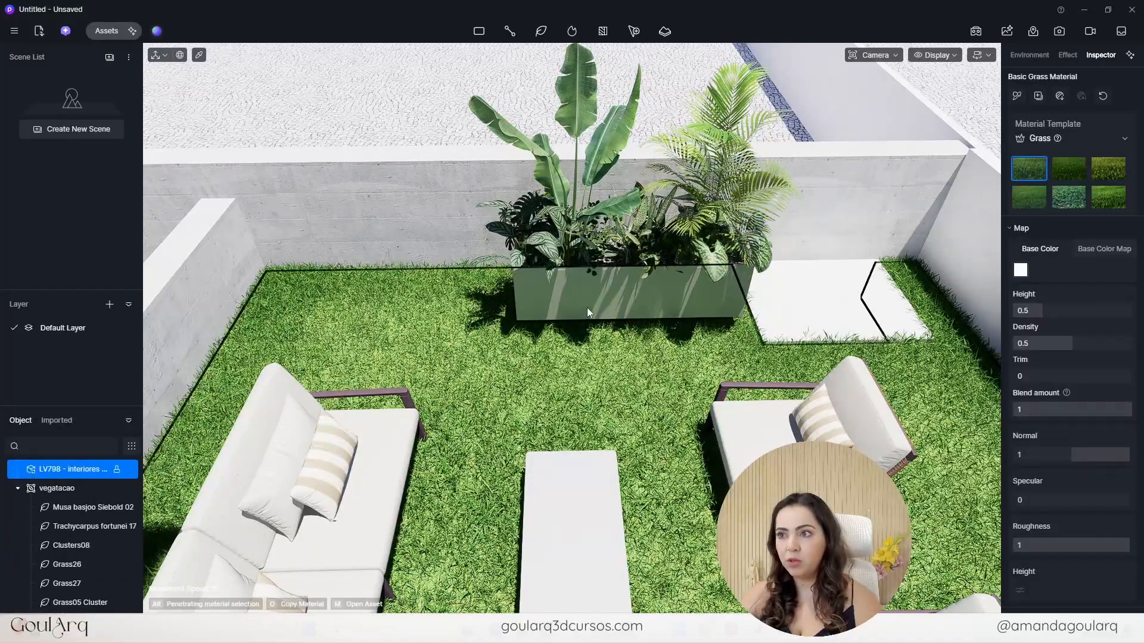
{"action": "left_click", "coordinate": [587, 307]}
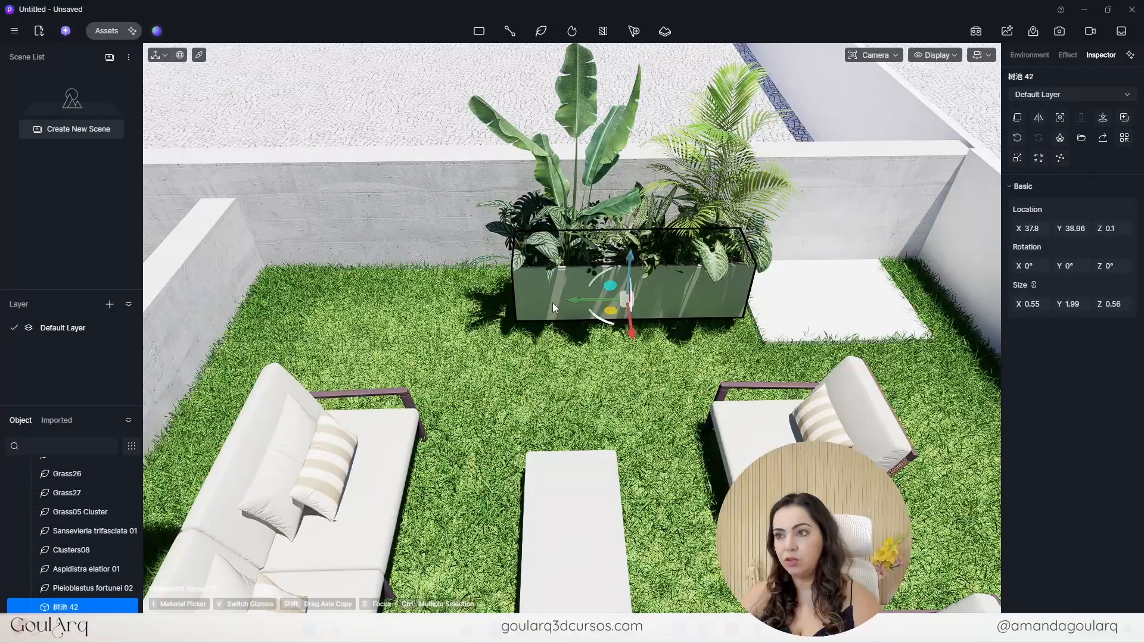
{"action": "key", "text": "Delete"}
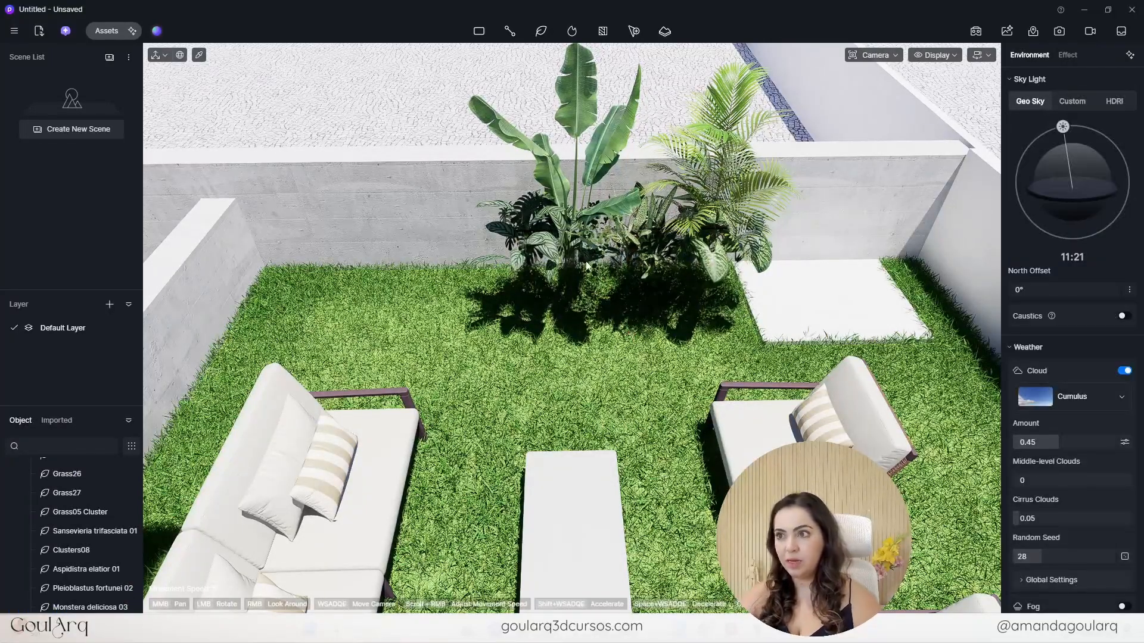
{"action": "scroll", "coordinate": [644, 271], "scroll_direction": "up", "scroll_amount": 5}
{"action": "middle_click_drag", "start_coordinate": [644, 271], "coordinate": [589, 321]}
{"action": "right_click_drag", "start_coordinate": [588, 321], "coordinate": [592, 394]}
{"action": "middle_click_drag", "start_coordinate": [591, 395], "coordinate": [630, 321]}
{"action": "scroll", "coordinate": [605, 262], "scroll_direction": "down", "scroll_amount": 2}
{"action": "scroll", "coordinate": [631, 321], "scroll_direction": "up", "scroll_amount": 2}
{"action": "scroll", "coordinate": [631, 321], "scroll_direction": "down", "scroll_amount": 3}
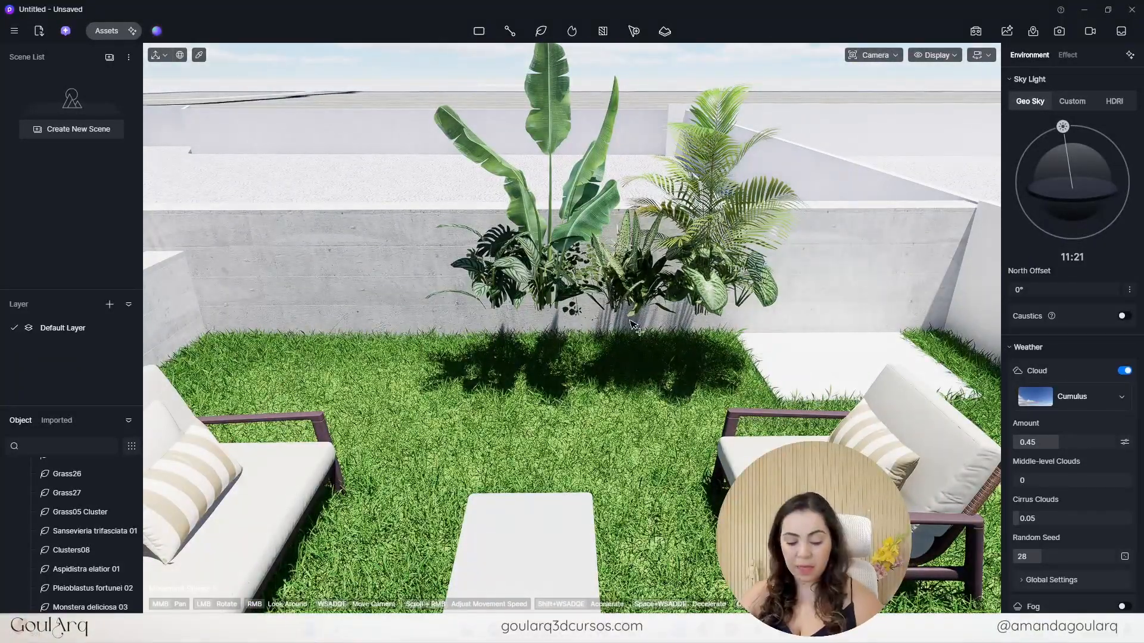
- Undo the deletion of the planter box
{"action": "key", "text": "ctrl+z"}
{"action": "scroll", "coordinate": [666, 338], "scroll_direction": "down", "scroll_amount": 2}
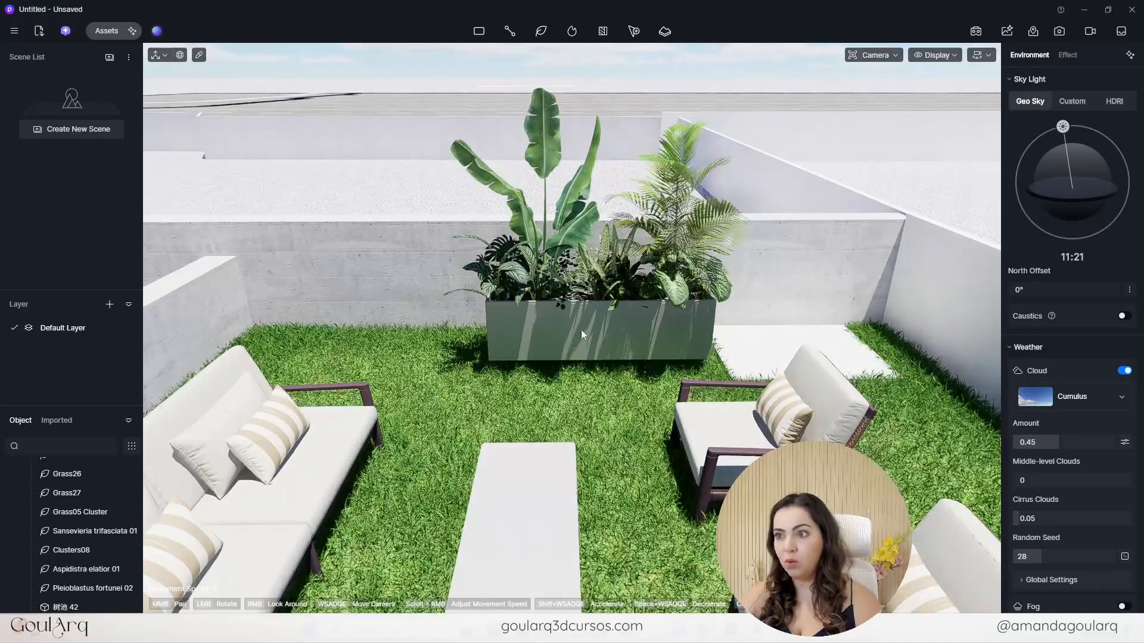
{"action": "scroll", "coordinate": [581, 332], "scroll_direction": "up", "scroll_amount": 3}
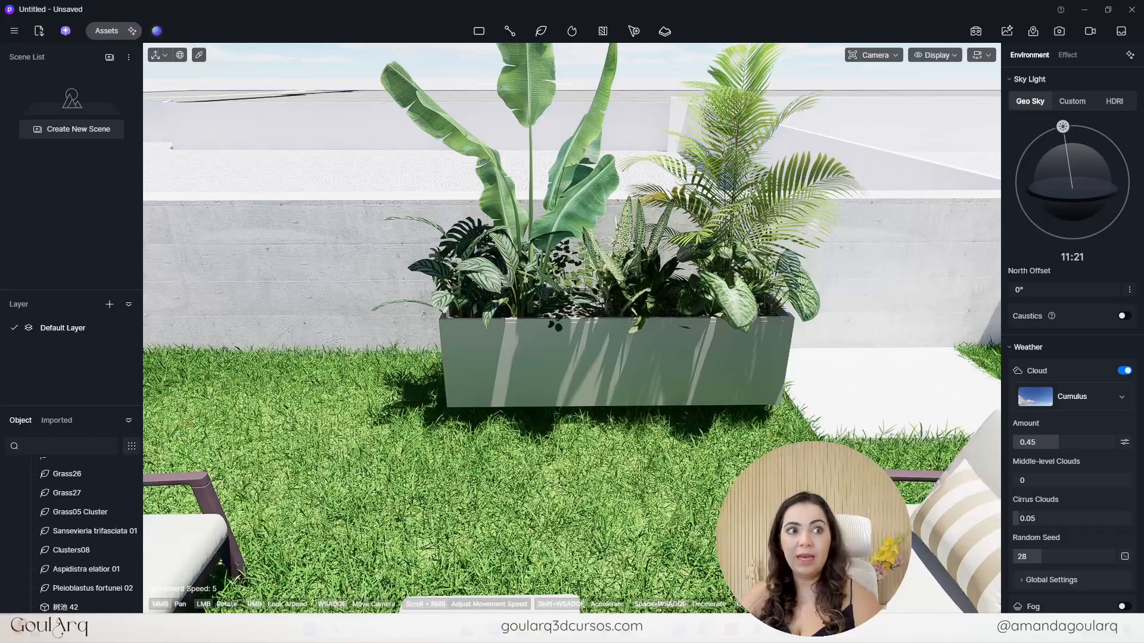
- Apply the Blue plastic material from the online Plastic materials to the planter box
{"action": "left_click", "coordinate": [107, 31]}
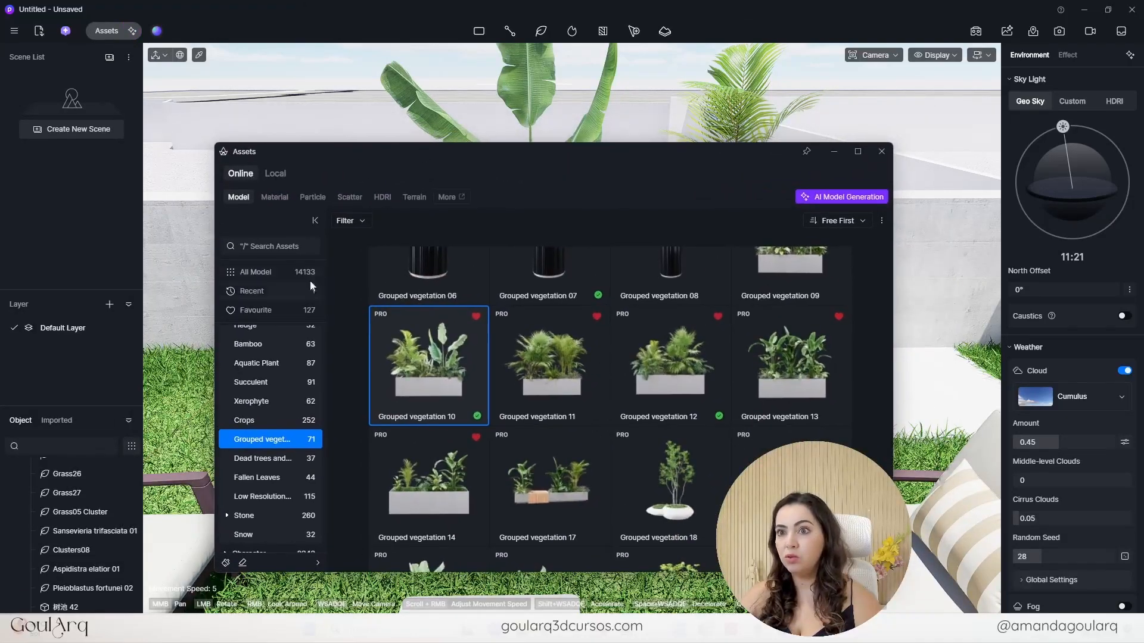
{"action": "left_click", "coordinate": [285, 200]}
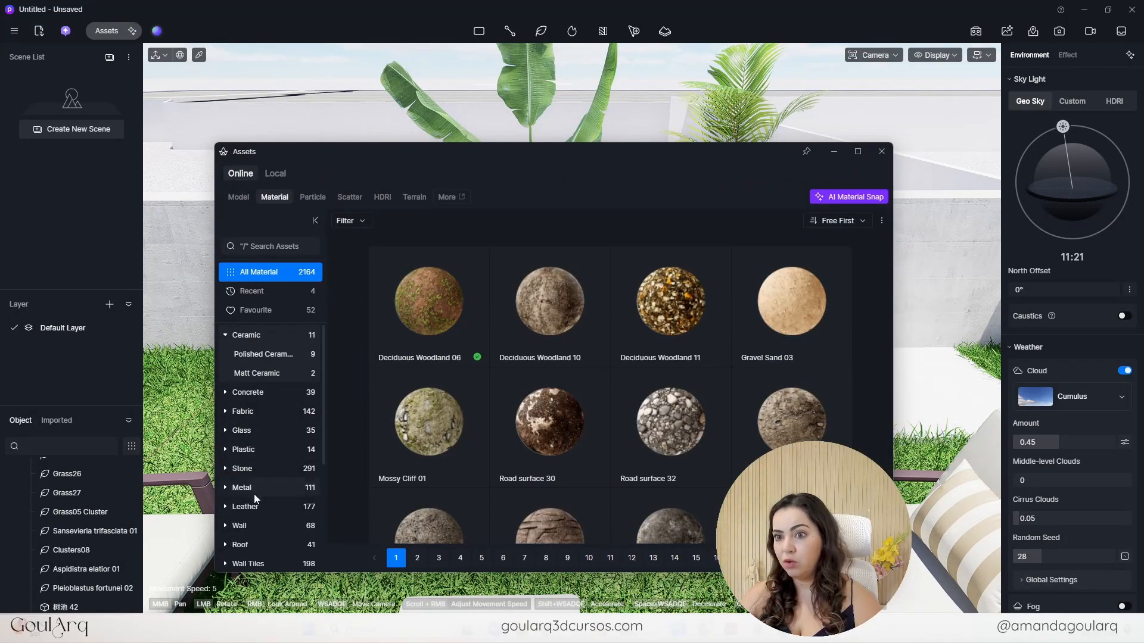
{"action": "left_click", "coordinate": [256, 450]}
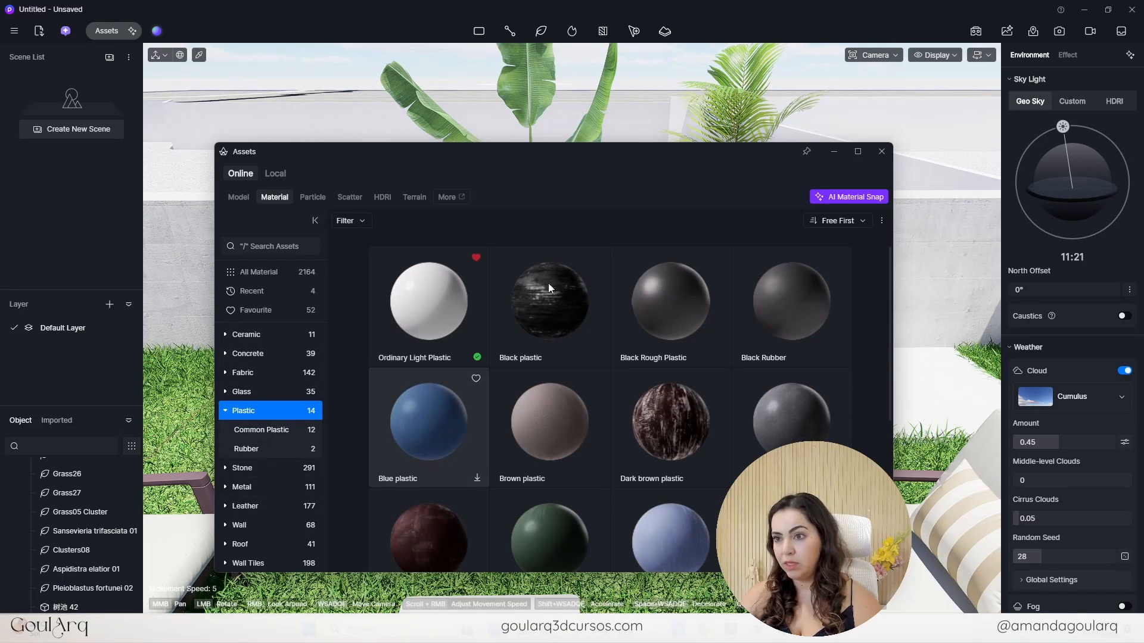
{"action": "left_click", "coordinate": [460, 430]}
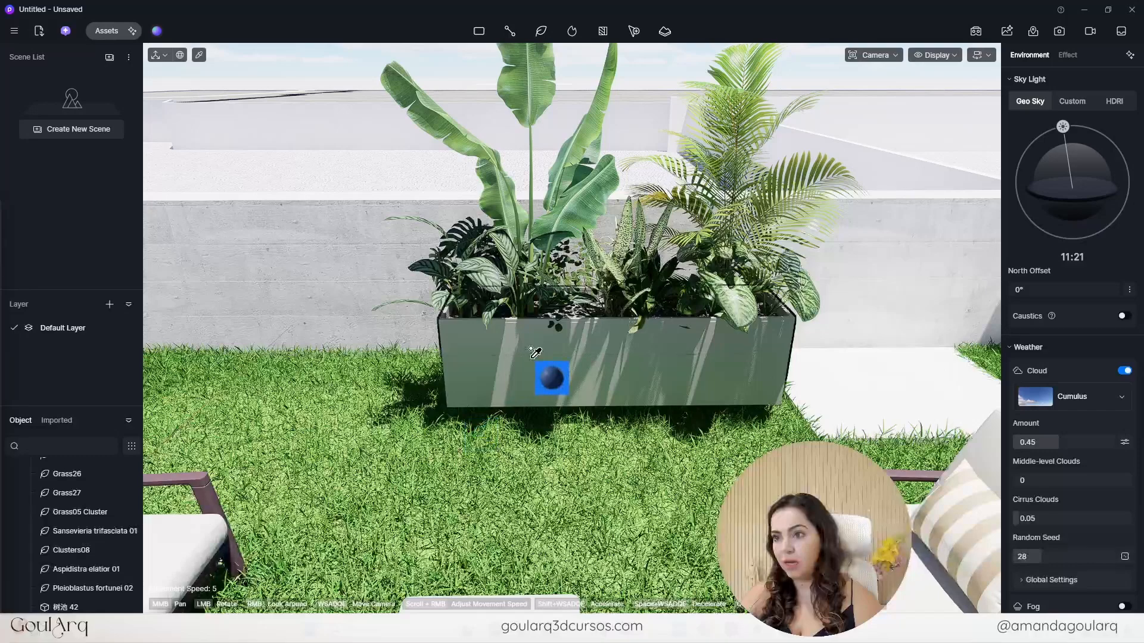
{"action": "left_click", "coordinate": [539, 355]}
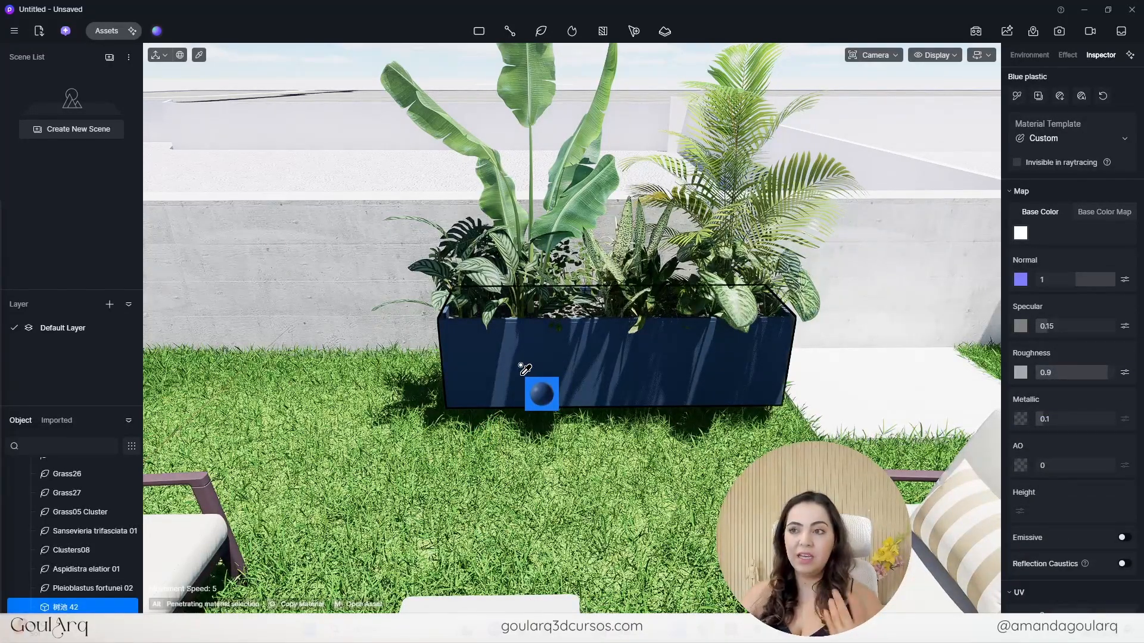
{"action": "right_click", "coordinate": [98, 607]}
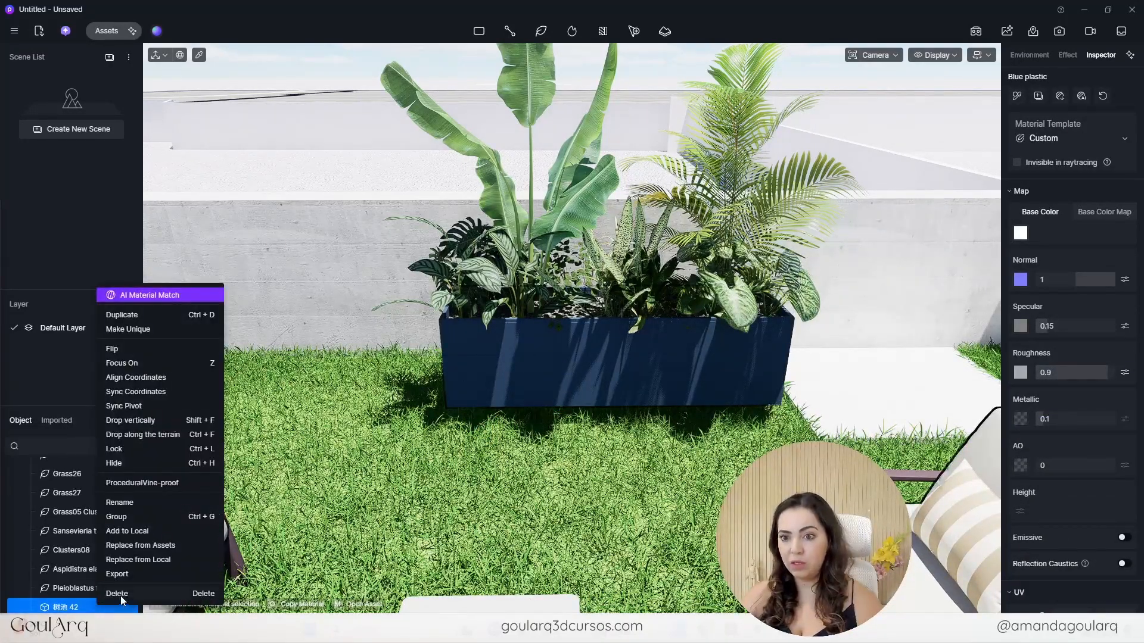
{"action": "left_click", "coordinate": [262, 601]}
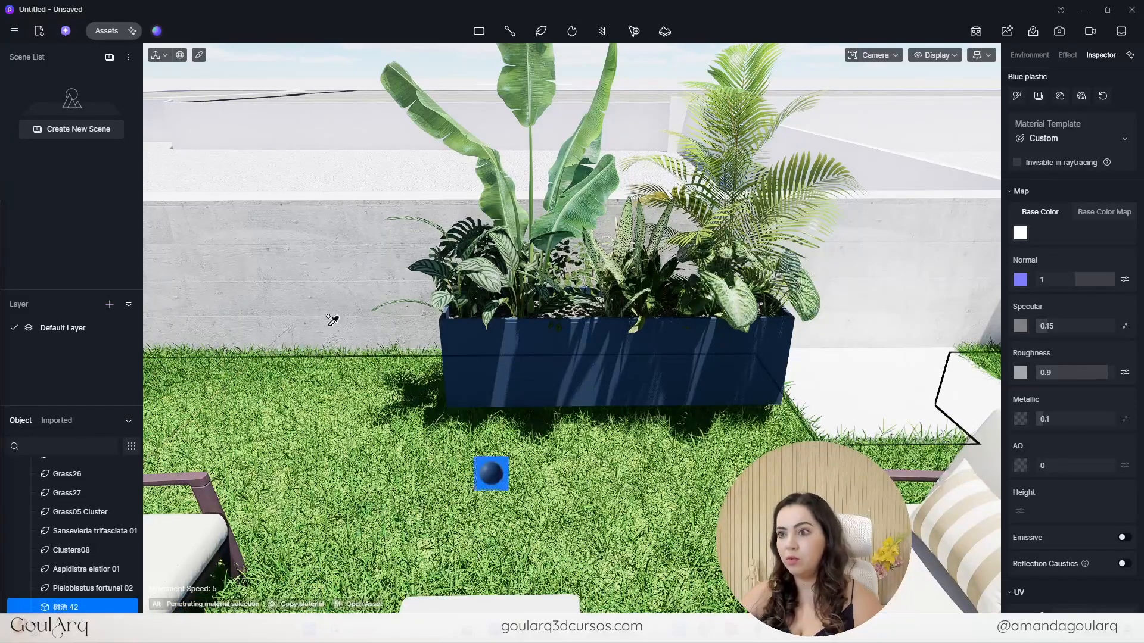
{"action": "left_click", "coordinate": [510, 338]}
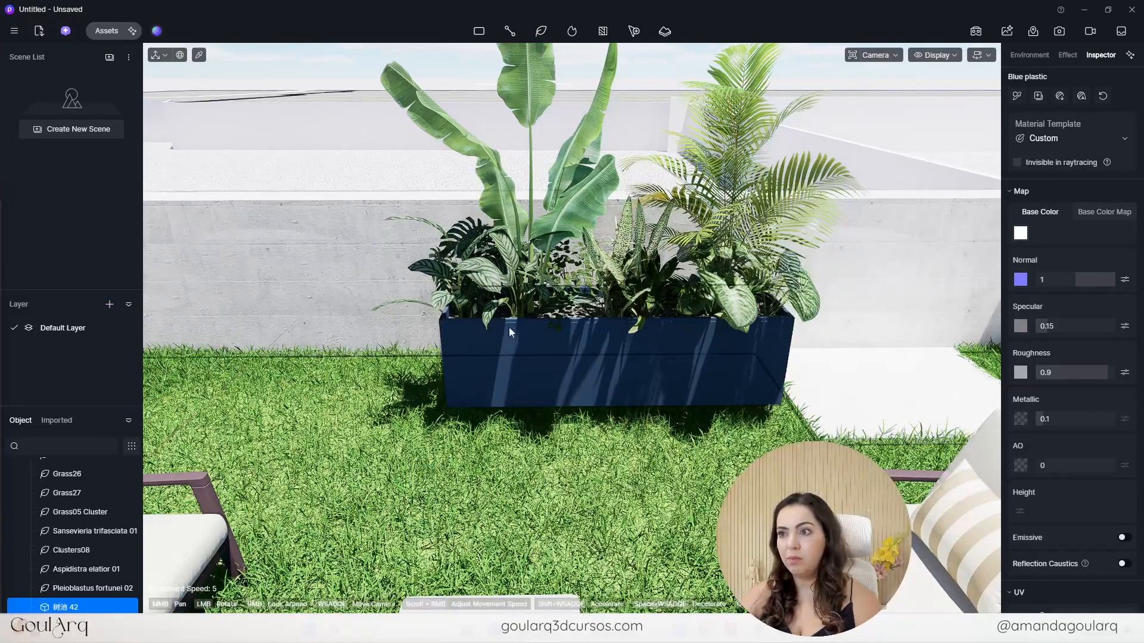
- Delete the planter box from the vegatacao group, keeping its plants
{"action": "left_click", "coordinate": [569, 349]}
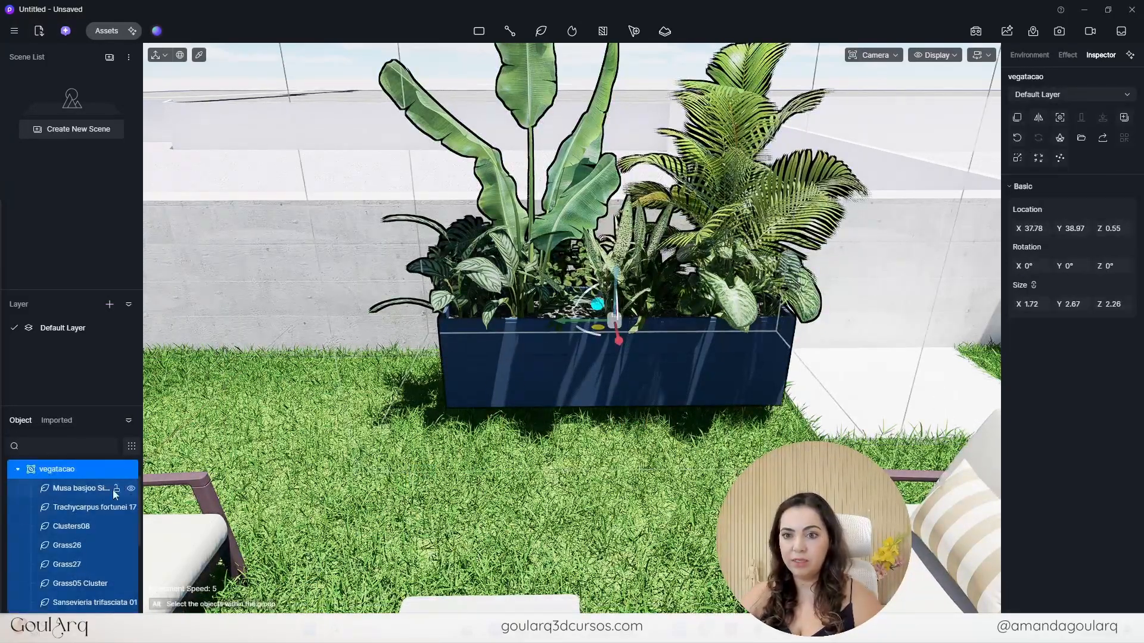
{"action": "scroll", "coordinate": [74, 537], "scroll_direction": "down", "scroll_amount": 3}
{"action": "left_click", "coordinate": [79, 576]}
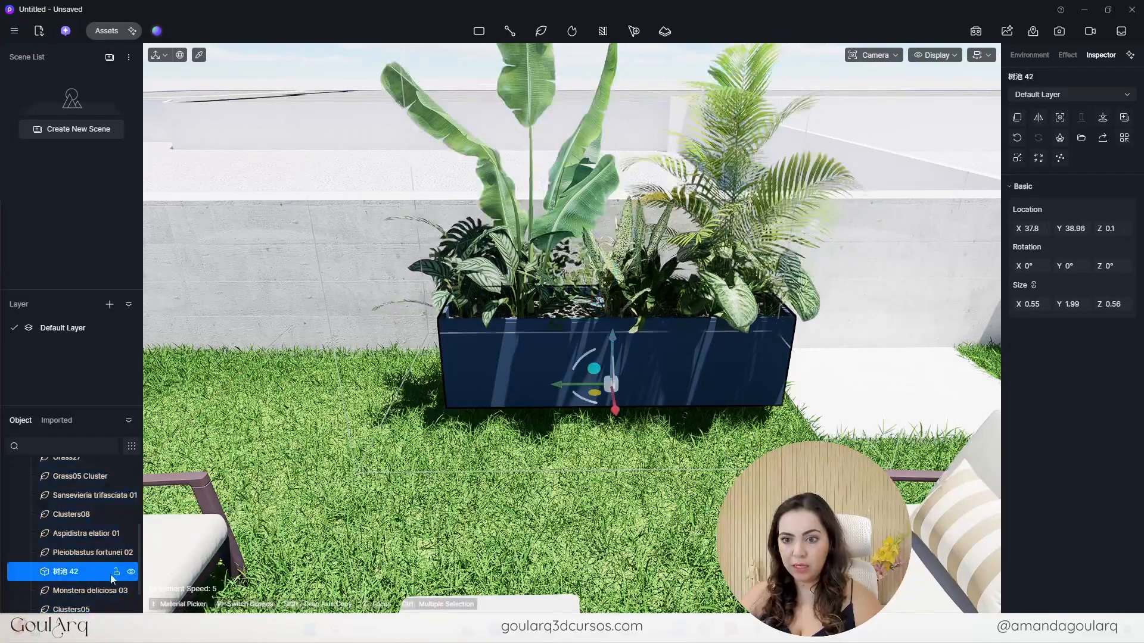
{"action": "key", "text": "Delete"}
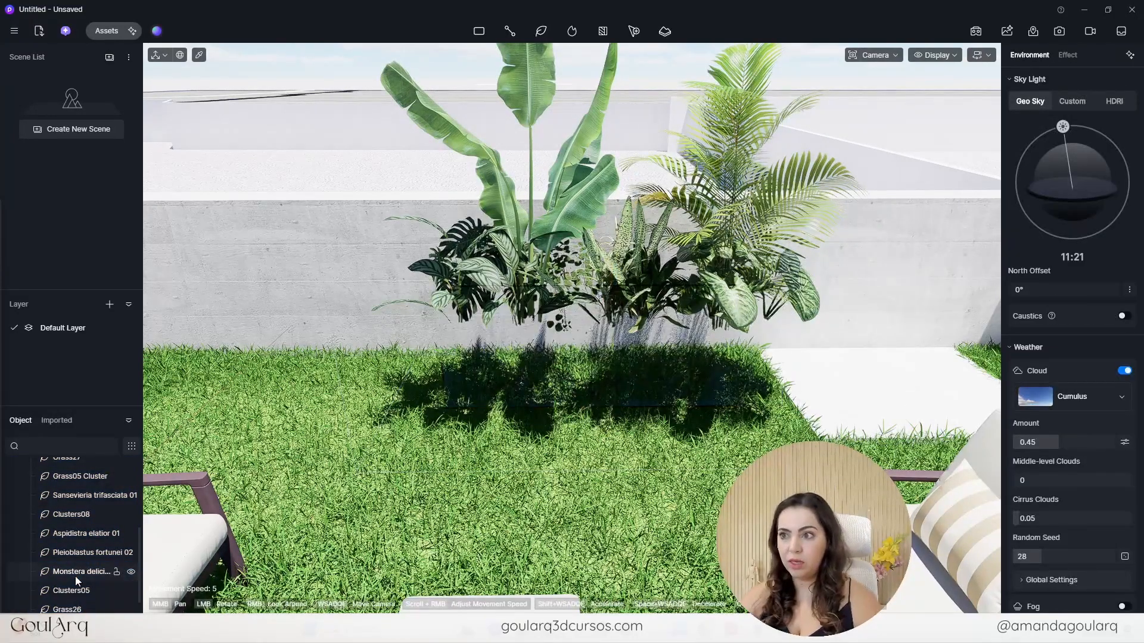
- Lower the whole vegatacao group onto the lawn by the back wall, to about X 37.86, Y 38.8, Z -0.03
{"action": "left_click", "coordinate": [620, 281]}
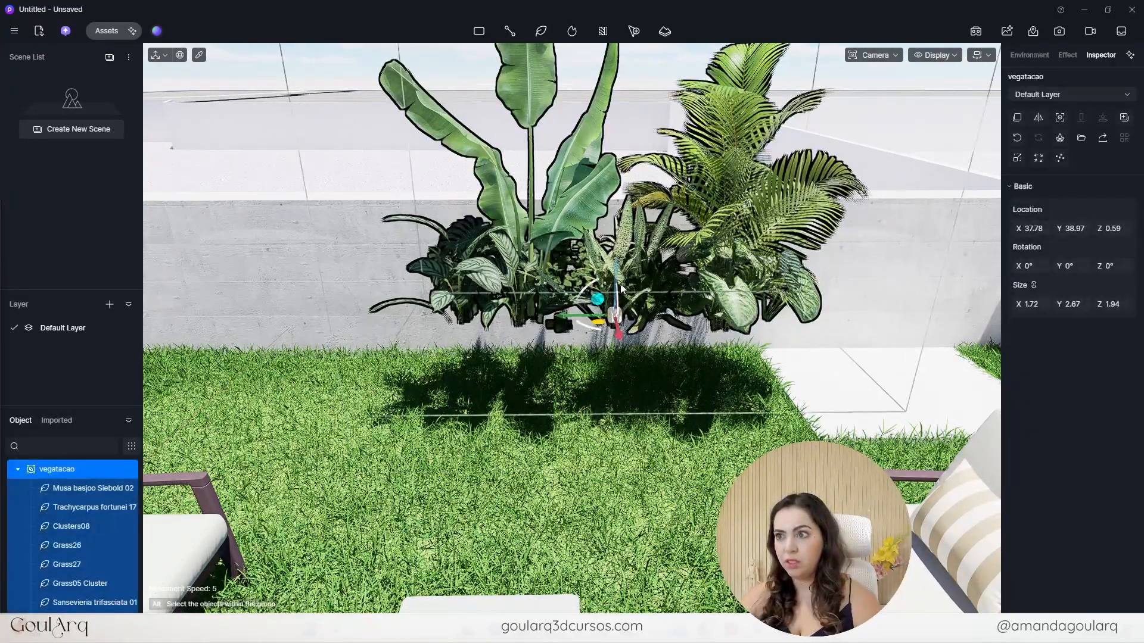
{"action": "scroll", "coordinate": [528, 419], "scroll_direction": "down", "scroll_amount": 4}
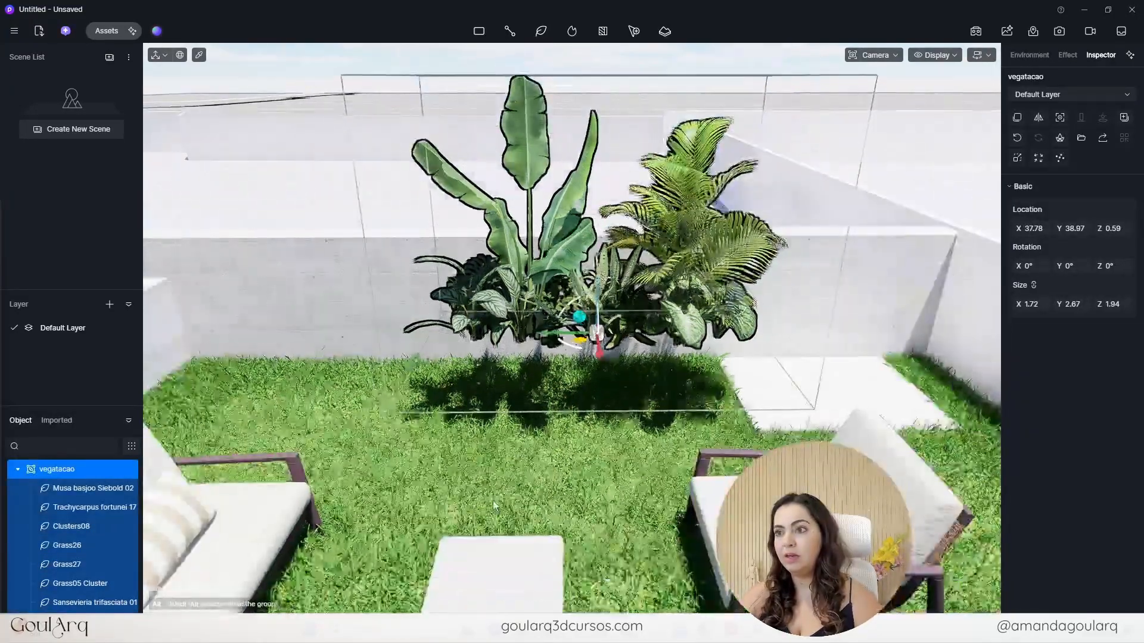
{"action": "middle_click_drag", "start_coordinate": [528, 420], "coordinate": [578, 518]}
{"action": "right_click_drag", "start_coordinate": [578, 519], "coordinate": [617, 483]}
{"action": "middle_click_drag", "start_coordinate": [620, 454], "coordinate": [814, 235]}
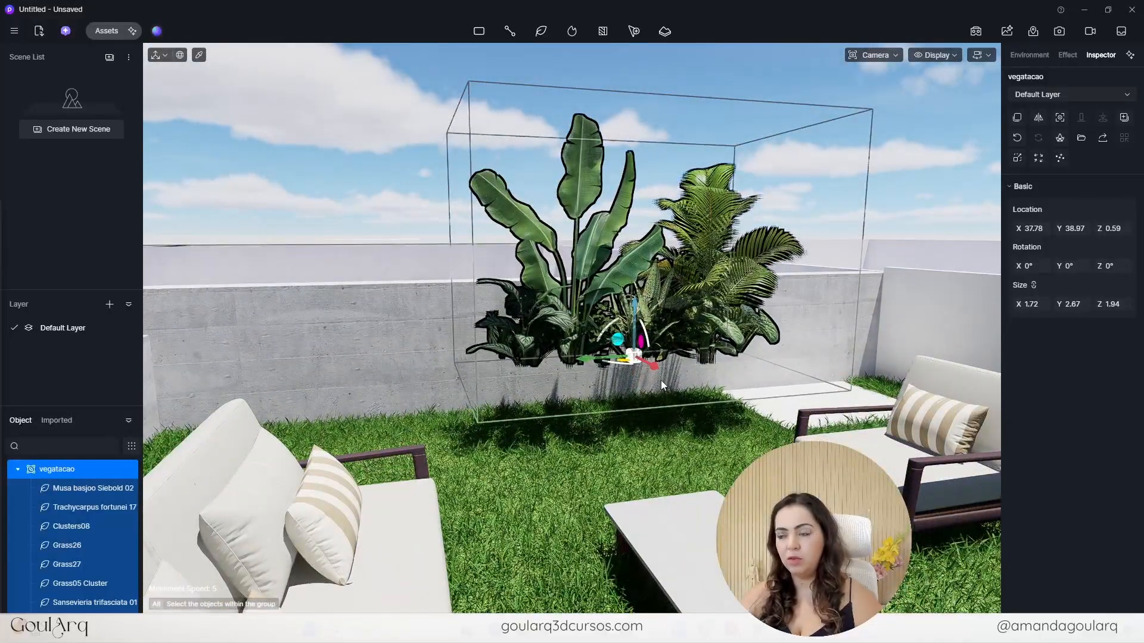
{"action": "scroll", "coordinate": [757, 322], "scroll_direction": "up", "scroll_amount": 3}
{"action": "middle_click_drag", "start_coordinate": [757, 321], "coordinate": [705, 370]}
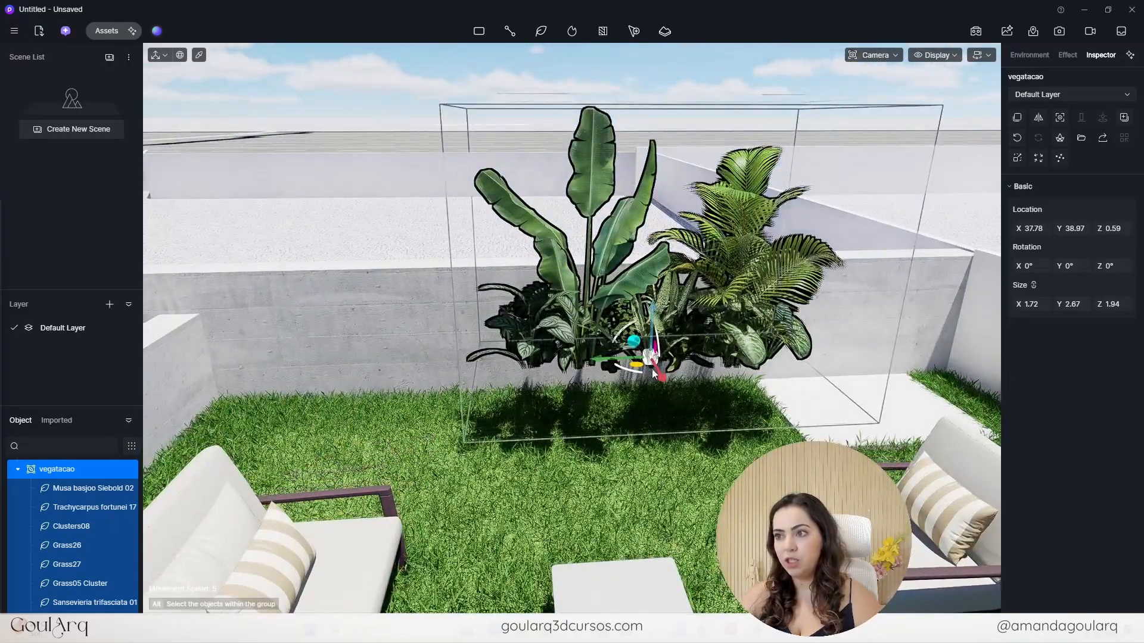
{"action": "scroll", "coordinate": [689, 372], "scroll_direction": "up", "scroll_amount": 5}
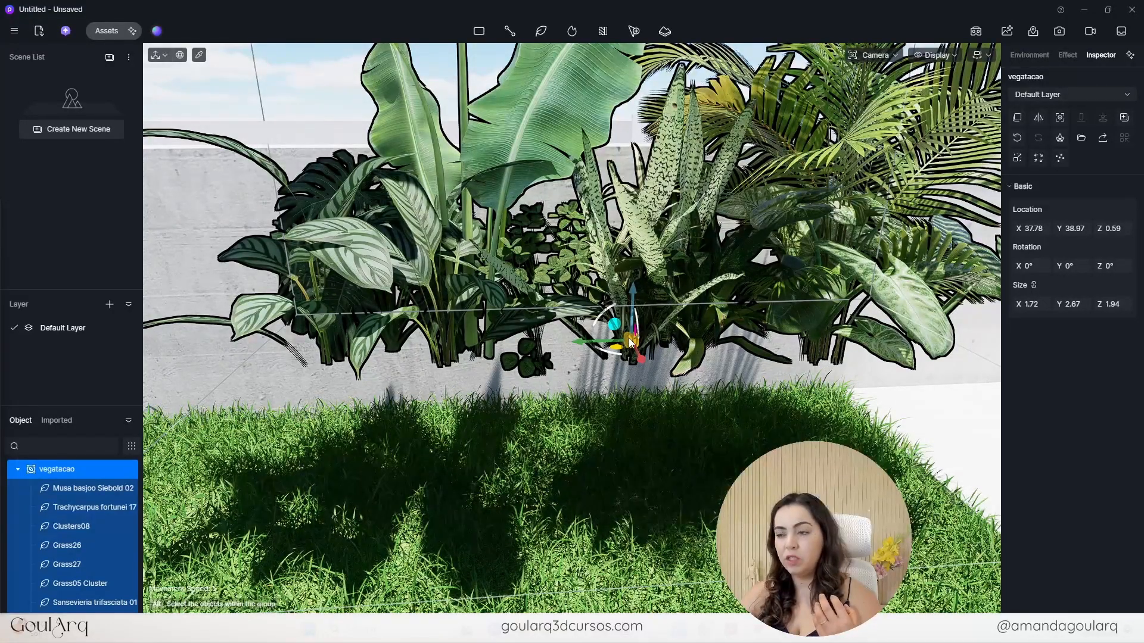
{"action": "left_click_drag", "start_coordinate": [629, 342], "coordinate": [567, 540]}
{"action": "mouse_move", "coordinate": [569, 484]}
{"action": "left_mouse_down"}
{"action": "mouse_move", "coordinate": [573, 475]}
{"action": "mouse_move", "coordinate": [570, 501]}
{"action": "mouse_move", "coordinate": [576, 492]}
{"action": "left_mouse_up"}
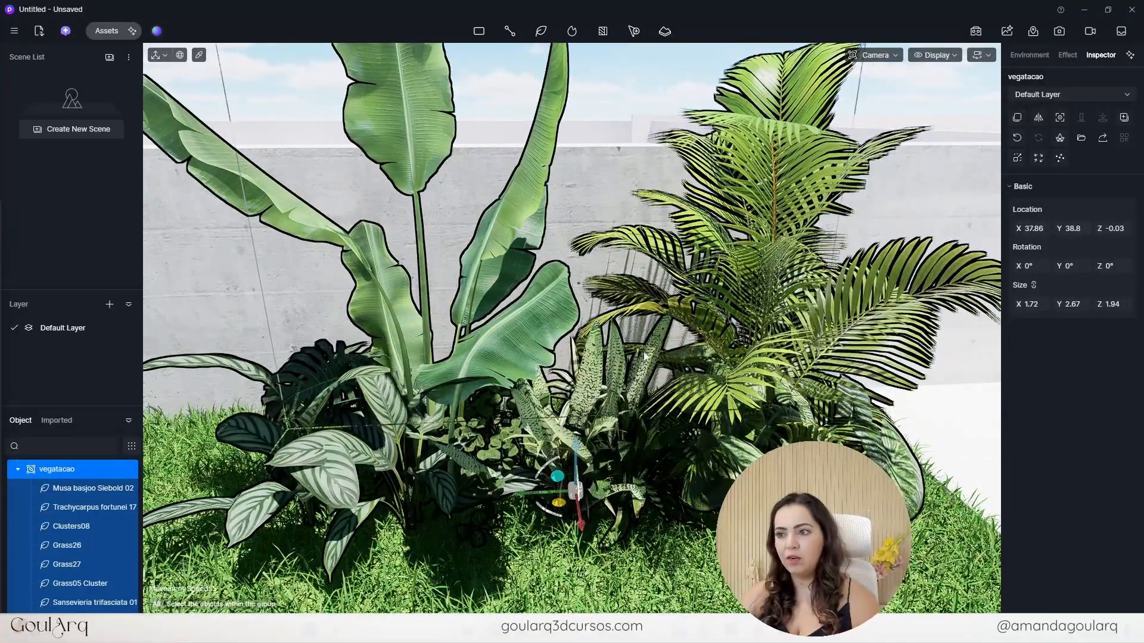
- Shift the vegatacao group slightly along the lawn to about X 37.92, Y 38.85
{"action": "scroll", "coordinate": [576, 496], "scroll_direction": "down", "scroll_amount": 6}
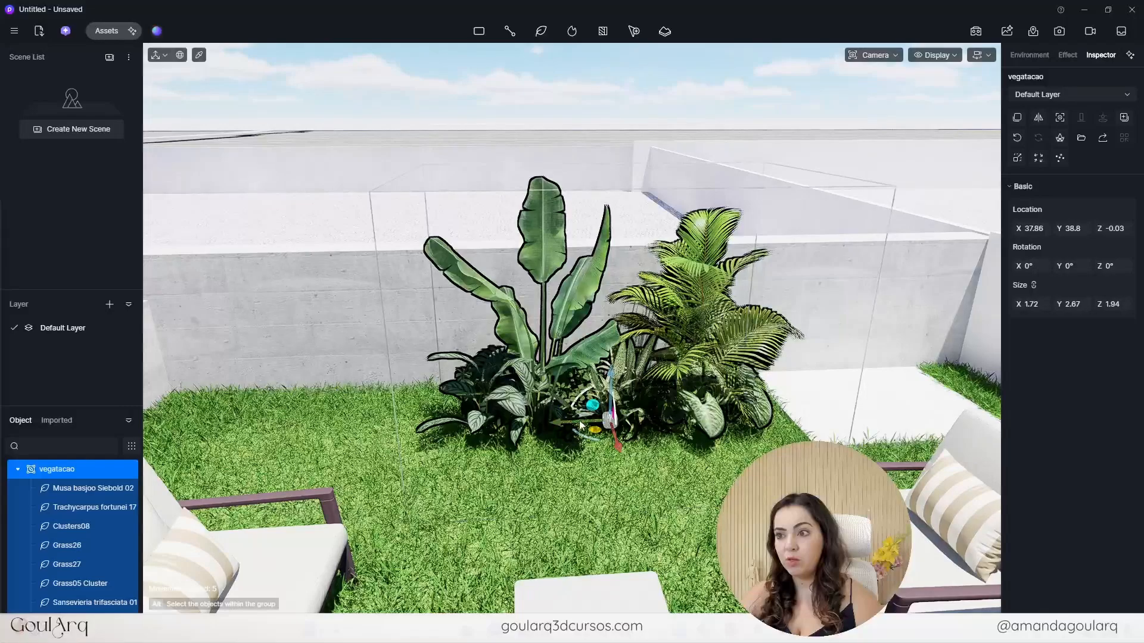
{"action": "left_click_drag", "start_coordinate": [576, 421], "coordinate": [610, 460]}
{"action": "mouse_move", "coordinate": [616, 420]}
{"action": "left_mouse_down"}
{"action": "mouse_move", "coordinate": [631, 471]}
{"action": "mouse_move", "coordinate": [617, 422]}
{"action": "mouse_move", "coordinate": [631, 471]}
{"action": "mouse_move", "coordinate": [621, 431]}
{"action": "mouse_move", "coordinate": [626, 452]}
{"action": "mouse_move", "coordinate": [624, 441]}
{"action": "left_mouse_up"}
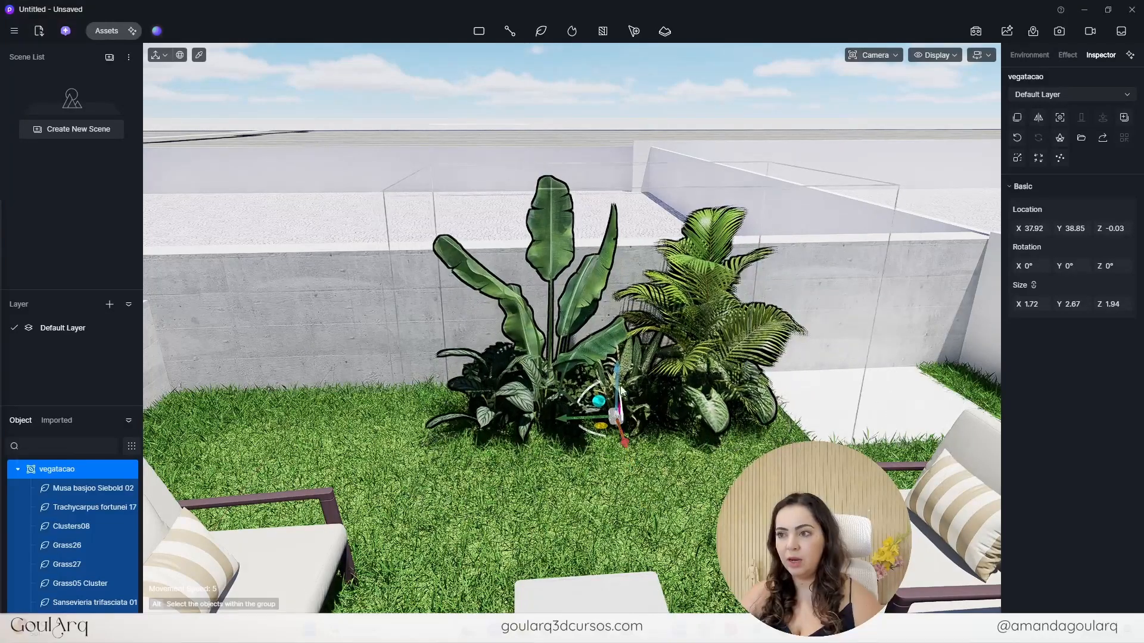
{"action": "left_click_drag", "start_coordinate": [618, 373], "coordinate": [643, 370]}
{"action": "key", "text": "ctrl+z"}
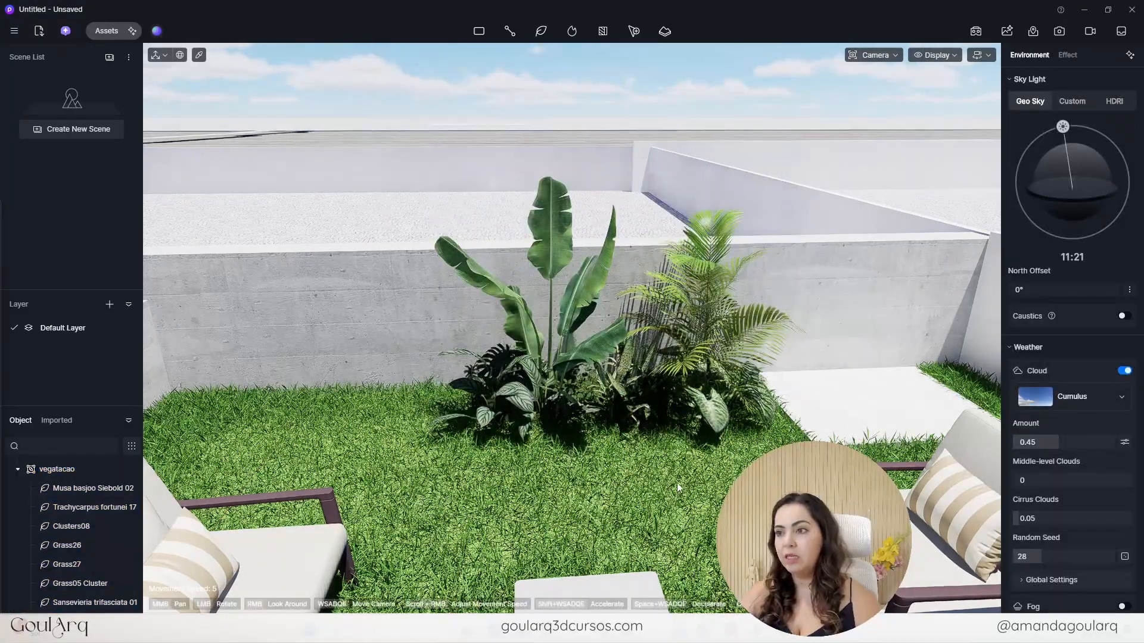
- Reselect the vegatacao group and try adjusting its placement with the transform gizmo
{"action": "left_click", "coordinate": [676, 482]}
{"action": "scroll", "coordinate": [556, 399], "scroll_direction": "down", "scroll_amount": 5}
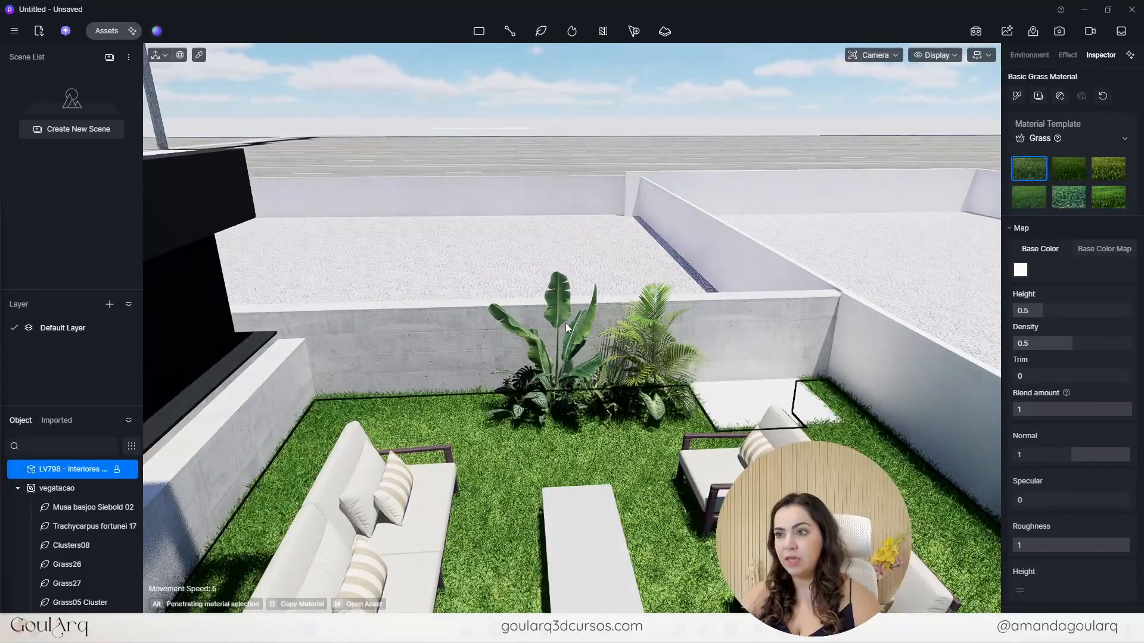
{"action": "left_click", "coordinate": [578, 347]}
{"action": "left_click", "coordinate": [578, 340]}
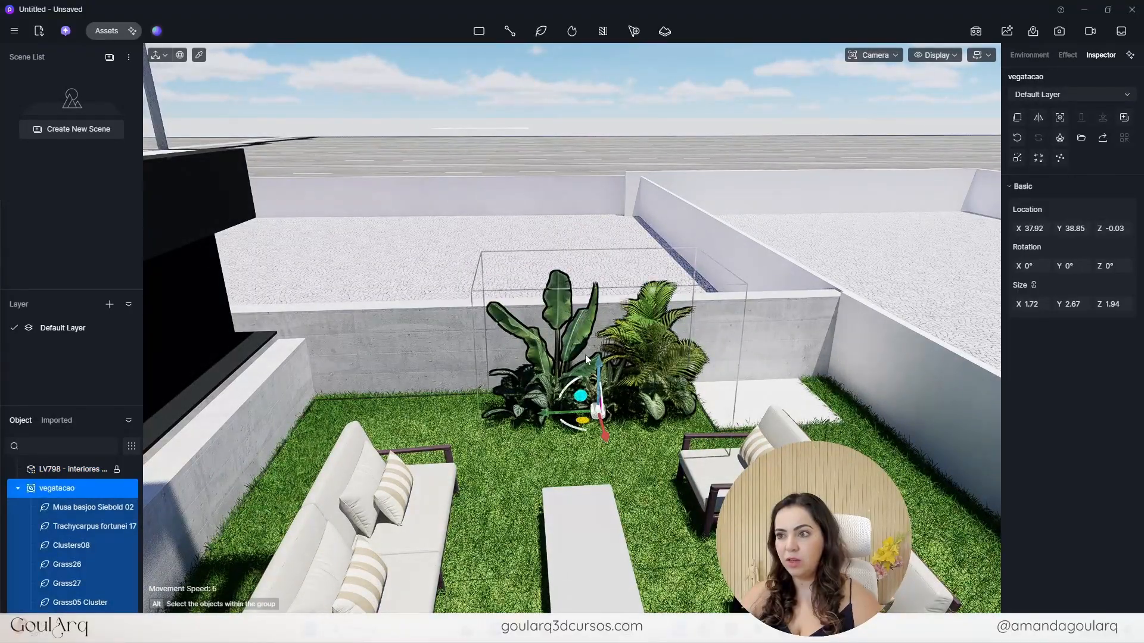
{"action": "scroll", "coordinate": [581, 363], "scroll_direction": "up", "scroll_amount": 3}
{"action": "right_click_drag", "start_coordinate": [574, 384], "coordinate": [702, 346]}
{"action": "middle_click_drag", "start_coordinate": [640, 379], "coordinate": [663, 359]}
{"action": "scroll", "coordinate": [487, 410], "scroll_direction": "up", "scroll_amount": 2}
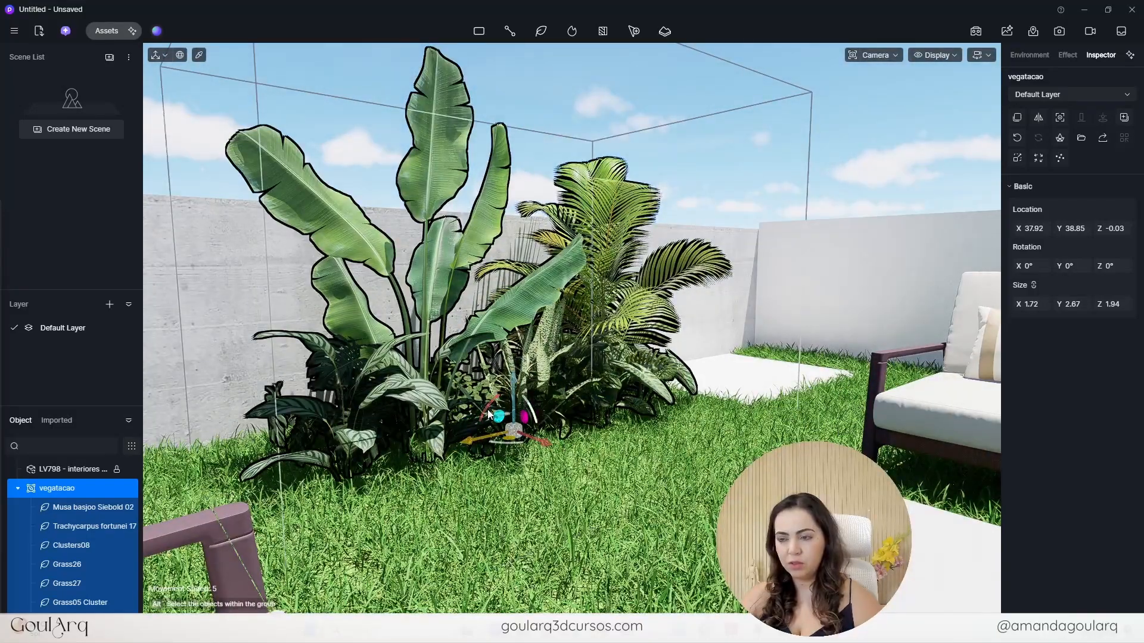
{"action": "left_click_drag", "start_coordinate": [491, 406], "coordinate": [475, 377]}
{"action": "left_click_drag", "start_coordinate": [534, 417], "coordinate": [485, 490]}
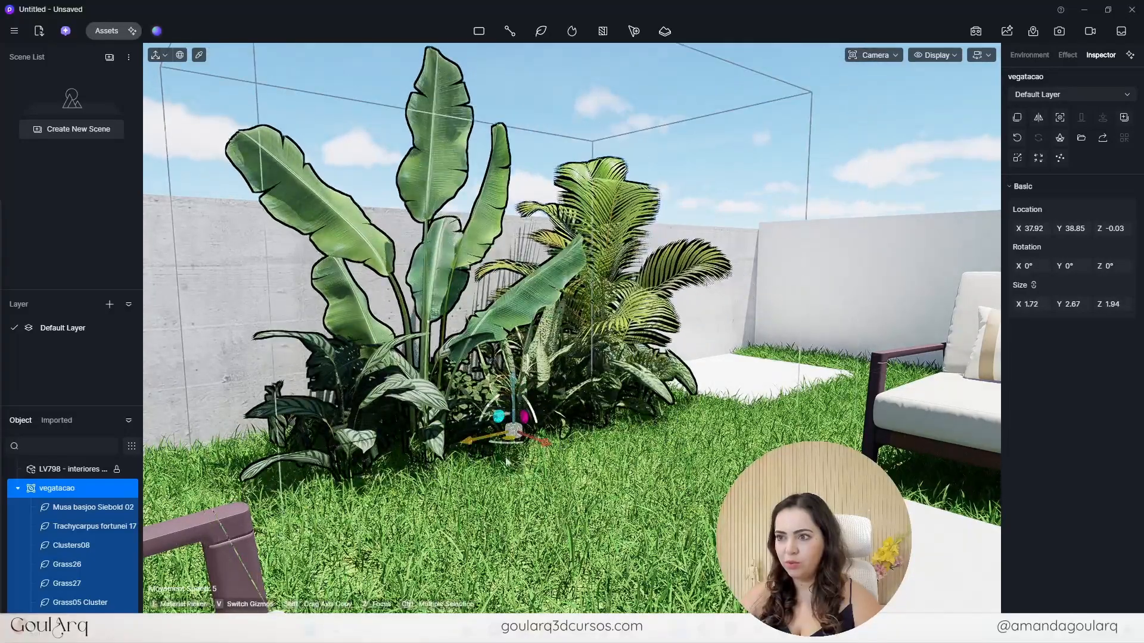
{"action": "left_click_drag", "start_coordinate": [511, 448], "coordinate": [499, 495]}
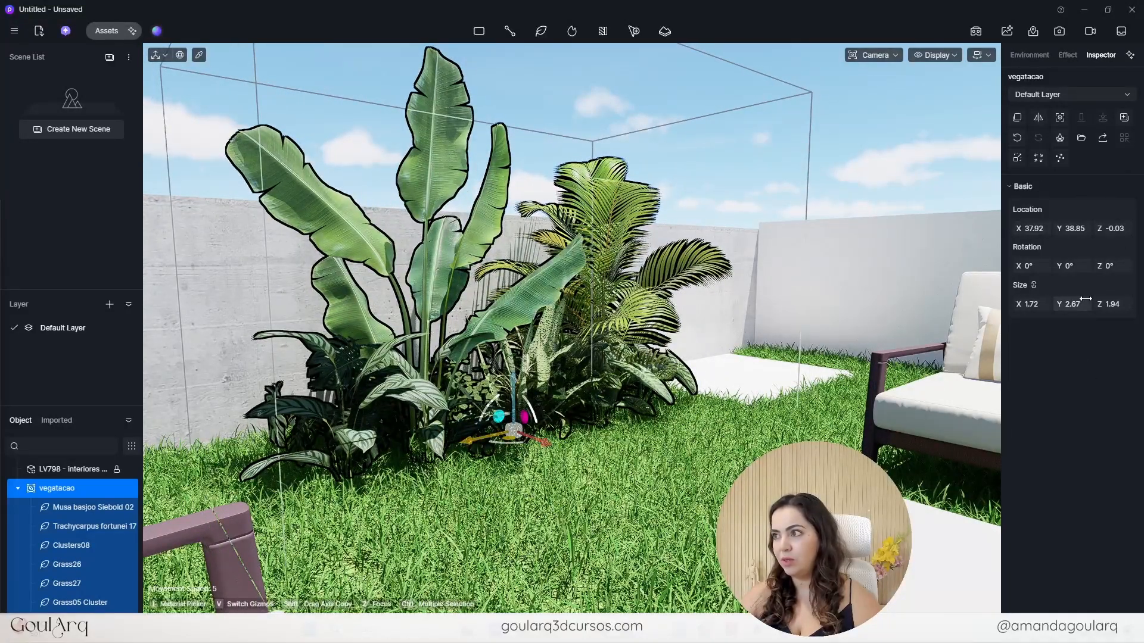
- Try rotating the vegatacao group to 45° about the Z axis
{"action": "left_click", "coordinate": [1112, 268]}
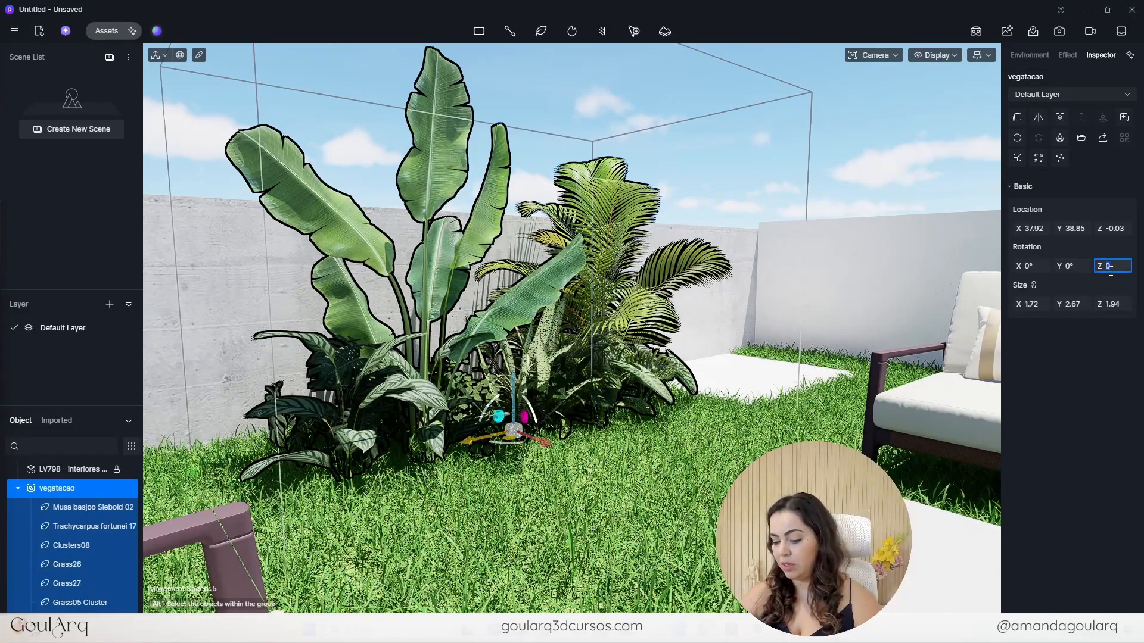
{"action": "key", "text": "Return"}
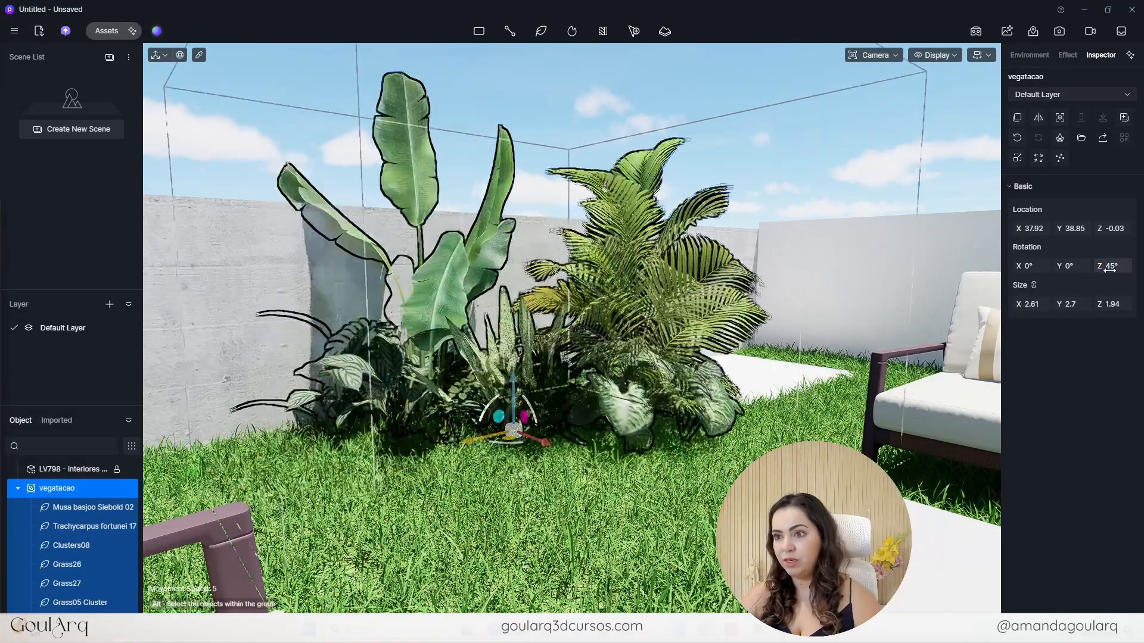
{"action": "key", "text": "Escape"}
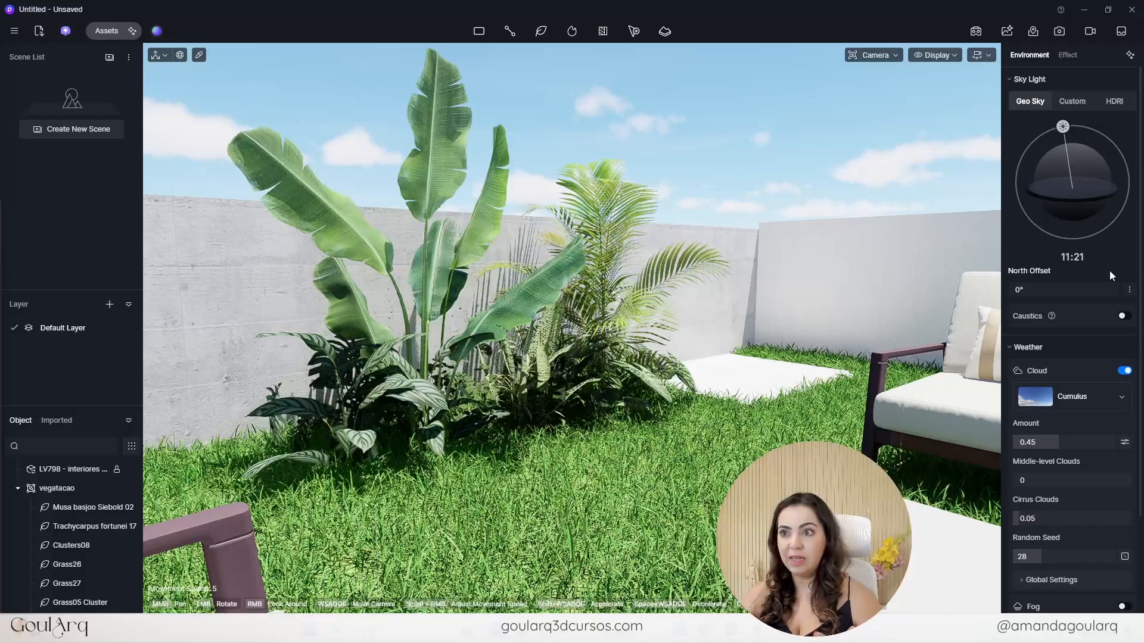
- Move the vegatacao group along the back wall to about Y 39.08
{"action": "scroll", "coordinate": [562, 468], "scroll_direction": "down", "scroll_amount": 3}
{"action": "middle_click_drag", "start_coordinate": [659, 427], "coordinate": [538, 545]}
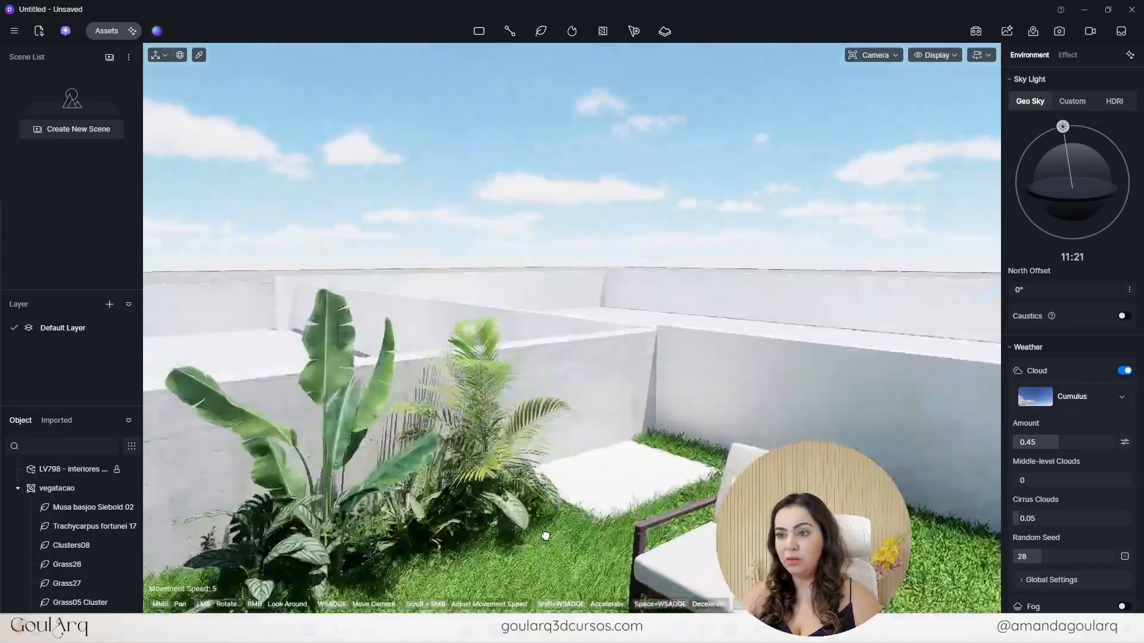
{"action": "right_click_drag", "start_coordinate": [726, 435], "coordinate": [550, 394]}
{"action": "scroll", "coordinate": [551, 393], "scroll_direction": "down", "scroll_amount": 2}
{"action": "scroll", "coordinate": [550, 393], "scroll_direction": "down", "scroll_amount": 4}
{"action": "scroll", "coordinate": [886, 459], "scroll_direction": "up", "scroll_amount": 3}
{"action": "left_click", "coordinate": [886, 460]}
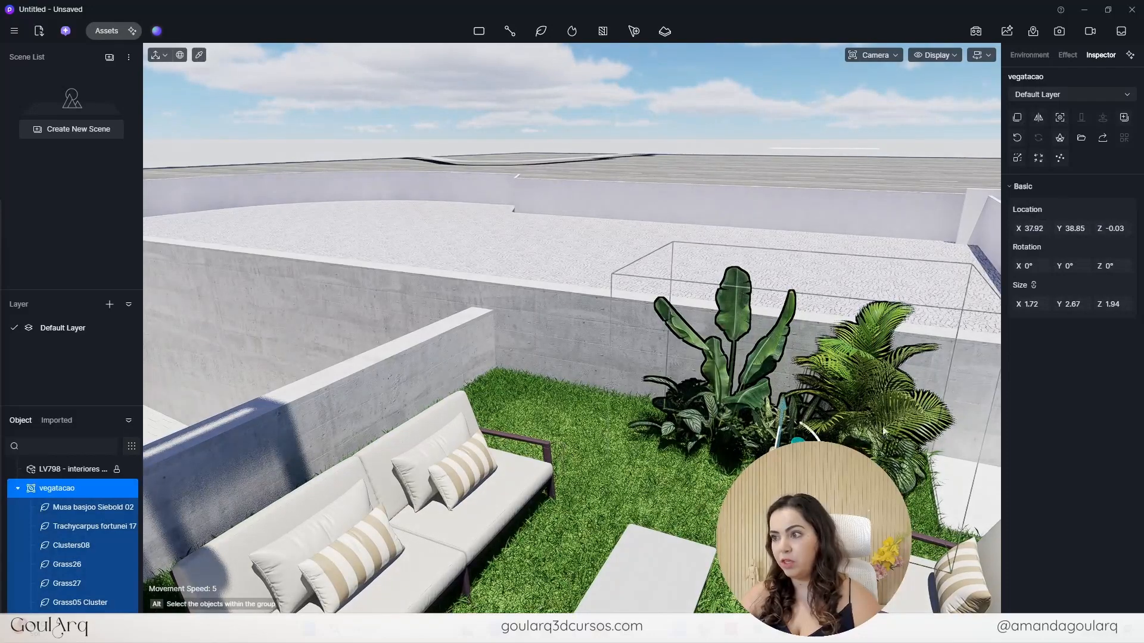
{"action": "left_click_drag", "start_coordinate": [833, 485], "coordinate": [861, 491]}
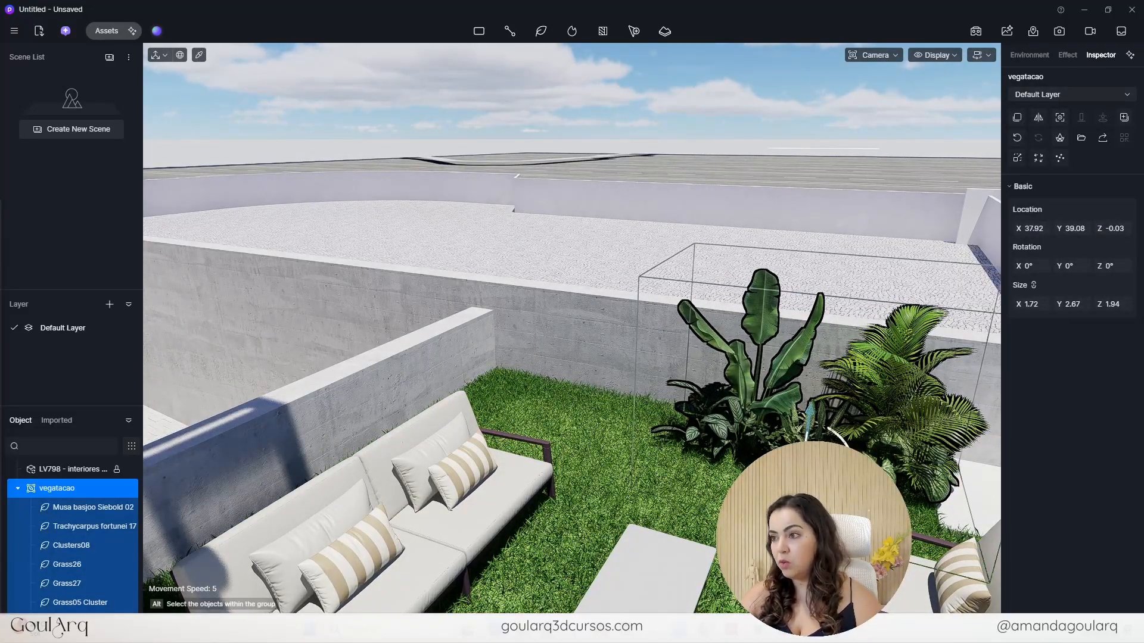
- Place a copy of the vegatacao group along the back wall behind the sofa, at about Y 36.87
{"action": "left_click_drag", "start_coordinate": [860, 490], "coordinate": [636, 419]}
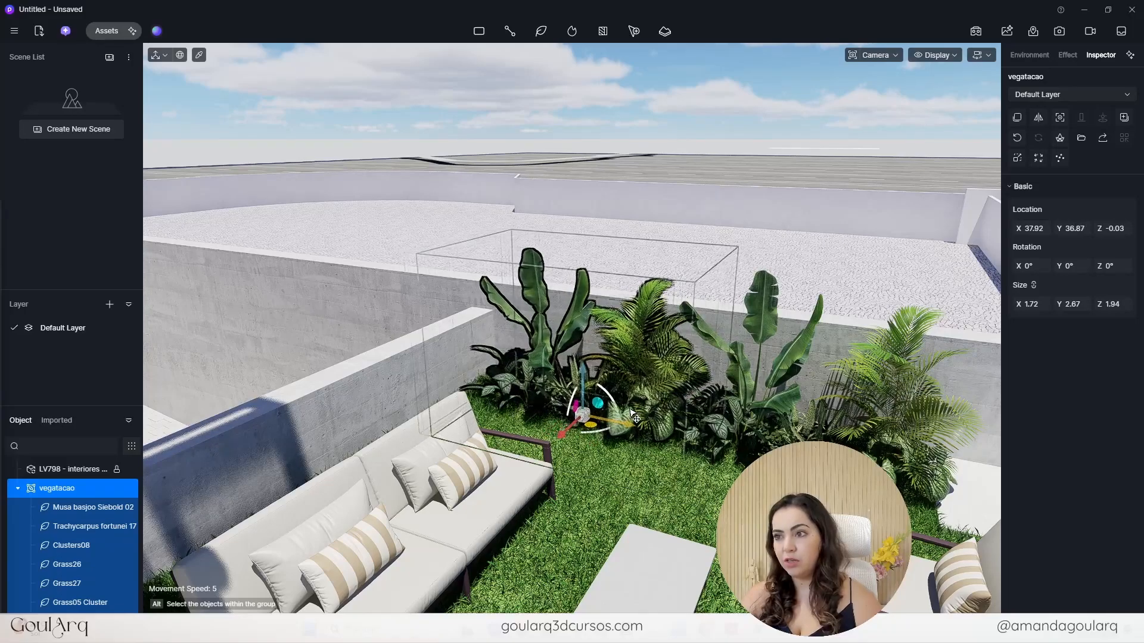
{"action": "left_click", "coordinate": [725, 246]}
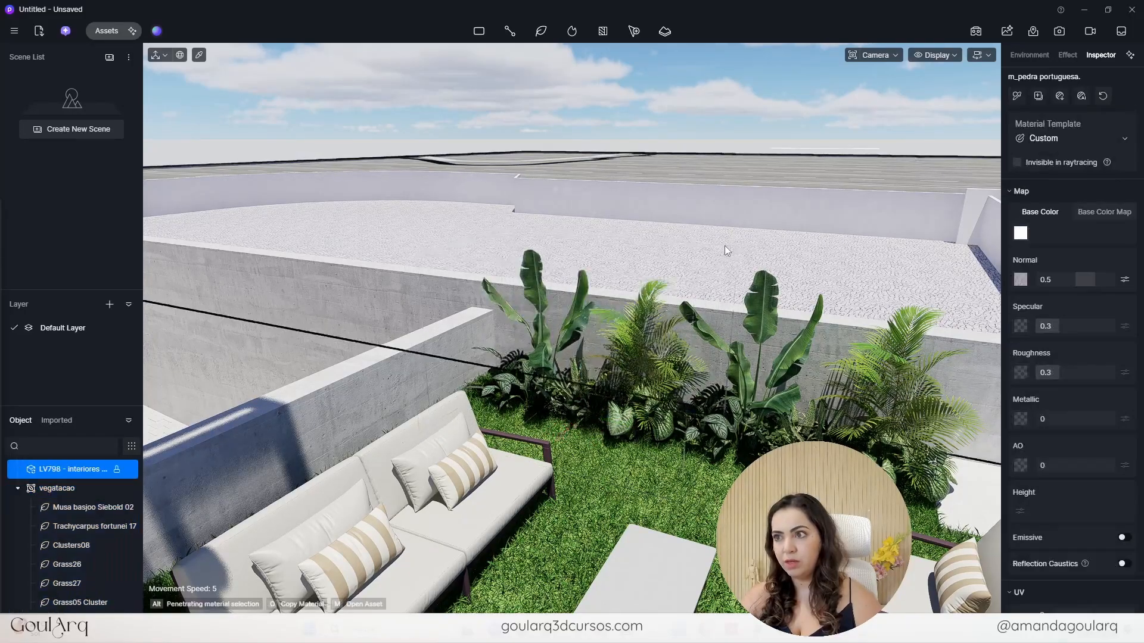
{"action": "scroll", "coordinate": [723, 268], "scroll_direction": "down", "scroll_amount": 6}
{"action": "scroll", "coordinate": [834, 301], "scroll_direction": "up", "scroll_amount": 4}
{"action": "scroll", "coordinate": [876, 324], "scroll_direction": "up", "scroll_amount": 4}
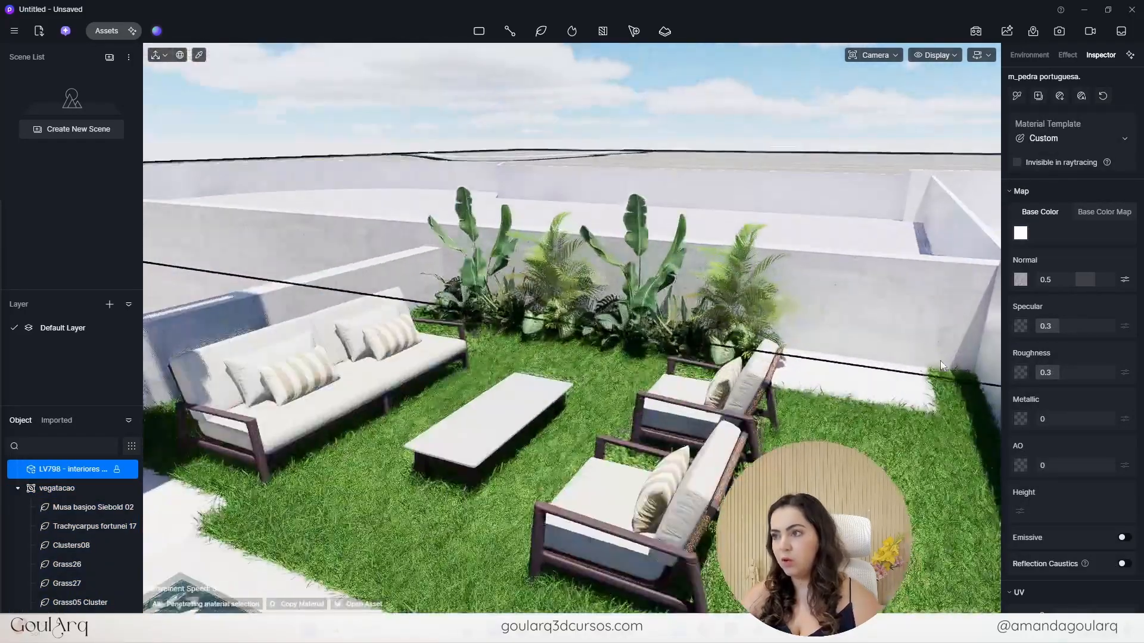
{"action": "left_click", "coordinate": [978, 288]}
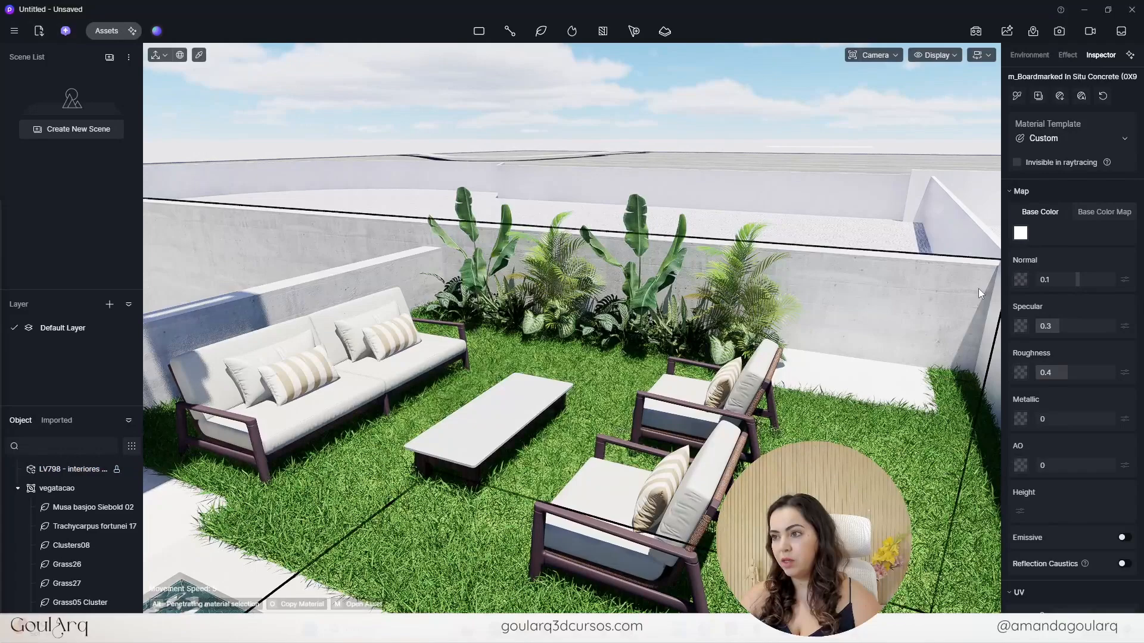
- Place another copy of the original vegatacao group behind the armchairs, at about Y 40.89
{"action": "scroll", "coordinate": [644, 369], "scroll_direction": "up", "scroll_amount": 4}
{"action": "left_click", "coordinate": [617, 379]}
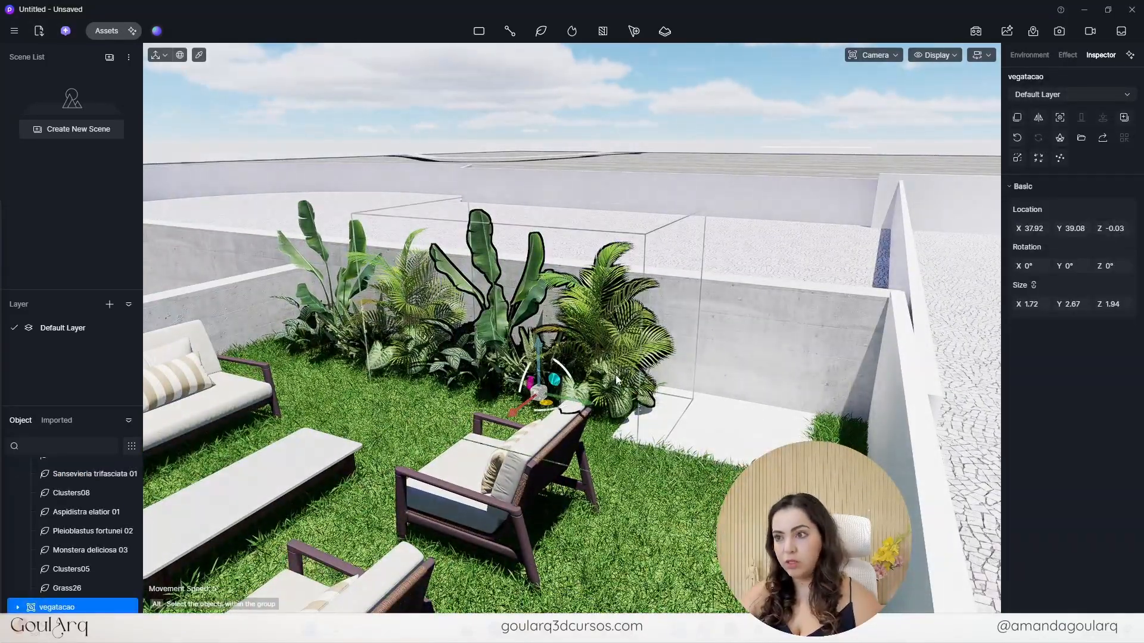
{"action": "left_click_drag", "start_coordinate": [585, 402], "coordinate": [789, 444]}
{"action": "scroll", "coordinate": [789, 444], "scroll_direction": "down", "scroll_amount": 2}
{"action": "right_click_drag", "start_coordinate": [788, 444], "coordinate": [801, 370]}
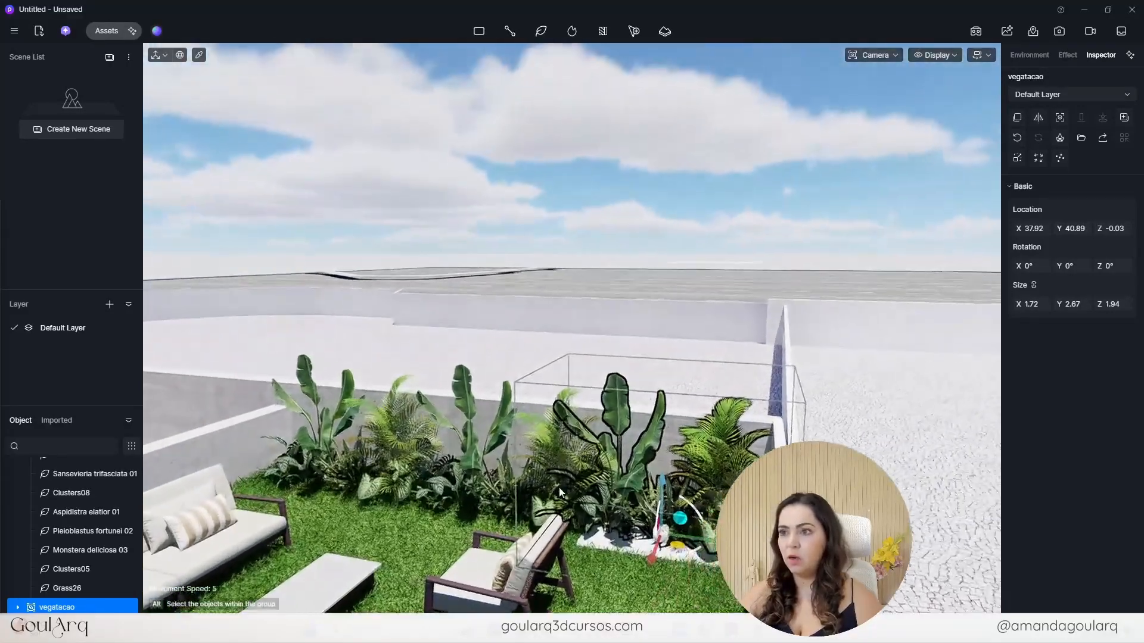
{"action": "middle_click_drag", "start_coordinate": [559, 488], "coordinate": [717, 382]}
{"action": "scroll", "coordinate": [705, 355], "scroll_direction": "down", "scroll_amount": 5}
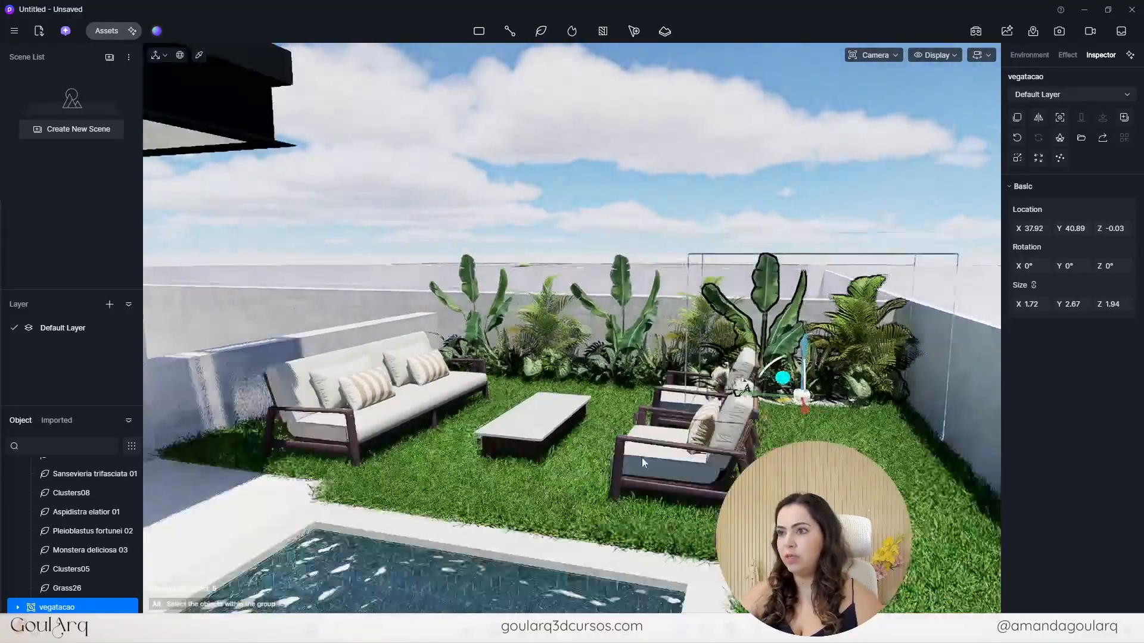
{"action": "middle_click_drag", "start_coordinate": [644, 454], "coordinate": [545, 451]}
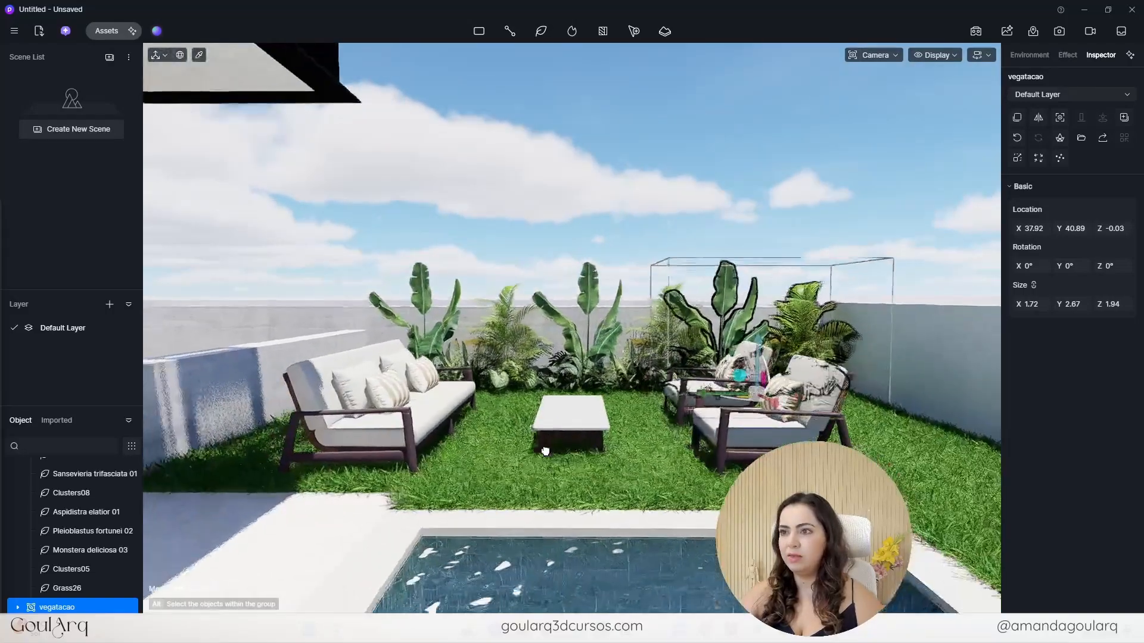
{"action": "left_click", "coordinate": [631, 226]}
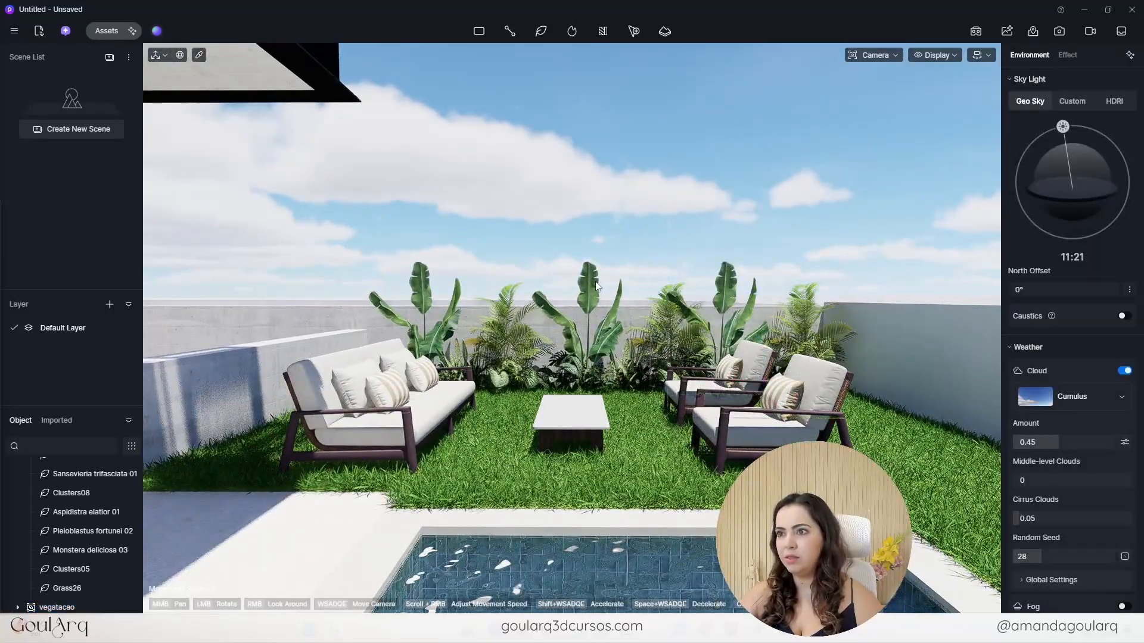
- Shift all three vegatacao groups together along the back wall, bringing the one behind the sofa to about Y 36.57
{"action": "left_click", "coordinate": [727, 288]}
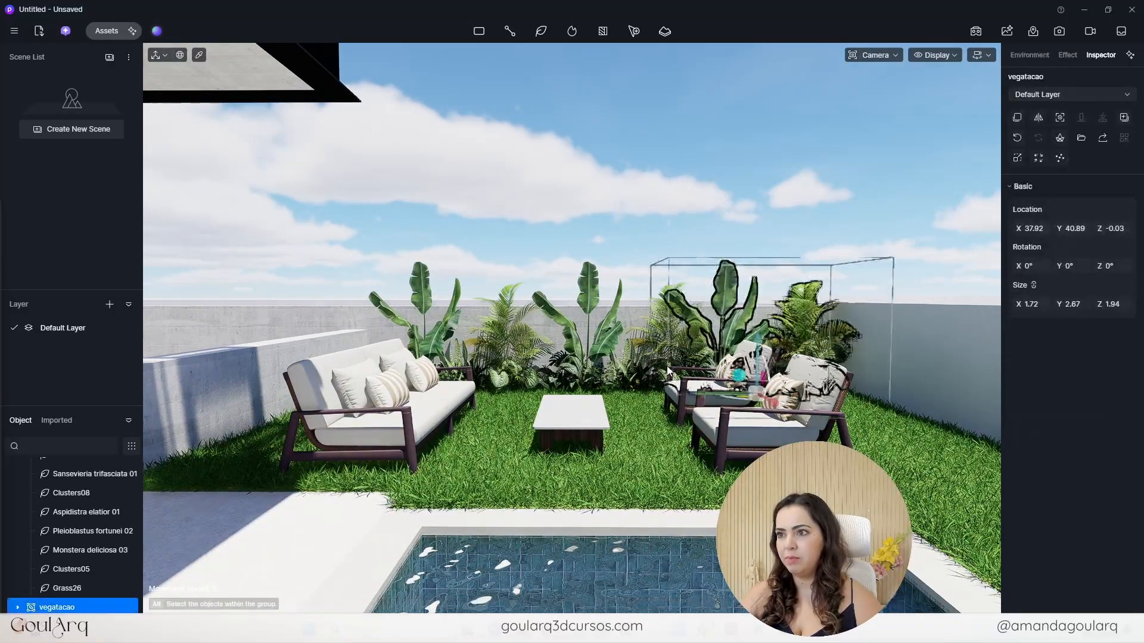
{"action": "left_click_drag", "start_coordinate": [691, 393], "coordinate": [688, 393]}
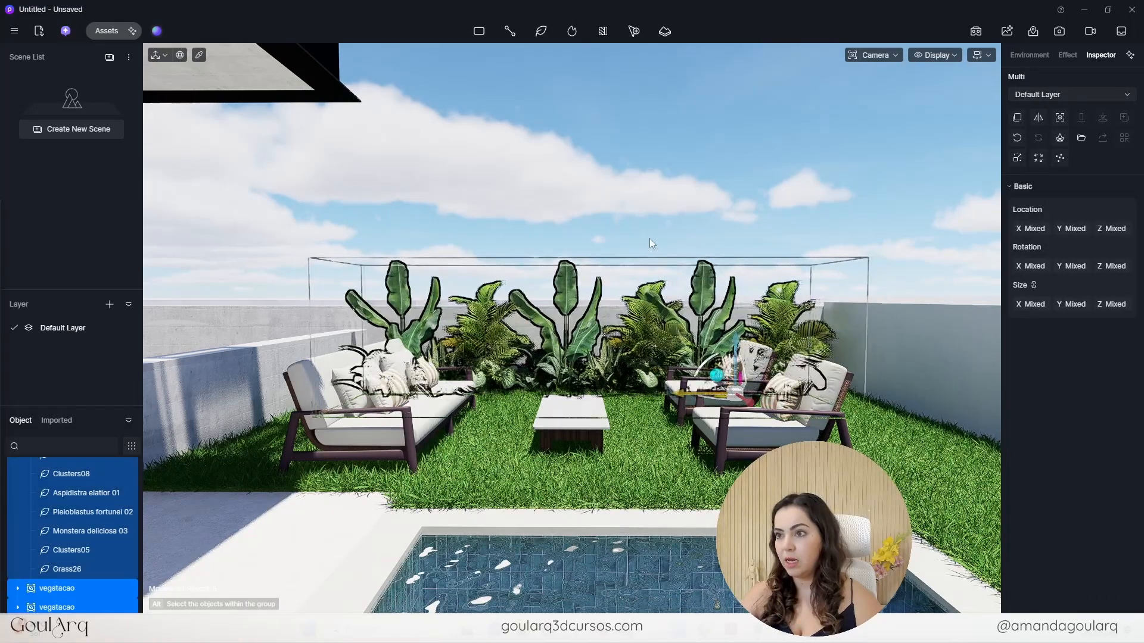
{"action": "left_click", "coordinate": [646, 241]}
{"action": "left_click", "coordinate": [405, 294]}
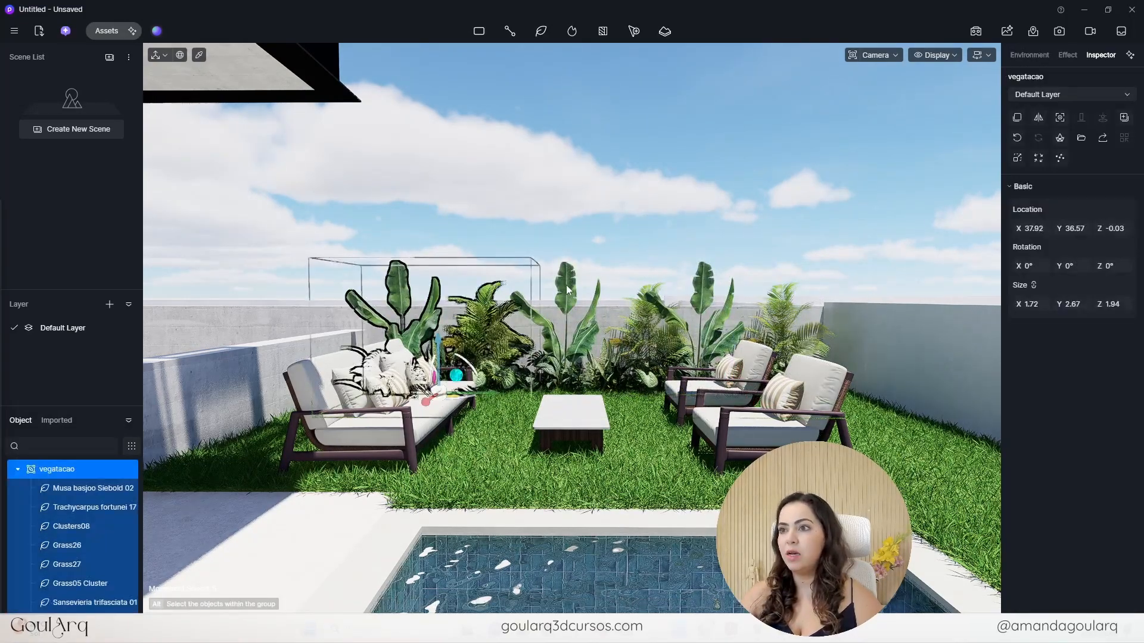
{"action": "left_click", "coordinate": [650, 217]}
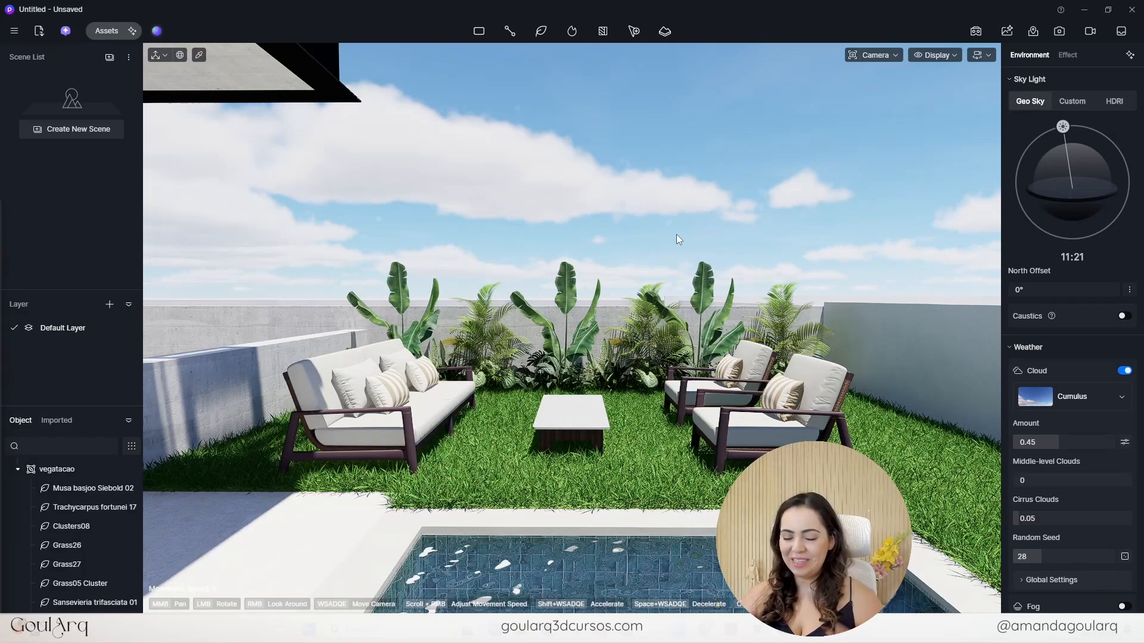
- Select all three vegatacao groups and randomise their rotation until the plant clusters look different from each other
{"action": "left_click", "coordinate": [702, 288]}
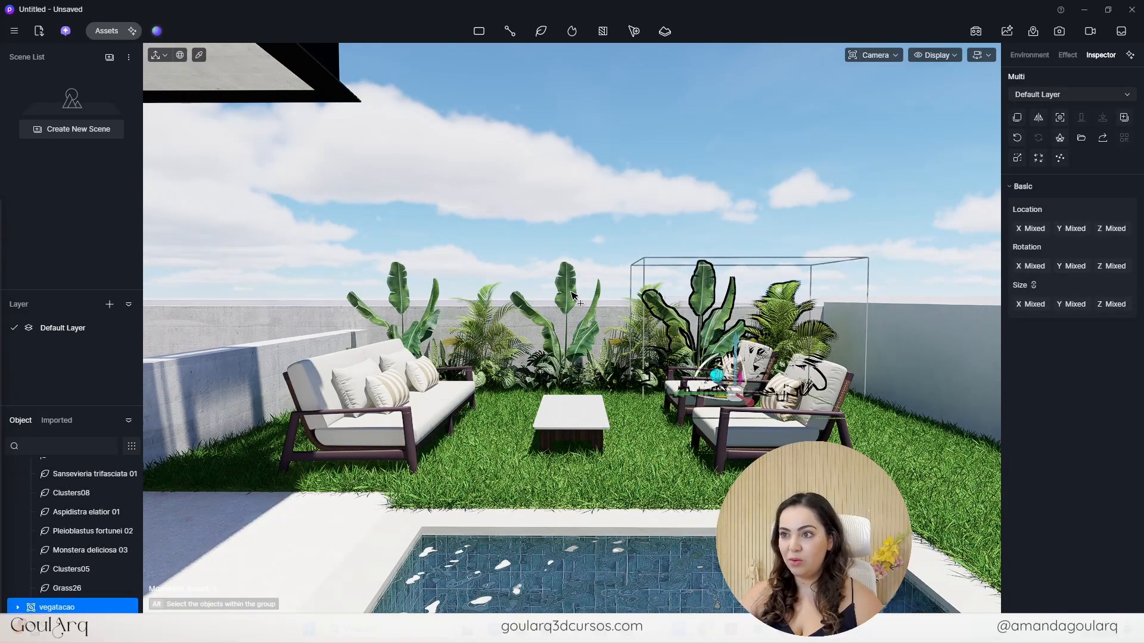
{"action": "left_click", "coordinate": [571, 295], "text": "ctrl"}
{"action": "left_click", "coordinate": [402, 285], "text": "ctrl"}
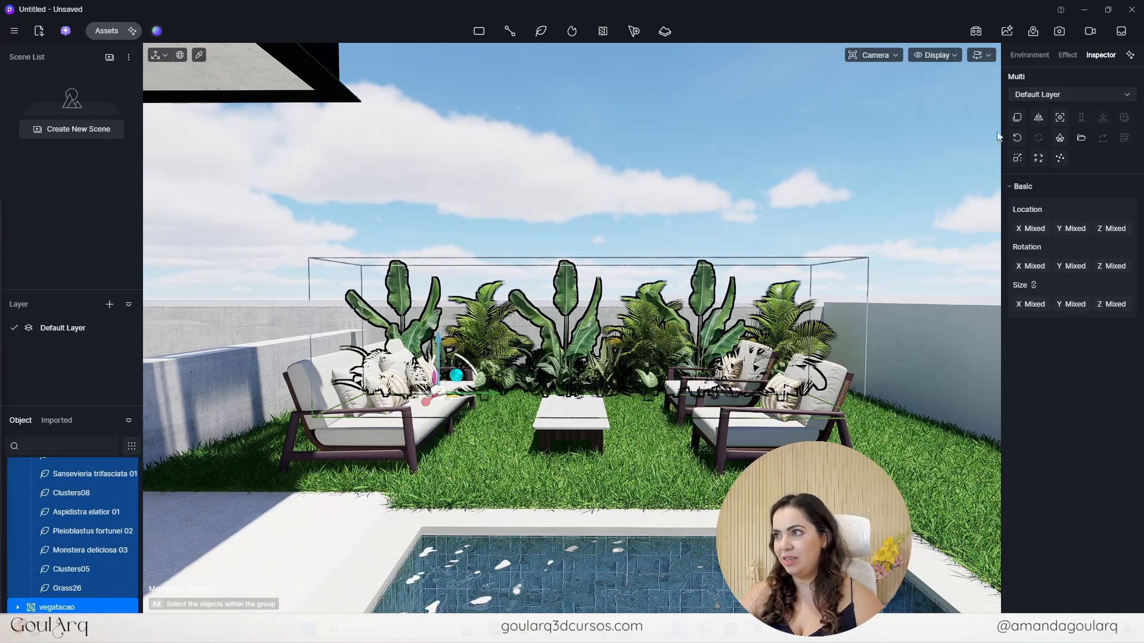
{"action": "left_click", "coordinate": [1039, 159]}
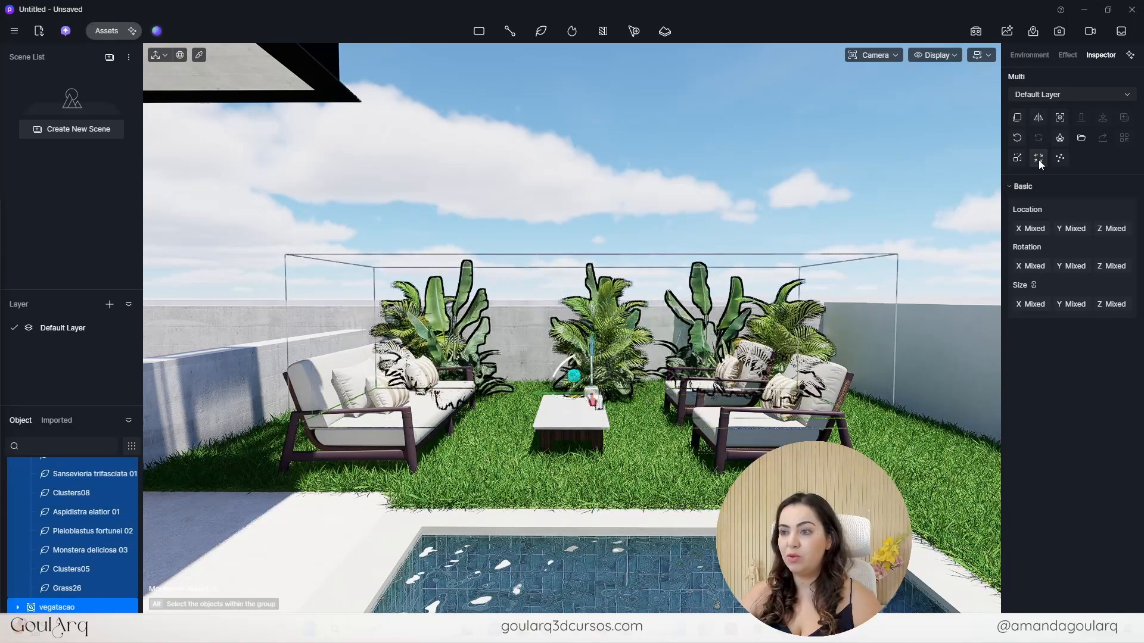
{"action": "left_click", "coordinate": [1038, 159]}
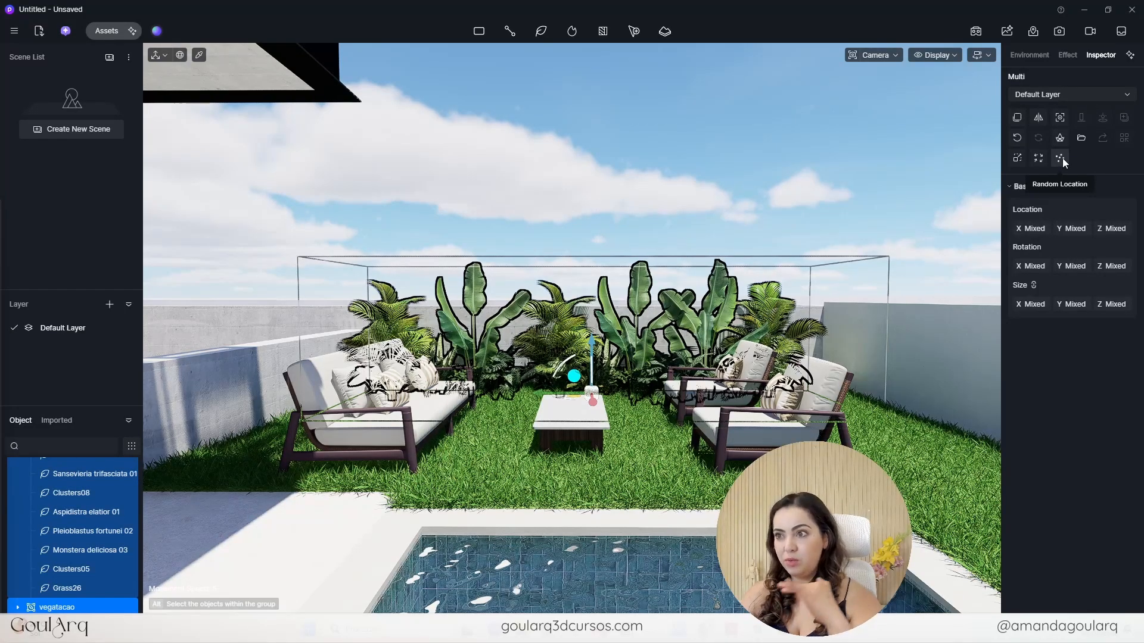
- Try Random Location repeatedly on the three selected vegatacao groups
{"action": "left_click", "coordinate": [1061, 158]}
{"action": "left_click", "coordinate": [1061, 158]}
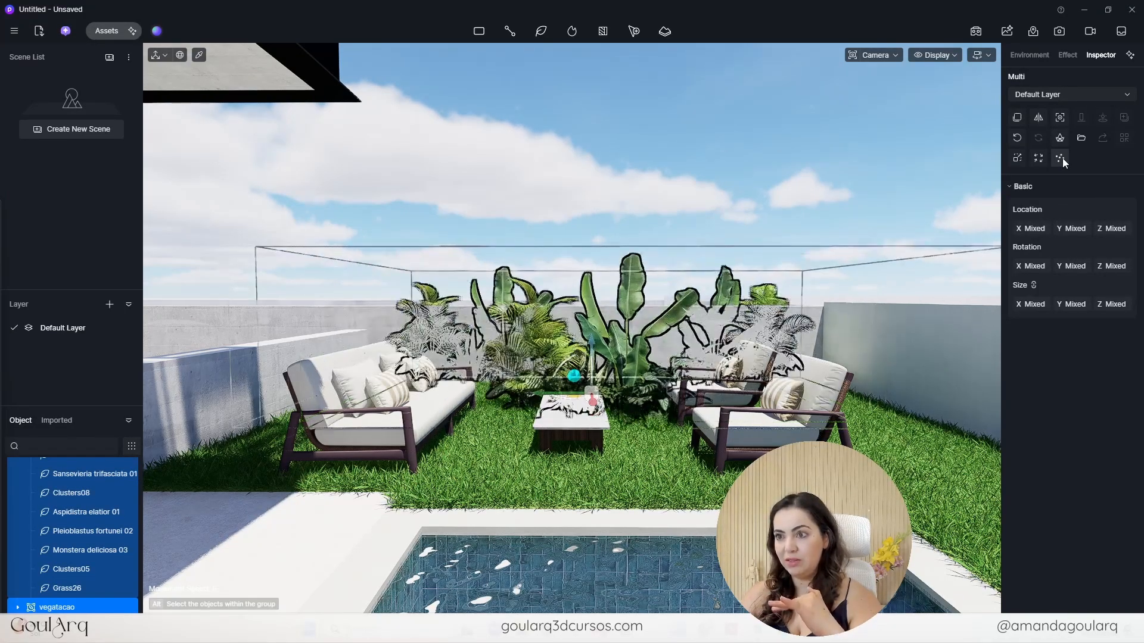
{"action": "left_click", "coordinate": [1061, 158]}
{"action": "left_click", "coordinate": [1061, 158]}
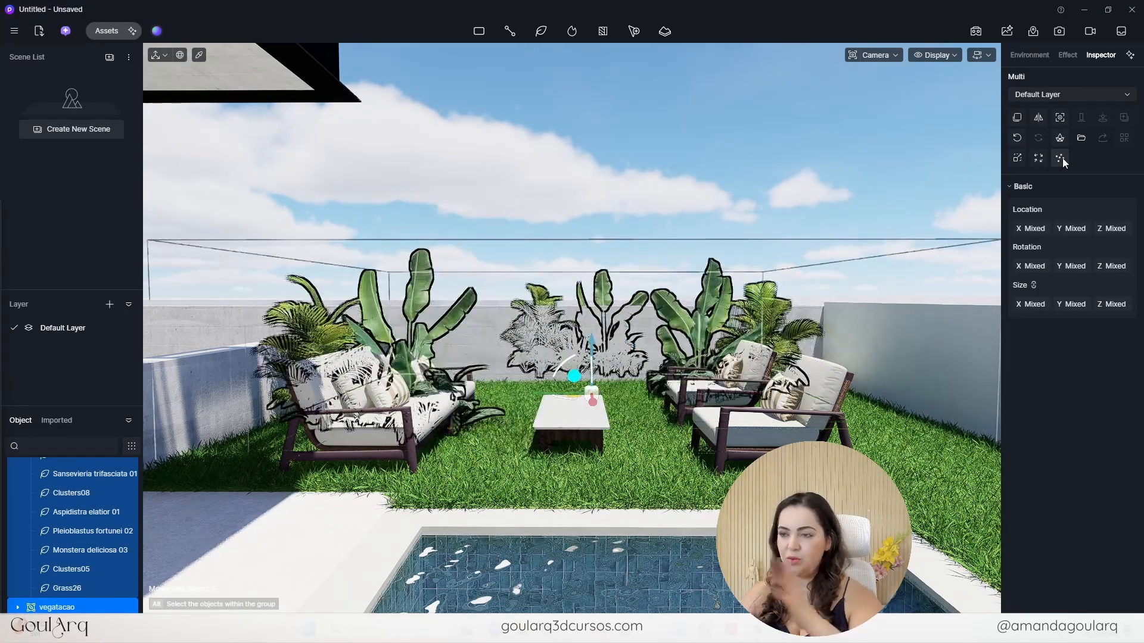
{"action": "left_click", "coordinate": [1061, 157]}
{"action": "left_click", "coordinate": [1061, 158]}
{"action": "key", "text": "Escape"}
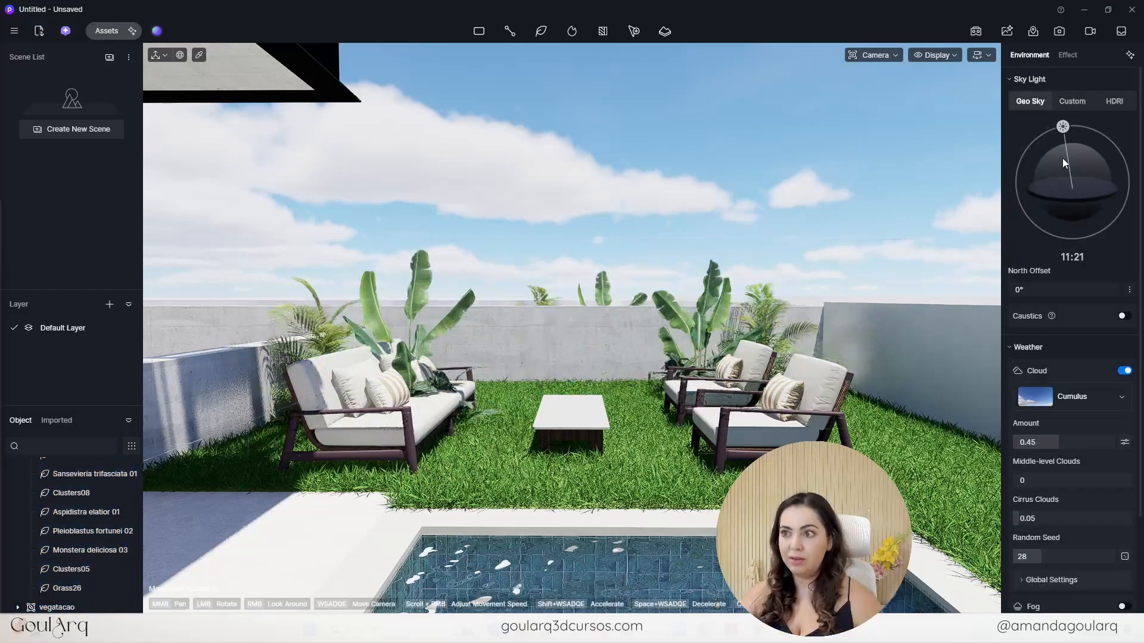
- Undo the random location changes, keeping the randomised rotation of the vegatacao groups
{"action": "key", "text": "ctrl+z"}
{"action": "key", "text": "ctrl+z"}
{"action": "key", "text": "ctrl+z"}
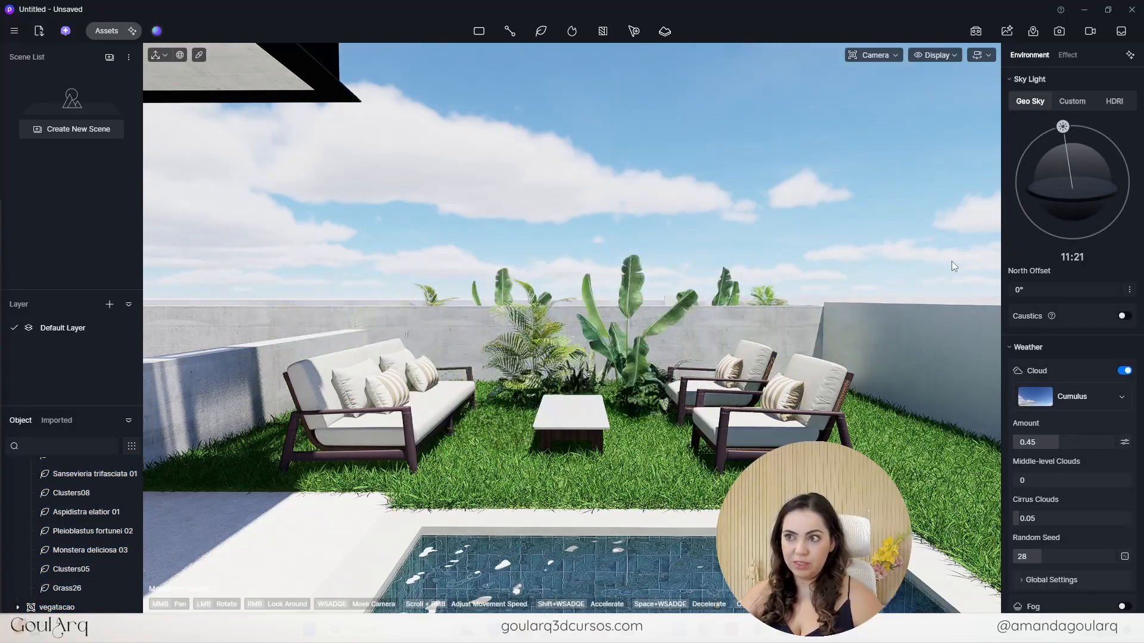
{"action": "key", "text": "ctrl+z"}
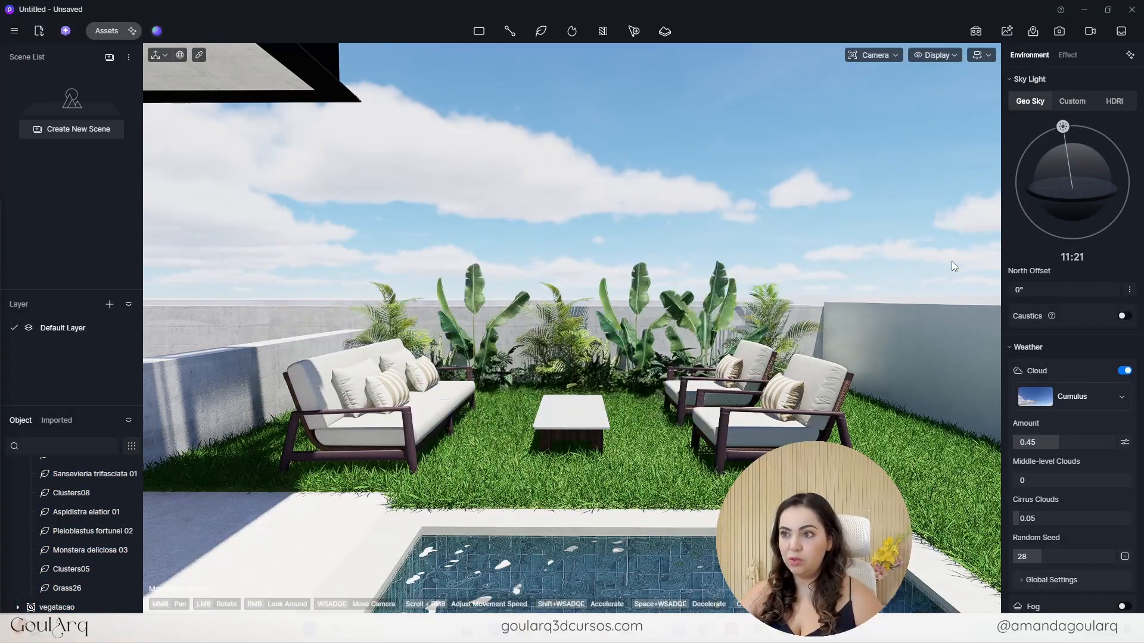
- Reselect the three vegatacao groups and randomise their scale several times to vary the plant heights along the back wall
{"action": "left_click", "coordinate": [709, 331]}
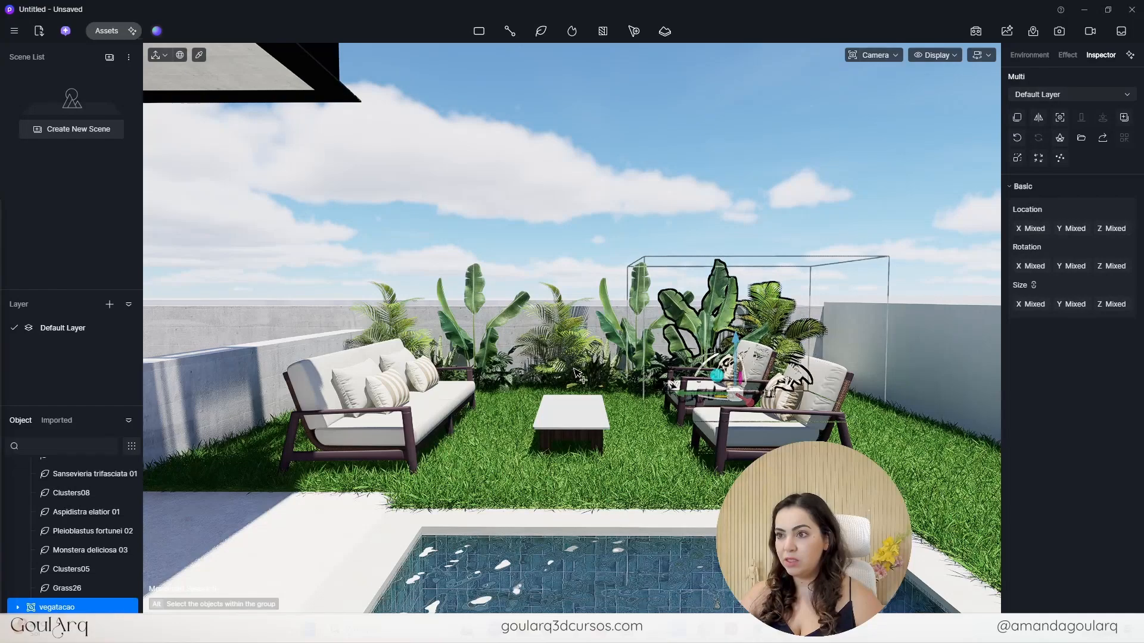
{"action": "left_click", "coordinate": [489, 357]}
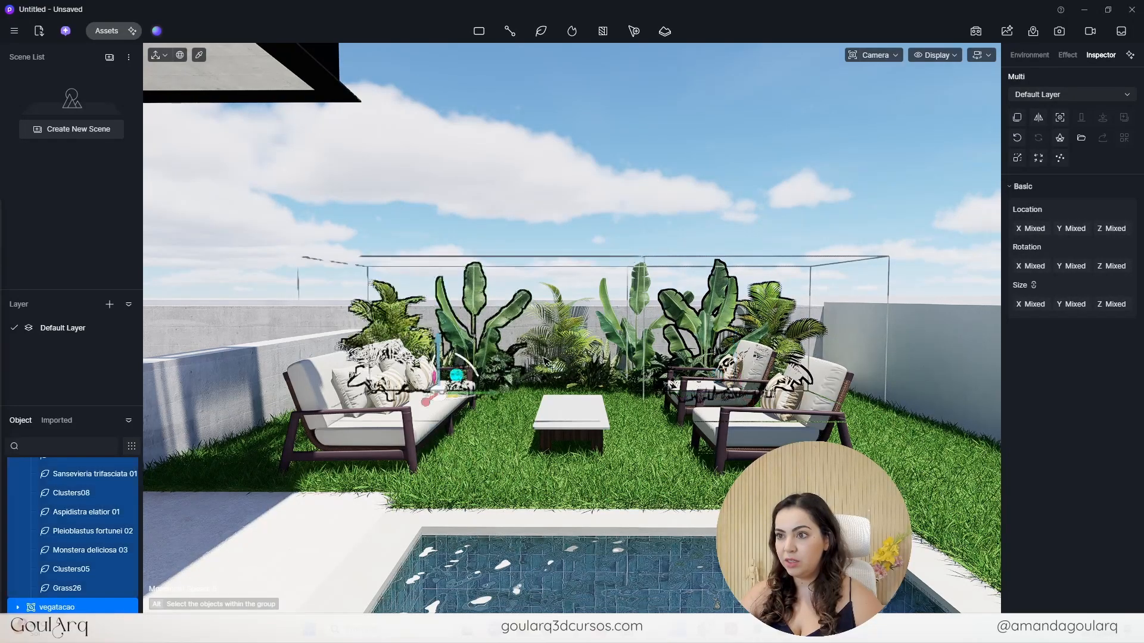
{"action": "left_click", "coordinate": [570, 335], "text": "ctrl"}
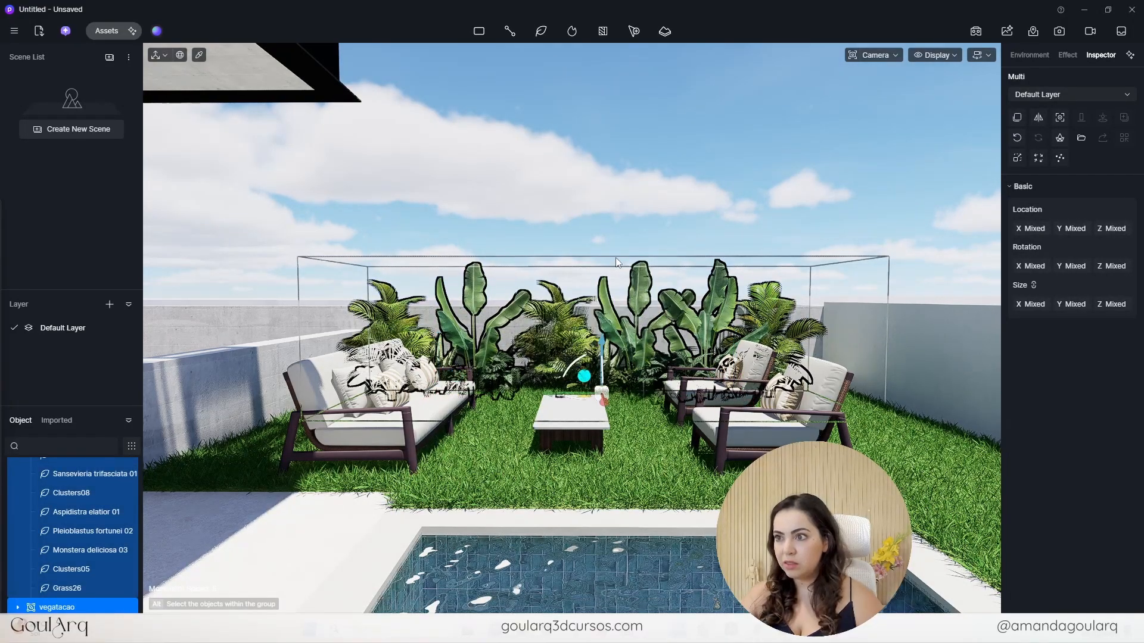
{"action": "left_click", "coordinate": [1016, 159]}
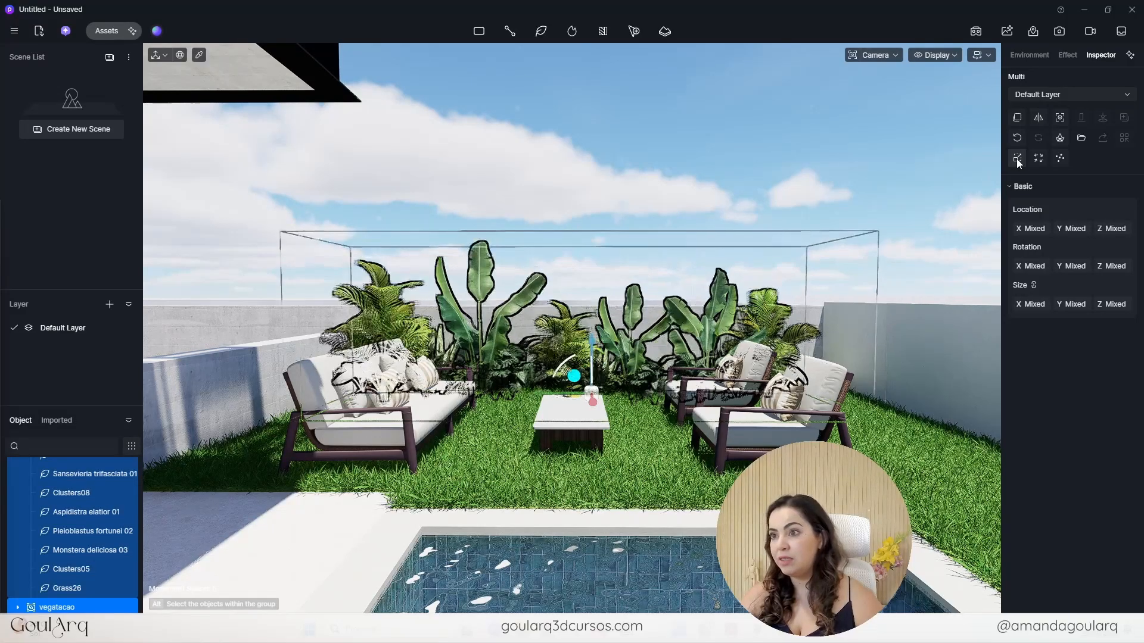
{"action": "left_click", "coordinate": [1016, 158]}
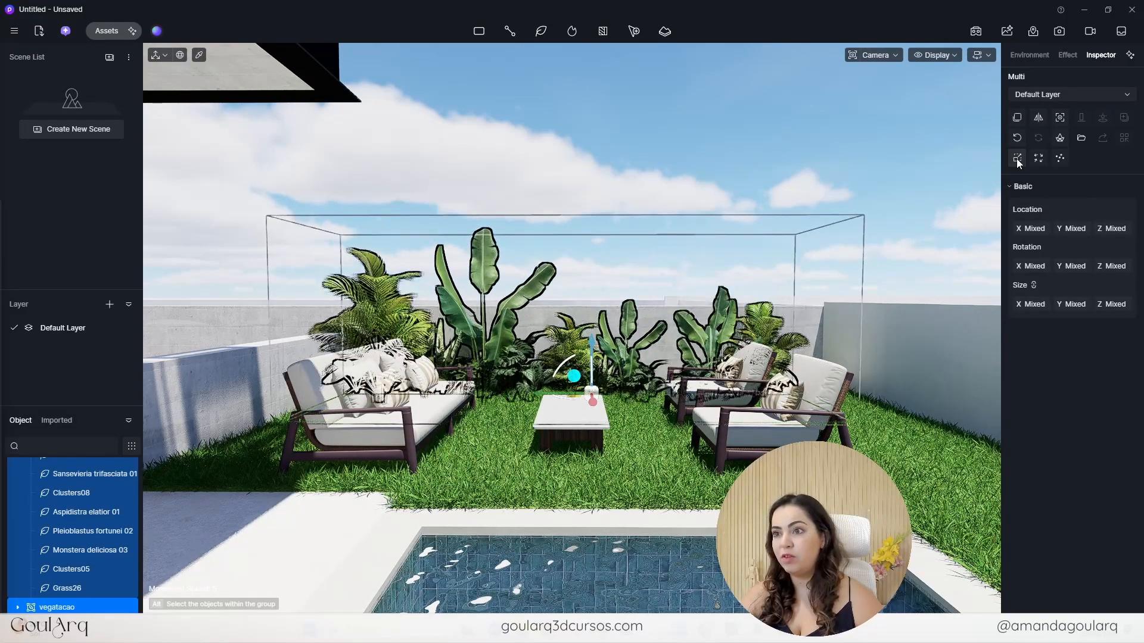
{"action": "left_click", "coordinate": [1016, 158]}
{"action": "left_click", "coordinate": [1017, 159]}
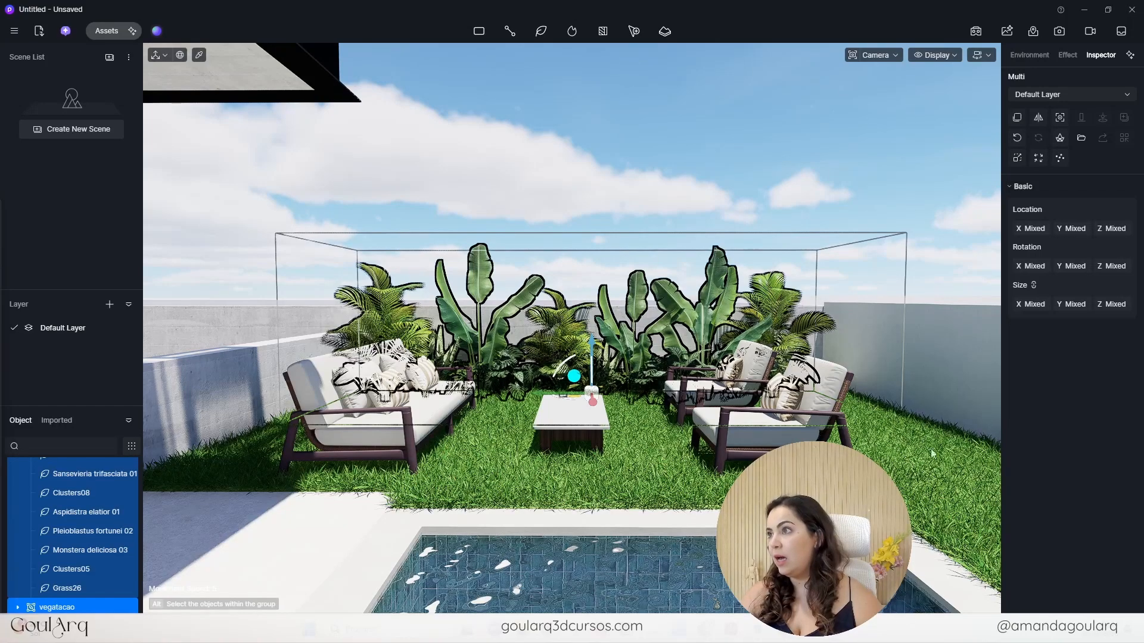
{"action": "key", "text": "ctrl+g"}
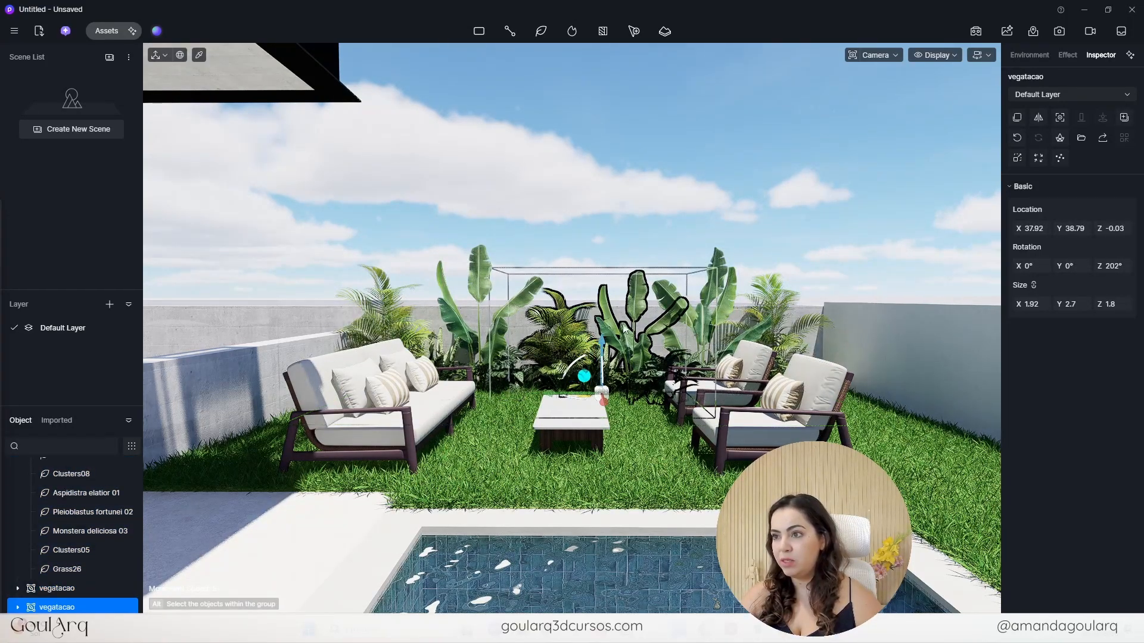
- Copy the vegatacao group behind the armchairs twice along the back wall, placing the second copy behind the sofa at about Y 37.16
{"action": "left_click", "coordinate": [703, 317]}
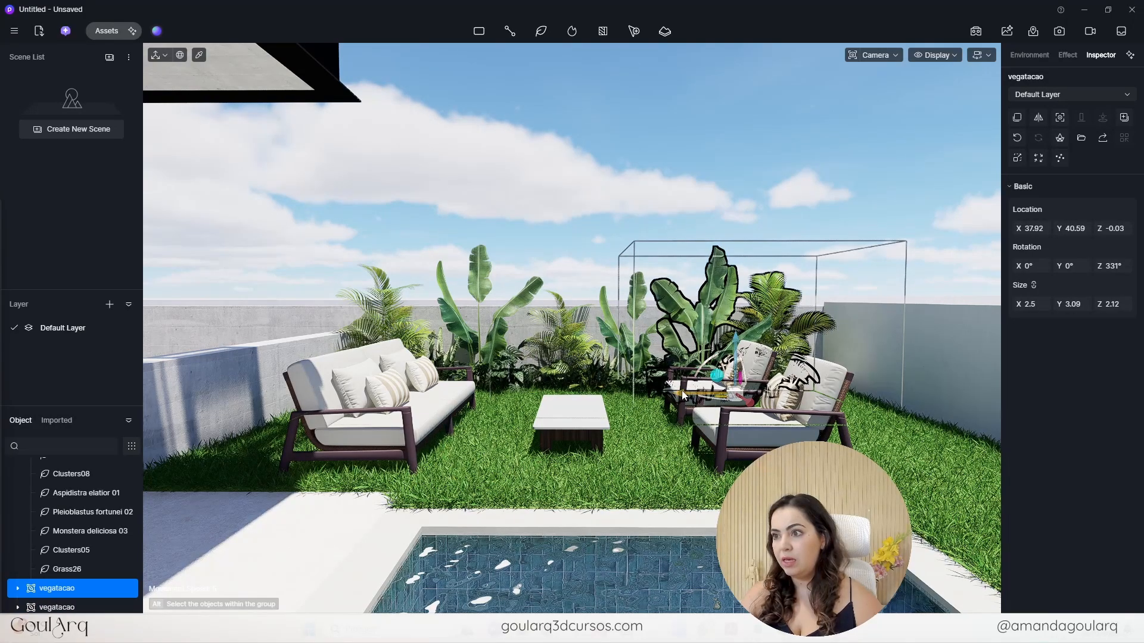
{"action": "left_click_drag", "start_coordinate": [681, 388], "coordinate": [585, 396]}
{"action": "left_click_drag", "start_coordinate": [510, 395], "coordinate": [435, 394]}
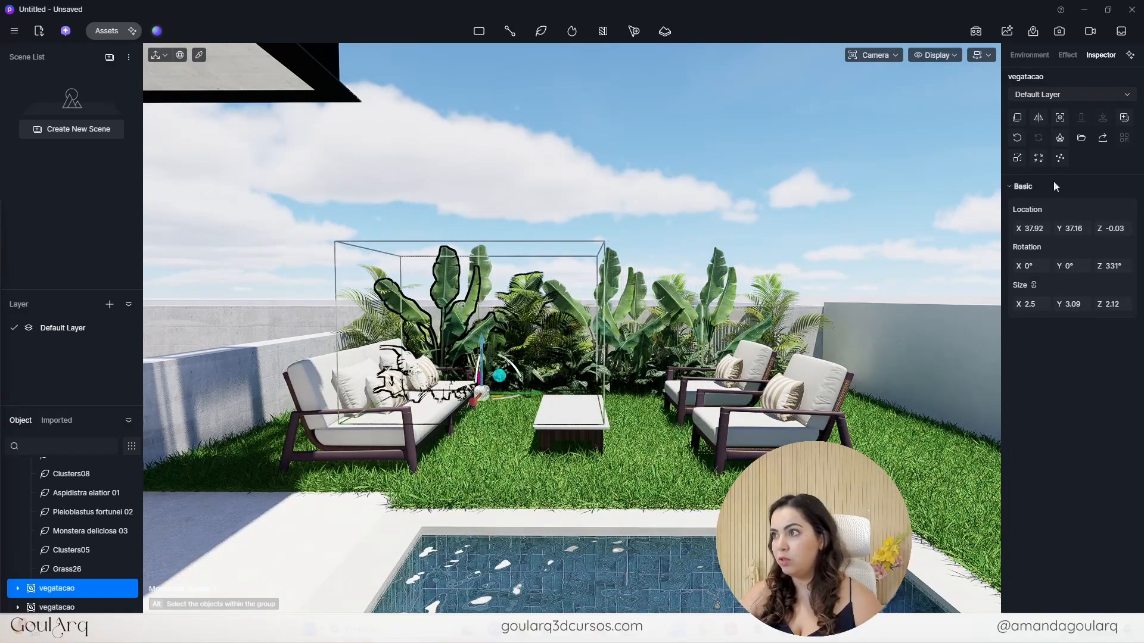
- Randomise the scale of the new vegatacao copy behind the sofa twice and set its Z size to 1
{"action": "left_click", "coordinate": [1023, 162]}
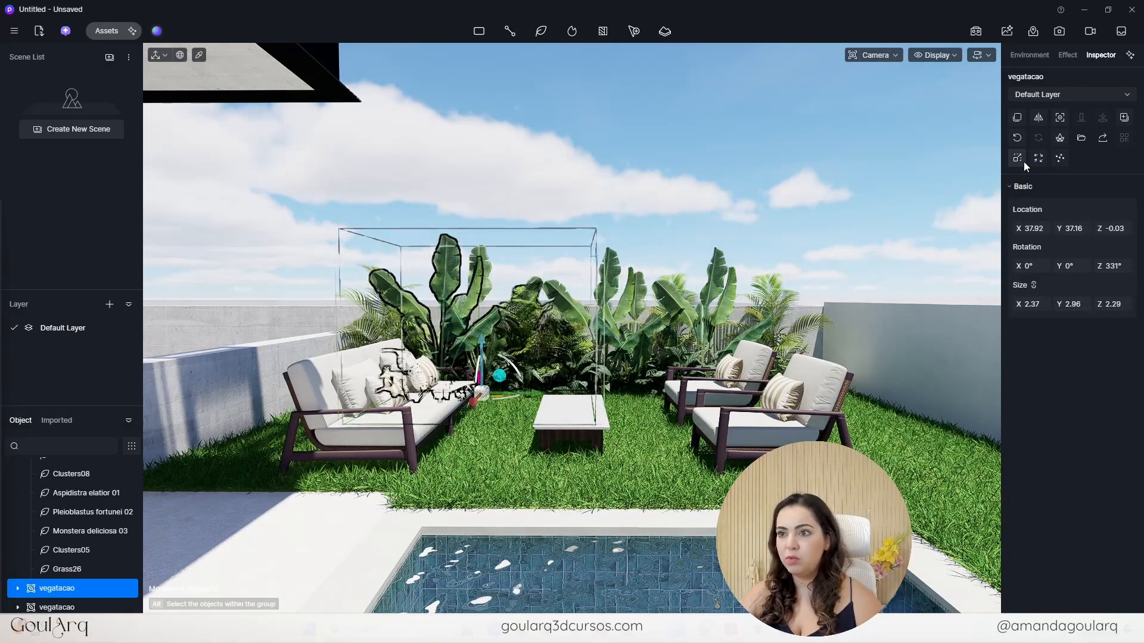
{"action": "left_click", "coordinate": [1023, 162]}
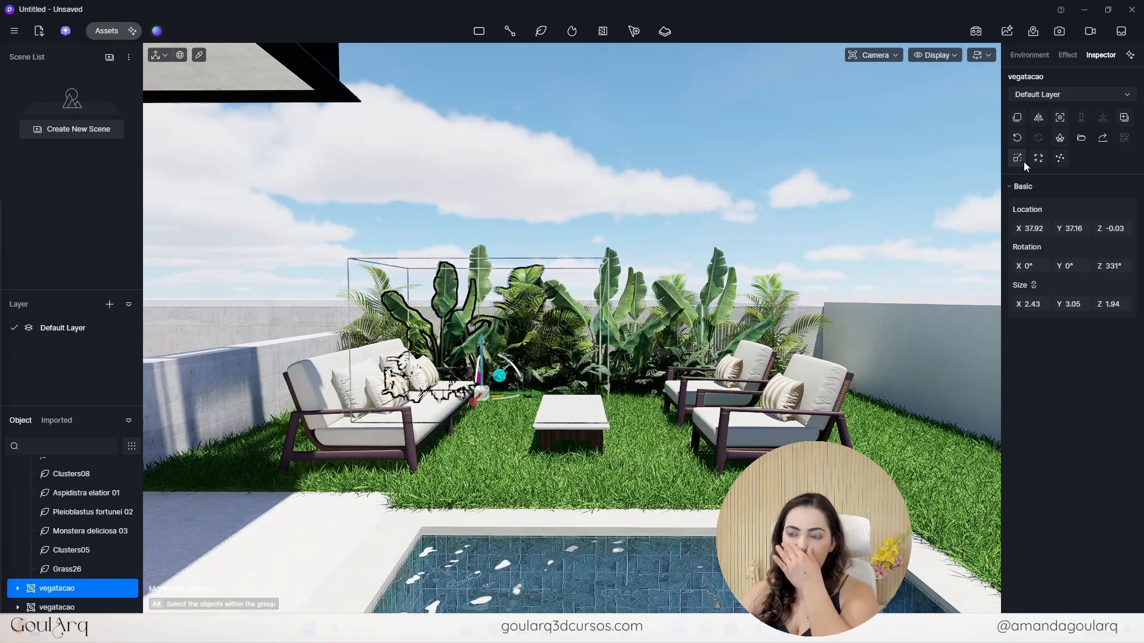
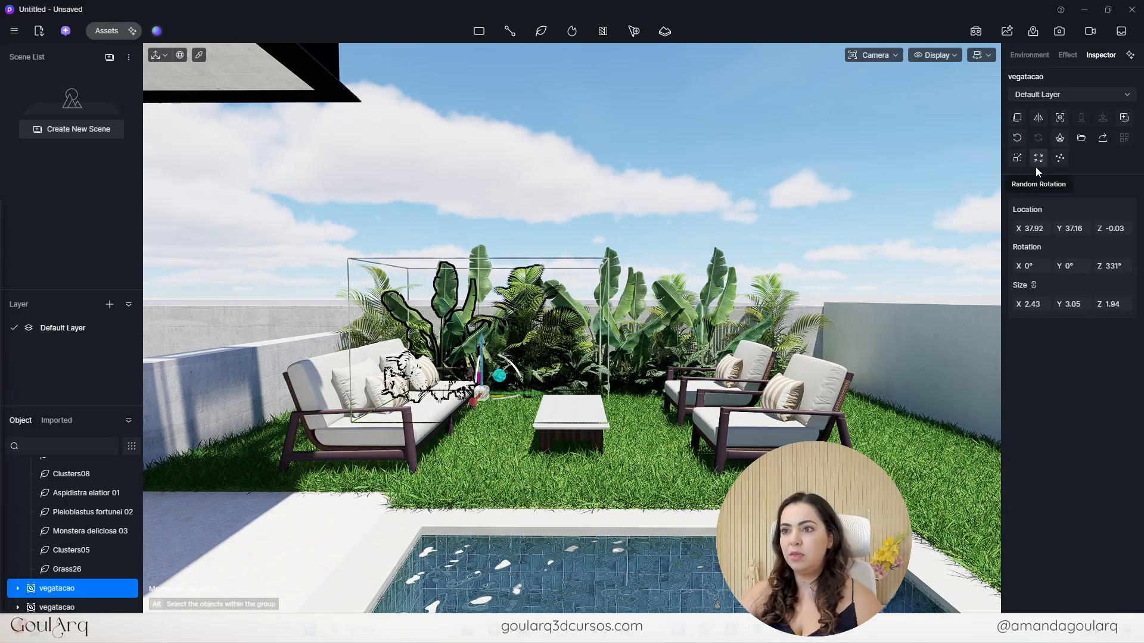
{"action": "scroll", "coordinate": [542, 292], "scroll_direction": "up", "scroll_amount": 4}
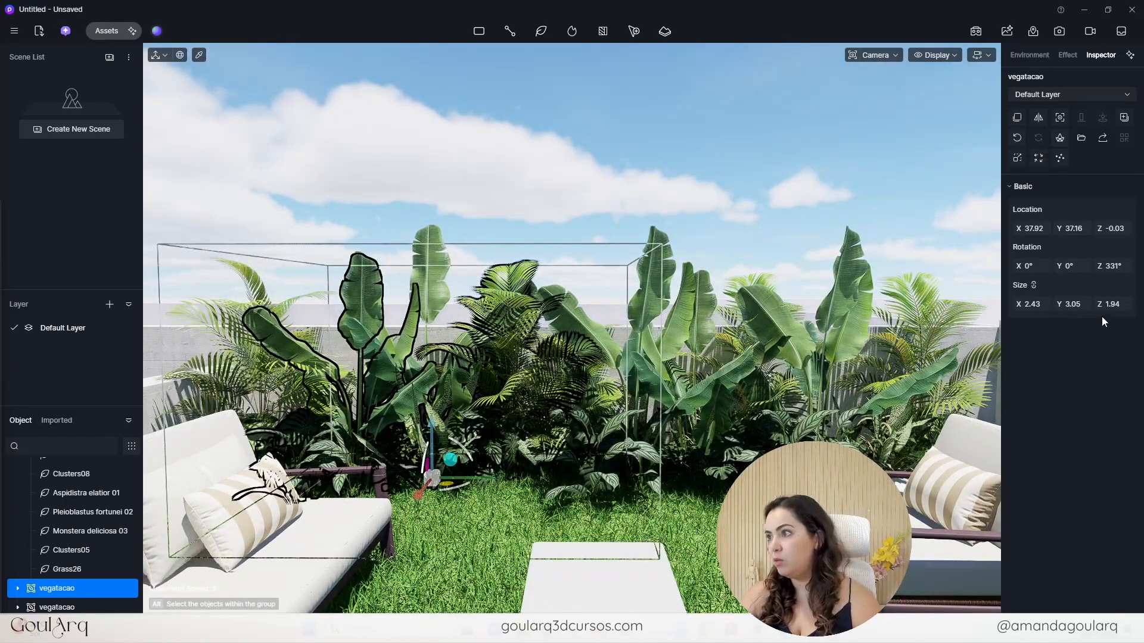
{"action": "left_click_drag", "start_coordinate": [1112, 303], "coordinate": [1116, 327]}
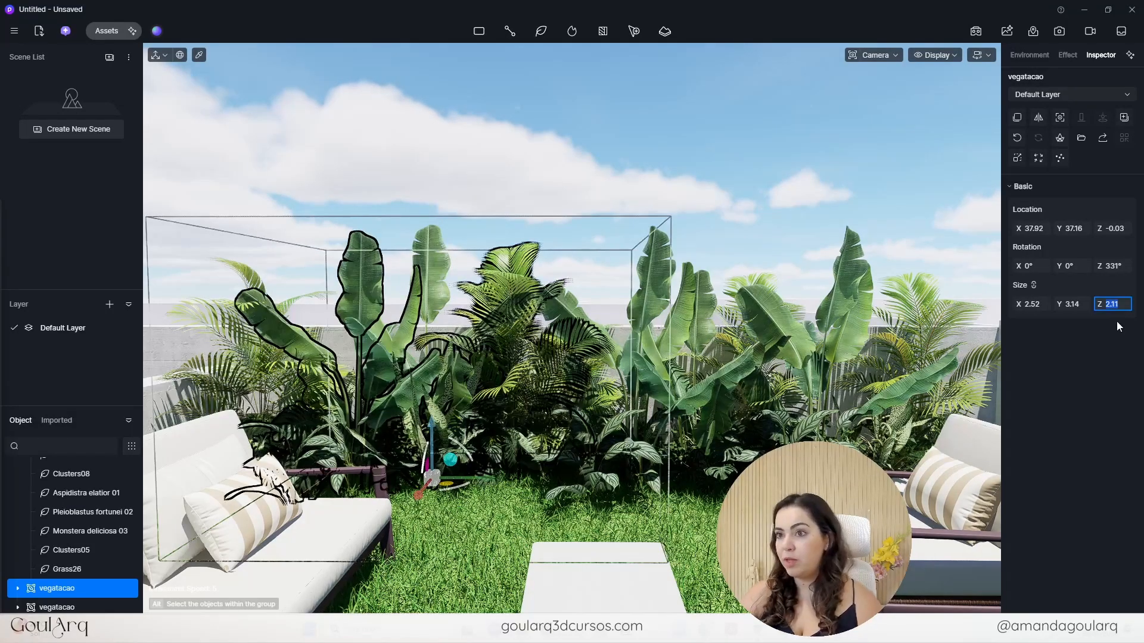
{"action": "type", "text": "1"}
{"action": "key", "text": "Return"}
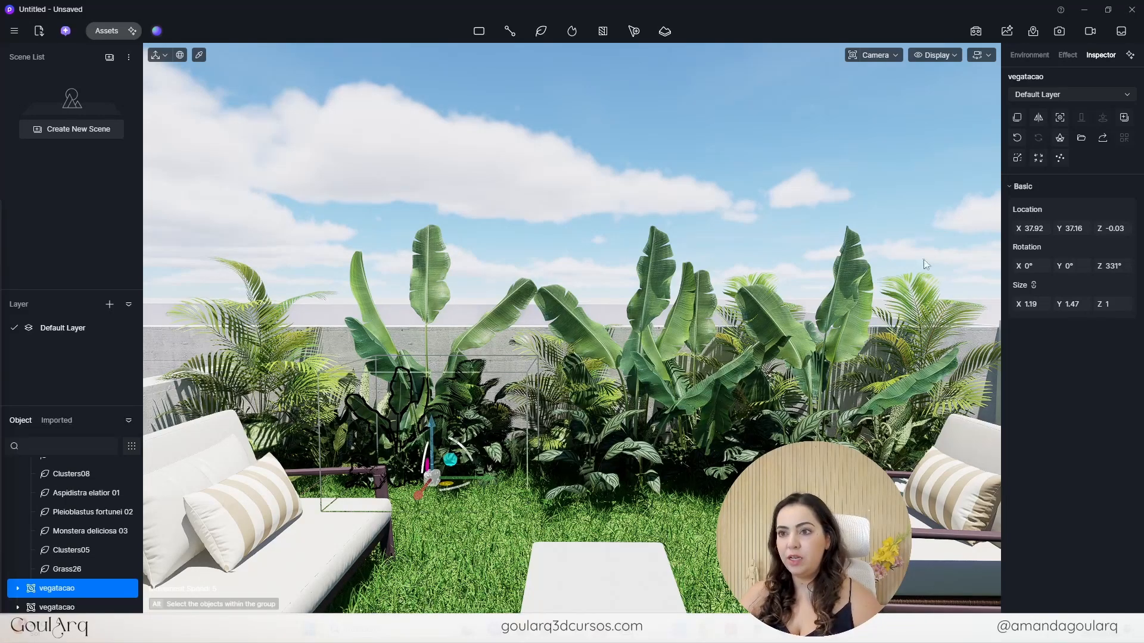
- Select the original vegatacao group behind the sofa and randomise its scale repeatedly
{"action": "left_click", "coordinate": [441, 277]}
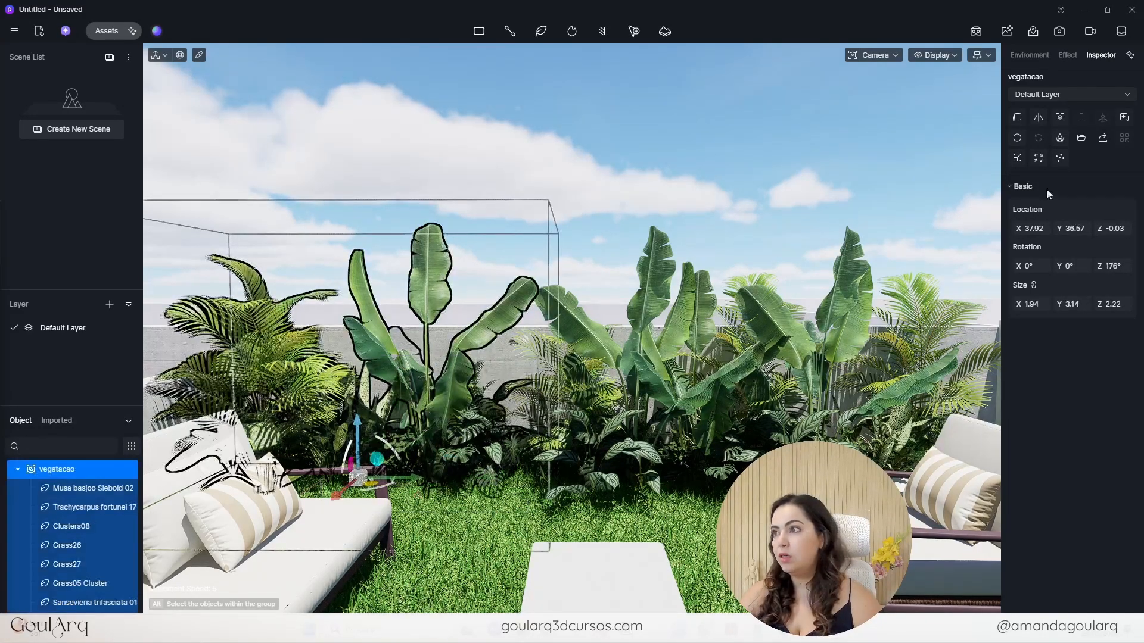
{"action": "left_click", "coordinate": [1020, 159]}
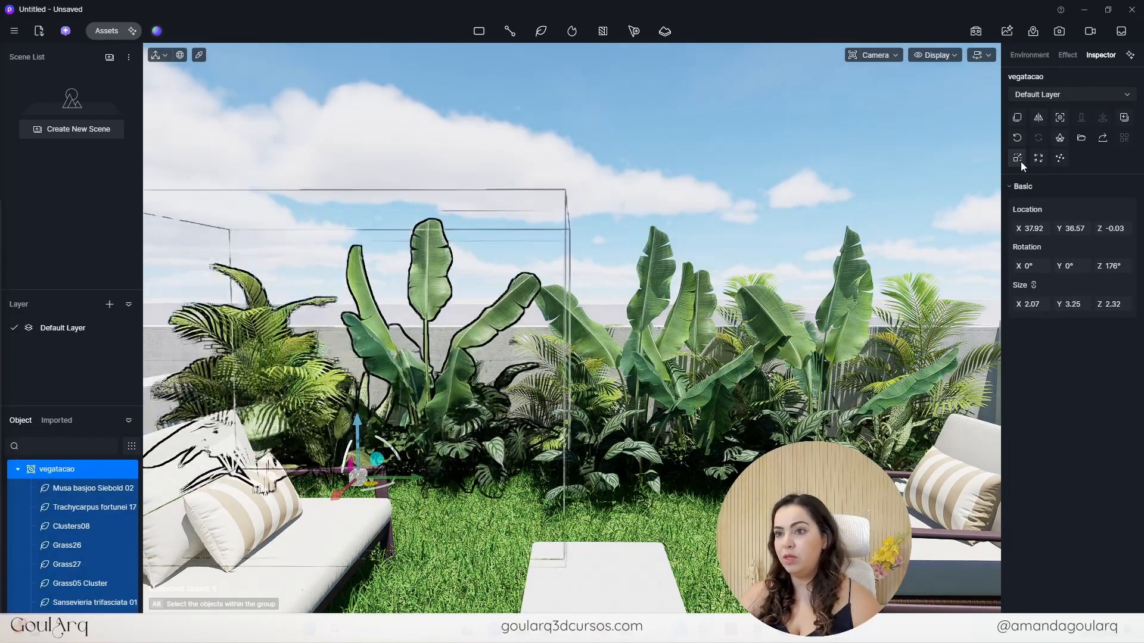
{"action": "left_click", "coordinate": [1021, 162]}
{"action": "left_click", "coordinate": [1021, 161]}
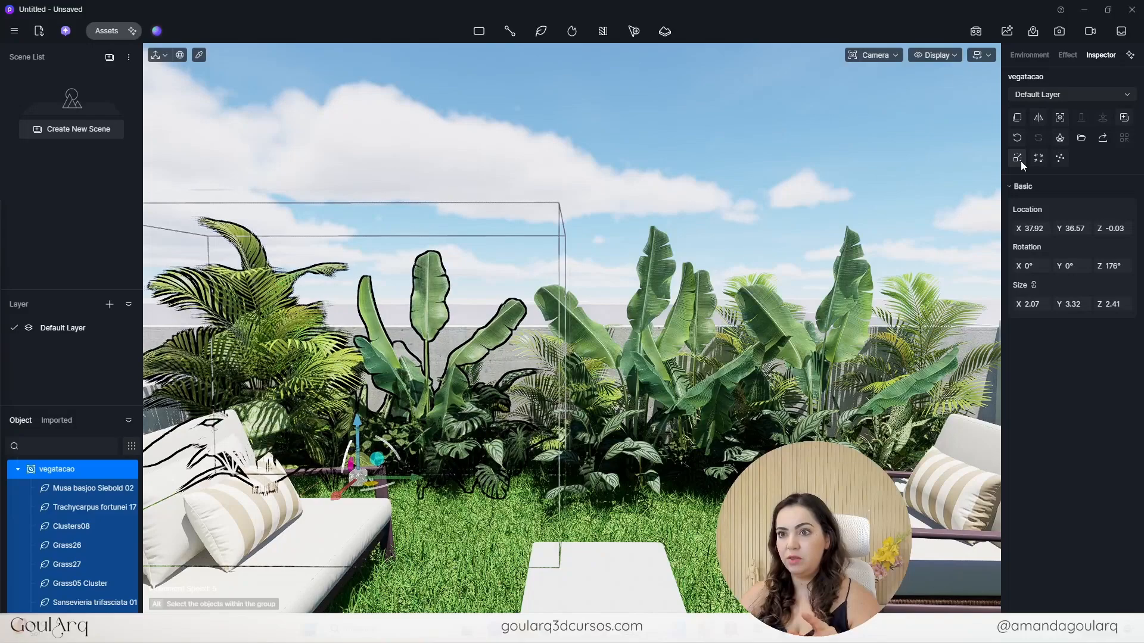
{"action": "left_click", "coordinate": [1020, 161]}
{"action": "left_click", "coordinate": [1021, 161]}
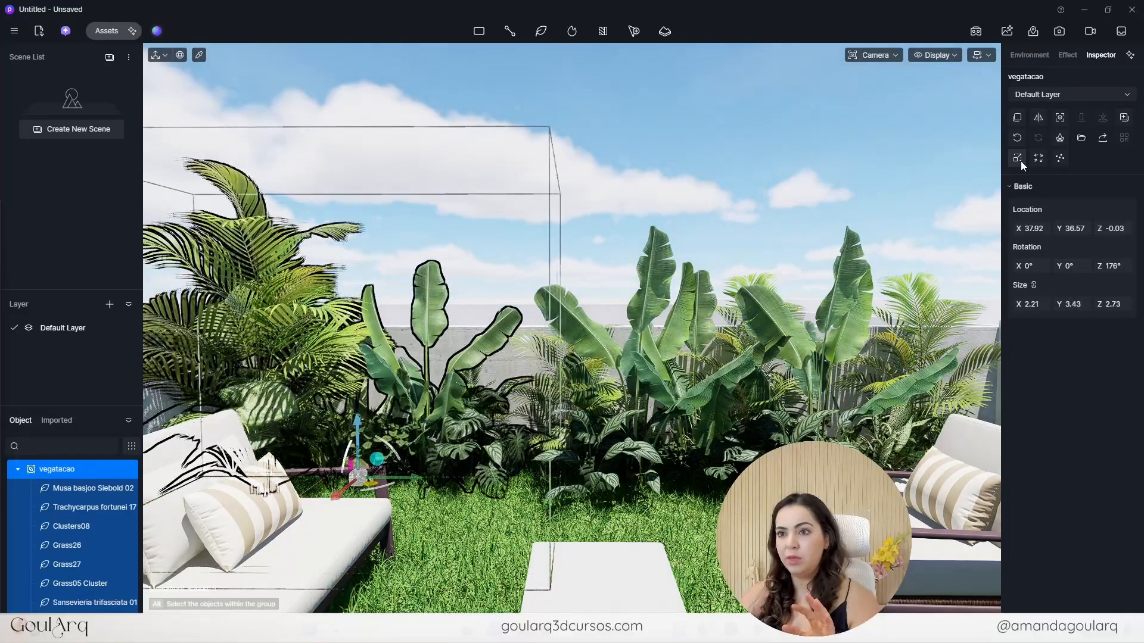
{"action": "left_click", "coordinate": [1021, 161]}
{"action": "left_click", "coordinate": [1020, 161]}
{"action": "left_click", "coordinate": [1021, 160]}
{"action": "left_click", "coordinate": [1021, 161]}
{"action": "left_click", "coordinate": [1020, 161]}
{"action": "left_click", "coordinate": [1021, 160]}
{"action": "left_click", "coordinate": [1021, 161]}
{"action": "left_click", "coordinate": [1020, 160]}
{"action": "left_click", "coordinate": [1020, 161]}
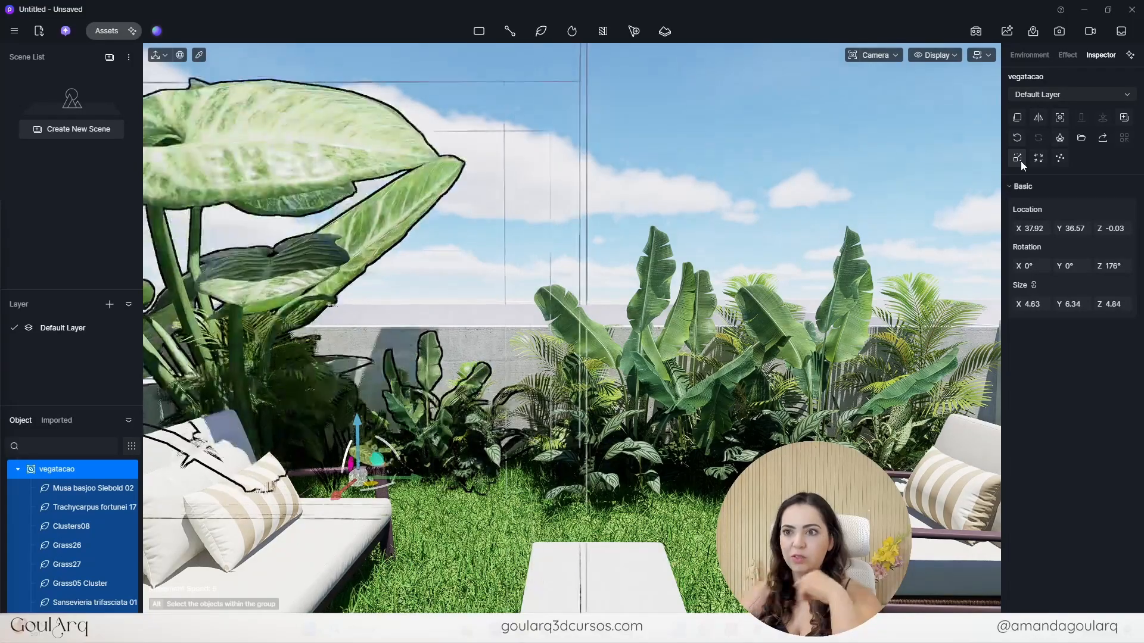
{"action": "left_click", "coordinate": [1020, 161]}
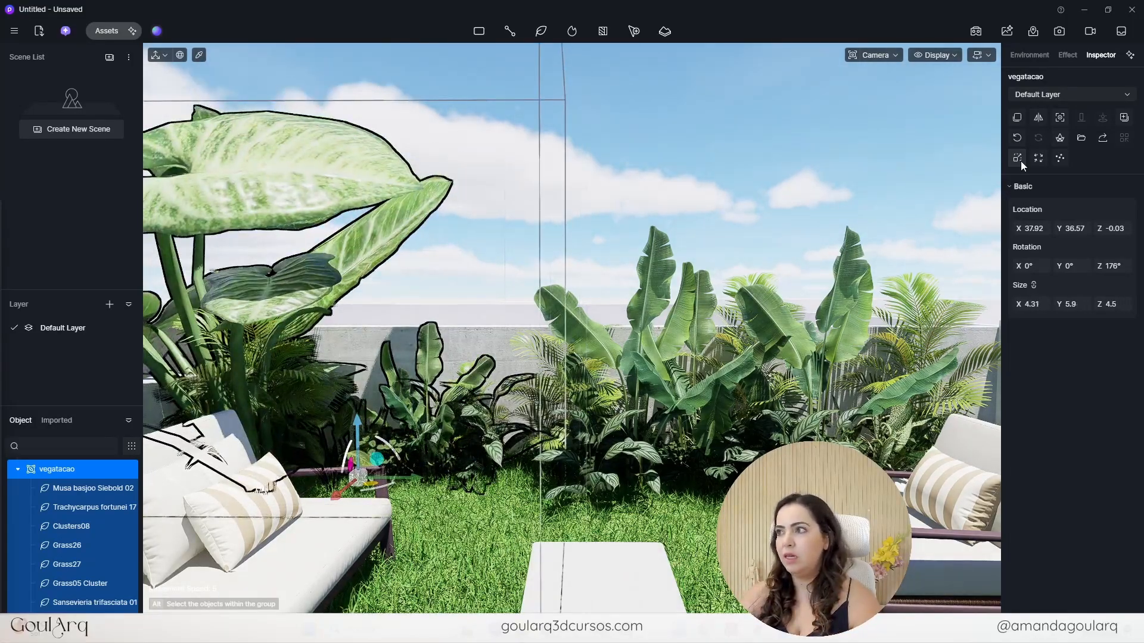
{"action": "left_click", "coordinate": [1020, 161]}
{"action": "left_click", "coordinate": [1020, 161]}
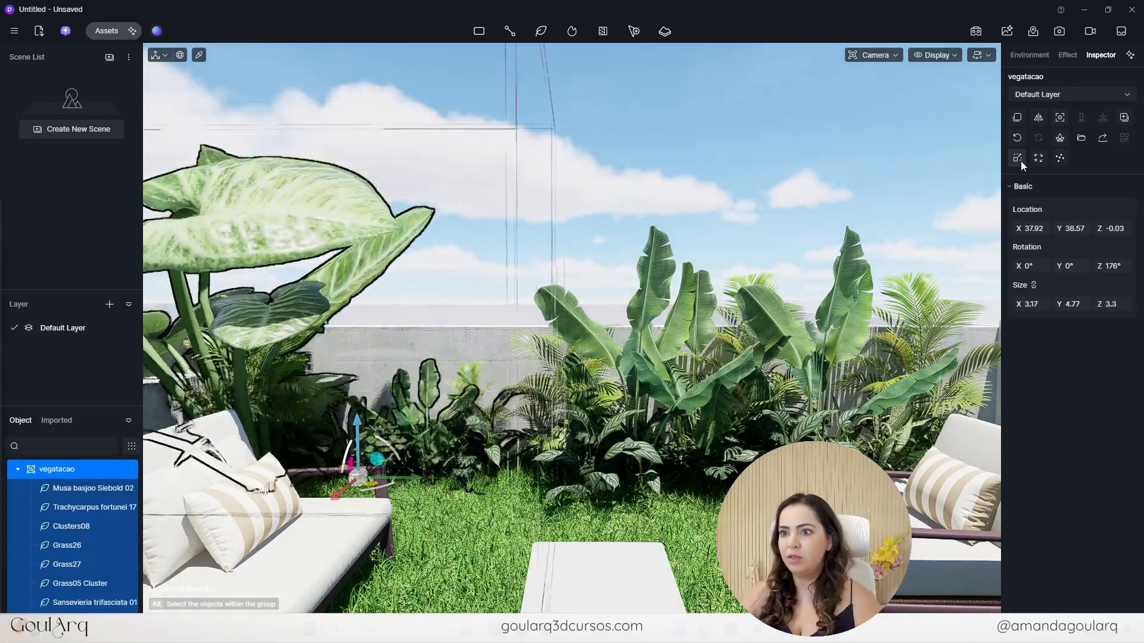
{"action": "left_click", "coordinate": [1021, 161]}
- Delete the vegatacao group with the oversized leaves and the small copy beside it behind the sofa
{"action": "key", "text": "Delete"}
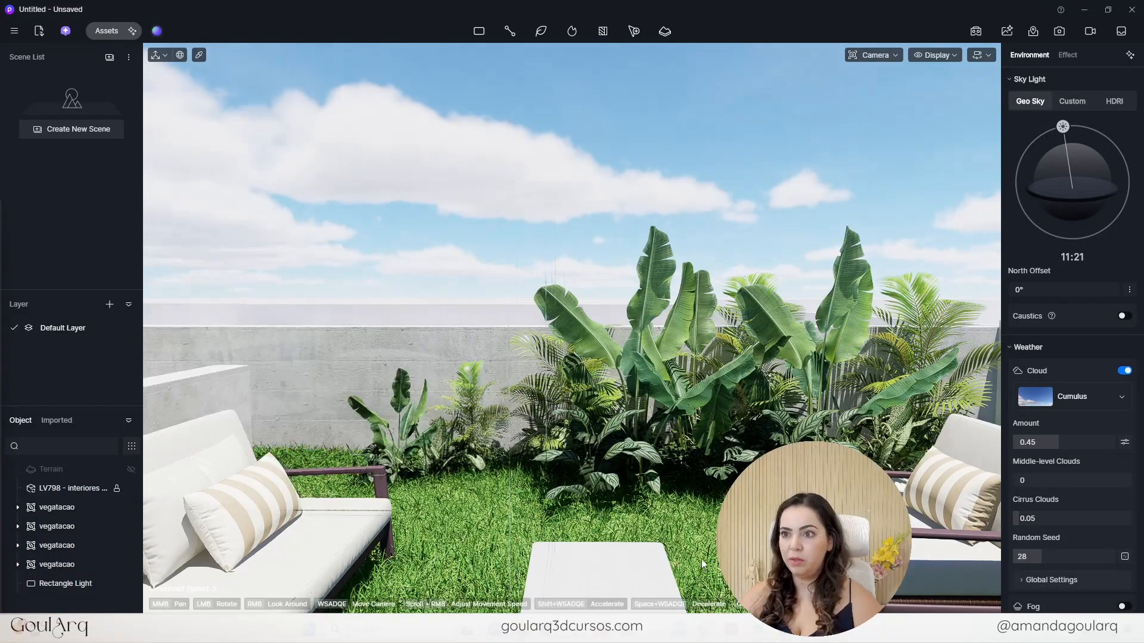
{"action": "left_click", "coordinate": [478, 436]}
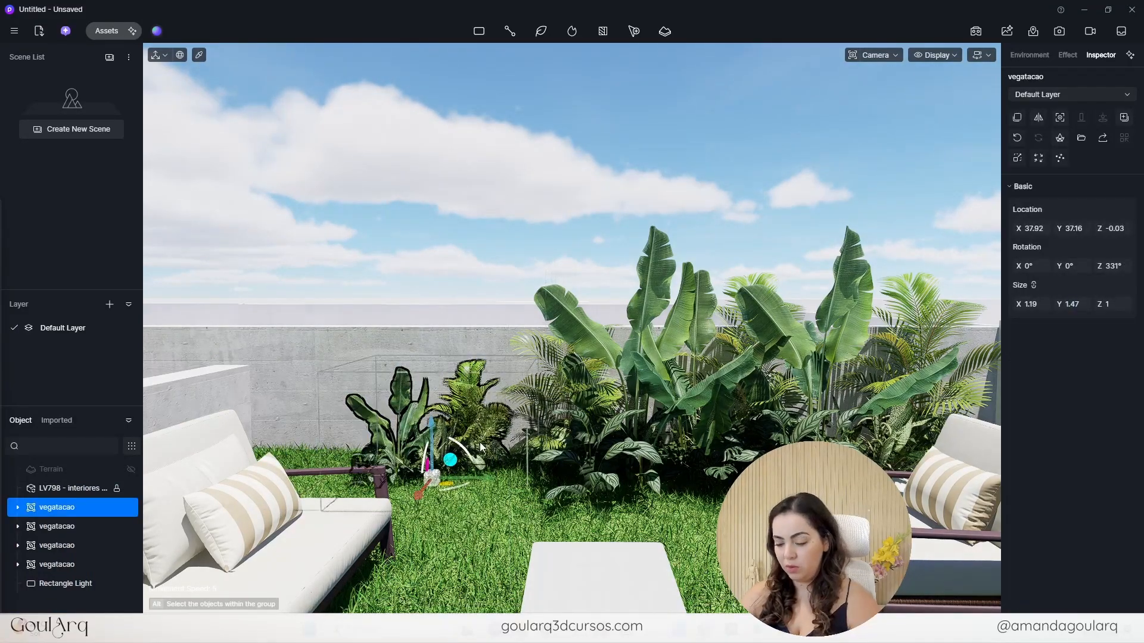
{"action": "key", "text": "Delete"}
- Move the vegatacao group nearest the centre of the back wall behind the sofa, to about Y 36.71
{"action": "scroll", "coordinate": [346, 250], "scroll_direction": "down", "scroll_amount": 3}
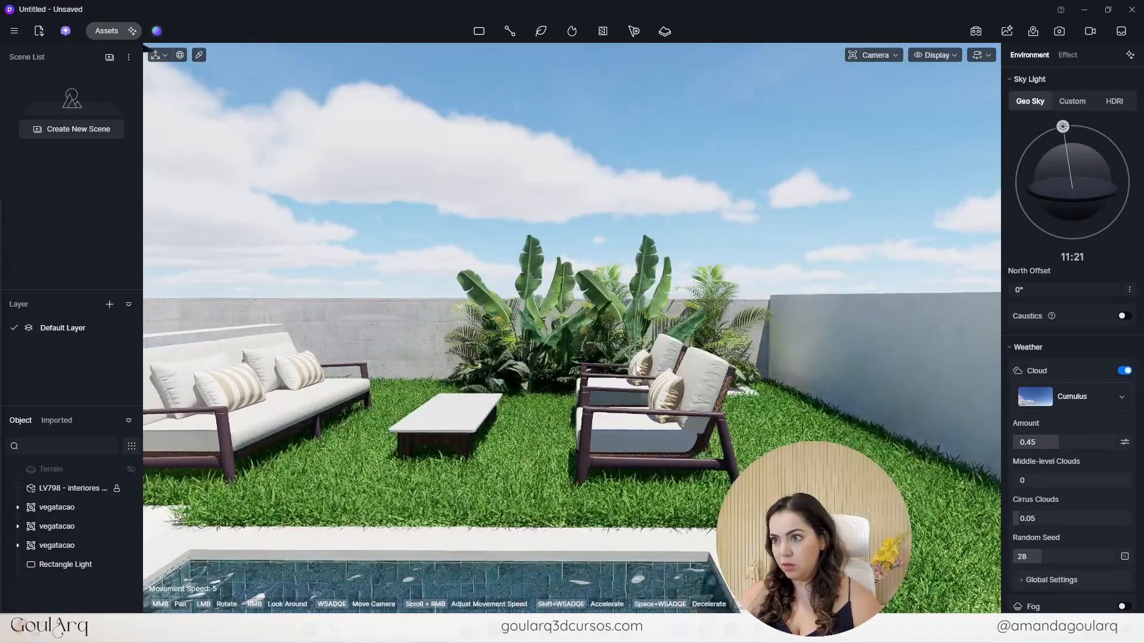
{"action": "middle_click_drag", "start_coordinate": [610, 502], "coordinate": [550, 562]}
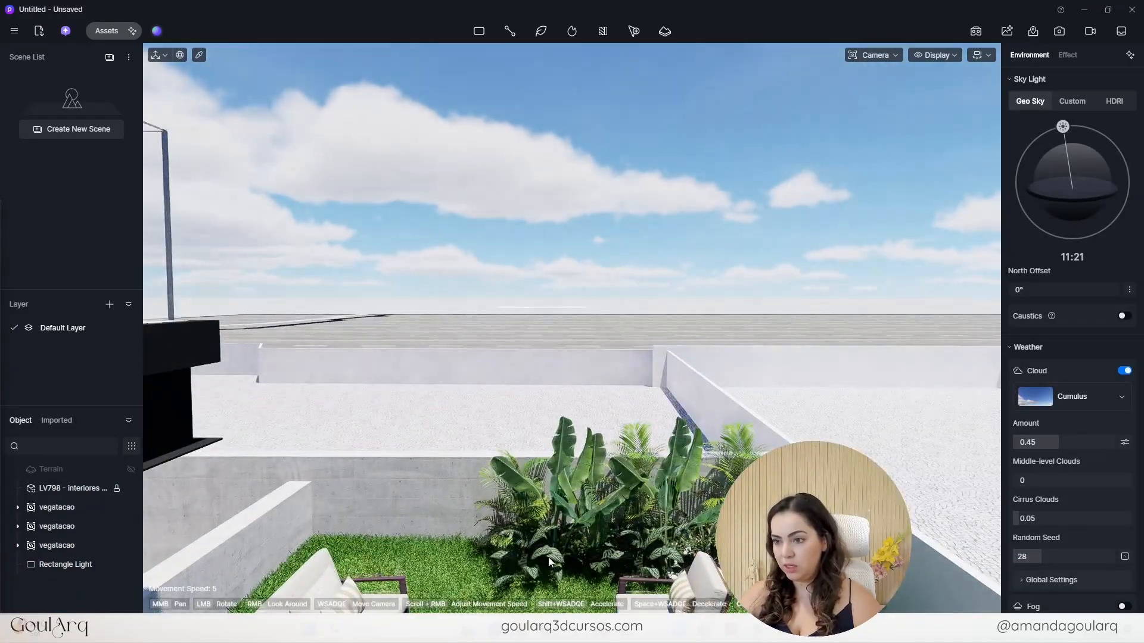
{"action": "left_click", "coordinate": [550, 562]}
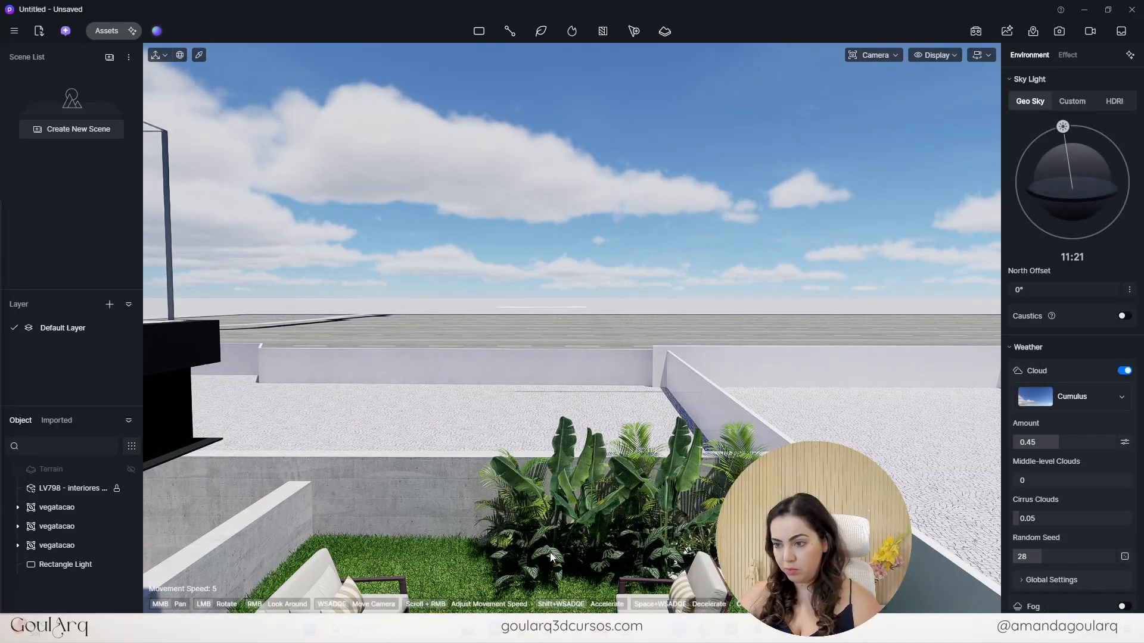
{"action": "left_click", "coordinate": [577, 562]}
{"action": "left_click_drag", "start_coordinate": [578, 562], "coordinate": [356, 557]}
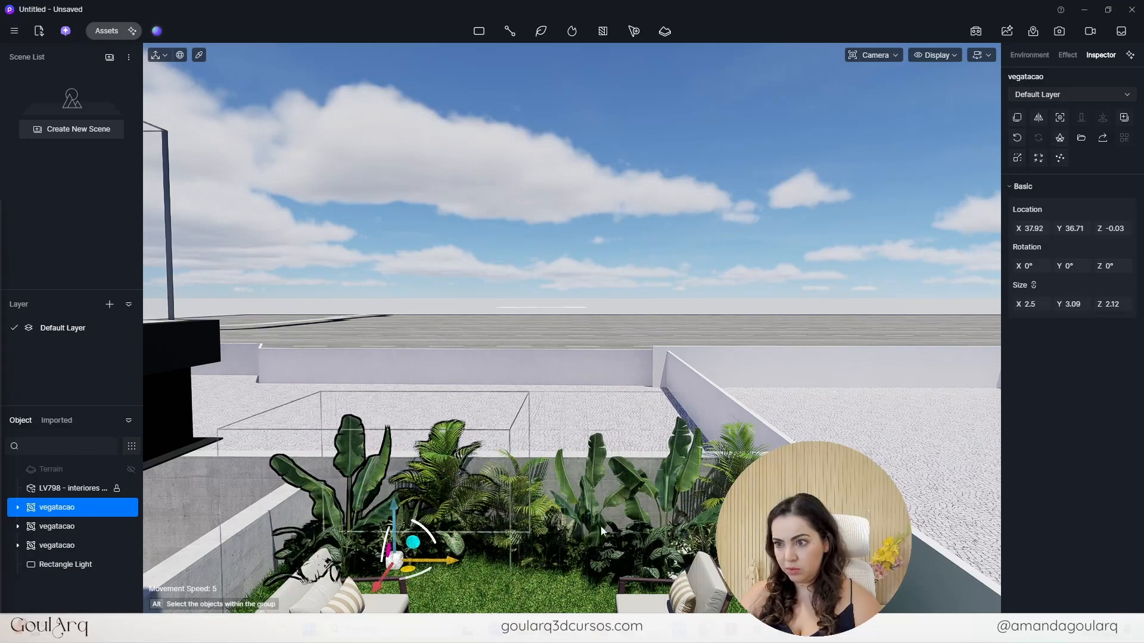
- Examine the whole garden, pool area and fence line around the house from above
{"action": "left_click", "coordinate": [624, 336]}
{"action": "scroll", "coordinate": [624, 336], "scroll_direction": "down", "scroll_amount": 5}
{"action": "scroll", "coordinate": [702, 403], "scroll_direction": "up", "scroll_amount": 3}
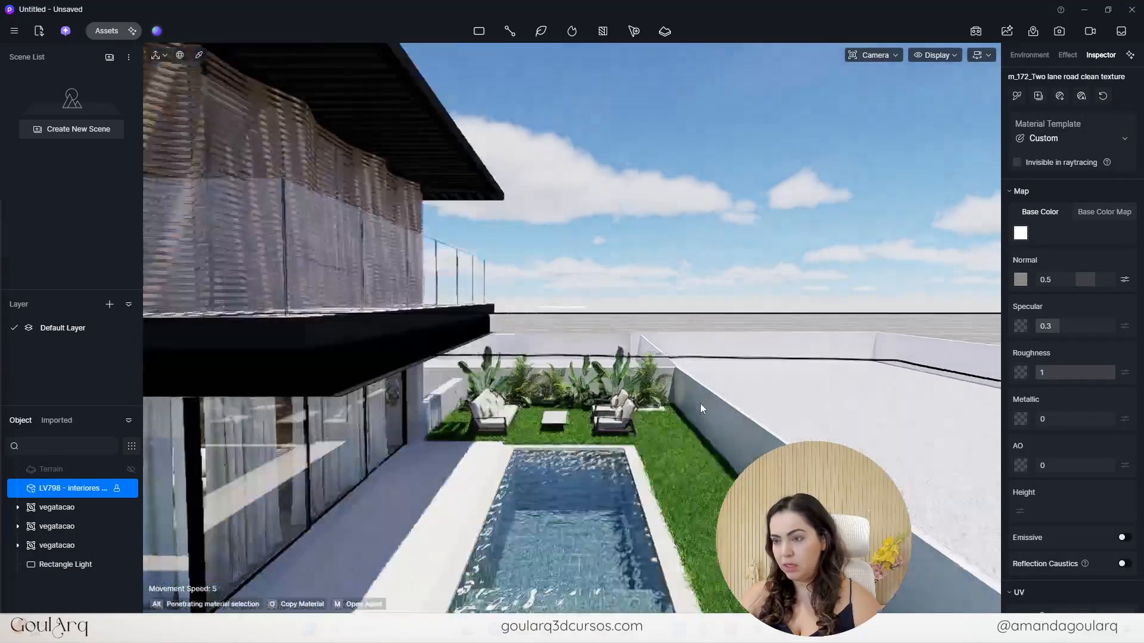
{"action": "scroll", "coordinate": [562, 359], "scroll_direction": "down", "scroll_amount": 5}
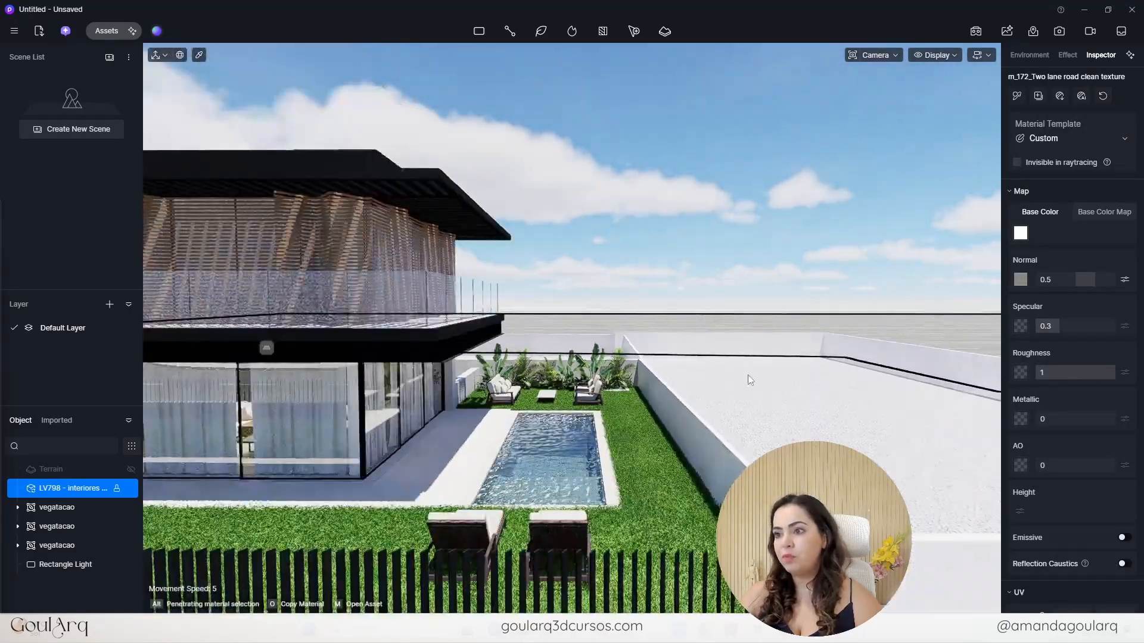
{"action": "mouse_move", "coordinate": [751, 377]}
{"action": "right_mouse_down"}
{"action": "mouse_move", "coordinate": [691, 423]}
{"action": "mouse_move", "coordinate": [753, 381]}
{"action": "right_mouse_up"}
{"action": "middle_click_drag", "start_coordinate": [674, 386], "coordinate": [525, 268]}
{"action": "scroll", "coordinate": [525, 268], "scroll_direction": "down", "scroll_amount": 5}
{"action": "right_click_drag", "start_coordinate": [743, 341], "coordinate": [545, 456]}
{"action": "middle_click_drag", "start_coordinate": [795, 234], "coordinate": [679, 408]}
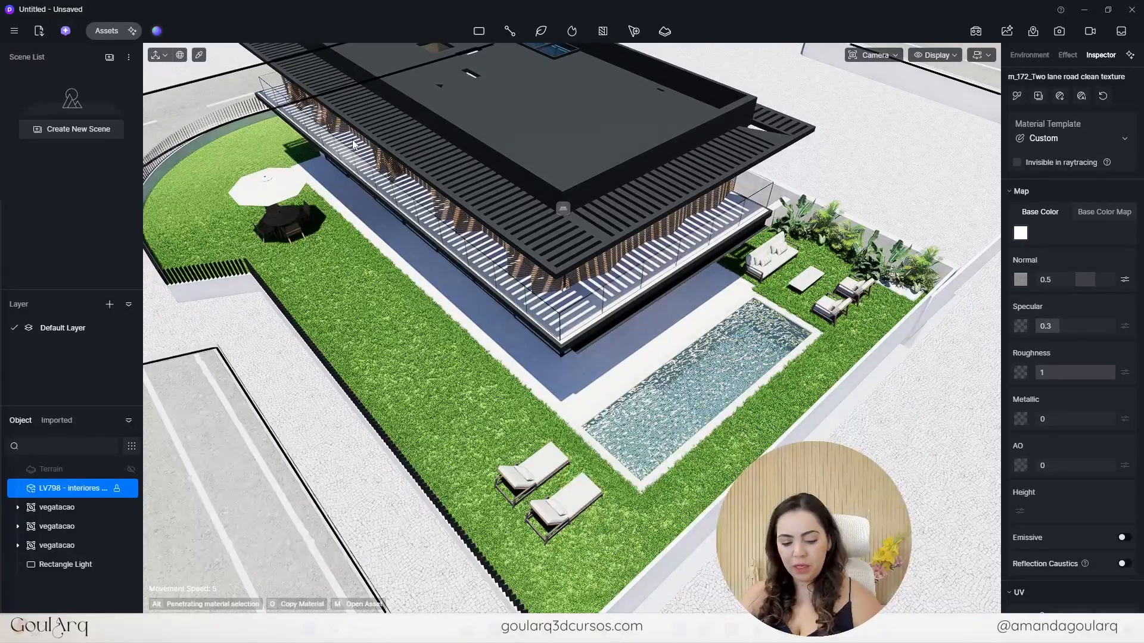
- Start a Path for Nature along the side wall, with points at the back planting bed and the corner near the sun loungers
{"action": "left_click", "coordinate": [507, 34]}
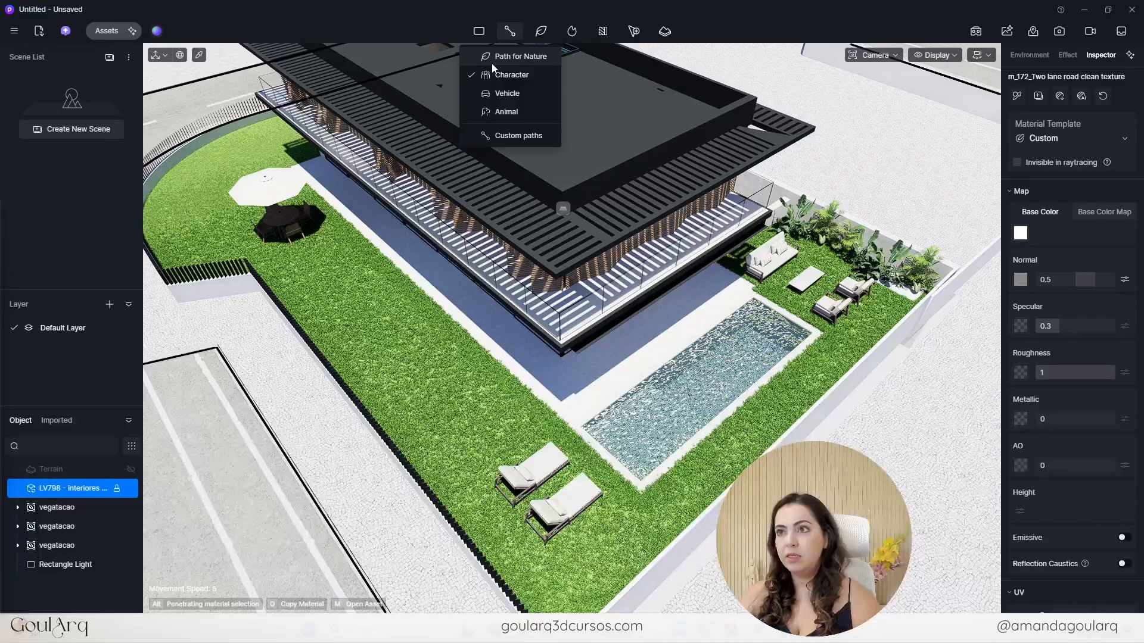
{"action": "left_click", "coordinate": [526, 57]}
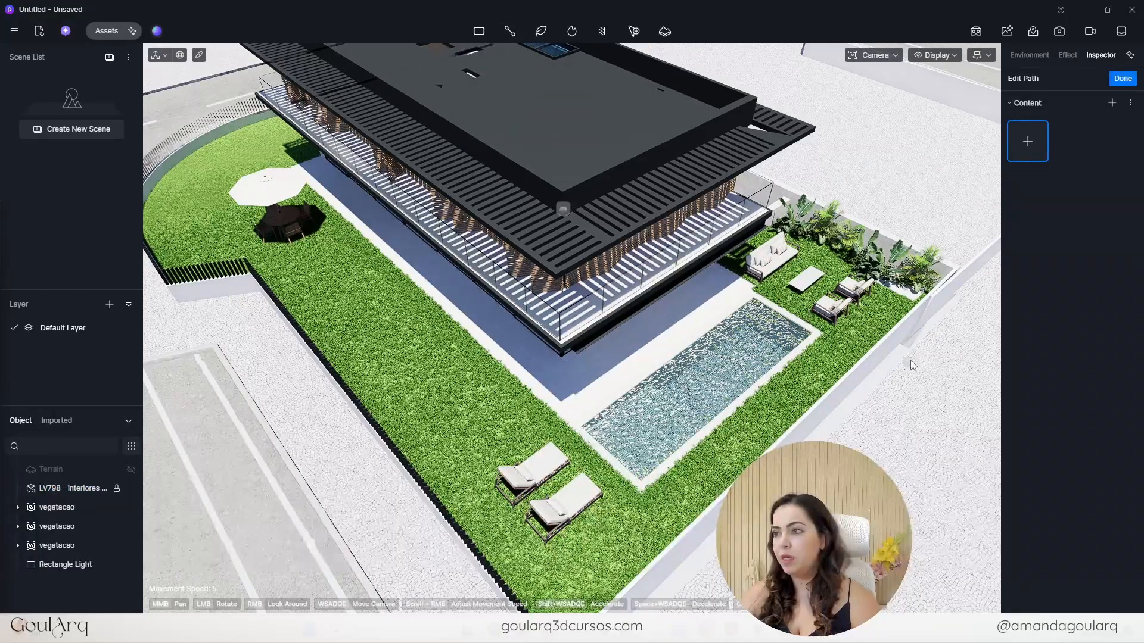
{"action": "scroll", "coordinate": [939, 254], "scroll_direction": "down", "scroll_amount": 3}
{"action": "right_click_drag", "start_coordinate": [853, 365], "coordinate": [724, 473]}
{"action": "middle_click_drag", "start_coordinate": [807, 322], "coordinate": [529, 430]}
{"action": "right_click_drag", "start_coordinate": [333, 238], "coordinate": [274, 399]}
{"action": "middle_click_drag", "start_coordinate": [761, 296], "coordinate": [661, 488]}
{"action": "right_click_drag", "start_coordinate": [796, 340], "coordinate": [750, 456]}
{"action": "scroll", "coordinate": [846, 366], "scroll_direction": "up", "scroll_amount": 5}
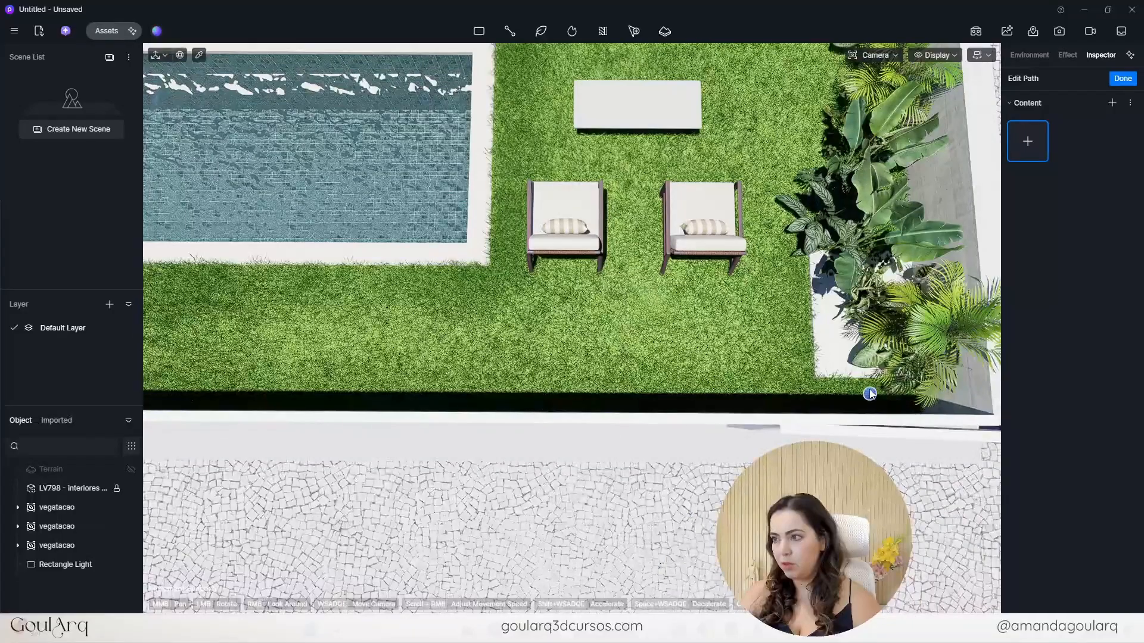
{"action": "left_click", "coordinate": [869, 391]}
{"action": "scroll", "coordinate": [868, 394], "scroll_direction": "down", "scroll_amount": 5}
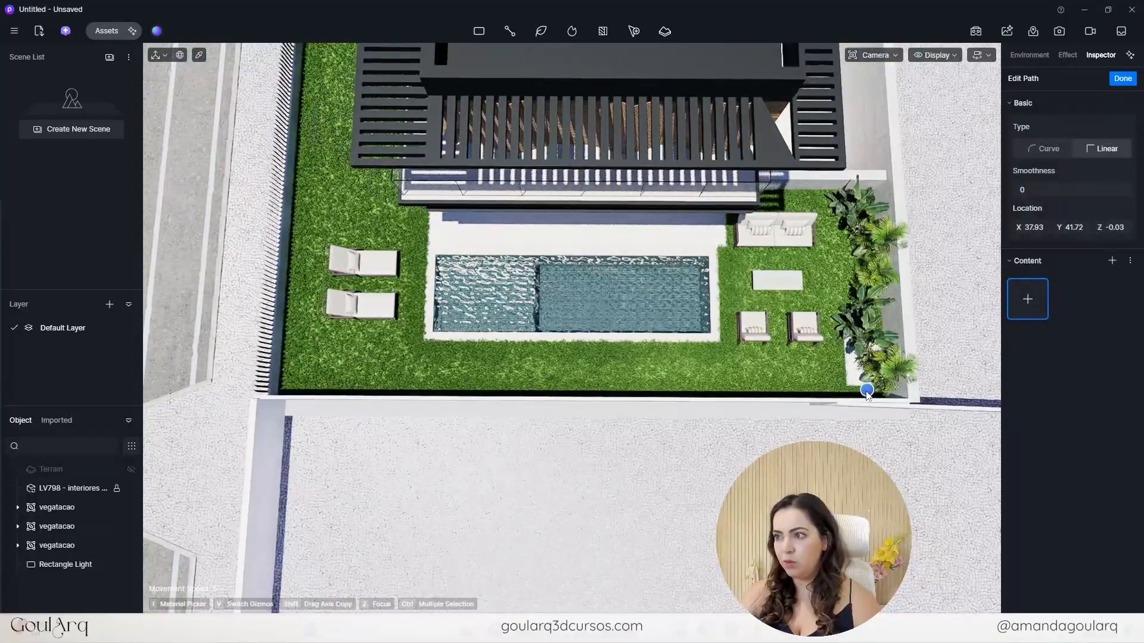
{"action": "scroll", "coordinate": [268, 396], "scroll_direction": "up", "scroll_amount": 5}
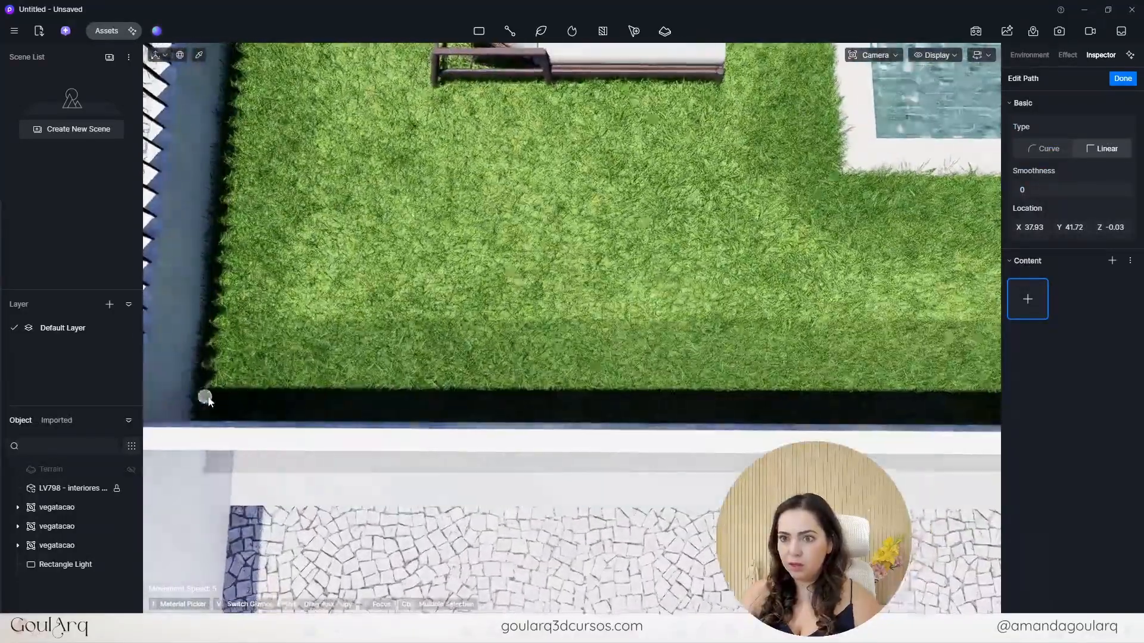
{"action": "left_click", "coordinate": [222, 391]}
- Continue the nature path along the front fence, adding points at its two bends near the umbrella table
{"action": "scroll", "coordinate": [405, 116], "scroll_direction": "down", "scroll_amount": 5}
{"action": "scroll", "coordinate": [405, 116], "scroll_direction": "up", "scroll_amount": 5}
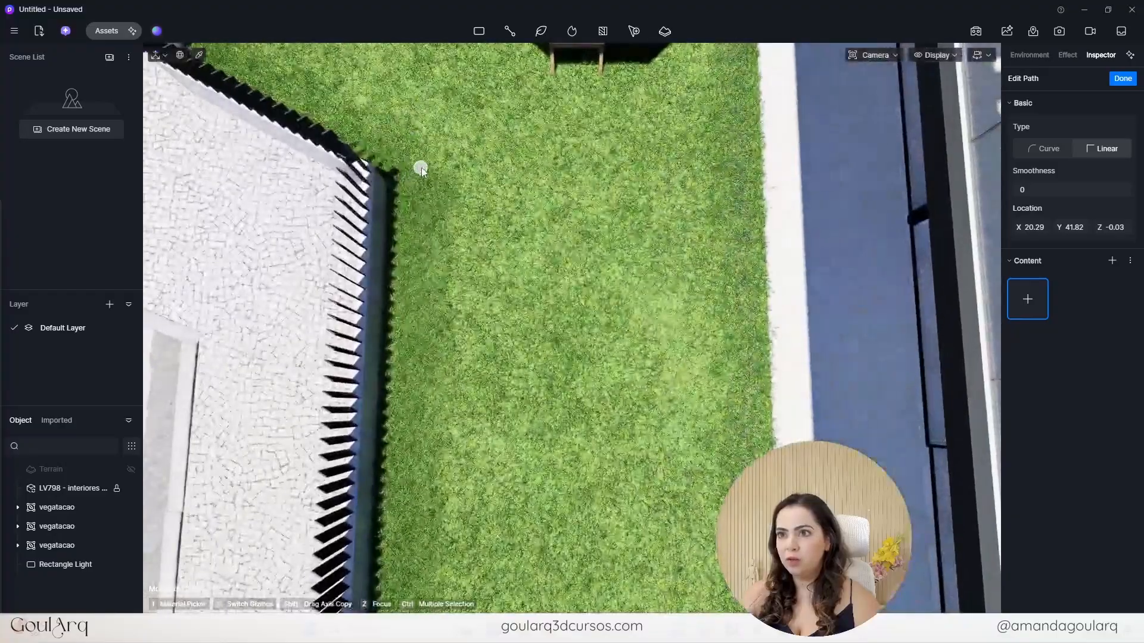
{"action": "left_click", "coordinate": [421, 164]}
{"action": "scroll", "coordinate": [475, 273], "scroll_direction": "down", "scroll_amount": 5}
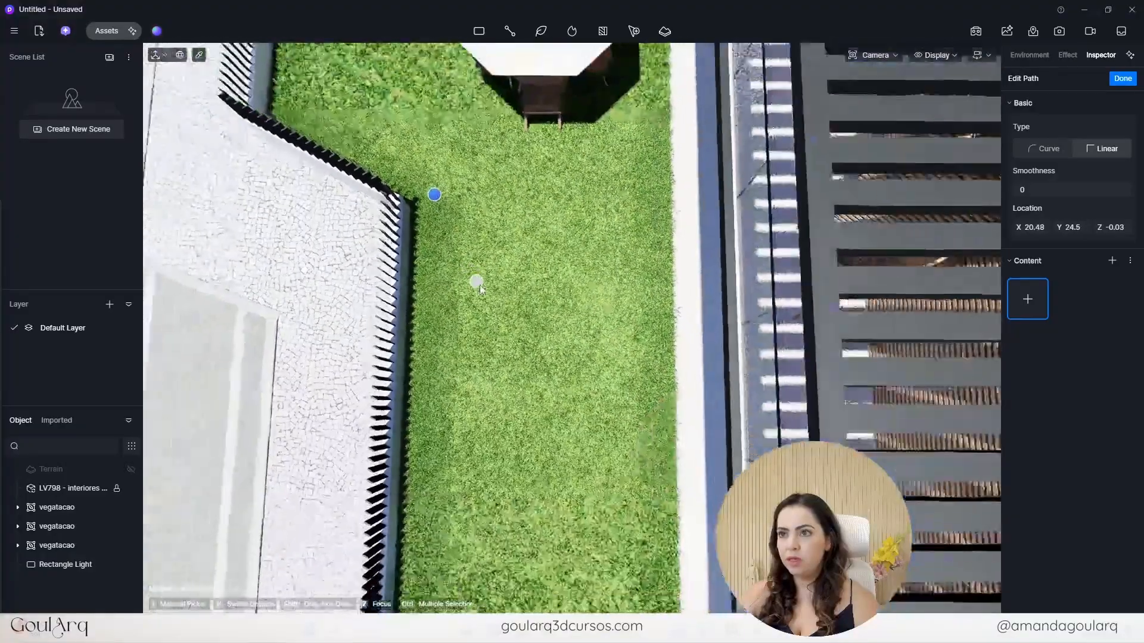
{"action": "scroll", "coordinate": [376, 136], "scroll_direction": "up", "scroll_amount": 5}
{"action": "left_click", "coordinate": [272, 187]}
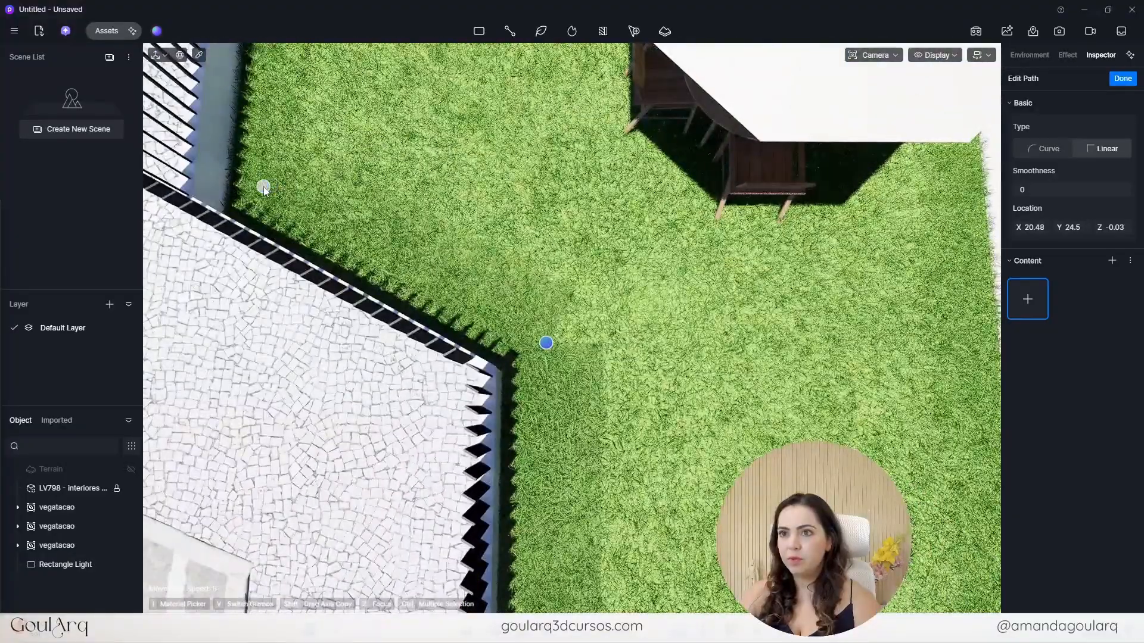
- Continue the nature path with two points where the front fence starts curving, at about X 18.22, Y 18.34 and X 19.16, Y 15.68
{"action": "scroll", "coordinate": [453, 280], "scroll_direction": "down", "scroll_amount": 8}
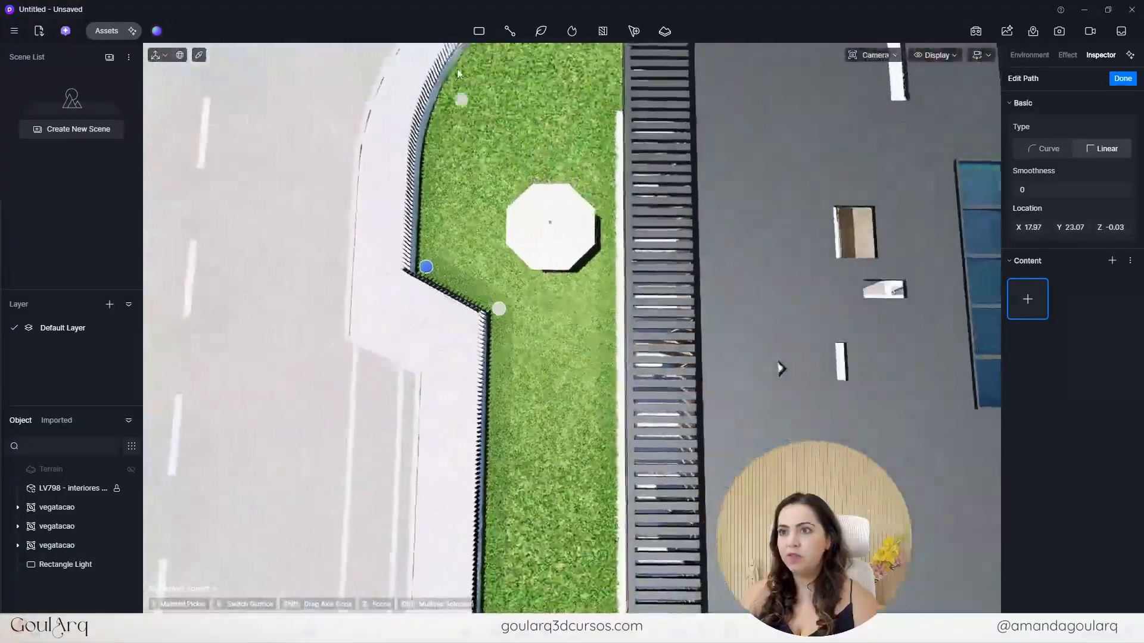
{"action": "scroll", "coordinate": [440, 127], "scroll_direction": "up", "scroll_amount": 4}
{"action": "scroll", "coordinate": [440, 128], "scroll_direction": "up", "scroll_amount": 3}
{"action": "left_click", "coordinate": [424, 189]}
{"action": "scroll", "coordinate": [422, 198], "scroll_direction": "down", "scroll_amount": 5}
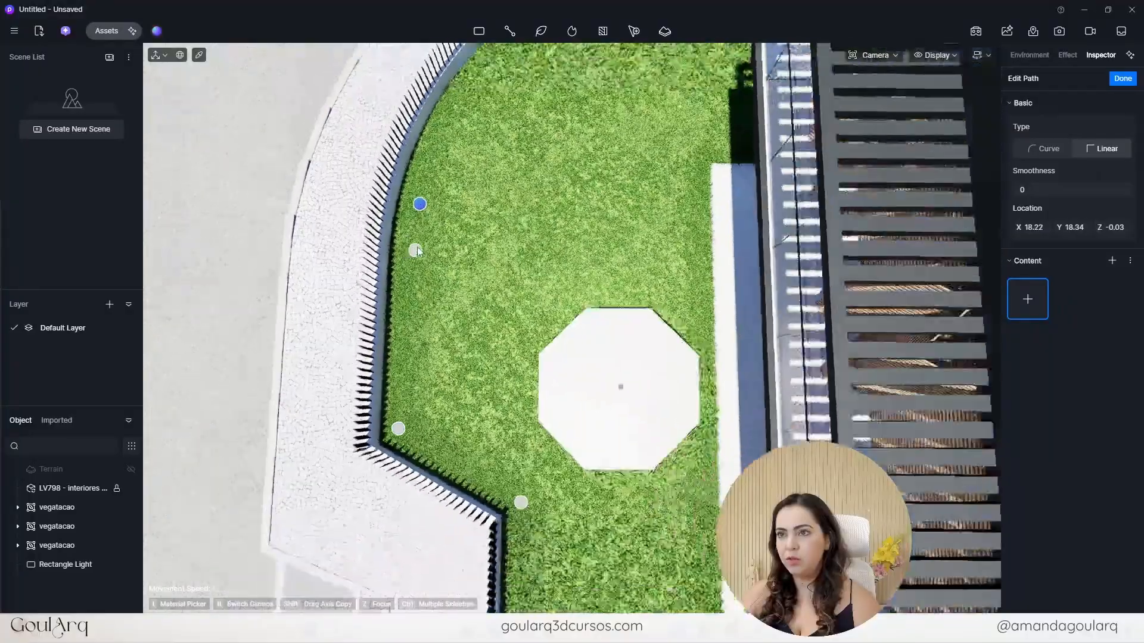
{"action": "scroll", "coordinate": [453, 135], "scroll_direction": "up", "scroll_amount": 3}
{"action": "left_click", "coordinate": [453, 137]}
{"action": "scroll", "coordinate": [453, 137], "scroll_direction": "down", "scroll_amount": 4}
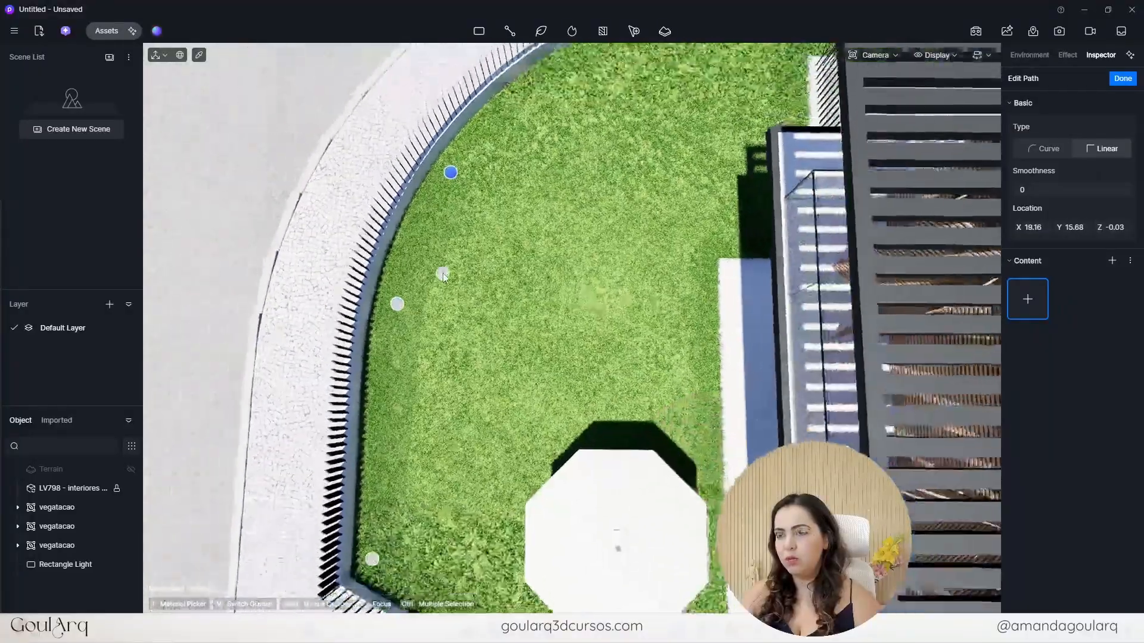
- Add three more nature path points around the rest of the fence curve, keeping them just inside the lawn edge
{"action": "scroll", "coordinate": [557, 96], "scroll_direction": "up", "scroll_amount": 3}
{"action": "left_click", "coordinate": [509, 147]}
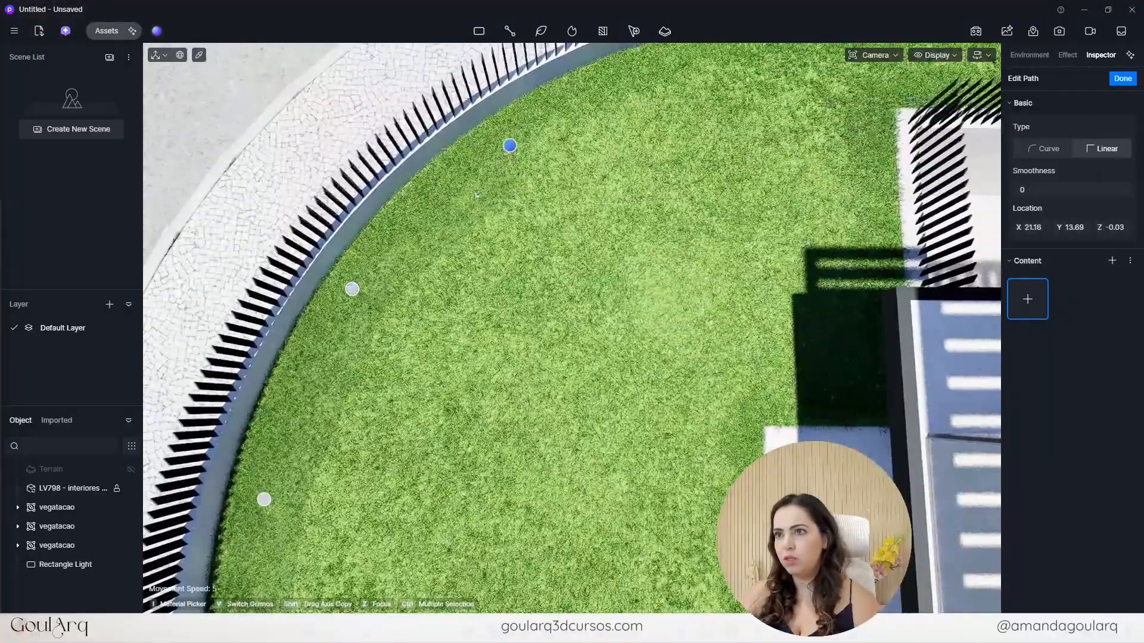
{"action": "scroll", "coordinate": [447, 238], "scroll_direction": "down", "scroll_amount": 2}
{"action": "scroll", "coordinate": [560, 141], "scroll_direction": "up", "scroll_amount": 3}
{"action": "left_click", "coordinate": [545, 166]}
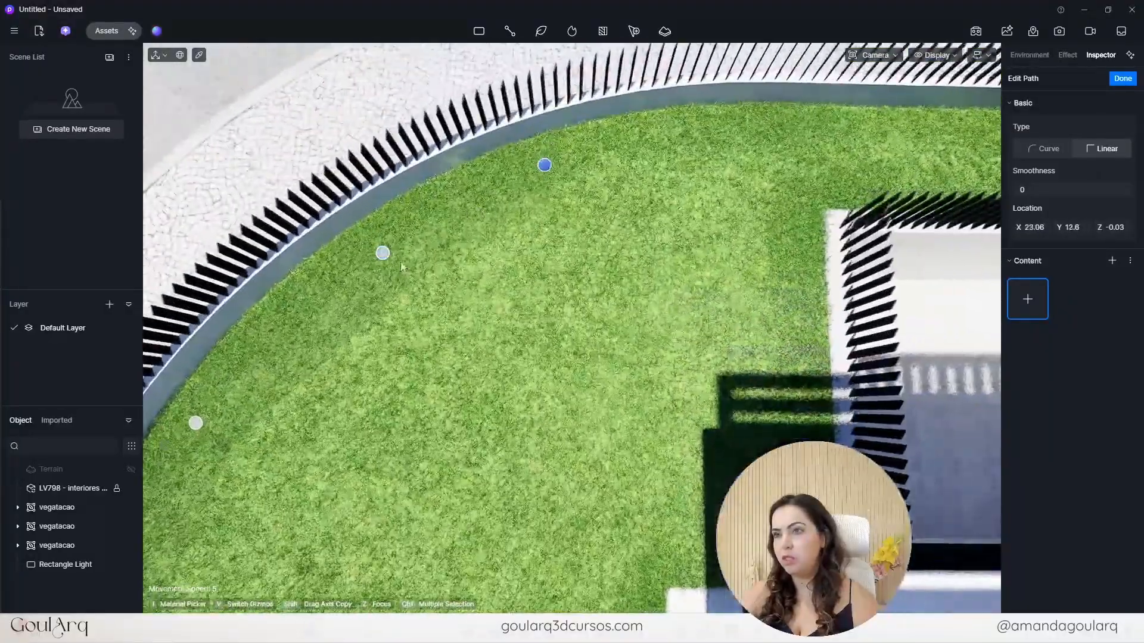
{"action": "scroll", "coordinate": [523, 216], "scroll_direction": "down", "scroll_amount": 3}
{"action": "scroll", "coordinate": [543, 206], "scroll_direction": "up", "scroll_amount": 3}
{"action": "left_click", "coordinate": [538, 199]}
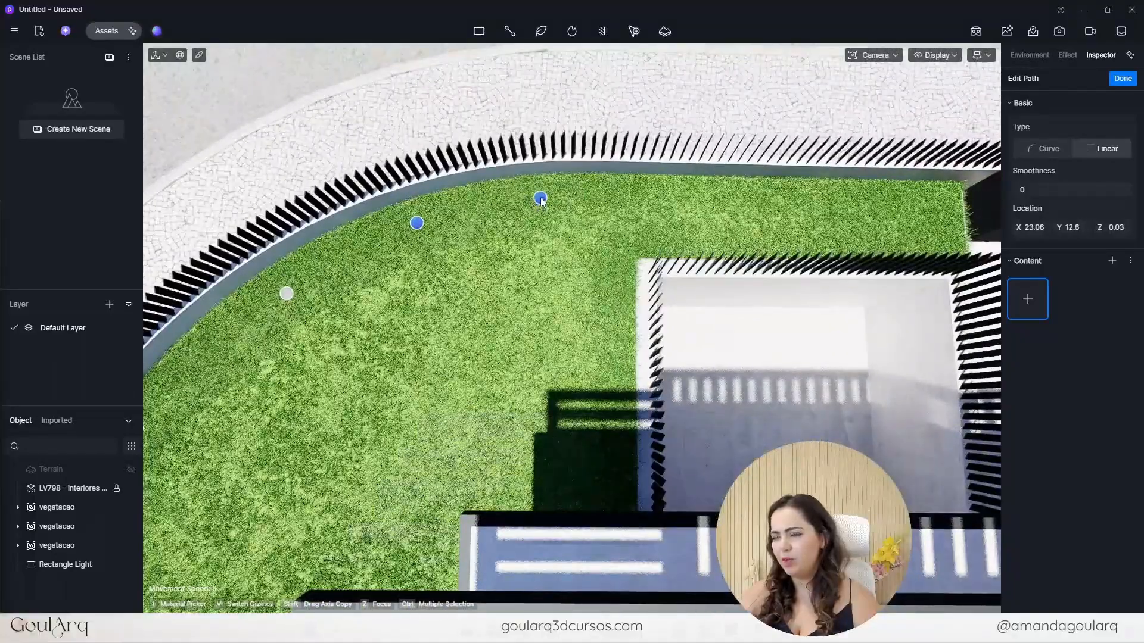
- Extend the nature path along the straight fence to the far end of the lawn, at about X 31.09, Y 12.27, and stop adding points
{"action": "scroll", "coordinate": [536, 227], "scroll_direction": "down", "scroll_amount": 2}
{"action": "scroll", "coordinate": [596, 209], "scroll_direction": "up", "scroll_amount": 4}
{"action": "left_click", "coordinate": [596, 216]}
{"action": "scroll", "coordinate": [417, 220], "scroll_direction": "down", "scroll_amount": 4}
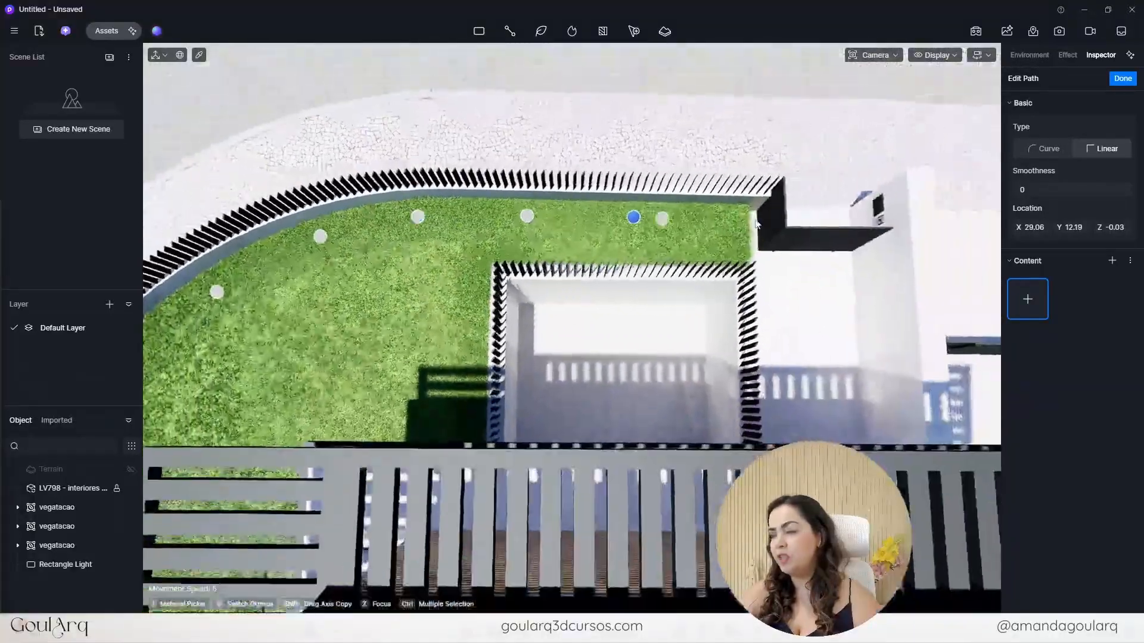
{"action": "scroll", "coordinate": [752, 214], "scroll_direction": "up", "scroll_amount": 6}
{"action": "left_click", "coordinate": [721, 225]}
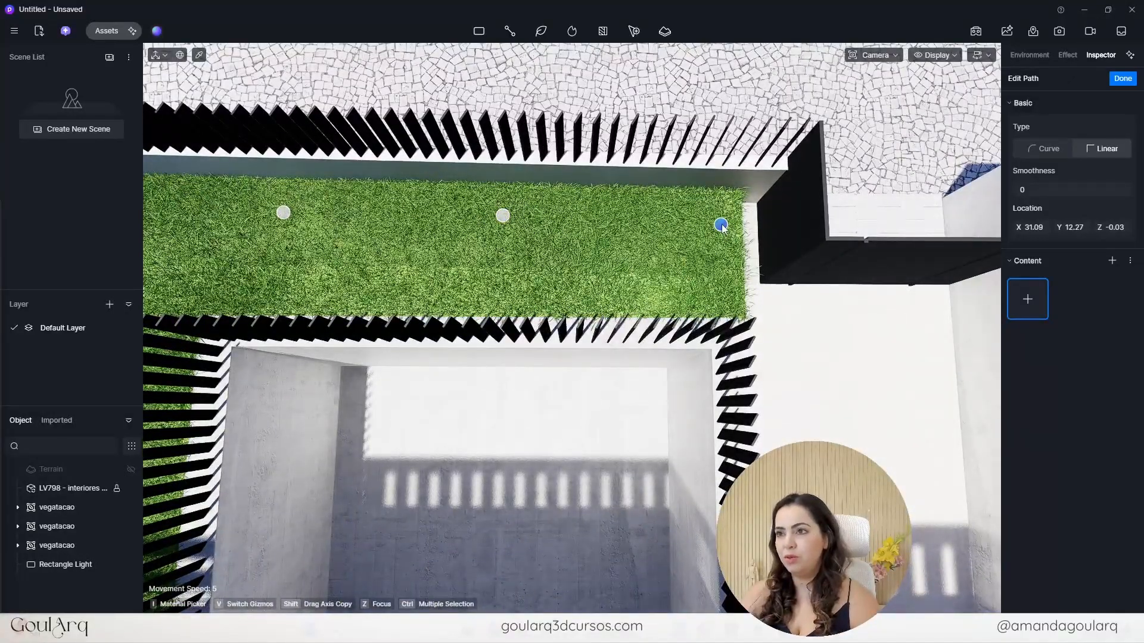
{"action": "key", "text": "Escape"}
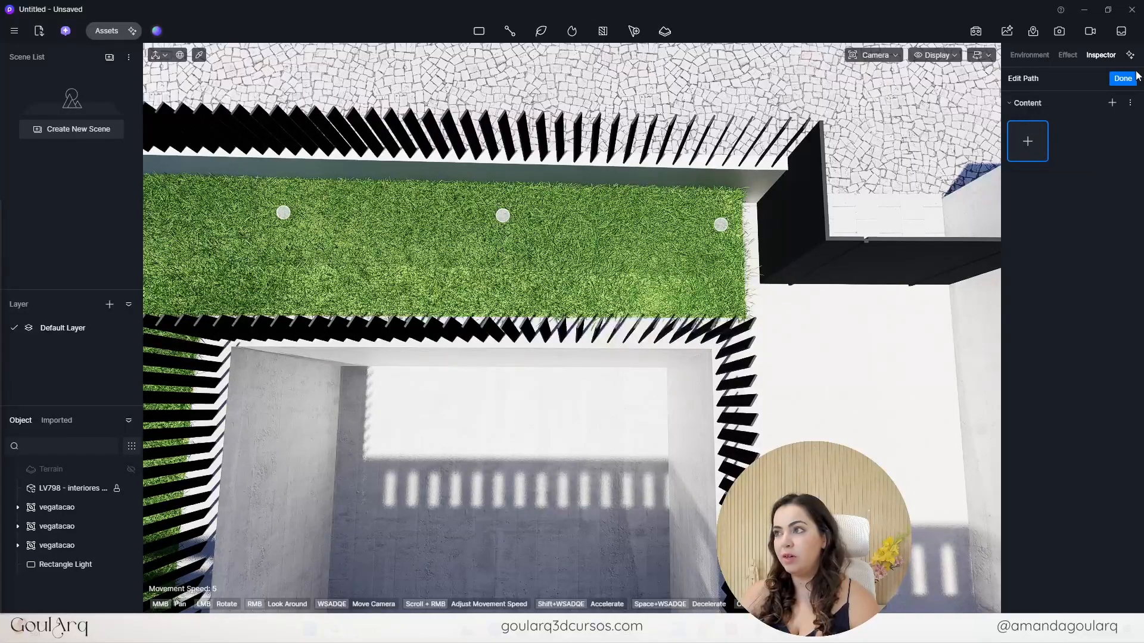
- Open the model library for the path's content and show the Hedge category under Nature
{"action": "left_click", "coordinate": [1029, 142]}
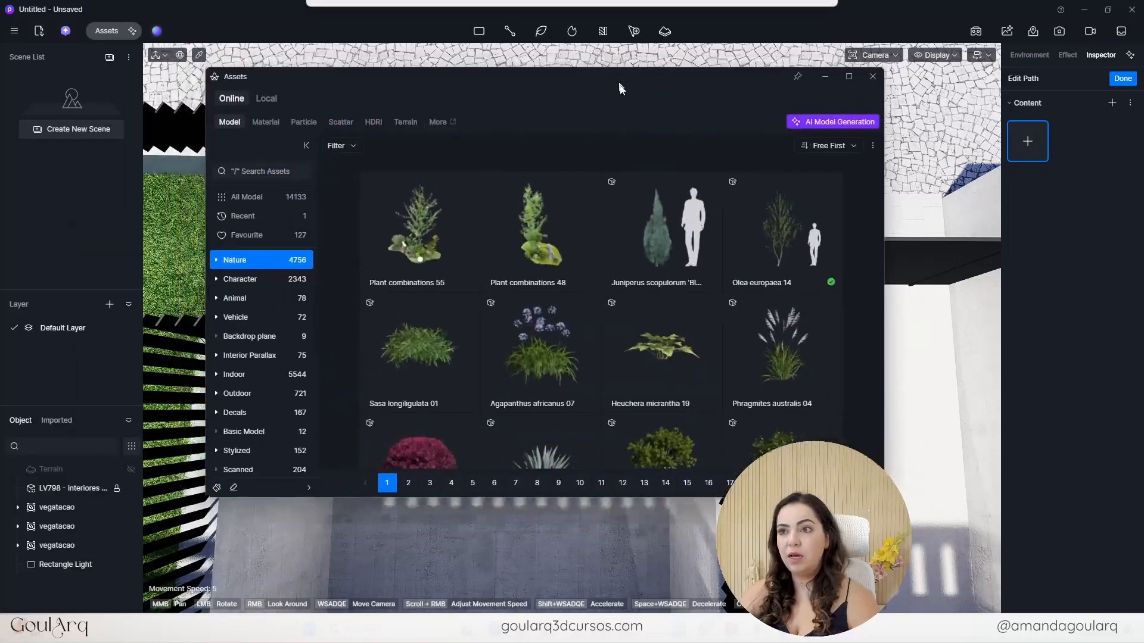
{"action": "left_click_drag", "start_coordinate": [619, 83], "coordinate": [627, 101]}
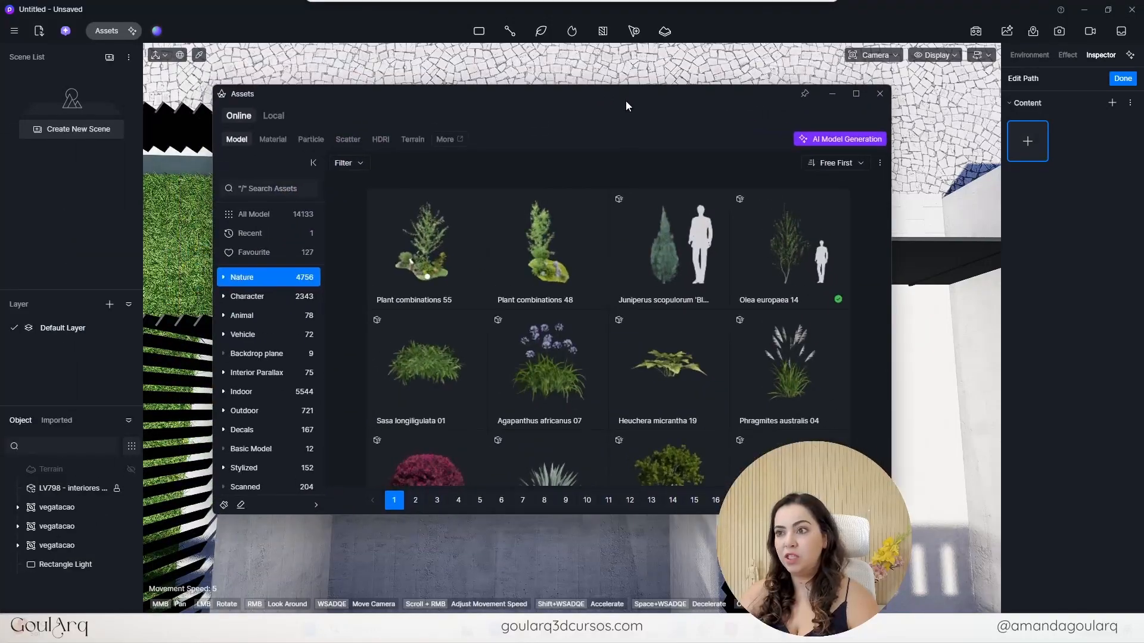
{"action": "scroll", "coordinate": [659, 373], "scroll_direction": "down", "scroll_amount": 10}
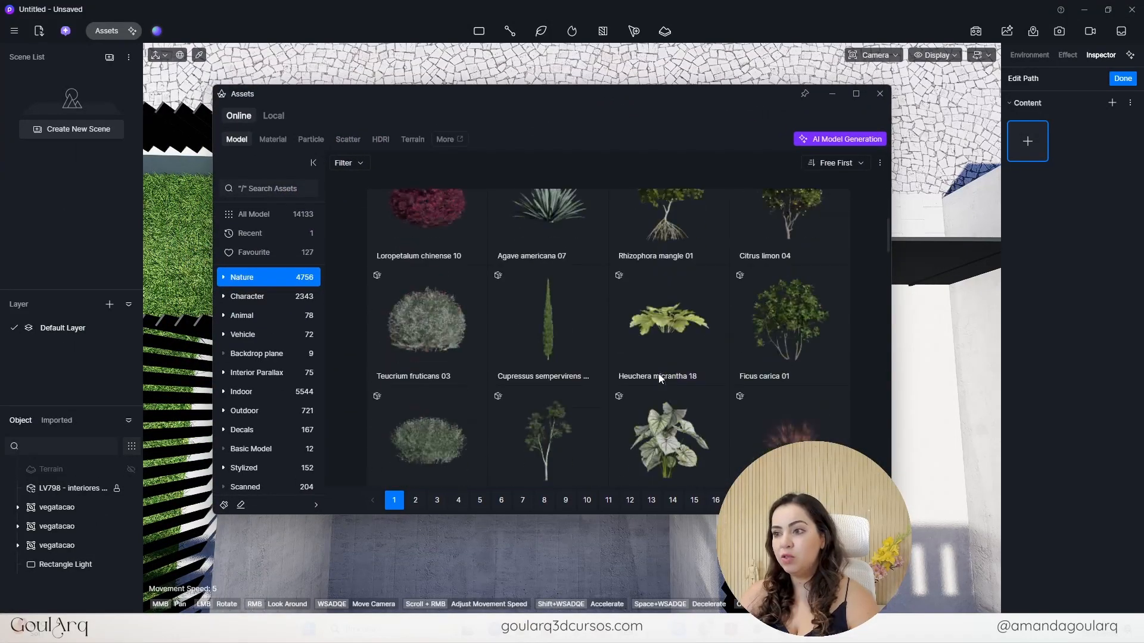
{"action": "scroll", "coordinate": [659, 375], "scroll_direction": "down", "scroll_amount": 10}
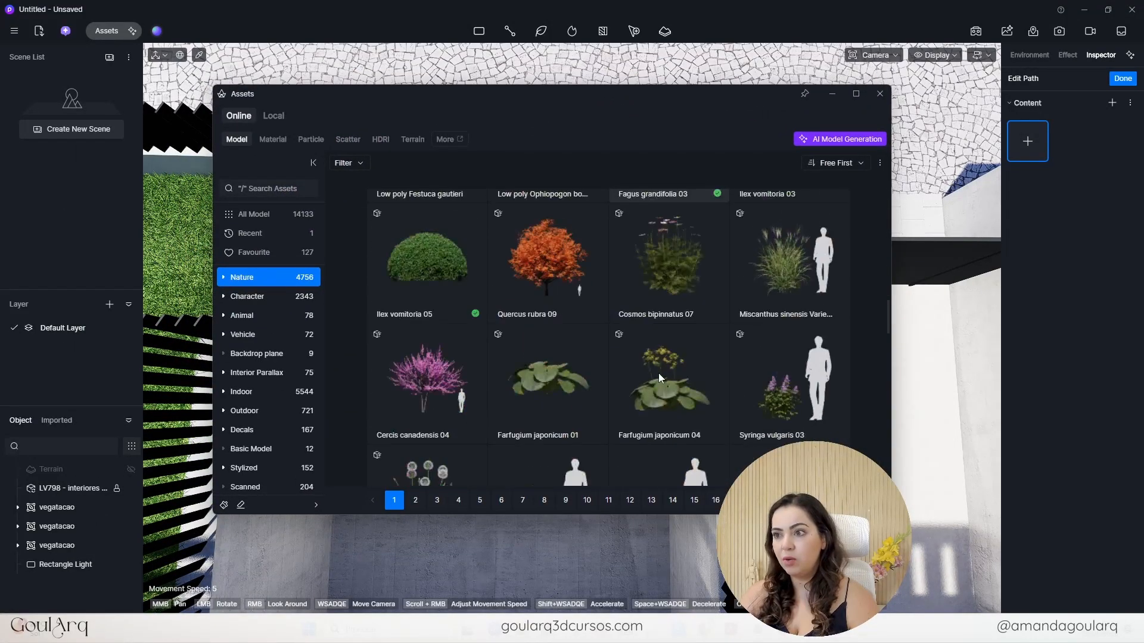
{"action": "scroll", "coordinate": [657, 377], "scroll_direction": "down", "scroll_amount": 1}
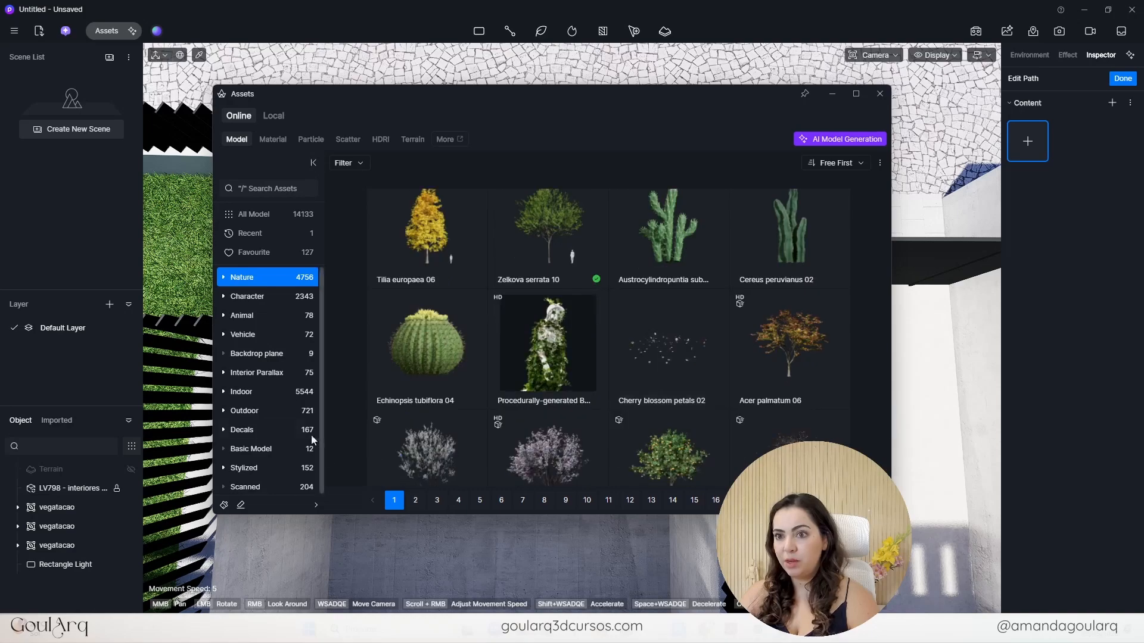
{"action": "left_click", "coordinate": [224, 278]}
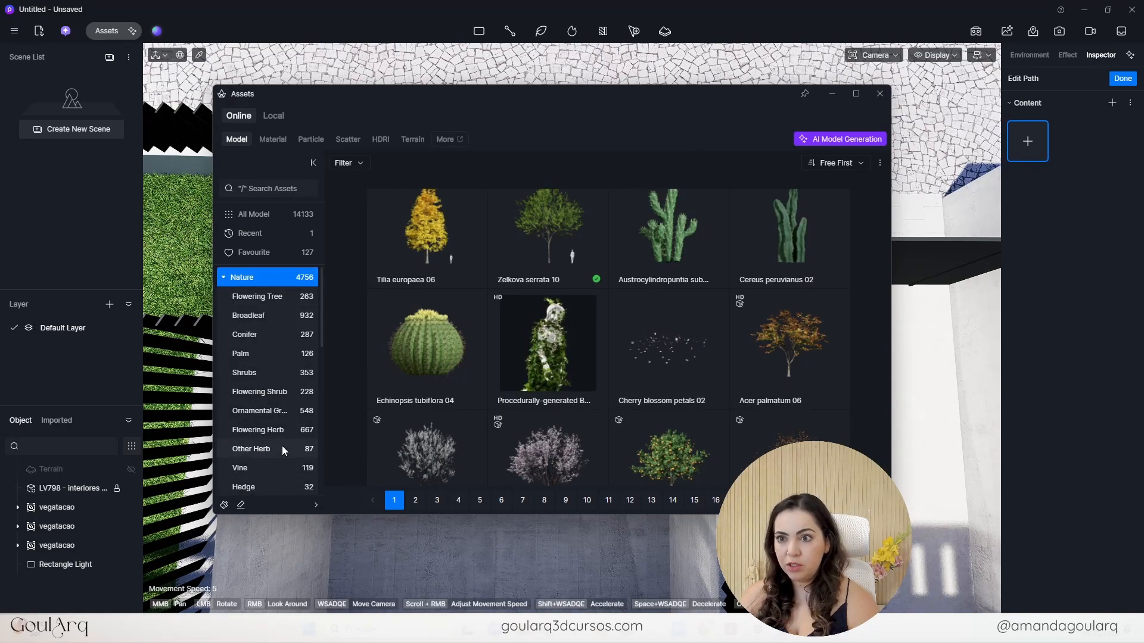
{"action": "scroll", "coordinate": [282, 451], "scroll_direction": "down", "scroll_amount": 1}
{"action": "left_click", "coordinate": [263, 456]}
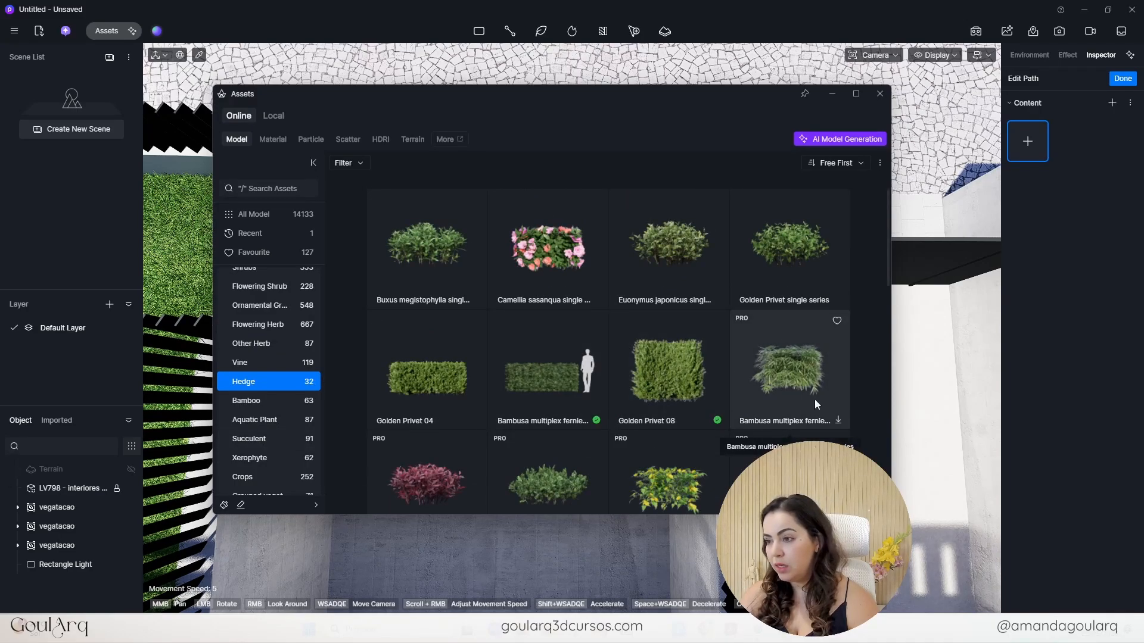
- Add the Ligustrum vulgare 05 hedge as the path's content and finish editing the path
{"action": "scroll", "coordinate": [748, 424], "scroll_direction": "down", "scroll_amount": 5}
{"action": "scroll", "coordinate": [749, 424], "scroll_direction": "down", "scroll_amount": 5}
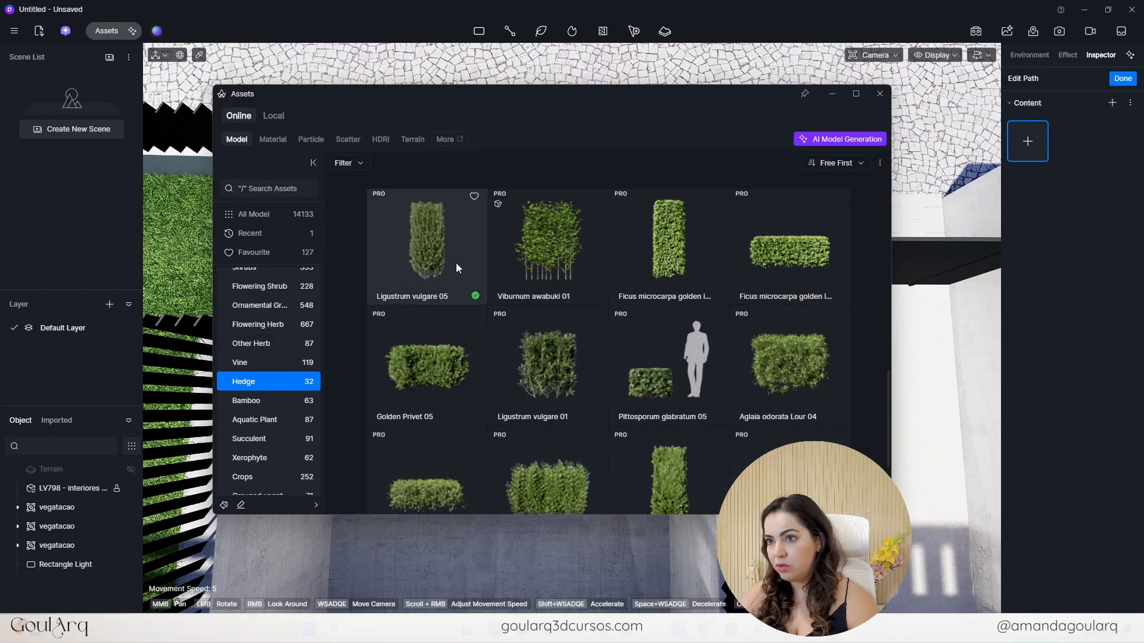
{"action": "scroll", "coordinate": [571, 341], "scroll_direction": "up", "scroll_amount": 5}
{"action": "scroll", "coordinate": [573, 346], "scroll_direction": "down", "scroll_amount": 2}
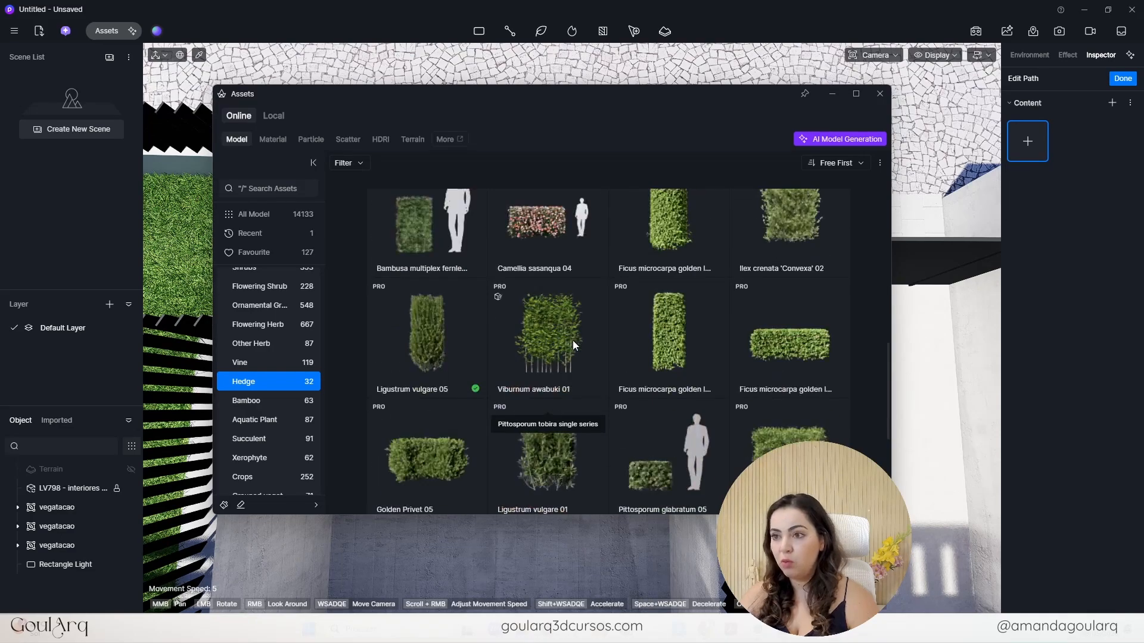
{"action": "left_click", "coordinate": [427, 338]}
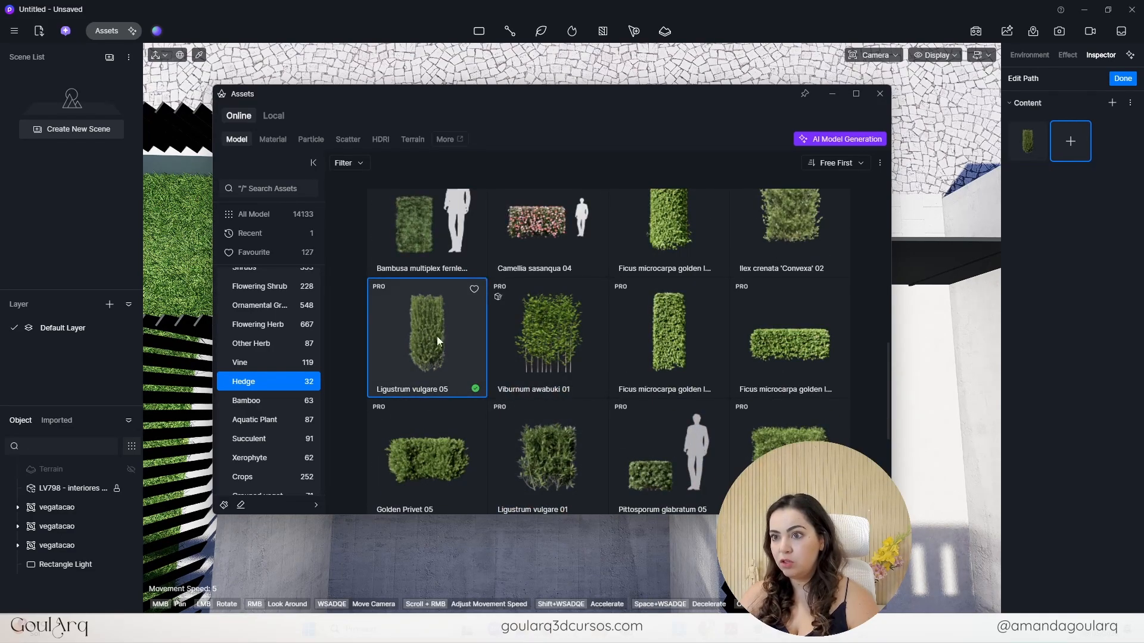
{"action": "left_click", "coordinate": [880, 94]}
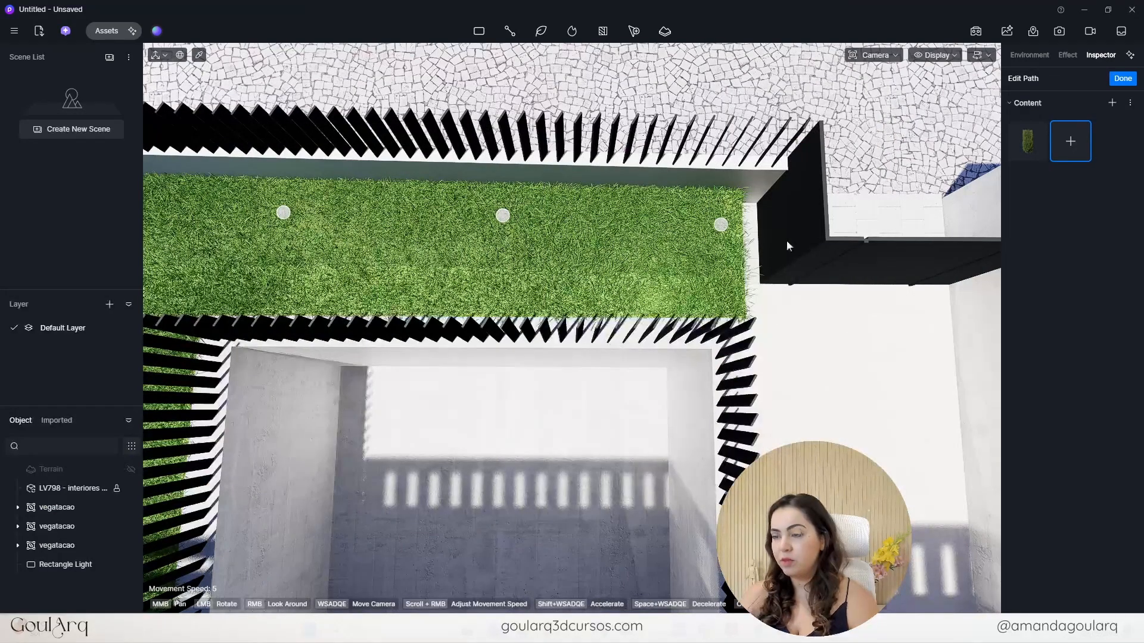
{"action": "left_click", "coordinate": [1123, 79]}
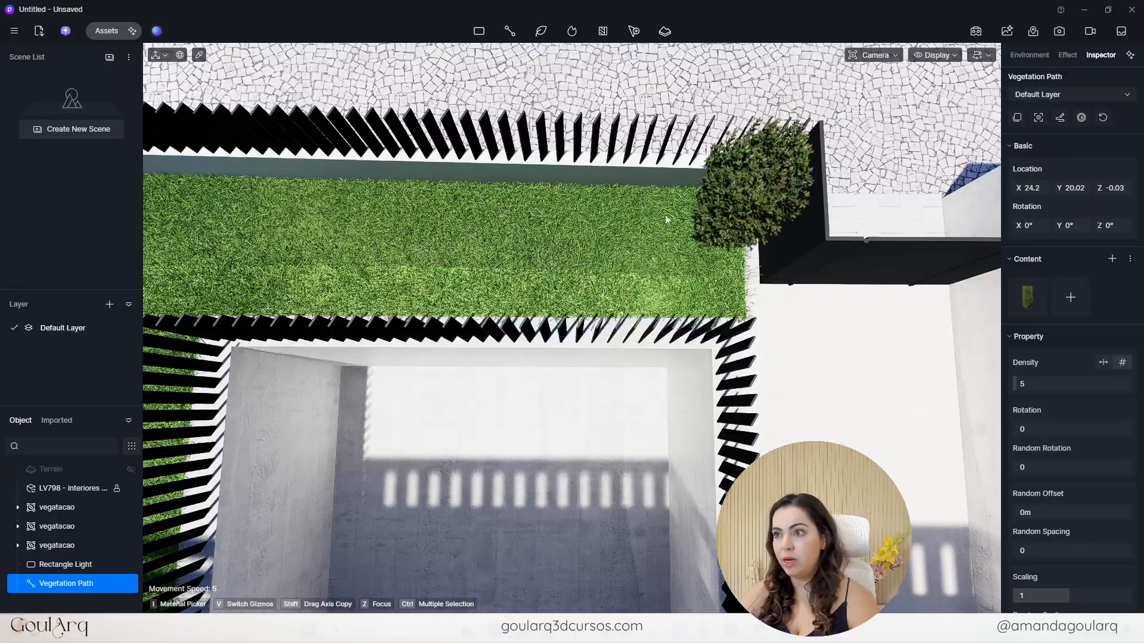
- Examine how the hedge plants are distributed along the path, from the curved fence to the sun loungers and pool
{"action": "scroll", "coordinate": [727, 223], "scroll_direction": "down", "scroll_amount": 2}
{"action": "scroll", "coordinate": [790, 226], "scroll_direction": "down", "scroll_amount": 5}
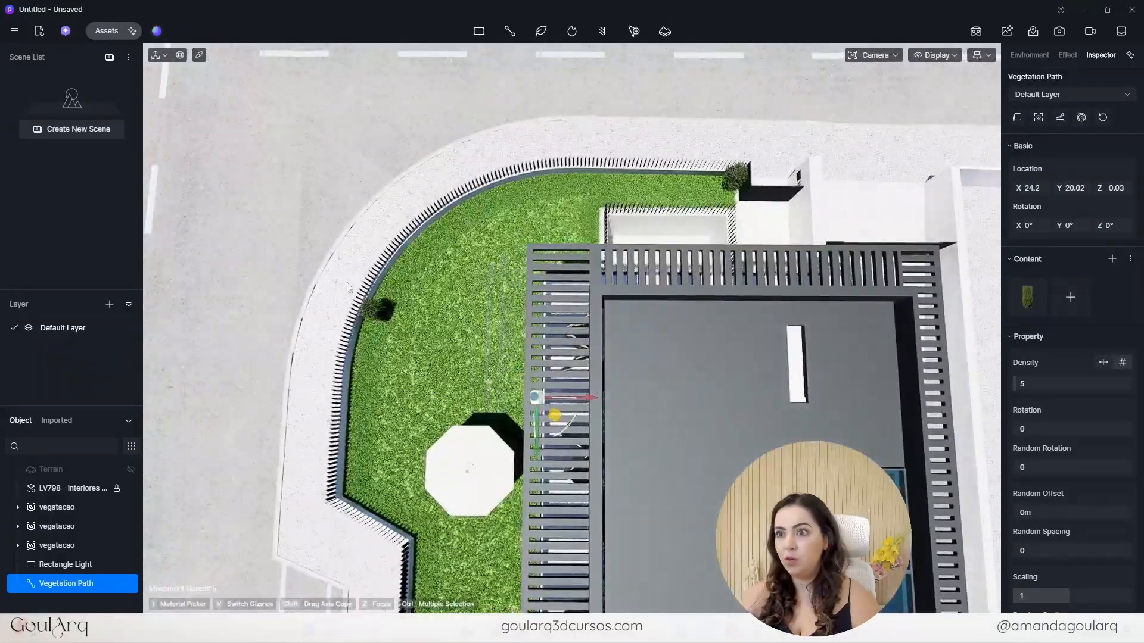
{"action": "scroll", "coordinate": [441, 140], "scroll_direction": "down", "scroll_amount": 5}
{"action": "scroll", "coordinate": [440, 349], "scroll_direction": "up", "scroll_amount": 6}
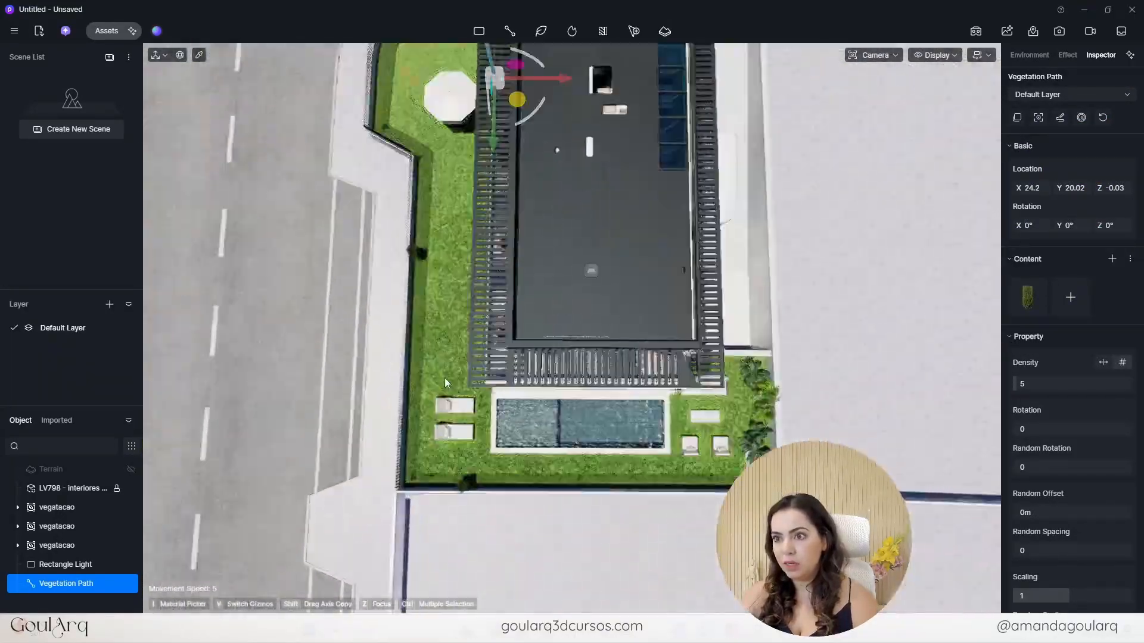
{"action": "scroll", "coordinate": [566, 121], "scroll_direction": "up", "scroll_amount": 5}
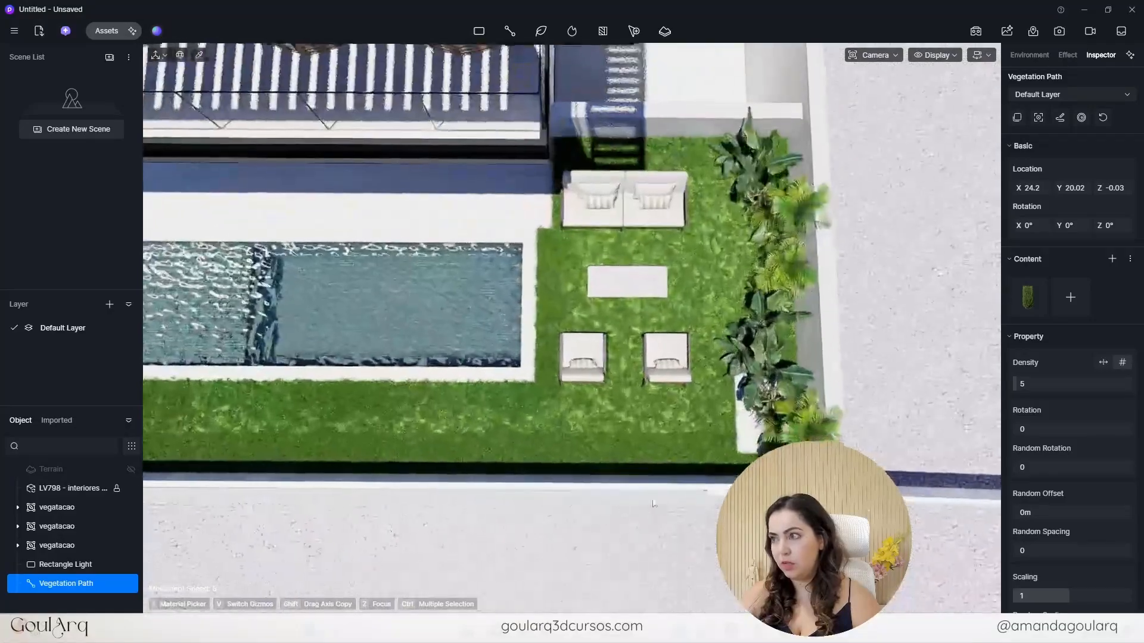
{"action": "scroll", "coordinate": [953, 391], "scroll_direction": "down", "scroll_amount": 5}
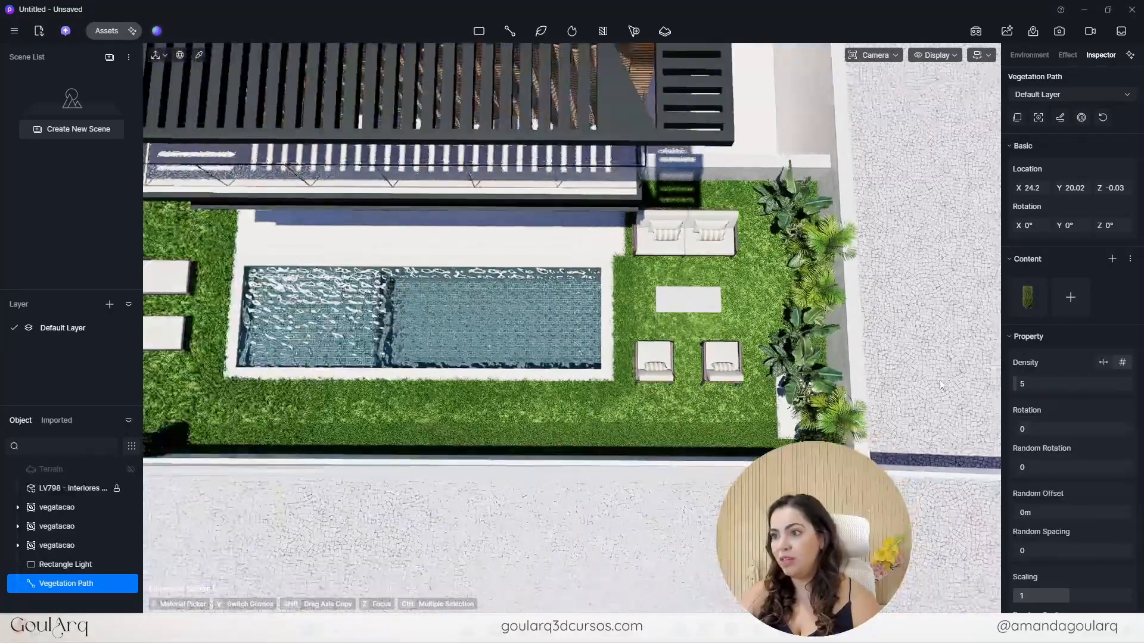
{"action": "right_click_drag", "start_coordinate": [241, 545], "coordinate": [330, 544]}
{"action": "middle_click_drag", "start_coordinate": [244, 528], "coordinate": [475, 445]}
{"action": "right_click_drag", "start_coordinate": [475, 445], "coordinate": [494, 357]}
{"action": "scroll", "coordinate": [495, 357], "scroll_direction": "up", "scroll_amount": 3}
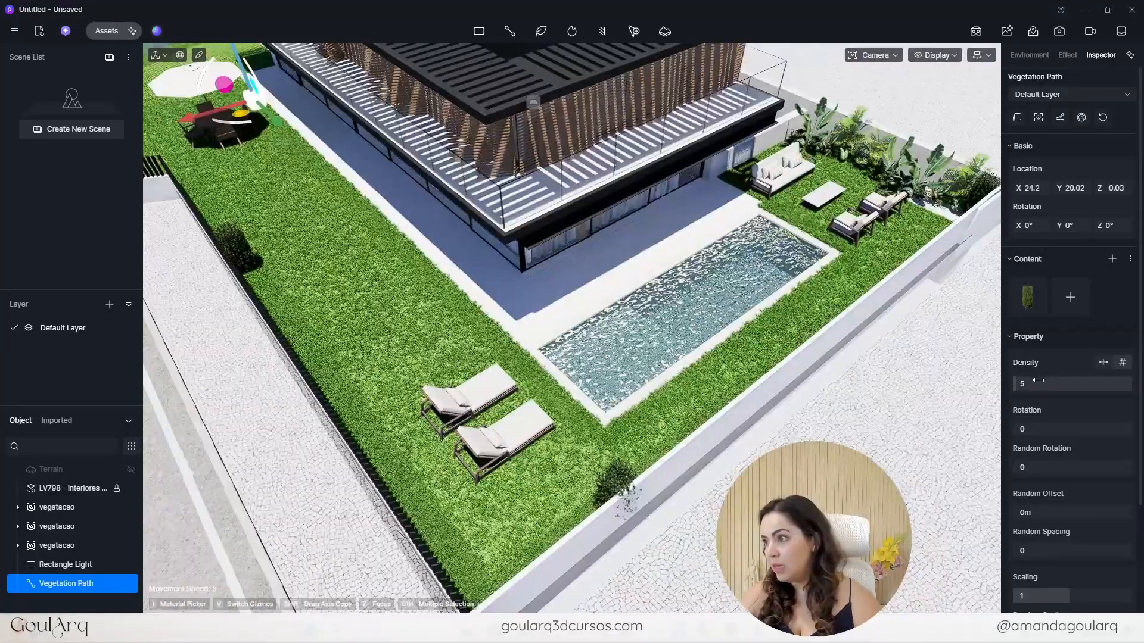
- Raise the vegetation path's density in stages to 97, checking the hedge beside the pool and sun loungers
{"action": "left_click_drag", "start_coordinate": [1018, 385], "coordinate": [1077, 374]}
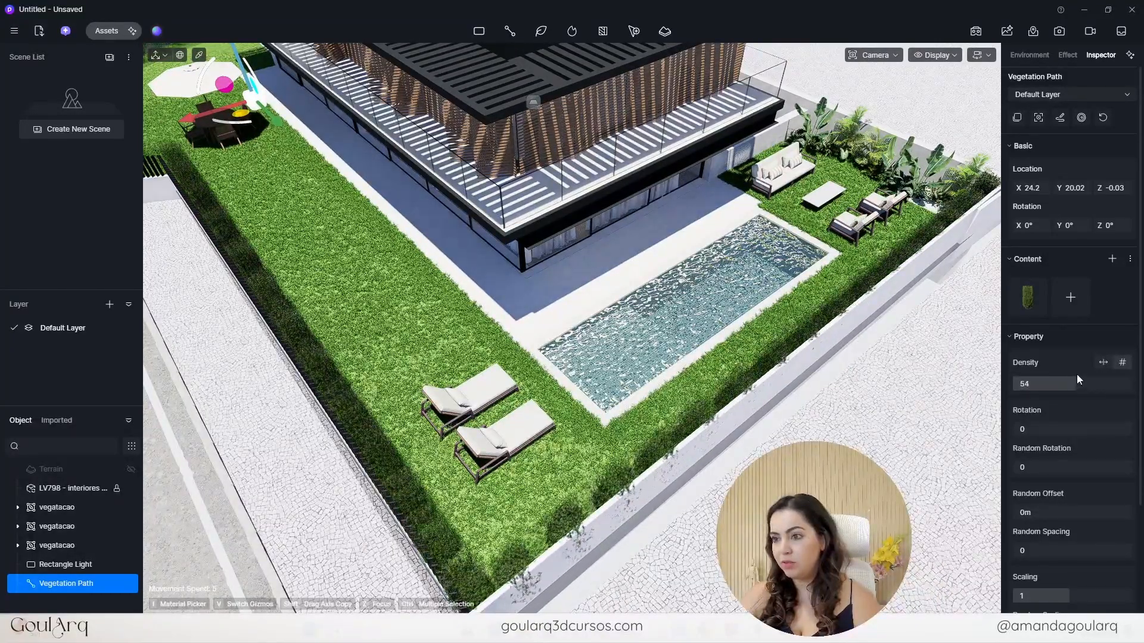
{"action": "scroll", "coordinate": [518, 541], "scroll_direction": "up", "scroll_amount": 3}
{"action": "scroll", "coordinate": [518, 541], "scroll_direction": "up", "scroll_amount": 2}
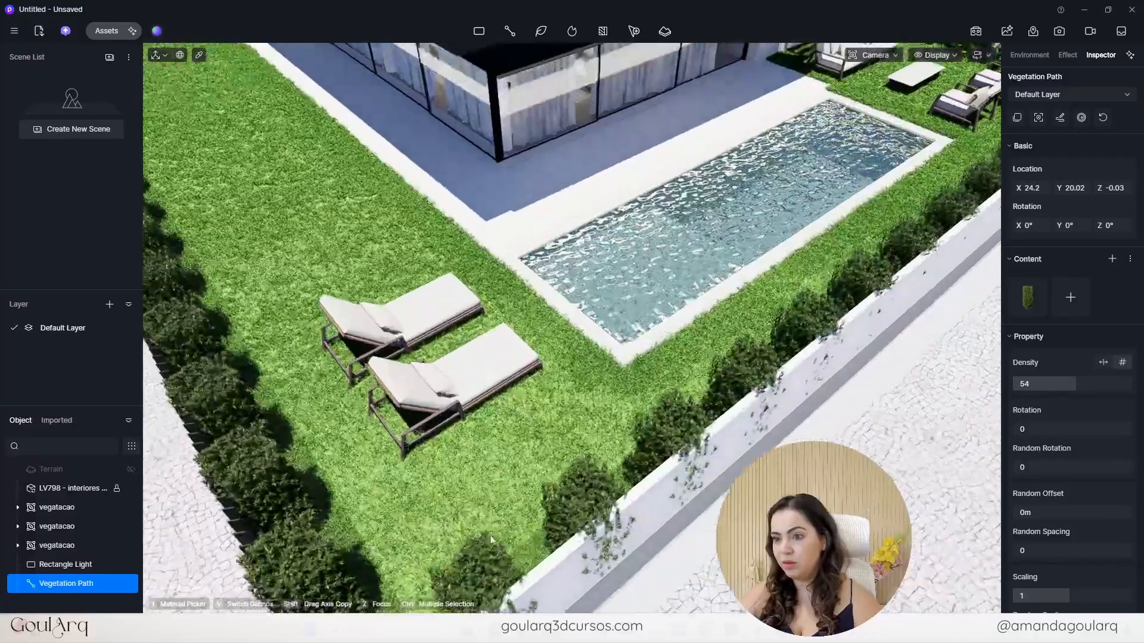
{"action": "scroll", "coordinate": [217, 166], "scroll_direction": "up", "scroll_amount": 5}
{"action": "right_click_drag", "start_coordinate": [216, 165], "coordinate": [818, 266]}
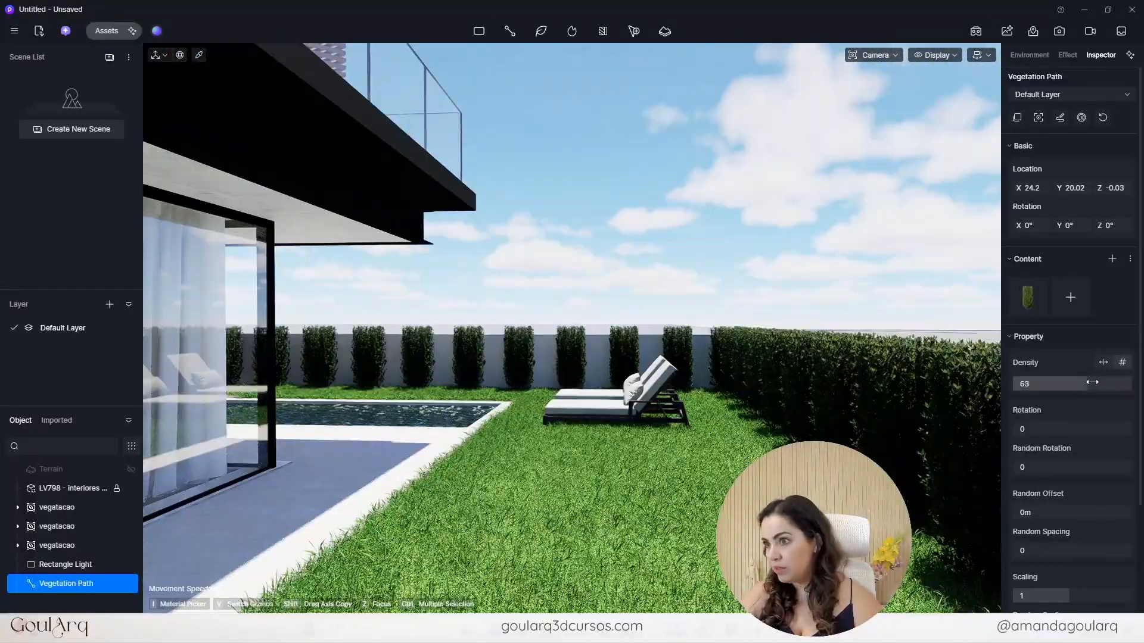
{"action": "left_click_drag", "start_coordinate": [1092, 382], "coordinate": [1120, 385]}
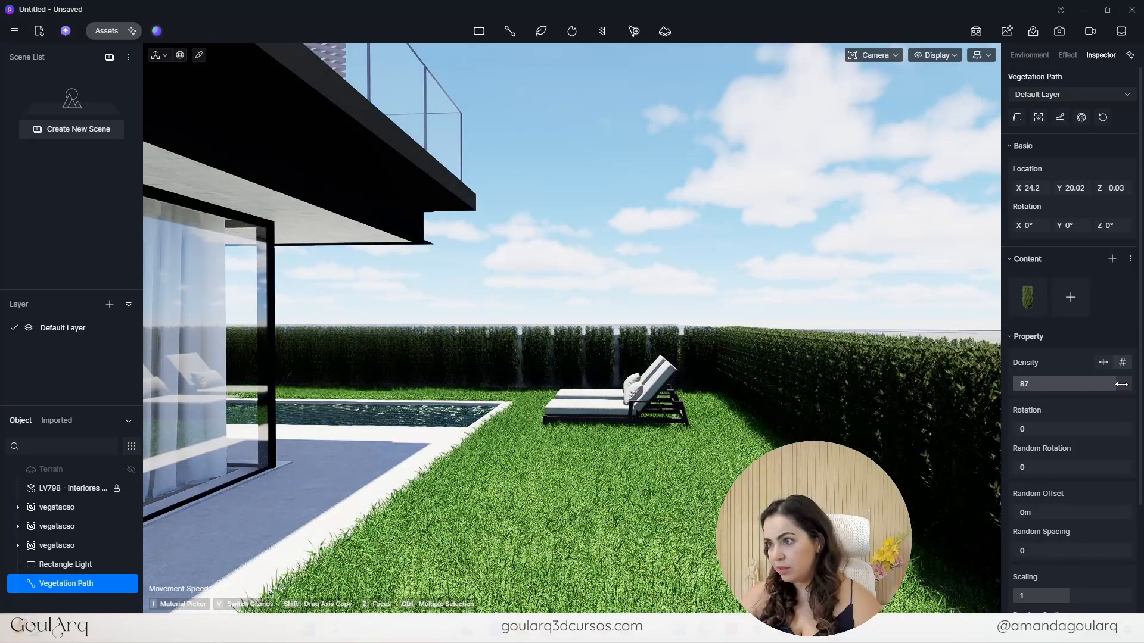
{"action": "scroll", "coordinate": [385, 348], "scroll_direction": "up", "scroll_amount": 5}
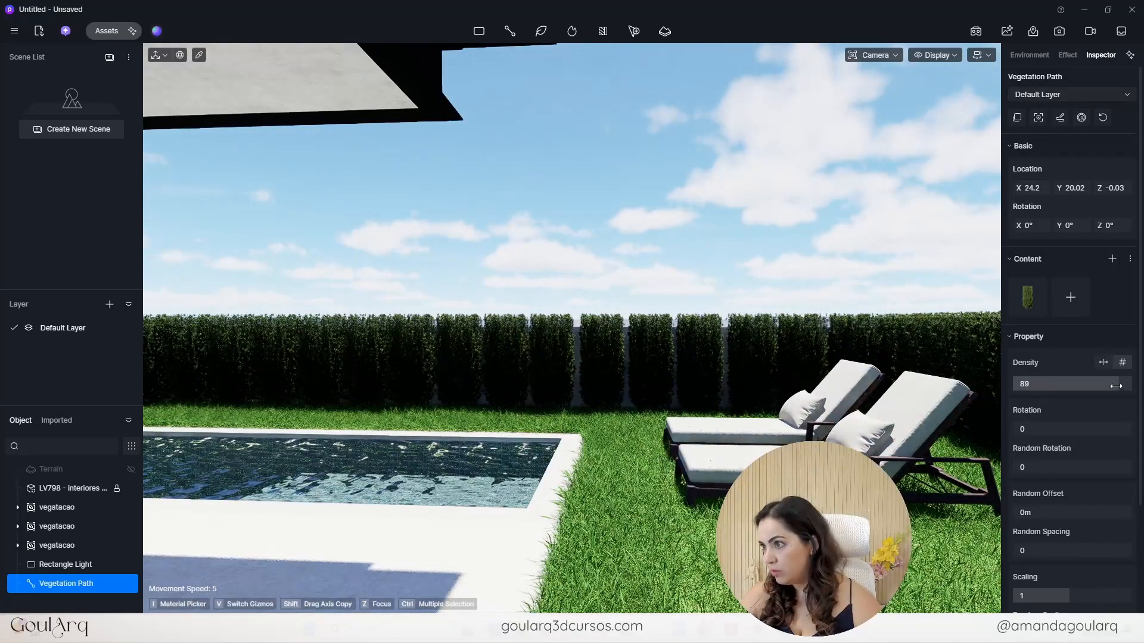
{"action": "left_click_drag", "start_coordinate": [1115, 386], "coordinate": [1126, 386]}
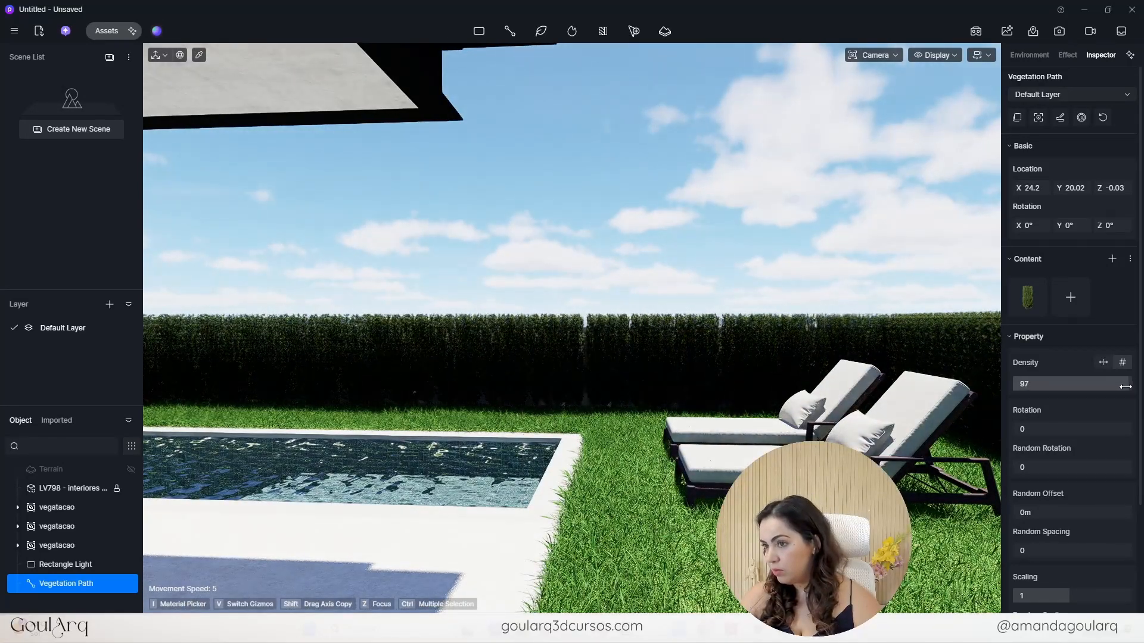
- Set the Geo Sky sun time to 14:28 to light the hedge, and deselect the vegetation path
{"action": "left_click", "coordinate": [1034, 56]}
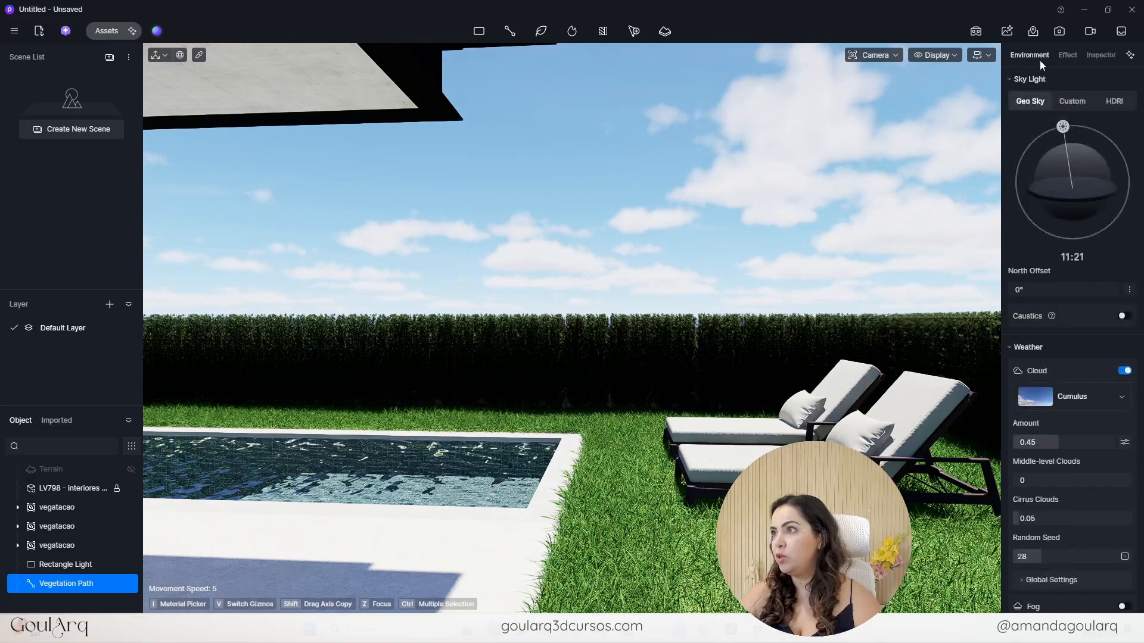
{"action": "left_click_drag", "start_coordinate": [1062, 126], "coordinate": [1099, 149]}
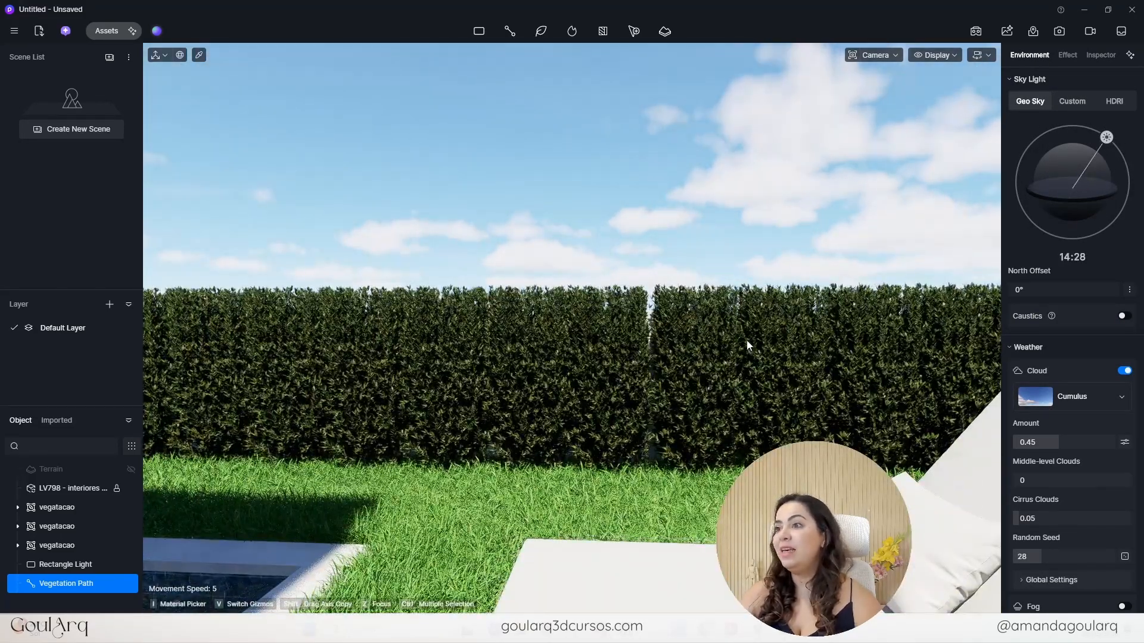
{"action": "key", "text": "Escape"}
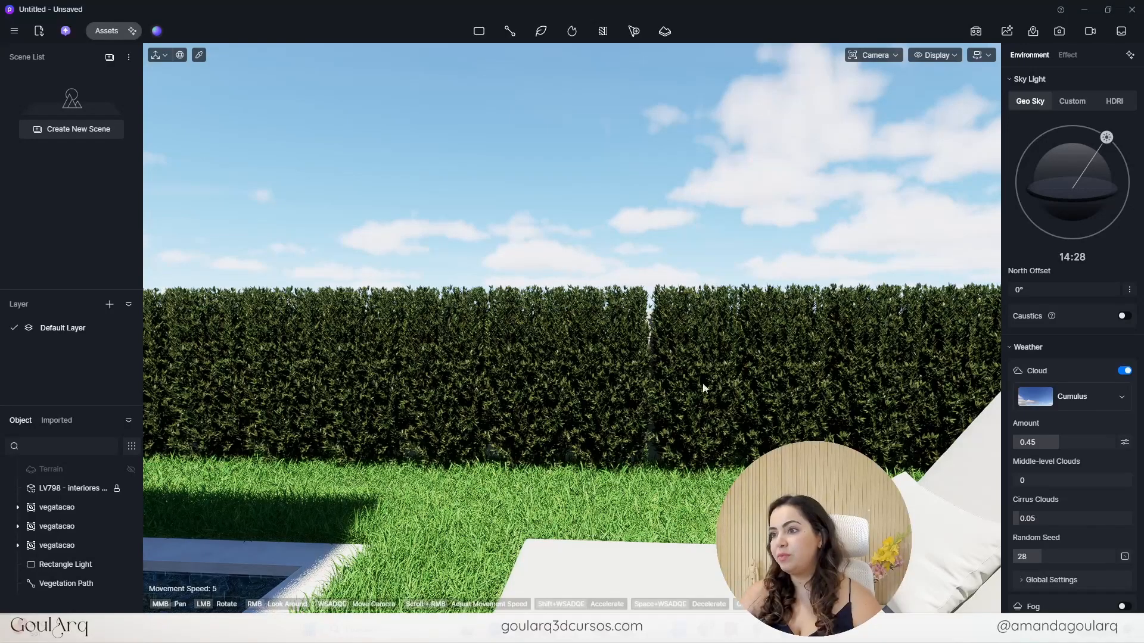
- Select the vegetation path forming the hedge and set its random rotation to 0.56
{"action": "left_click", "coordinate": [844, 349]}
{"action": "key", "text": "Escape"}
{"action": "left_click", "coordinate": [773, 353]}
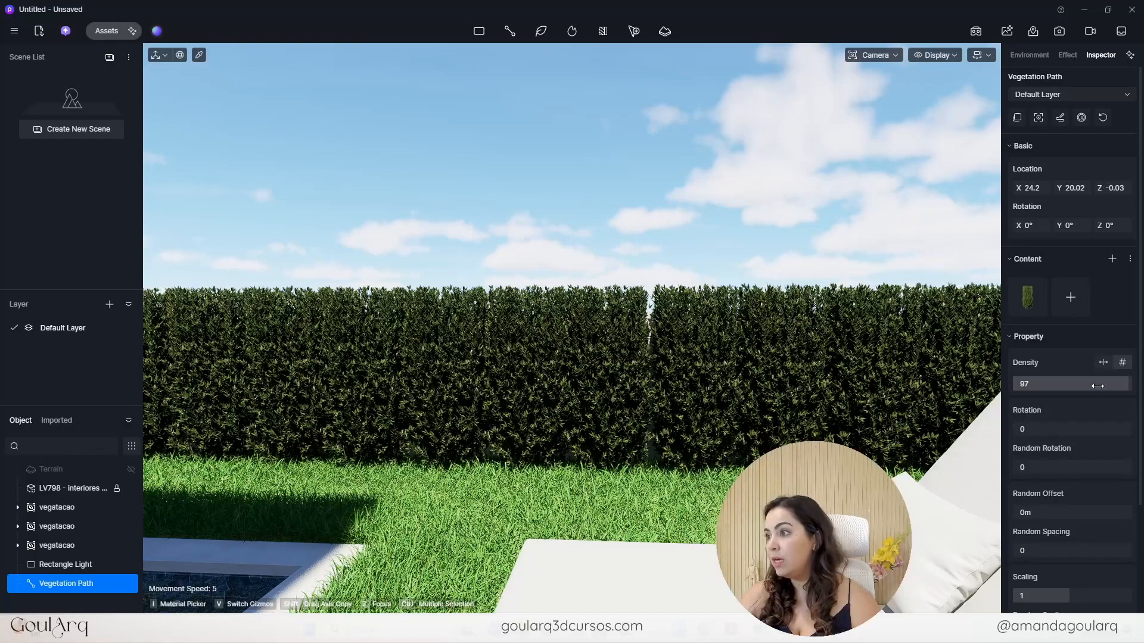
{"action": "mouse_move", "coordinate": [1048, 433]}
{"action": "left_mouse_down"}
{"action": "mouse_move", "coordinate": [1108, 436]}
{"action": "mouse_move", "coordinate": [1059, 429]}
{"action": "left_mouse_up"}
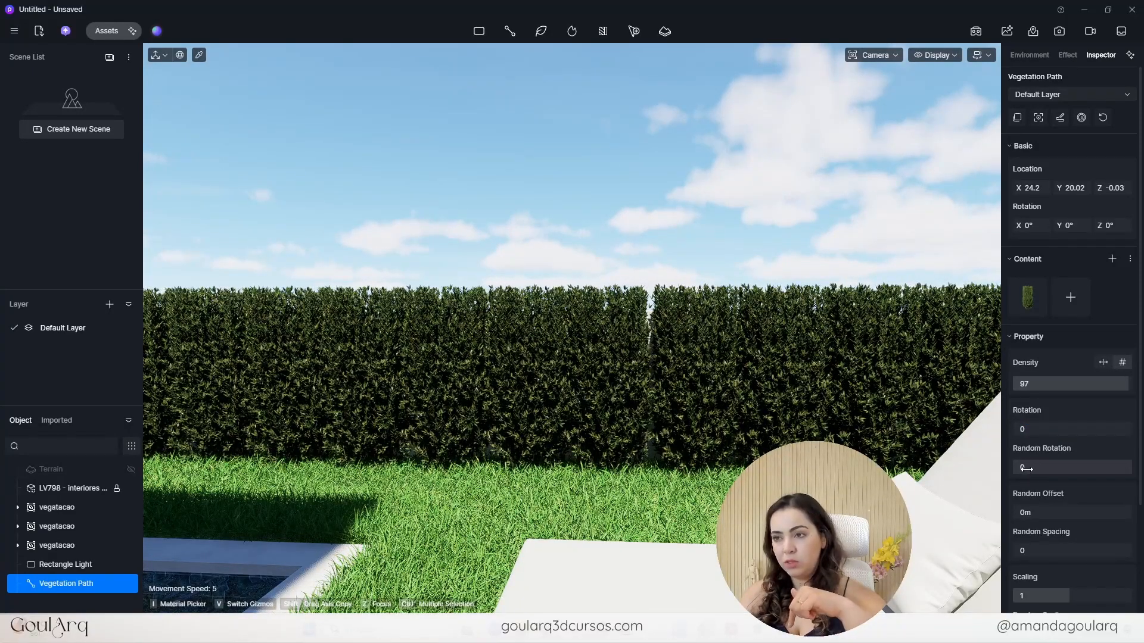
{"action": "left_click_drag", "start_coordinate": [1036, 467], "coordinate": [1092, 467]}
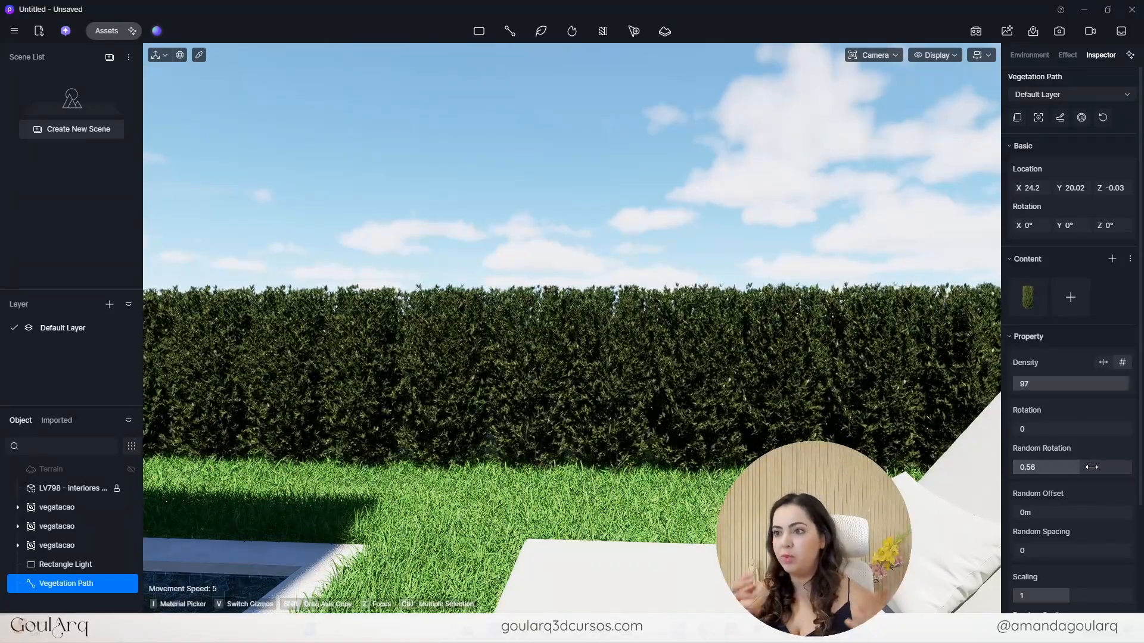
- Try a random spacing of 0.6 on the vegetation path and reset it to 0
{"action": "scroll", "coordinate": [1056, 534], "scroll_direction": "down", "scroll_amount": 1}
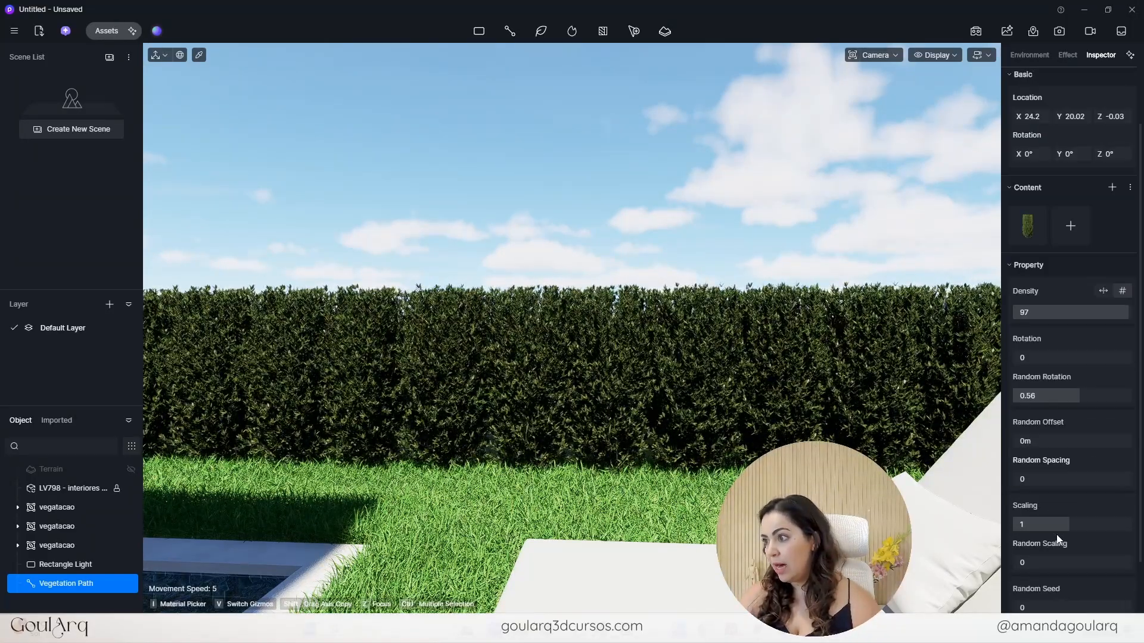
{"action": "left_click_drag", "start_coordinate": [1029, 479], "coordinate": [1097, 479]}
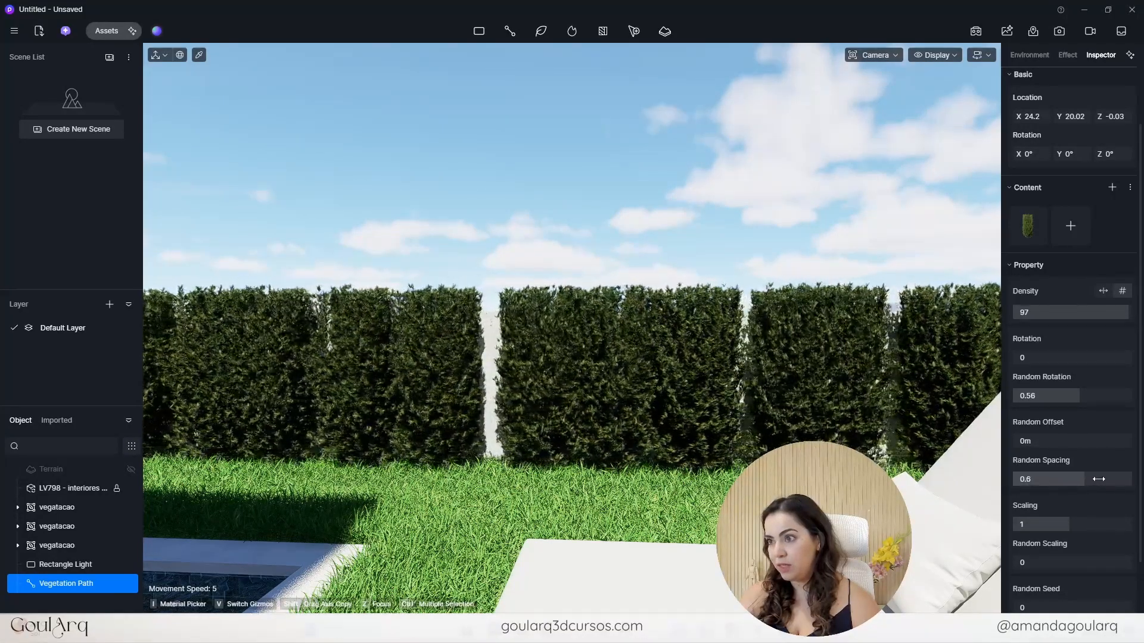
{"action": "left_click_drag", "start_coordinate": [1063, 479], "coordinate": [1006, 480]}
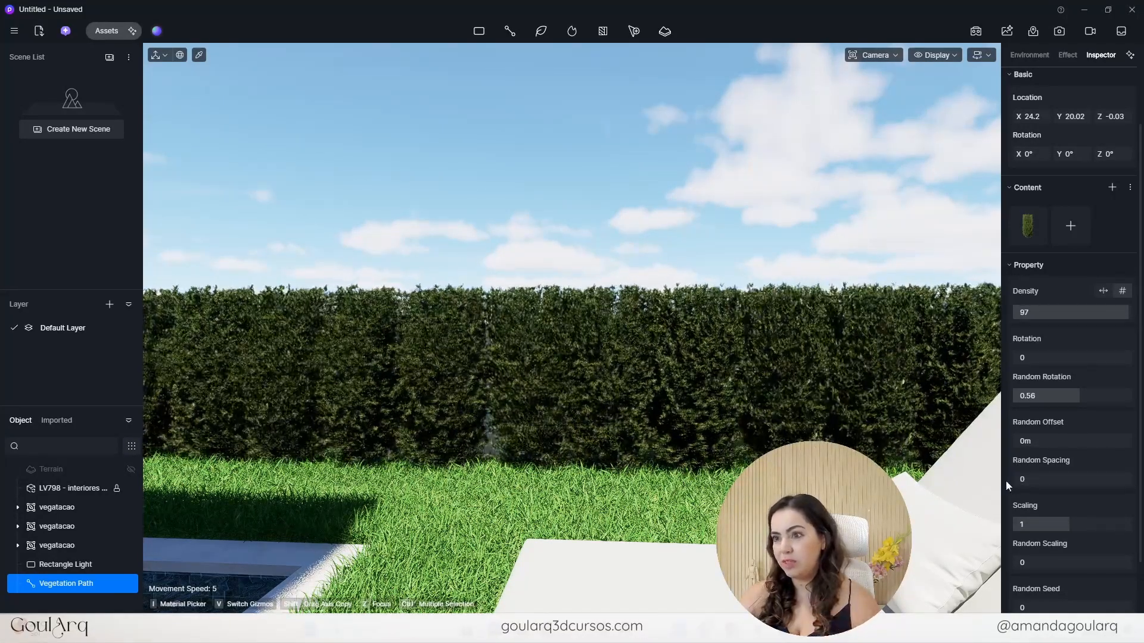
- Increase the scaling of the plants along the vegetation path to 1.12
{"action": "scroll", "coordinate": [1052, 500], "scroll_direction": "down", "scroll_amount": 2}
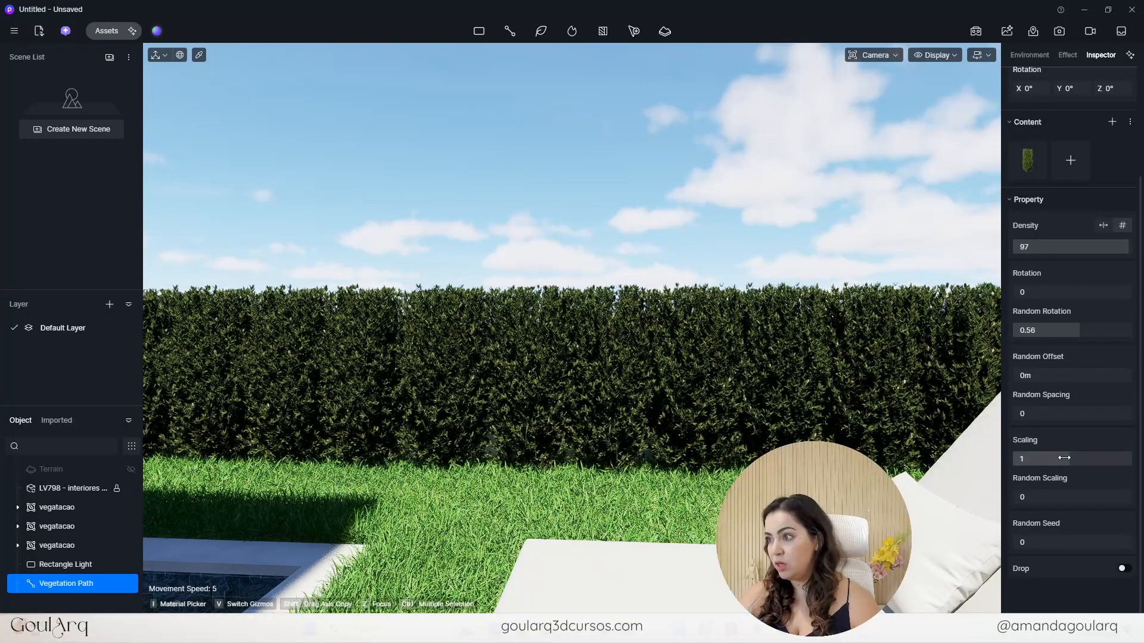
{"action": "mouse_move", "coordinate": [1070, 457]}
{"action": "left_mouse_down"}
{"action": "mouse_move", "coordinate": [1105, 459]}
{"action": "mouse_move", "coordinate": [1063, 471]}
{"action": "mouse_move", "coordinate": [1077, 474]}
{"action": "left_mouse_up"}
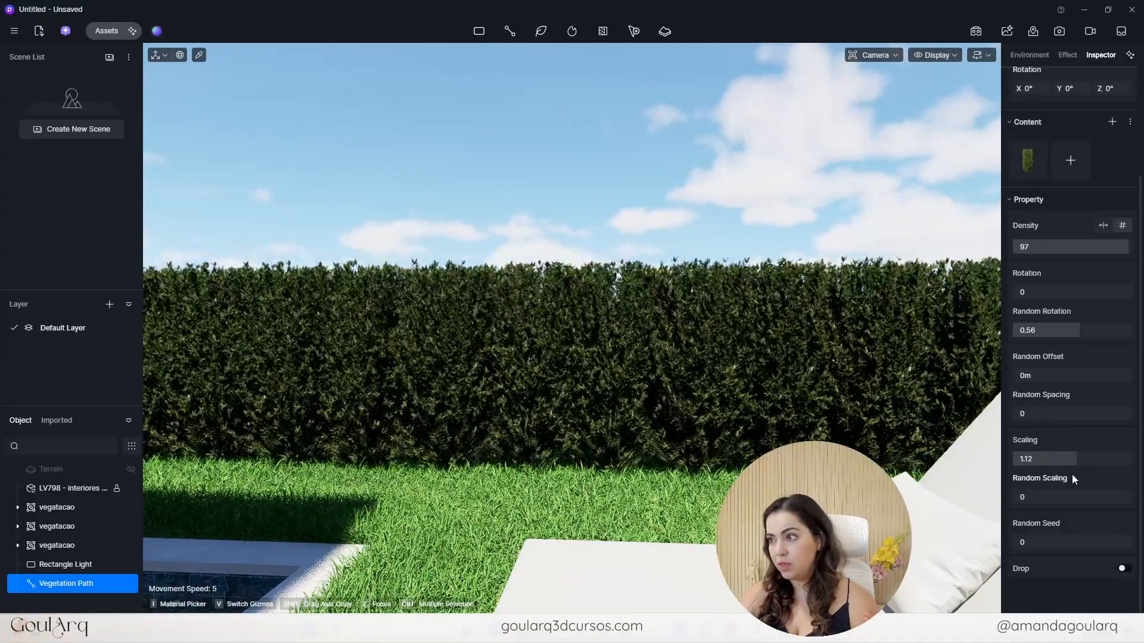
- Try a random scaling of 0.2 on the hedge plants and reset it to 0
{"action": "mouse_move", "coordinate": [1046, 495]}
{"action": "left_mouse_down"}
{"action": "mouse_move", "coordinate": [1125, 491]}
{"action": "mouse_move", "coordinate": [1054, 493]}
{"action": "left_mouse_up"}
{"action": "scroll", "coordinate": [483, 393], "scroll_direction": "down", "scroll_amount": 3}
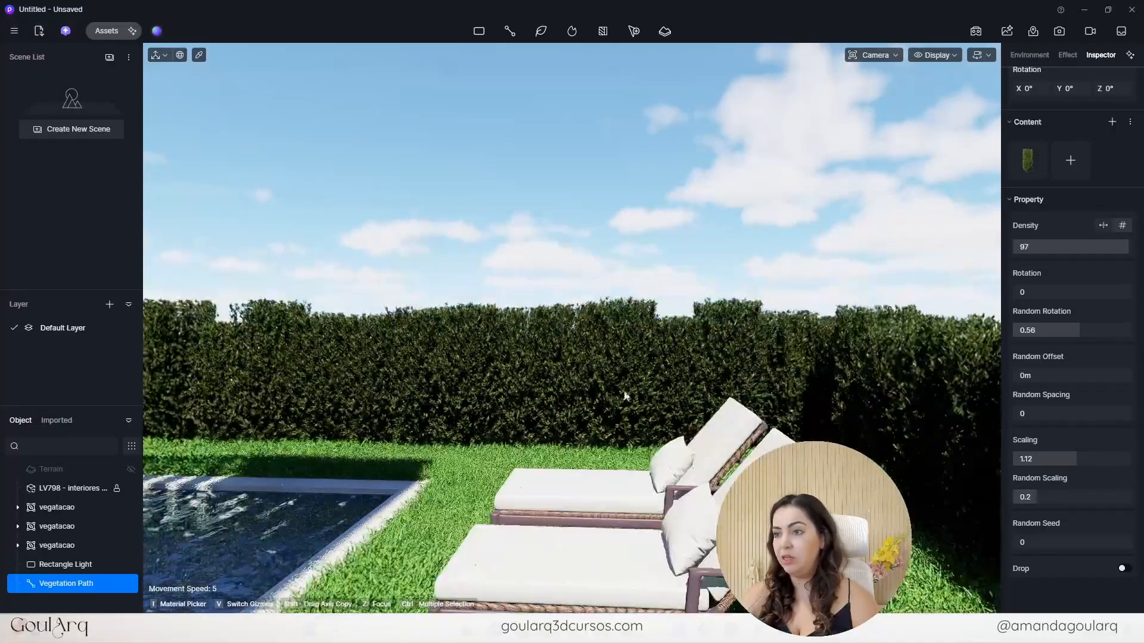
{"action": "left_click_drag", "start_coordinate": [1064, 493], "coordinate": [985, 502]}
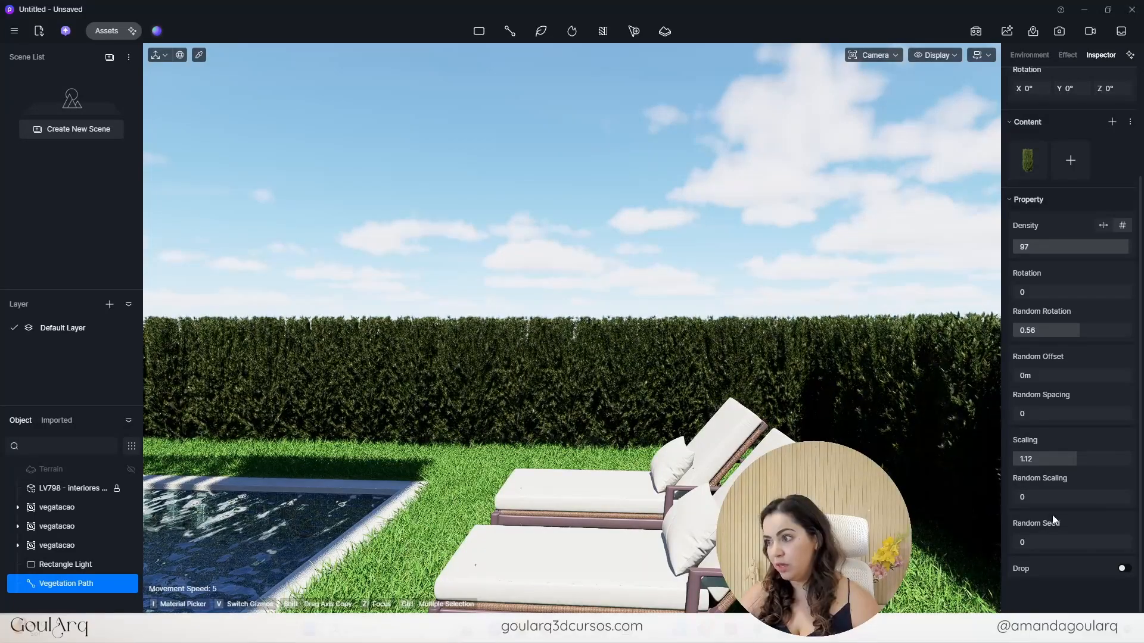
- Examine the hedge around the lawn, pool and sun loungers, and deselect the vegetation path
{"action": "scroll", "coordinate": [570, 379], "scroll_direction": "down", "scroll_amount": 4}
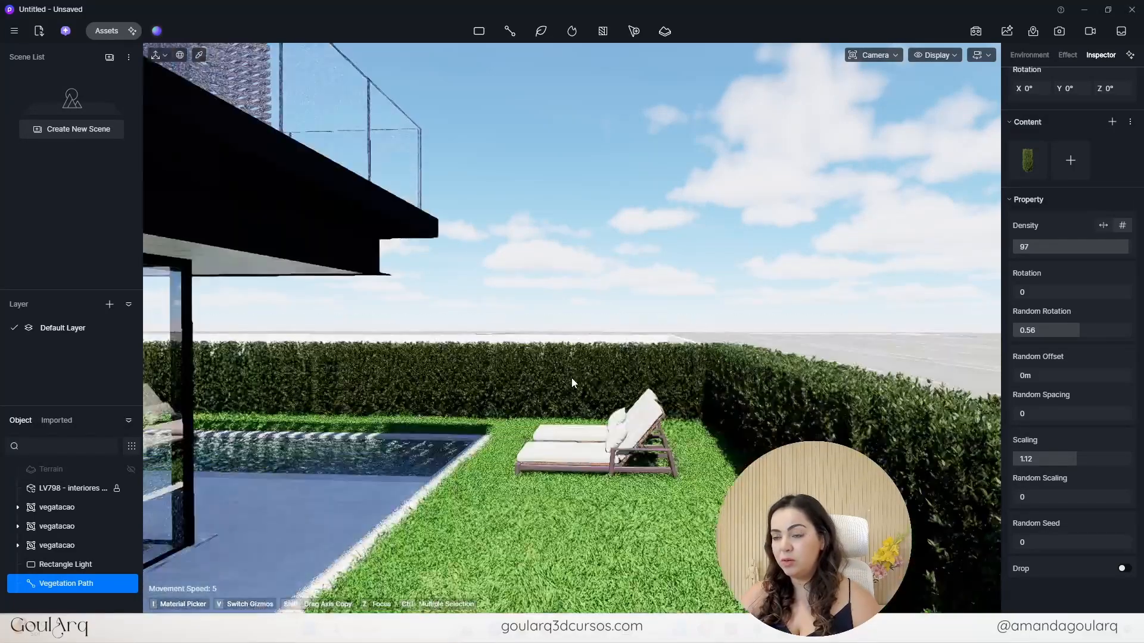
{"action": "scroll", "coordinate": [632, 363], "scroll_direction": "down", "scroll_amount": 2}
{"action": "scroll", "coordinate": [634, 363], "scroll_direction": "down", "scroll_amount": 2}
{"action": "middle_click_drag", "start_coordinate": [634, 362], "coordinate": [700, 337]}
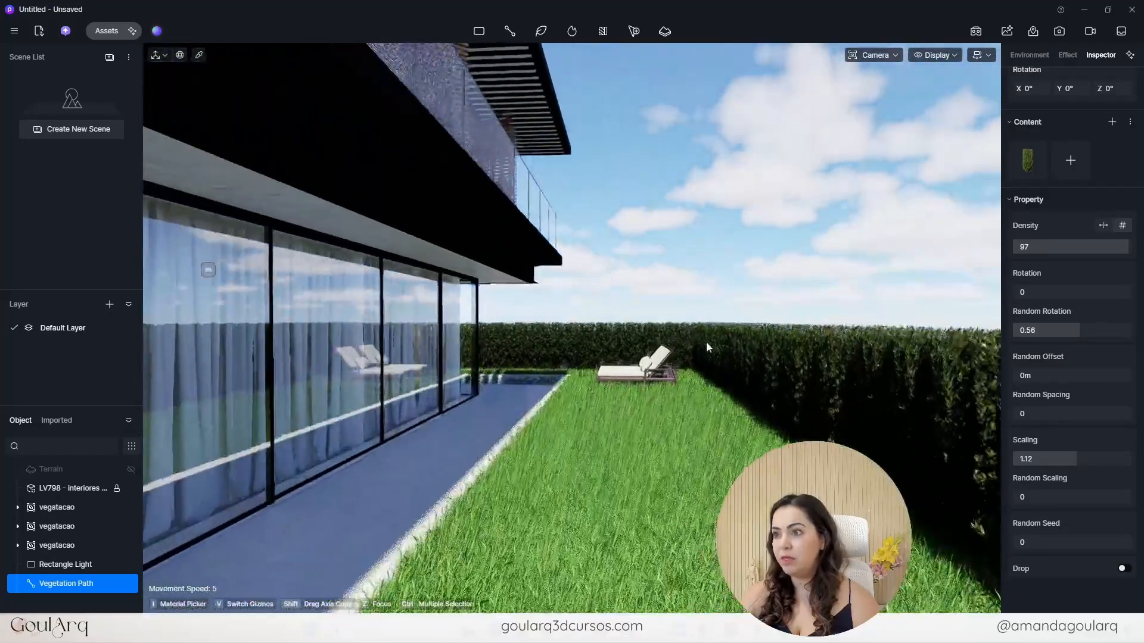
{"action": "scroll", "coordinate": [688, 367], "scroll_direction": "up", "scroll_amount": 2}
{"action": "left_click", "coordinate": [676, 264]}
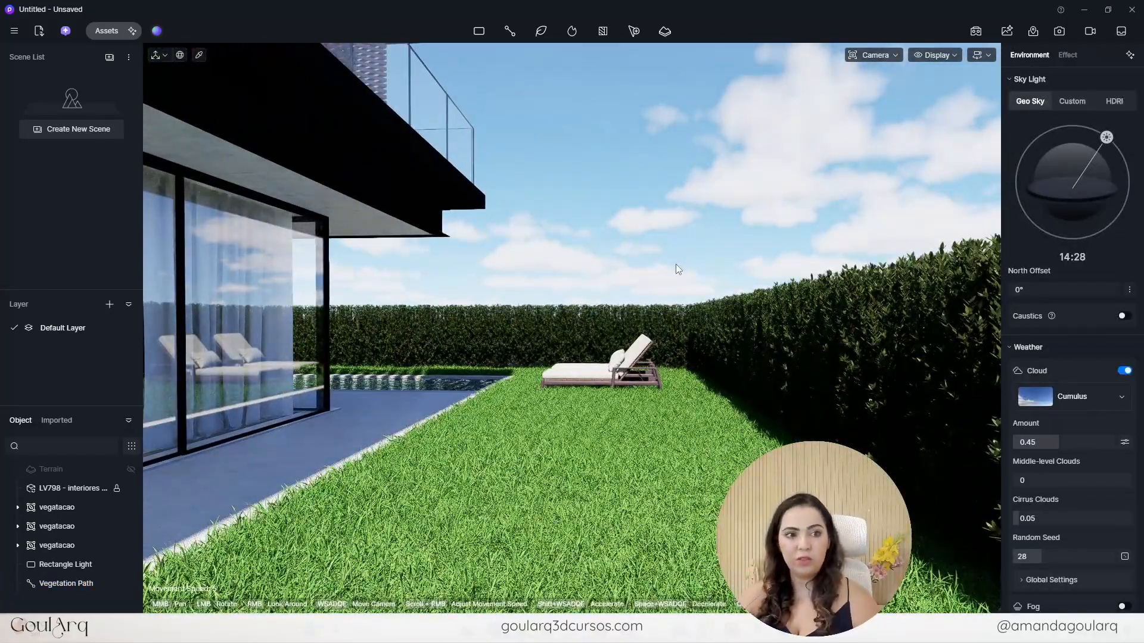
- Add the Codiaeum Variegatum 03 shrub to the vegetation path's content and uncover the hedge behind the asset library
{"action": "left_click", "coordinate": [841, 291]}
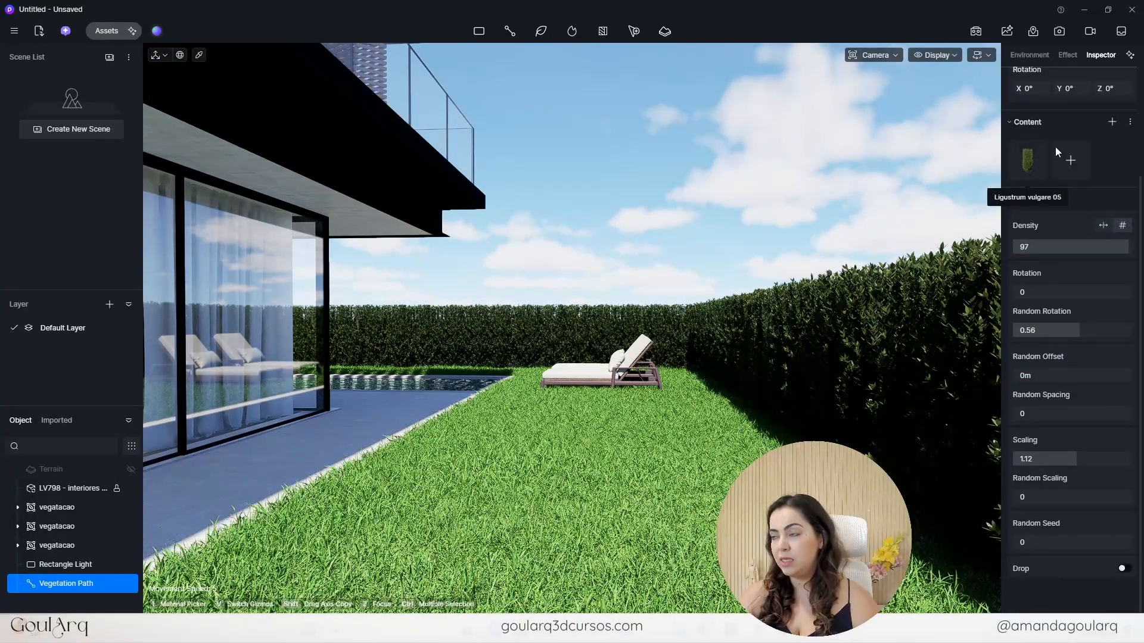
{"action": "left_click", "coordinate": [1067, 164]}
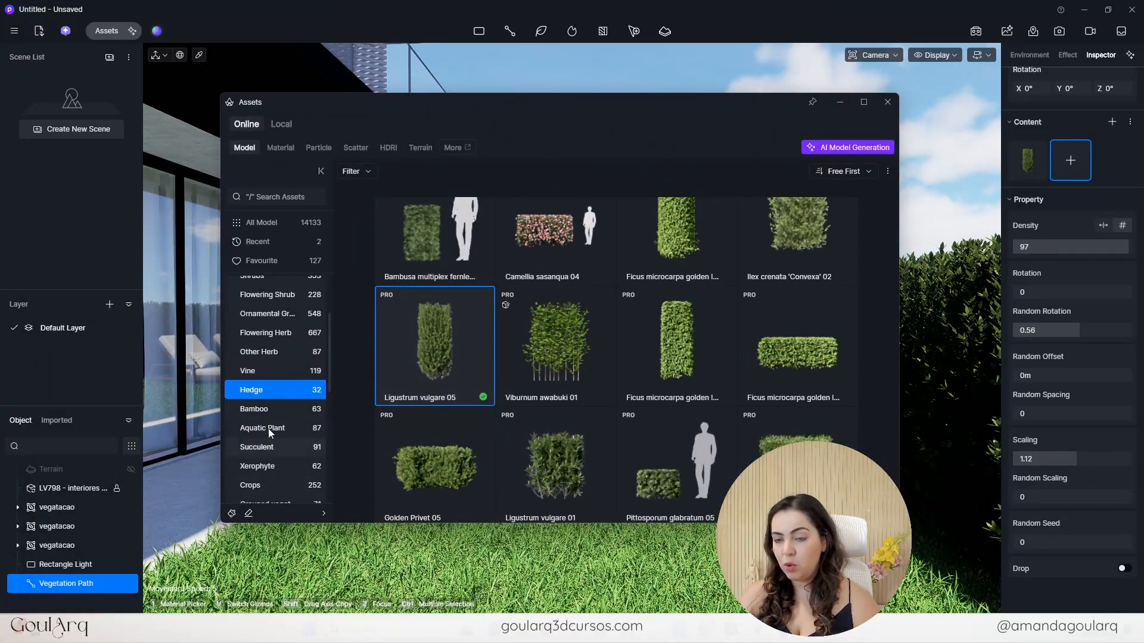
{"action": "left_click", "coordinate": [277, 354]}
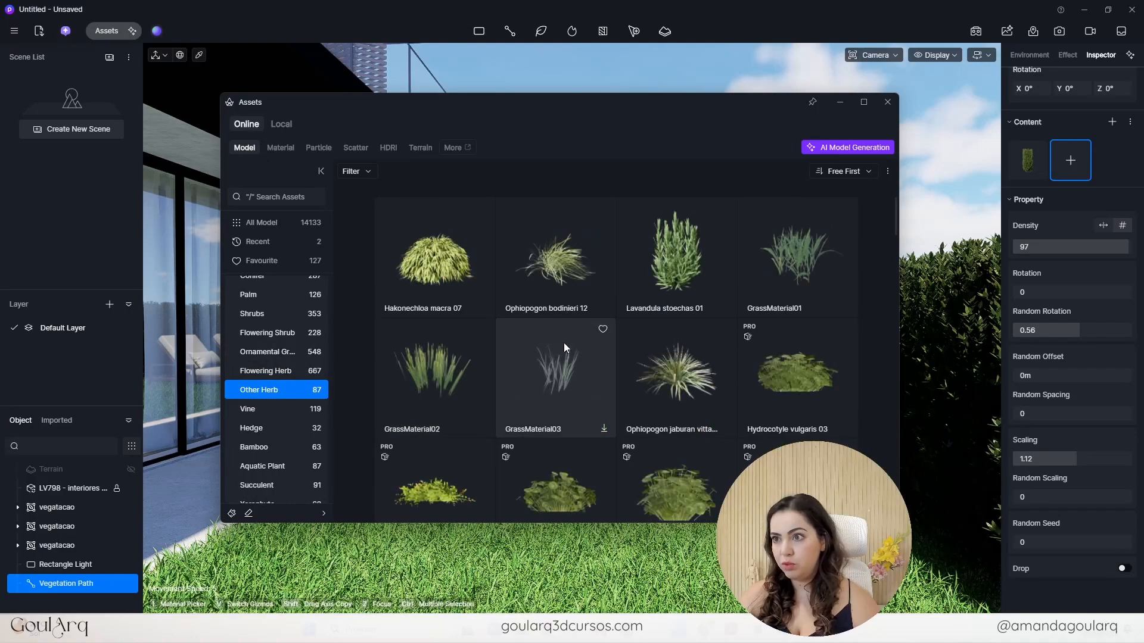
{"action": "left_click", "coordinate": [273, 314]}
{"action": "scroll", "coordinate": [698, 359], "scroll_direction": "down", "scroll_amount": 4}
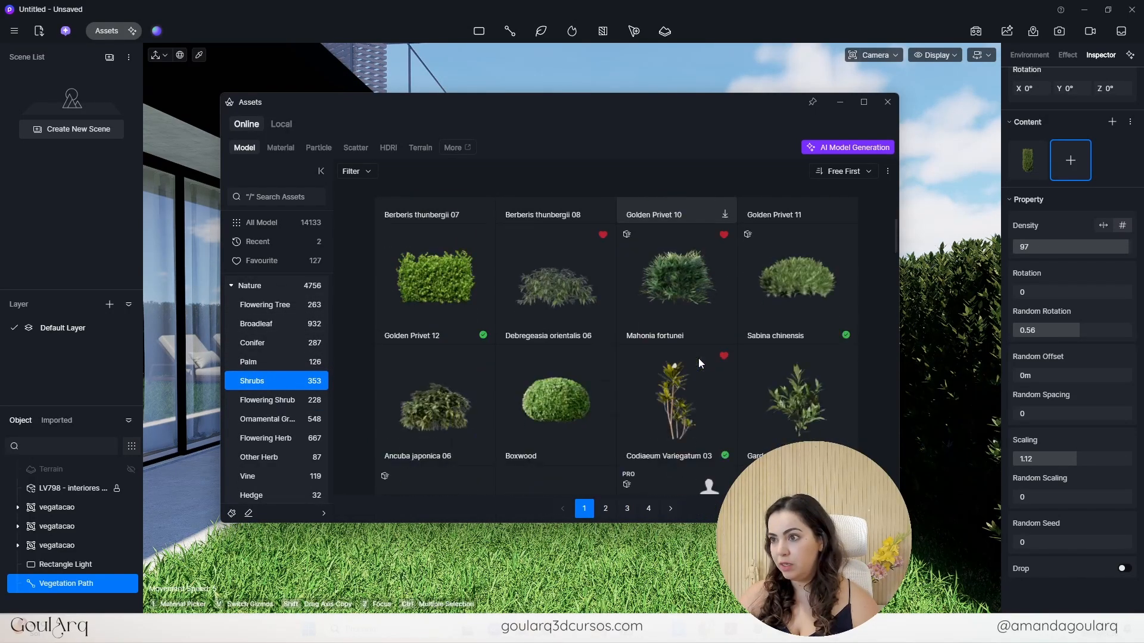
{"action": "left_click", "coordinate": [679, 298]}
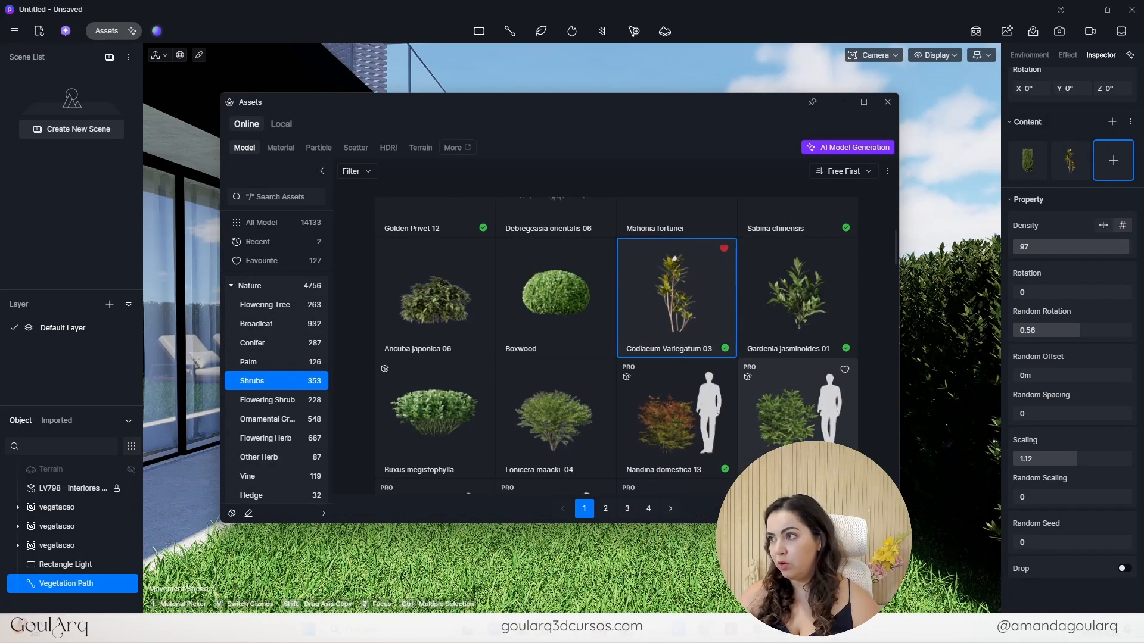
{"action": "left_click_drag", "start_coordinate": [656, 111], "coordinate": [340, 123]}
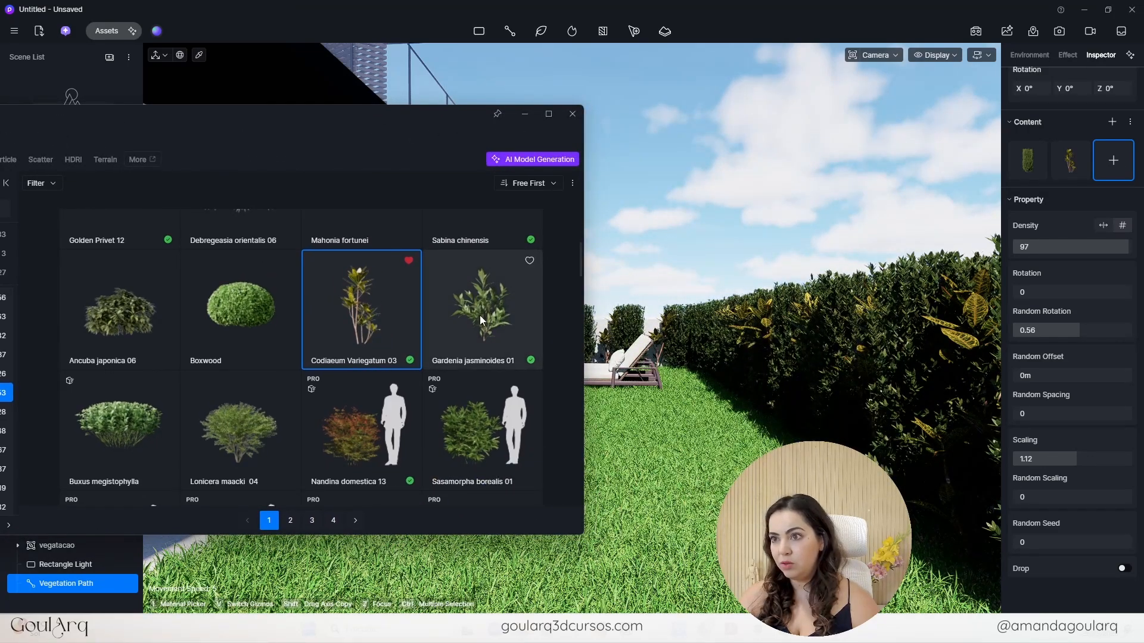
- Browse the shrubs, favourites and grouped vegetation models for another plant to combine in the vegetation path
{"action": "scroll", "coordinate": [480, 314], "scroll_direction": "down", "scroll_amount": 8}
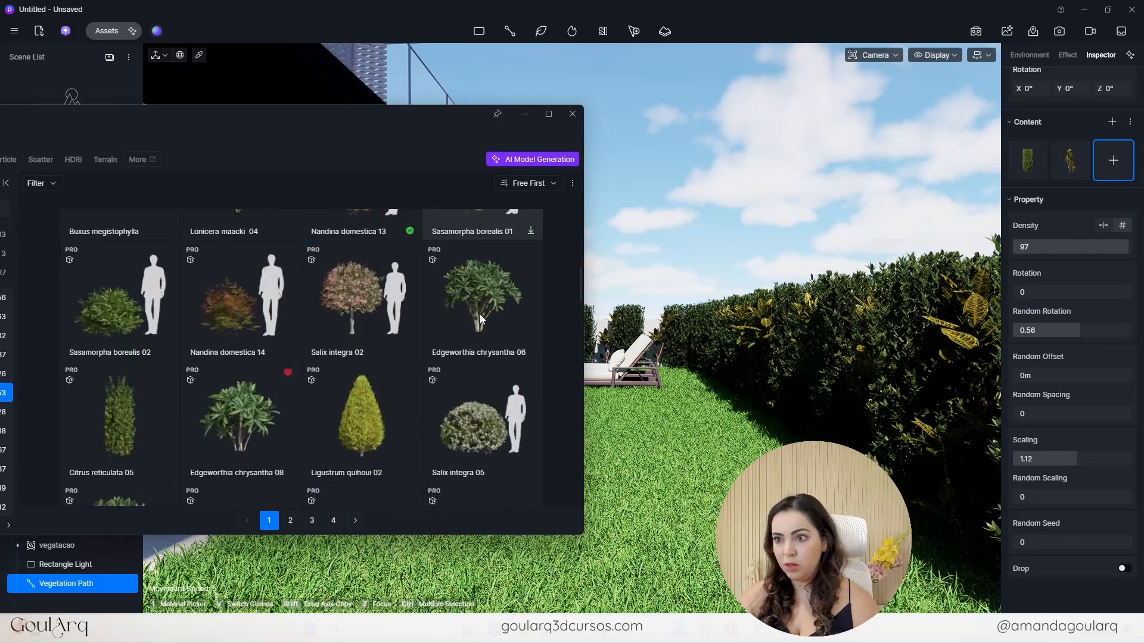
{"action": "scroll", "coordinate": [480, 314], "scroll_direction": "down", "scroll_amount": 5}
{"action": "left_click_drag", "start_coordinate": [474, 114], "coordinate": [489, 156]}
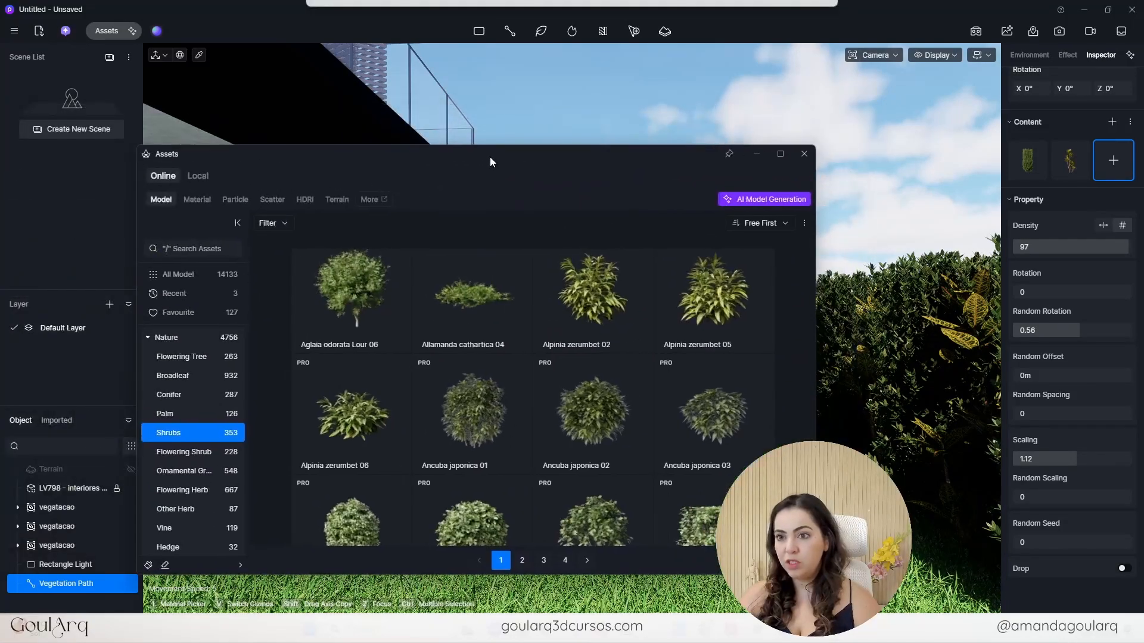
{"action": "left_click", "coordinate": [177, 312]}
{"action": "scroll", "coordinate": [602, 363], "scroll_direction": "down", "scroll_amount": 5}
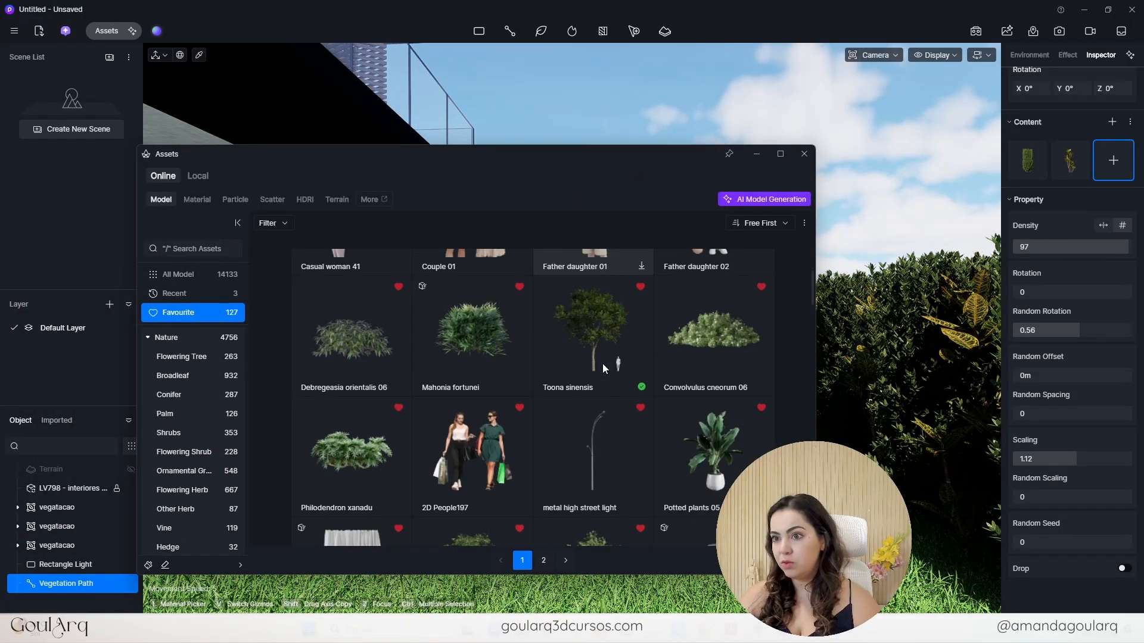
{"action": "scroll", "coordinate": [602, 363], "scroll_direction": "down", "scroll_amount": 2}
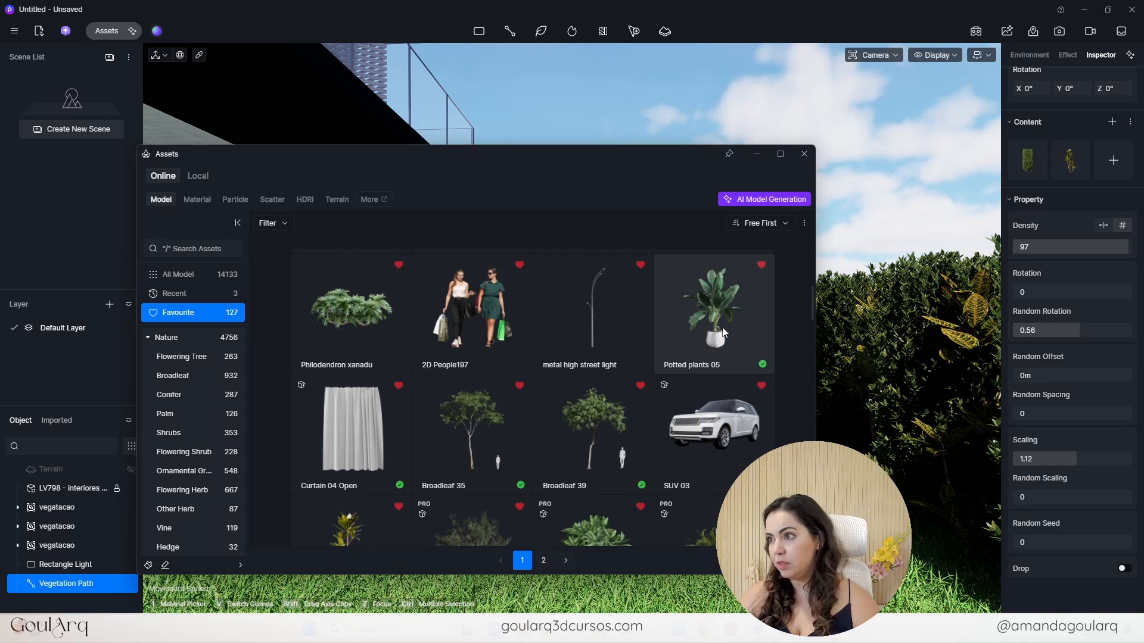
{"action": "left_click", "coordinate": [1121, 160]}
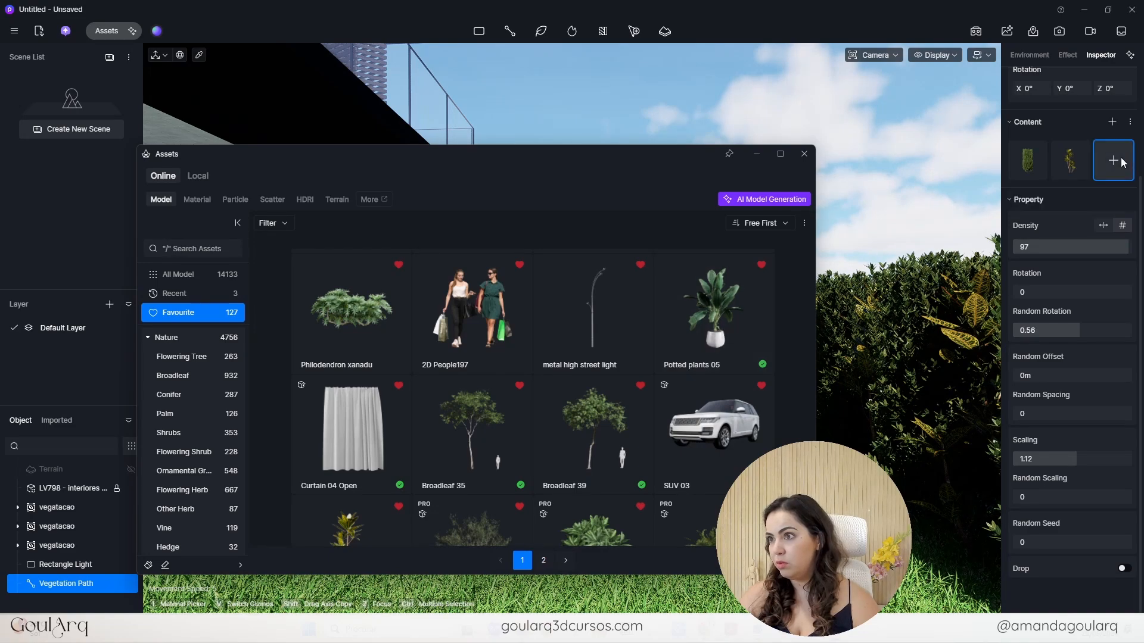
{"action": "scroll", "coordinate": [668, 429], "scroll_direction": "down", "scroll_amount": 2}
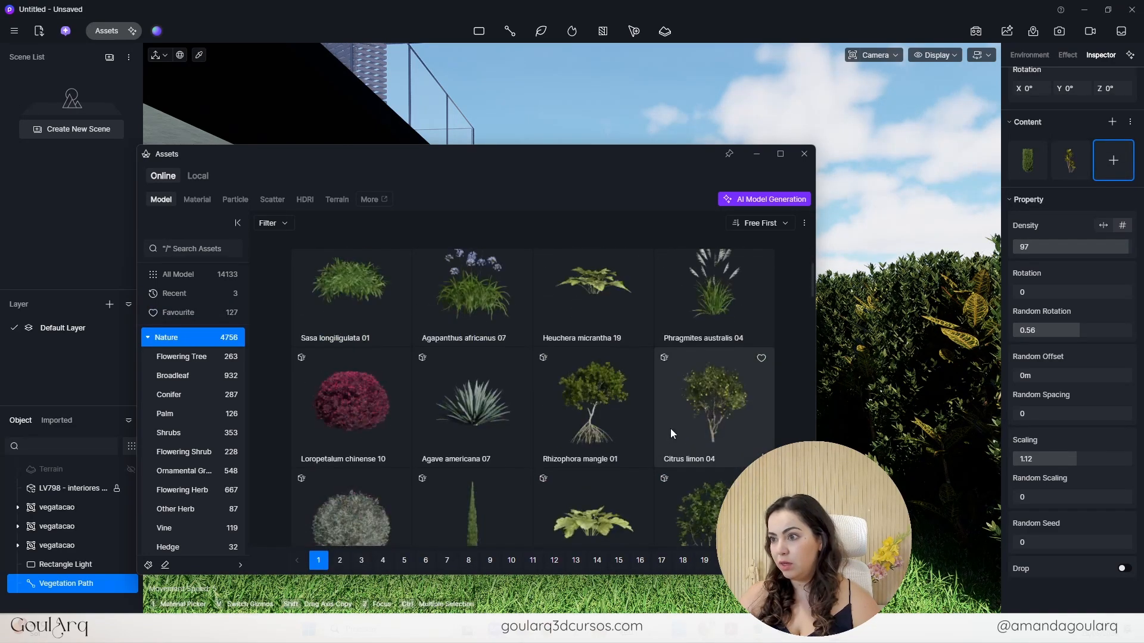
{"action": "scroll", "coordinate": [196, 440], "scroll_direction": "down", "scroll_amount": 4}
{"action": "left_click", "coordinate": [222, 441]}
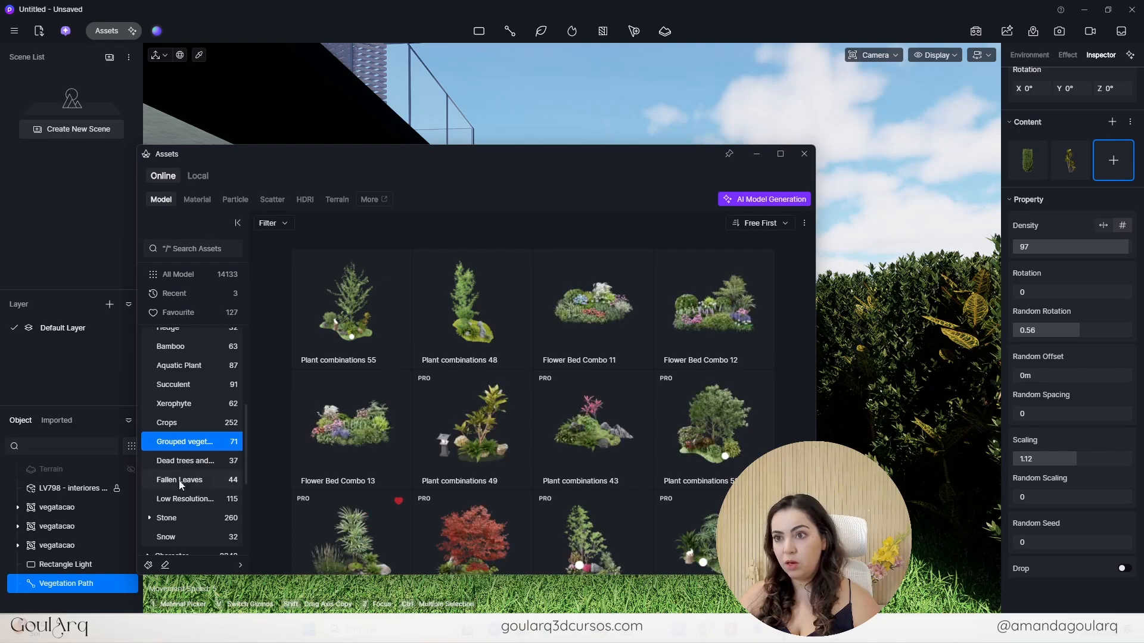
{"action": "scroll", "coordinate": [632, 405], "scroll_direction": "down", "scroll_amount": 5}
{"action": "scroll", "coordinate": [631, 405], "scroll_direction": "down", "scroll_amount": 5}
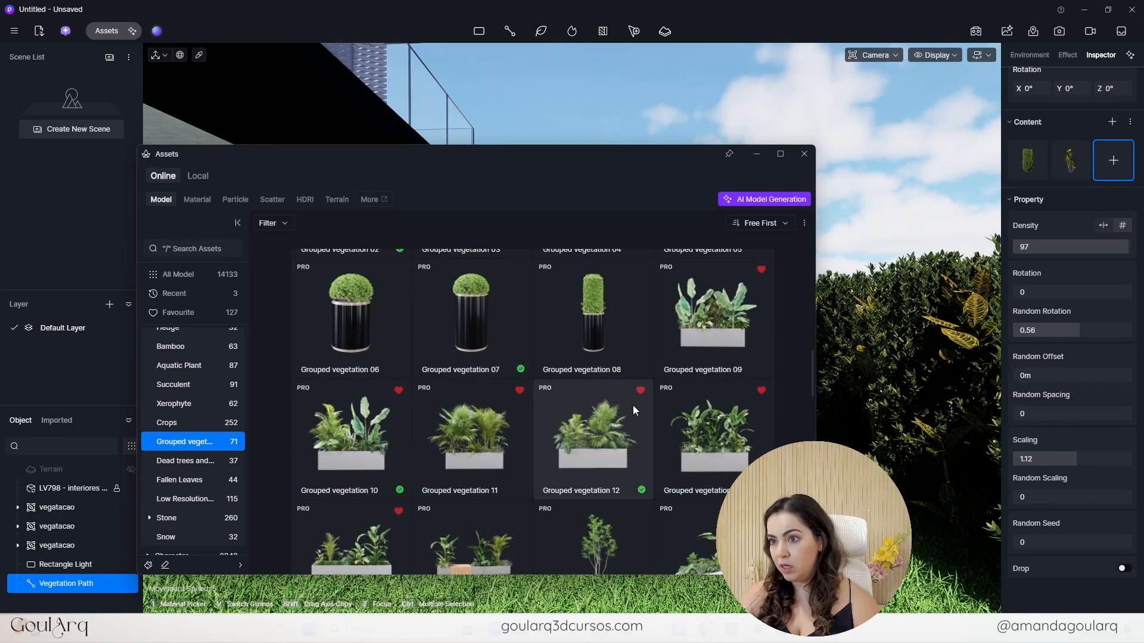
- Replace the Ligustrum vulgare 05 hedge in the vegetation path's content with the Monstera deliciosa 03 shrub, keeping Codiaeum Variegatum 03
{"action": "scroll", "coordinate": [632, 405], "scroll_direction": "down", "scroll_amount": 2}
{"action": "scroll", "coordinate": [632, 405], "scroll_direction": "down", "scroll_amount": 2}
{"action": "scroll", "coordinate": [633, 405], "scroll_direction": "up", "scroll_amount": 2}
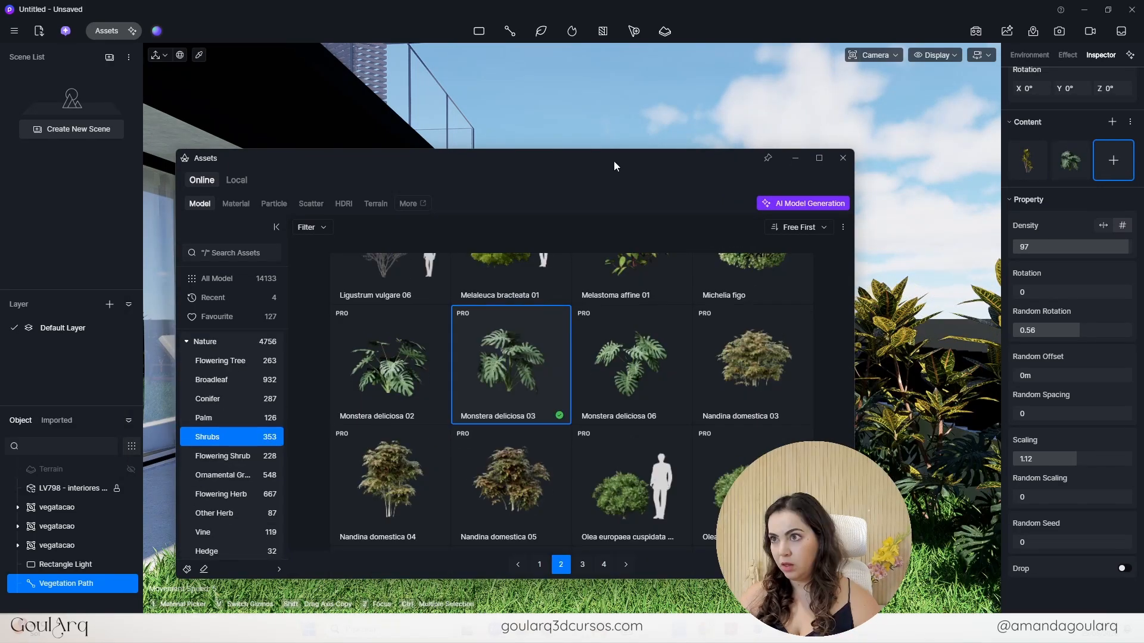
{"action": "left_click_drag", "start_coordinate": [614, 161], "coordinate": [399, 148]}
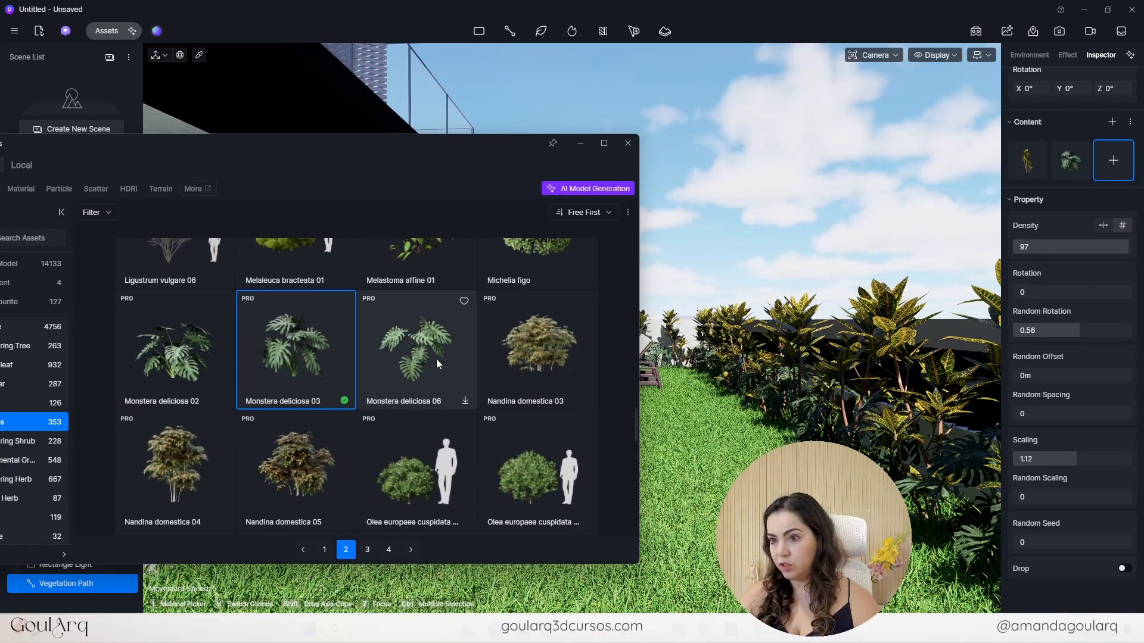
- Add the Pleioblastus fortunei 02 shrub to the Vegetation Path's content
{"action": "scroll", "coordinate": [358, 446], "scroll_direction": "down", "scroll_amount": 3}
{"action": "scroll", "coordinate": [359, 445], "scroll_direction": "down", "scroll_amount": 5}
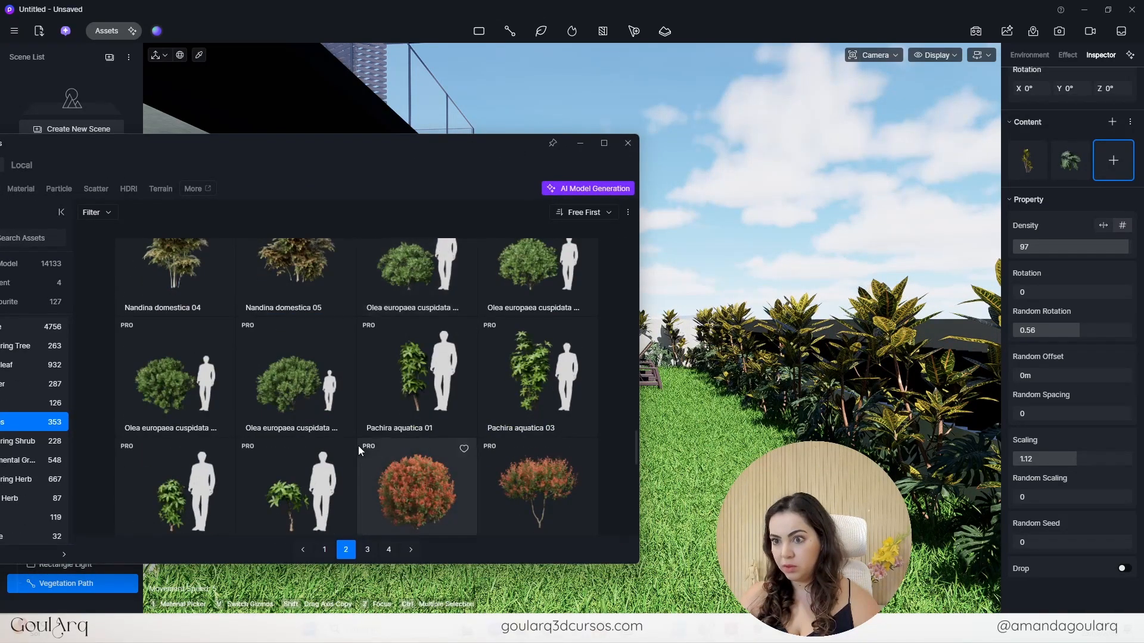
{"action": "scroll", "coordinate": [359, 446], "scroll_direction": "down", "scroll_amount": 2}
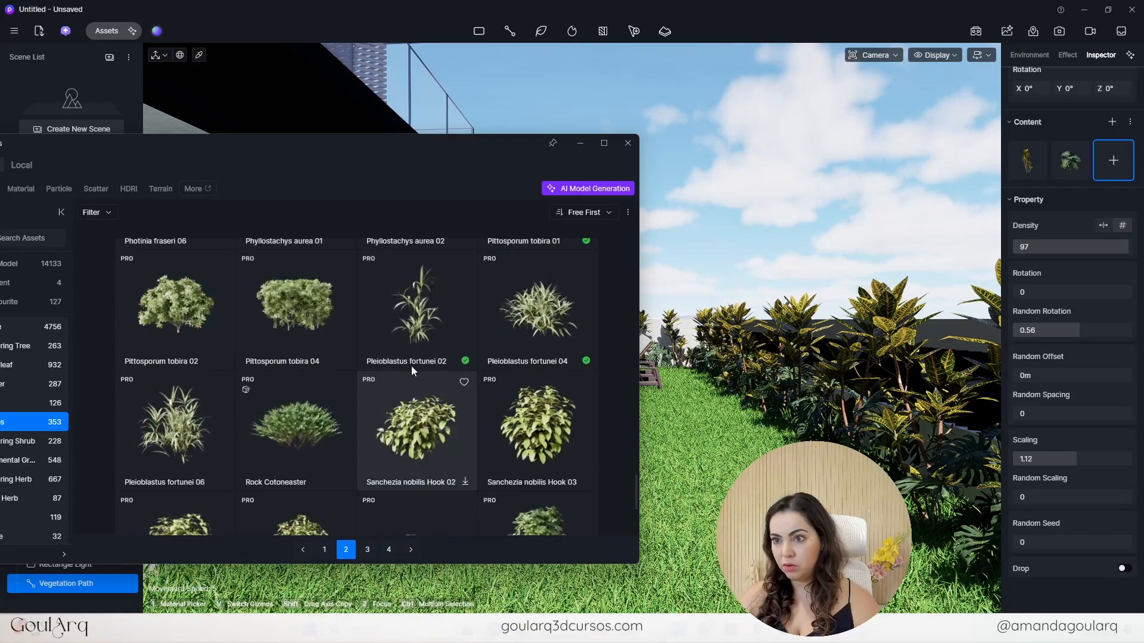
{"action": "left_click", "coordinate": [431, 319]}
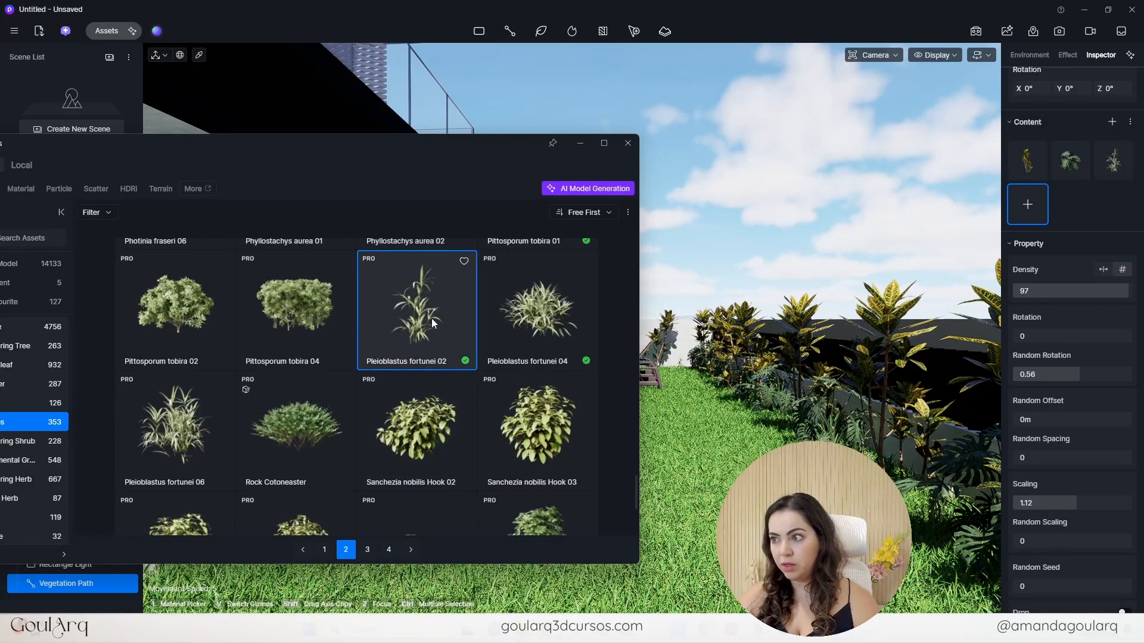
- Download Clusters04 and Clusters14 from the third page of shrubs and add Clusters14 to the Vegetation Path's content
{"action": "scroll", "coordinate": [404, 417], "scroll_direction": "down", "scroll_amount": 3}
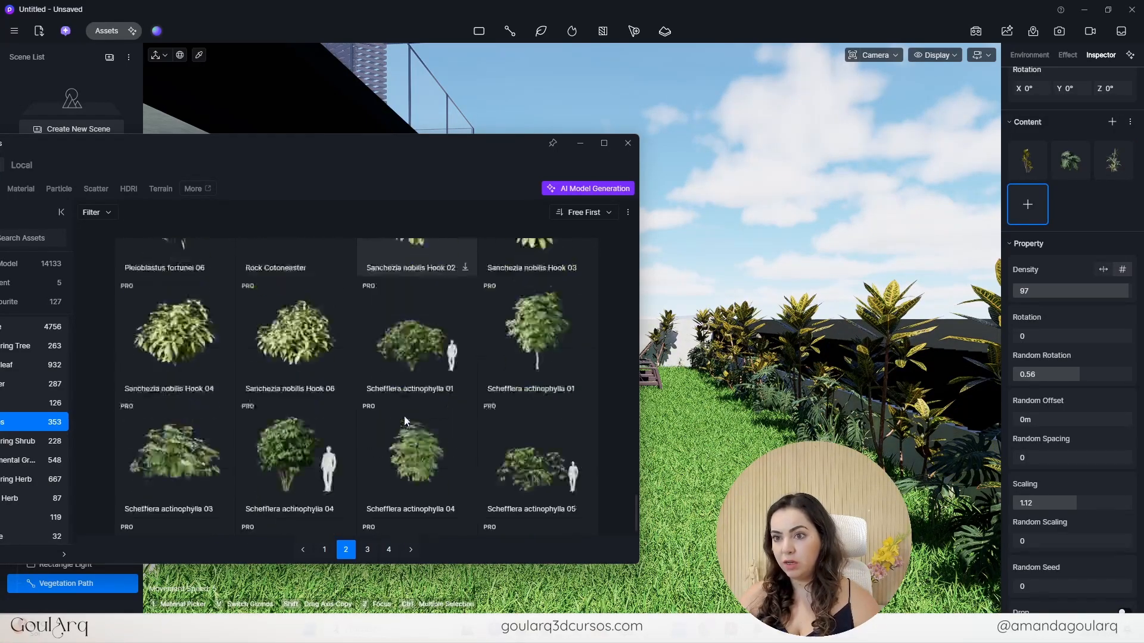
{"action": "scroll", "coordinate": [404, 416], "scroll_direction": "down", "scroll_amount": 5}
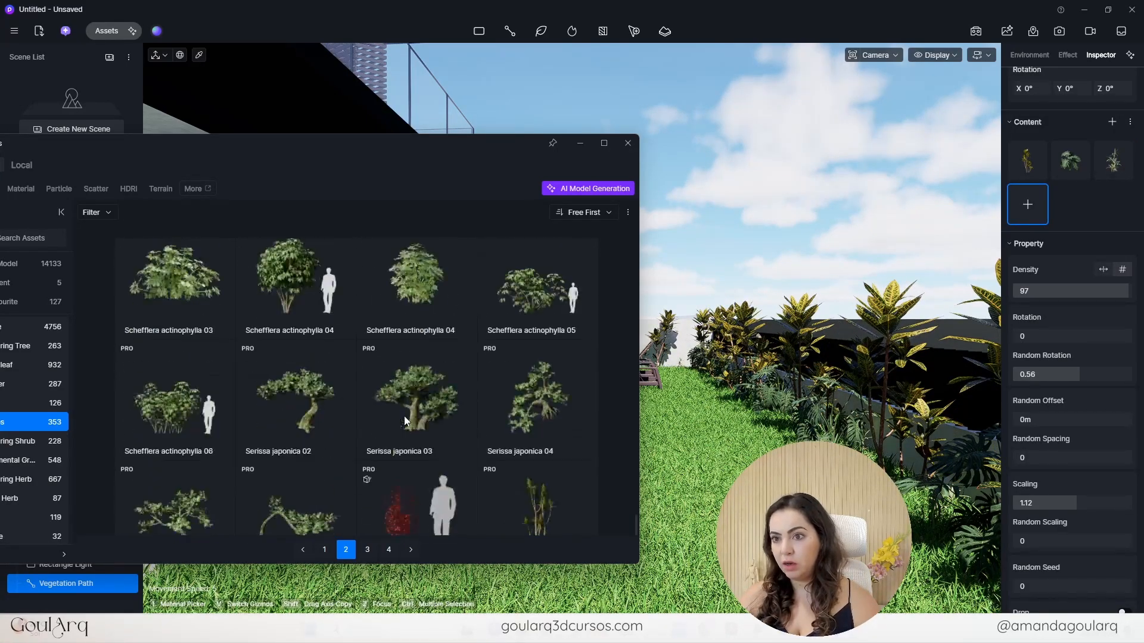
{"action": "left_click", "coordinate": [367, 550]}
{"action": "scroll", "coordinate": [527, 409], "scroll_direction": "down", "scroll_amount": 5}
{"action": "scroll", "coordinate": [527, 411], "scroll_direction": "up", "scroll_amount": 2}
{"action": "scroll", "coordinate": [424, 358], "scroll_direction": "down", "scroll_amount": 5}
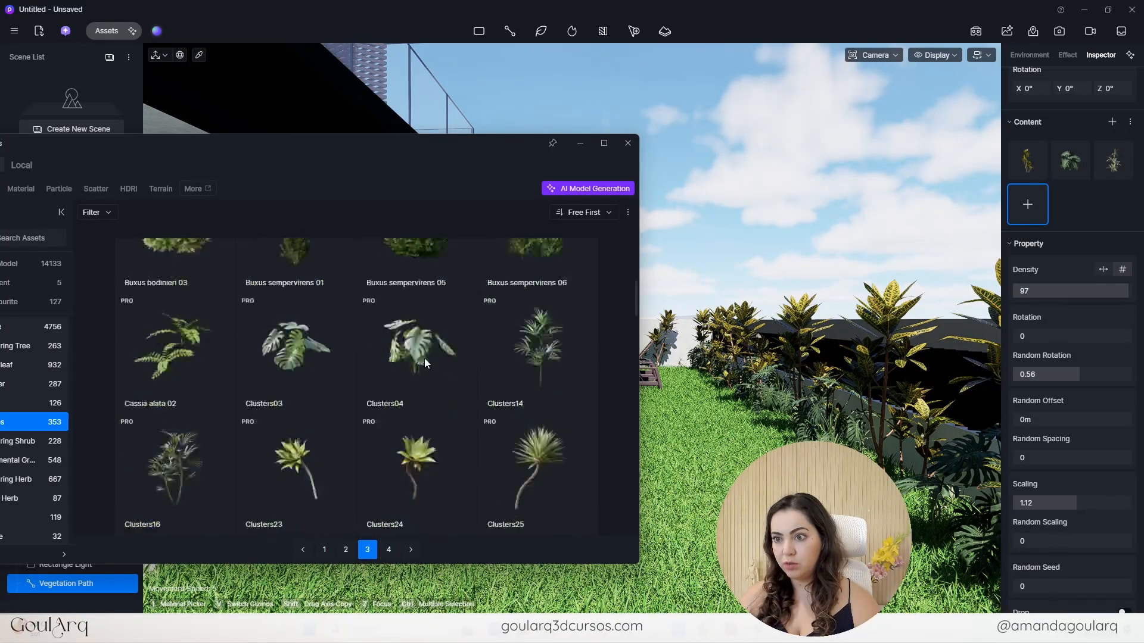
{"action": "left_click", "coordinate": [420, 341]}
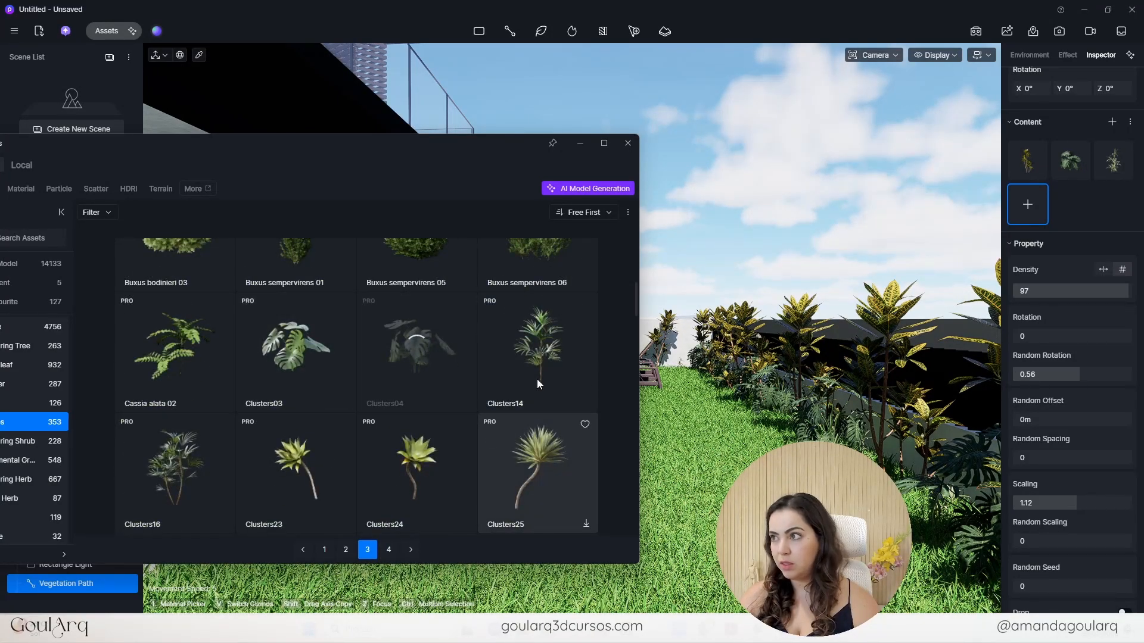
{"action": "left_click", "coordinate": [548, 337]}
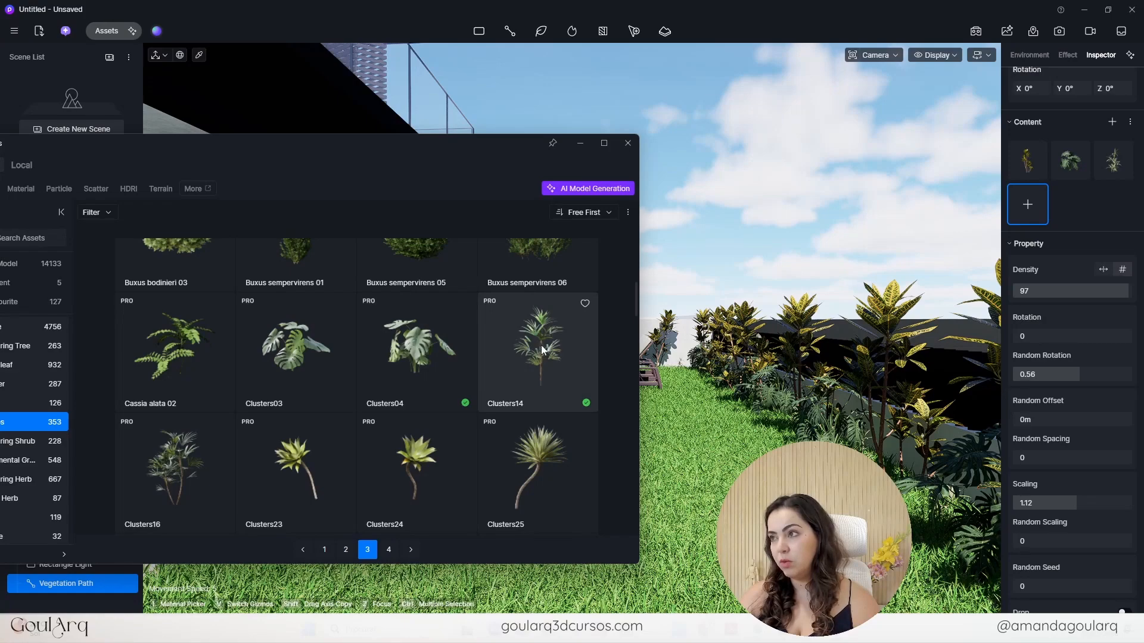
{"action": "left_click", "coordinate": [555, 342]}
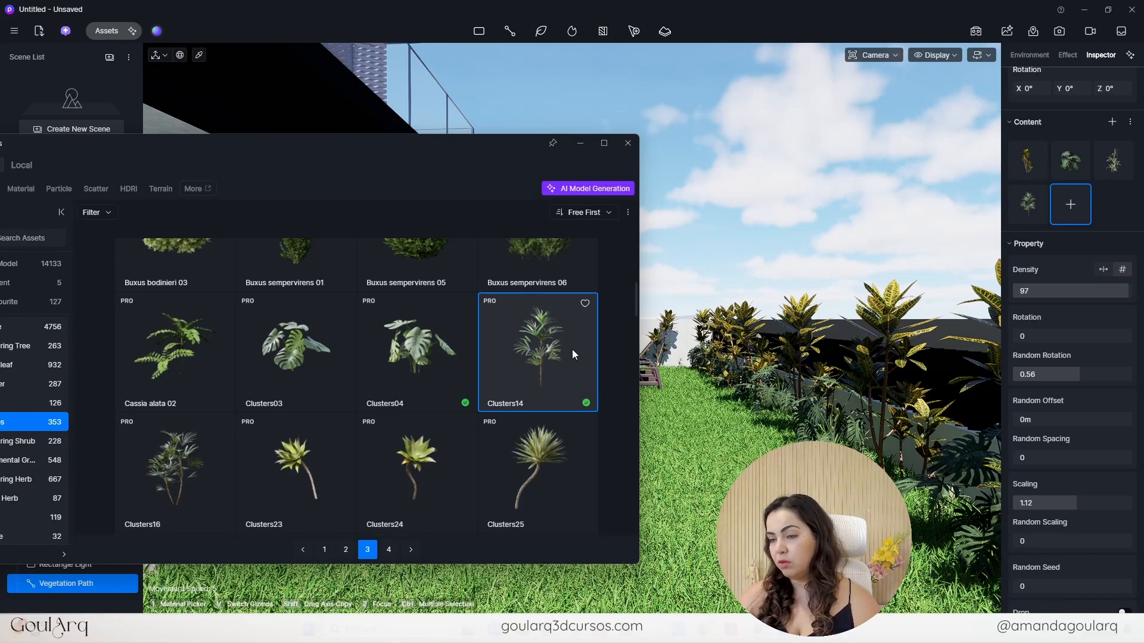
- Find Ligustrum vulgare 04 on the last page of shrubs and pick it for the Vegetation Path's content
{"action": "scroll", "coordinate": [572, 350], "scroll_direction": "down", "scroll_amount": 2}
{"action": "scroll", "coordinate": [570, 357], "scroll_direction": "down", "scroll_amount": 10}
{"action": "left_click_drag", "start_coordinate": [459, 135], "coordinate": [459, 18]}
{"action": "scroll", "coordinate": [512, 340], "scroll_direction": "down", "scroll_amount": 2}
{"action": "scroll", "coordinate": [512, 339], "scroll_direction": "down", "scroll_amount": 5}
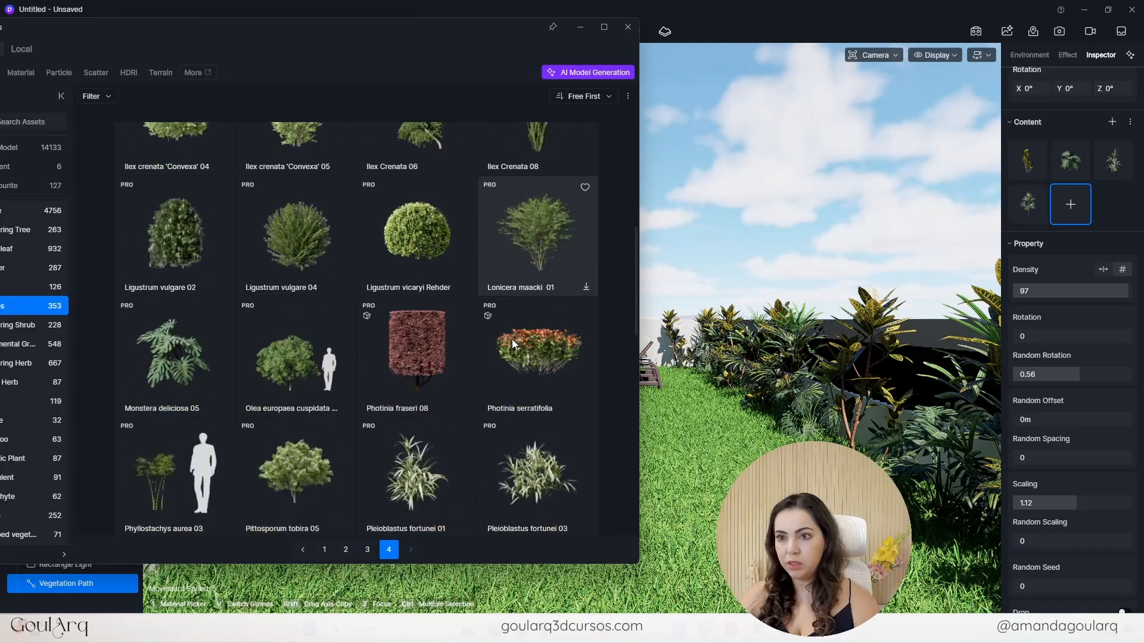
{"action": "left_click", "coordinate": [296, 243]}
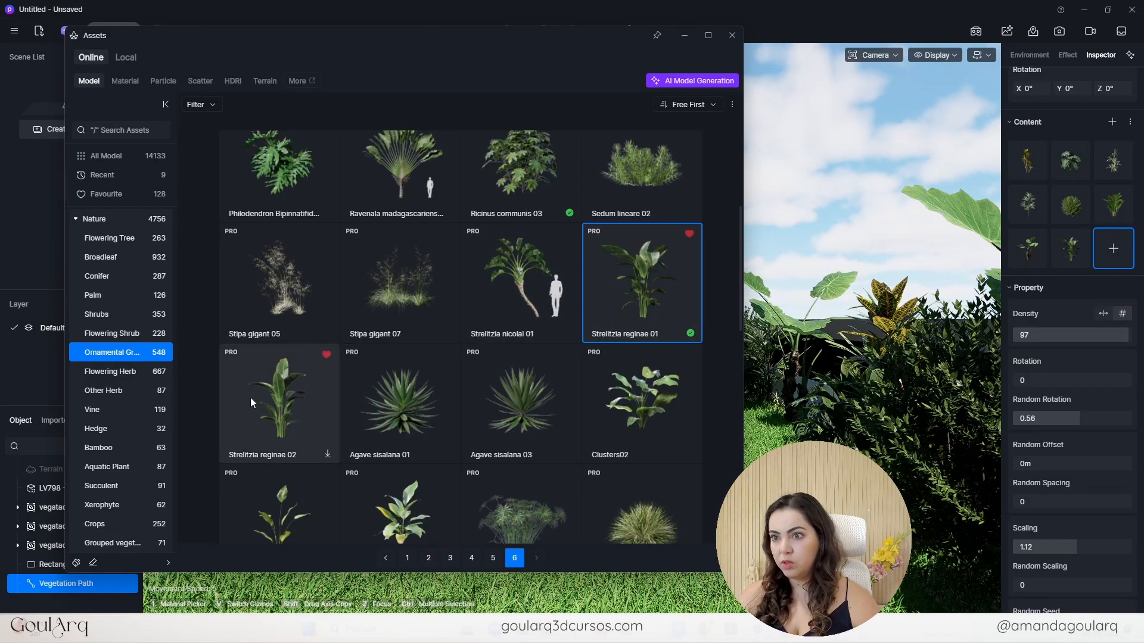
- Download Strelitzia reginae 02 and add the ornamental plant Clusters22 to the Vegetation Path's content
{"action": "left_click", "coordinate": [310, 379]}
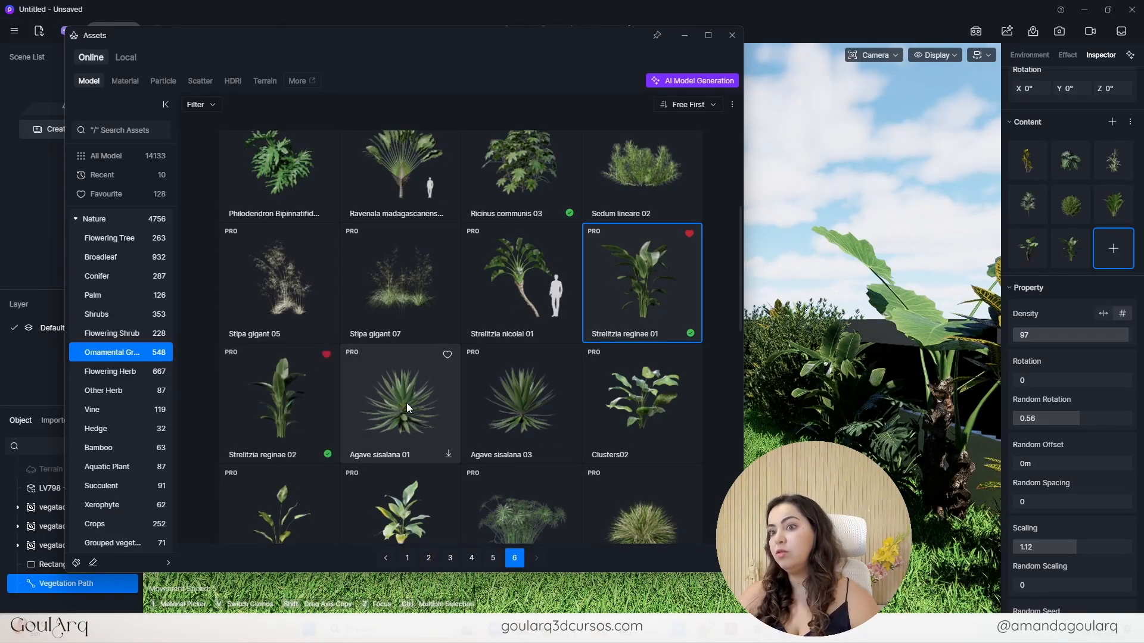
{"action": "scroll", "coordinate": [406, 402], "scroll_direction": "down", "scroll_amount": 2}
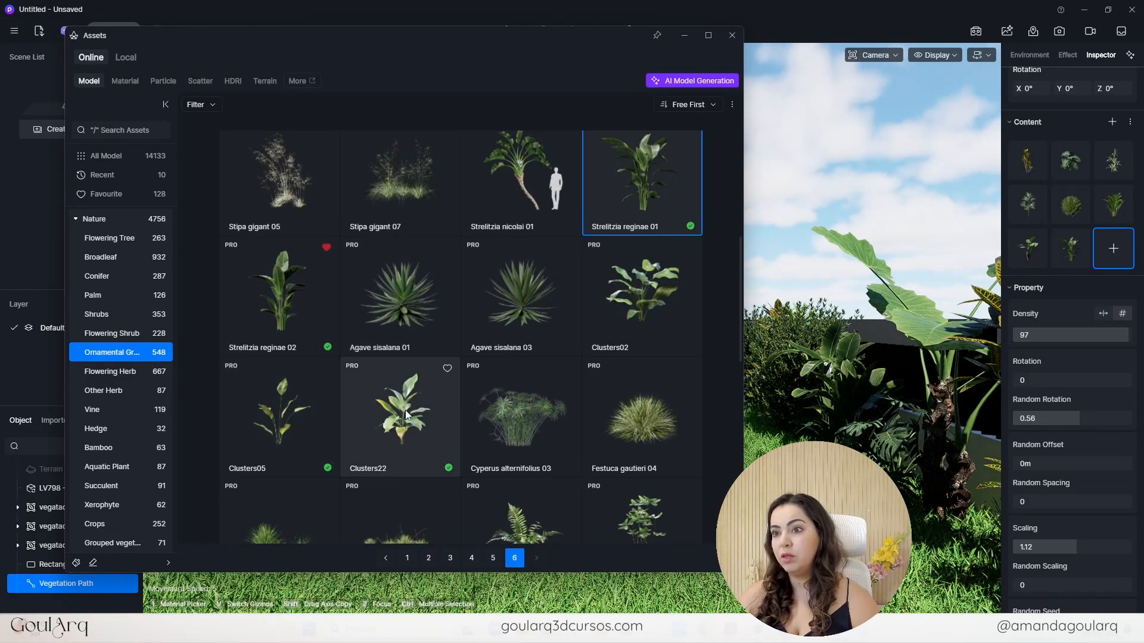
{"action": "left_click", "coordinate": [417, 409]}
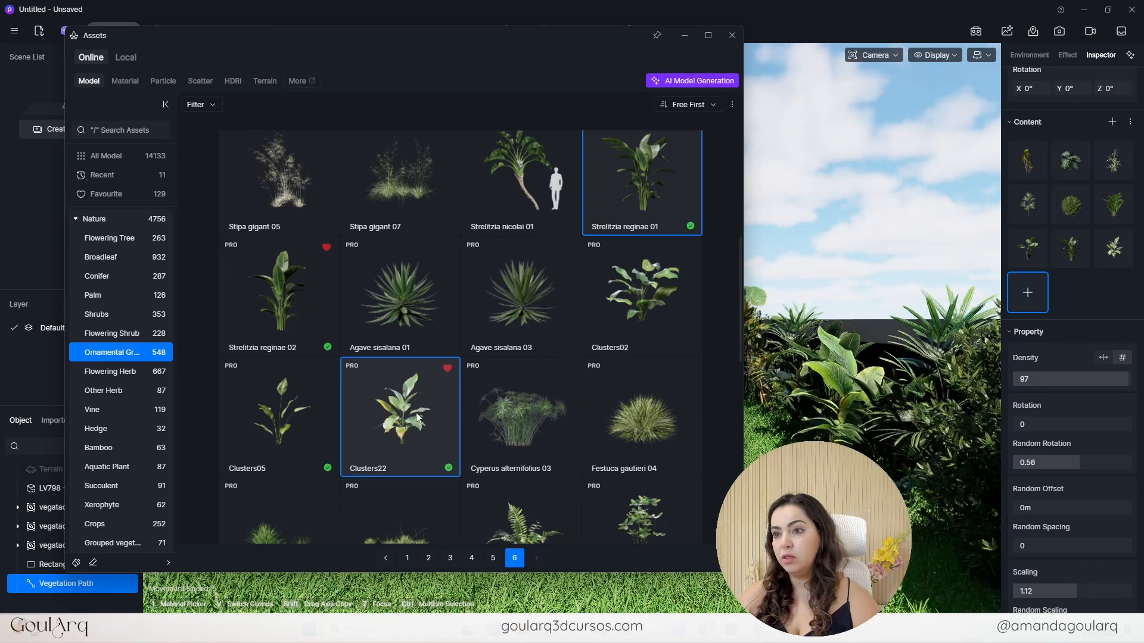
- Add Musa basjoo Siebold 04 and 05 to the Vegetation Path's content, remove Siebold 04 again and close the asset library
{"action": "scroll", "coordinate": [460, 392], "scroll_direction": "down", "scroll_amount": 3}
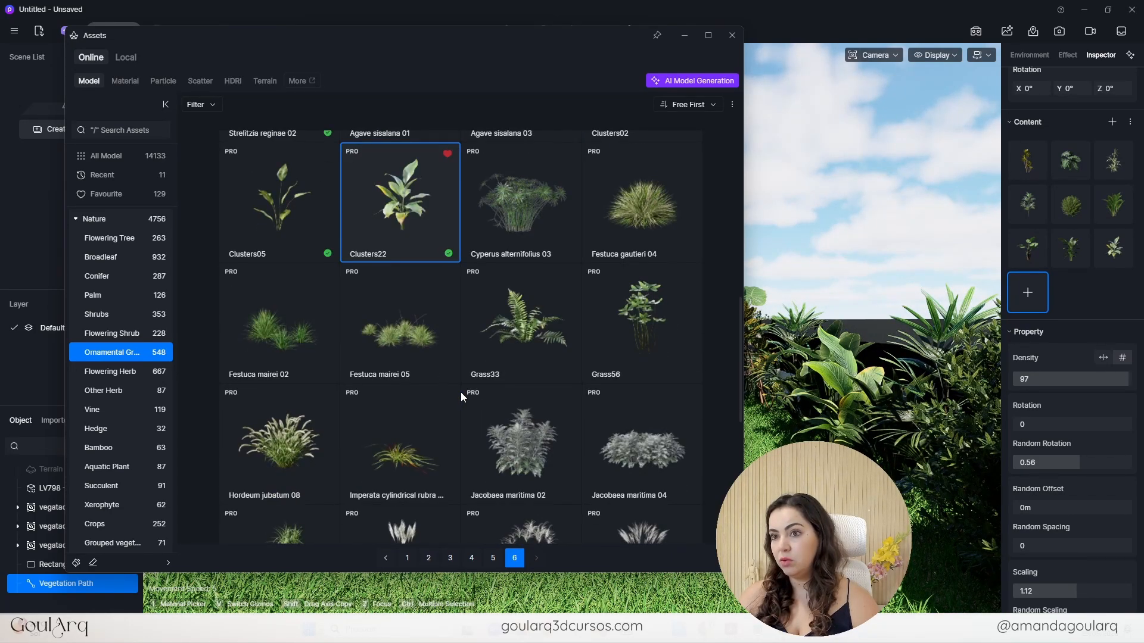
{"action": "scroll", "coordinate": [460, 392], "scroll_direction": "down", "scroll_amount": 5}
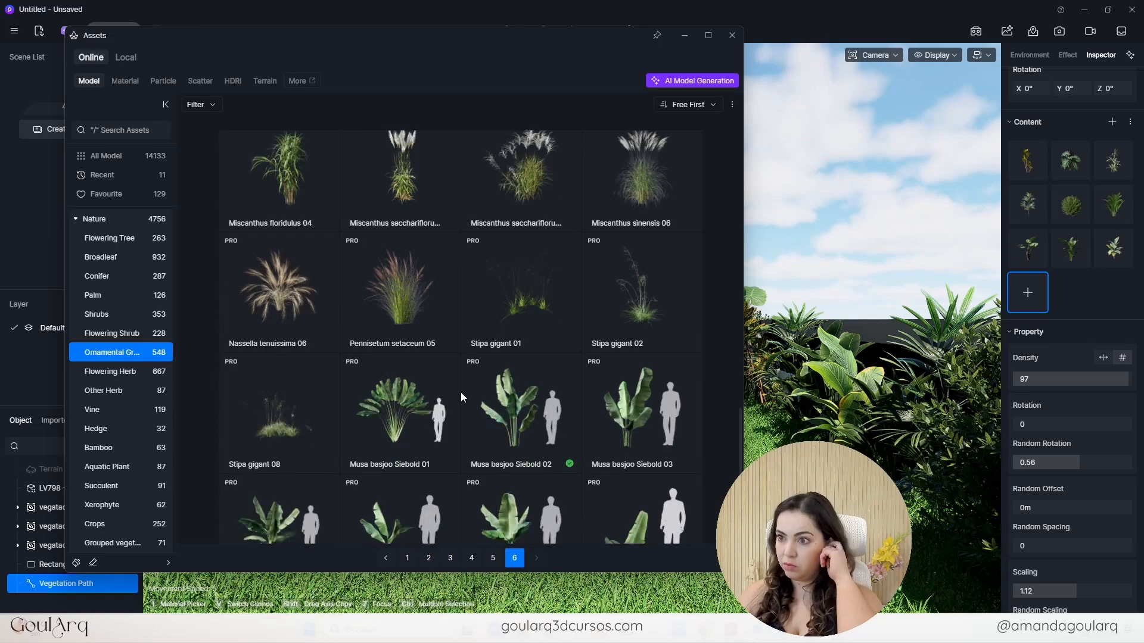
{"action": "scroll", "coordinate": [460, 392], "scroll_direction": "down", "scroll_amount": 1}
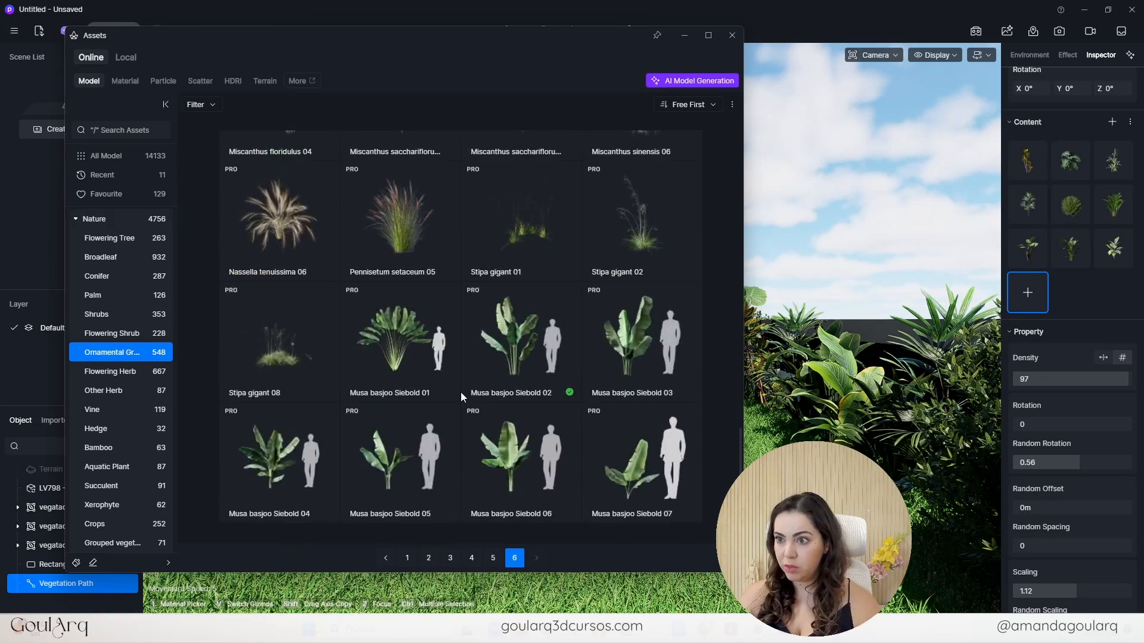
{"action": "left_click", "coordinate": [280, 455]}
{"action": "left_click", "coordinate": [409, 474]}
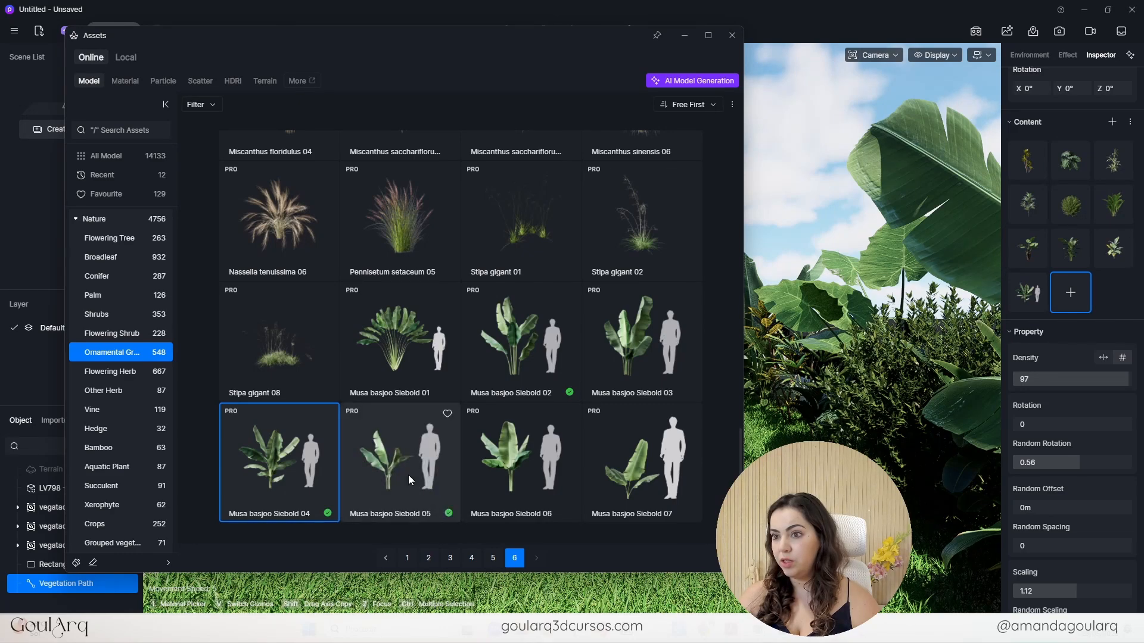
{"action": "left_click", "coordinate": [391, 455]}
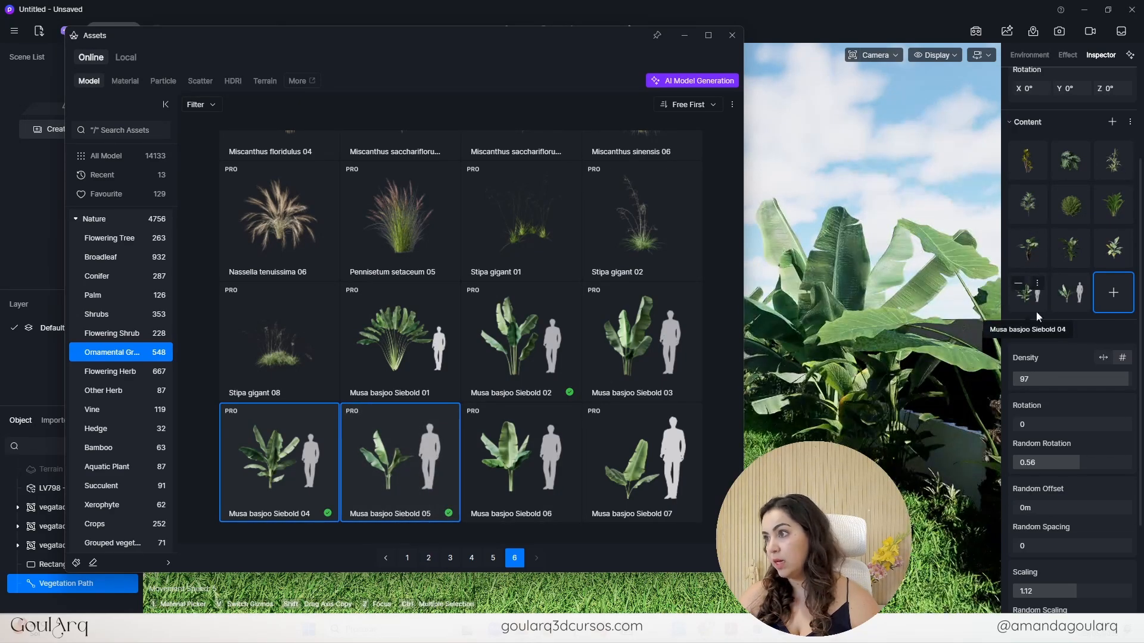
{"action": "left_click", "coordinate": [1020, 285]}
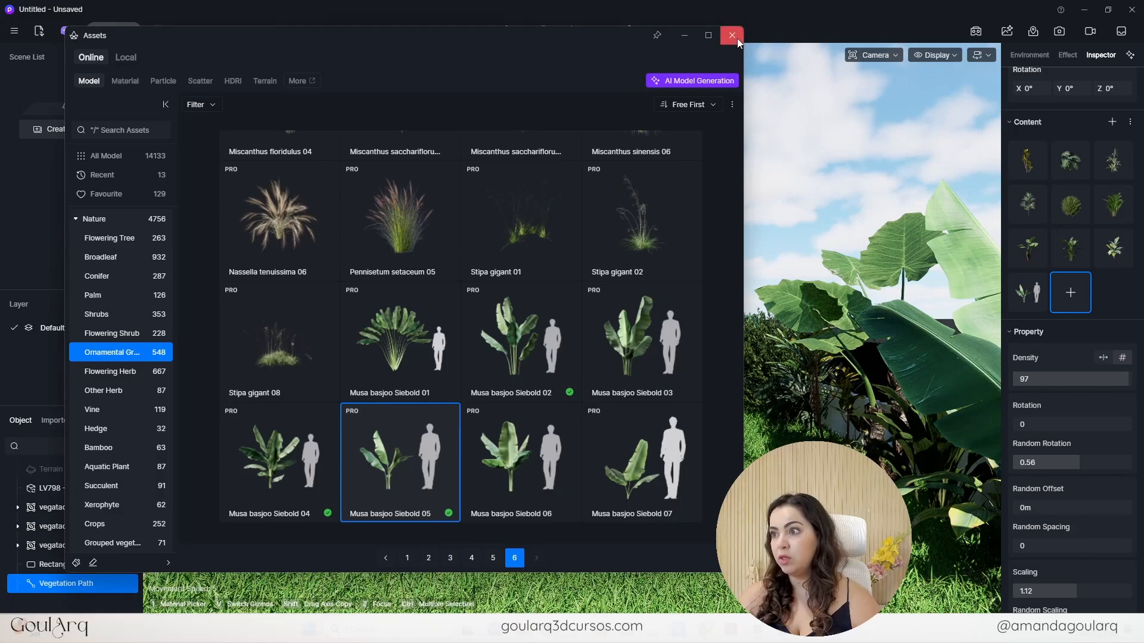
{"action": "left_click", "coordinate": [732, 36]}
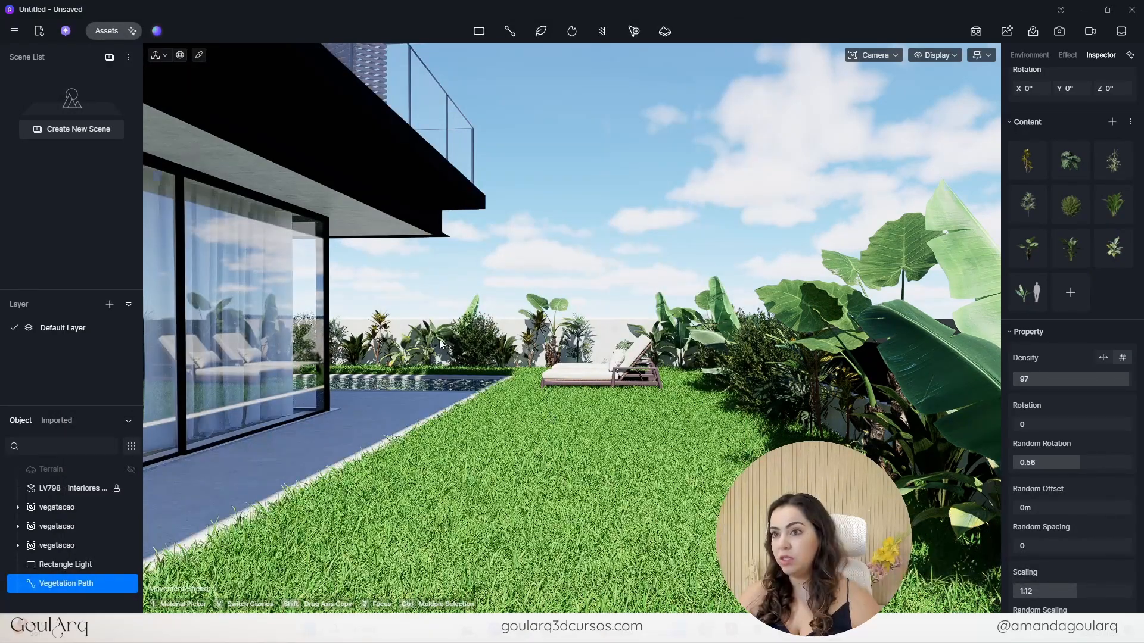
- Move the Geo Sky sun to change the daylight on the plants along the fence
{"action": "scroll", "coordinate": [450, 321], "scroll_direction": "up", "scroll_amount": 5}
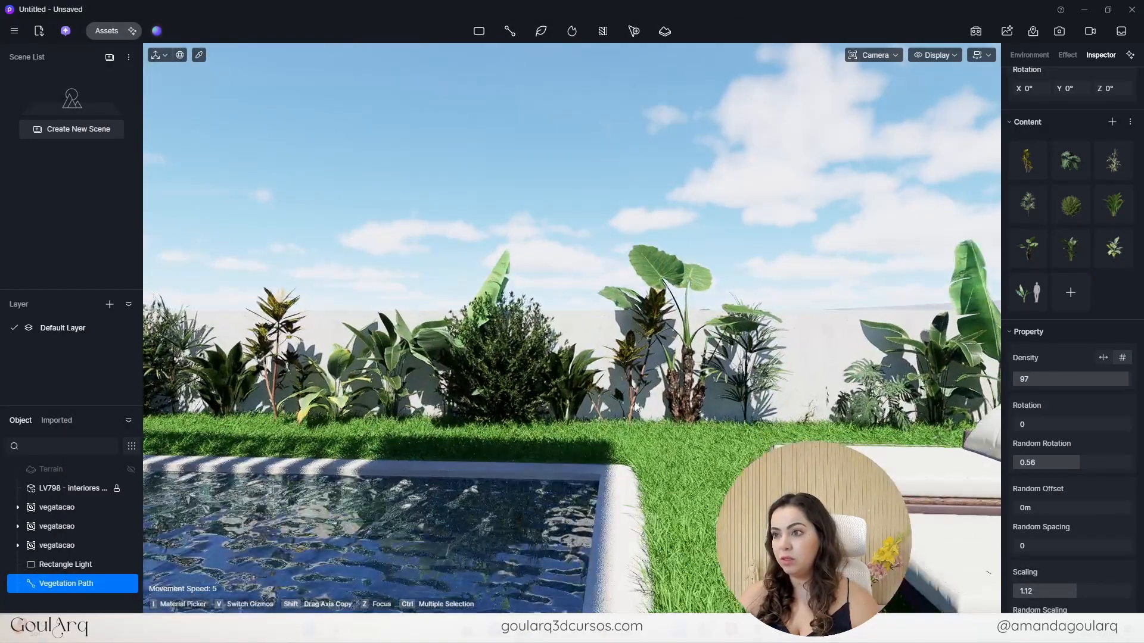
{"action": "middle_click_drag", "start_coordinate": [665, 388], "coordinate": [596, 399]}
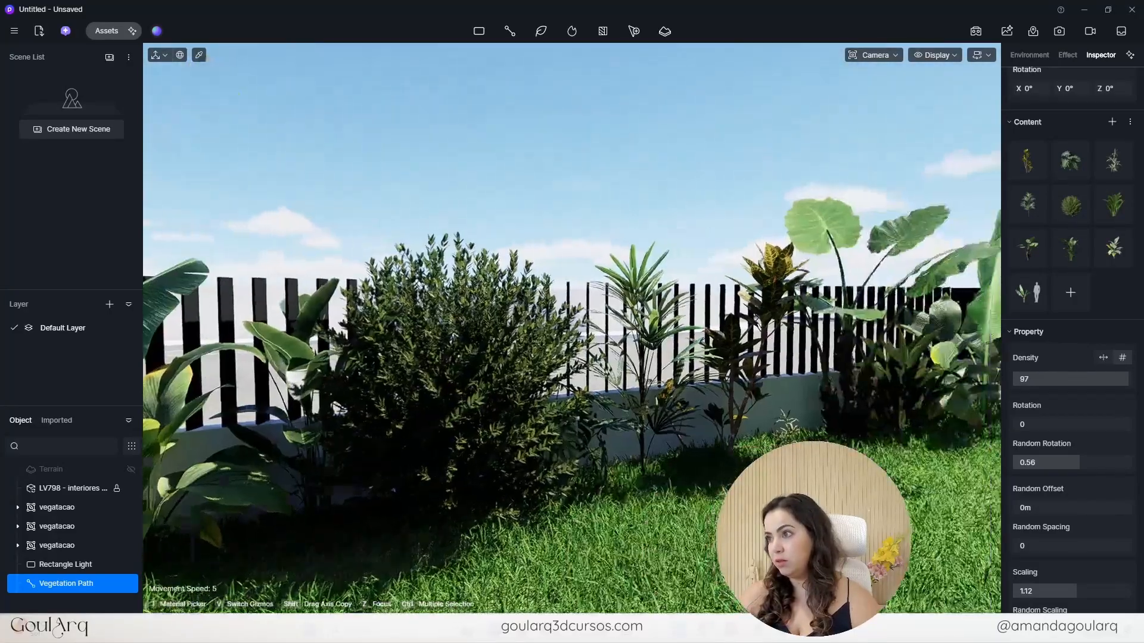
{"action": "right_click_drag", "start_coordinate": [806, 412], "coordinate": [888, 412]}
{"action": "middle_click_drag", "start_coordinate": [613, 380], "coordinate": [524, 417]}
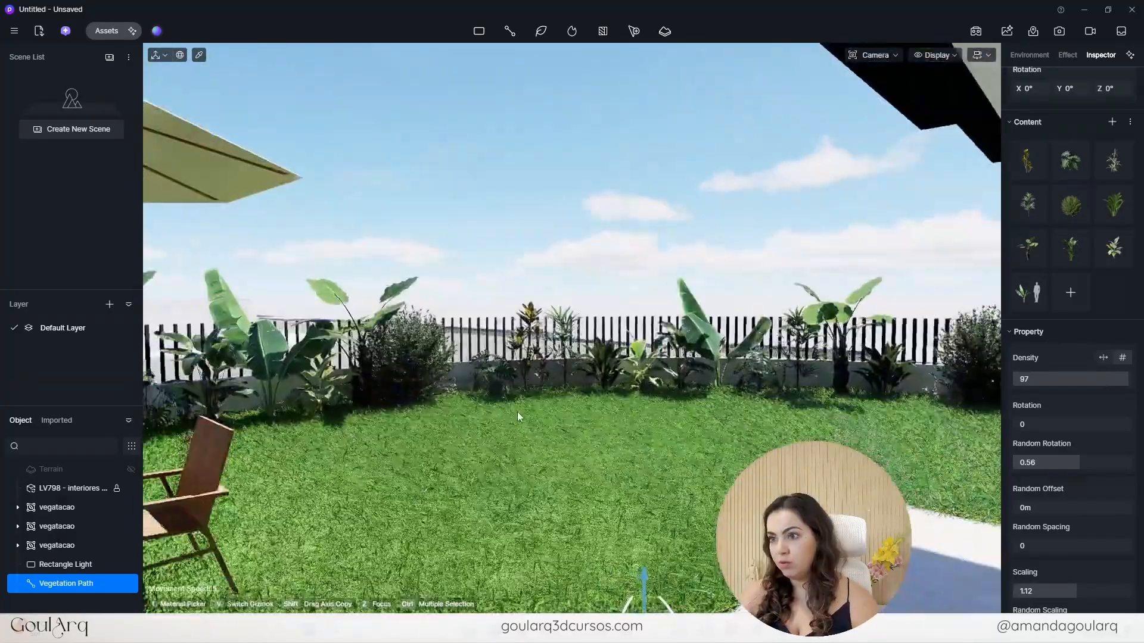
{"action": "scroll", "coordinate": [758, 405], "scroll_direction": "up", "scroll_amount": 5}
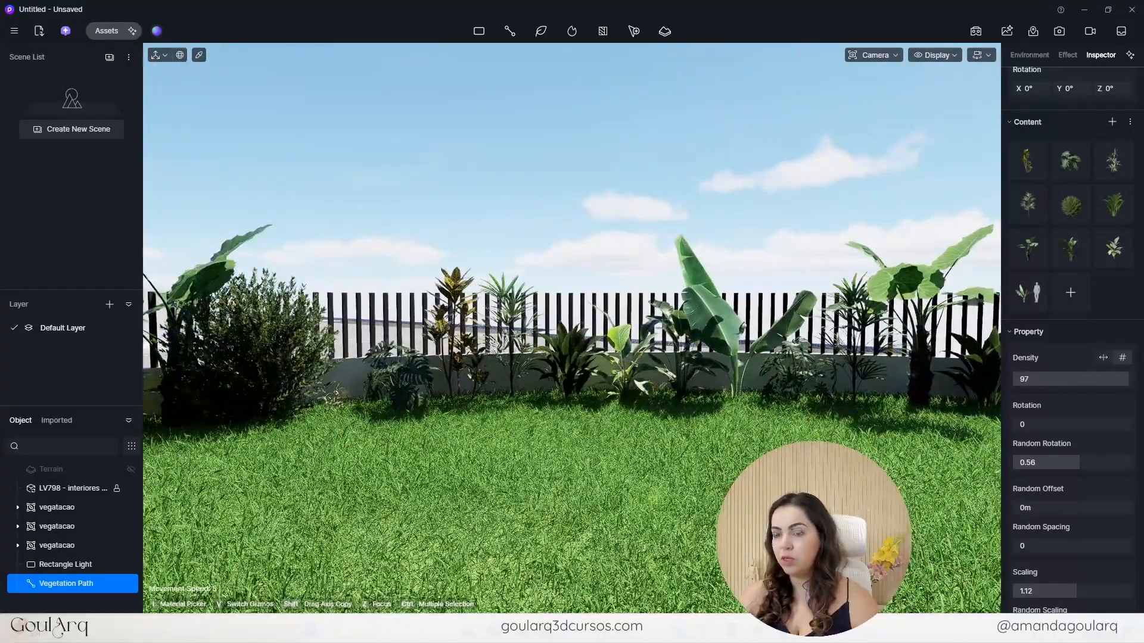
{"action": "left_click", "coordinate": [1042, 54]}
{"action": "left_click_drag", "start_coordinate": [1106, 137], "coordinate": [1020, 155]}
{"action": "left_click", "coordinate": [1100, 54]}
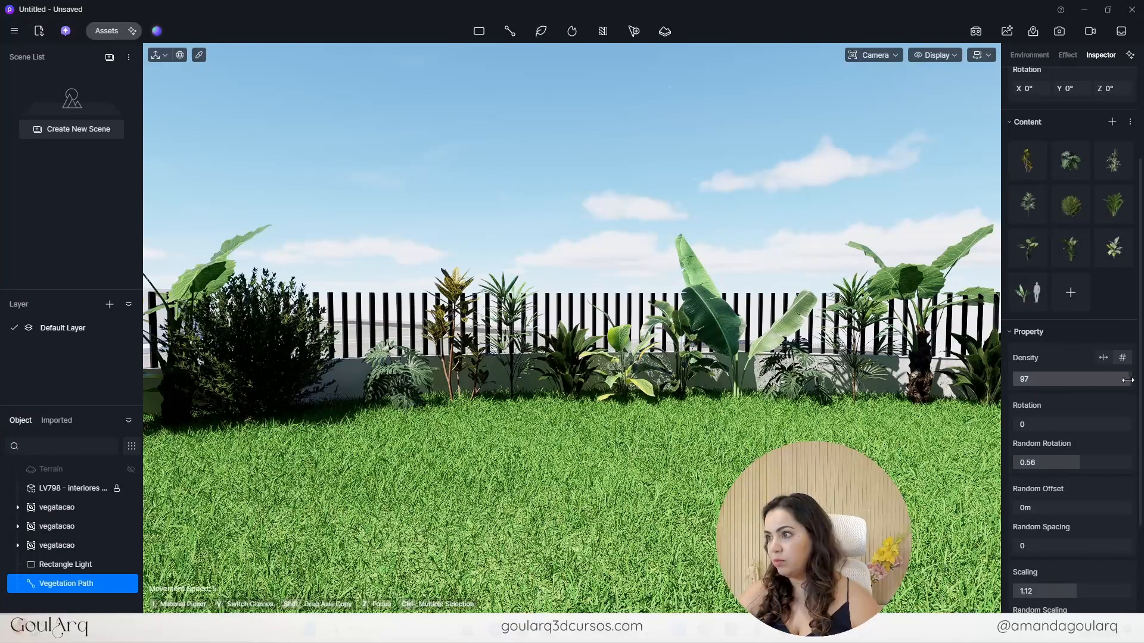
- Set the Vegetation Path's density to 100 and remove Ligustrum vulgare 04 and Musa basjoo Siebold 05 from its content
{"action": "left_click_drag", "start_coordinate": [1122, 379], "coordinate": [1131, 380]}
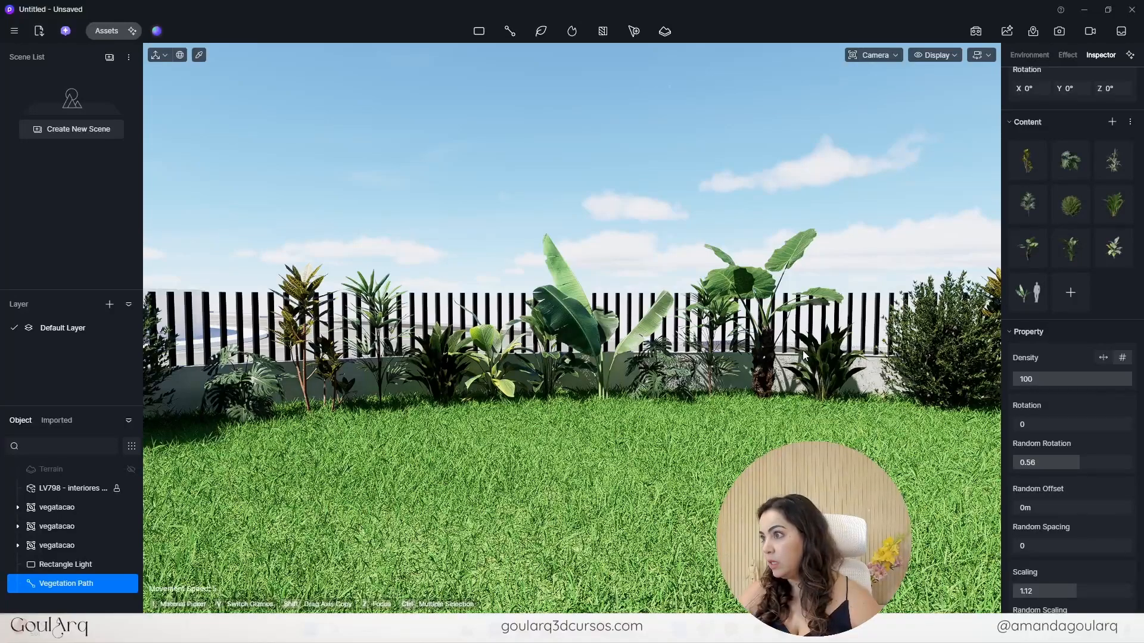
{"action": "mouse_move", "coordinate": [1067, 206]}
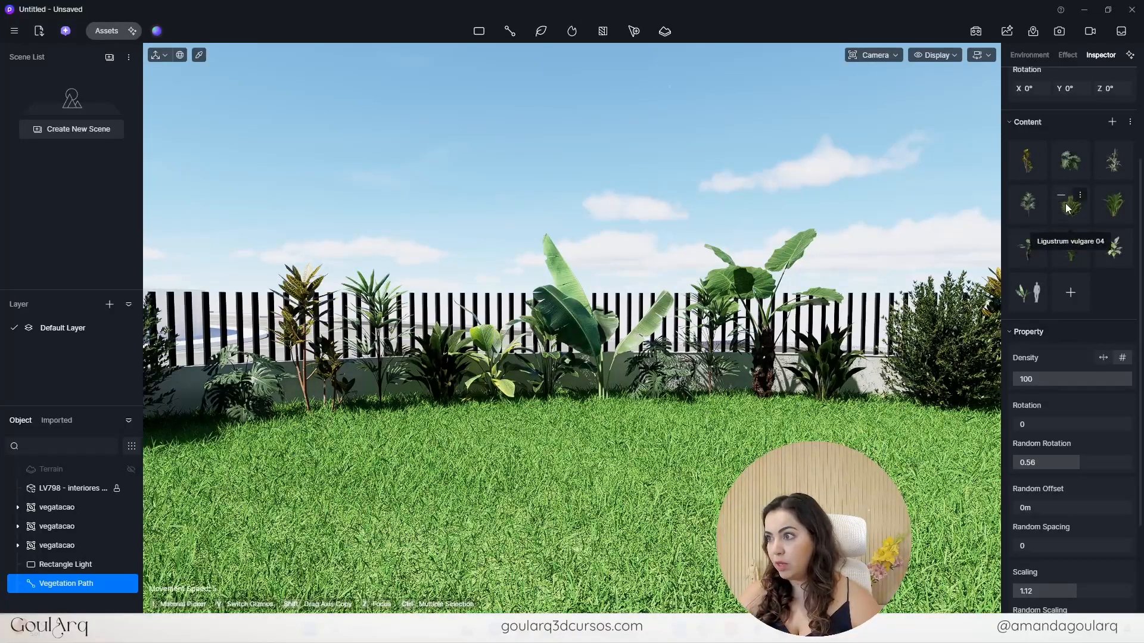
{"action": "right_click_drag", "start_coordinate": [694, 386], "coordinate": [760, 395]}
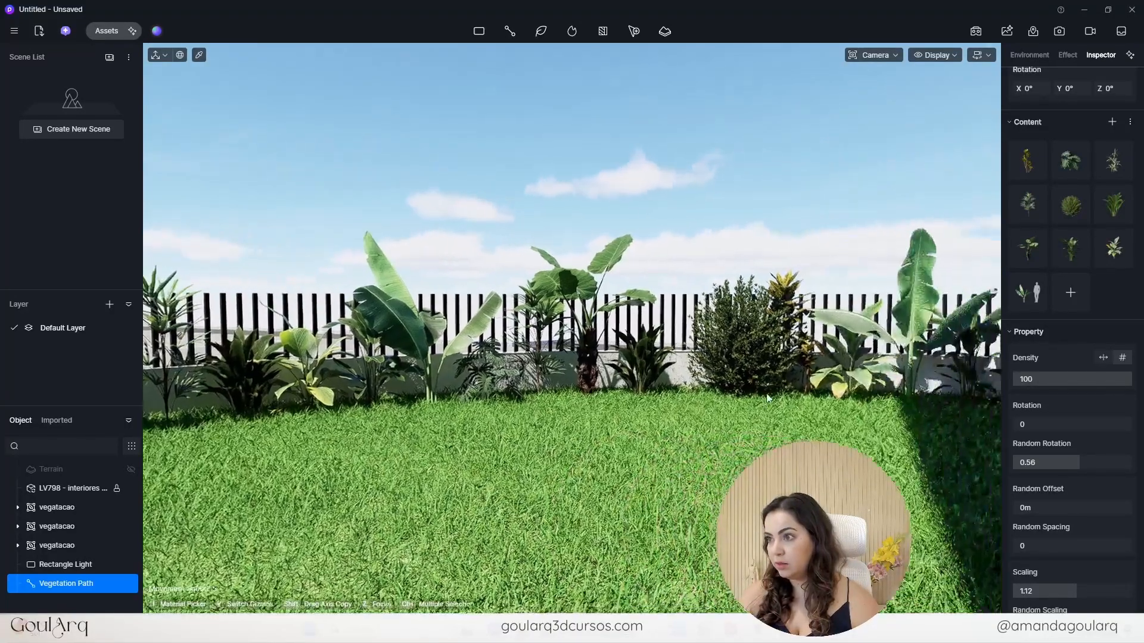
{"action": "mouse_move", "coordinate": [1077, 207]}
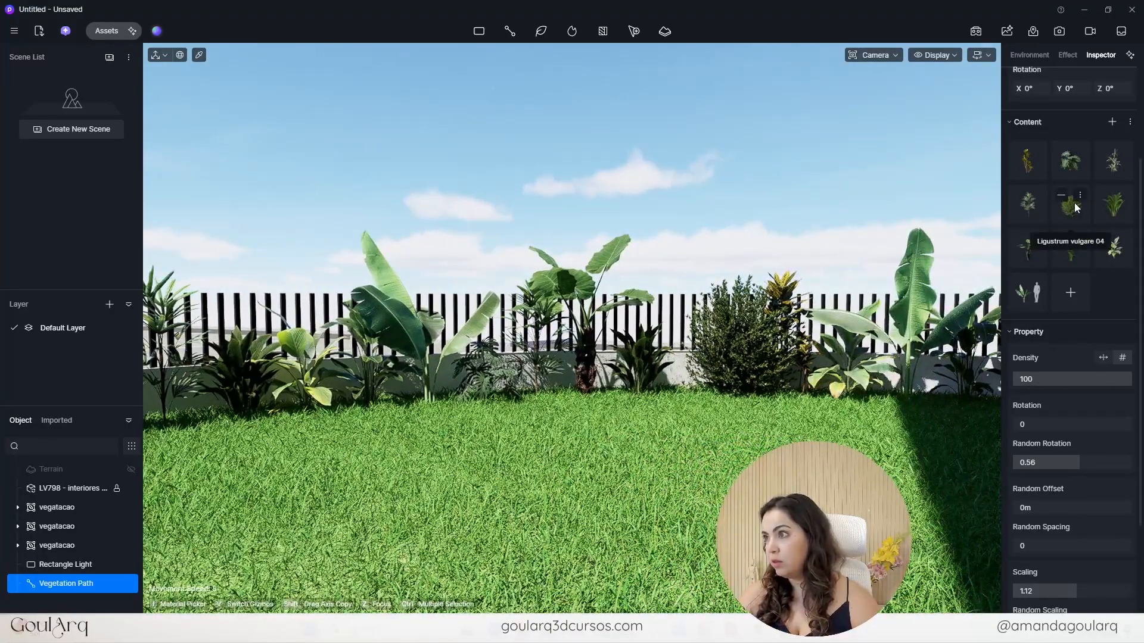
{"action": "left_click", "coordinate": [1018, 284]}
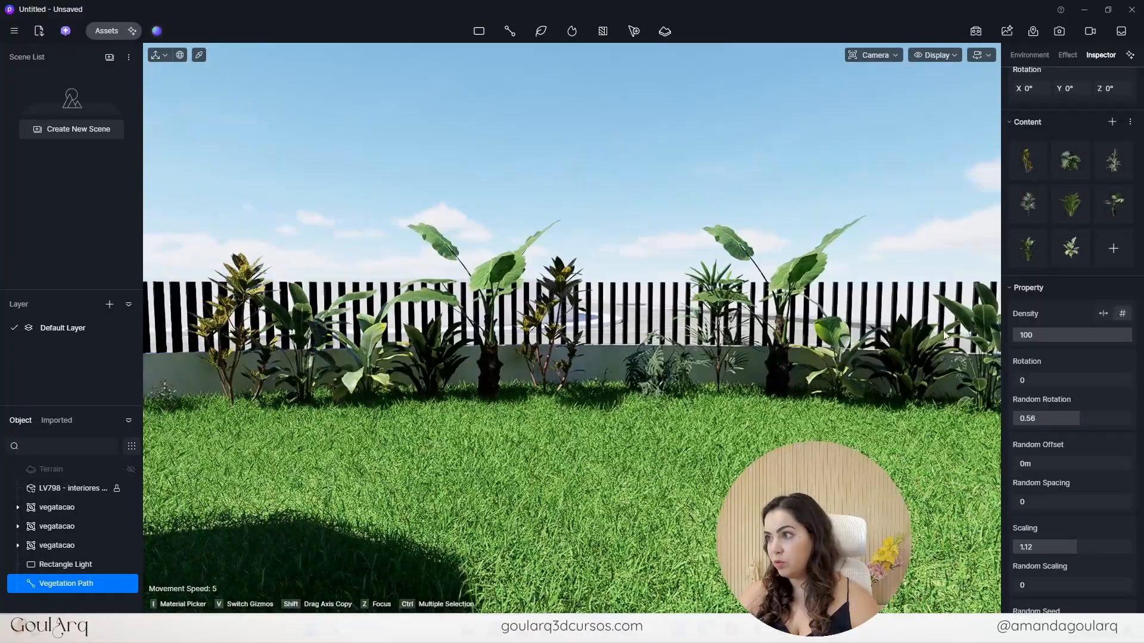
- Increase the Vegetation Path's scaling to 1.69 and reselect the path in the scene
{"action": "scroll", "coordinate": [1041, 509], "scroll_direction": "down", "scroll_amount": 3}
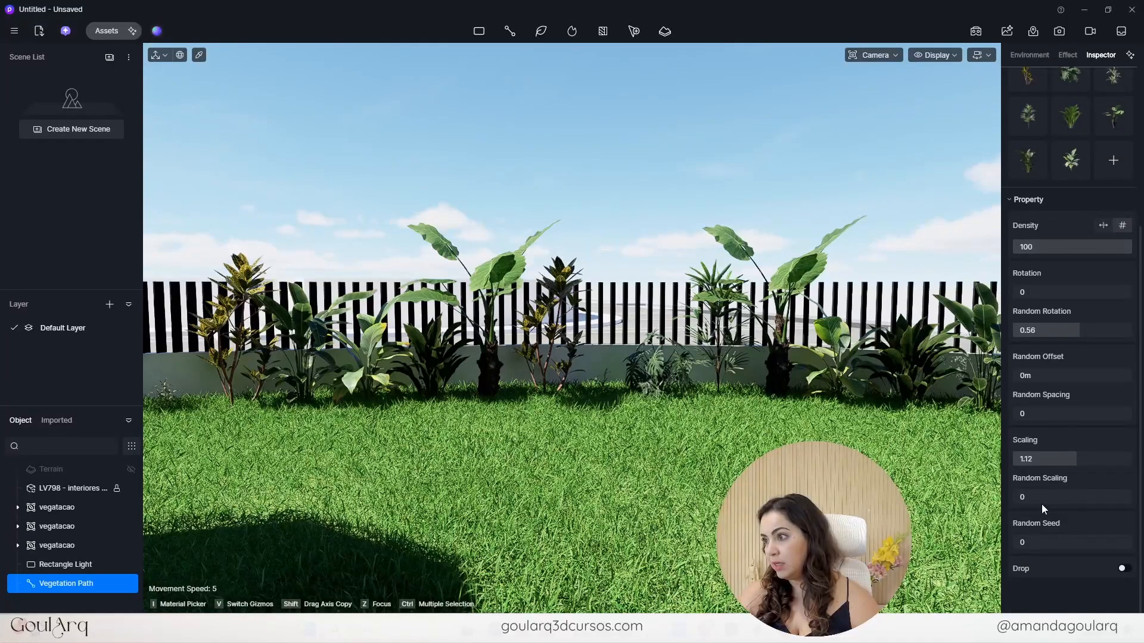
{"action": "left_click_drag", "start_coordinate": [1079, 460], "coordinate": [1131, 463]}
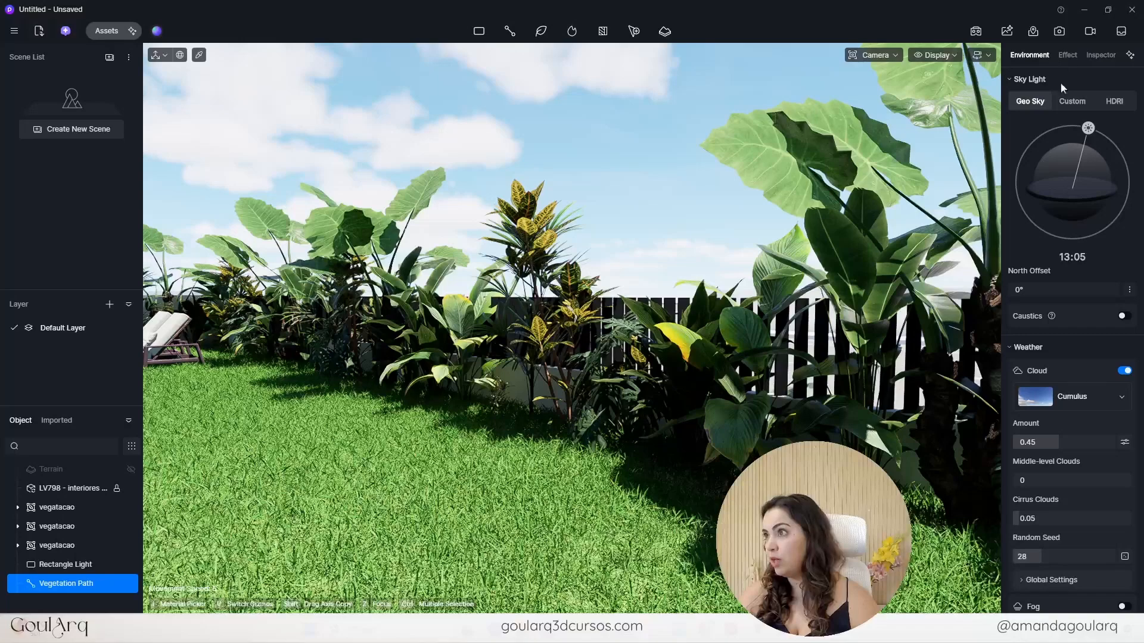
{"action": "left_click", "coordinate": [803, 166]}
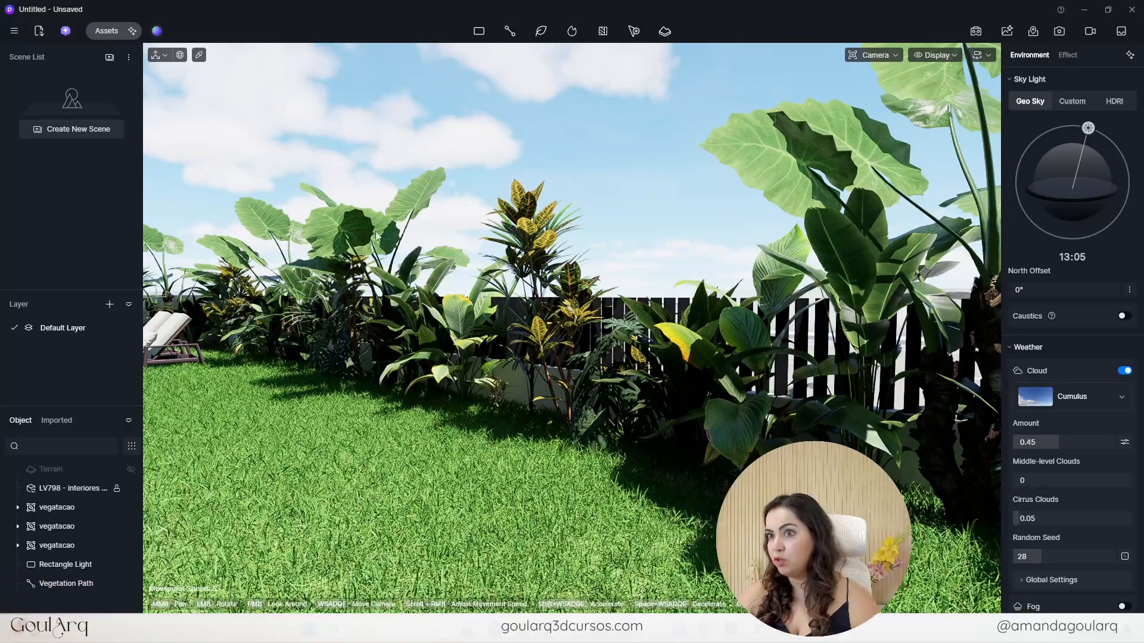
{"action": "left_click", "coordinate": [325, 229]}
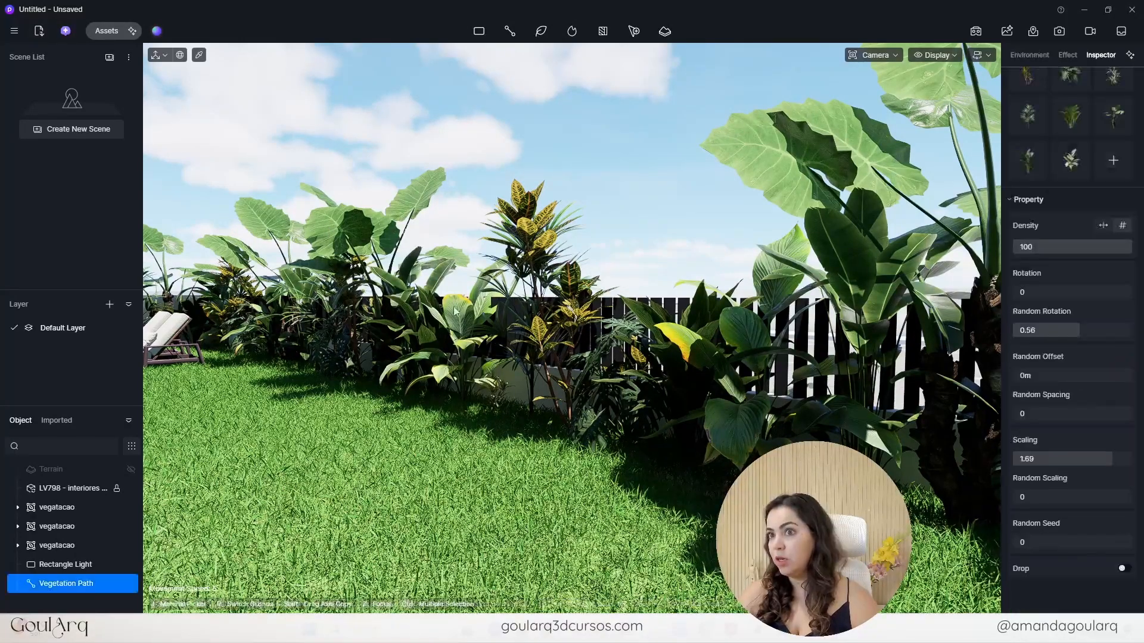
- Edit the Vegetation Path, remove the giant elephant-ear plant from its content and browse the ornamental plant models for an addition
{"action": "scroll", "coordinate": [1118, 156], "scroll_direction": "up", "scroll_amount": 2}
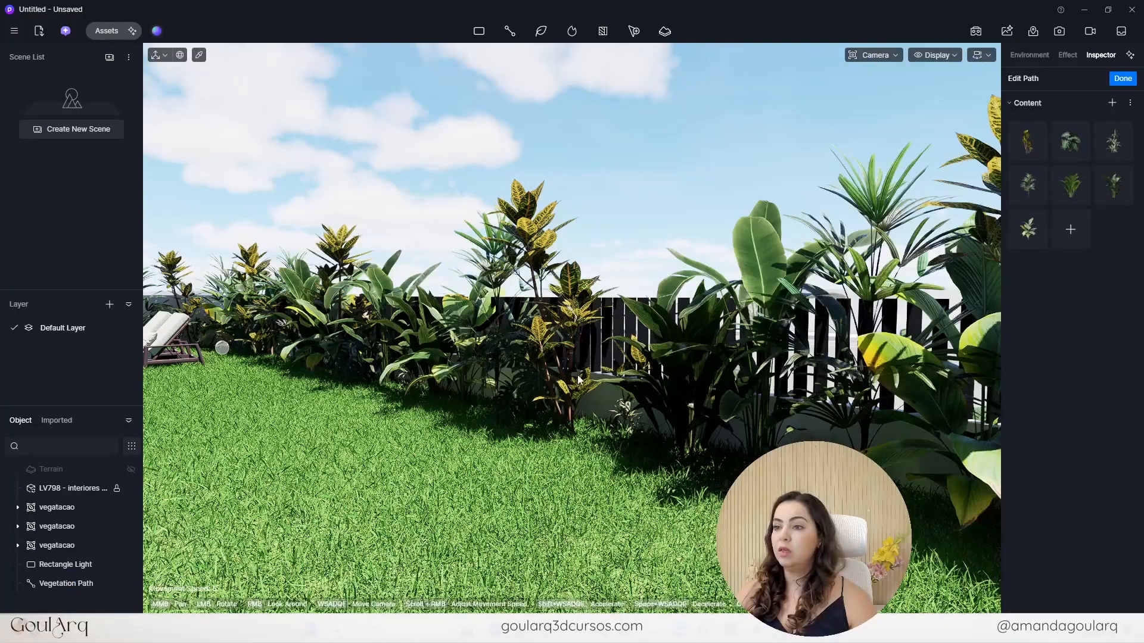
{"action": "mouse_move", "coordinate": [1029, 149]}
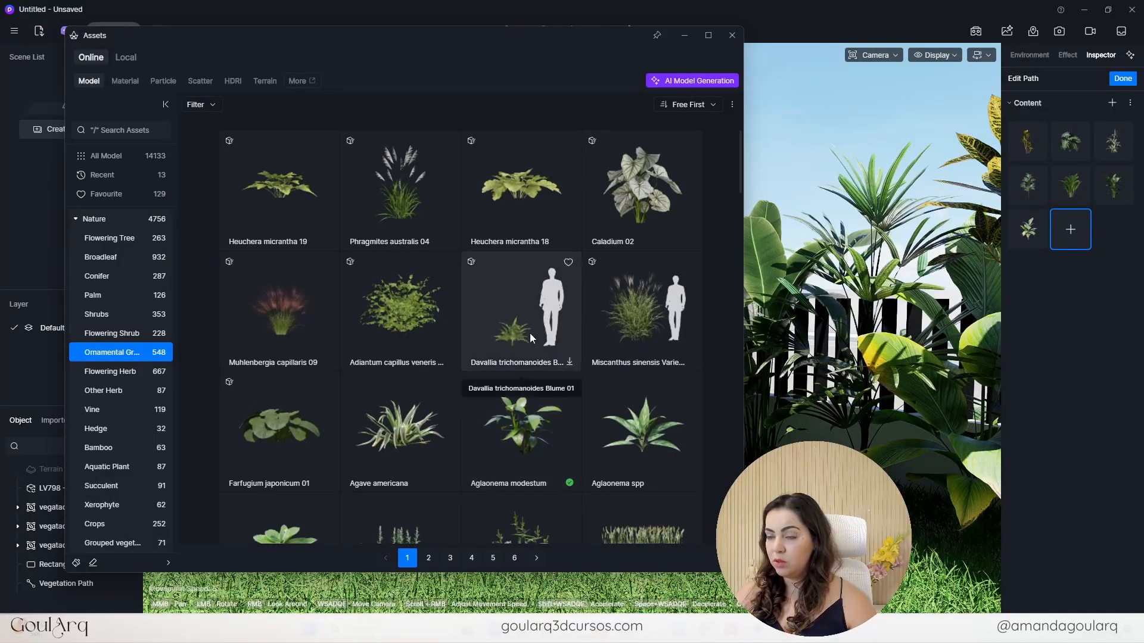
{"action": "scroll", "coordinate": [530, 336], "scroll_direction": "down", "scroll_amount": 10}
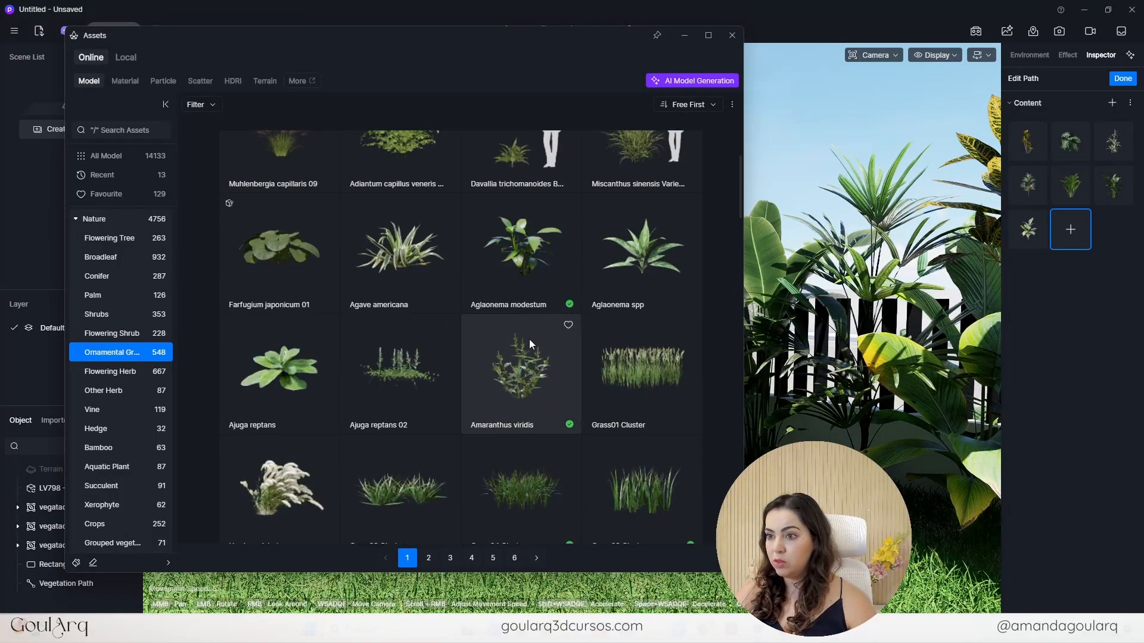
{"action": "scroll", "coordinate": [530, 344], "scroll_direction": "down", "scroll_amount": 10}
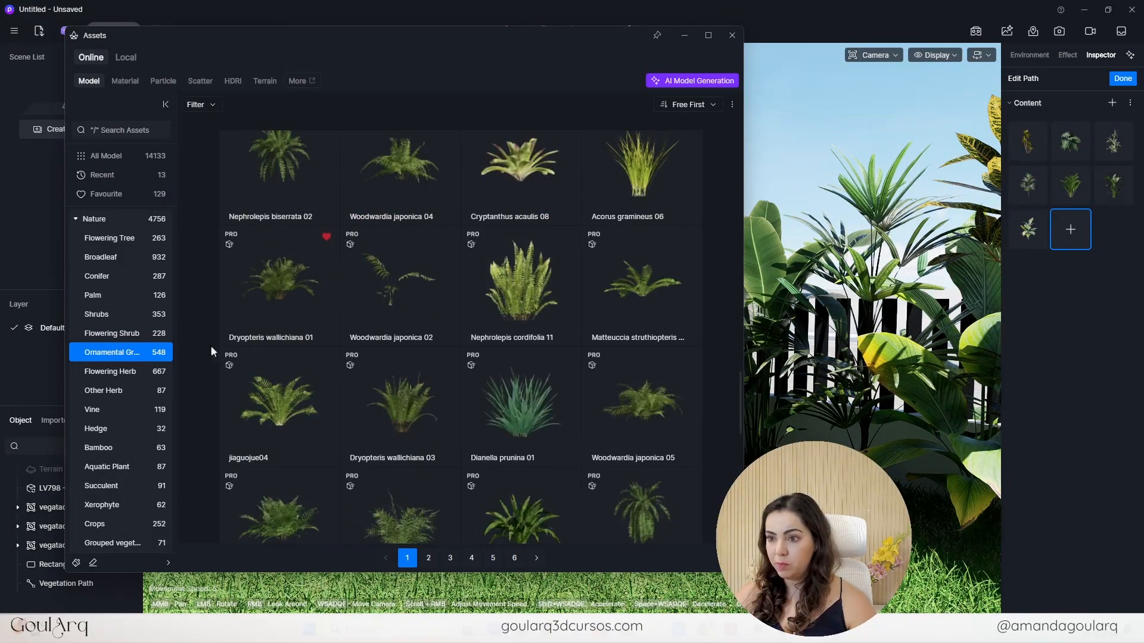
- Search the model library for "mons" and add Monstera deliciosa 04 and 02 to the Vegetation Path's content
{"action": "left_click", "coordinate": [142, 132]}
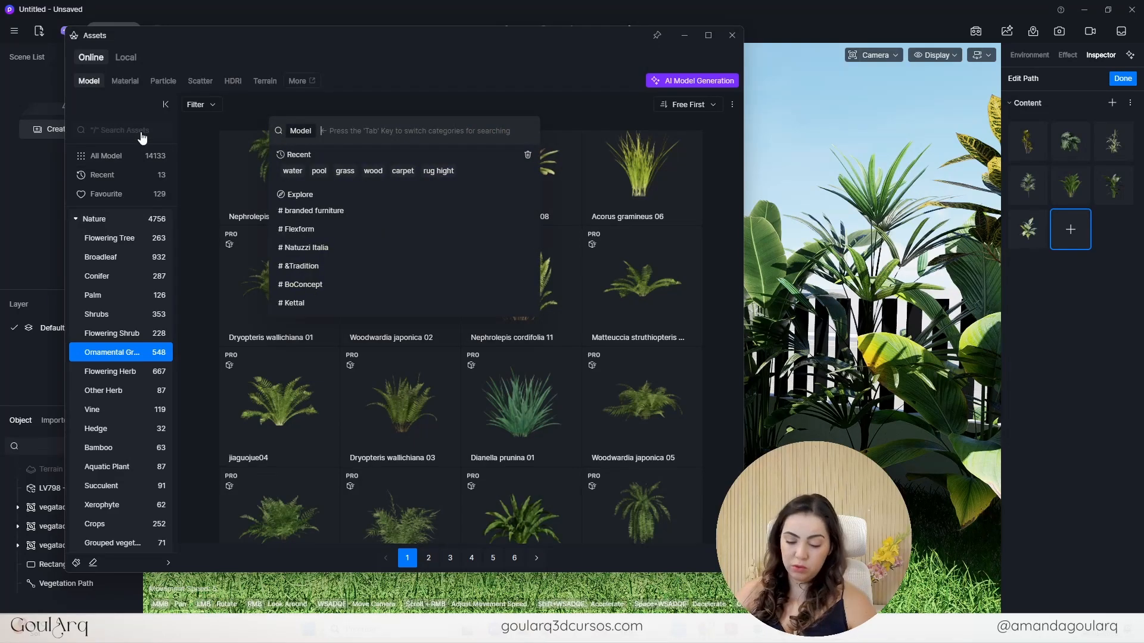
{"action": "type", "text": "mons"}
{"action": "key", "text": "Return"}
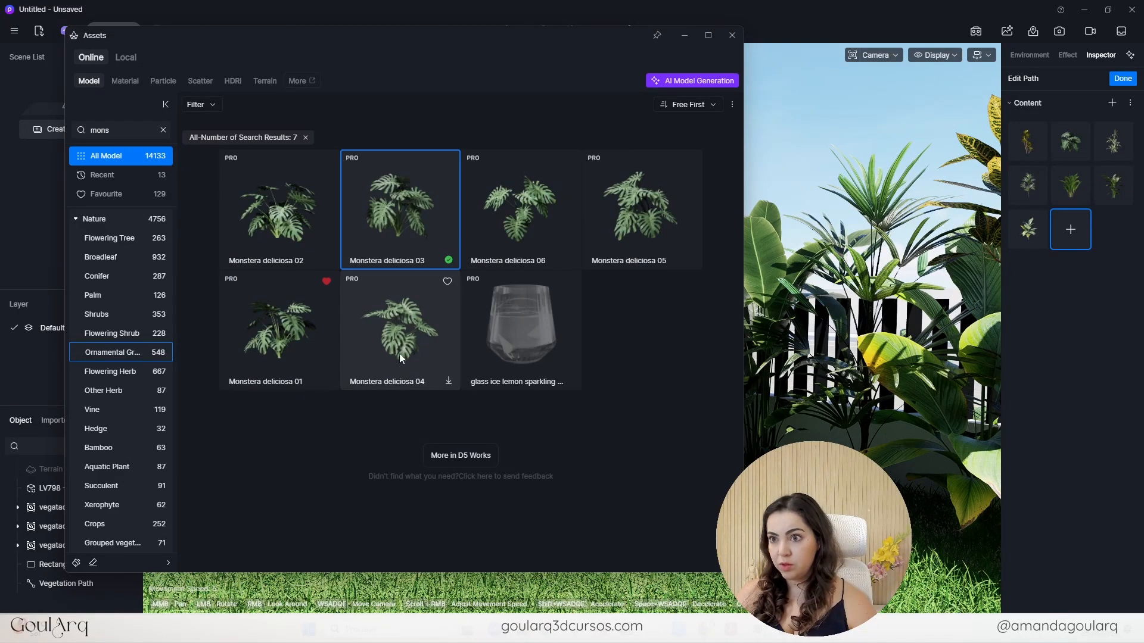
{"action": "left_click", "coordinate": [403, 346]}
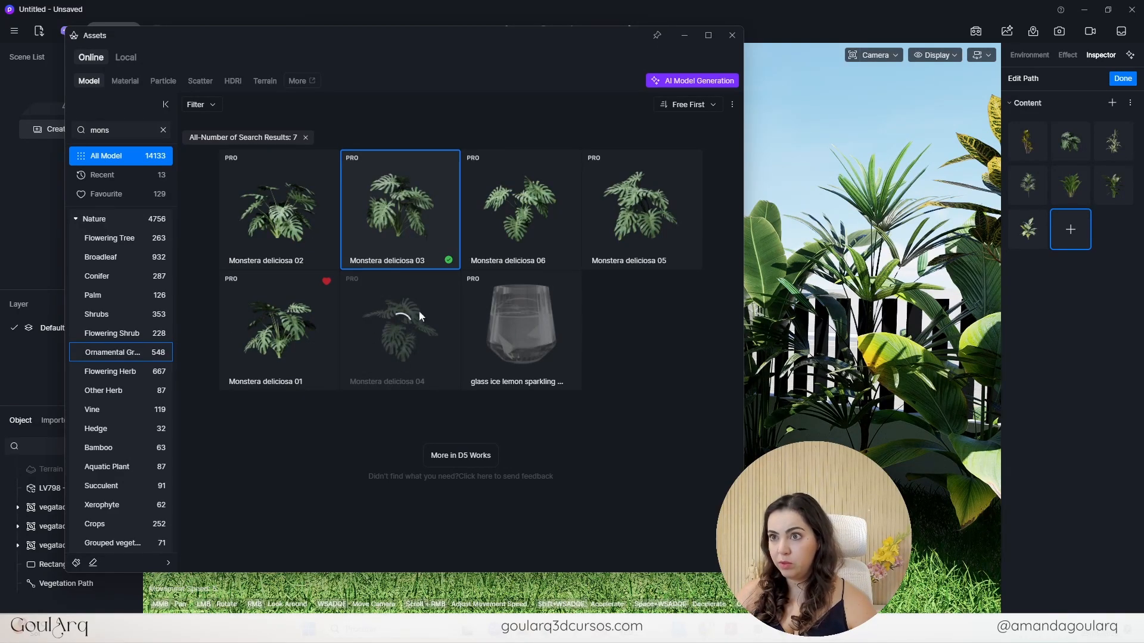
{"action": "left_click", "coordinate": [411, 349]}
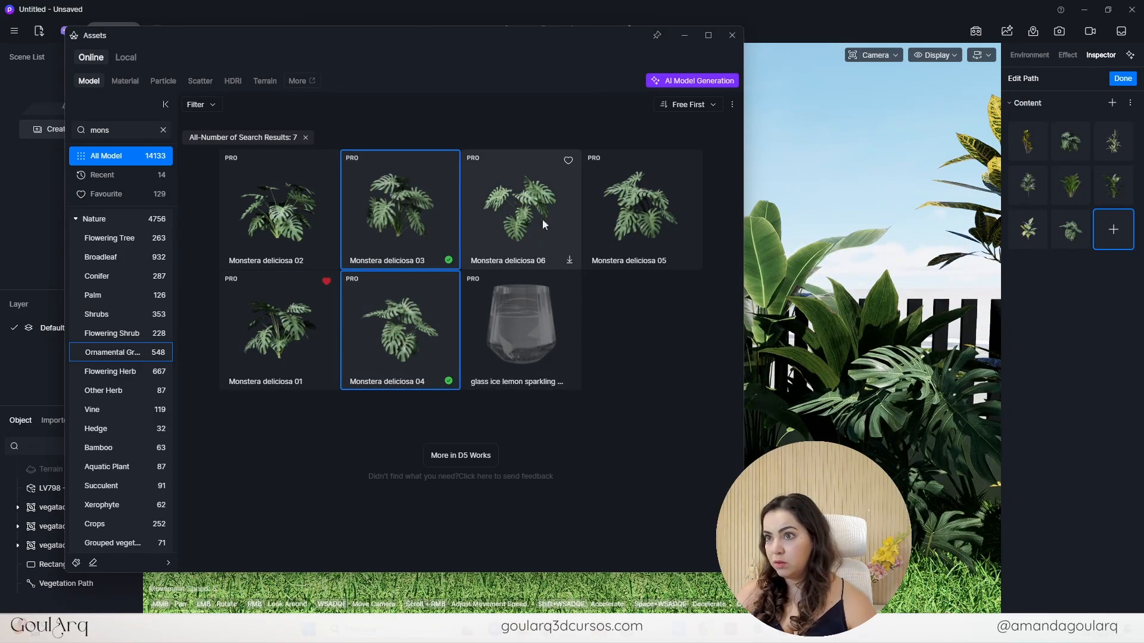
{"action": "left_click", "coordinate": [283, 213]}
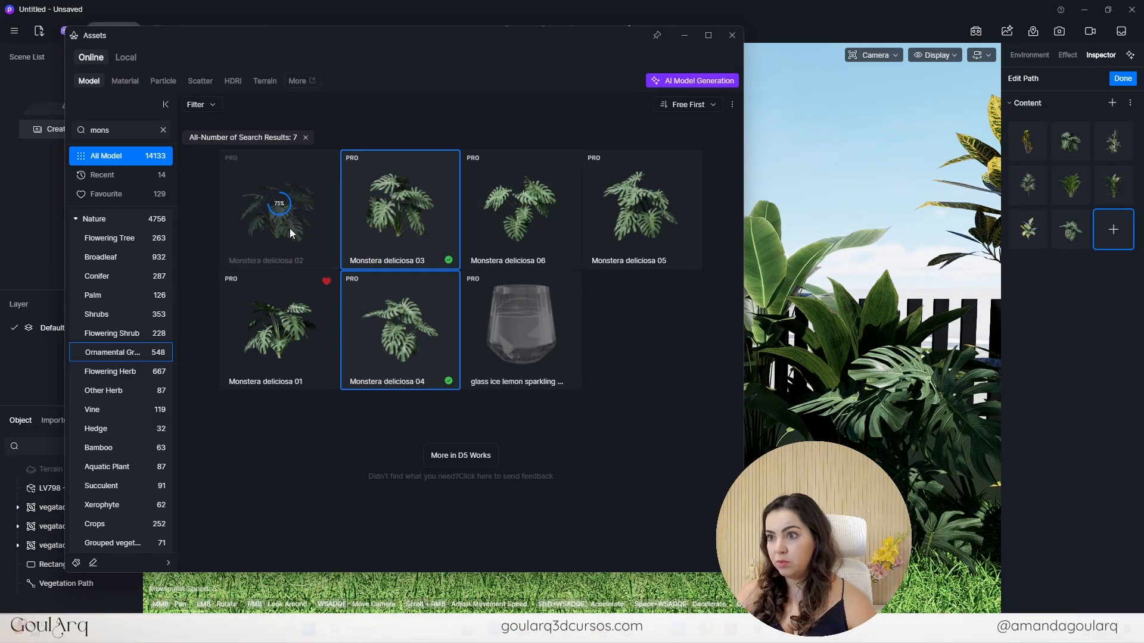
{"action": "left_click", "coordinate": [270, 224]}
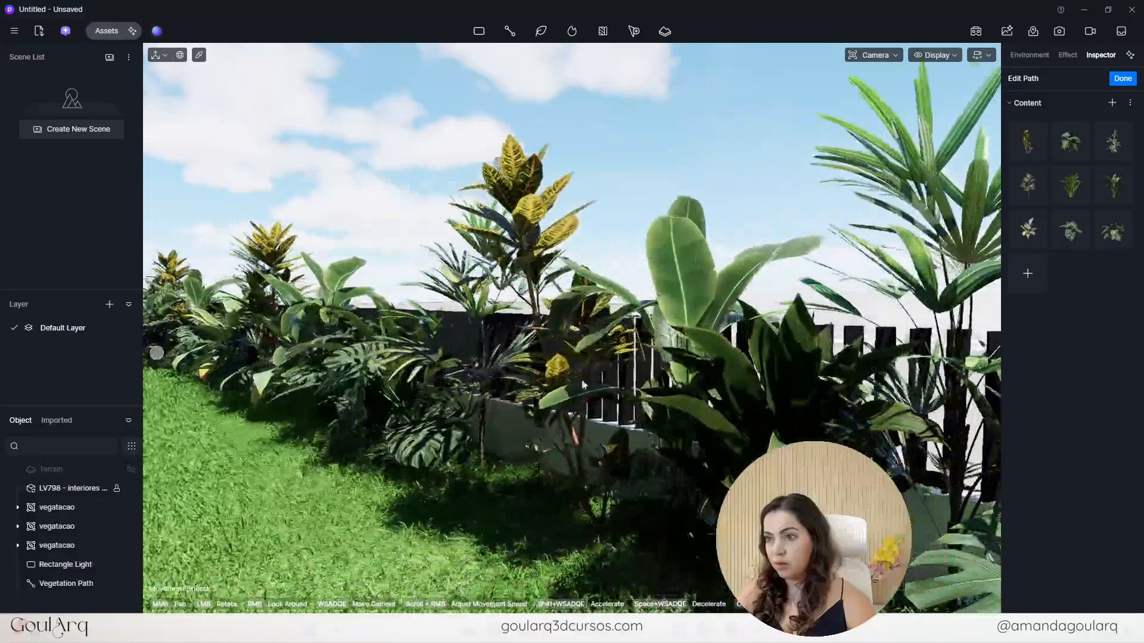
- Remove the yellow-leaved plant from the Vegetation Path's content and finish editing the path
{"action": "scroll", "coordinate": [598, 349], "scroll_direction": "down", "scroll_amount": 4}
{"action": "scroll", "coordinate": [598, 349], "scroll_direction": "down", "scroll_amount": 1}
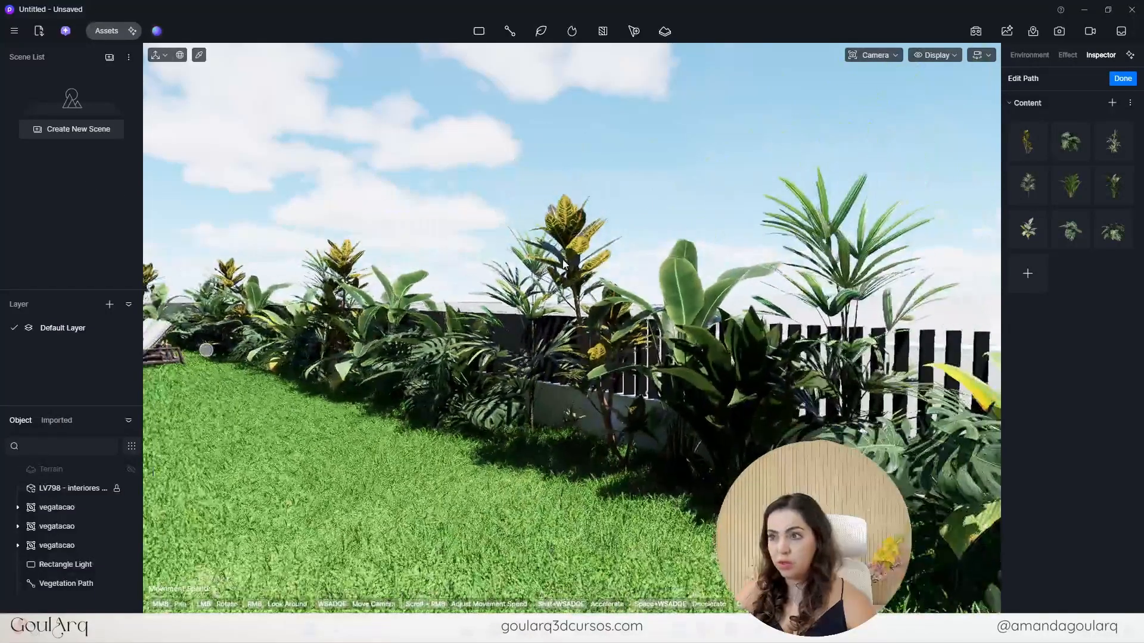
{"action": "left_click", "coordinate": [1018, 134]}
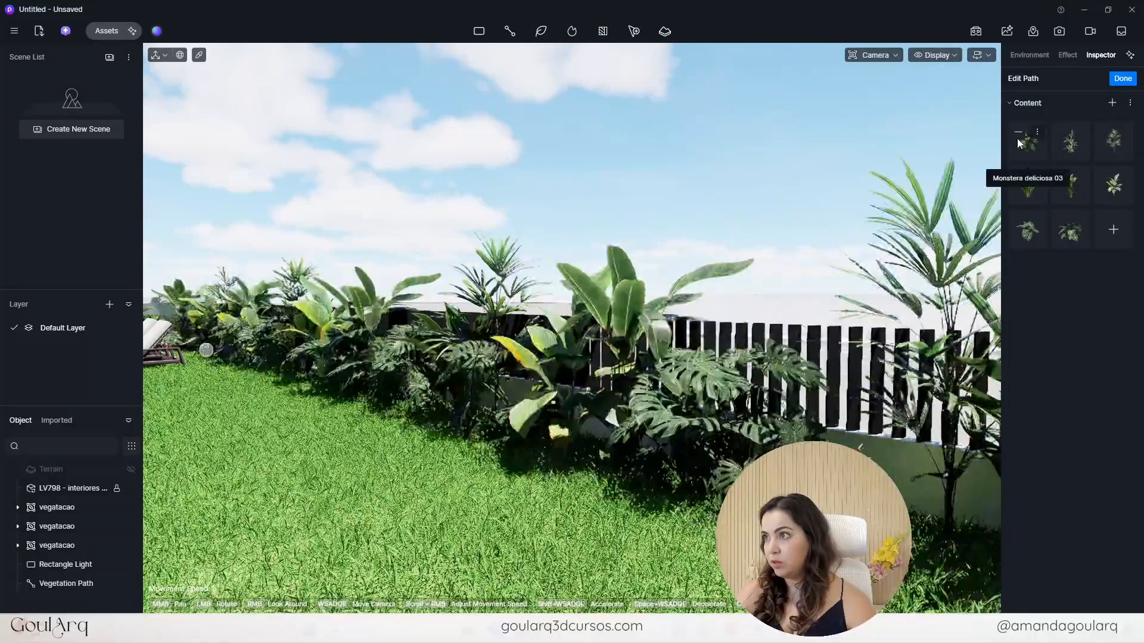
{"action": "middle_click_drag", "start_coordinate": [485, 390], "coordinate": [443, 402]}
{"action": "scroll", "coordinate": [442, 401], "scroll_direction": "down", "scroll_amount": 3}
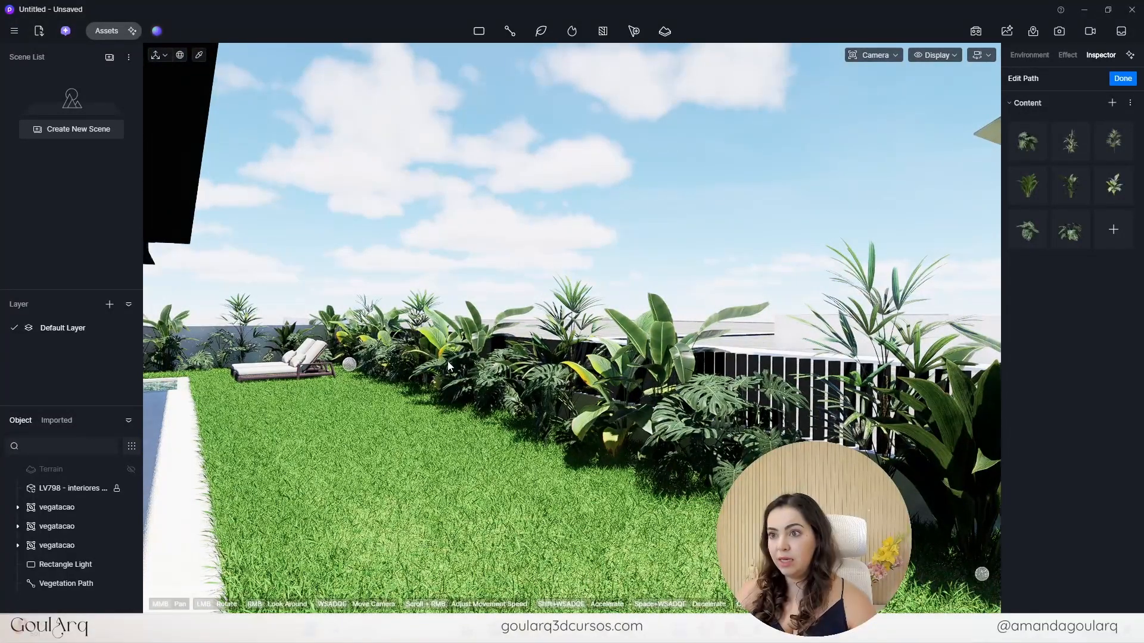
{"action": "left_click", "coordinate": [1122, 78]}
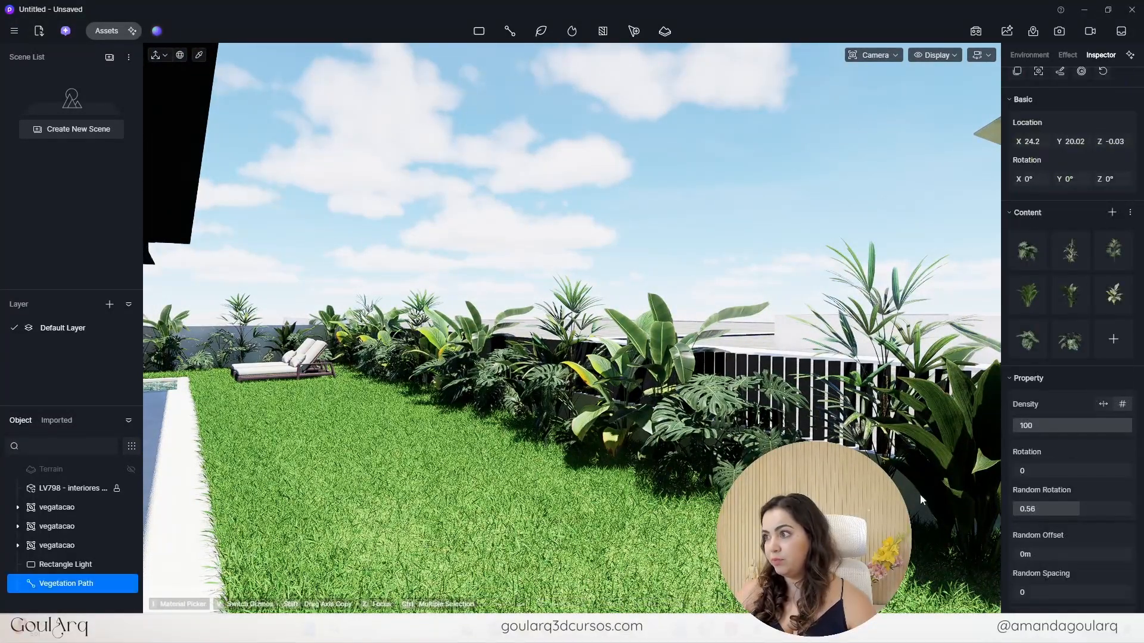
- Set the Vegetation Path's random rotation to 0 and its scaling to 2
{"action": "scroll", "coordinate": [1052, 501], "scroll_direction": "down", "scroll_amount": 2}
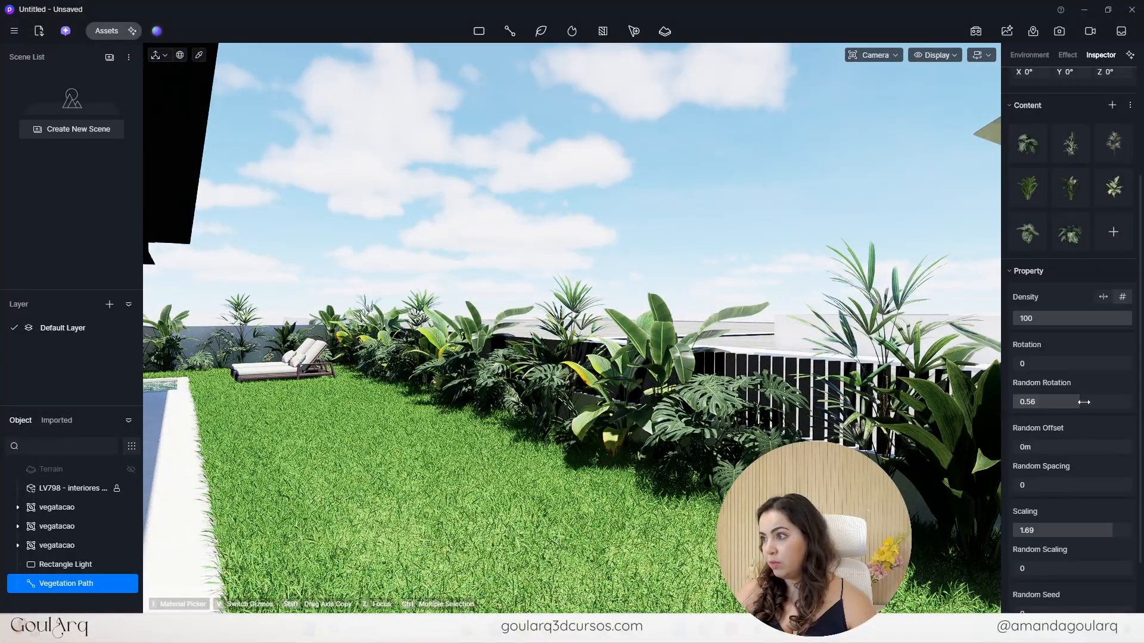
{"action": "left_click_drag", "start_coordinate": [1081, 404], "coordinate": [989, 406]}
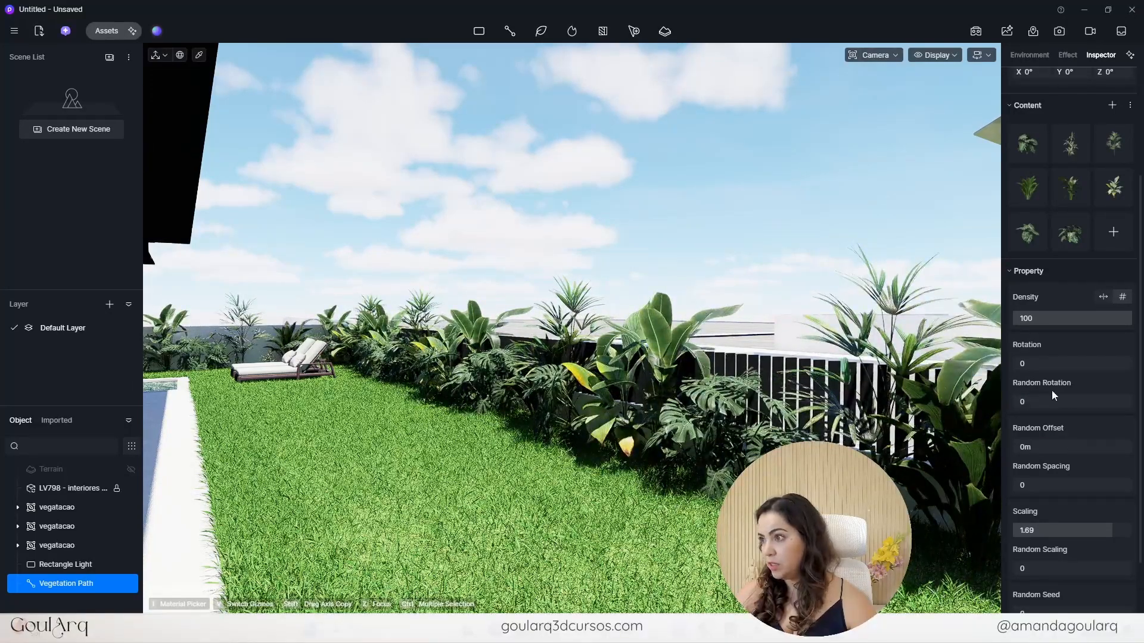
{"action": "left_click_drag", "start_coordinate": [1110, 531], "coordinate": [1136, 531]}
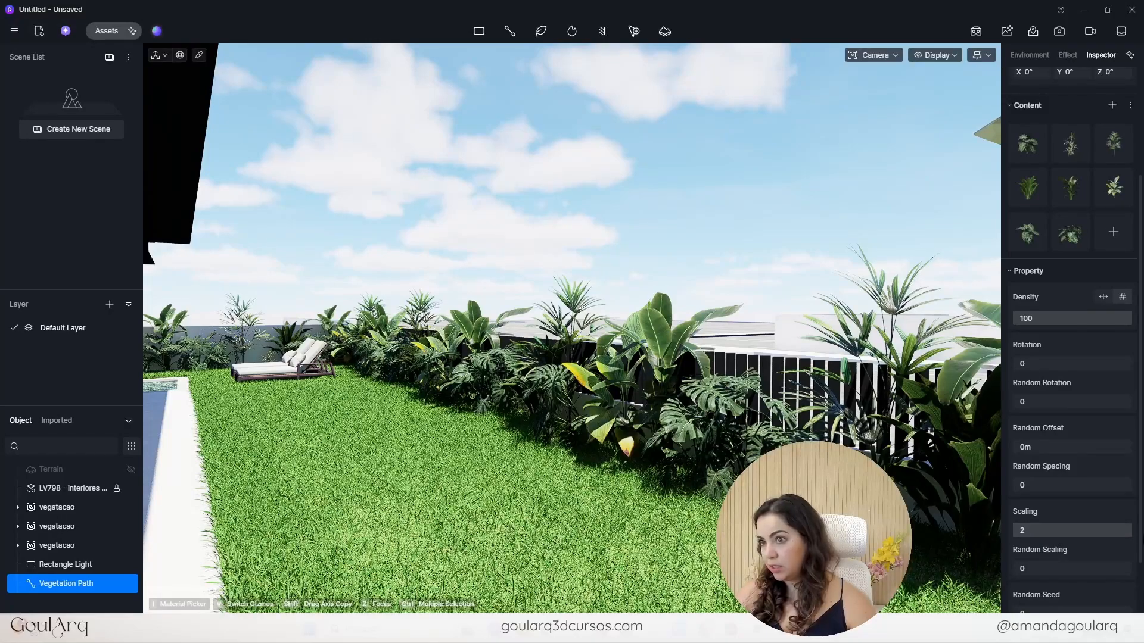
- Set the Vegetation Path's random scaling to 0.09 and both its random spacing and random rotation to 0.2
{"action": "scroll", "coordinate": [1109, 549], "scroll_direction": "down", "scroll_amount": 1}
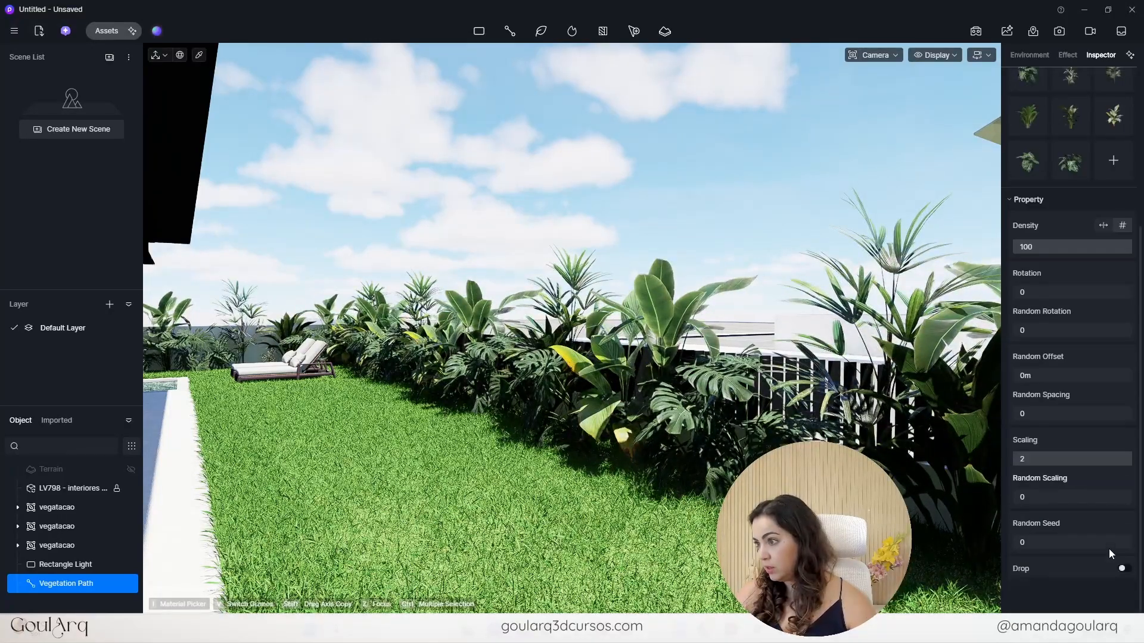
{"action": "left_click_drag", "start_coordinate": [1028, 497], "coordinate": [1035, 497]}
{"action": "mouse_move", "coordinate": [1052, 498]}
{"action": "left_mouse_down"}
{"action": "mouse_move", "coordinate": [1022, 499]}
{"action": "mouse_move", "coordinate": [1036, 499]}
{"action": "left_mouse_up"}
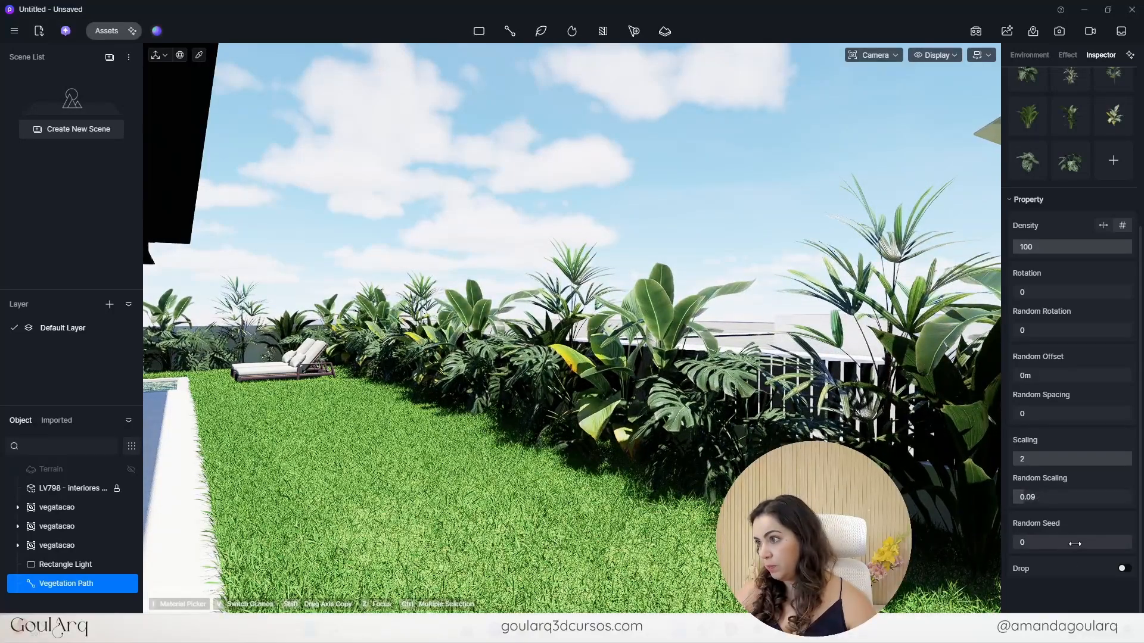
{"action": "left_click_drag", "start_coordinate": [1037, 413], "coordinate": [1027, 415]}
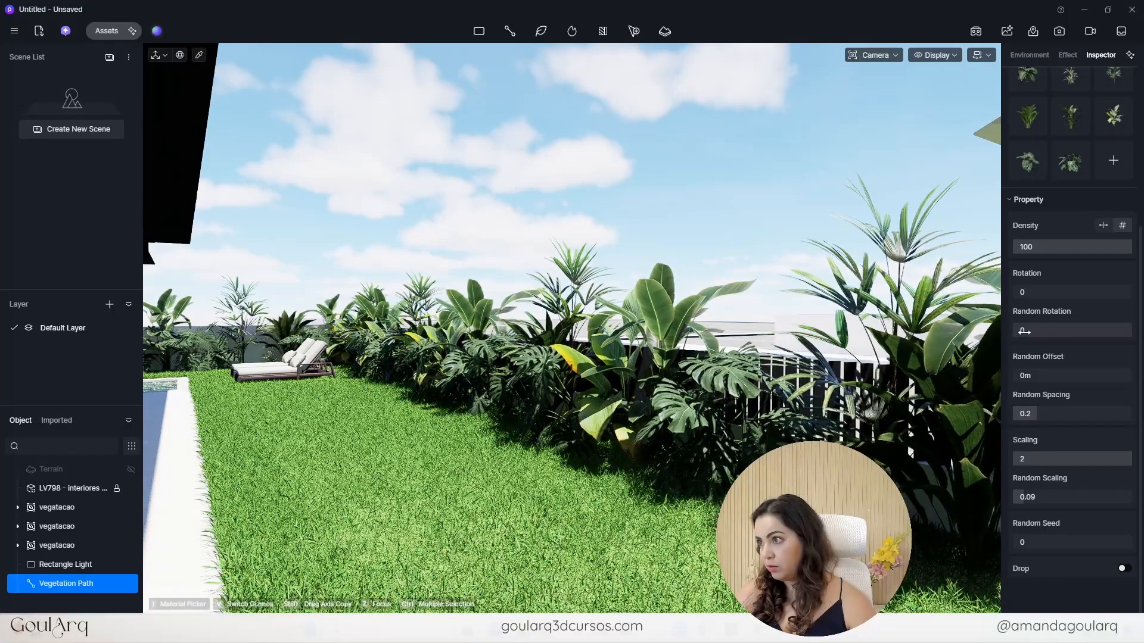
{"action": "mouse_move", "coordinate": [1041, 333]}
{"action": "left_mouse_down"}
{"action": "mouse_move", "coordinate": [1074, 340]}
{"action": "mouse_move", "coordinate": [1047, 352]}
{"action": "left_mouse_up"}
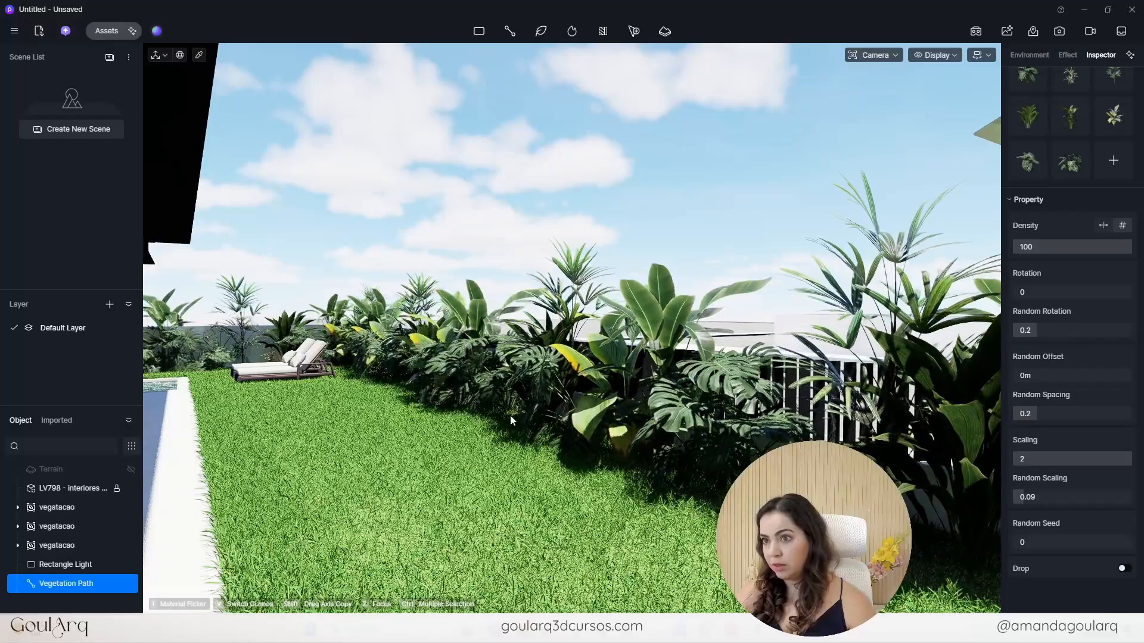
- Examine from above how the planting follows the fence and walls around the garden and pool, with the path deselected
{"action": "scroll", "coordinate": [612, 445], "scroll_direction": "down", "scroll_amount": 5}
{"action": "middle_click_drag", "start_coordinate": [477, 396], "coordinate": [230, 498]}
{"action": "right_click_drag", "start_coordinate": [229, 498], "coordinate": [470, 399]}
{"action": "scroll", "coordinate": [469, 398], "scroll_direction": "down", "scroll_amount": 10}
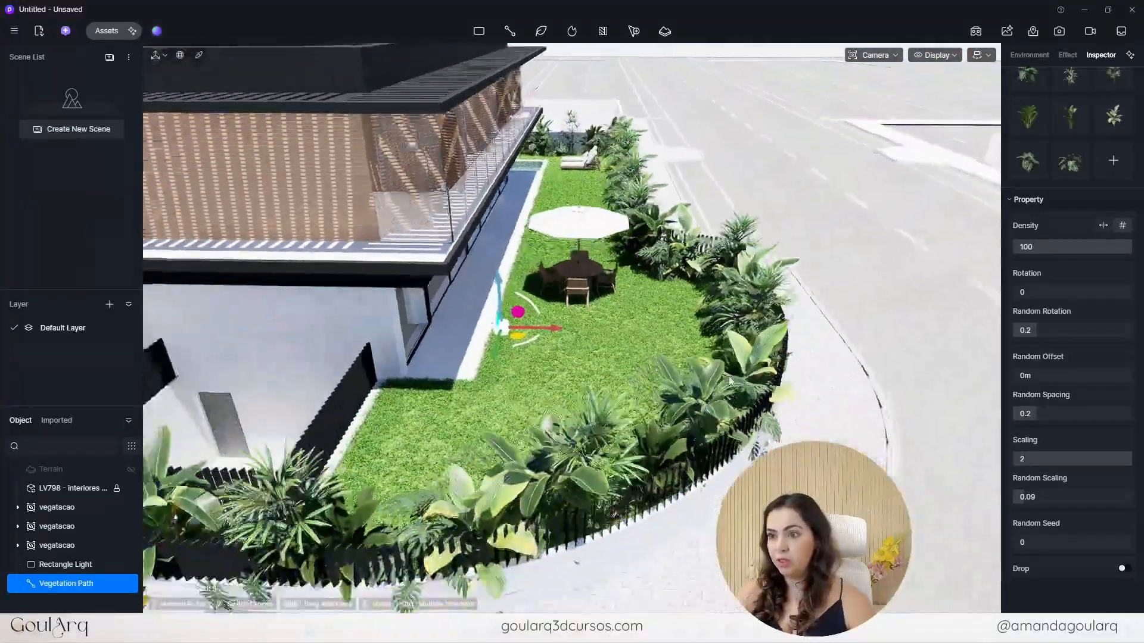
{"action": "scroll", "coordinate": [730, 381], "scroll_direction": "down", "scroll_amount": 5}
{"action": "middle_click_drag", "start_coordinate": [730, 380], "coordinate": [626, 474]}
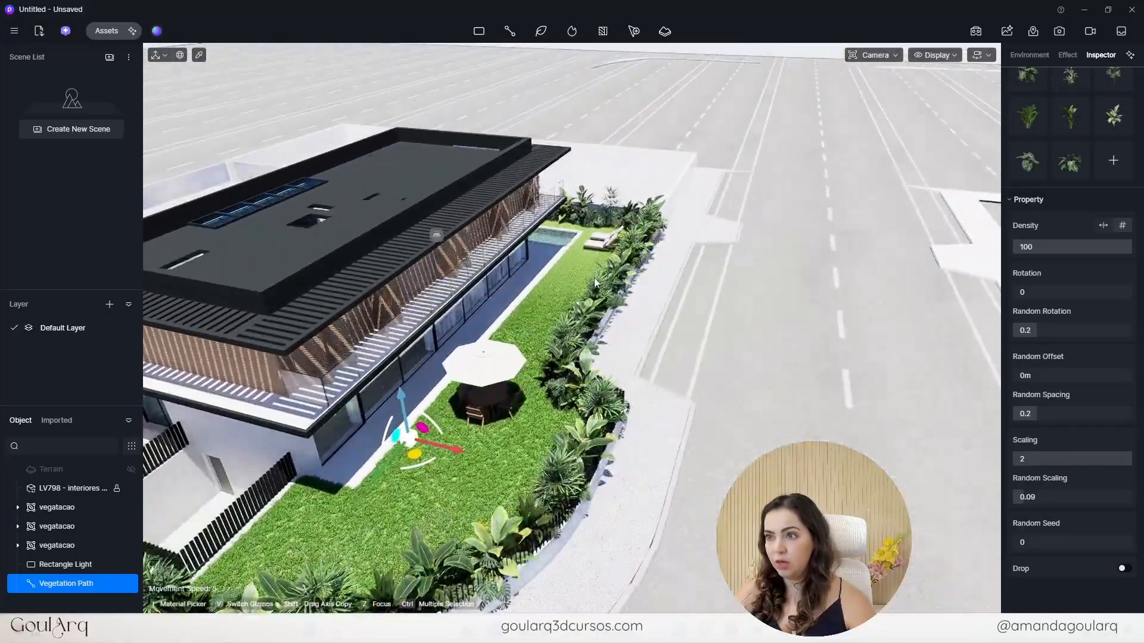
{"action": "scroll", "coordinate": [649, 166], "scroll_direction": "up", "scroll_amount": 2}
{"action": "scroll", "coordinate": [649, 166], "scroll_direction": "up", "scroll_amount": 8}
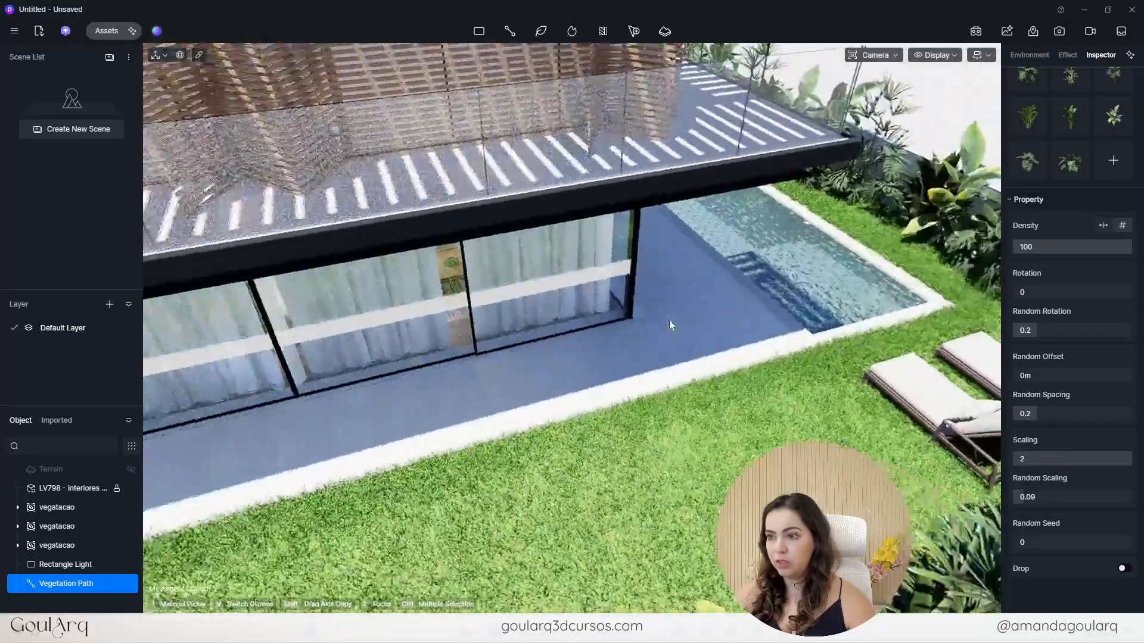
{"action": "scroll", "coordinate": [458, 435], "scroll_direction": "down", "scroll_amount": 10}
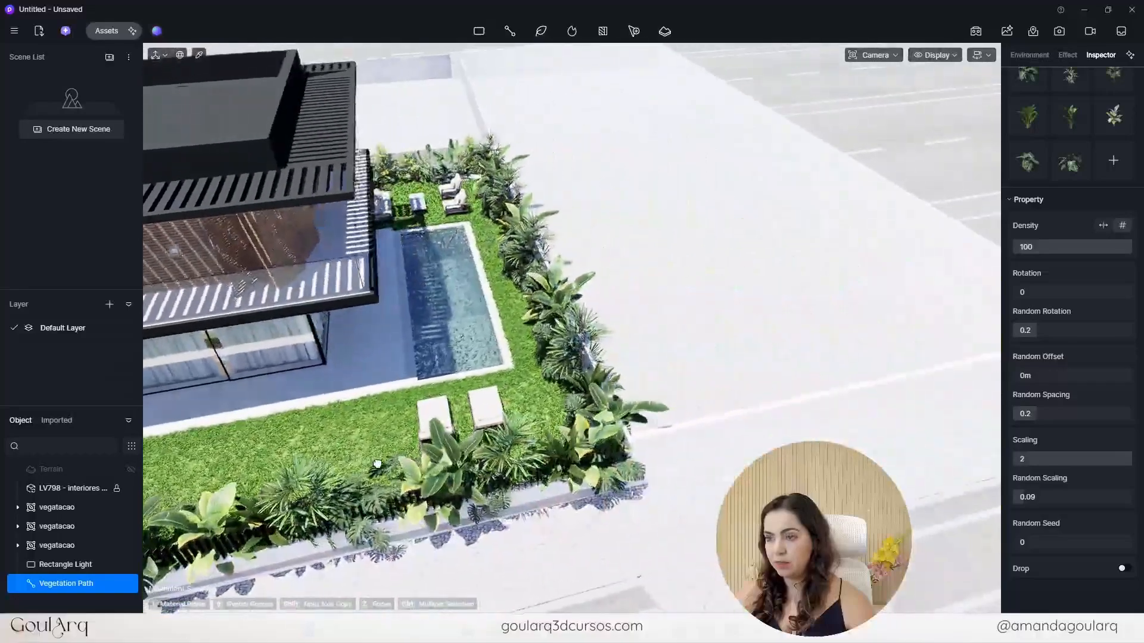
{"action": "scroll", "coordinate": [448, 498], "scroll_direction": "up", "scroll_amount": 3}
{"action": "key", "text": "Escape"}
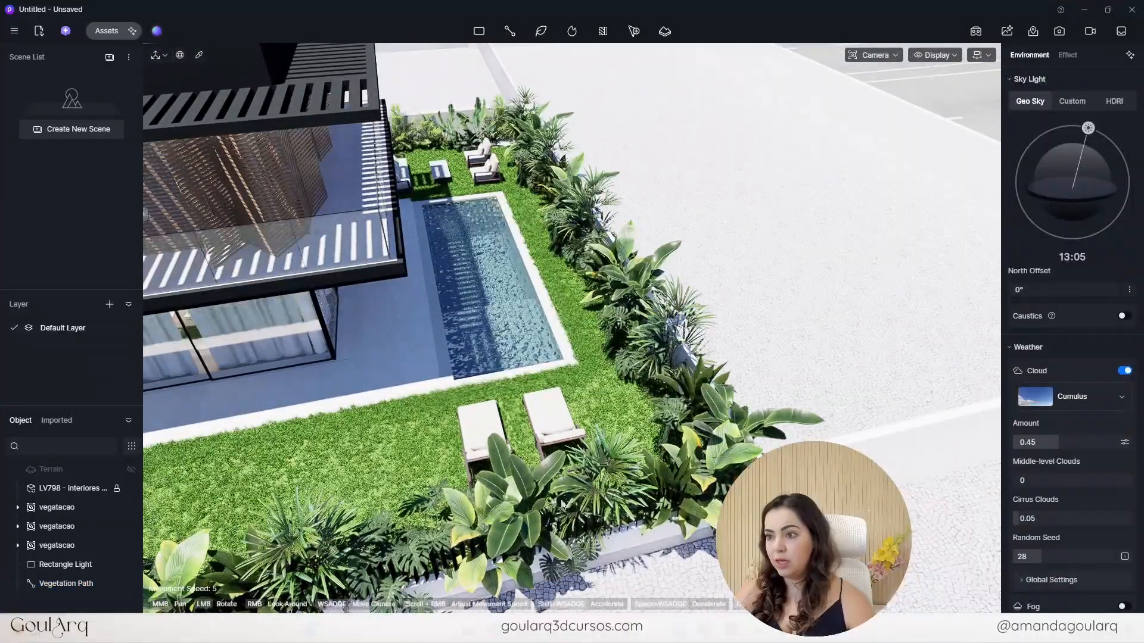
{"action": "left_click_drag", "start_coordinate": [782, 405], "coordinate": [548, 309]}
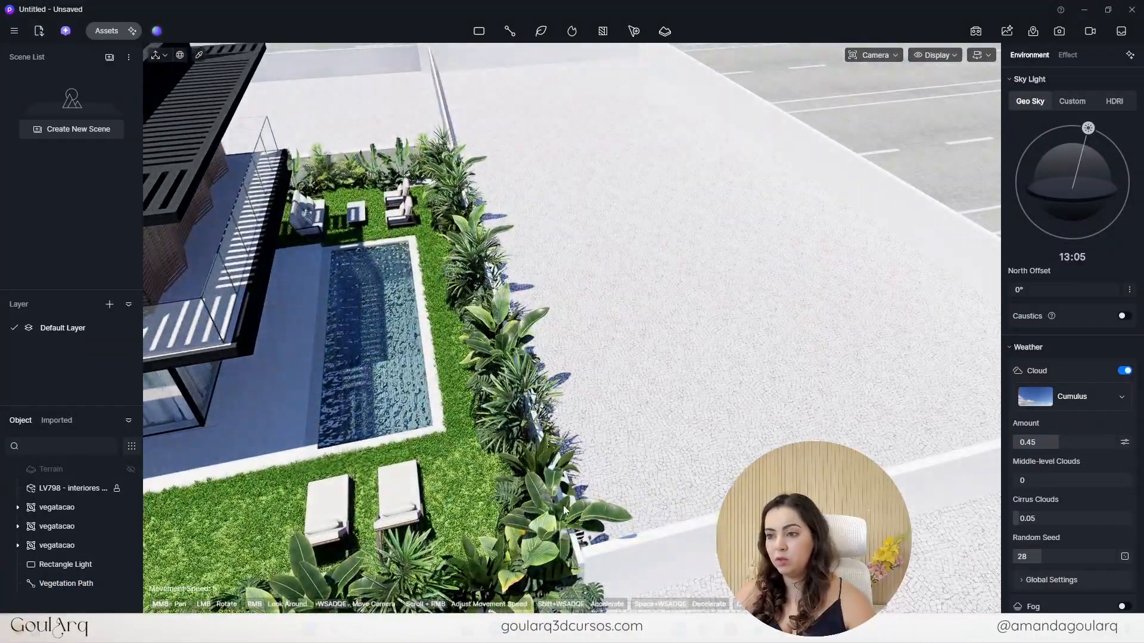
- Edit the Vegetation Path and move its point behind the armchairs beyond the pool inward to X 37.93, Y 41.72
{"action": "left_click", "coordinate": [542, 545]}
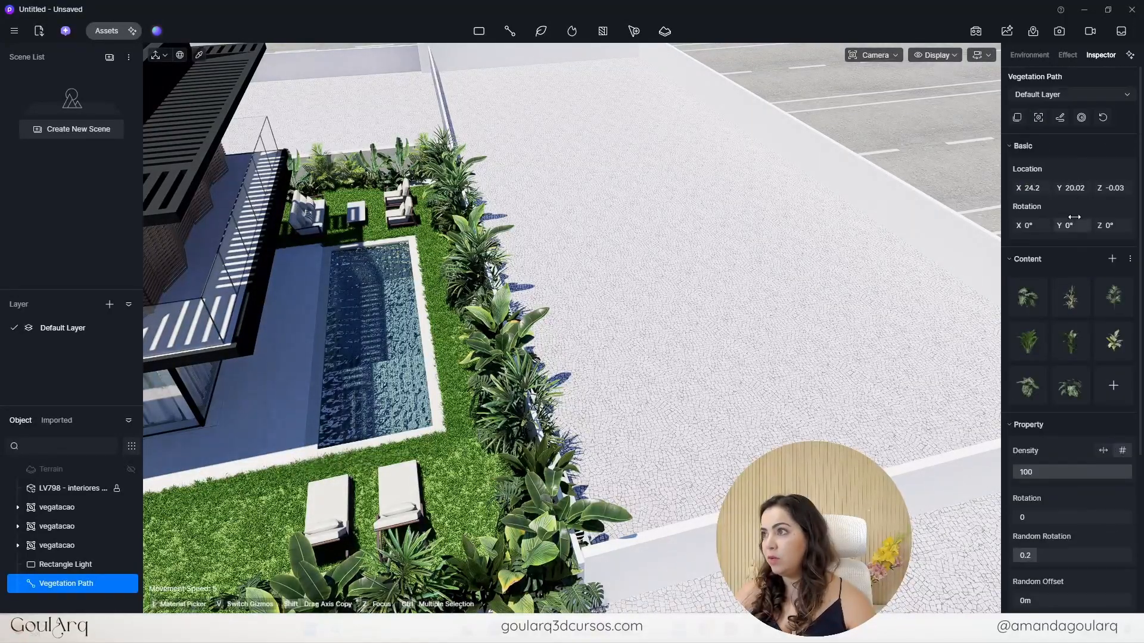
{"action": "left_click", "coordinate": [1062, 117]}
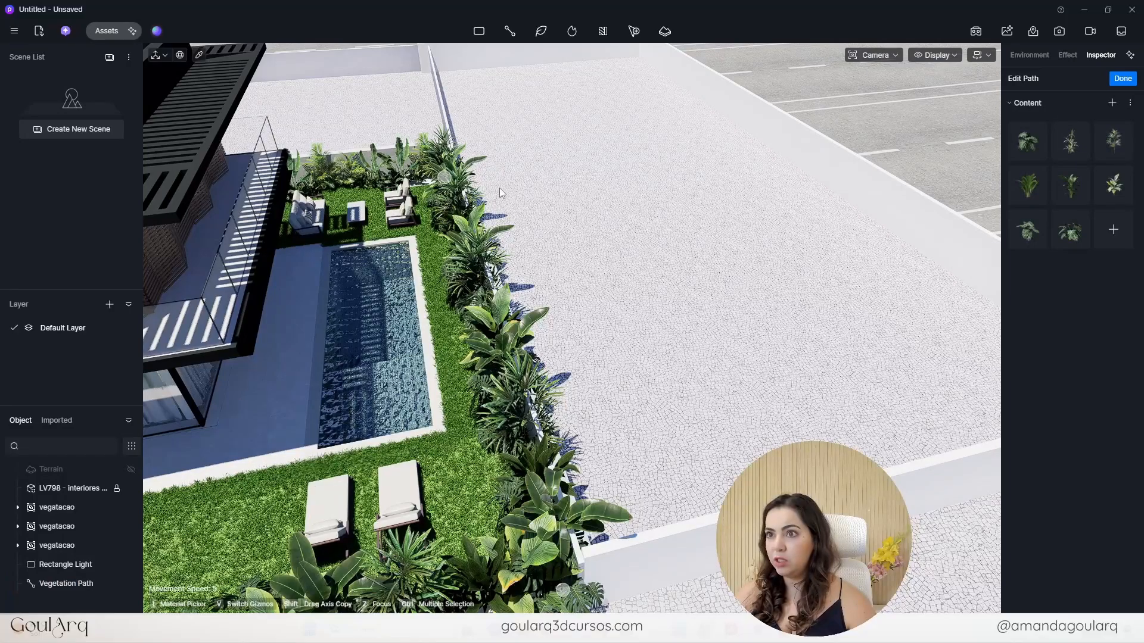
{"action": "scroll", "coordinate": [398, 174], "scroll_direction": "up", "scroll_amount": 5}
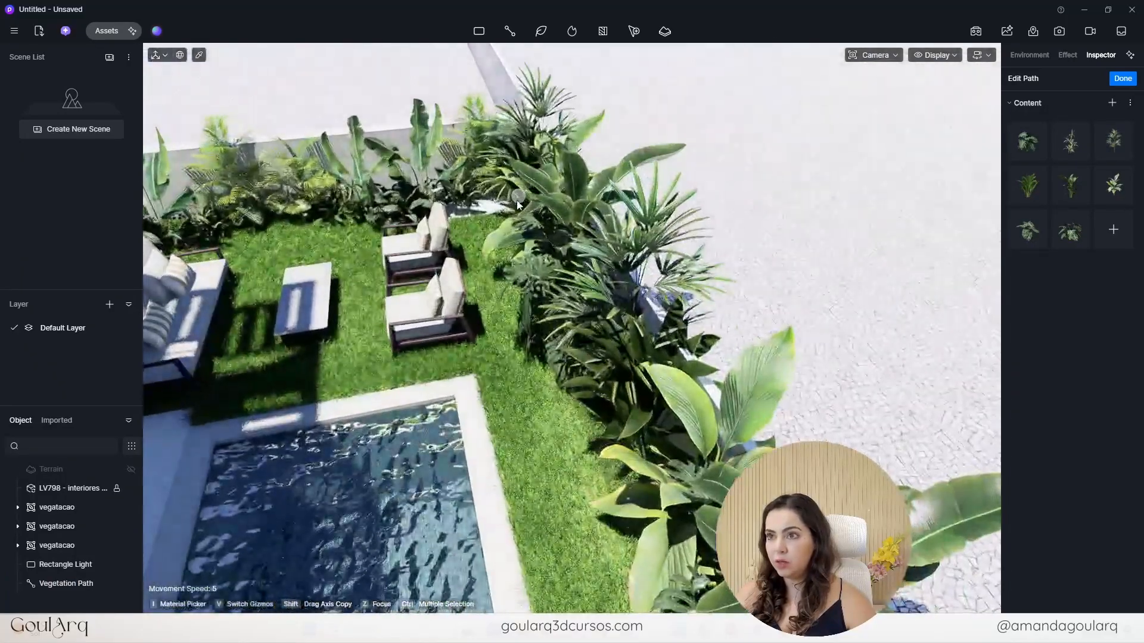
{"action": "left_click_drag", "start_coordinate": [520, 198], "coordinate": [485, 200]}
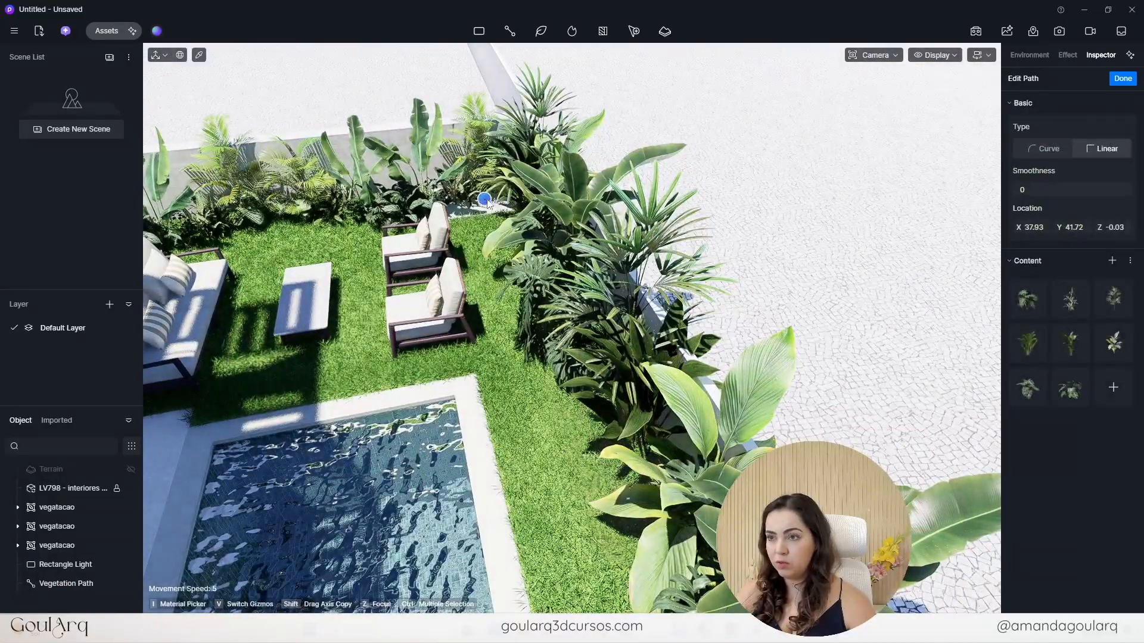
- Move the Vegetation Path's point at the fence corner near the sun loungers inward to X 20.29, Y 41.82
{"action": "scroll", "coordinate": [546, 146], "scroll_direction": "down", "scroll_amount": 10}
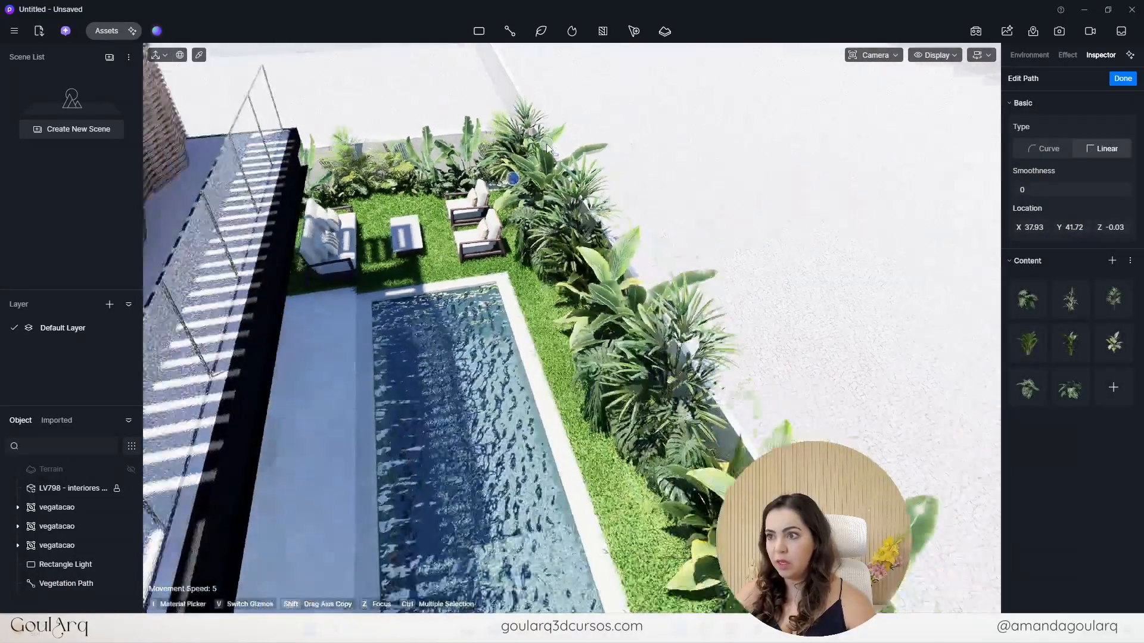
{"action": "scroll", "coordinate": [685, 458], "scroll_direction": "up", "scroll_amount": 2}
{"action": "scroll", "coordinate": [685, 458], "scroll_direction": "up", "scroll_amount": 5}
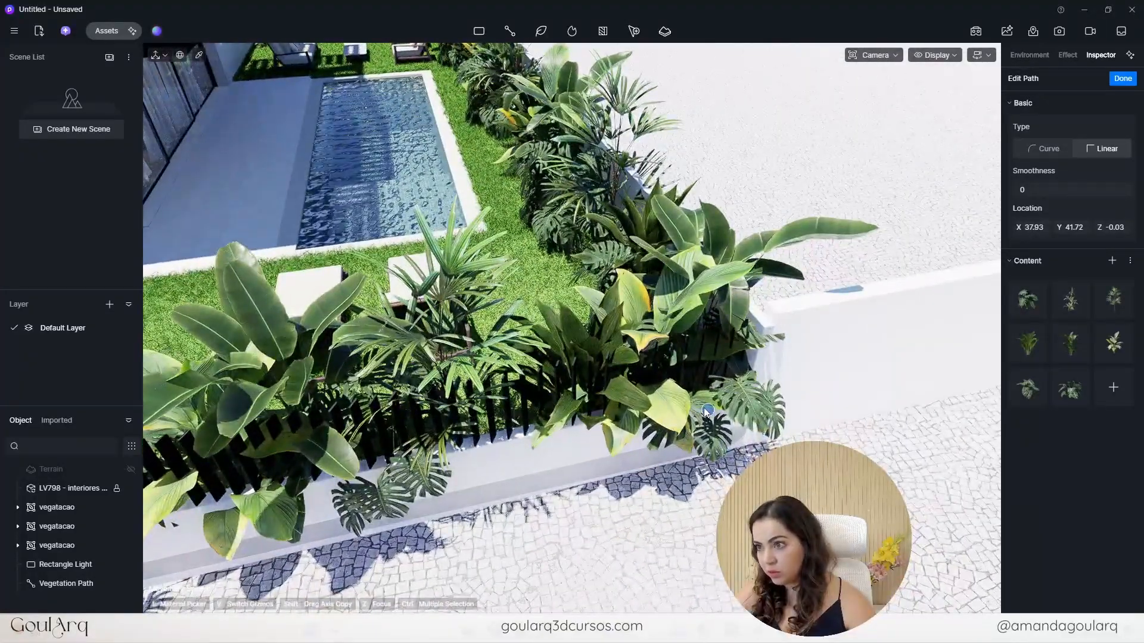
{"action": "left_click_drag", "start_coordinate": [706, 411], "coordinate": [690, 391]}
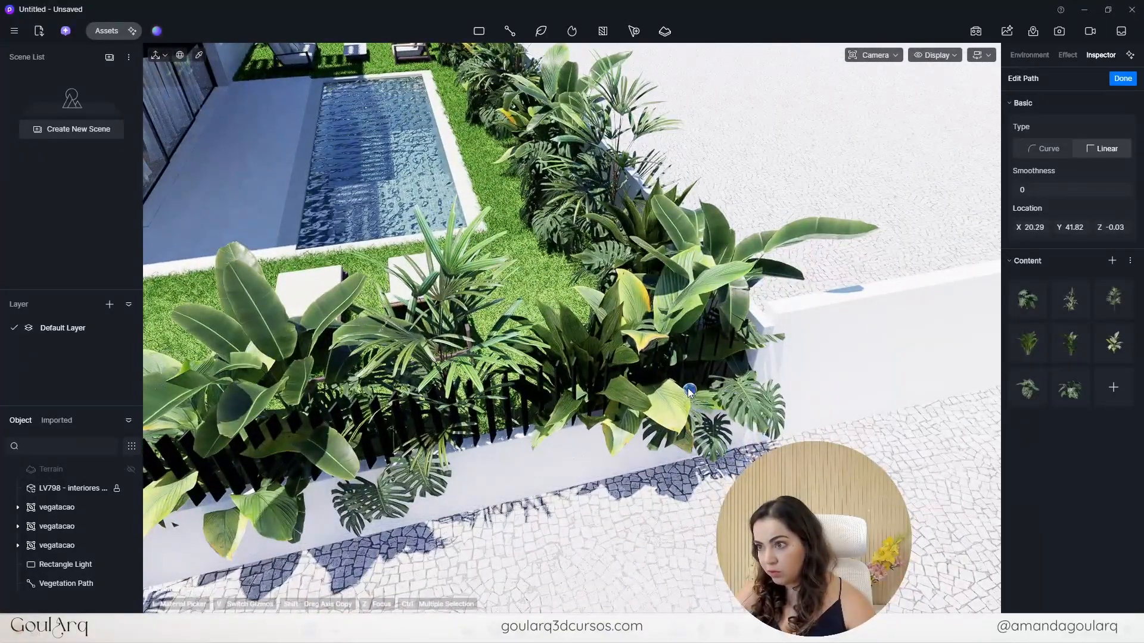
{"action": "scroll", "coordinate": [777, 334], "scroll_direction": "down", "scroll_amount": 10}
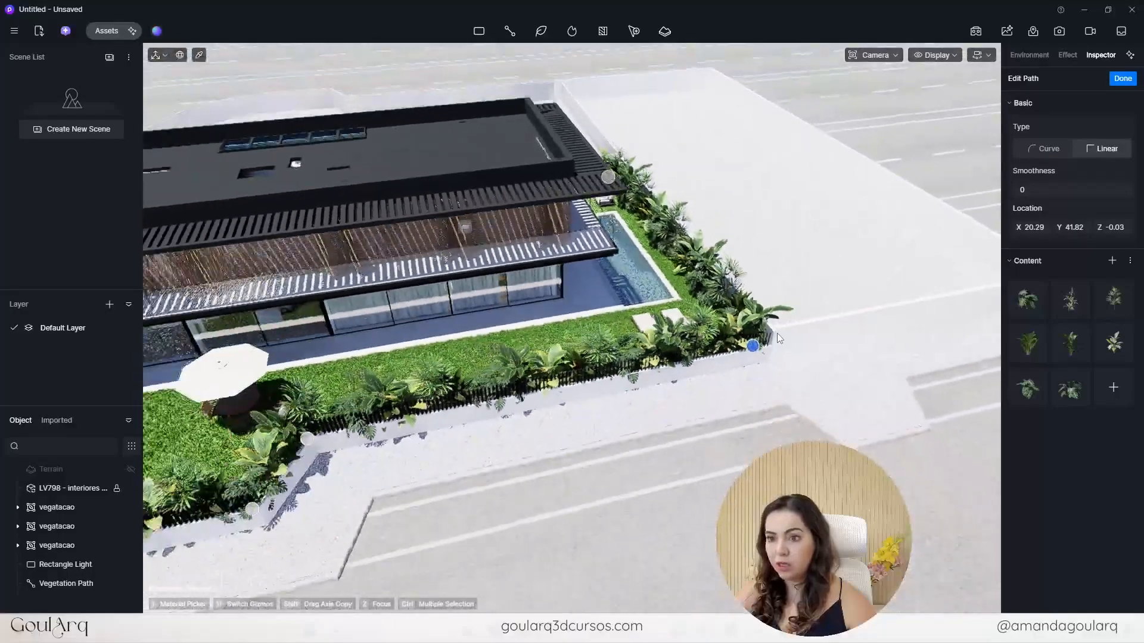
- Check the Vegetation Path's points along the street fence and finish editing the path
{"action": "scroll", "coordinate": [776, 334], "scroll_direction": "down", "scroll_amount": 5}
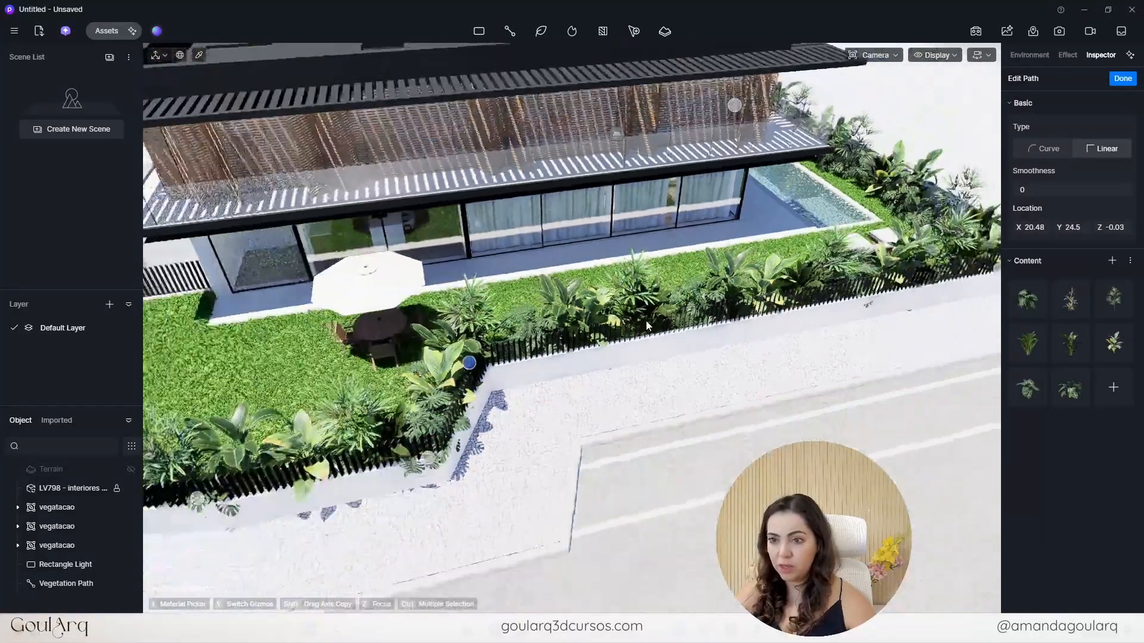
{"action": "scroll", "coordinate": [645, 320], "scroll_direction": "down", "scroll_amount": 8}
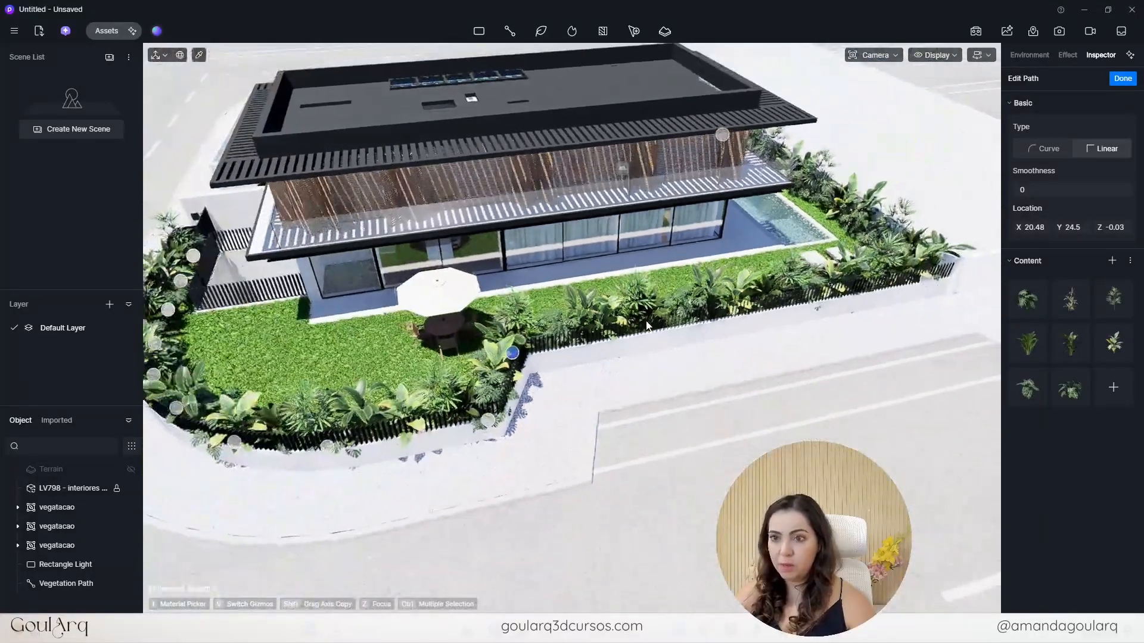
{"action": "left_click", "coordinate": [1123, 78]}
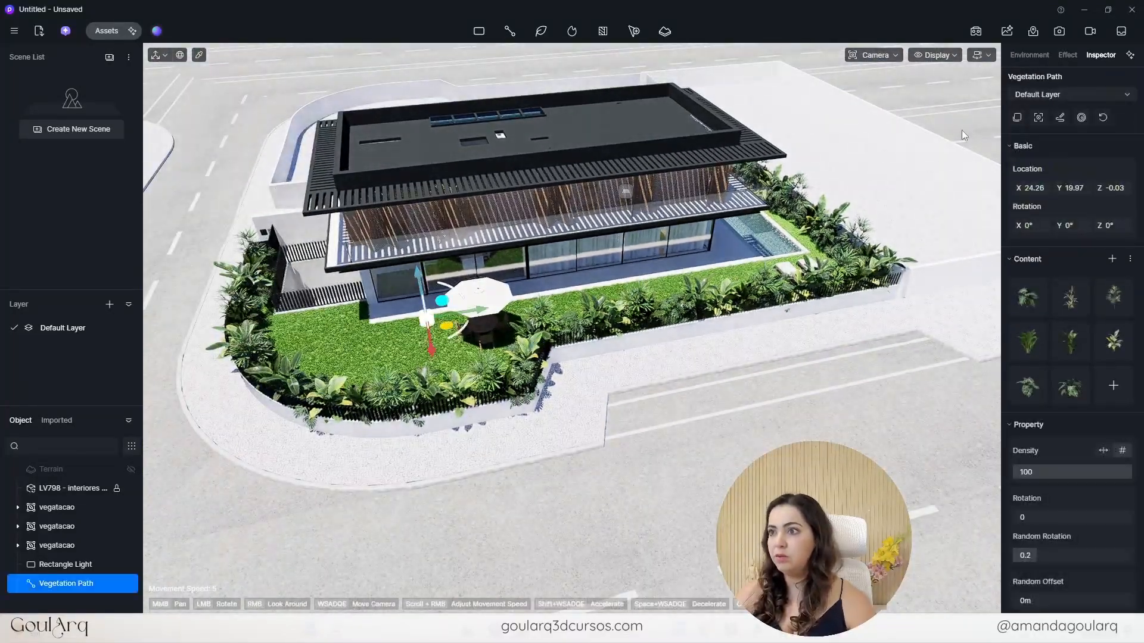
- Darken the base color of the lawn's Basic Grass Material beside the pool to HSV 0, 0, 51
{"action": "middle_click_drag", "start_coordinate": [360, 330], "coordinate": [503, 437]}
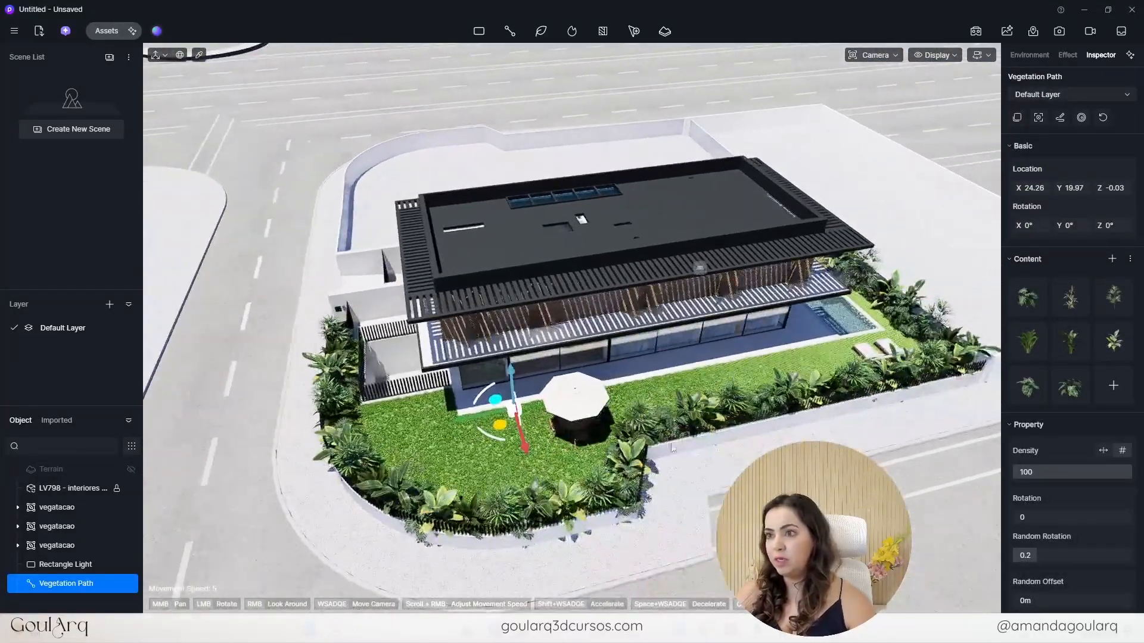
{"action": "scroll", "coordinate": [503, 438], "scroll_direction": "up", "scroll_amount": 10}
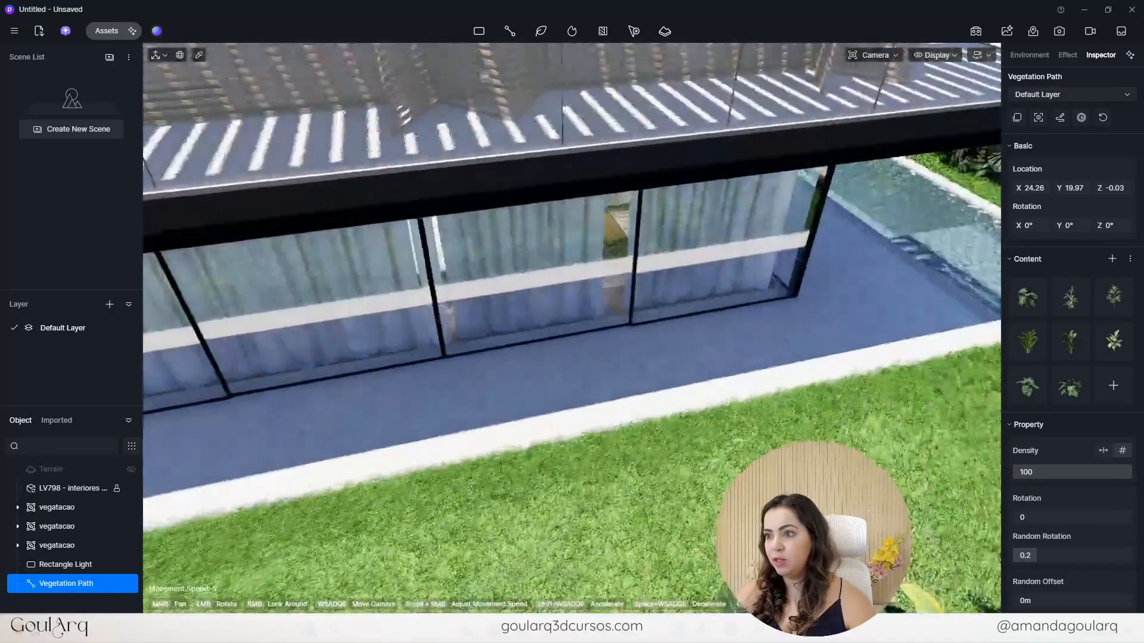
{"action": "right_click_drag", "start_coordinate": [453, 333], "coordinate": [654, 330]}
{"action": "middle_click_drag", "start_coordinate": [665, 263], "coordinate": [750, 191]}
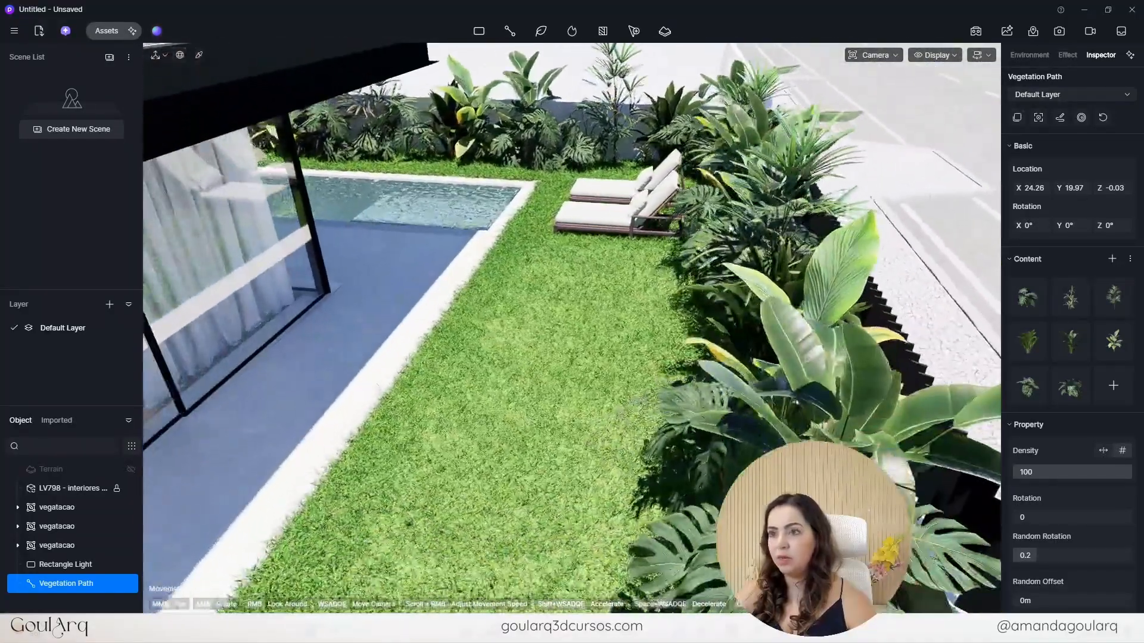
{"action": "left_click", "coordinate": [514, 432]}
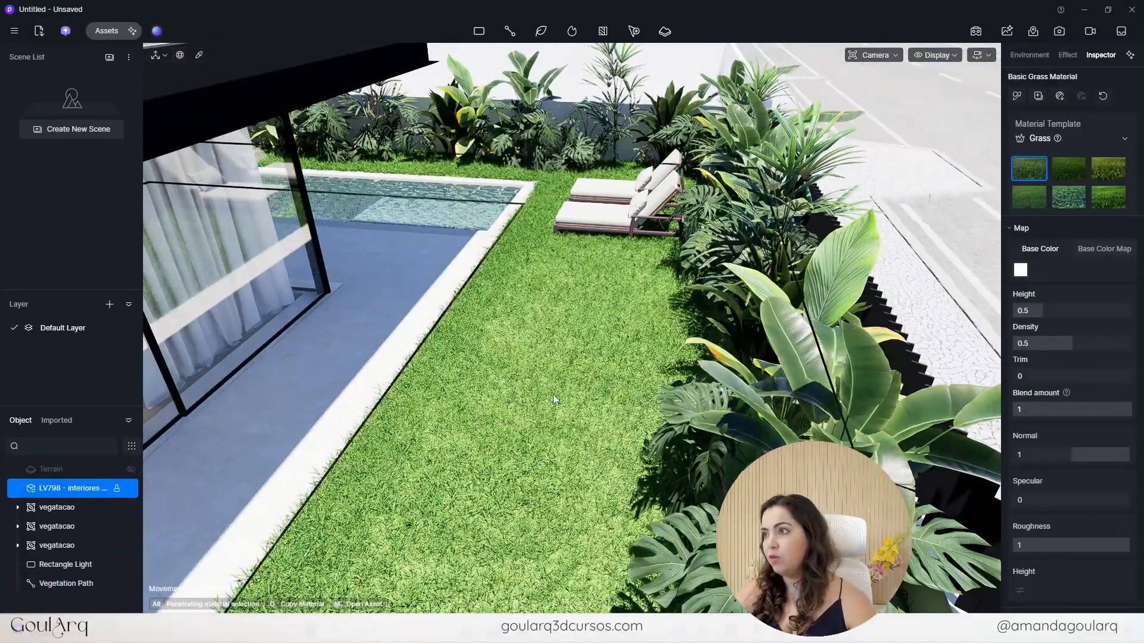
{"action": "left_click", "coordinate": [1020, 270]}
{"action": "left_click_drag", "start_coordinate": [888, 246], "coordinate": [870, 265]}
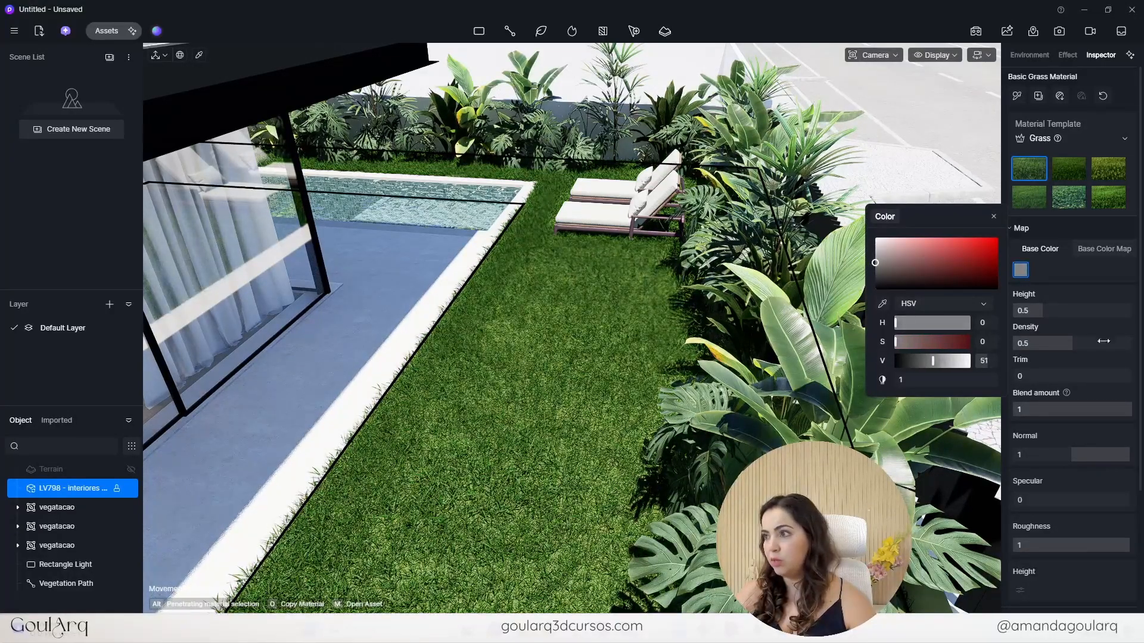
- Set the grass material's height to 0.34 and its trim to 0.28
{"action": "scroll", "coordinate": [429, 354], "scroll_direction": "up", "scroll_amount": 5}
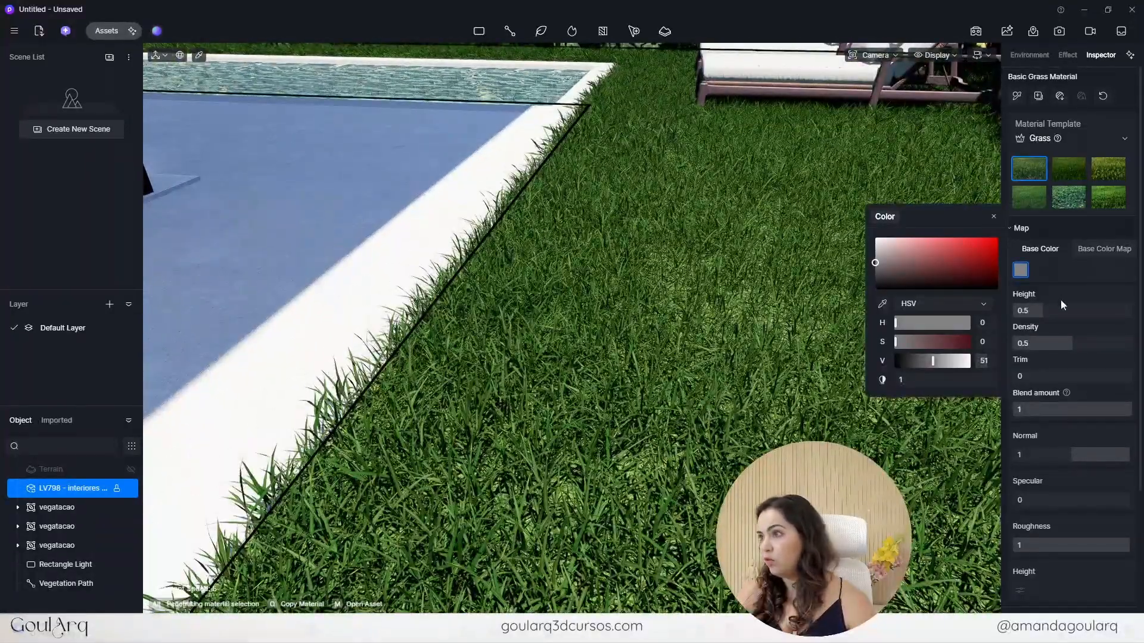
{"action": "mouse_move", "coordinate": [1036, 310]}
{"action": "left_mouse_down"}
{"action": "mouse_move", "coordinate": [1108, 314]}
{"action": "mouse_move", "coordinate": [1026, 323]}
{"action": "left_mouse_up"}
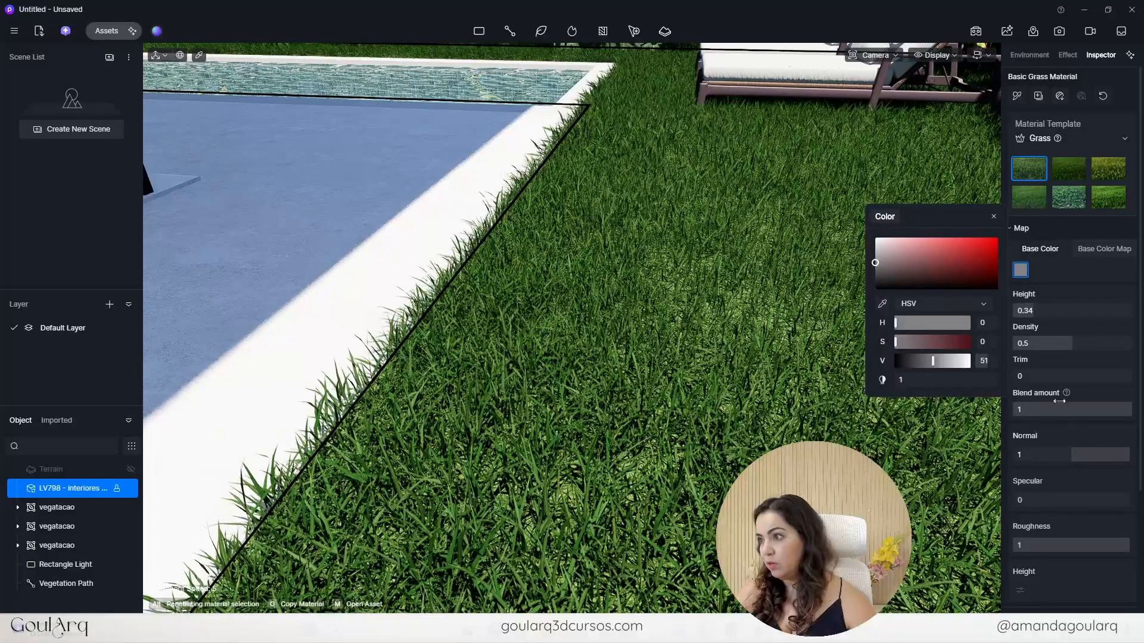
{"action": "left_click_drag", "start_coordinate": [1026, 378], "coordinate": [1072, 381]}
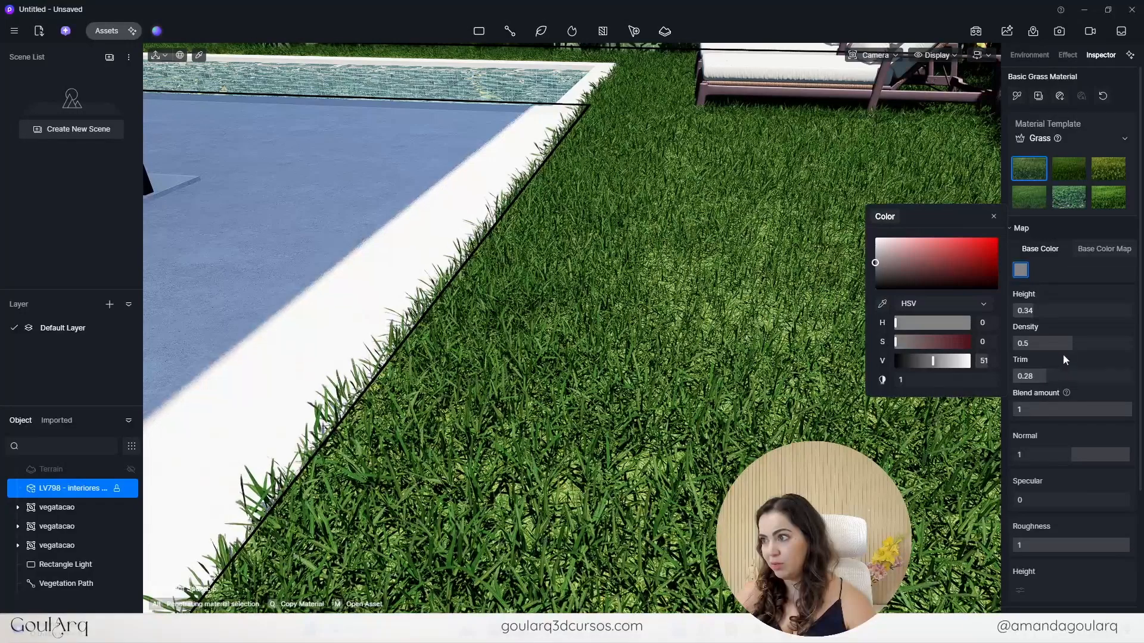
- Set the grass material's density to 1 and its blend amount to 0.8, and leave the material settings
{"action": "left_click_drag", "start_coordinate": [1091, 343], "coordinate": [1132, 343]}
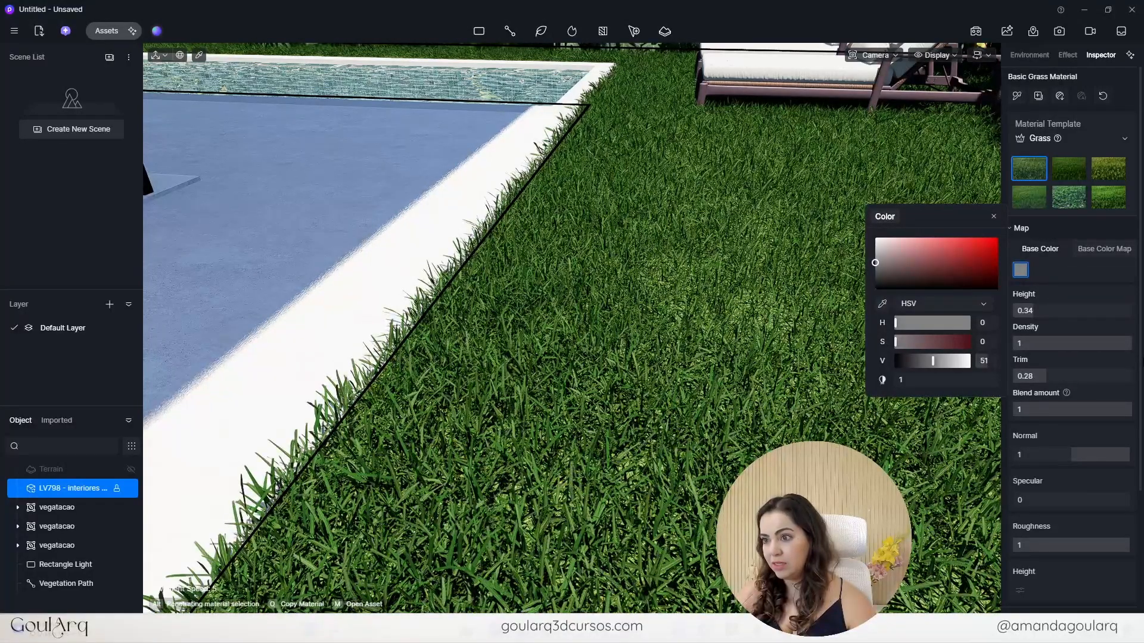
{"action": "scroll", "coordinate": [505, 280], "scroll_direction": "down", "scroll_amount": 5}
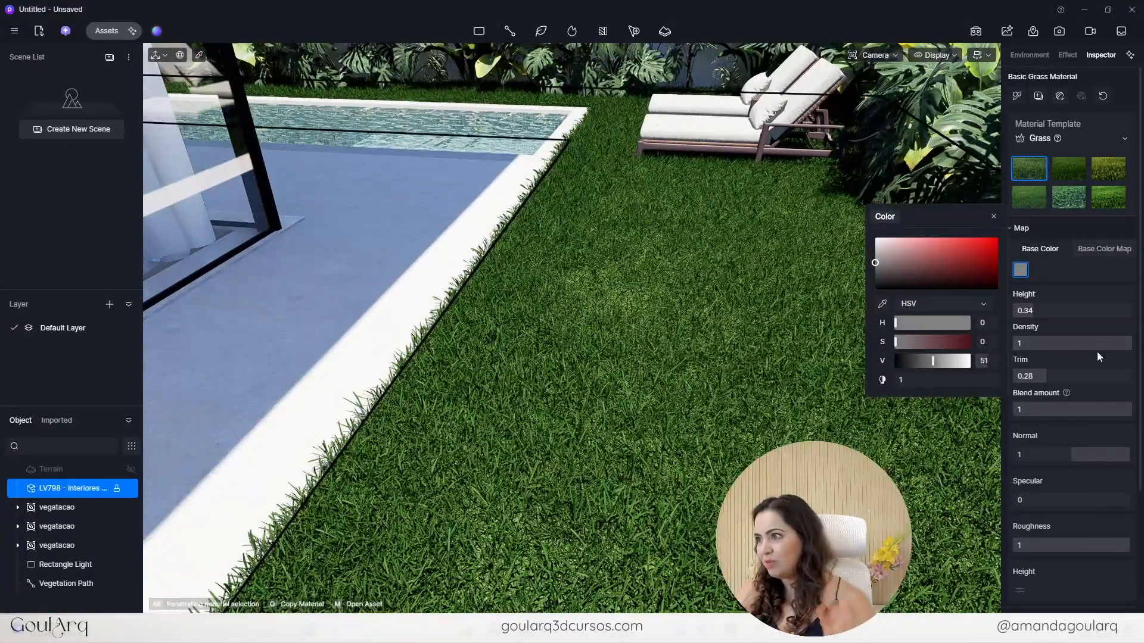
{"action": "left_click_drag", "start_coordinate": [1116, 342], "coordinate": [959, 342]}
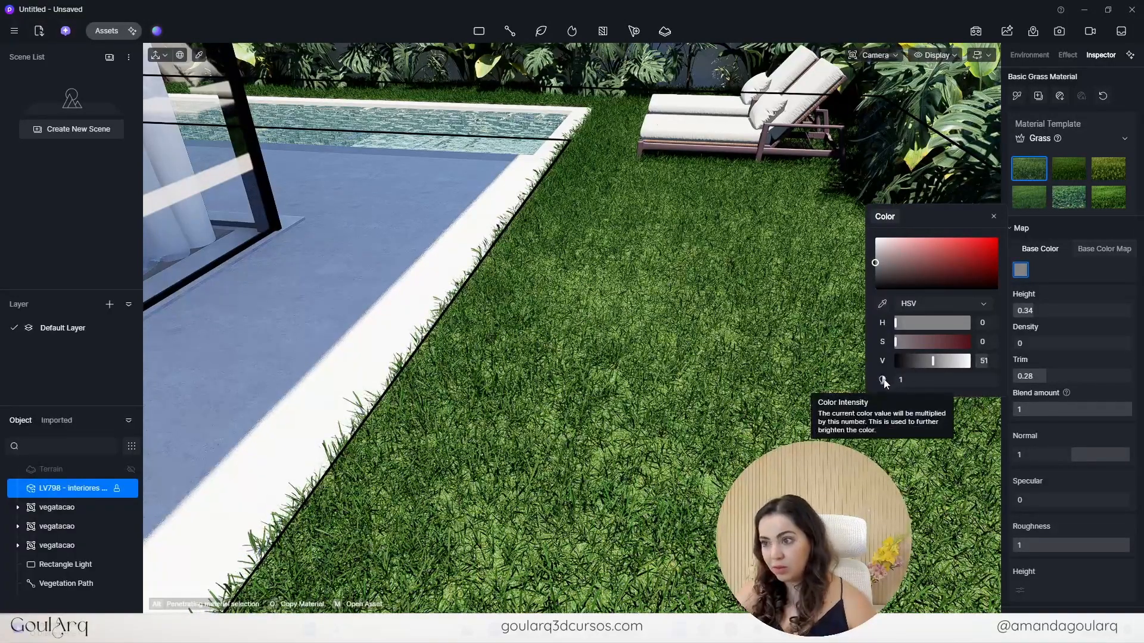
{"action": "left_click_drag", "start_coordinate": [1061, 344], "coordinate": [1142, 369]}
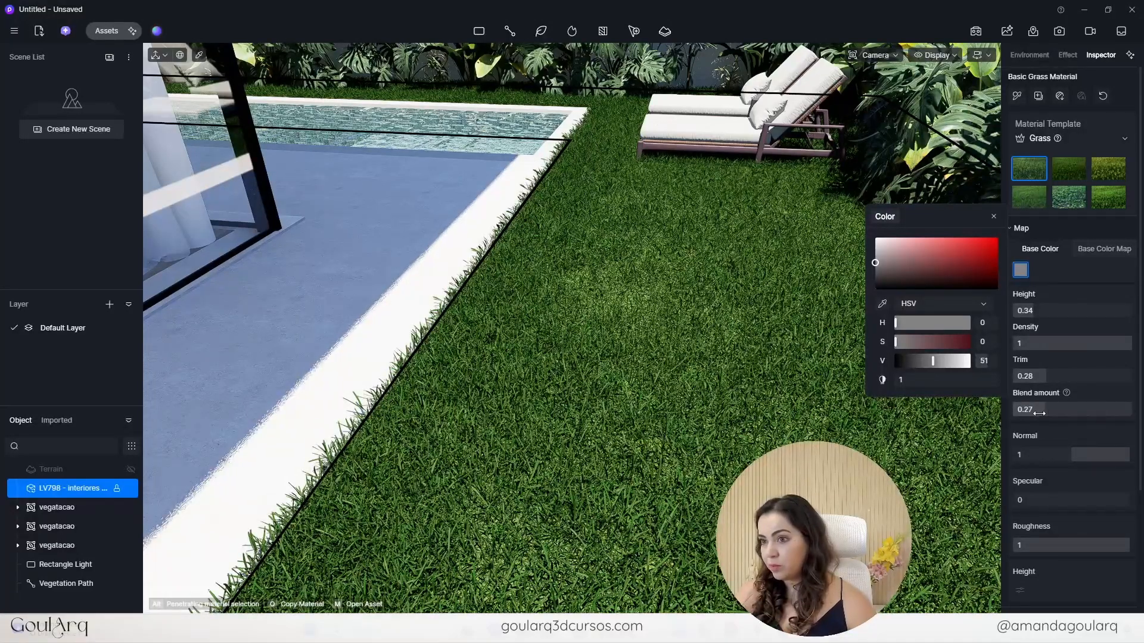
{"action": "left_click_drag", "start_coordinate": [1039, 413], "coordinate": [1051, 413]}
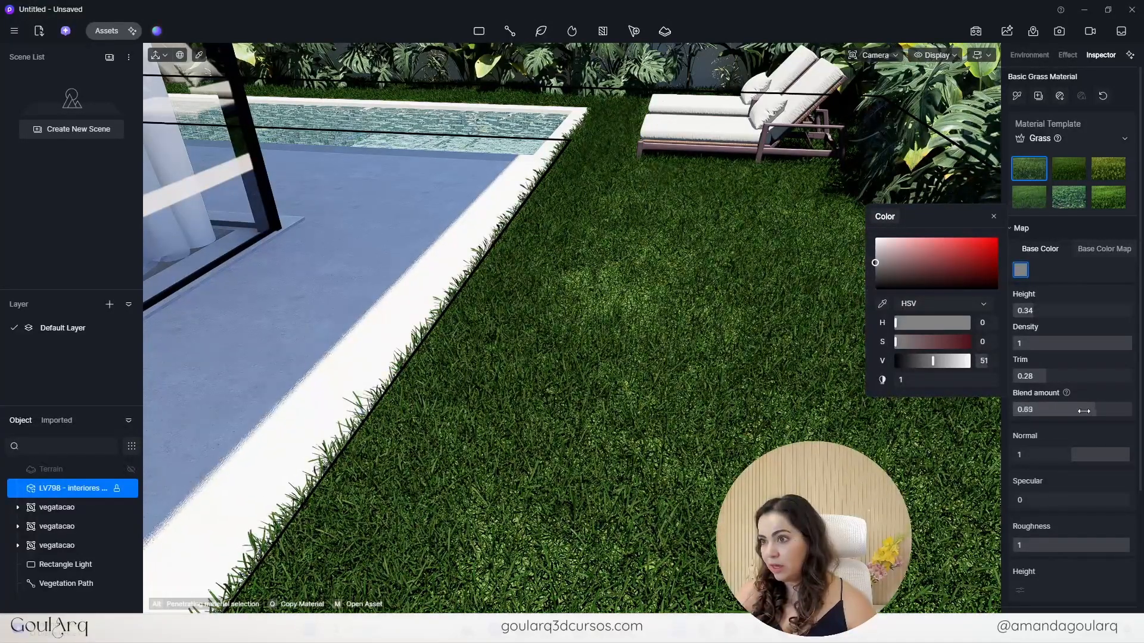
{"action": "scroll", "coordinate": [663, 296], "scroll_direction": "down", "scroll_amount": 10}
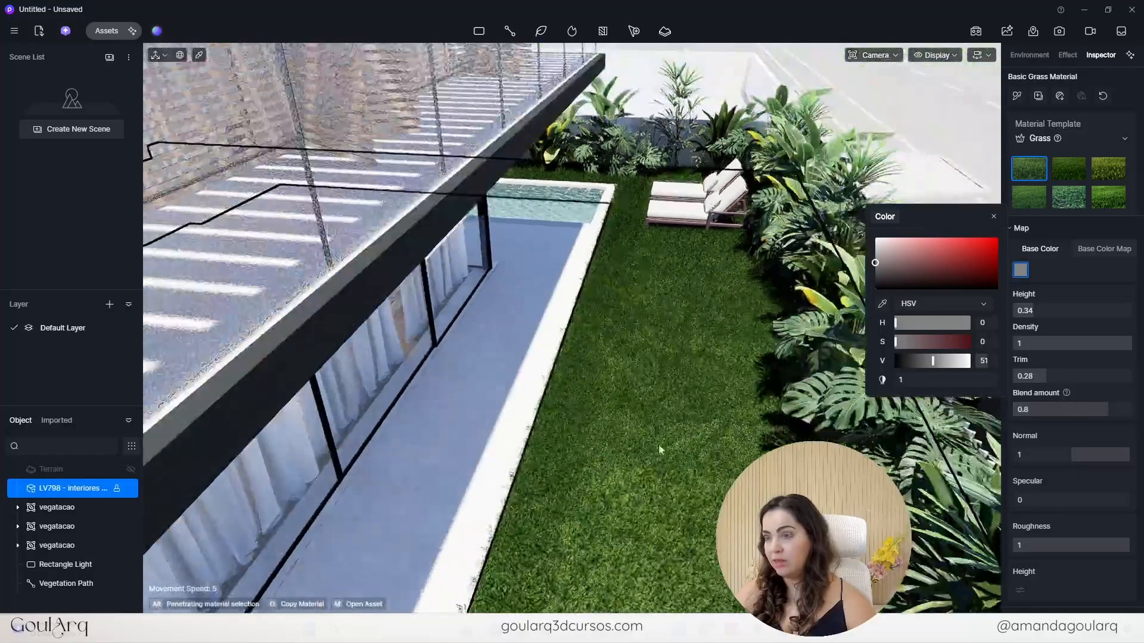
{"action": "middle_click_drag", "start_coordinate": [660, 450], "coordinate": [652, 345]}
{"action": "scroll", "coordinate": [687, 292], "scroll_direction": "up", "scroll_amount": 5}
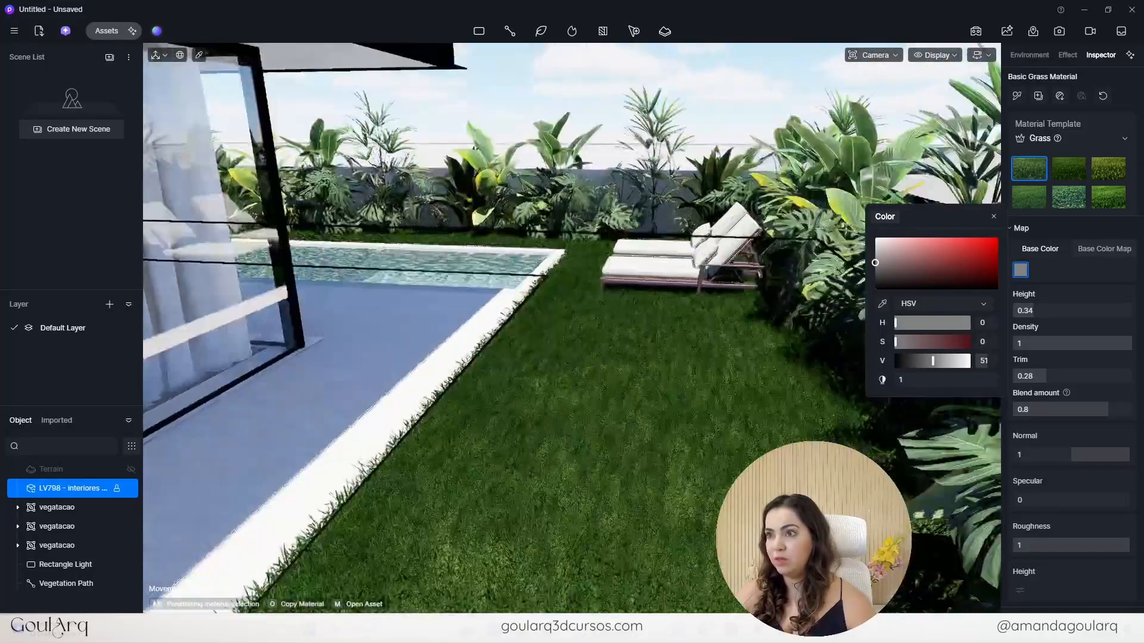
{"action": "key", "text": "Escape"}
- Examine the darkened lawn and tropical planting around the house, parasol table and pool from several angles
{"action": "scroll", "coordinate": [687, 295], "scroll_direction": "down", "scroll_amount": 3}
{"action": "right_click_drag", "start_coordinate": [684, 296], "coordinate": [635, 474]}
{"action": "middle_click_drag", "start_coordinate": [657, 424], "coordinate": [711, 348]}
{"action": "scroll", "coordinate": [712, 348], "scroll_direction": "down", "scroll_amount": 3}
{"action": "right_click_drag", "start_coordinate": [711, 348], "coordinate": [613, 383]}
{"action": "middle_click_drag", "start_coordinate": [613, 383], "coordinate": [664, 323]}
{"action": "right_click_drag", "start_coordinate": [663, 323], "coordinate": [590, 355]}
{"action": "middle_click_drag", "start_coordinate": [590, 355], "coordinate": [128, 550]}
{"action": "scroll", "coordinate": [582, 434], "scroll_direction": "down", "scroll_amount": 6}
{"action": "middle_click_drag", "start_coordinate": [581, 434], "coordinate": [573, 494]}
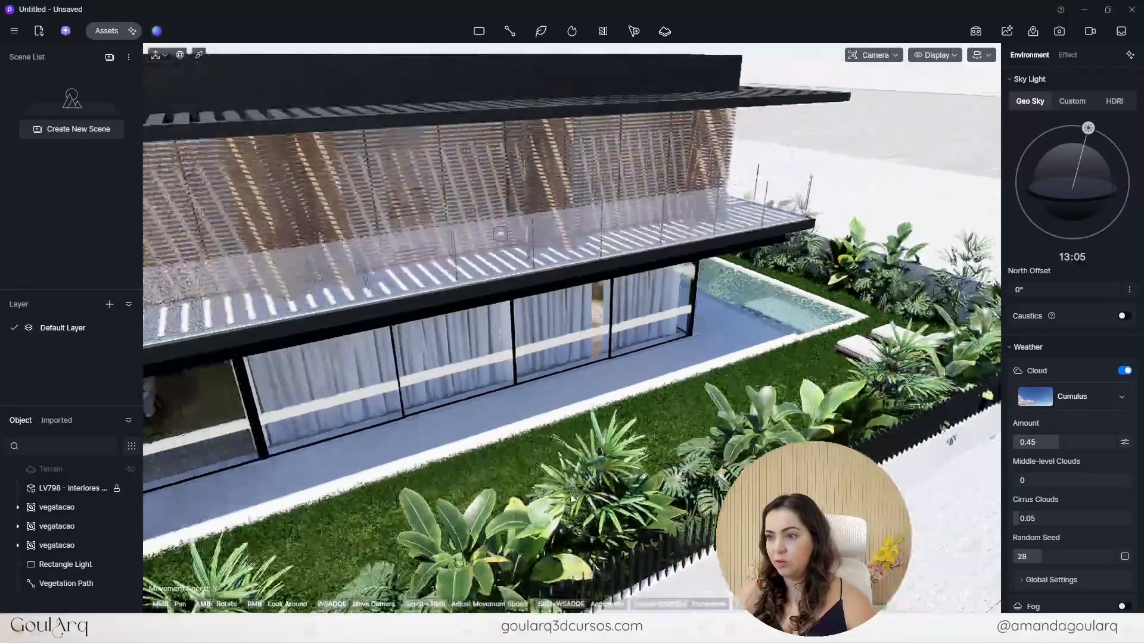
{"action": "scroll", "coordinate": [574, 493], "scroll_direction": "down", "scroll_amount": 3}
{"action": "right_click_drag", "start_coordinate": [574, 493], "coordinate": [590, 471]}
{"action": "middle_click_drag", "start_coordinate": [566, 464], "coordinate": [859, 352]}
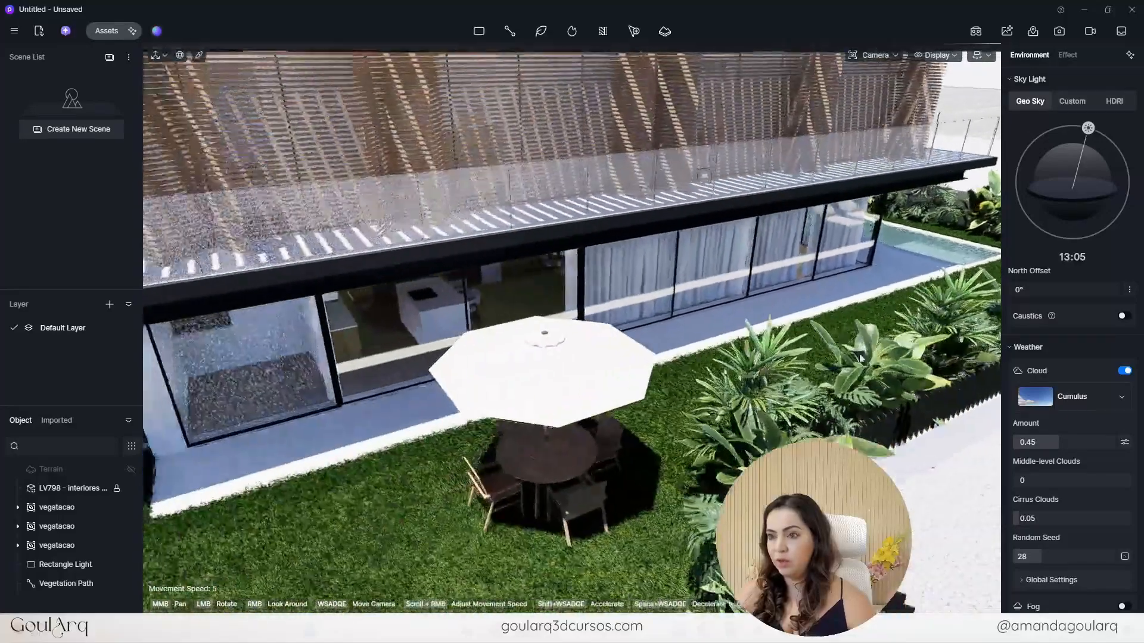
{"action": "scroll", "coordinate": [812, 282], "scroll_direction": "down", "scroll_amount": 6}
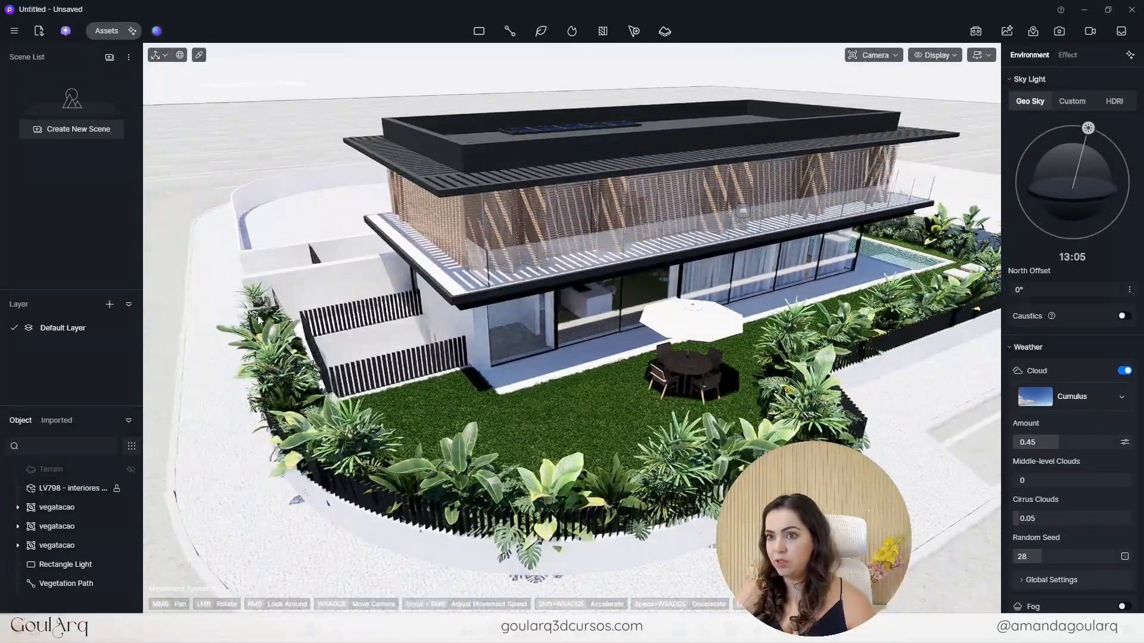
{"action": "scroll", "coordinate": [983, 246], "scroll_direction": "up", "scroll_amount": 10}
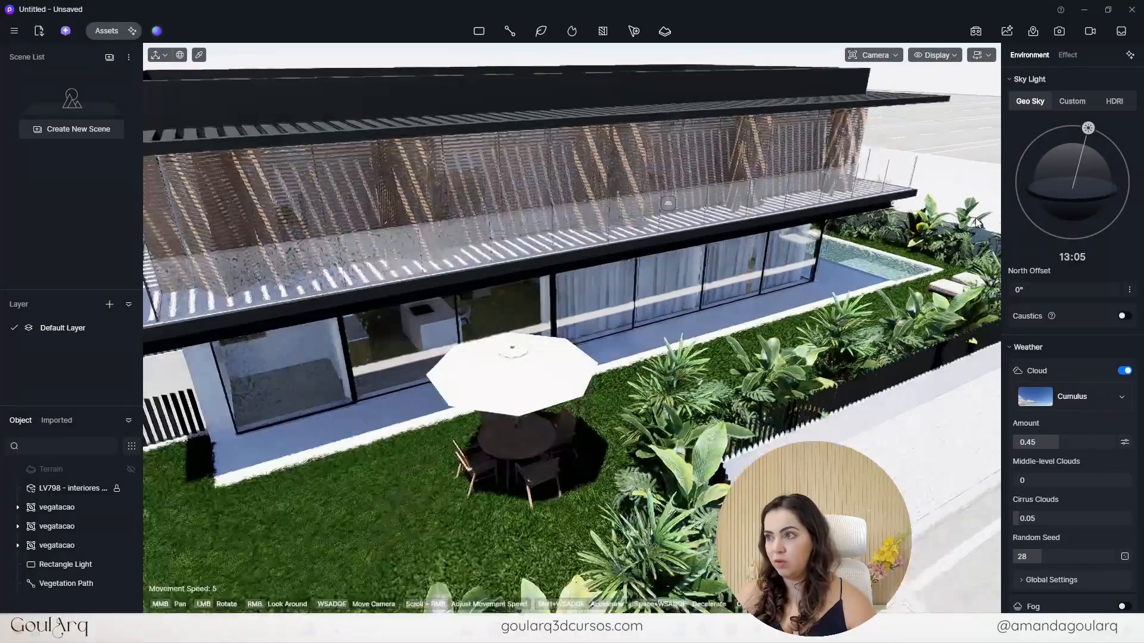
{"action": "scroll", "coordinate": [817, 381], "scroll_direction": "down", "scroll_amount": 5}
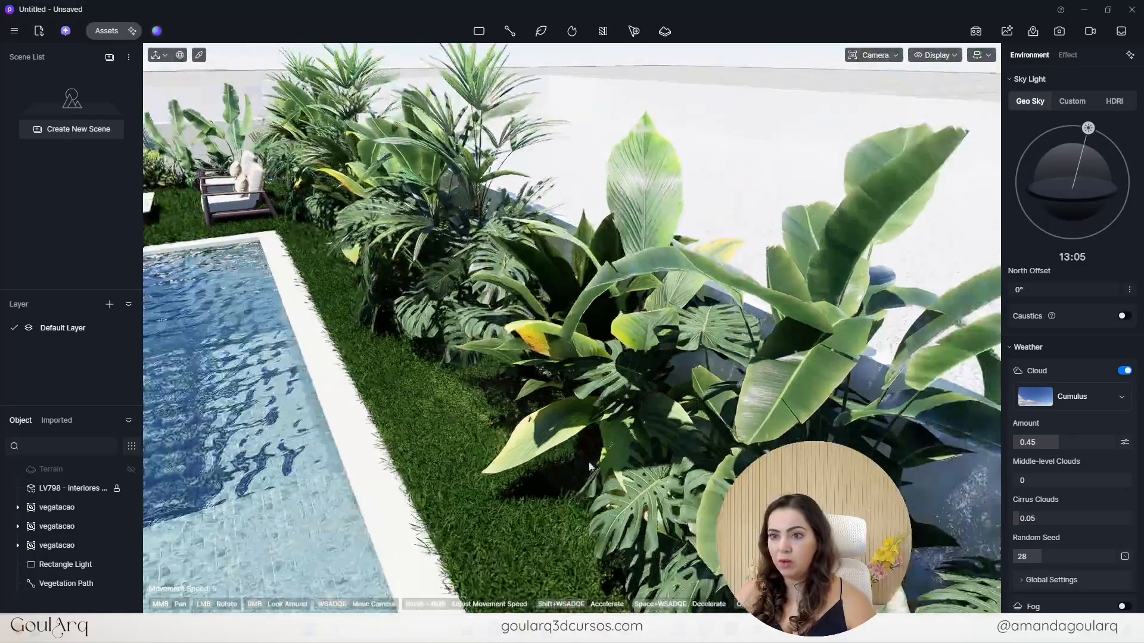
- Inspect the grass and pool water materials and view the pool, lawn and glass facade from eye level, ending with nothing selected
{"action": "left_click", "coordinate": [473, 467]}
{"action": "left_click", "coordinate": [532, 460]}
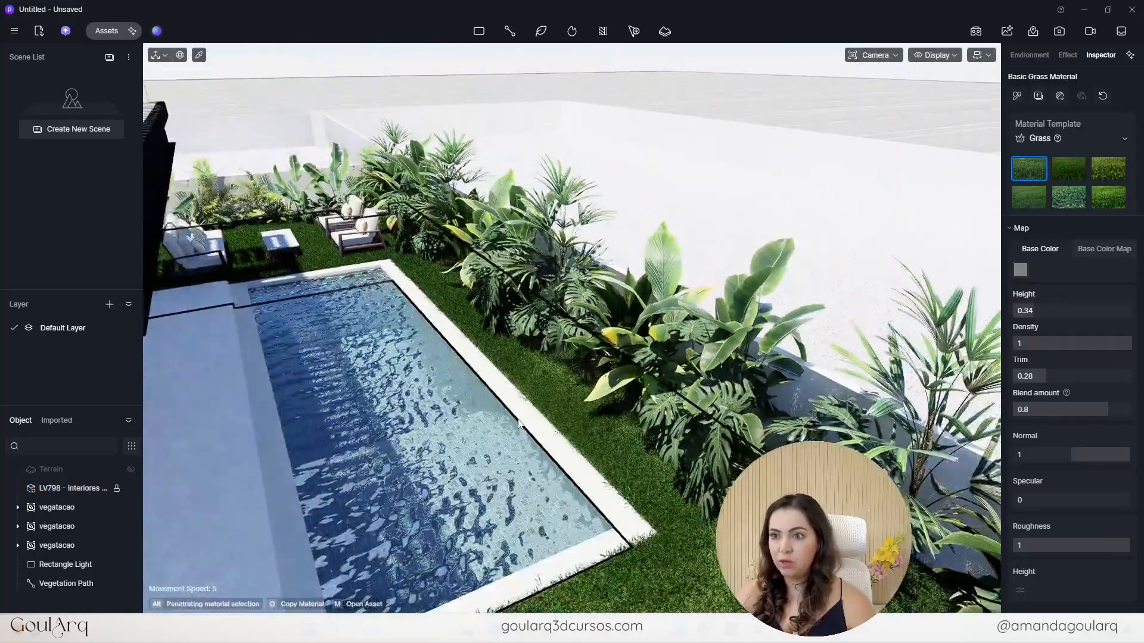
{"action": "scroll", "coordinate": [660, 480], "scroll_direction": "down", "scroll_amount": 3}
{"action": "right_click_drag", "start_coordinate": [660, 480], "coordinate": [616, 411]}
{"action": "scroll", "coordinate": [585, 425], "scroll_direction": "up", "scroll_amount": 3}
{"action": "scroll", "coordinate": [587, 423], "scroll_direction": "up", "scroll_amount": 3}
{"action": "middle_click_drag", "start_coordinate": [730, 361], "coordinate": [901, 353]}
{"action": "scroll", "coordinate": [408, 403], "scroll_direction": "down", "scroll_amount": 4}
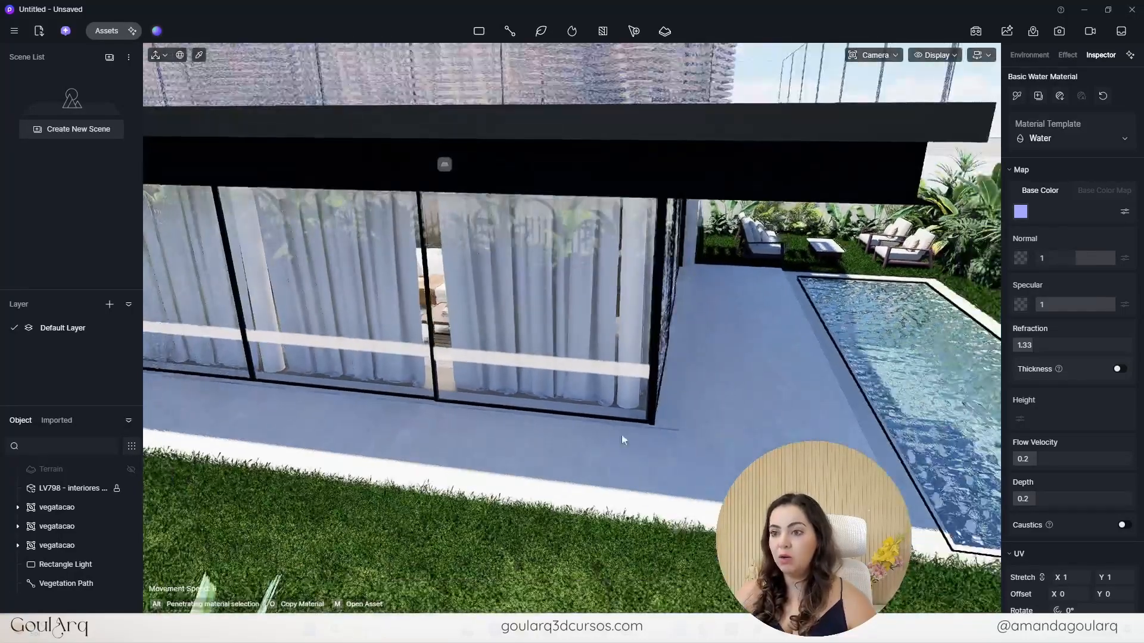
{"action": "right_click_drag", "start_coordinate": [536, 415], "coordinate": [717, 505]}
{"action": "middle_click_drag", "start_coordinate": [805, 384], "coordinate": [815, 376]}
{"action": "scroll", "coordinate": [814, 376], "scroll_direction": "up", "scroll_amount": 5}
{"action": "right_click_drag", "start_coordinate": [560, 268], "coordinate": [733, 280]}
{"action": "scroll", "coordinate": [734, 280], "scroll_direction": "down", "scroll_amount": 5}
{"action": "scroll", "coordinate": [733, 280], "scroll_direction": "down", "scroll_amount": 3}
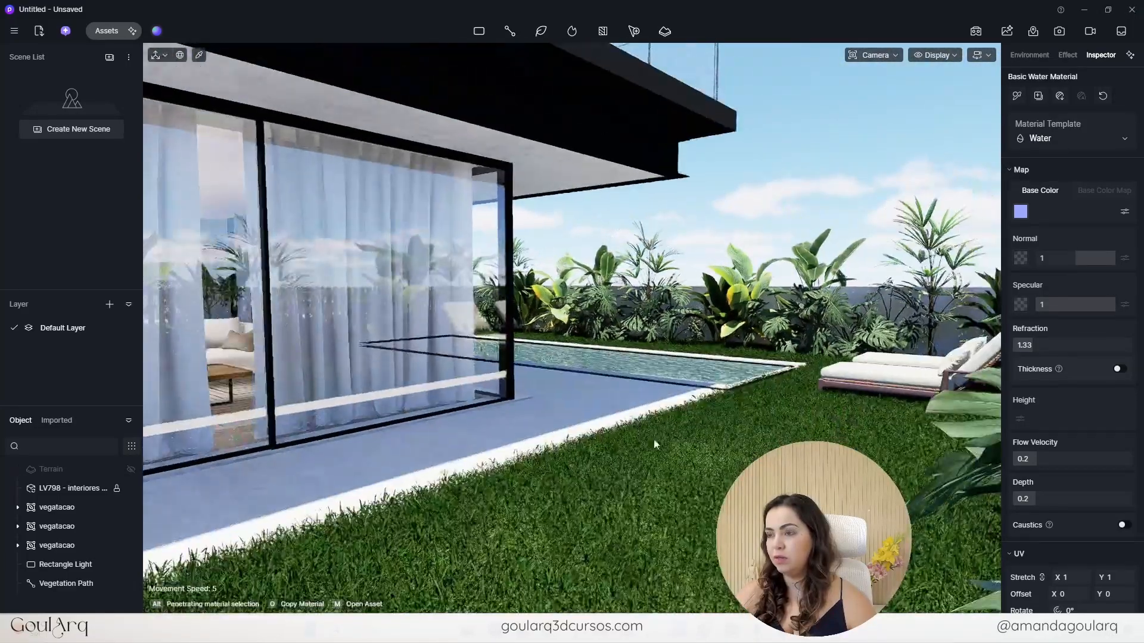
{"action": "middle_click_drag", "start_coordinate": [571, 429], "coordinate": [617, 430]}
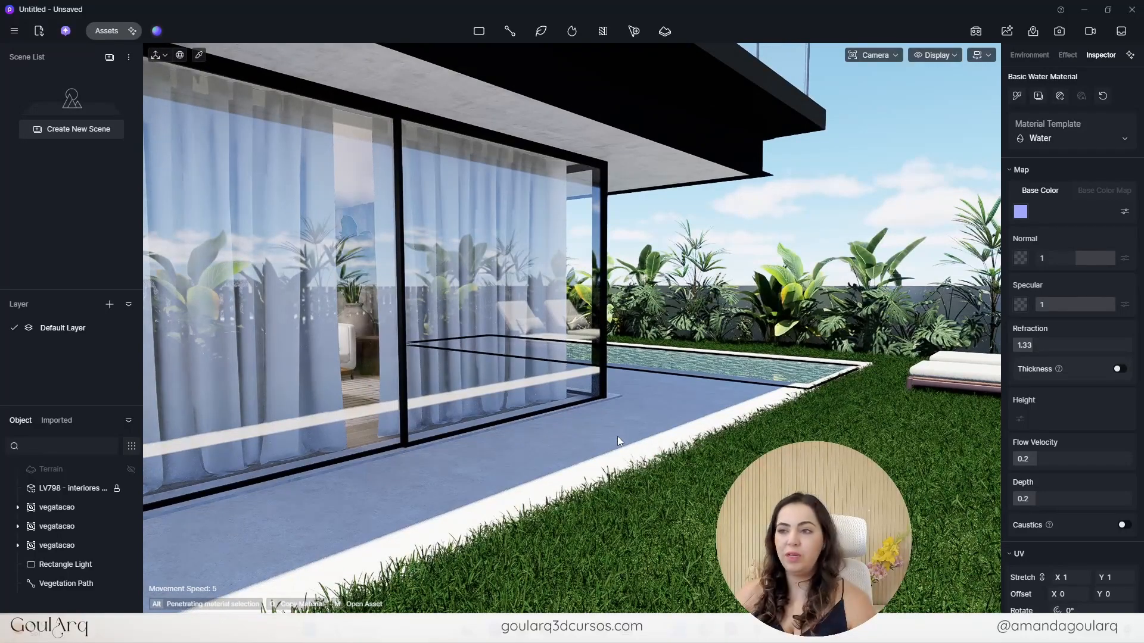
{"action": "right_click_drag", "start_coordinate": [799, 333], "coordinate": [808, 305]}
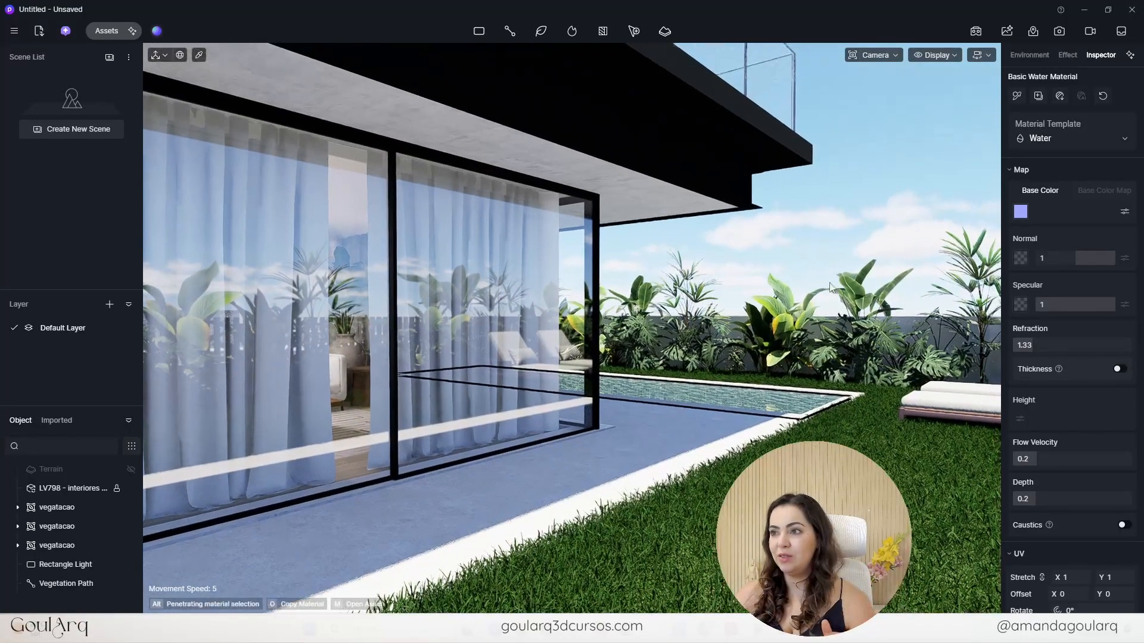
{"action": "left_click", "coordinate": [853, 230]}
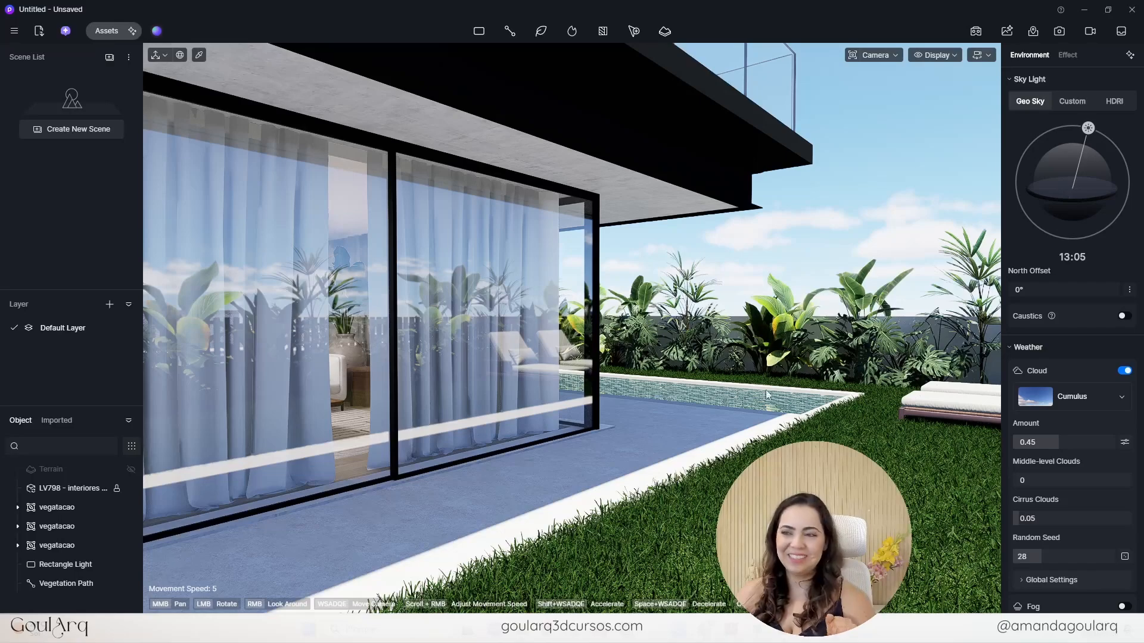
- Examine the living room interior, including the sofa, curtains and the garden views through the windows
{"action": "middle_click_drag", "start_coordinate": [722, 422], "coordinate": [1138, 441]}
{"action": "middle_click_drag", "start_coordinate": [793, 420], "coordinate": [929, 431]}
{"action": "scroll", "coordinate": [429, 358], "scroll_direction": "up", "scroll_amount": 5}
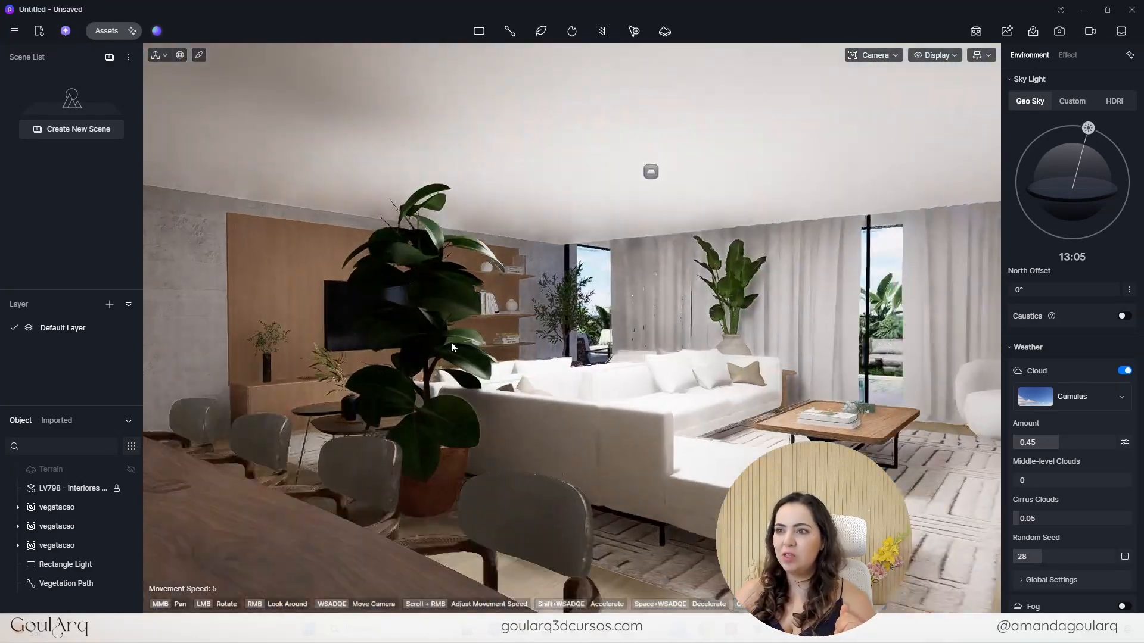
{"action": "right_click_drag", "start_coordinate": [358, 321], "coordinate": [538, 320]}
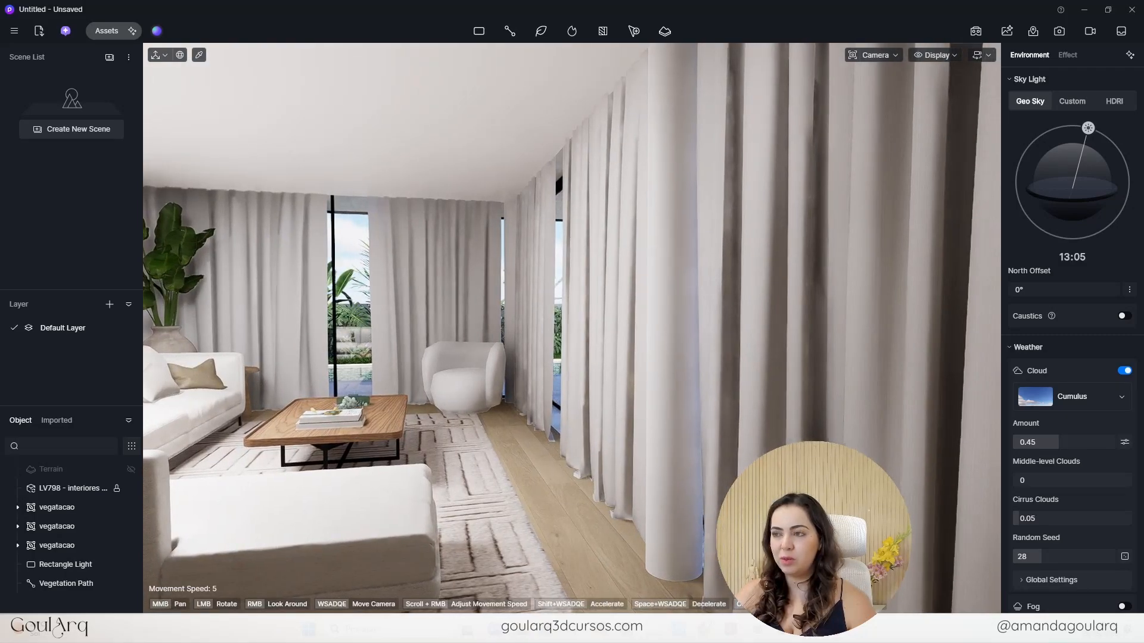
{"action": "right_click_drag", "start_coordinate": [405, 266], "coordinate": [474, 270]}
{"action": "scroll", "coordinate": [617, 300], "scroll_direction": "down", "scroll_amount": 4}
{"action": "scroll", "coordinate": [621, 300], "scroll_direction": "down", "scroll_amount": 3}
{"action": "middle_click_drag", "start_coordinate": [439, 362], "coordinate": [537, 376]}
{"action": "right_click_drag", "start_coordinate": [774, 381], "coordinate": [596, 375]}
{"action": "middle_click_drag", "start_coordinate": [881, 387], "coordinate": [715, 412]}
{"action": "scroll", "coordinate": [763, 373], "scroll_direction": "up", "scroll_amount": 2}
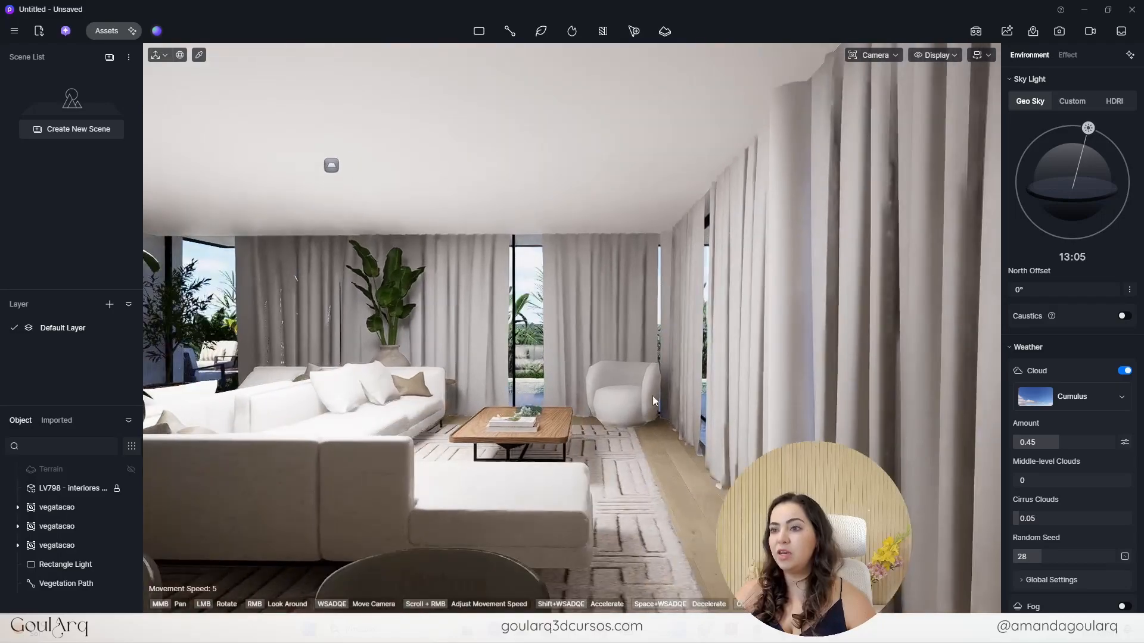
- Inspect the curtain material and the rug material while viewing the living room from several angles
{"action": "left_click", "coordinate": [587, 312]}
{"action": "scroll", "coordinate": [507, 337], "scroll_direction": "up", "scroll_amount": 5}
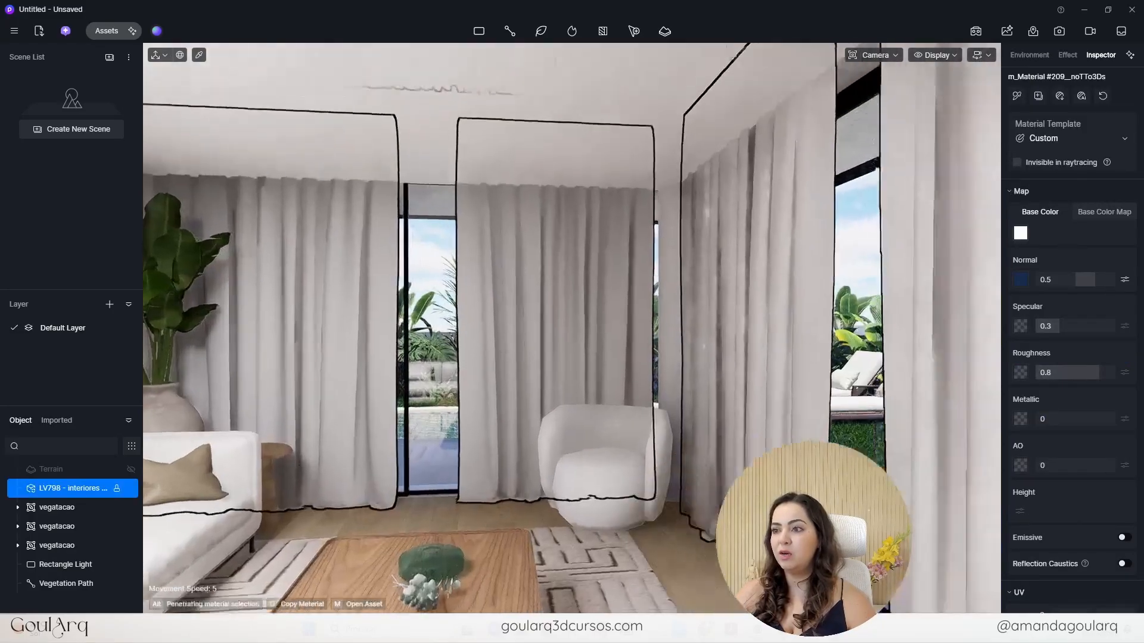
{"action": "scroll", "coordinate": [702, 248], "scroll_direction": "down", "scroll_amount": 5}
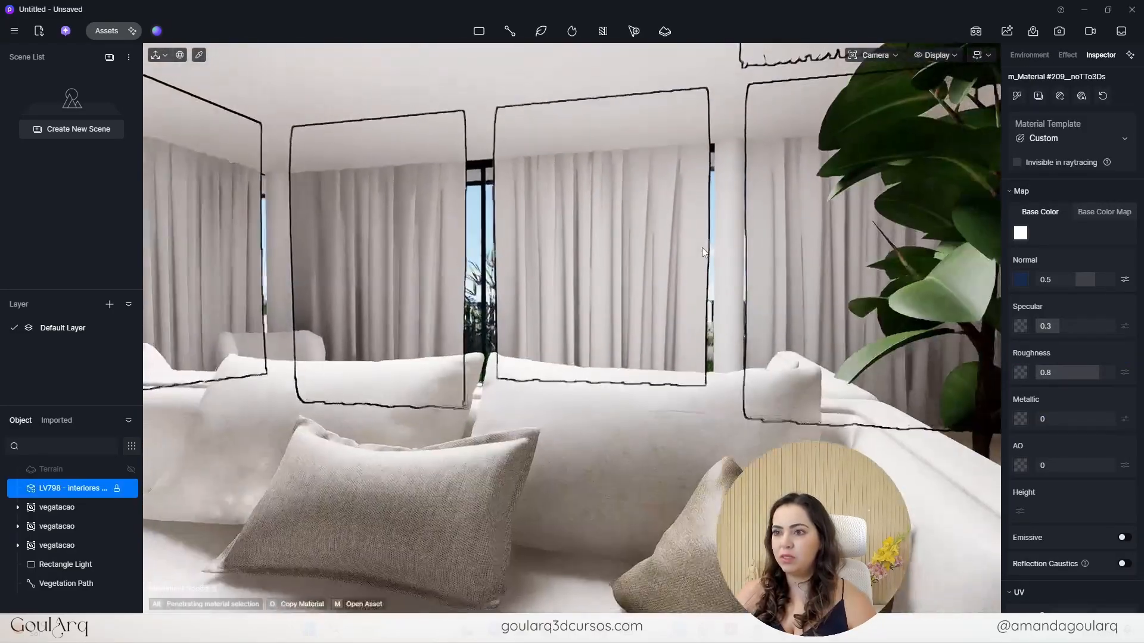
{"action": "mouse_move", "coordinate": [391, 357]}
{"action": "middle_mouse_down"}
{"action": "mouse_move", "coordinate": [503, 378]}
{"action": "mouse_move", "coordinate": [399, 365]}
{"action": "middle_mouse_up"}
{"action": "scroll", "coordinate": [399, 365], "scroll_direction": "up", "scroll_amount": 2}
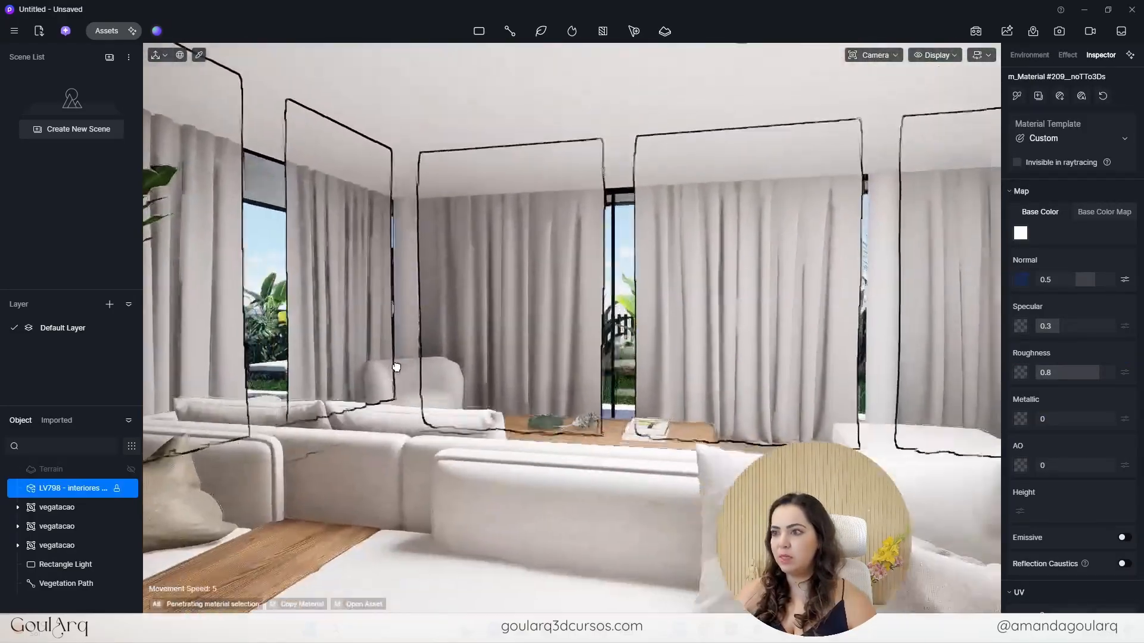
{"action": "right_click_drag", "start_coordinate": [206, 243], "coordinate": [265, 229]}
{"action": "scroll", "coordinate": [265, 232], "scroll_direction": "up", "scroll_amount": 2}
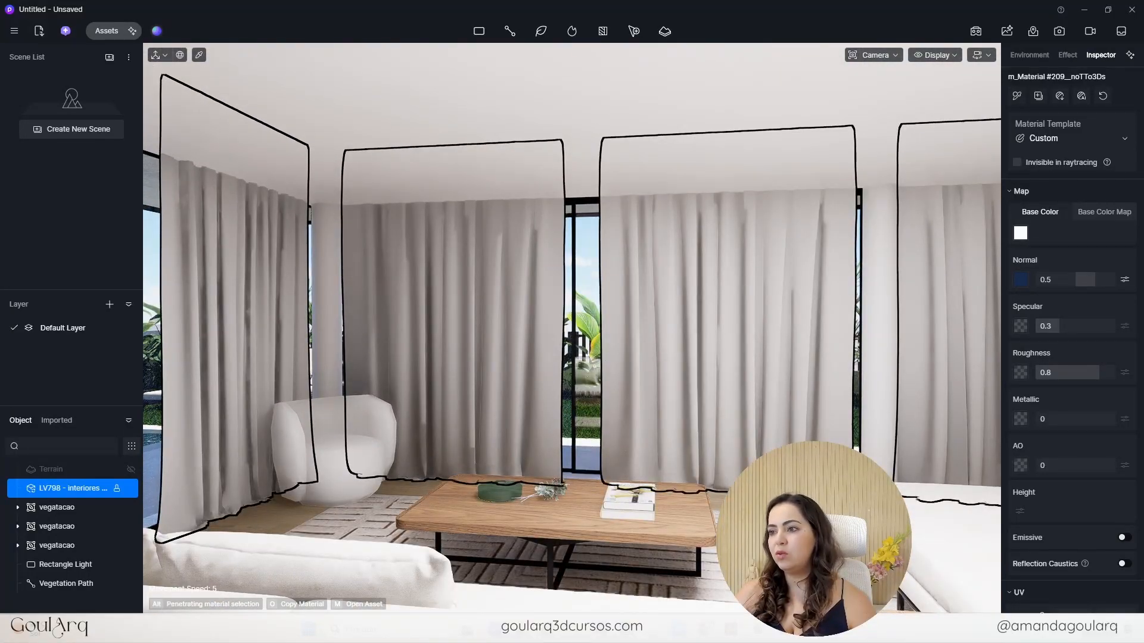
{"action": "left_click", "coordinate": [374, 526]}
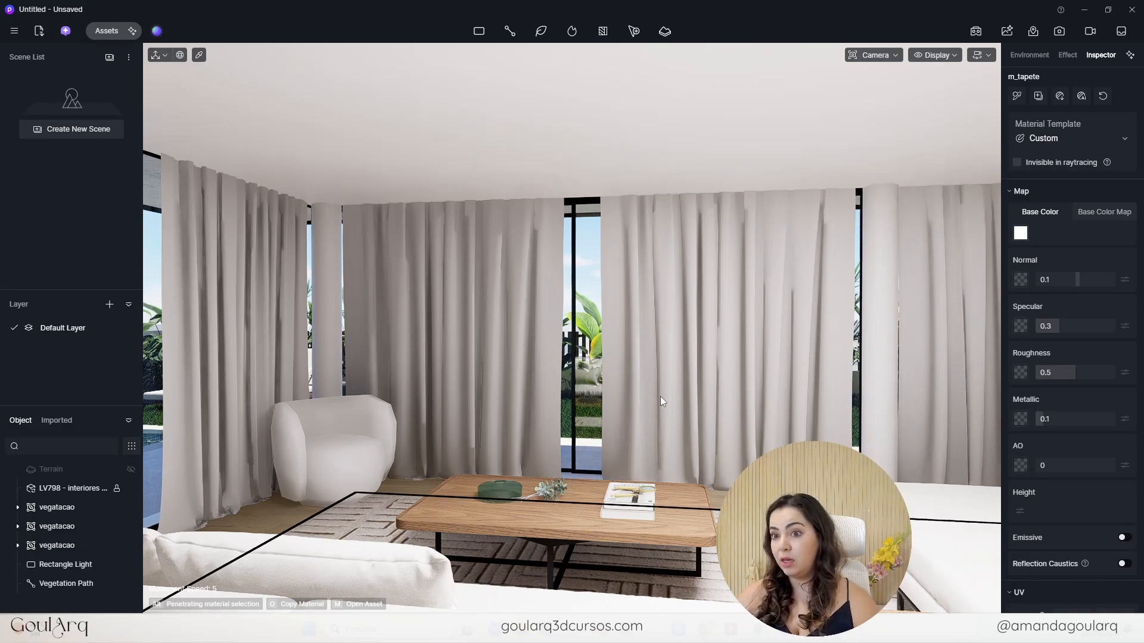
- Switch to SketchUp, delete the curtain in front of the garden glazing behind the coffee table, and return to D5 Render
{"action": "key", "text": "alt+Tab"}
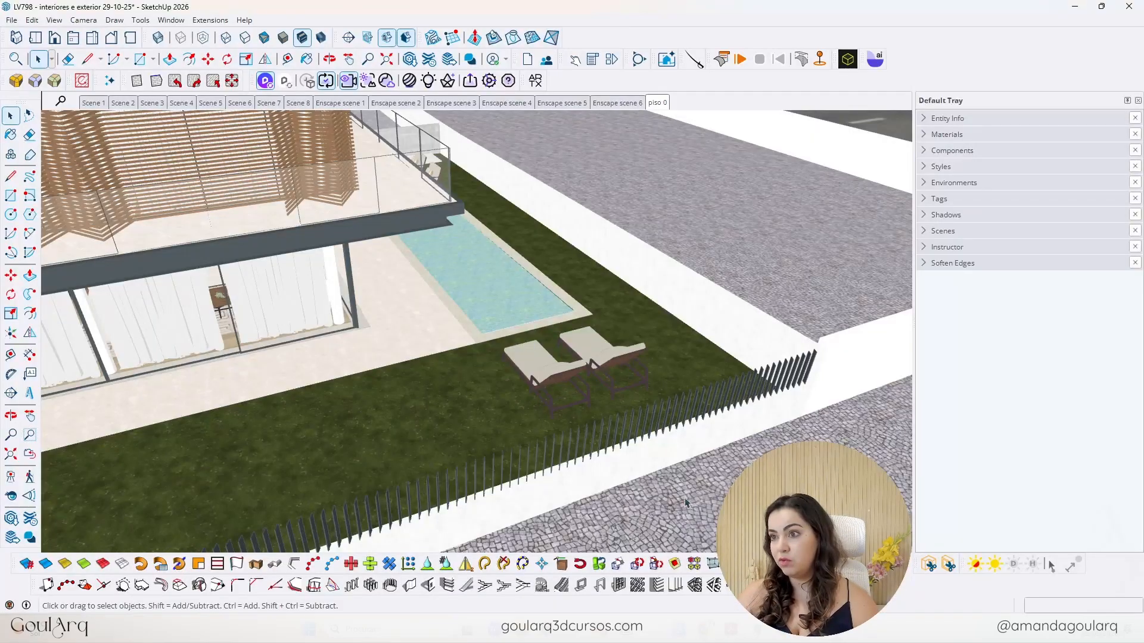
{"action": "middle_click_drag", "start_coordinate": [350, 294], "coordinate": [205, 322]}
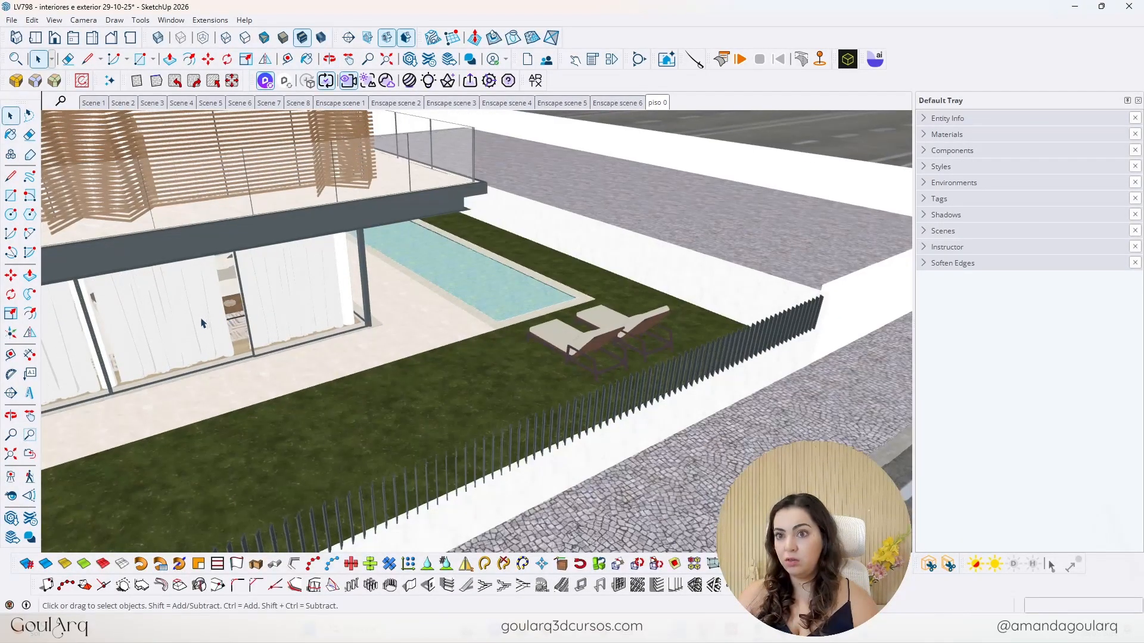
{"action": "scroll", "coordinate": [180, 346], "scroll_direction": "up", "scroll_amount": 5}
{"action": "scroll", "coordinate": [234, 344], "scroll_direction": "up", "scroll_amount": 3}
{"action": "middle_click_drag", "start_coordinate": [286, 332], "coordinate": [677, 363]}
{"action": "left_click", "coordinate": [595, 310]}
{"action": "scroll", "coordinate": [346, 352], "scroll_direction": "up", "scroll_amount": 5}
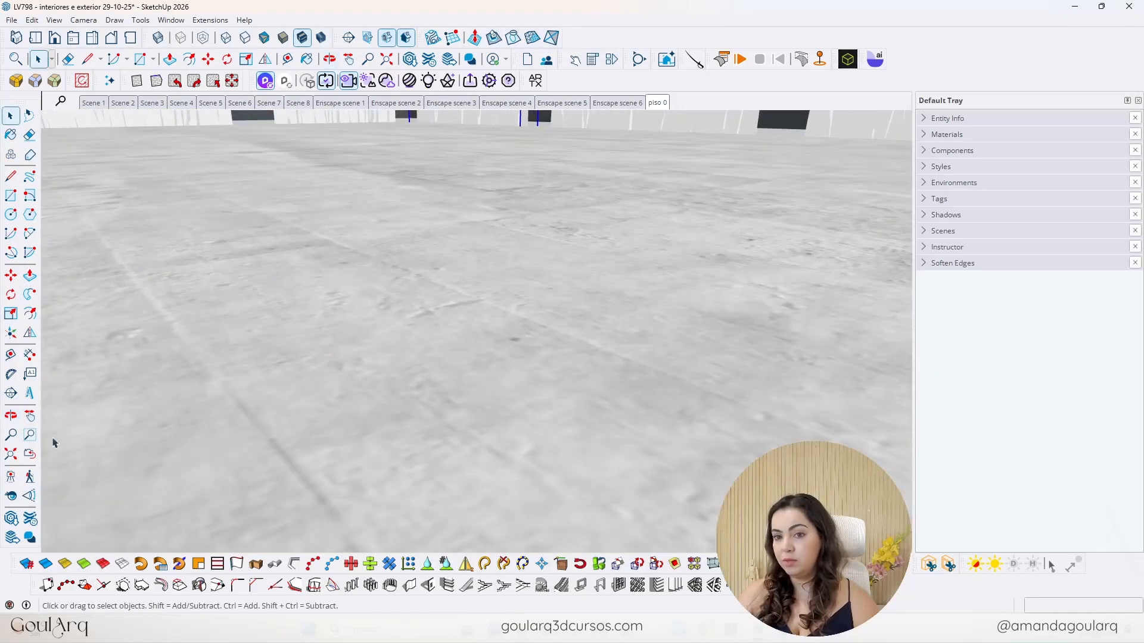
{"action": "left_click", "coordinate": [31, 459]}
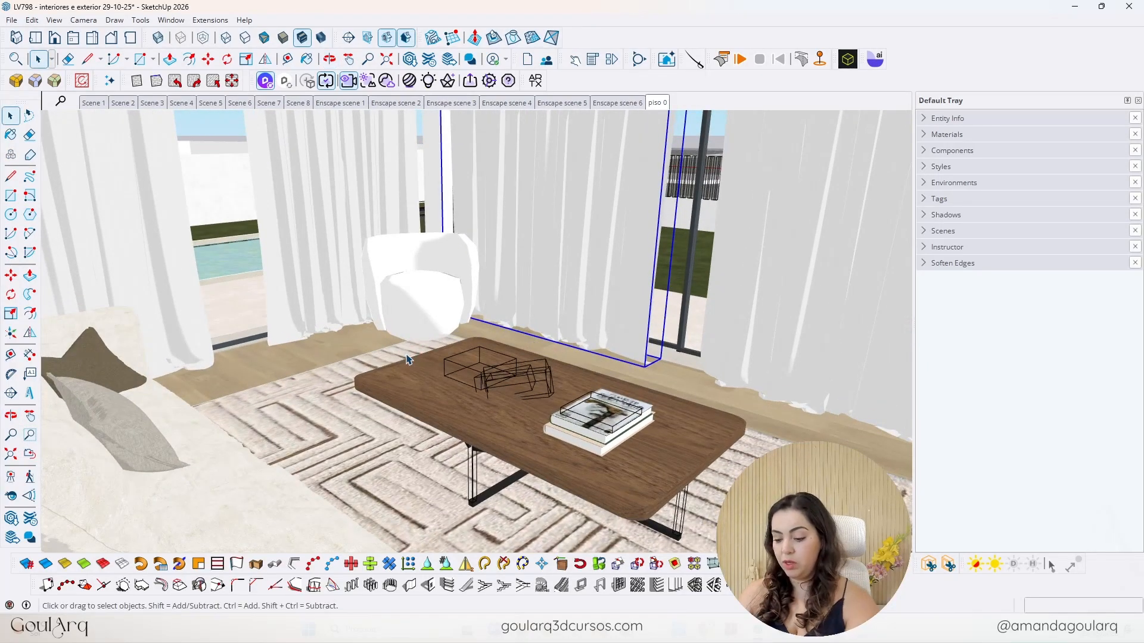
{"action": "key", "text": "Delete"}
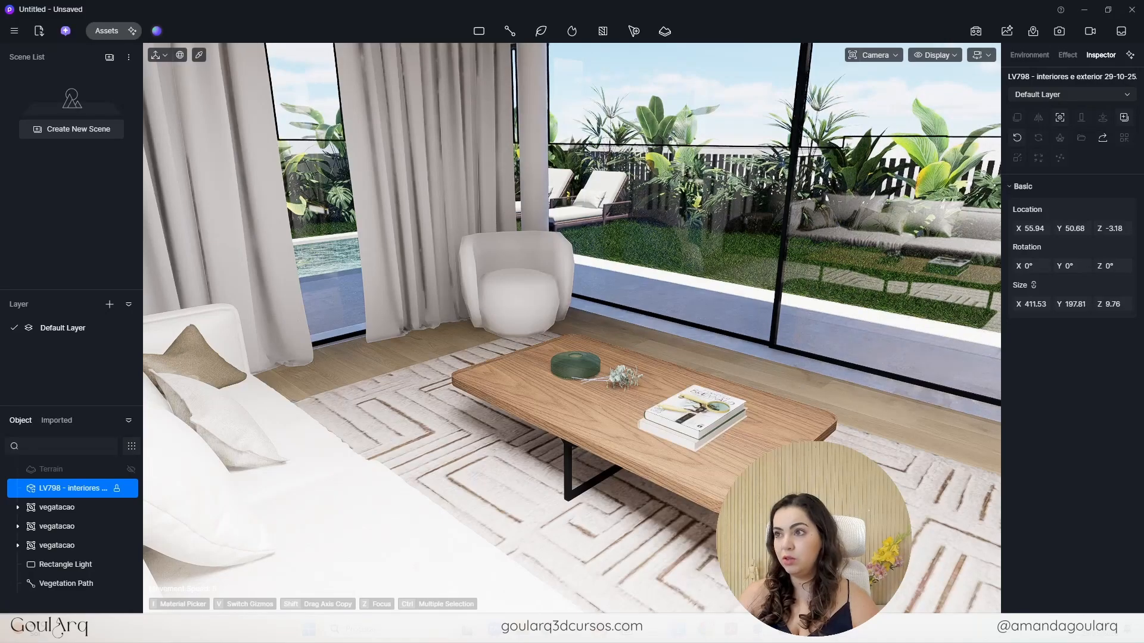
{"action": "scroll", "coordinate": [329, 323], "scroll_direction": "down", "scroll_amount": 5}
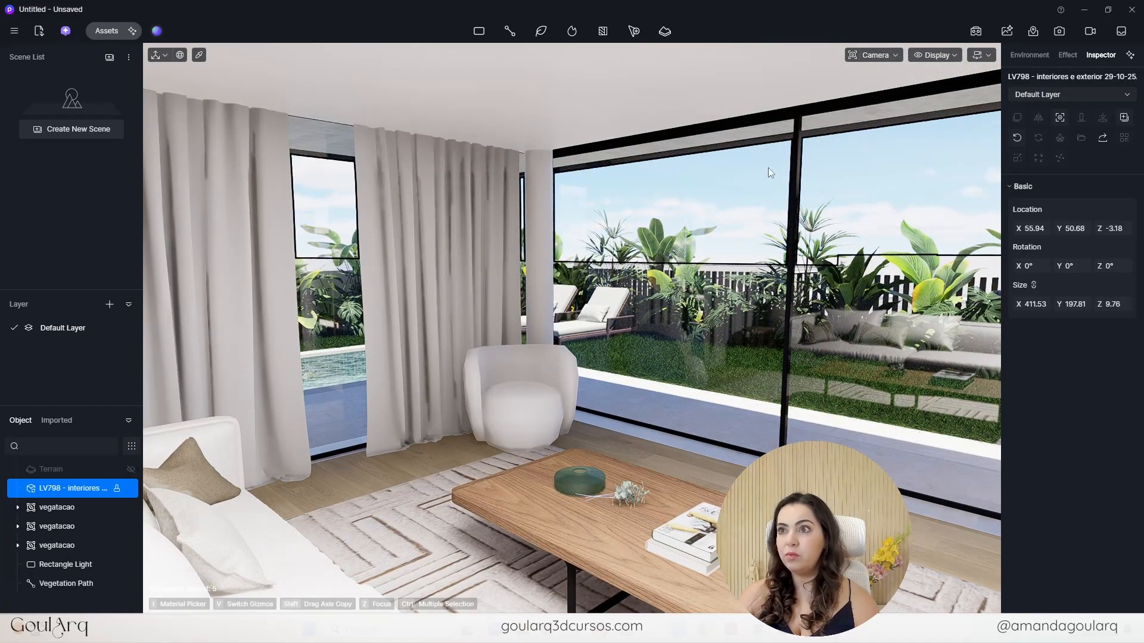
- Clear the previous asset search and search the online model library for "curta"
{"action": "left_click", "coordinate": [100, 30]}
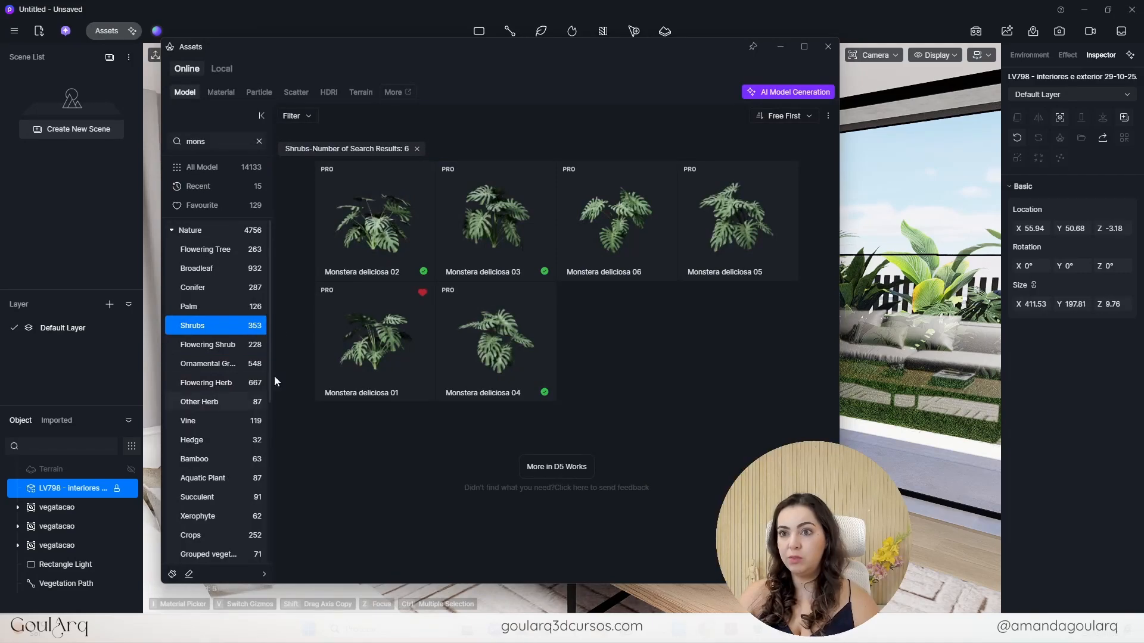
{"action": "left_click", "coordinate": [177, 230]}
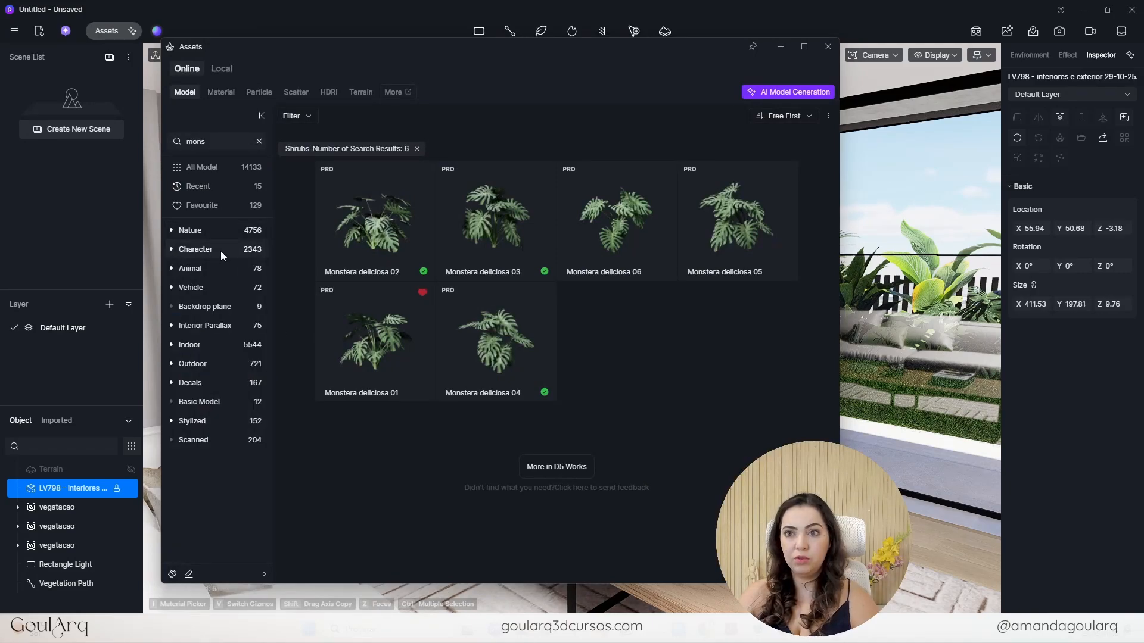
{"action": "left_click", "coordinate": [259, 142]}
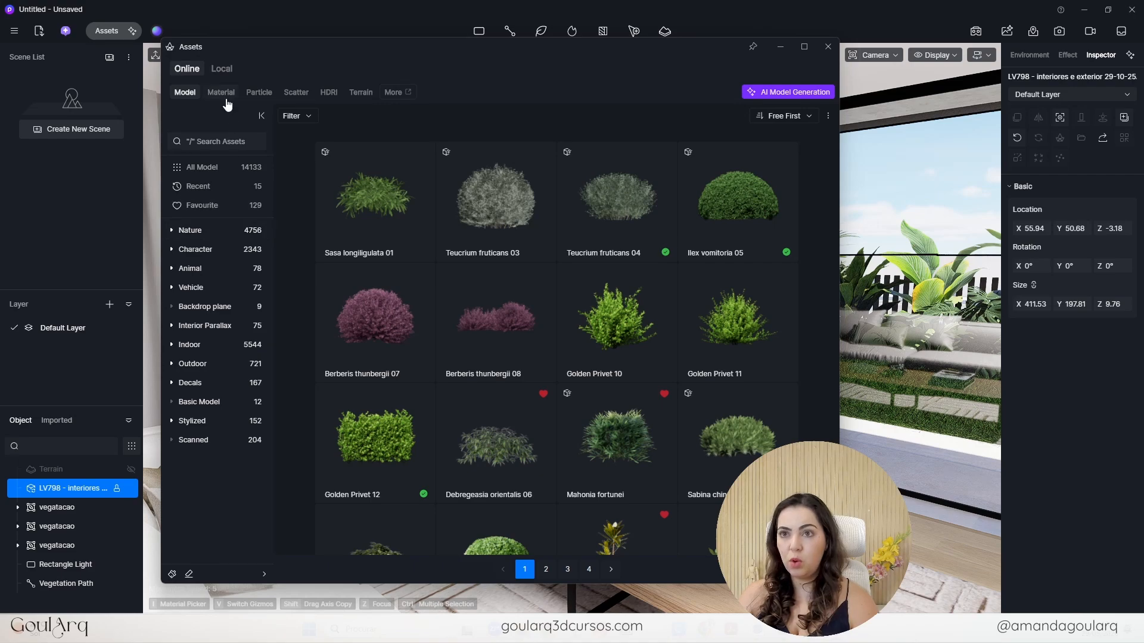
{"action": "left_click", "coordinate": [212, 143]}
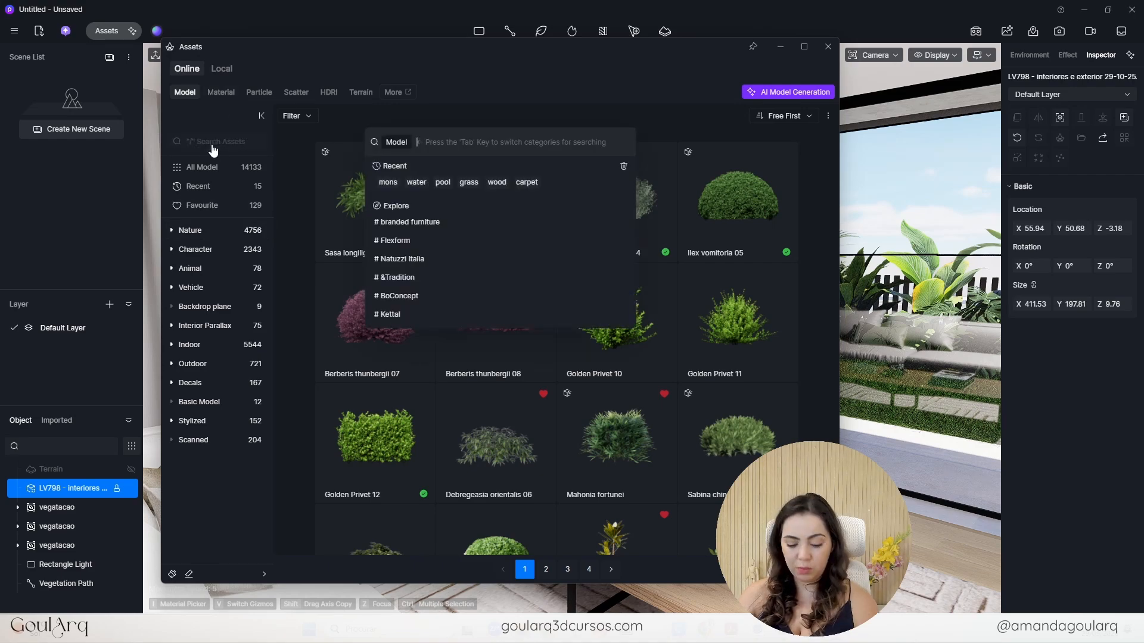
{"action": "type", "text": "curta"}
{"action": "key", "text": "Return"}
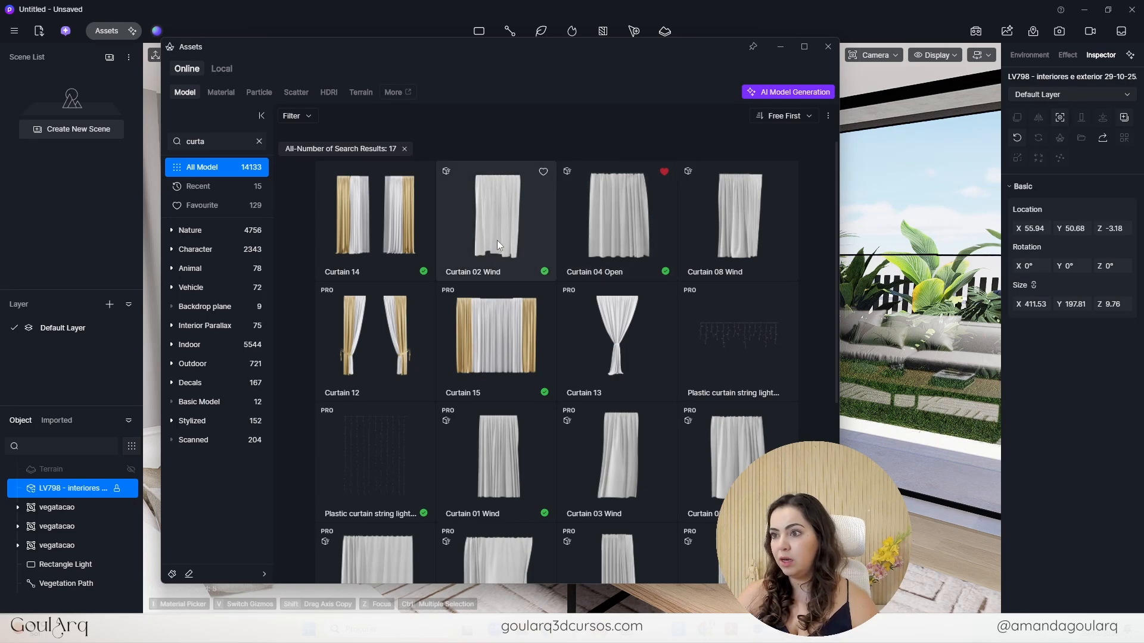
- Place Curtain 04 Open along the garden glazing, rotated 270° about Z and sized 1.28 × 0.17 × 2.55
{"action": "left_click", "coordinate": [620, 220]}
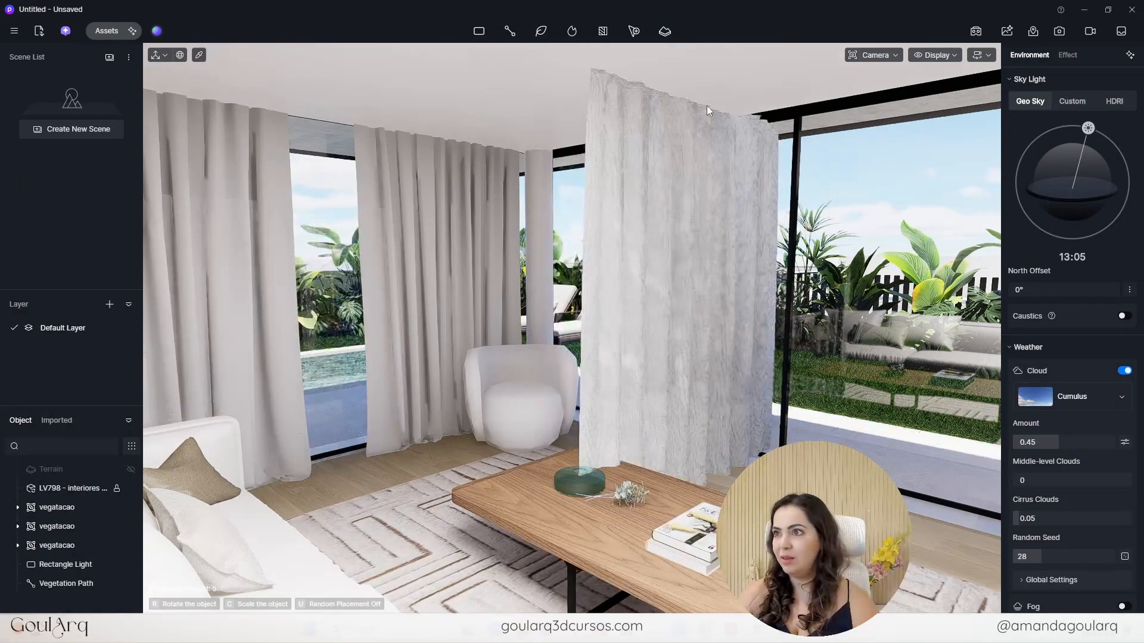
{"action": "left_click", "coordinate": [706, 106]}
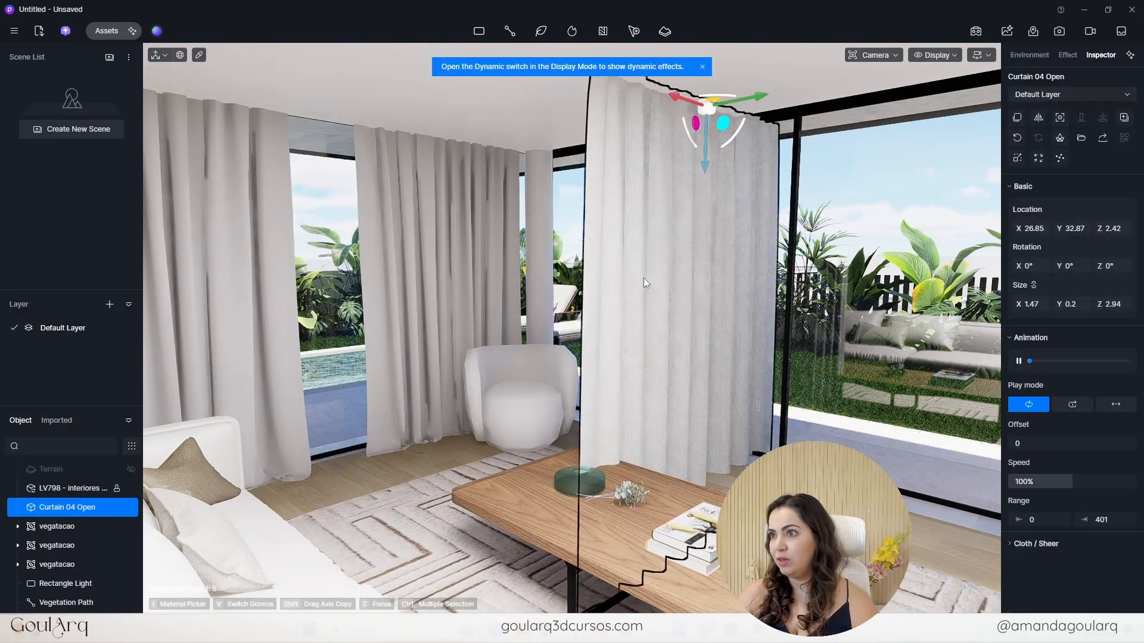
{"action": "left_click_drag", "start_coordinate": [716, 95], "coordinate": [718, 108]}
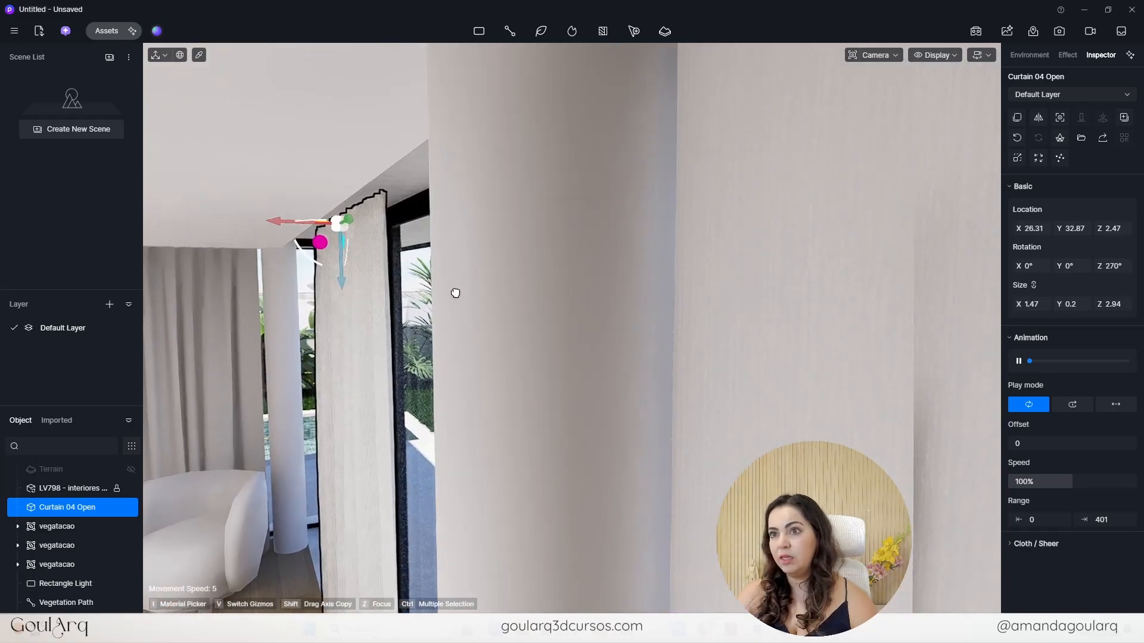
{"action": "middle_click_drag", "start_coordinate": [454, 294], "coordinate": [704, 220]}
{"action": "left_click_drag", "start_coordinate": [647, 128], "coordinate": [613, 130]}
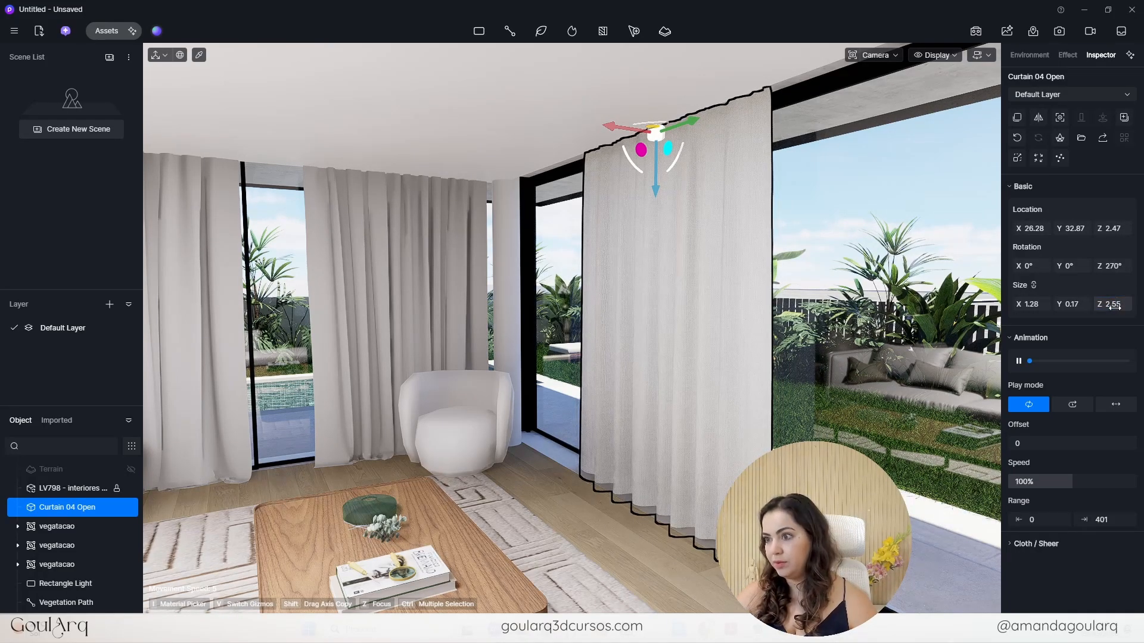
{"action": "left_click", "coordinate": [638, 534]}
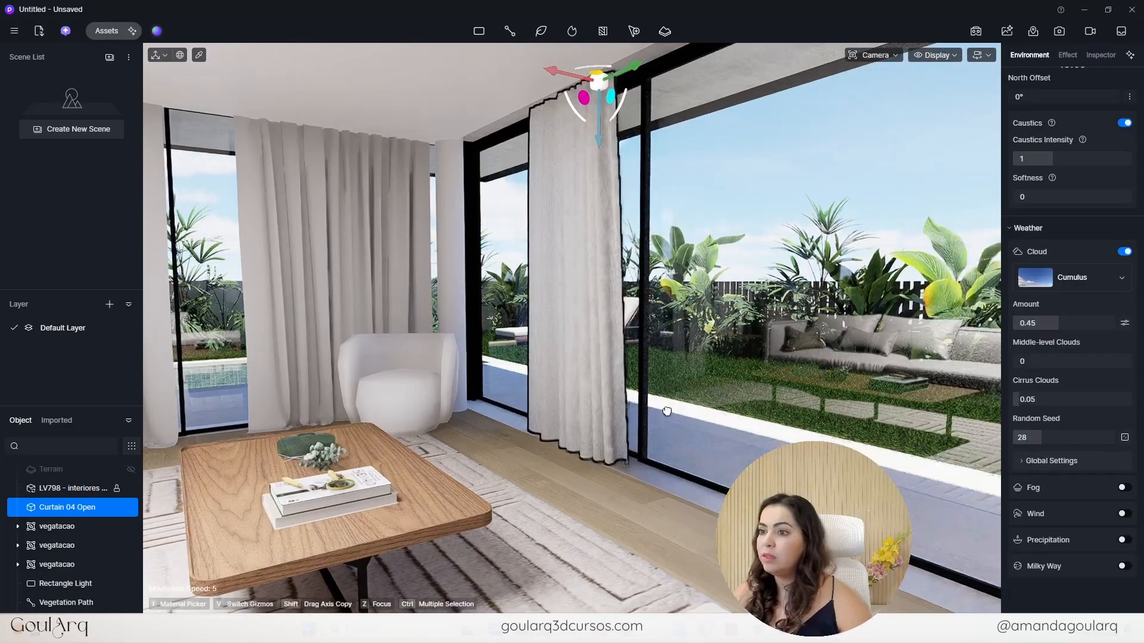
{"action": "middle_click_drag", "start_coordinate": [667, 412], "coordinate": [928, 493]}
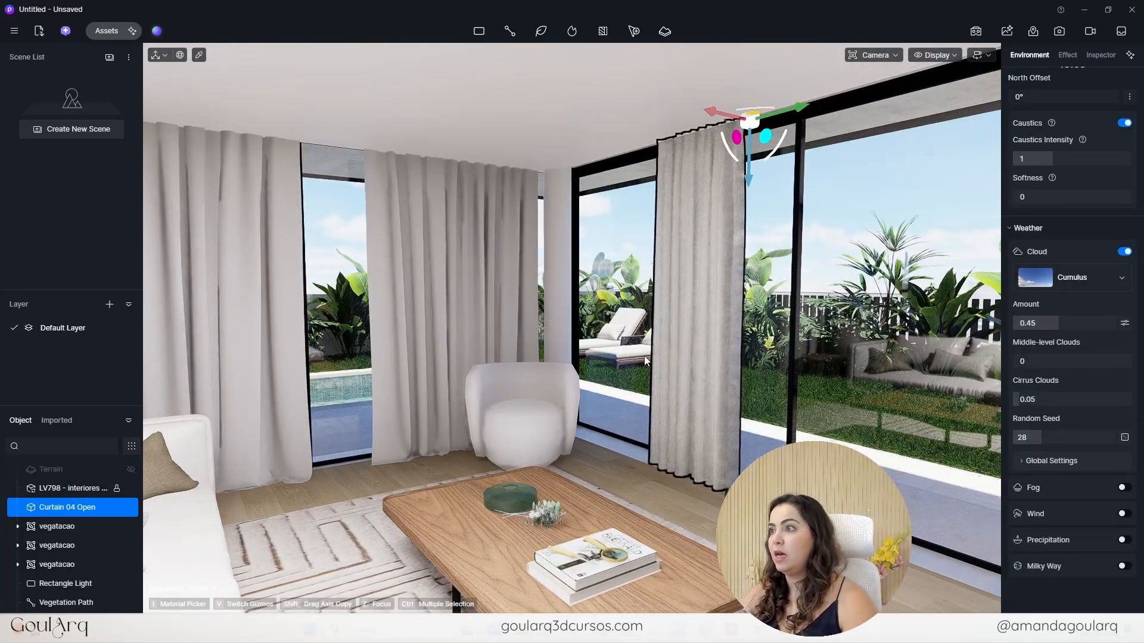
- Try the dark grey cloth on the new curtain and change it to the brown cloth
{"action": "left_click", "coordinate": [1090, 57]}
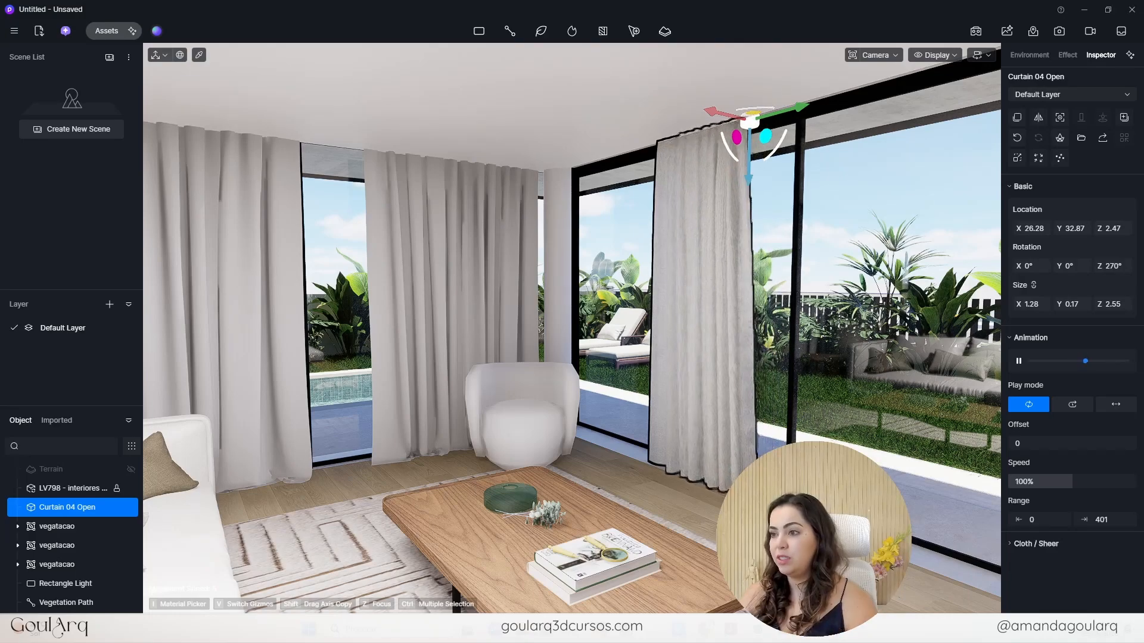
{"action": "left_click", "coordinate": [1017, 545]}
{"action": "scroll", "coordinate": [1051, 488], "scroll_direction": "down", "scroll_amount": 3}
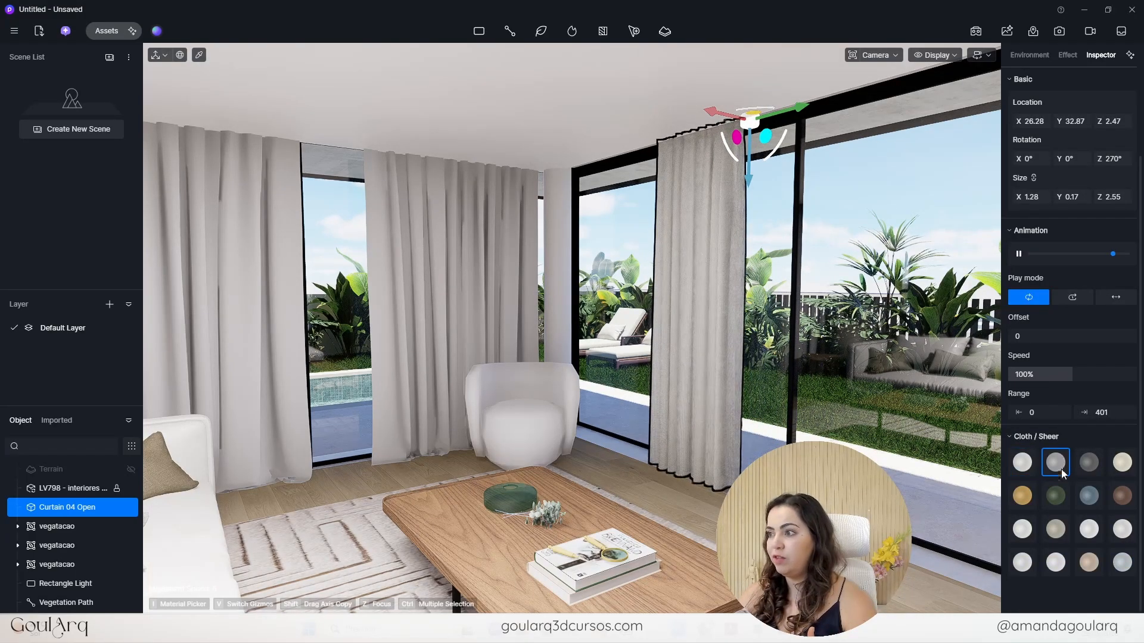
{"action": "left_click", "coordinate": [1088, 463]}
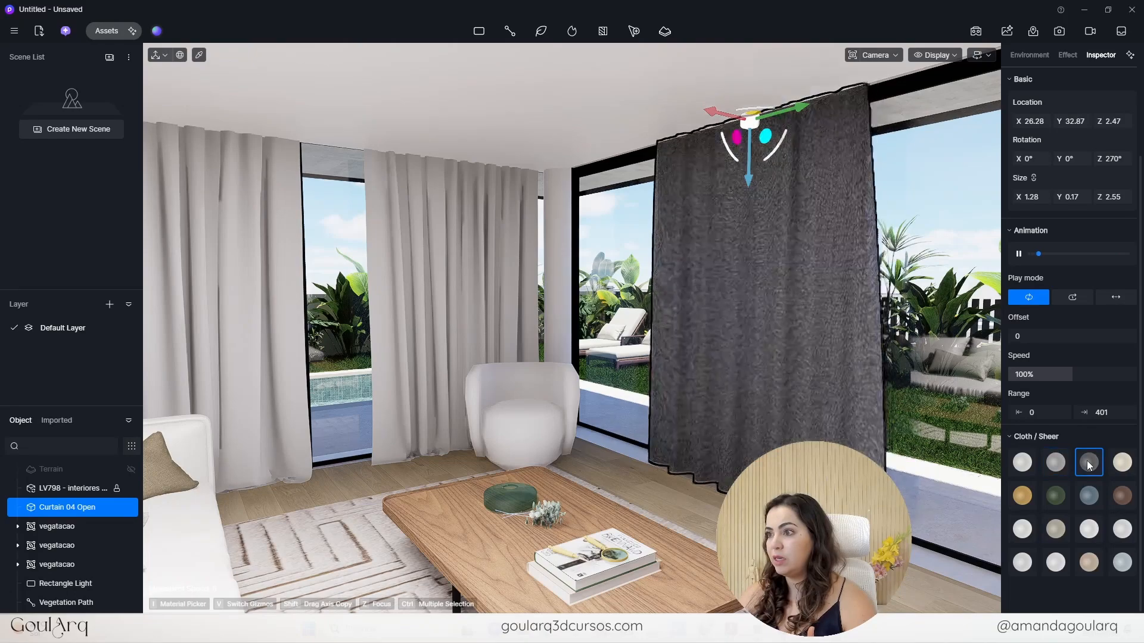
{"action": "left_click", "coordinate": [1122, 495]}
- Pause the brown curtain's animation
{"action": "left_click", "coordinate": [1011, 437]}
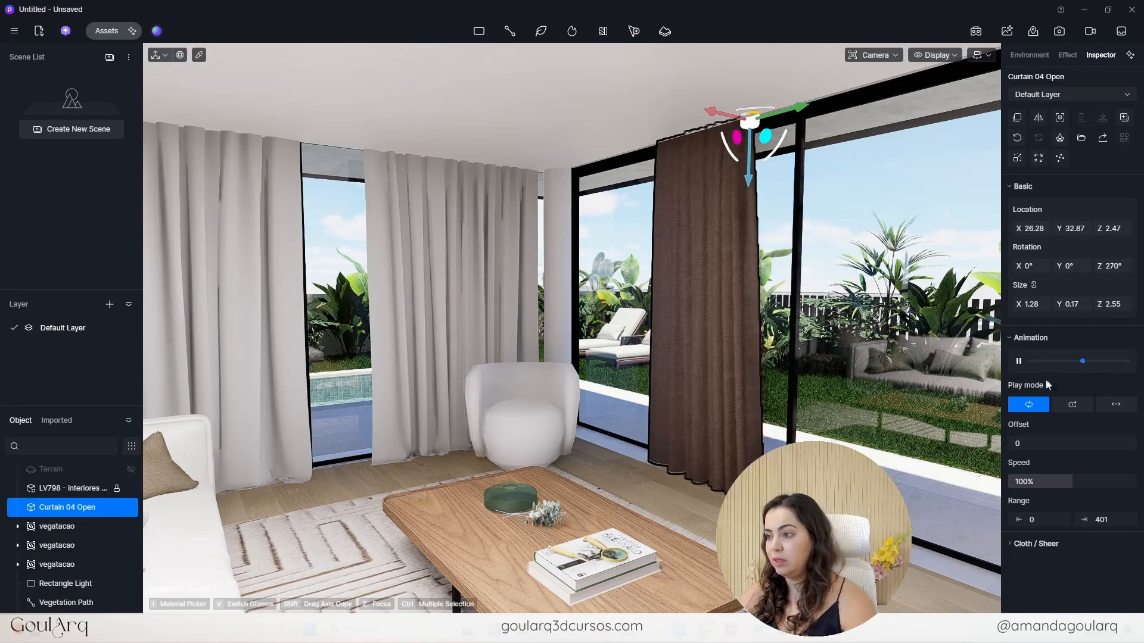
{"action": "left_click", "coordinate": [1009, 541]}
{"action": "scroll", "coordinate": [1038, 419], "scroll_direction": "down", "scroll_amount": 2}
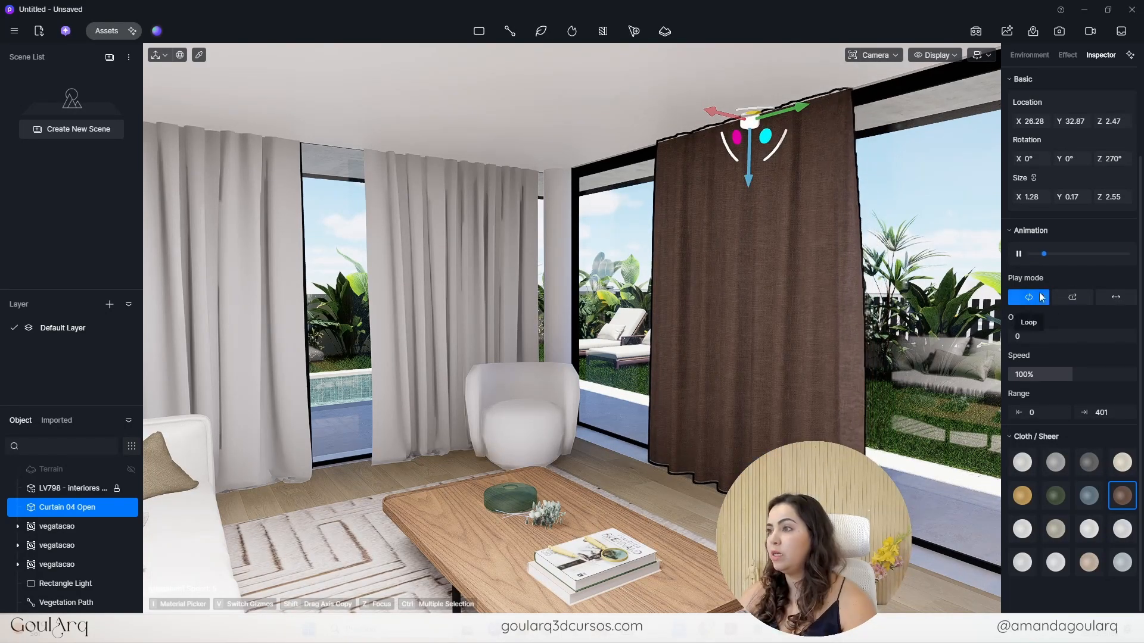
{"action": "left_click", "coordinate": [1020, 262]}
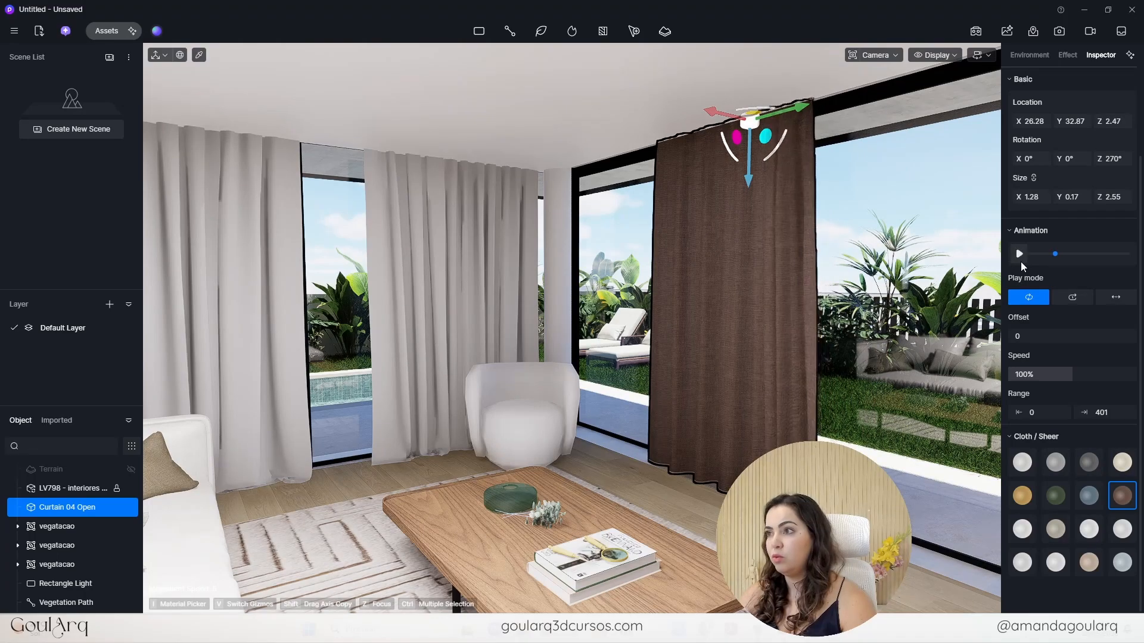
- Switch the viewport display mode from Dynamic to Still
{"action": "left_click", "coordinate": [954, 57]}
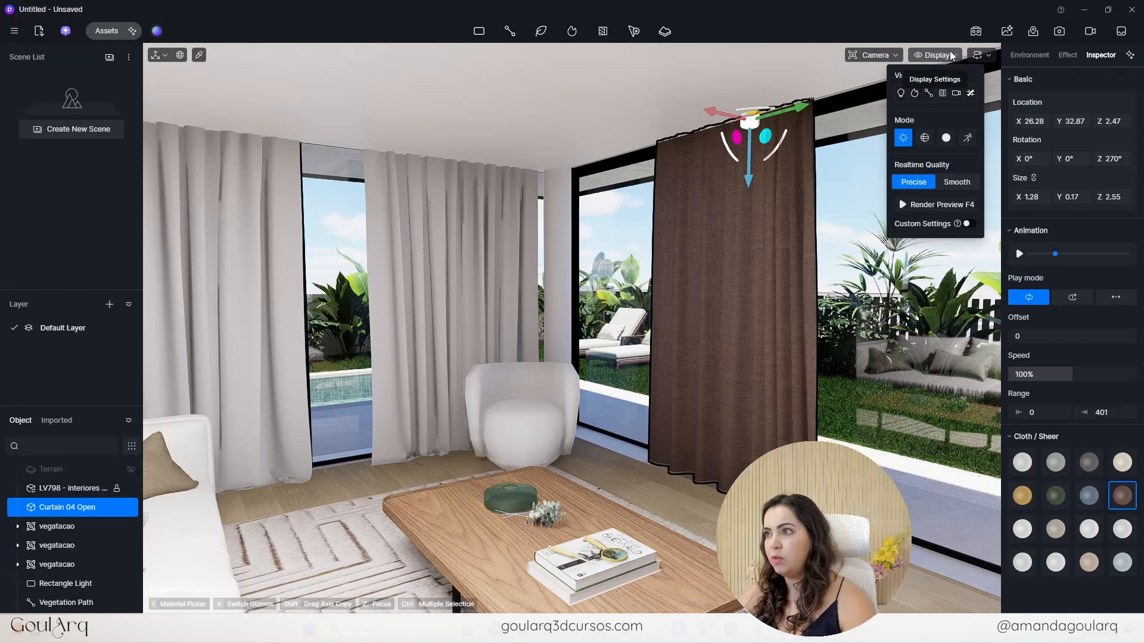
{"action": "left_click", "coordinate": [968, 138]}
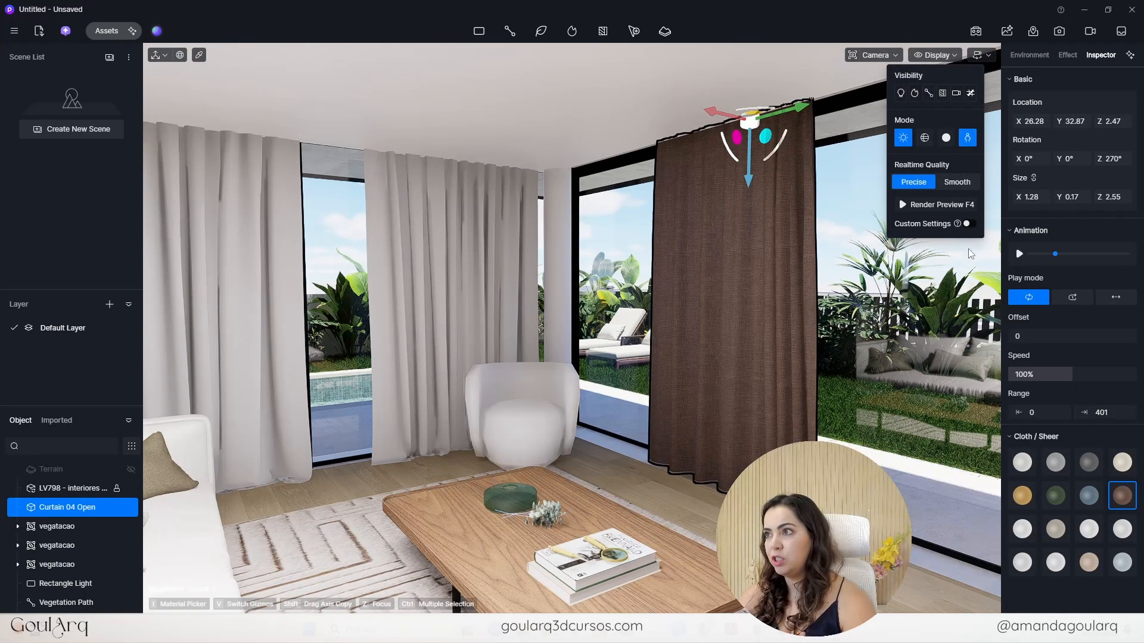
{"action": "left_click", "coordinate": [965, 270]}
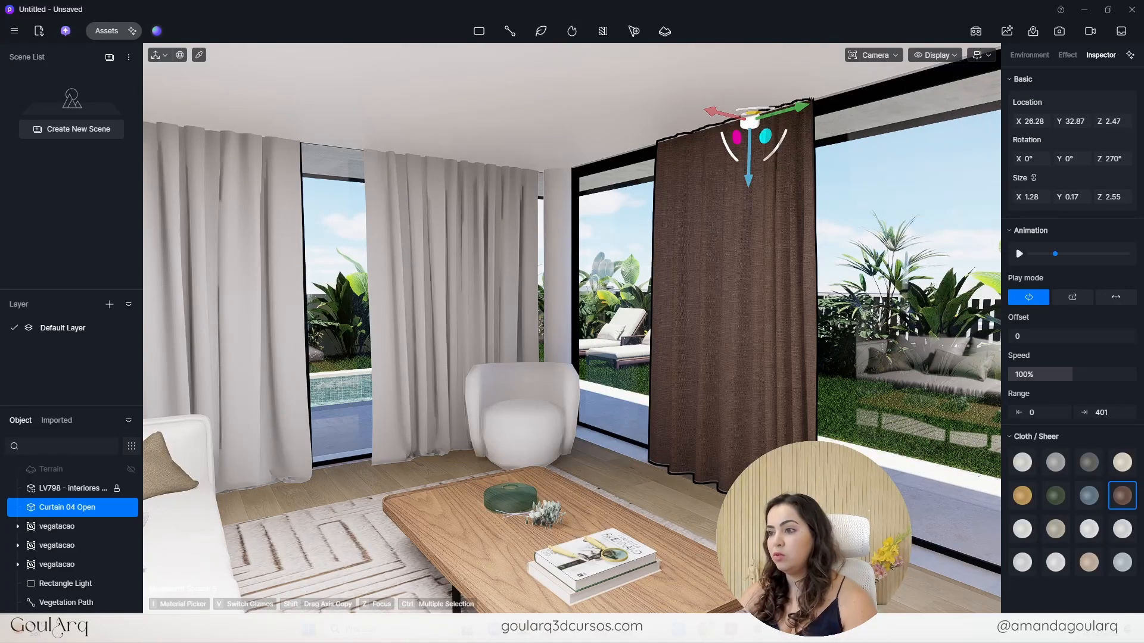
- Select the brown curtain, run its motion in Dynamic display mode, and freeze it partly open by returning to Still
{"action": "left_click", "coordinate": [954, 55]}
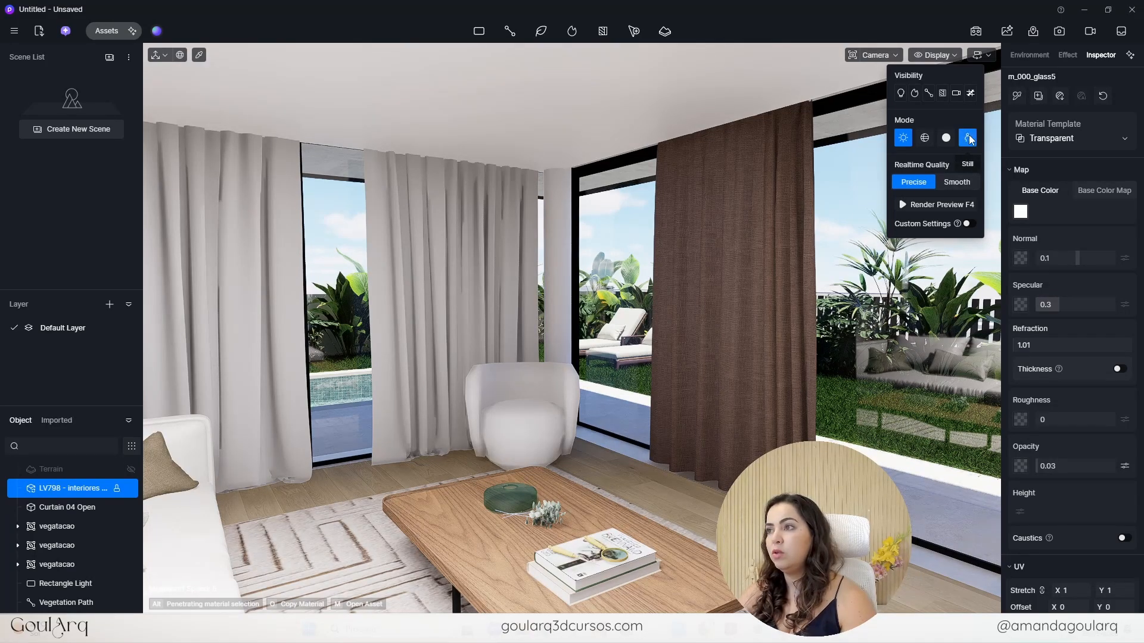
{"action": "left_click", "coordinate": [782, 444]}
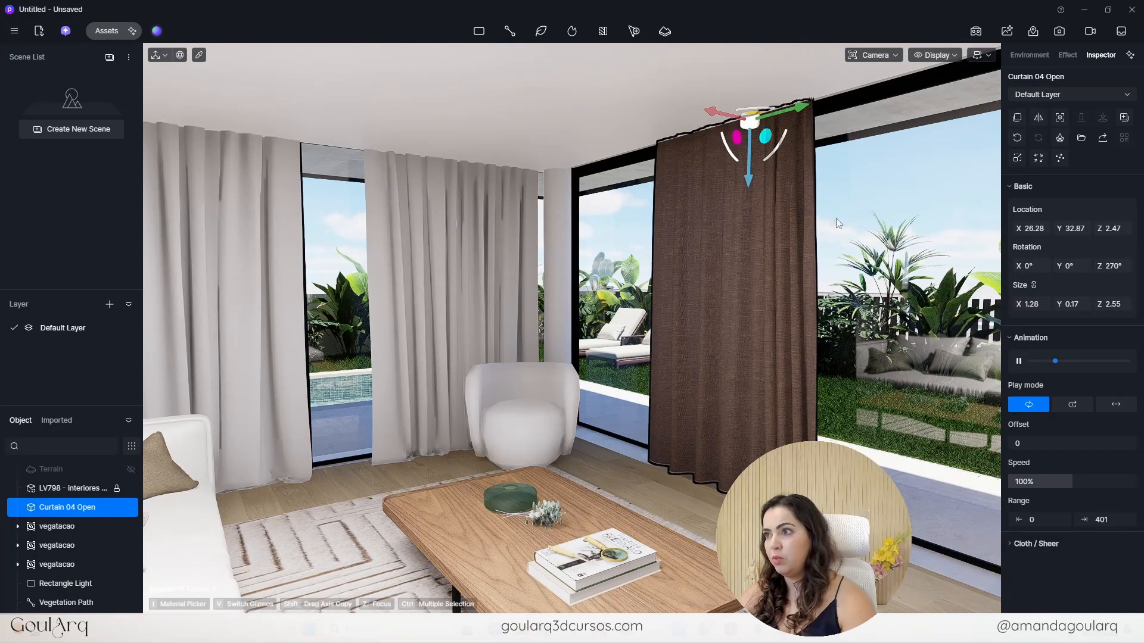
{"action": "left_click", "coordinate": [954, 56]}
{"action": "left_click", "coordinate": [967, 139]}
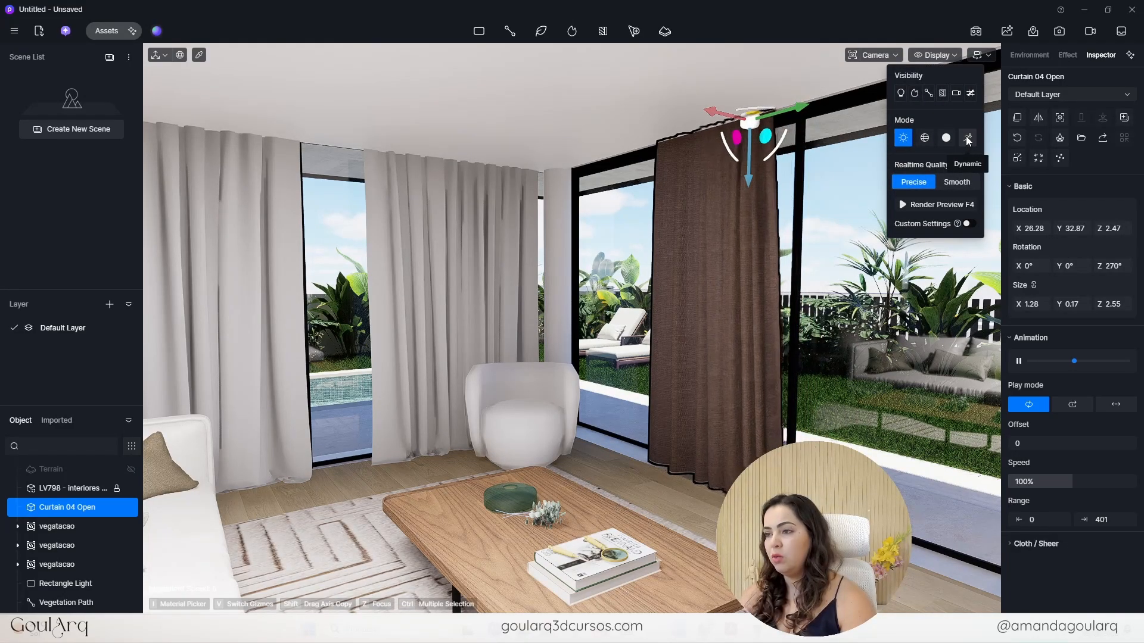
{"action": "left_click", "coordinate": [966, 137]}
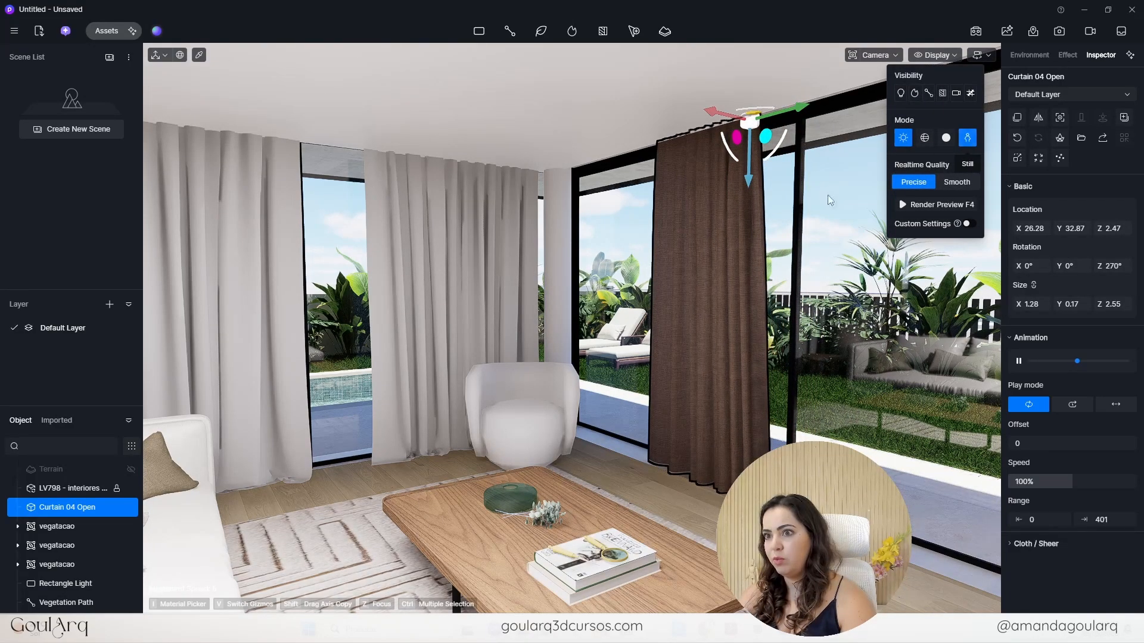
- Switch the viewport to Dynamic display mode in the pool garden and lower the curtain's animation speed to 38%
{"action": "scroll", "coordinate": [281, 424], "scroll_direction": "up", "scroll_amount": 5}
{"action": "middle_click_drag", "start_coordinate": [438, 412], "coordinate": [1013, 506]}
{"action": "scroll", "coordinate": [630, 348], "scroll_direction": "up", "scroll_amount": 10}
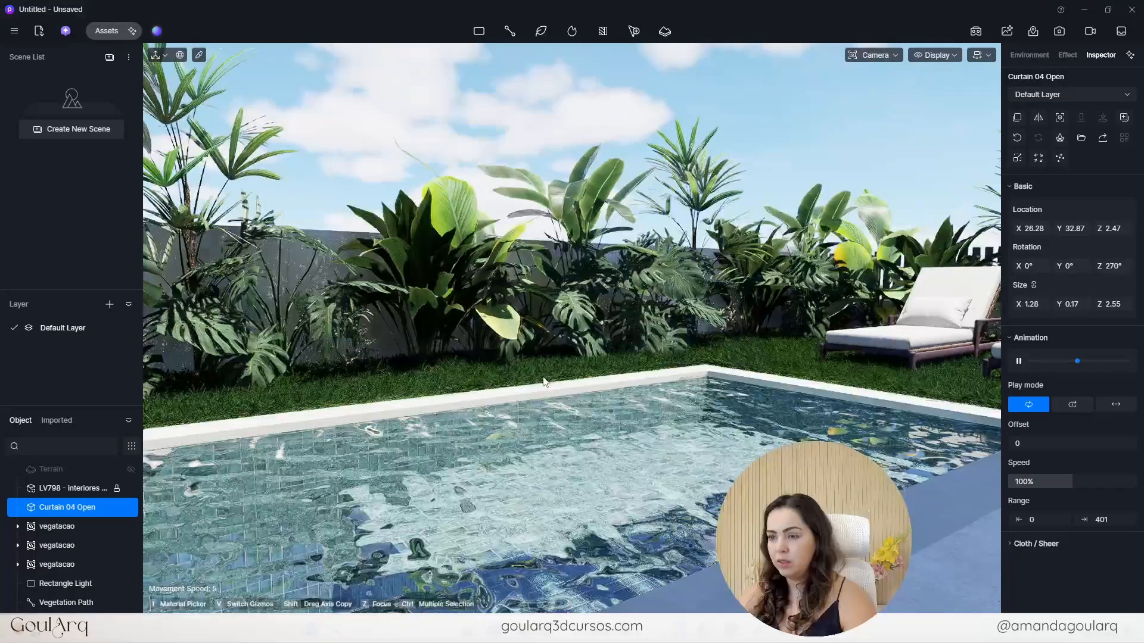
{"action": "scroll", "coordinate": [625, 363], "scroll_direction": "down", "scroll_amount": 3}
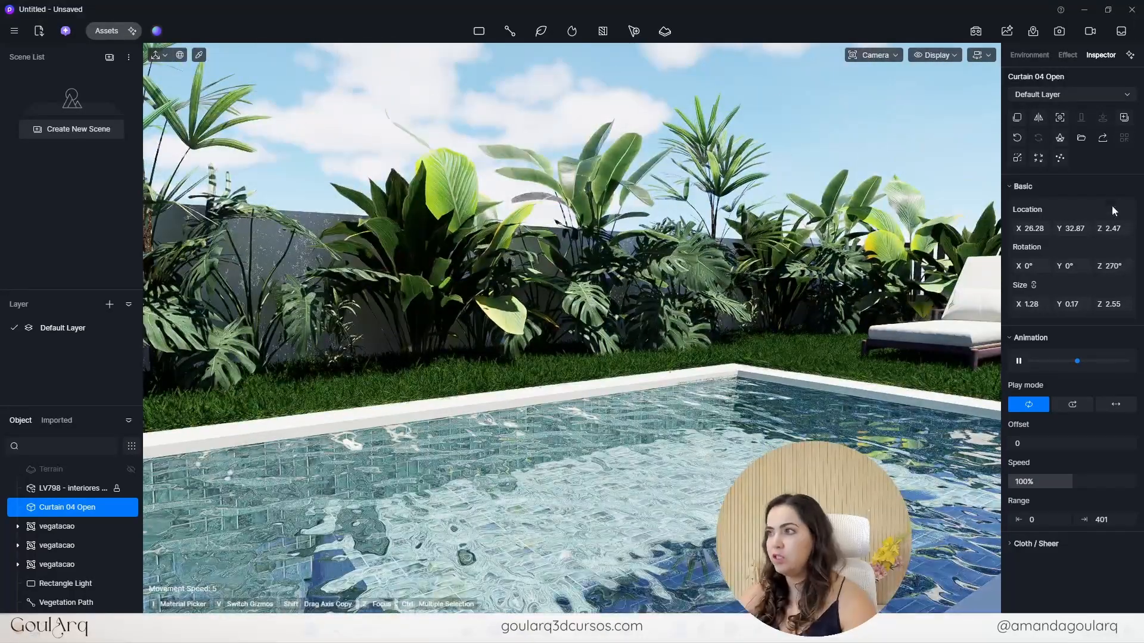
{"action": "left_click", "coordinate": [953, 55]}
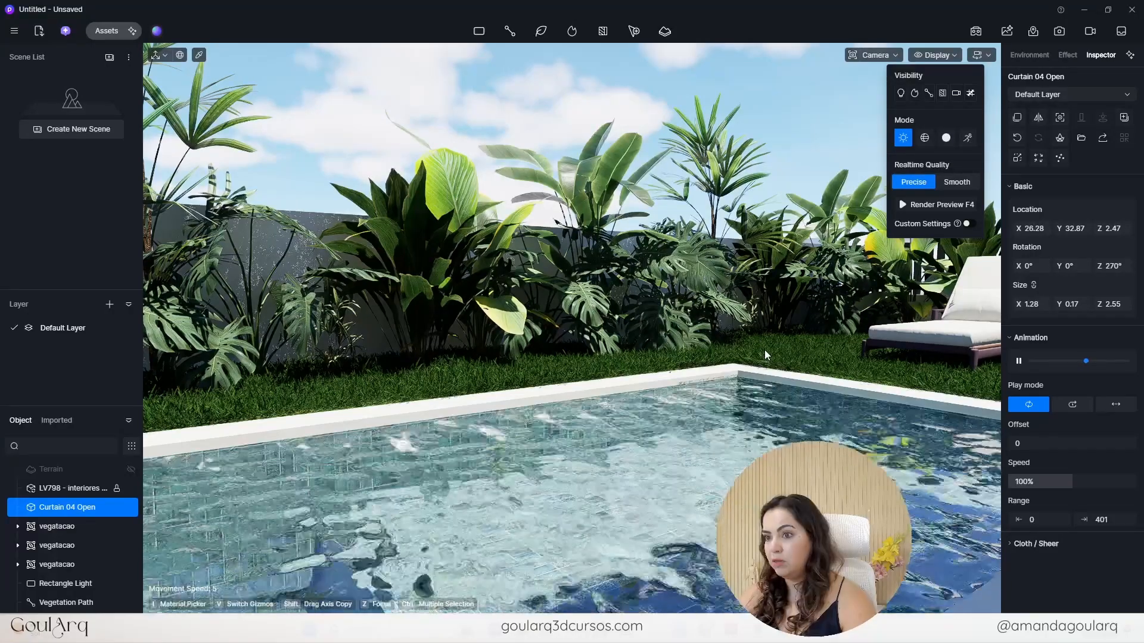
{"action": "scroll", "coordinate": [764, 349], "scroll_direction": "down", "scroll_amount": 1}
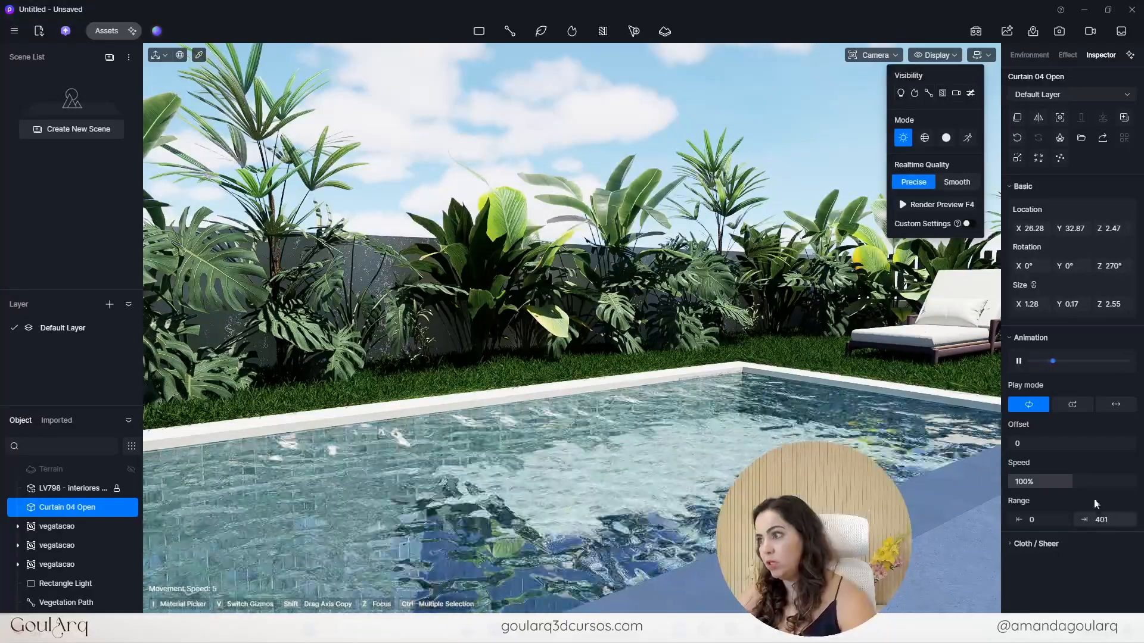
{"action": "left_click_drag", "start_coordinate": [1083, 486], "coordinate": [1031, 490]}
- Set the environment's caustics intensity to 0.5 and enable wind in the weather settings
{"action": "left_click", "coordinate": [1019, 55]}
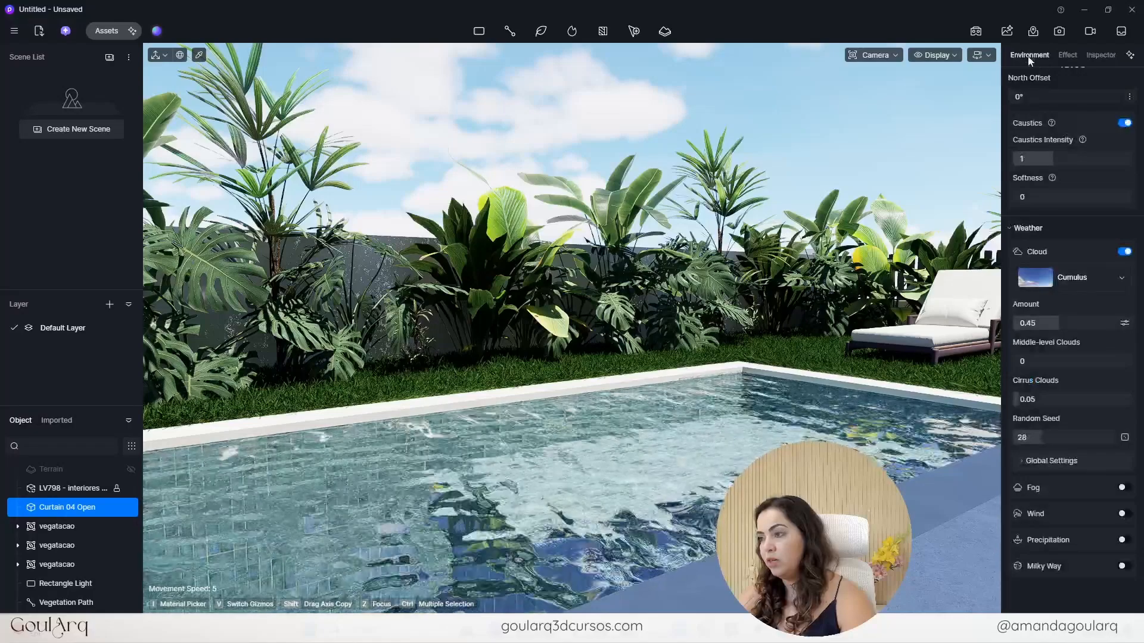
{"action": "left_click", "coordinate": [1123, 514]}
{"action": "scroll", "coordinate": [824, 329], "scroll_direction": "down", "scroll_amount": 4}
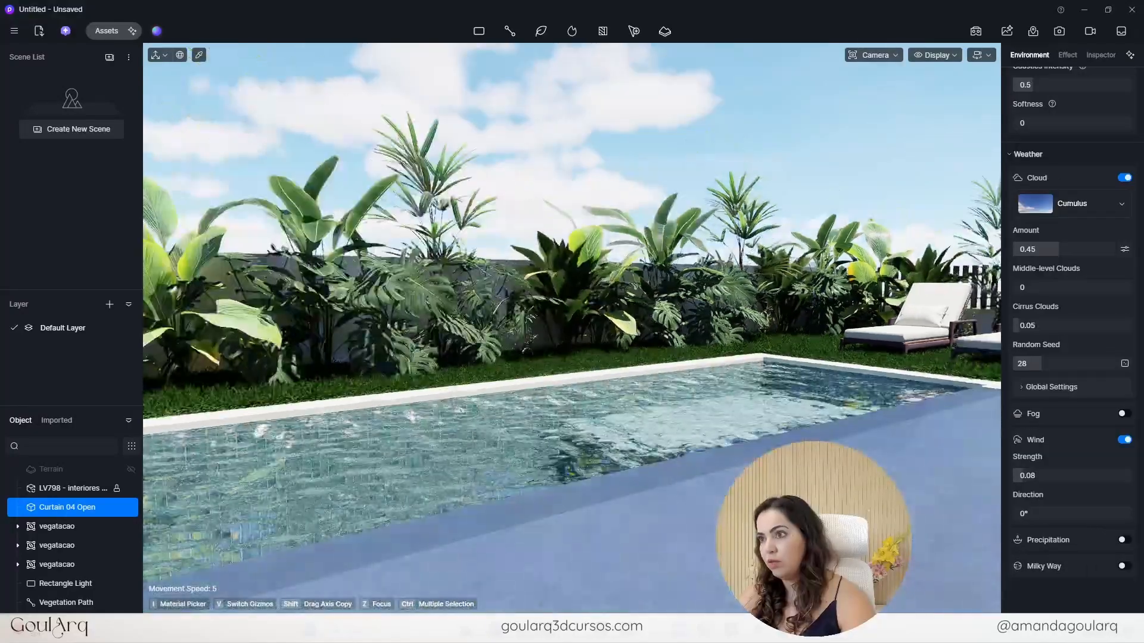
{"action": "scroll", "coordinate": [950, 127], "scroll_direction": "up", "scroll_amount": 3}
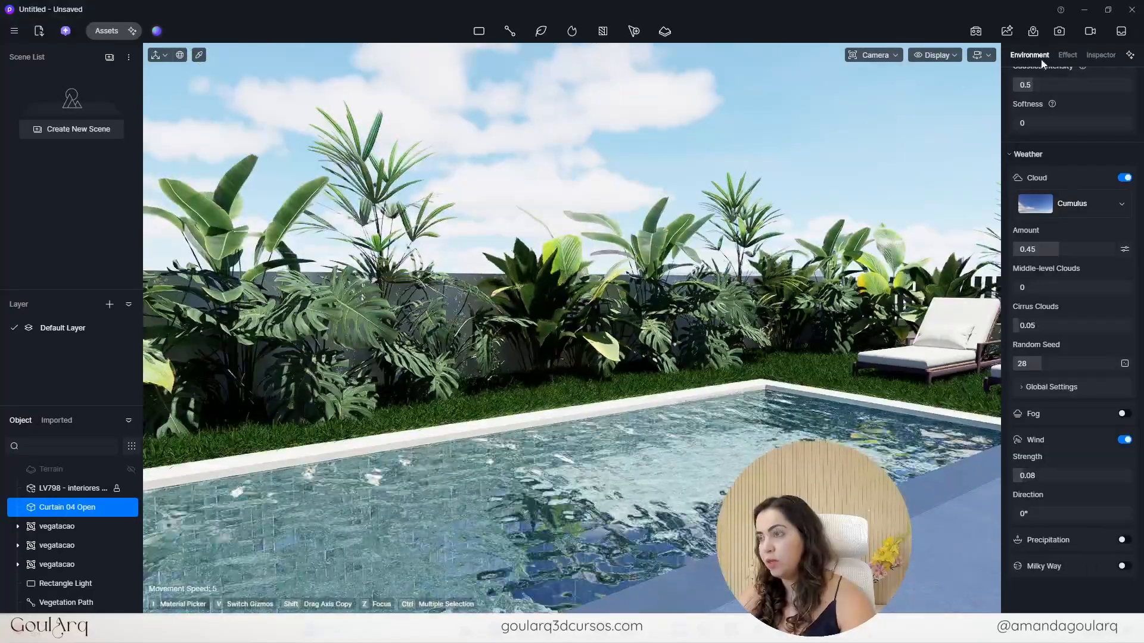
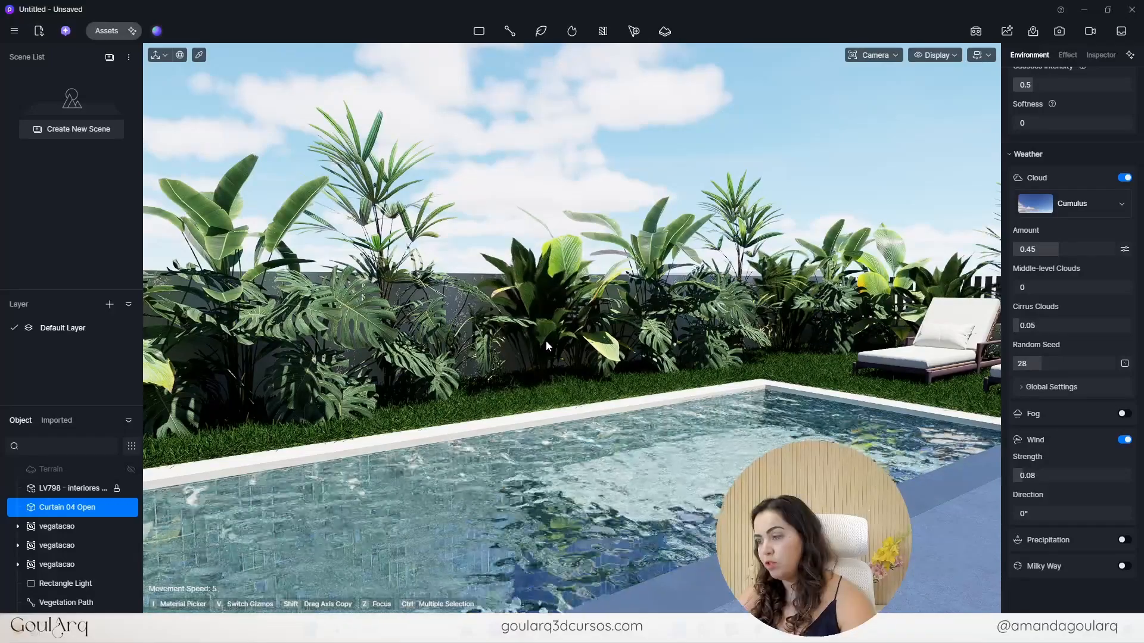
- Try wind strengths of 0.76 and 0.11 and wind directions of 68.4° and 19.8°, and turn the wind off
{"action": "left_click_drag", "start_coordinate": [1029, 476], "coordinate": [1113, 475]}
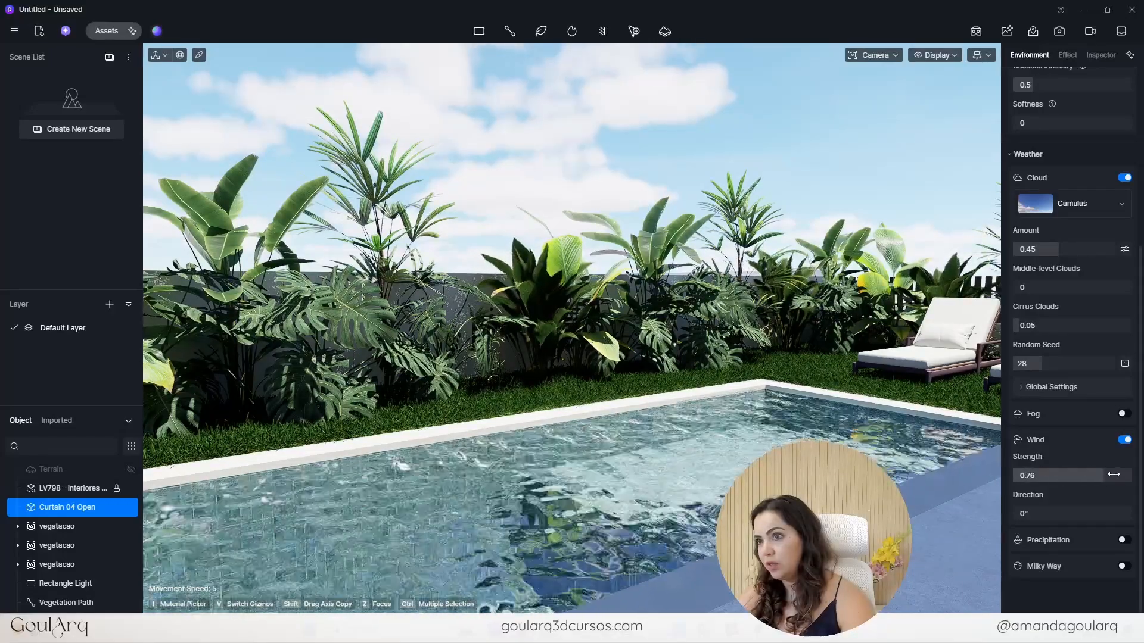
{"action": "left_click_drag", "start_coordinate": [1102, 476], "coordinate": [1027, 484]}
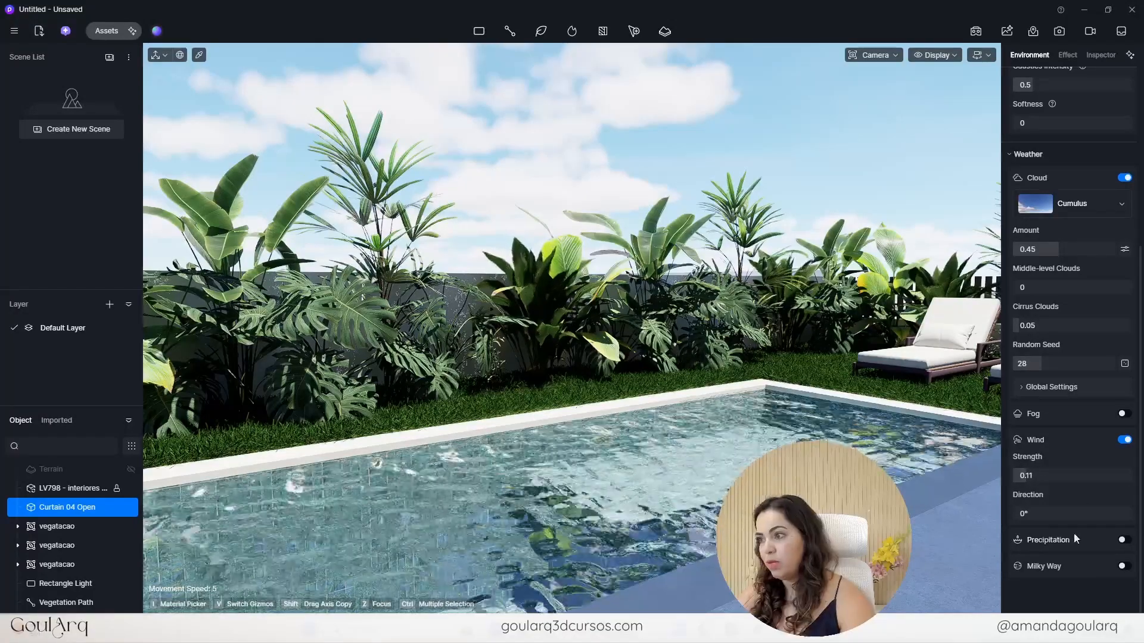
{"action": "left_click_drag", "start_coordinate": [1027, 513], "coordinate": [1046, 512]}
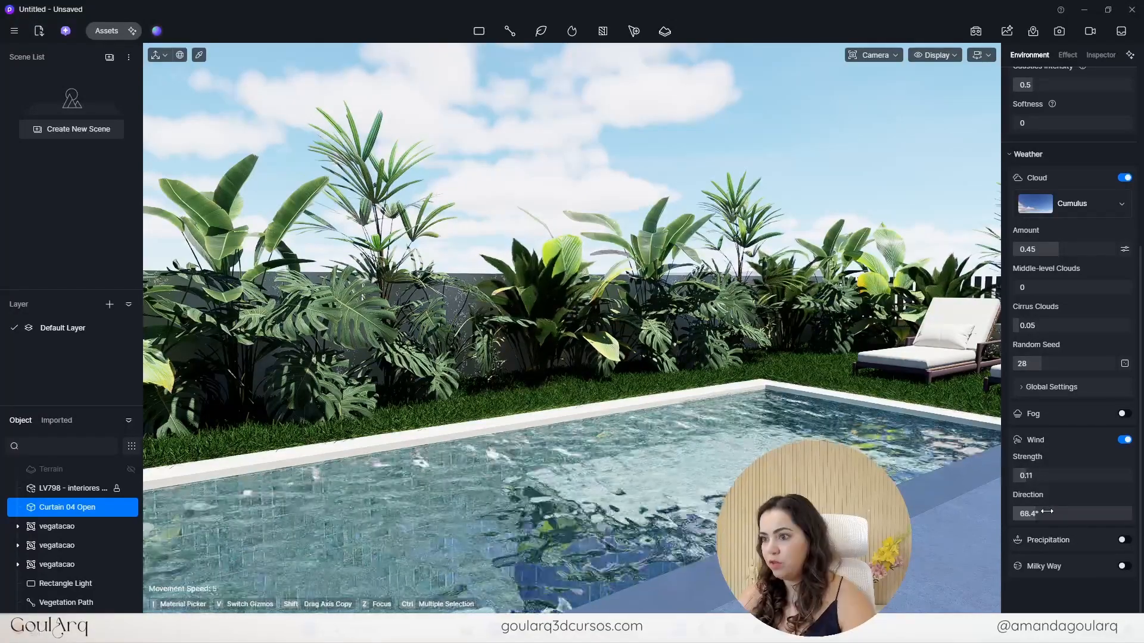
{"action": "left_click_drag", "start_coordinate": [1045, 515], "coordinate": [1026, 515]}
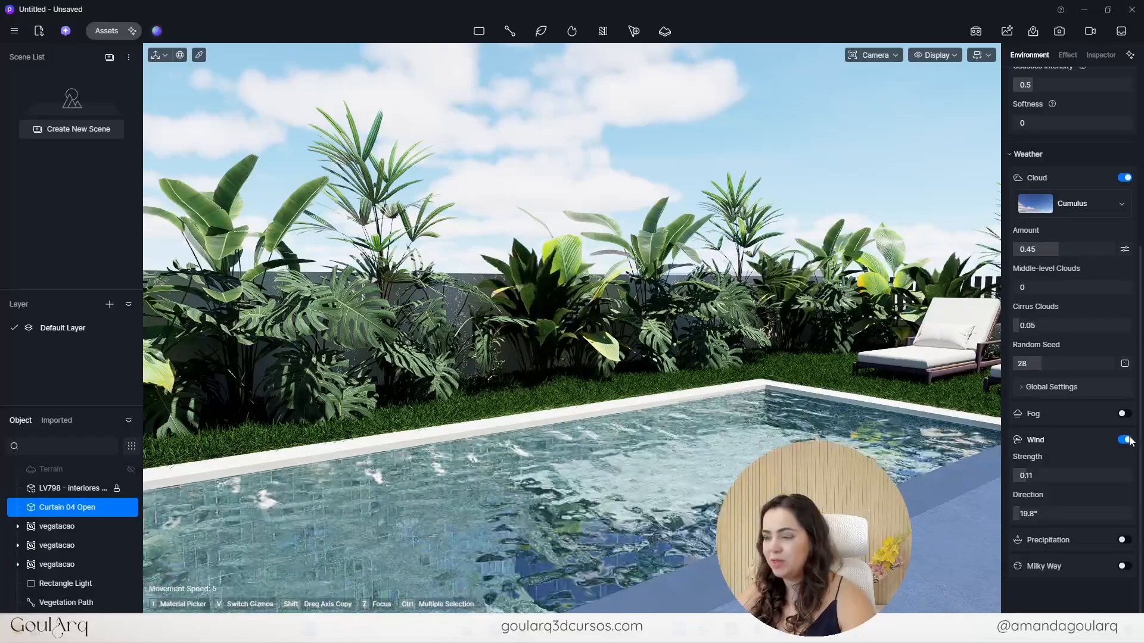
{"action": "left_click", "coordinate": [1125, 440]}
- Turn on precipitation over the pool, try shifting its balance toward snow, and return it fully to rain
{"action": "middle_click_drag", "start_coordinate": [667, 459], "coordinate": [533, 459]}
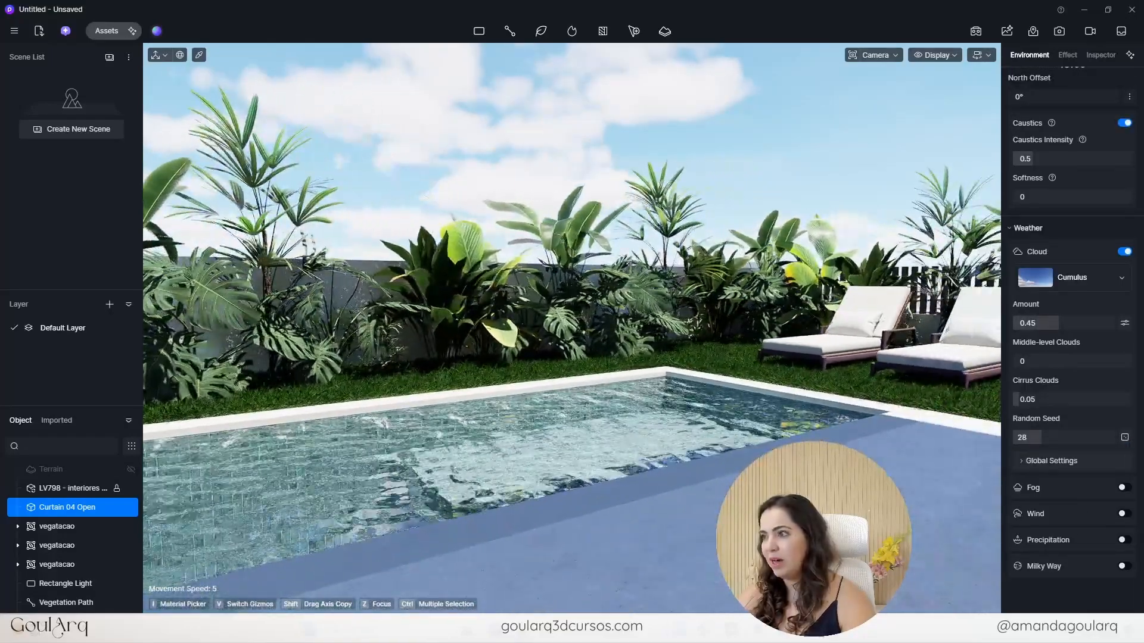
{"action": "left_click", "coordinate": [1124, 540]}
{"action": "scroll", "coordinate": [1122, 545], "scroll_direction": "down", "scroll_amount": 1}
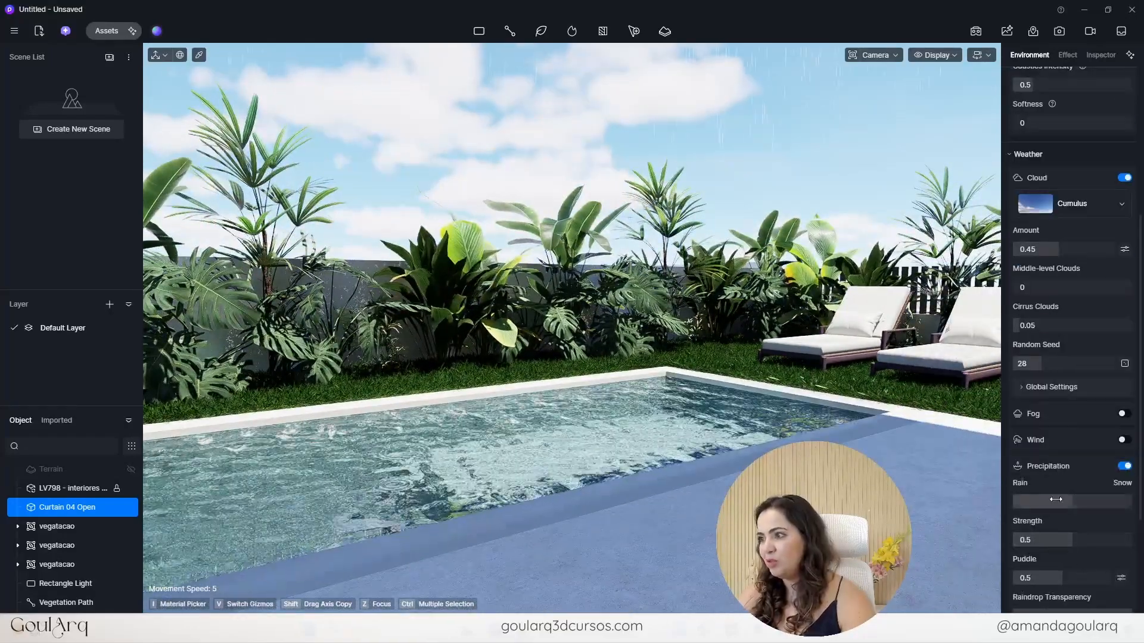
{"action": "left_click_drag", "start_coordinate": [1130, 505], "coordinate": [1136, 505]}
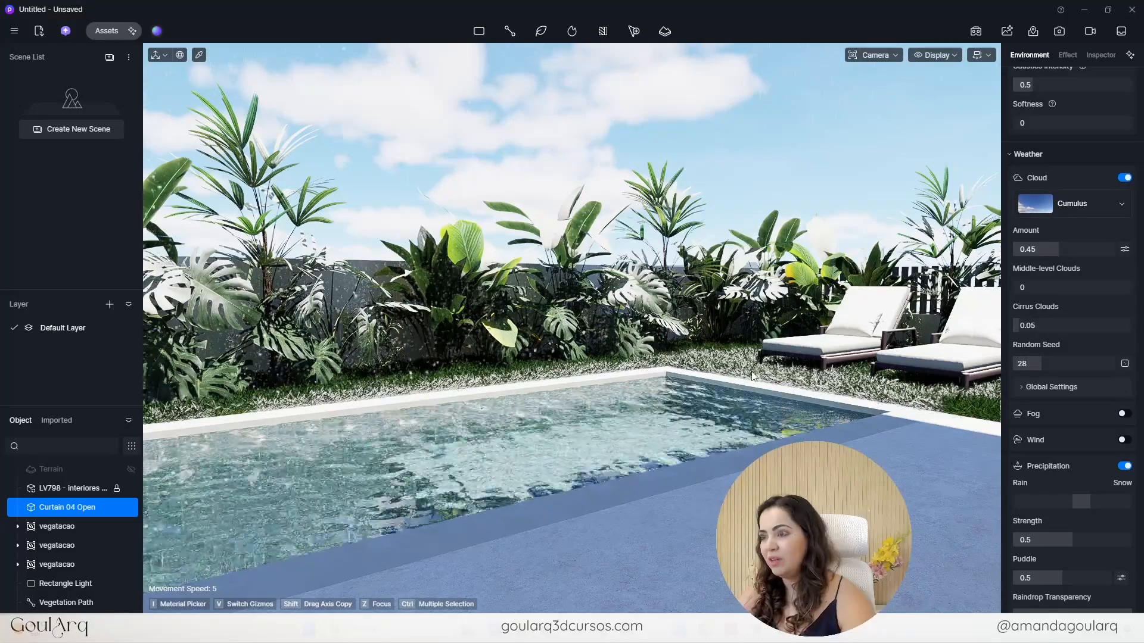
{"action": "left_click_drag", "start_coordinate": [1090, 499], "coordinate": [930, 557]}
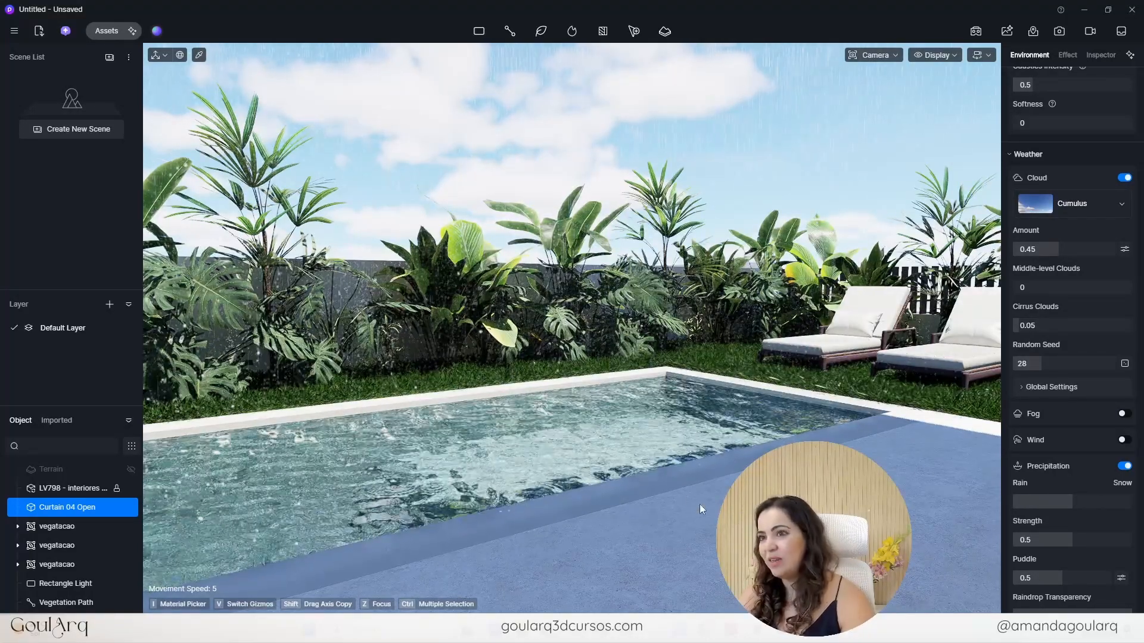
- Examine the rain over the pool, plants and terrace from several viewpoints, keeping the rain/snow balance at 0
{"action": "scroll", "coordinate": [699, 505], "scroll_direction": "up", "scroll_amount": 5}
{"action": "right_click_drag", "start_coordinate": [699, 505], "coordinate": [624, 336]}
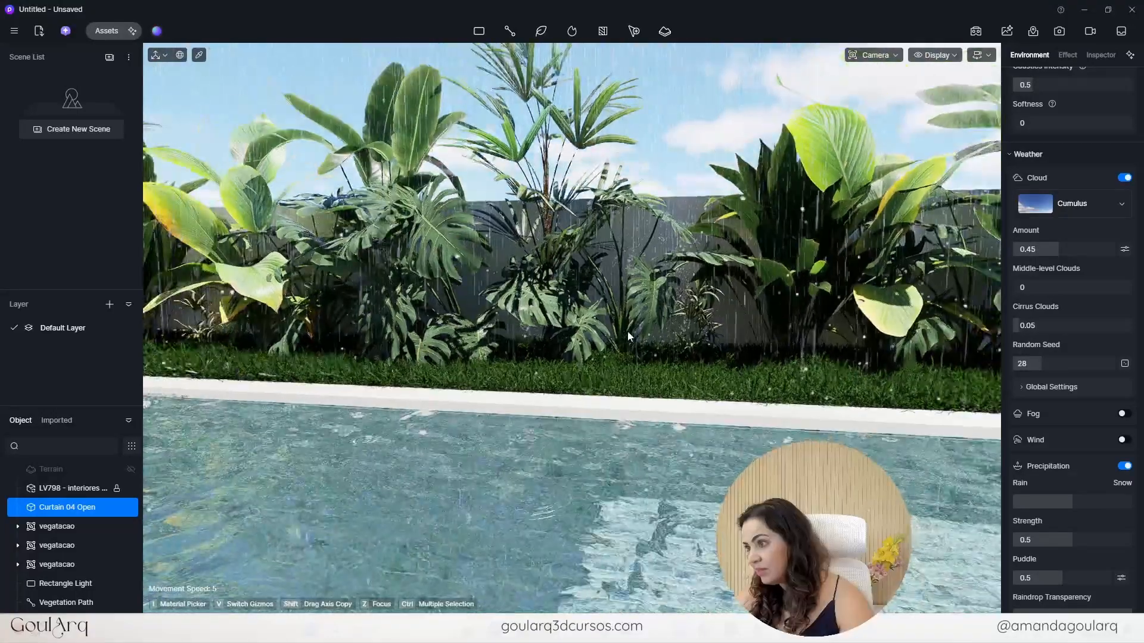
{"action": "scroll", "coordinate": [689, 355], "scroll_direction": "down", "scroll_amount": 3}
{"action": "middle_click_drag", "start_coordinate": [689, 355], "coordinate": [501, 335]}
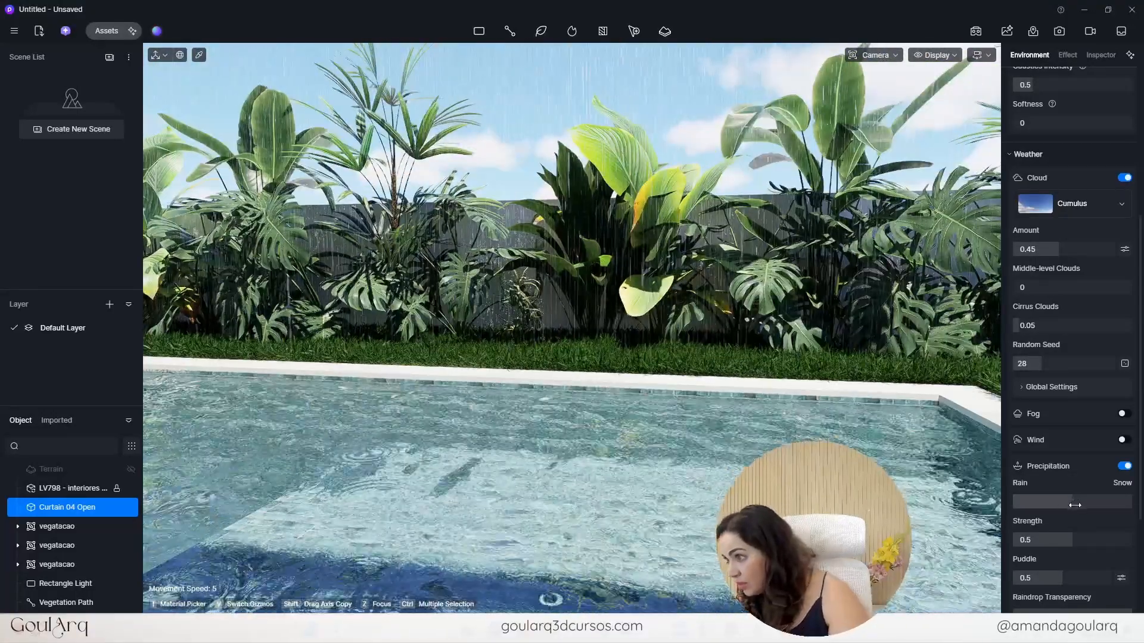
{"action": "left_click", "coordinate": [1031, 504]}
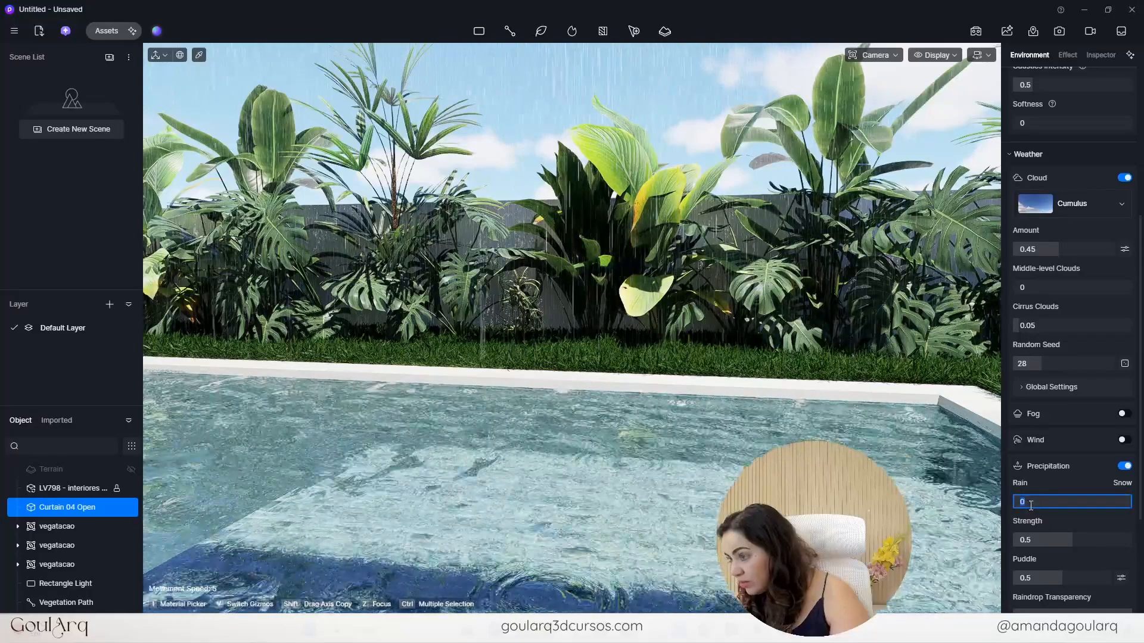
{"action": "key", "text": "Return"}
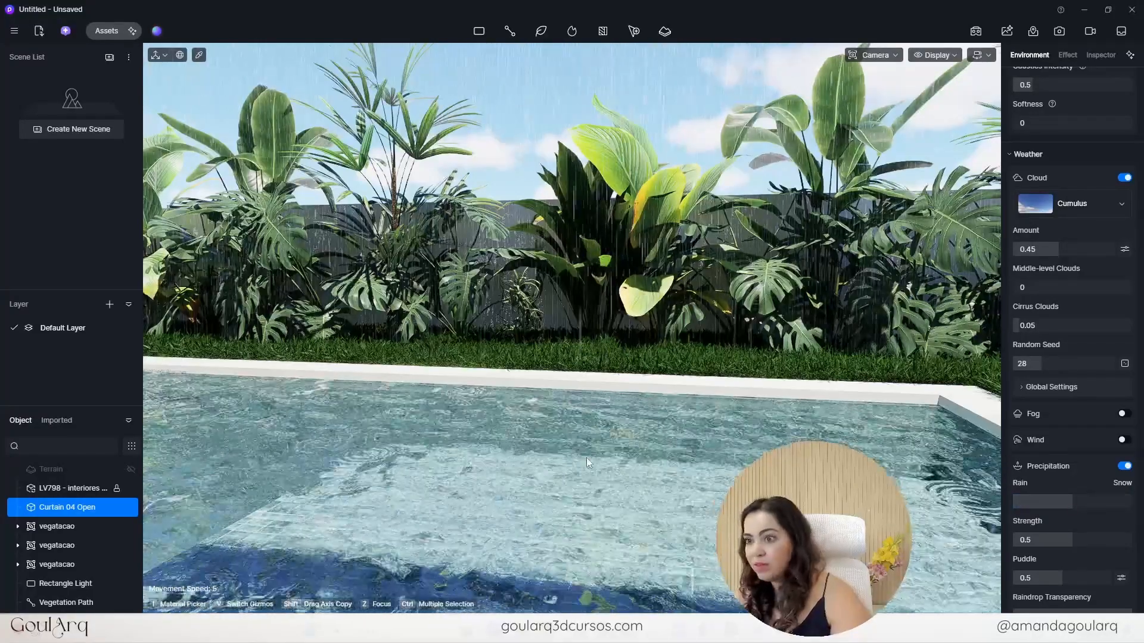
{"action": "scroll", "coordinate": [531, 413], "scroll_direction": "down", "scroll_amount": 4}
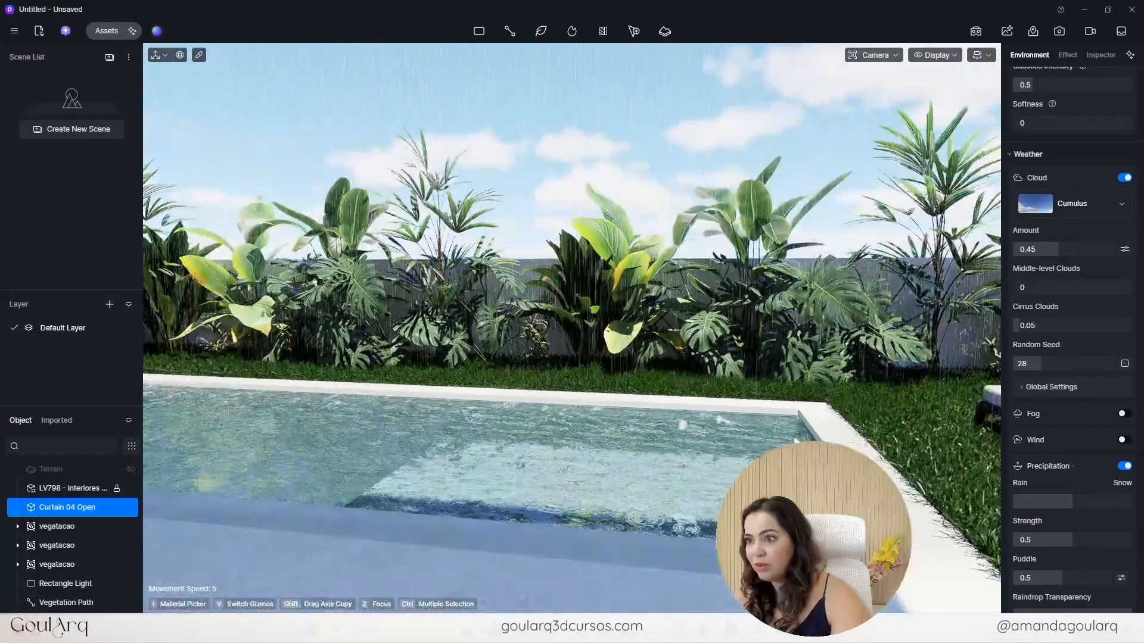
{"action": "scroll", "coordinate": [532, 413], "scroll_direction": "down", "scroll_amount": 3}
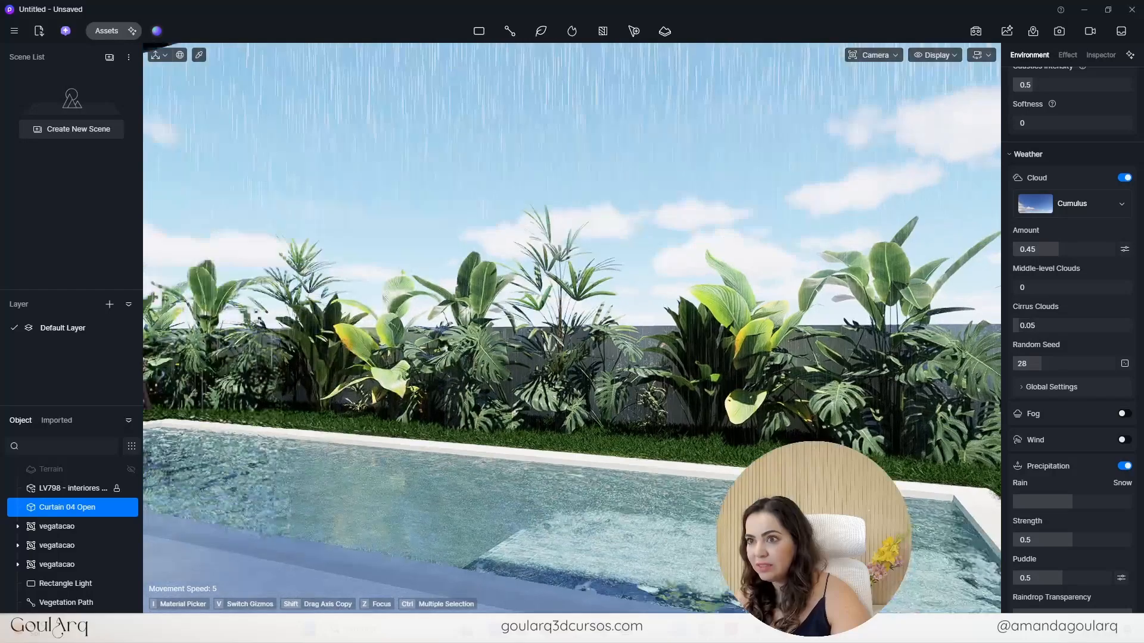
{"action": "scroll", "coordinate": [700, 419], "scroll_direction": "down", "scroll_amount": 5}
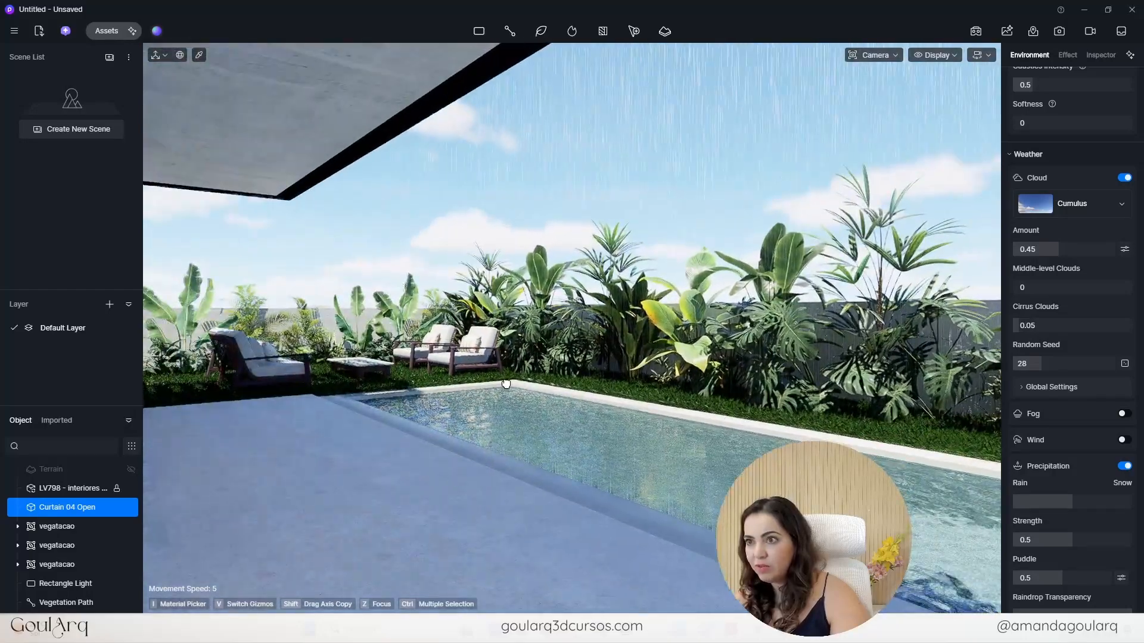
{"action": "scroll", "coordinate": [385, 383], "scroll_direction": "up", "scroll_amount": 6}
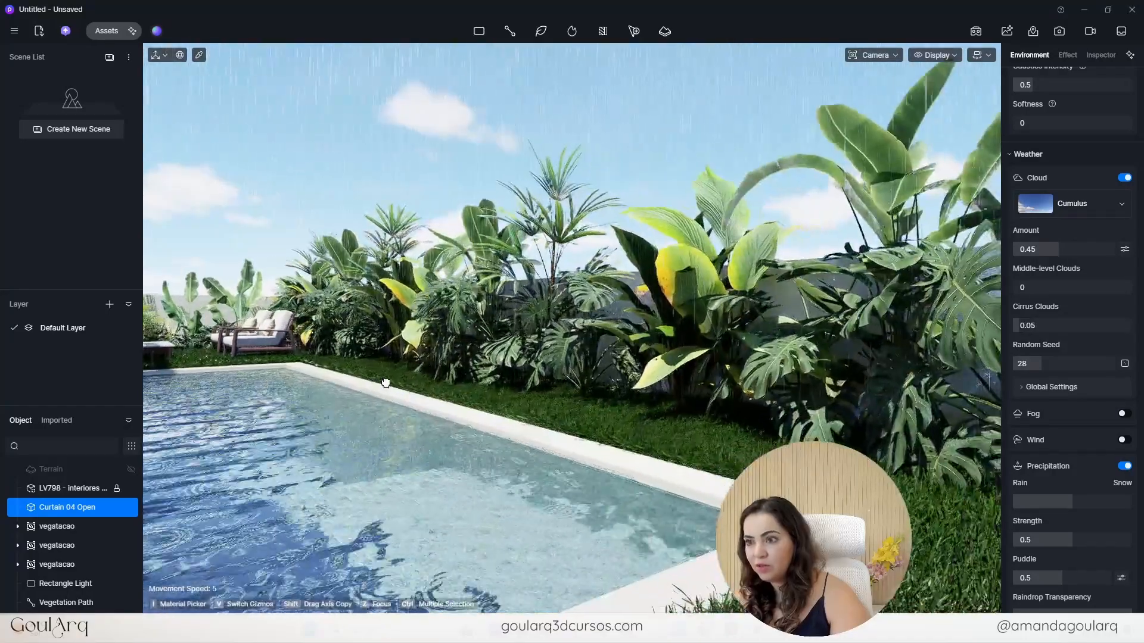
{"action": "middle_click_drag", "start_coordinate": [385, 383], "coordinate": [575, 379]}
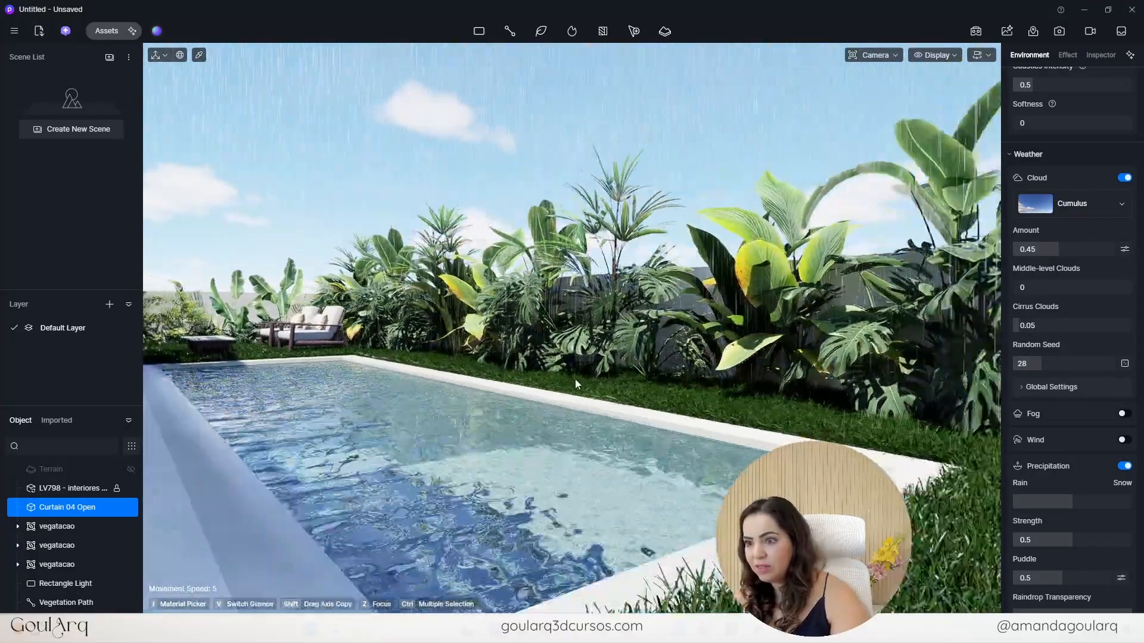
{"action": "scroll", "coordinate": [574, 379], "scroll_direction": "down", "scroll_amount": 5}
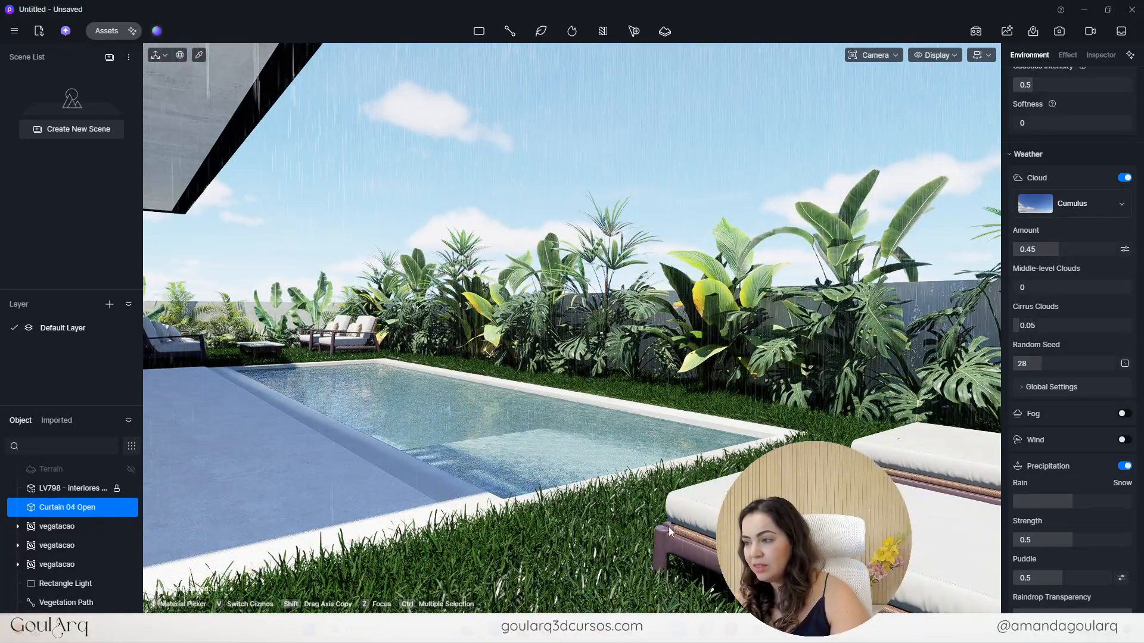
- Try the Water Mist option for the rain with a density of 0.4, and turn precipitation off
{"action": "scroll", "coordinate": [1092, 551], "scroll_direction": "down", "scroll_amount": 1}
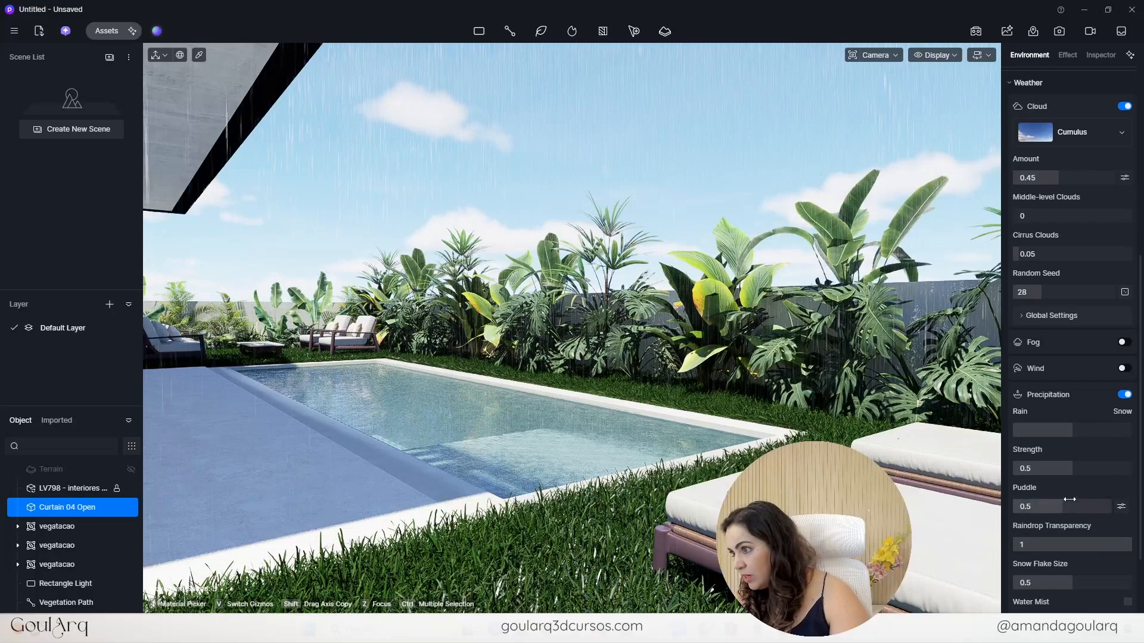
{"action": "scroll", "coordinate": [1071, 505], "scroll_direction": "down", "scroll_amount": 1}
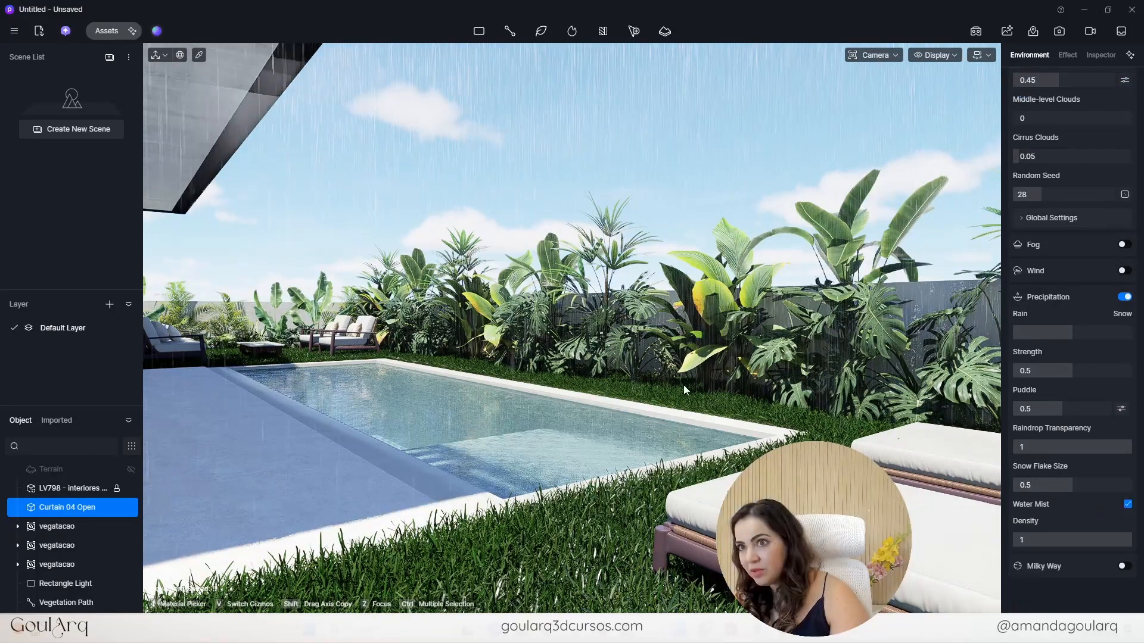
{"action": "scroll", "coordinate": [683, 385], "scroll_direction": "down", "scroll_amount": 3}
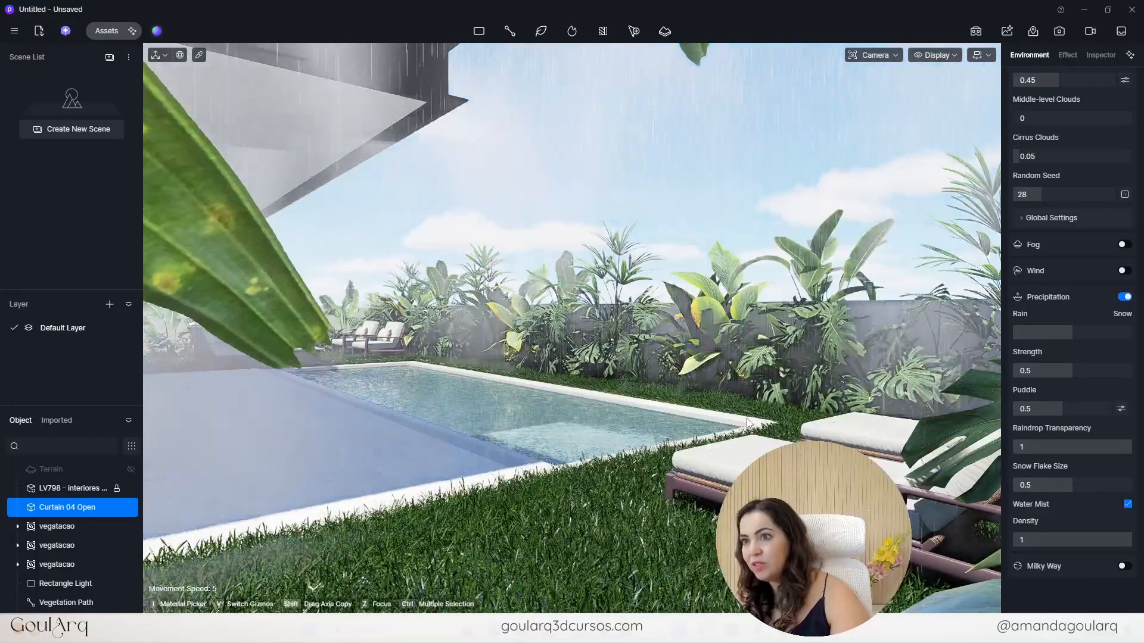
{"action": "left_click_drag", "start_coordinate": [1072, 539], "coordinate": [1047, 544]}
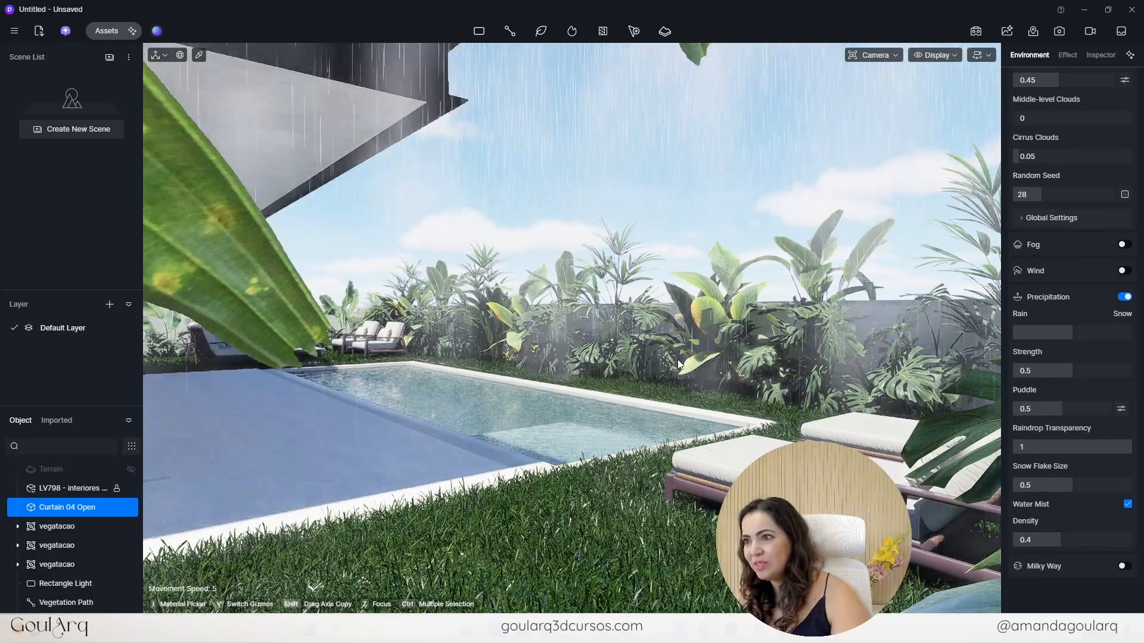
{"action": "scroll", "coordinate": [678, 360], "scroll_direction": "up", "scroll_amount": 3}
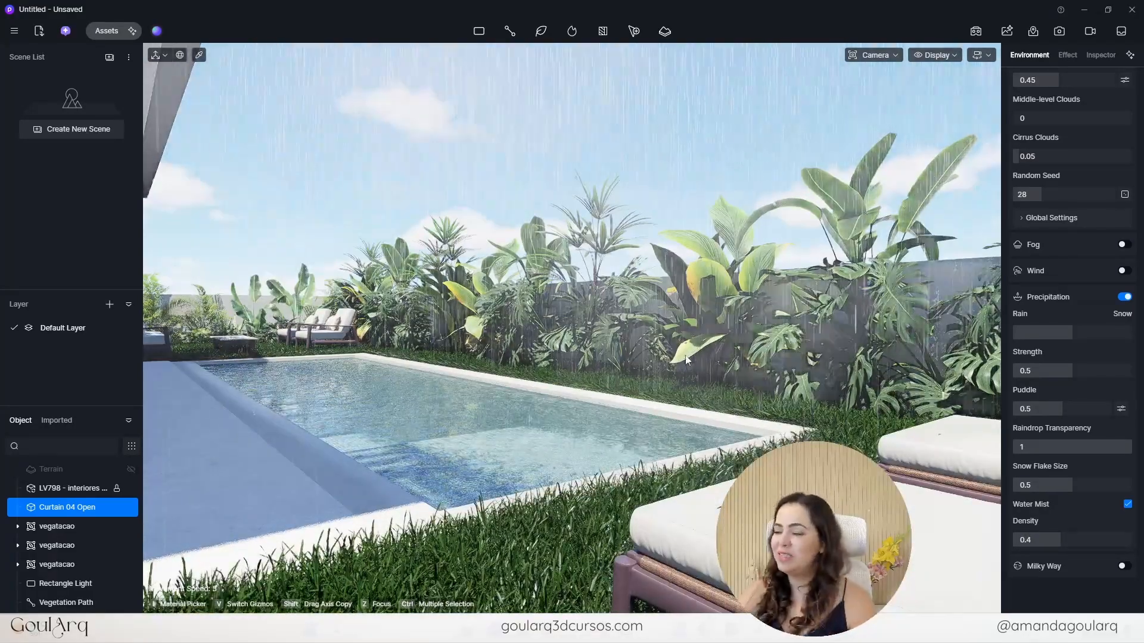
{"action": "left_click", "coordinate": [1125, 298]}
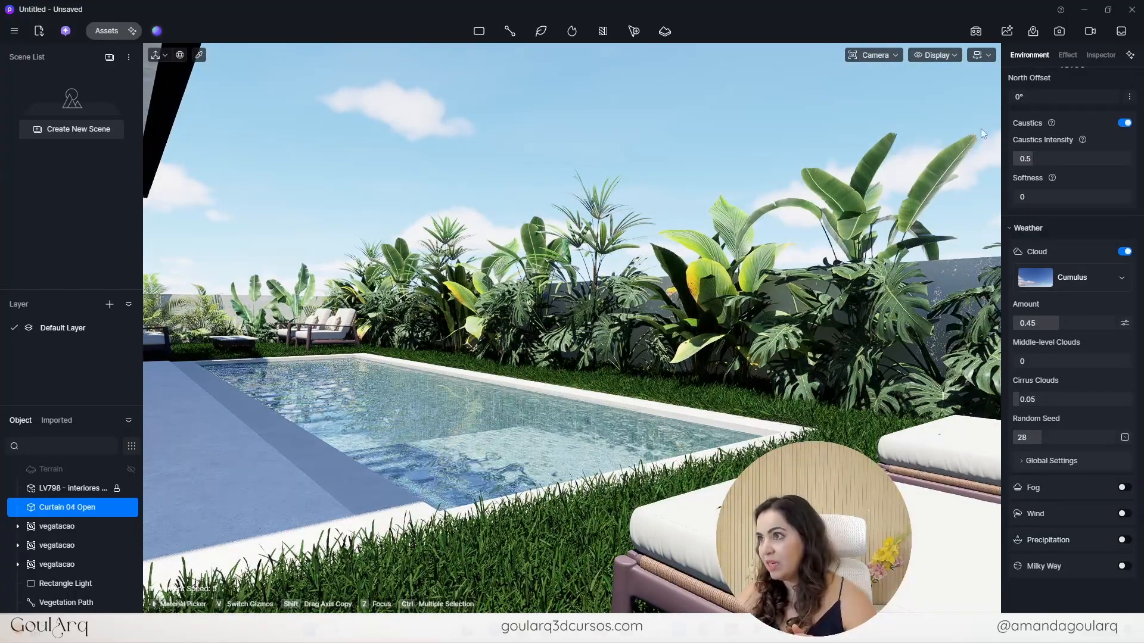
- Return the viewport to Still display mode and reselect the brown curtain in the living room
{"action": "left_click", "coordinate": [952, 58]}
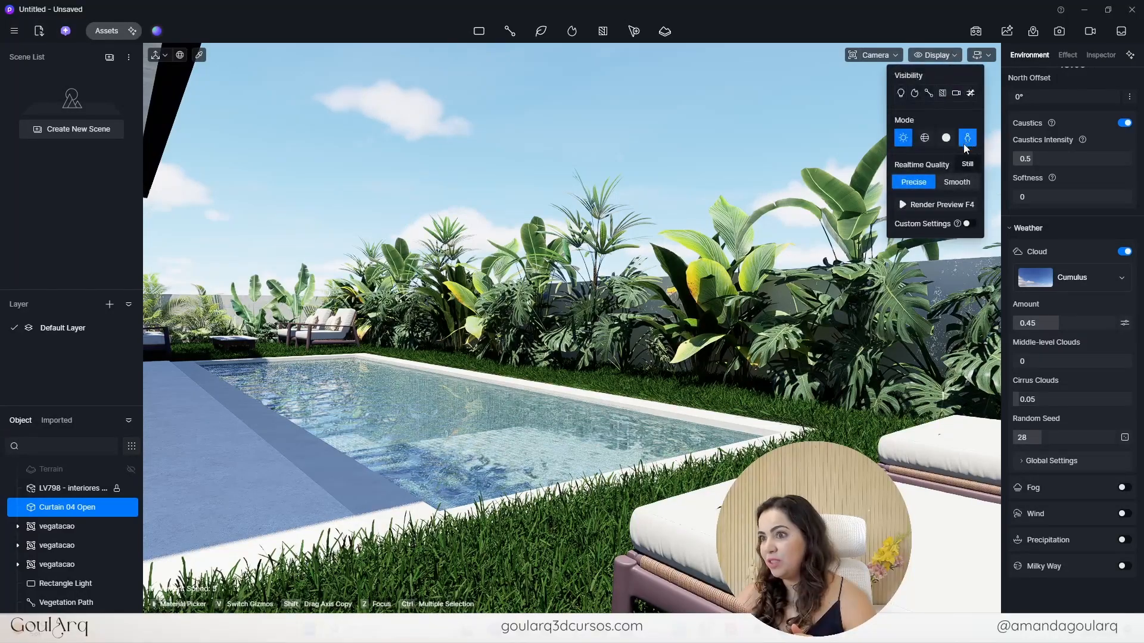
{"action": "right_click_drag", "start_coordinate": [396, 379], "coordinate": [407, 374]}
{"action": "key", "text": "z"}
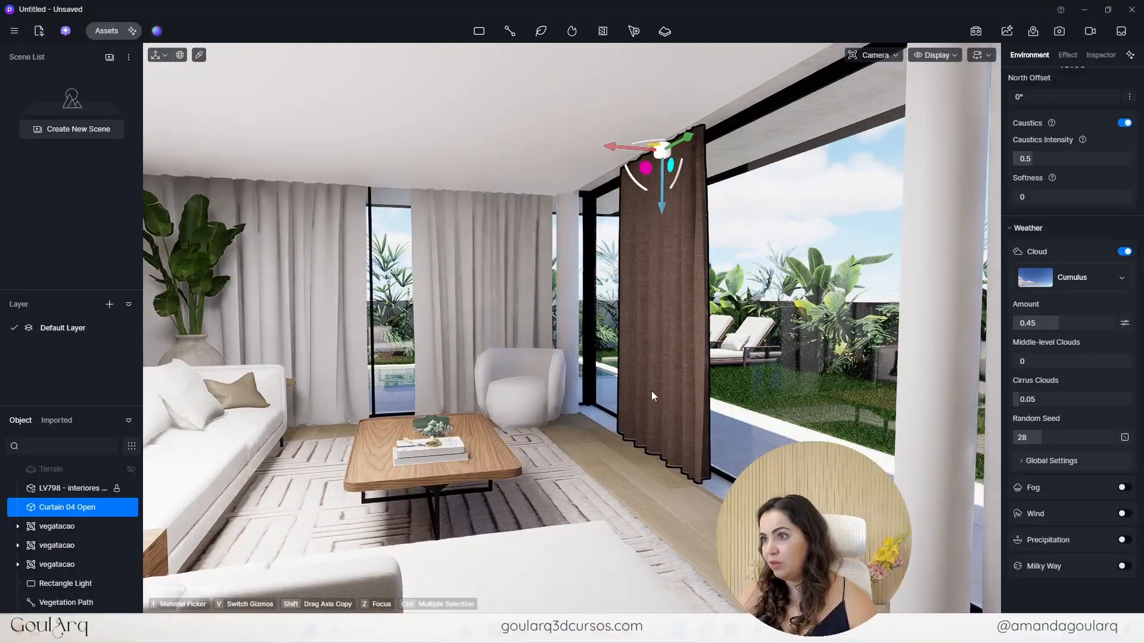
{"action": "left_click", "coordinate": [814, 426]}
{"action": "left_click", "coordinate": [665, 338]}
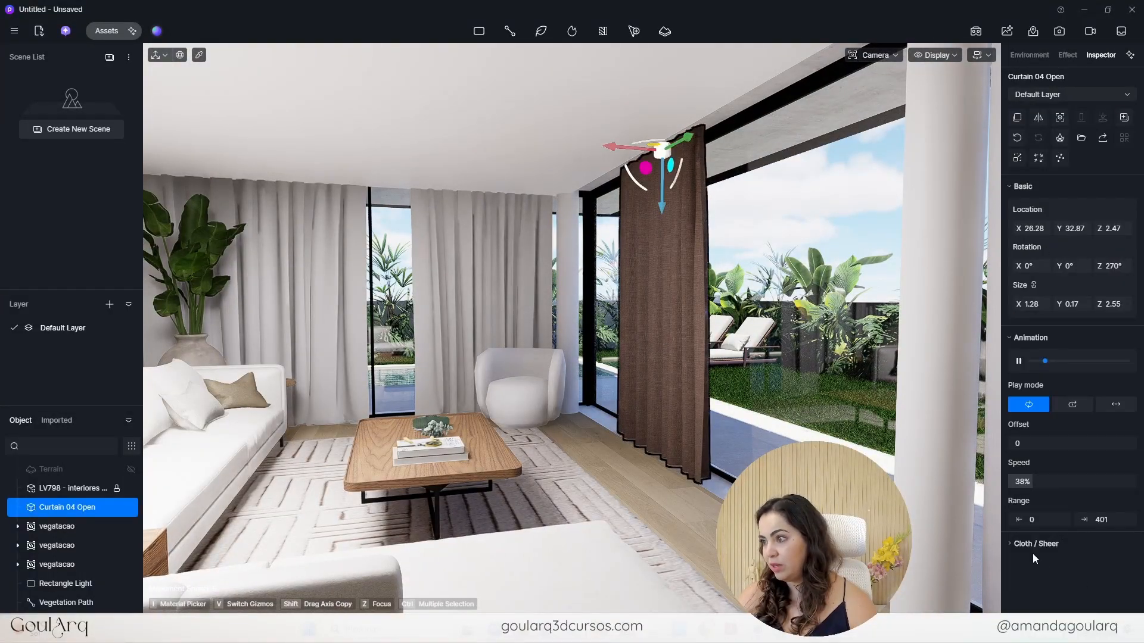
- Switch the brown curtain to the white cloth option and duplicate it along the glass wall to Y 31.08
{"action": "left_click", "coordinate": [1033, 546]}
{"action": "left_click", "coordinate": [1030, 572]}
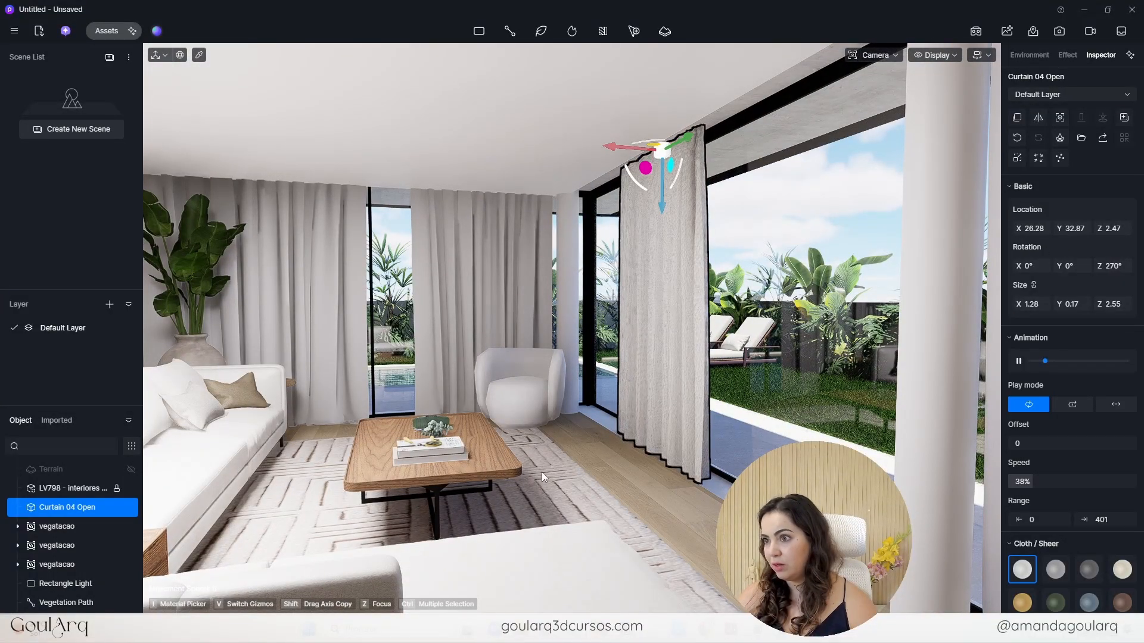
{"action": "right_click_drag", "start_coordinate": [476, 506], "coordinate": [539, 478]}
{"action": "middle_click_drag", "start_coordinate": [572, 463], "coordinate": [700, 442]}
{"action": "left_click_drag", "start_coordinate": [718, 171], "coordinate": [873, 125]}
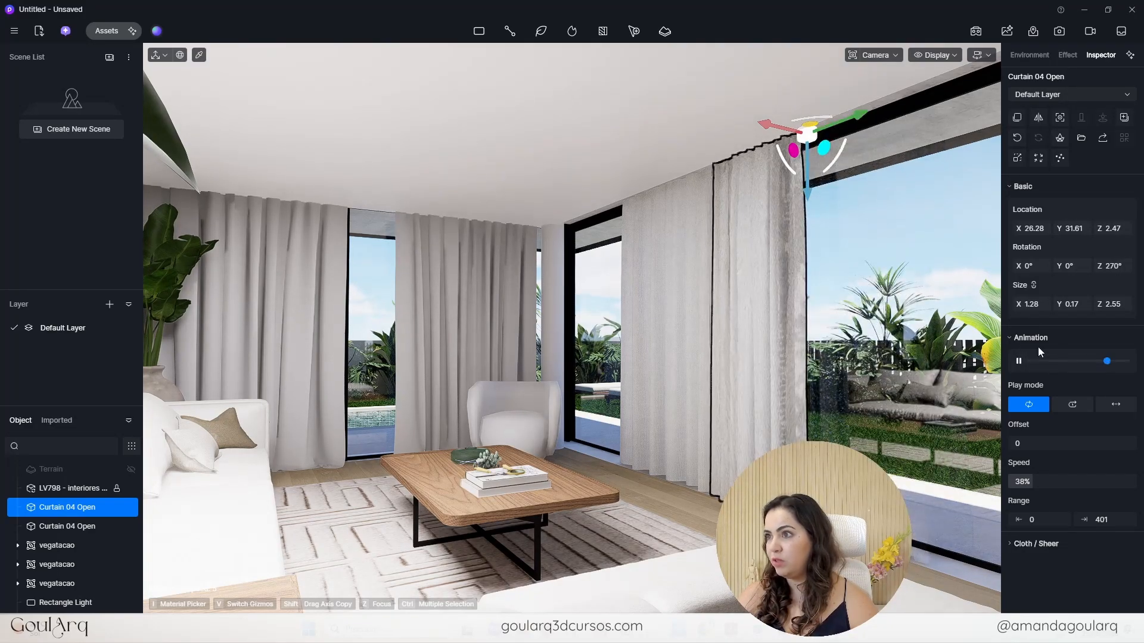
{"action": "left_click_drag", "start_coordinate": [856, 114], "coordinate": [936, 84]}
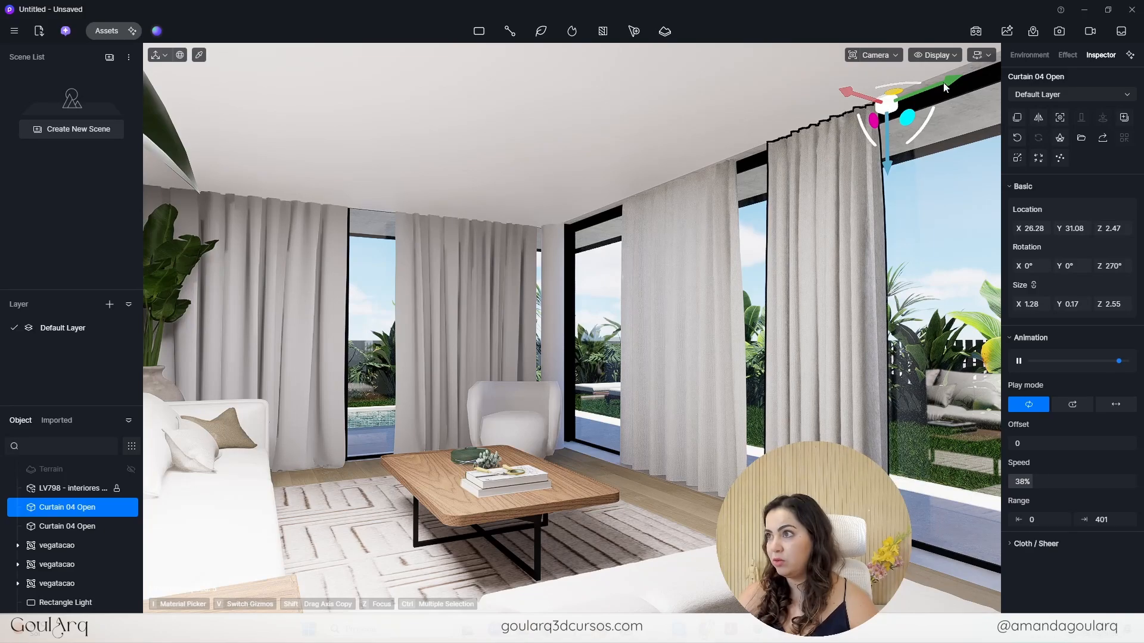
- Mirror the duplicated curtain and shift it along the glass wall to Y 31.26, next to the column
{"action": "left_click", "coordinate": [1042, 116]}
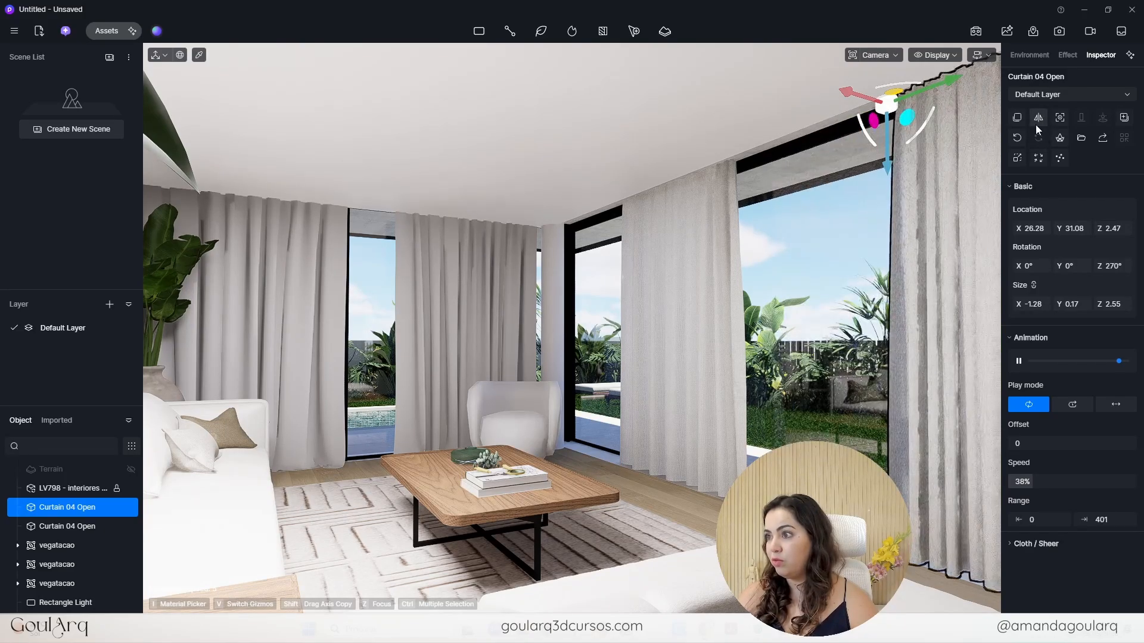
{"action": "right_click_drag", "start_coordinate": [656, 403], "coordinate": [834, 403]}
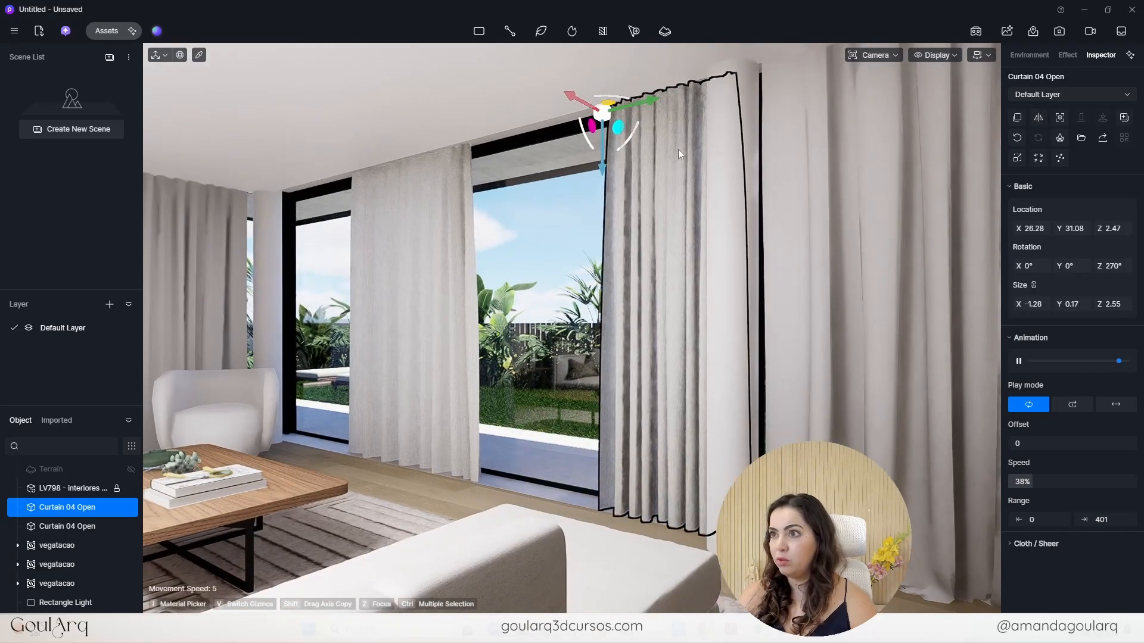
{"action": "left_click_drag", "start_coordinate": [630, 106], "coordinate": [608, 110]}
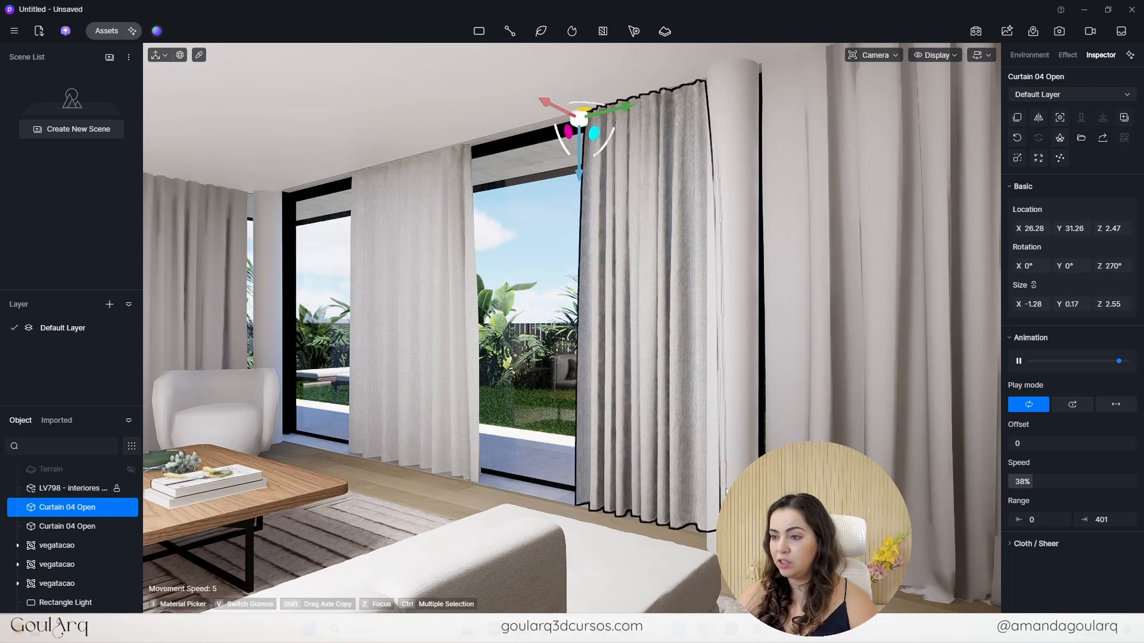
- Move the original white curtain to the far end of the glass door, at Y 34.1
{"action": "left_click", "coordinate": [409, 255]}
{"action": "left_click", "coordinate": [460, 160]}
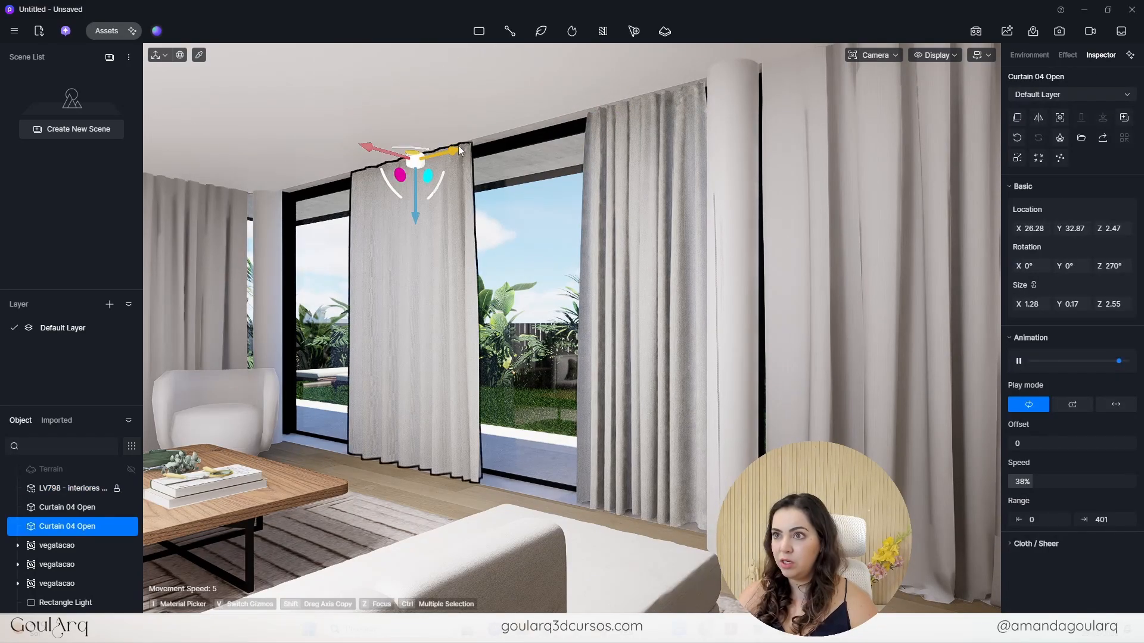
{"action": "left_click_drag", "start_coordinate": [397, 163], "coordinate": [310, 194]}
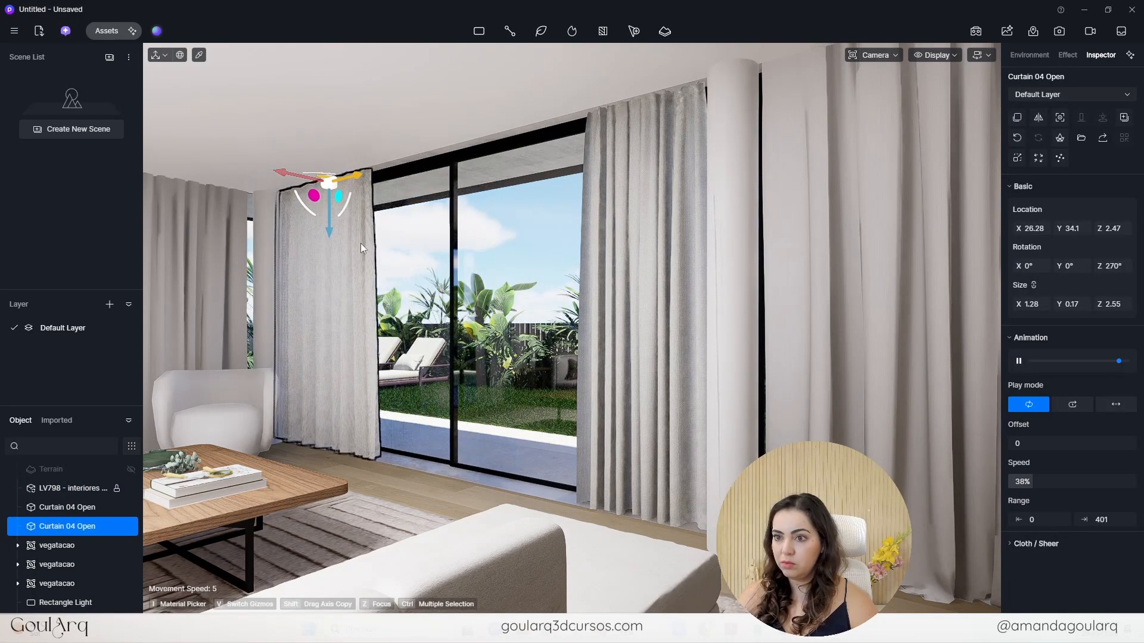
- Apply the favourite library material Solid Cotton and Linen to the curtains behind the sofa and armchair
{"action": "left_click", "coordinate": [499, 464]}
{"action": "right_click_drag", "start_coordinate": [499, 465], "coordinate": [834, 294]}
{"action": "middle_click_drag", "start_coordinate": [779, 288], "coordinate": [695, 290]}
{"action": "left_click", "coordinate": [632, 289]}
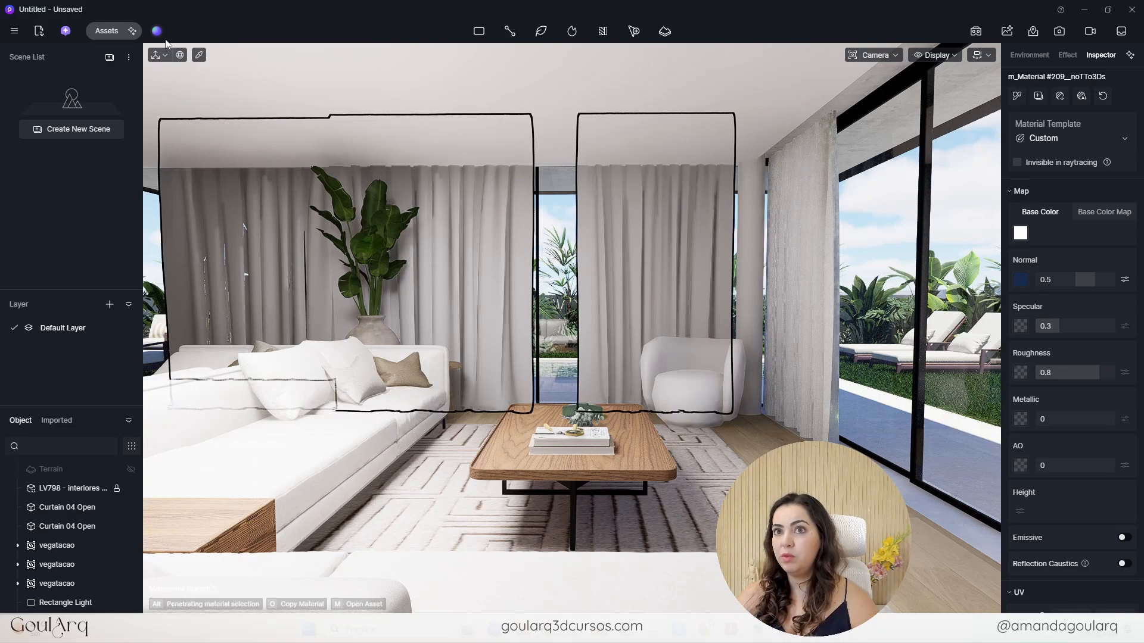
{"action": "key", "text": "m"}
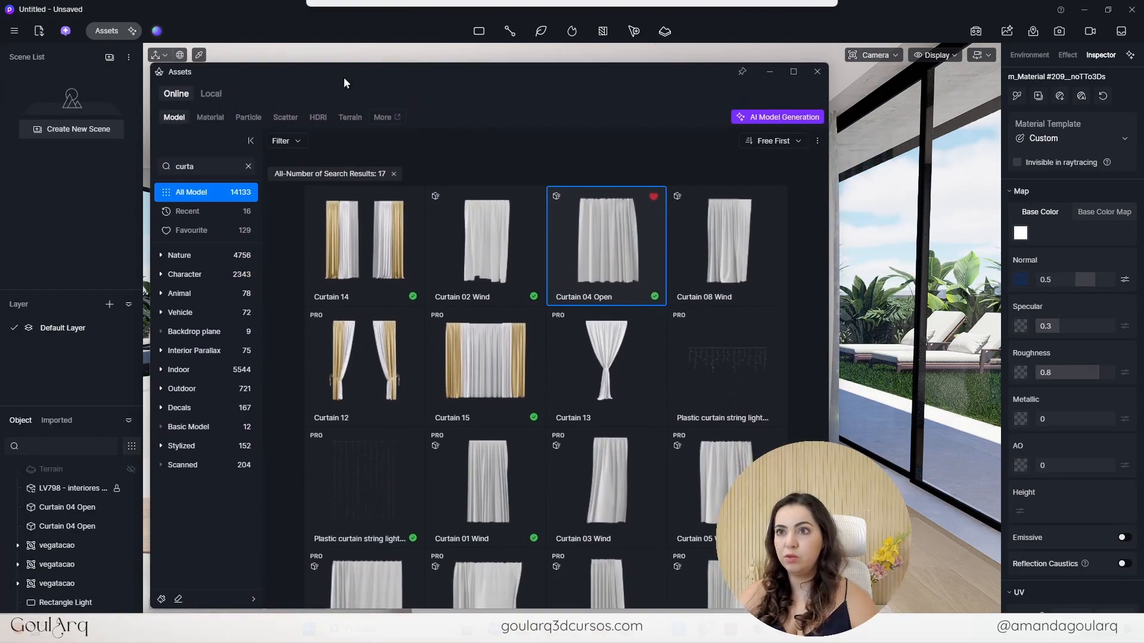
{"action": "left_click", "coordinate": [215, 116]}
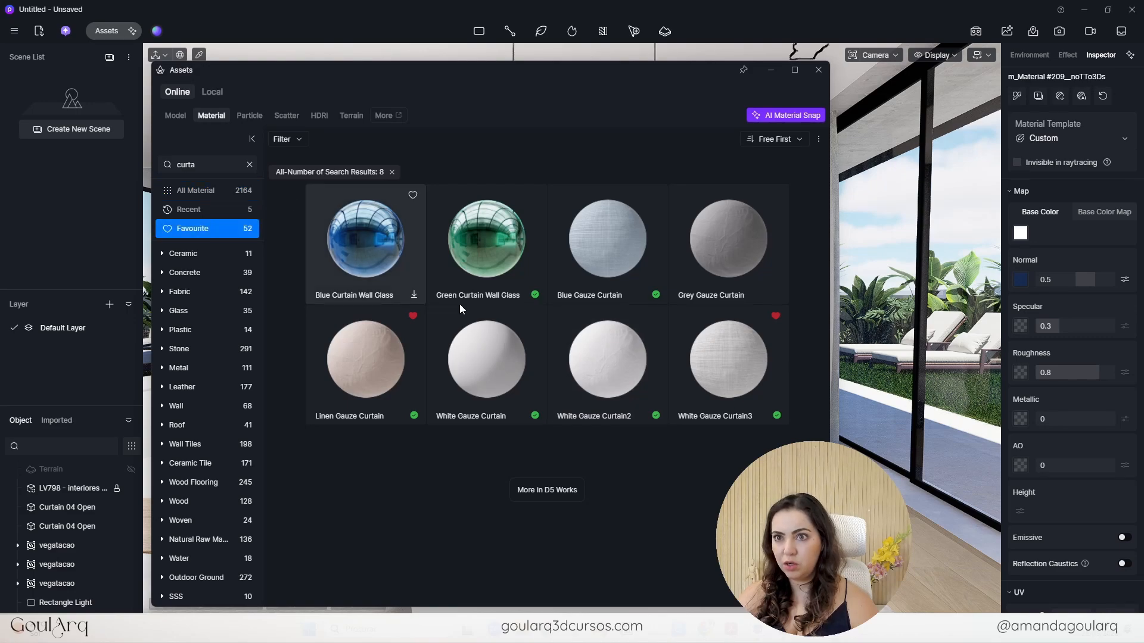
{"action": "left_click", "coordinate": [249, 167]}
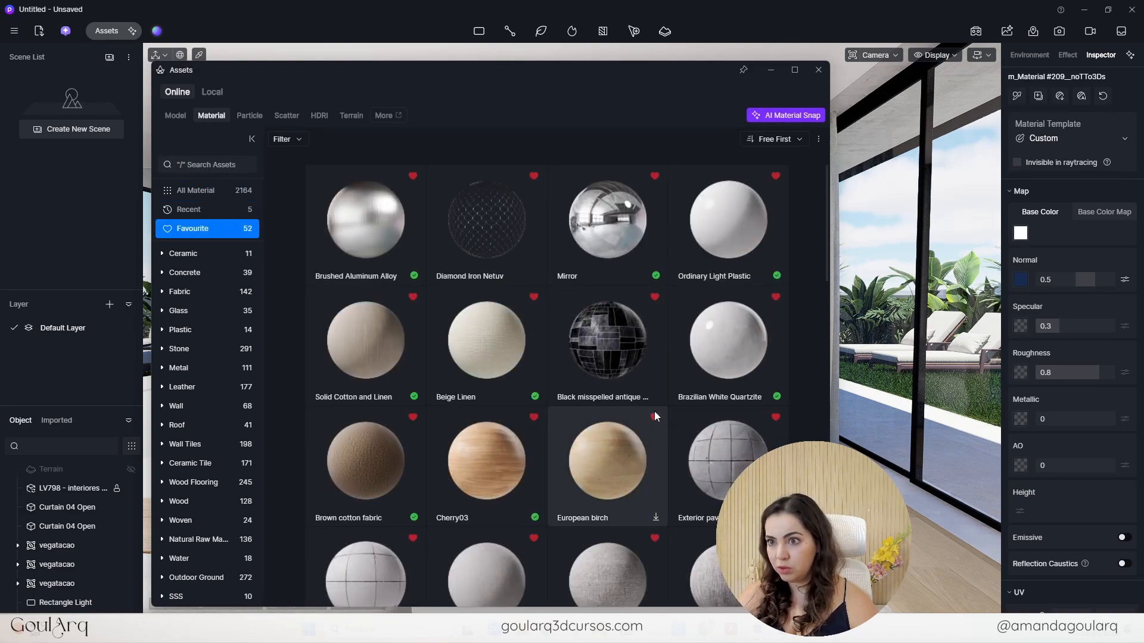
{"action": "left_click_drag", "start_coordinate": [521, 77], "coordinate": [388, 96]}
{"action": "left_click", "coordinate": [340, 373]}
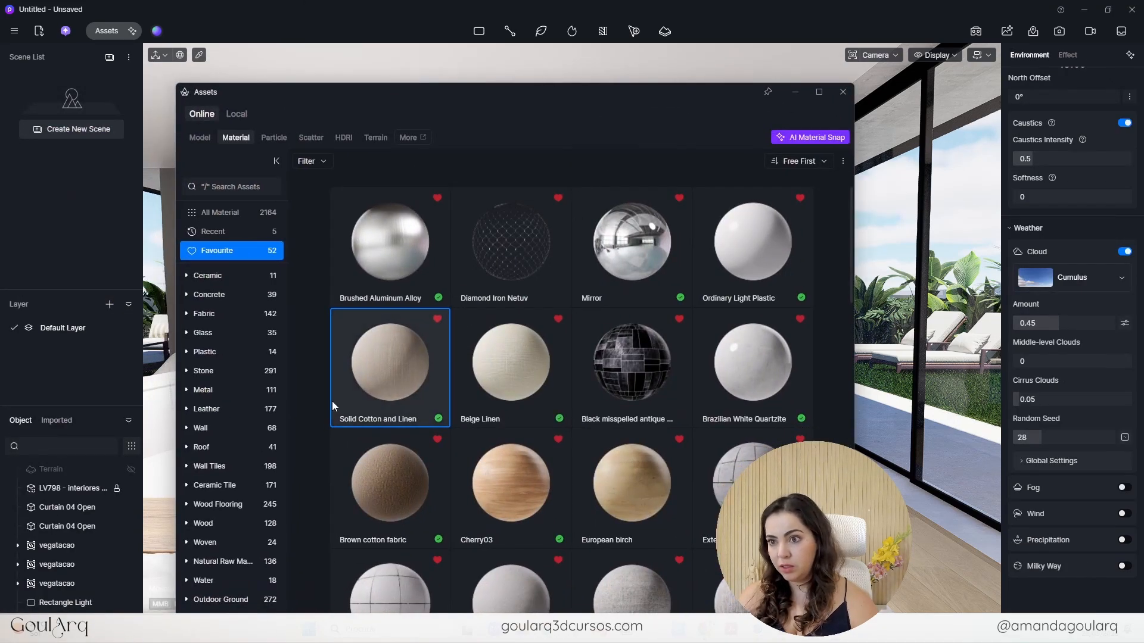
{"action": "left_click_drag", "start_coordinate": [561, 109], "coordinate": [0, 126]}
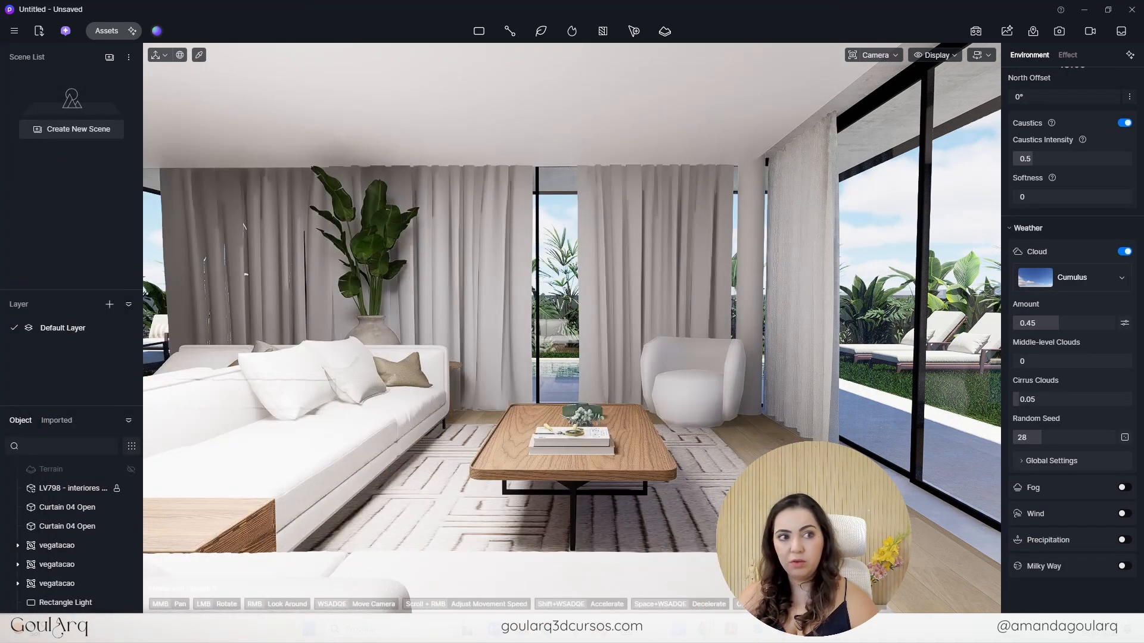
{"action": "left_click", "coordinate": [479, 276]}
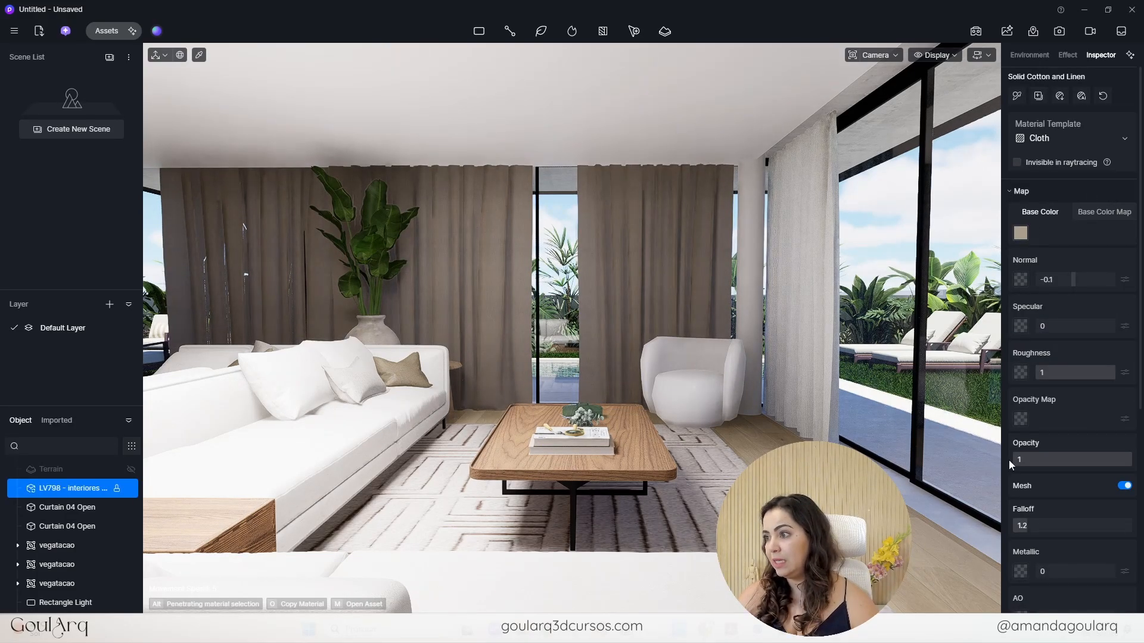
- Lighten the back curtains' base color to an off-white with H 34, S 3 and V 92
{"action": "left_click", "coordinate": [1020, 233]}
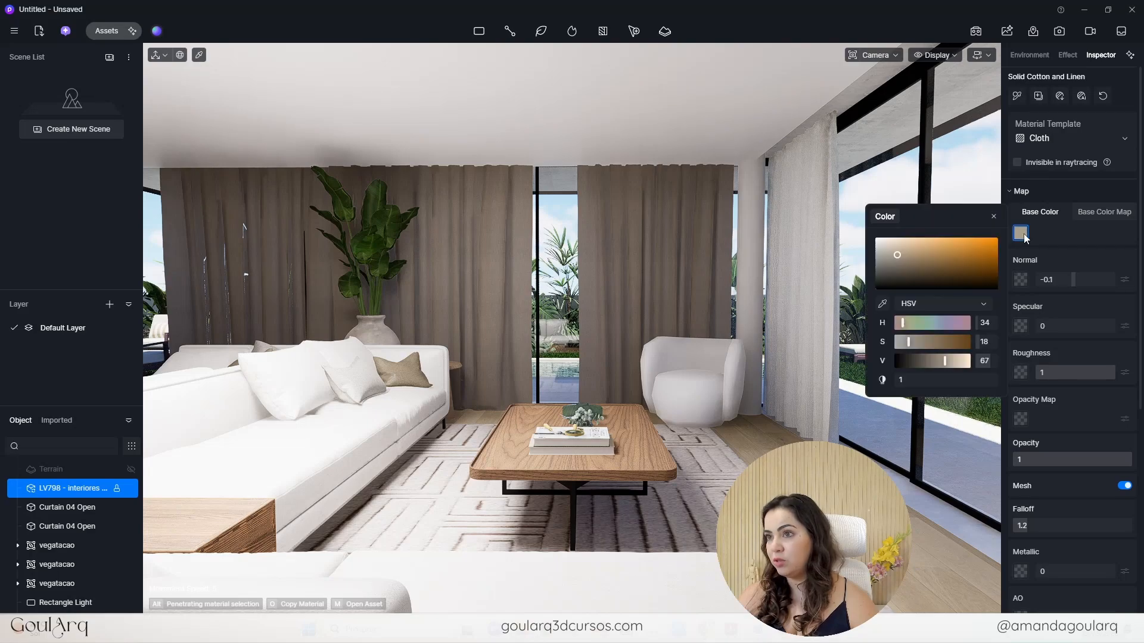
{"action": "left_click_drag", "start_coordinate": [894, 254], "coordinate": [880, 248]}
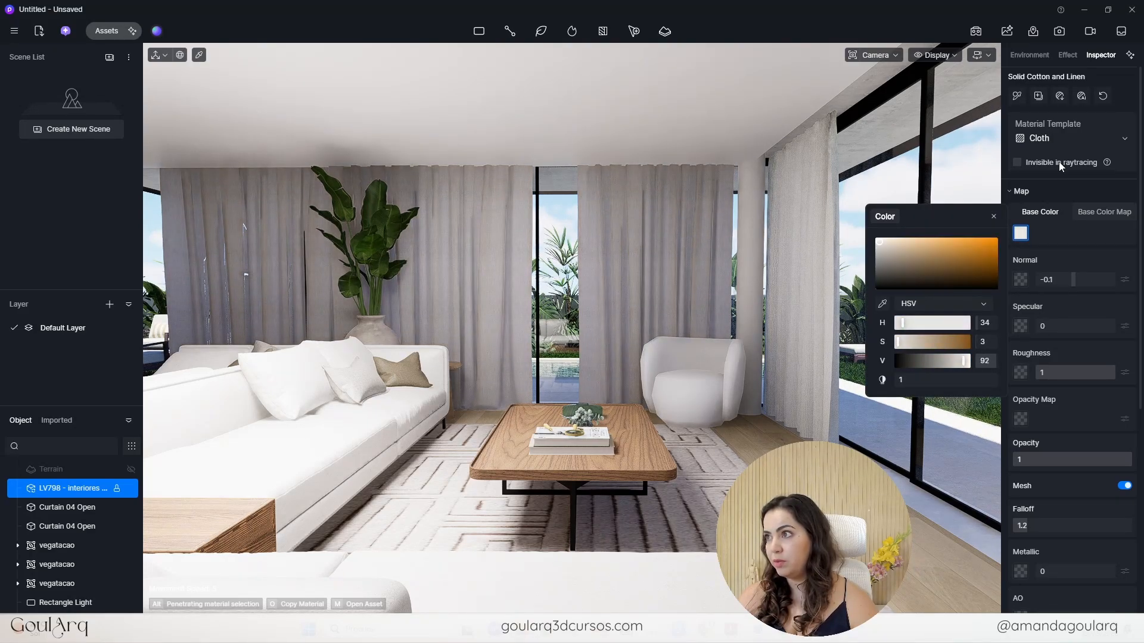
{"action": "left_click", "coordinate": [1076, 136]}
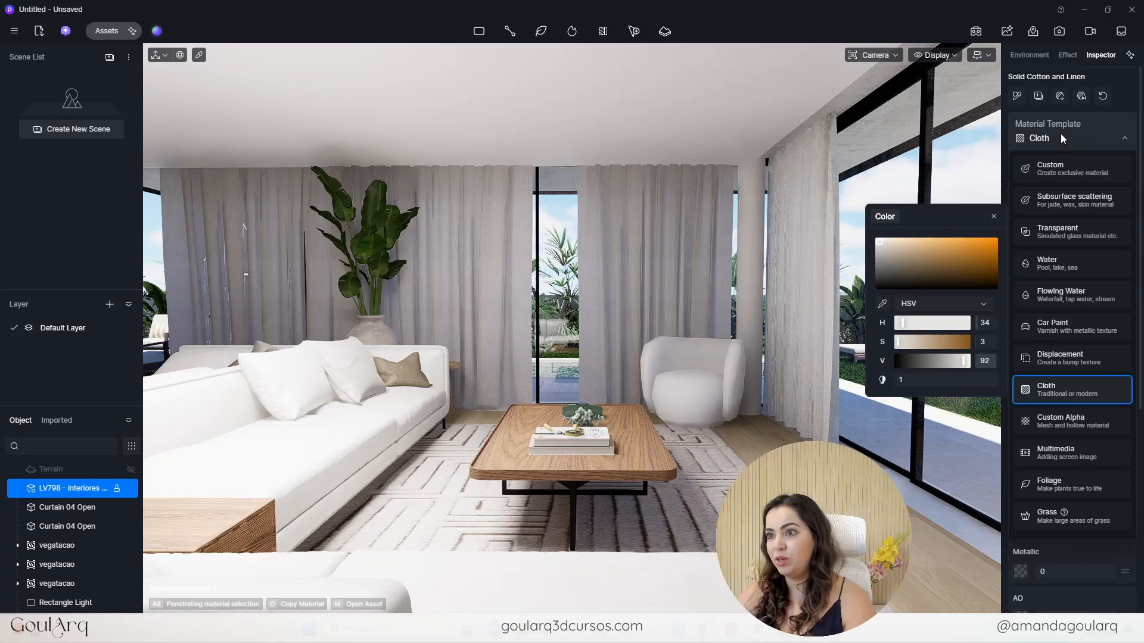
- Set the Geo Sky sun to 16:55 and the North Offset to 178.1° so sunlight reaches the back curtains
{"action": "left_click", "coordinate": [1045, 56]}
{"action": "left_click", "coordinate": [1043, 55]}
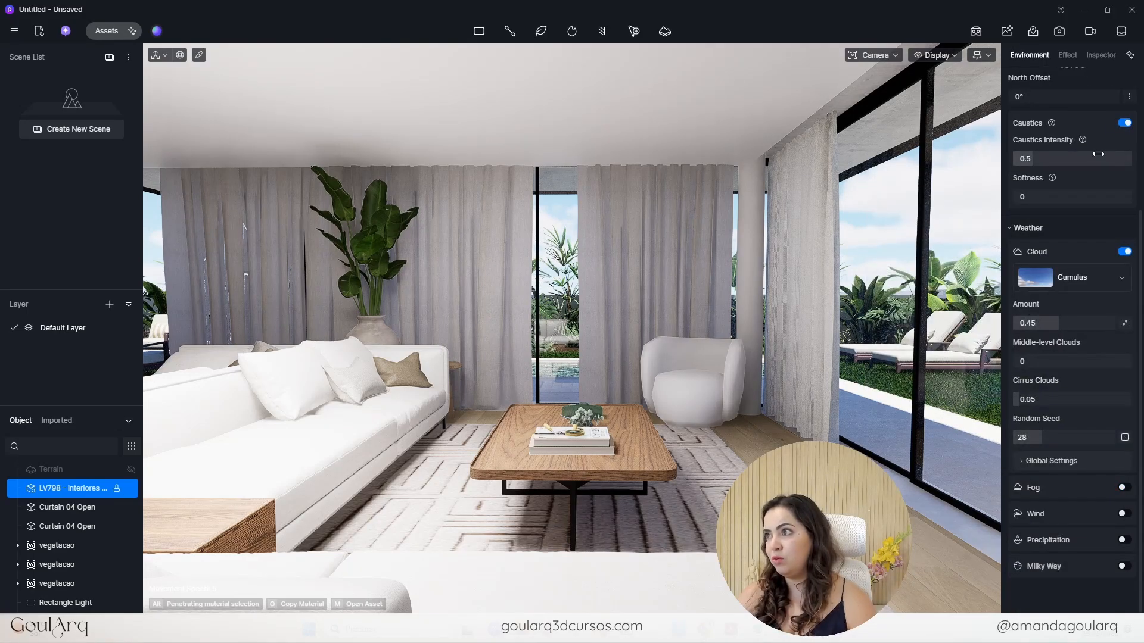
{"action": "scroll", "coordinate": [1099, 226], "scroll_direction": "up", "scroll_amount": 3}
{"action": "left_click_drag", "start_coordinate": [1087, 129], "coordinate": [1126, 167]}
{"action": "left_click_drag", "start_coordinate": [1020, 292], "coordinate": [1074, 297]}
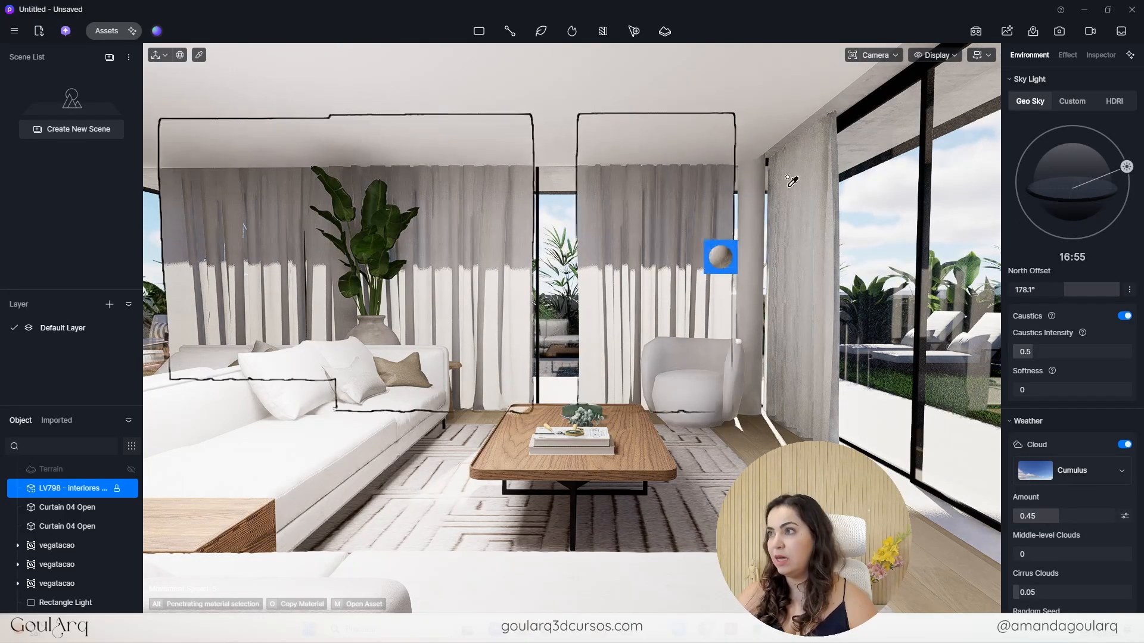
- Change the back curtains' Solid Cotton and Linen material from the Cloth template to Foliage
{"action": "key", "text": "Escape"}
{"action": "left_click", "coordinate": [629, 252]}
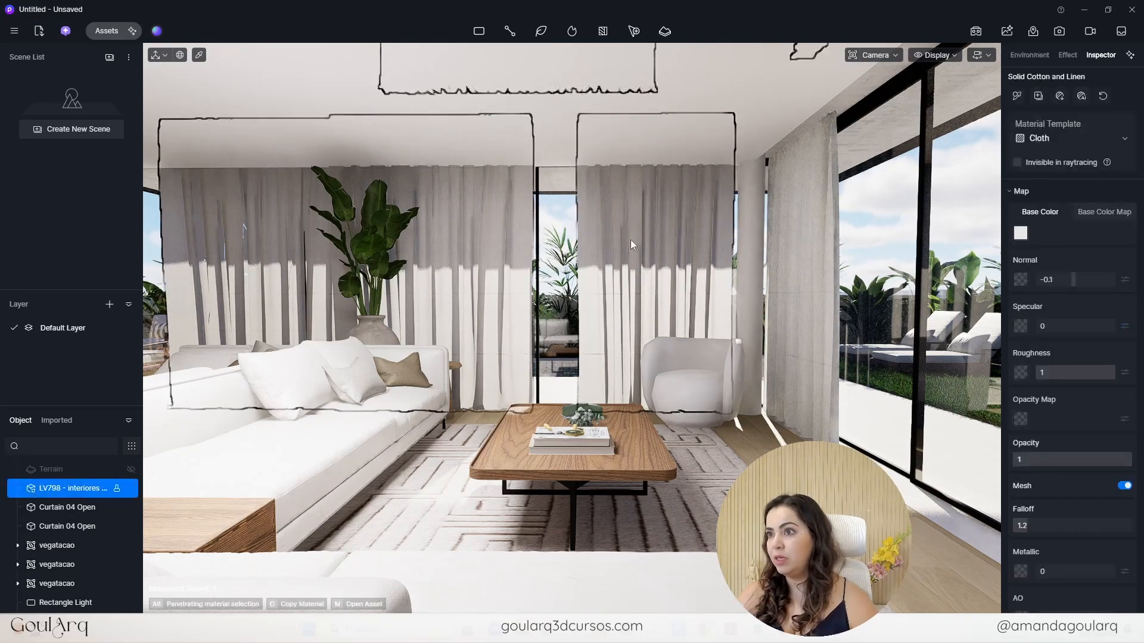
{"action": "left_click", "coordinate": [1062, 143]}
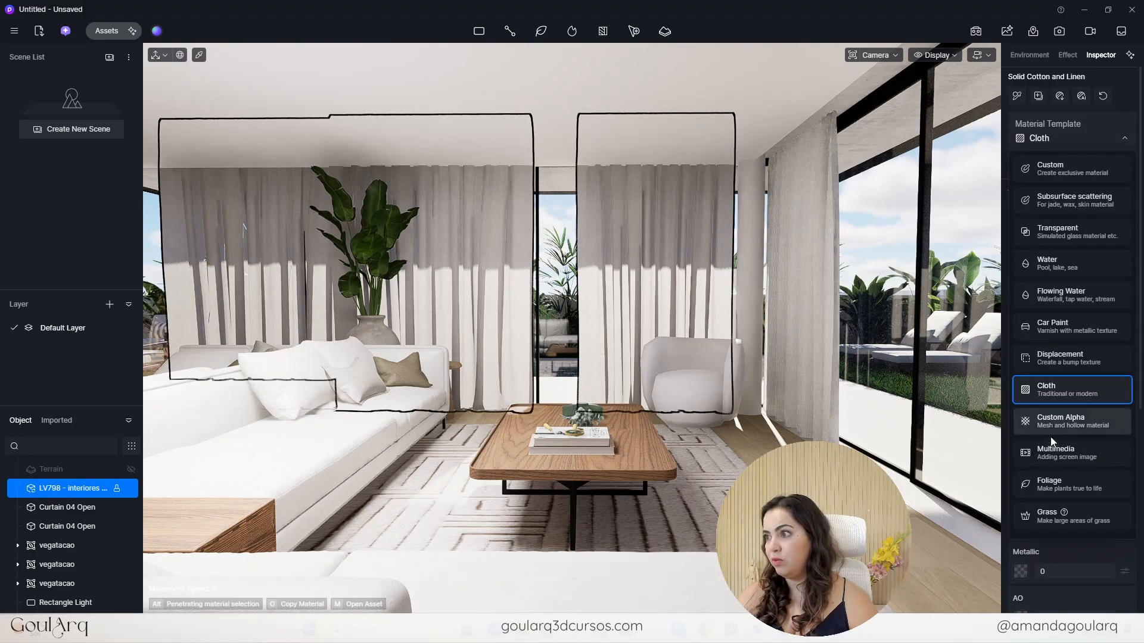
{"action": "left_click", "coordinate": [1051, 480]}
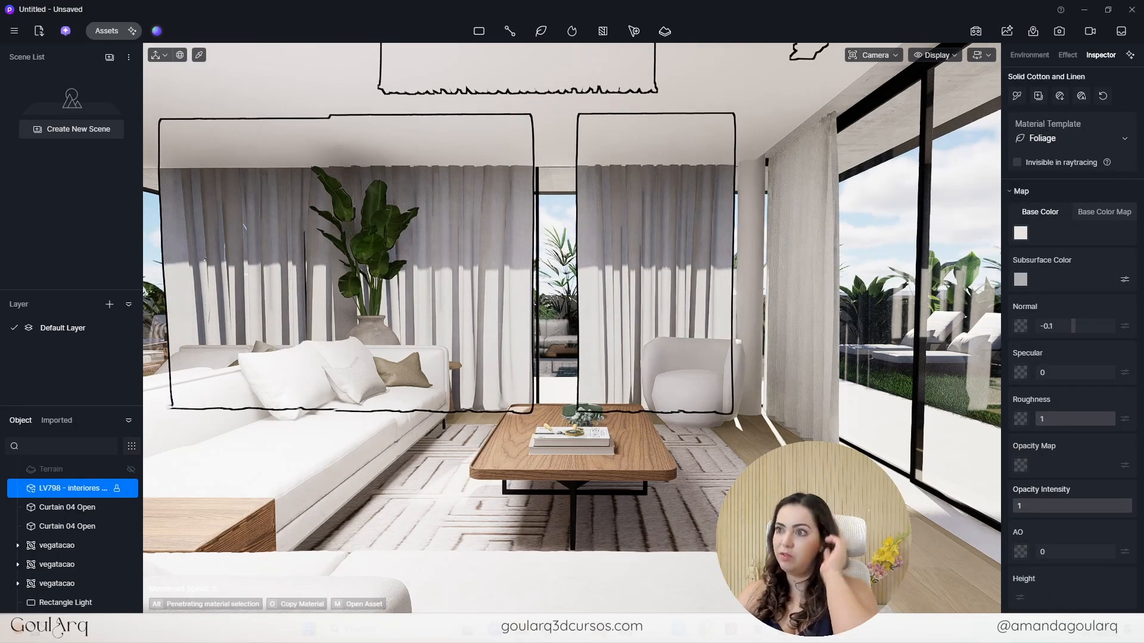
- Hide the rectangle light below the living room ceiling
{"action": "scroll", "coordinate": [802, 512], "scroll_direction": "down", "scroll_amount": 3}
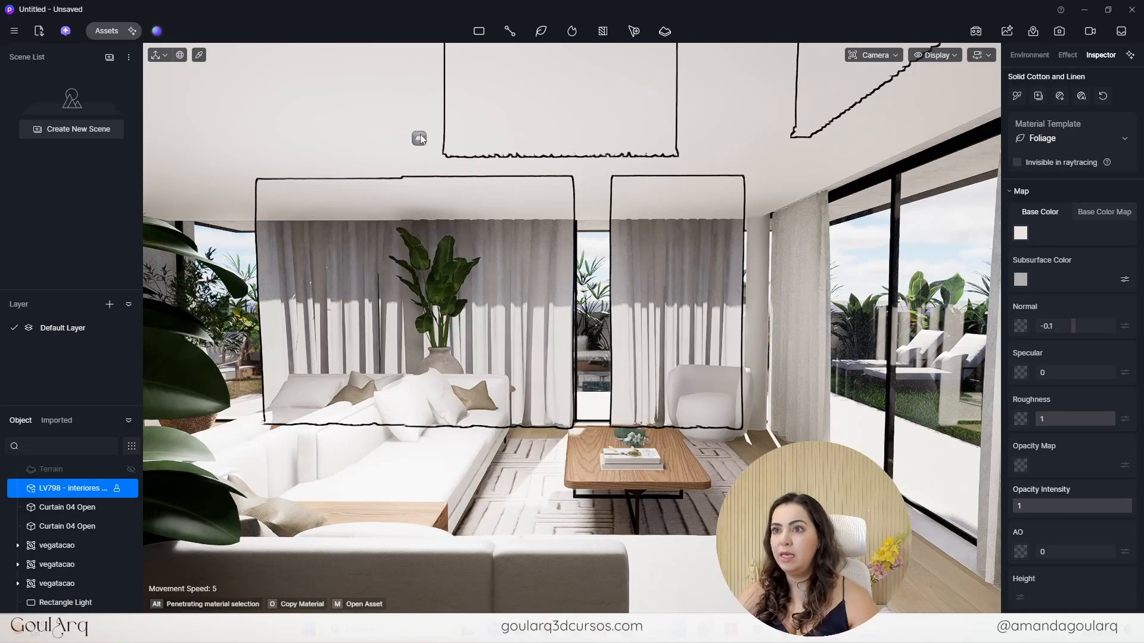
{"action": "left_click", "coordinate": [420, 138]}
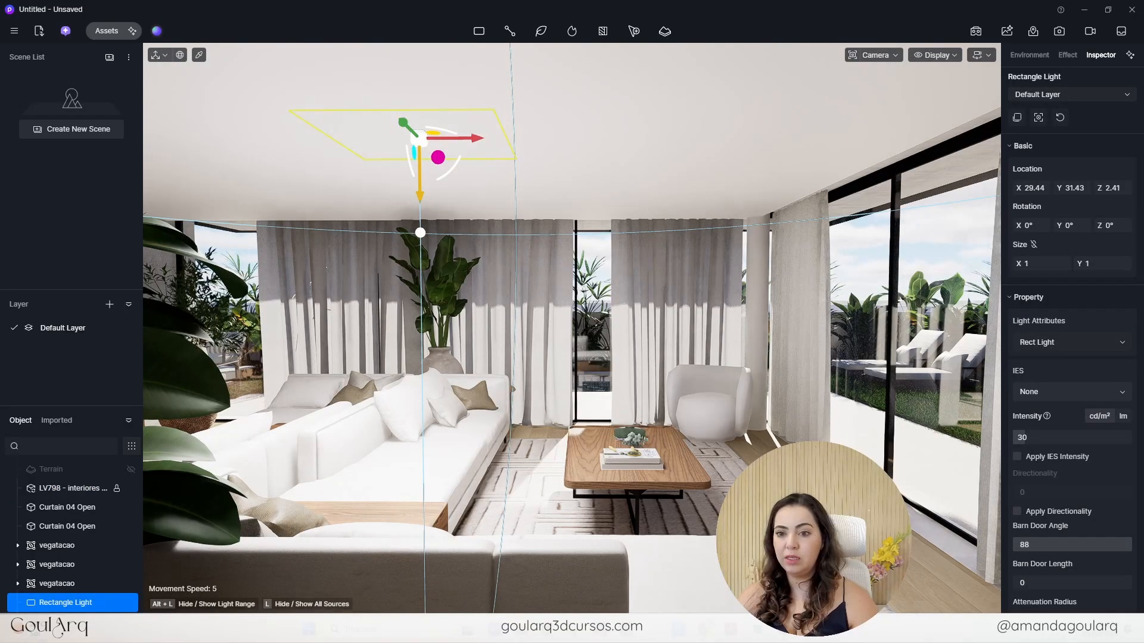
{"action": "left_click", "coordinate": [130, 603]}
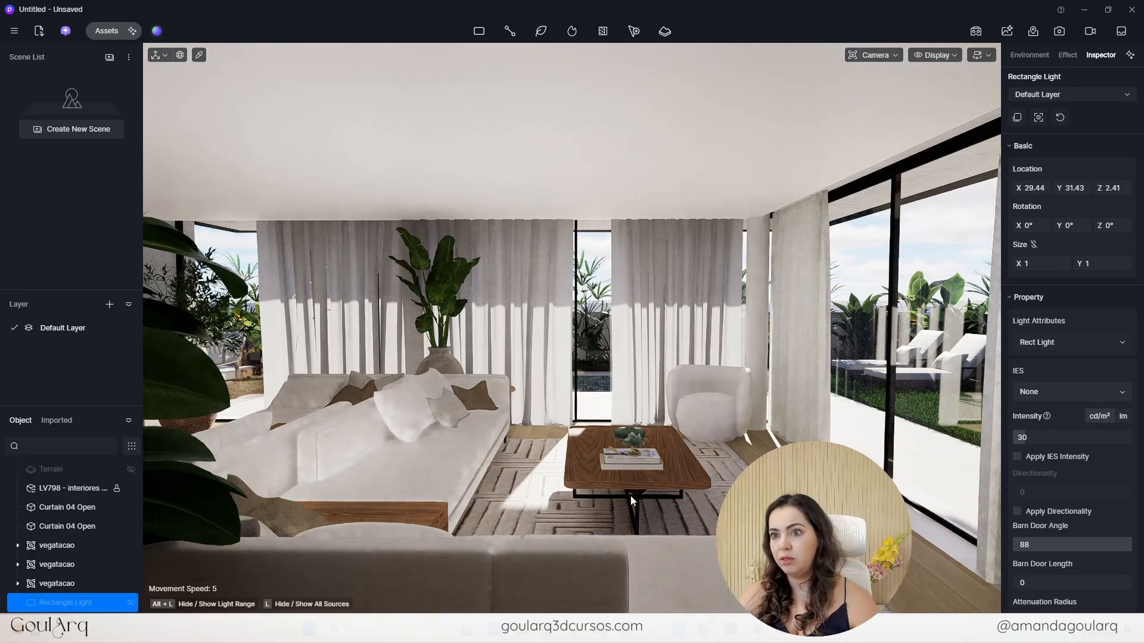
- Reframe the living room closer to the sofa and coffee table and rotate the sun with the North Offset
{"action": "right_click_drag", "start_coordinate": [630, 496], "coordinate": [683, 476]}
{"action": "middle_click_drag", "start_coordinate": [640, 416], "coordinate": [567, 295]}
{"action": "scroll", "coordinate": [567, 283], "scroll_direction": "up", "scroll_amount": 3}
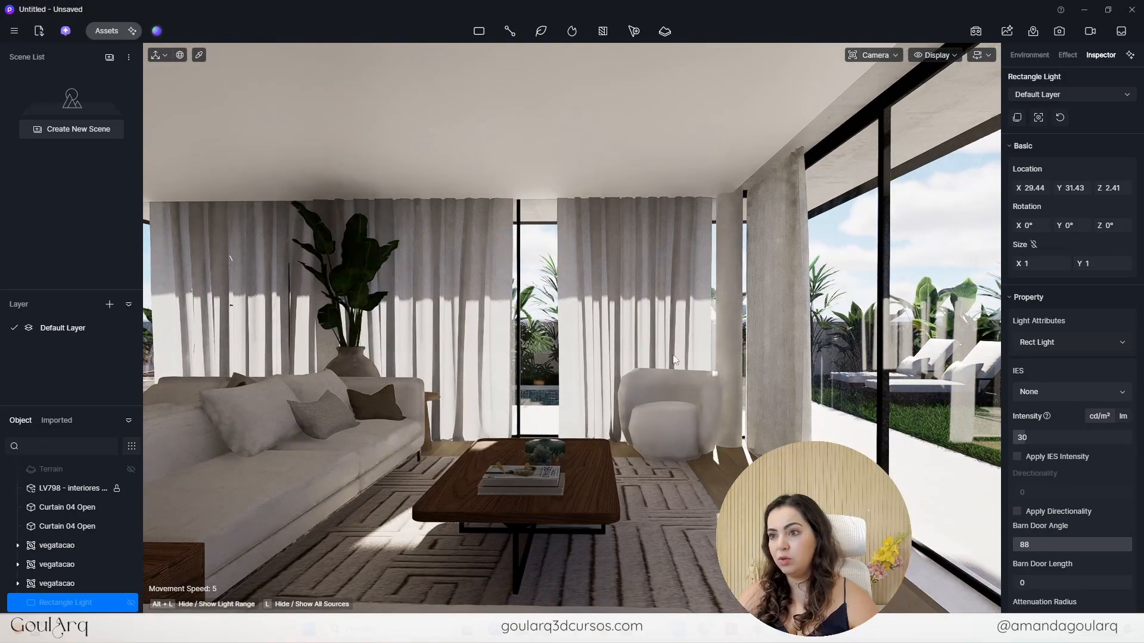
{"action": "left_click", "coordinate": [1040, 56]}
{"action": "left_click_drag", "start_coordinate": [1054, 293], "coordinate": [972, 288]}
- Lower the back curtains' Opacity Intensity to 0.34 and return to the environment settings
{"action": "scroll", "coordinate": [682, 430], "scroll_direction": "down", "scroll_amount": 3}
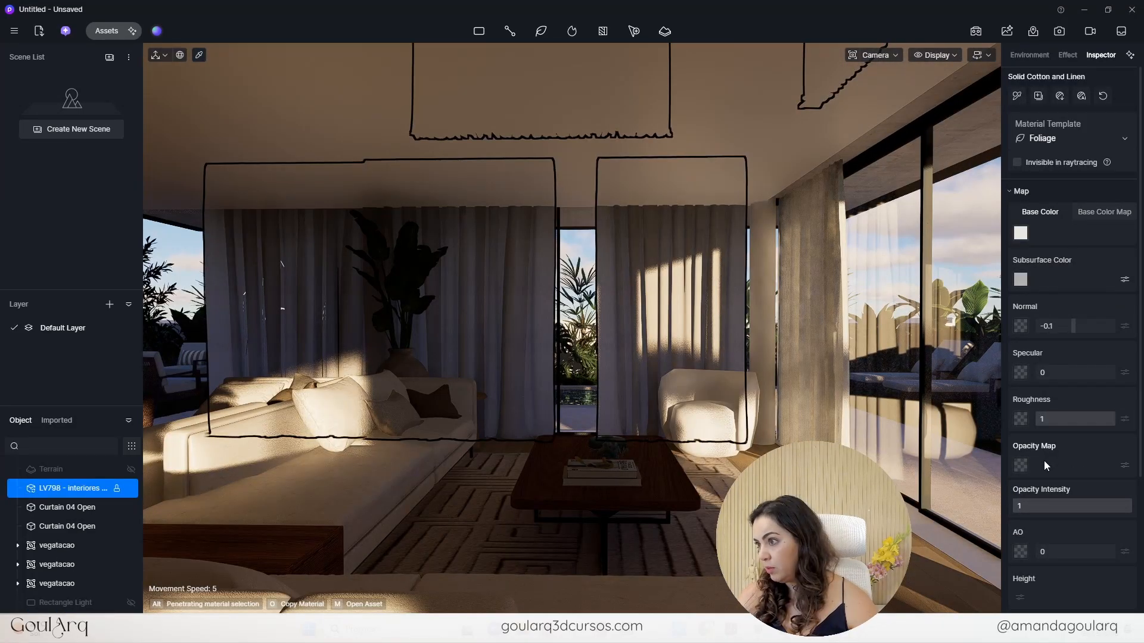
{"action": "left_click_drag", "start_coordinate": [1123, 507], "coordinate": [1069, 520]}
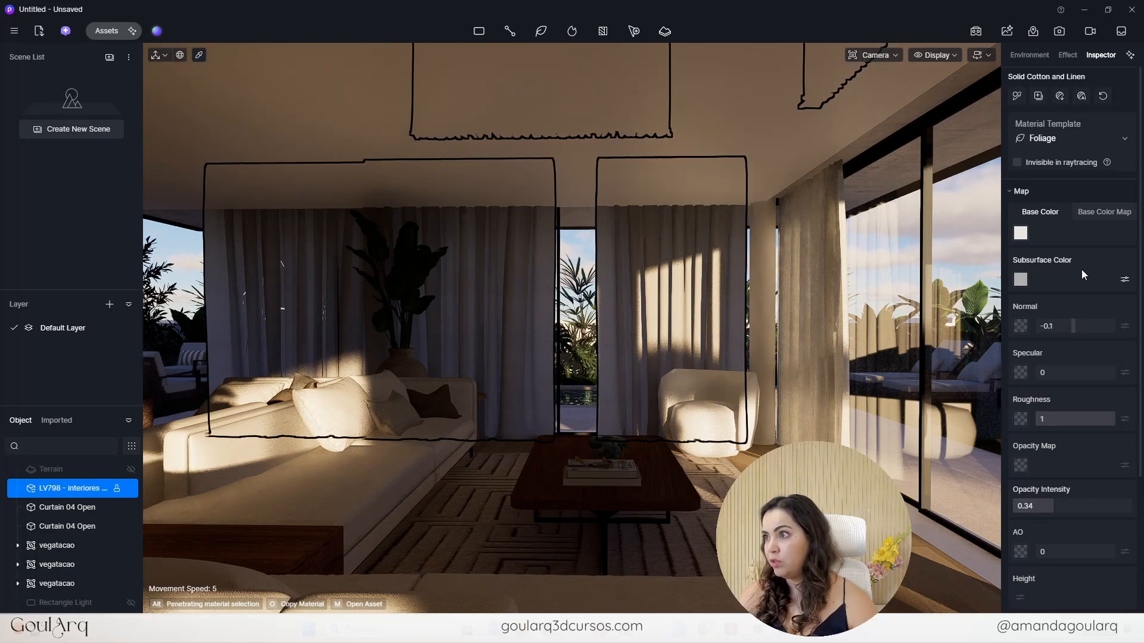
{"action": "left_click", "coordinate": [1034, 55]}
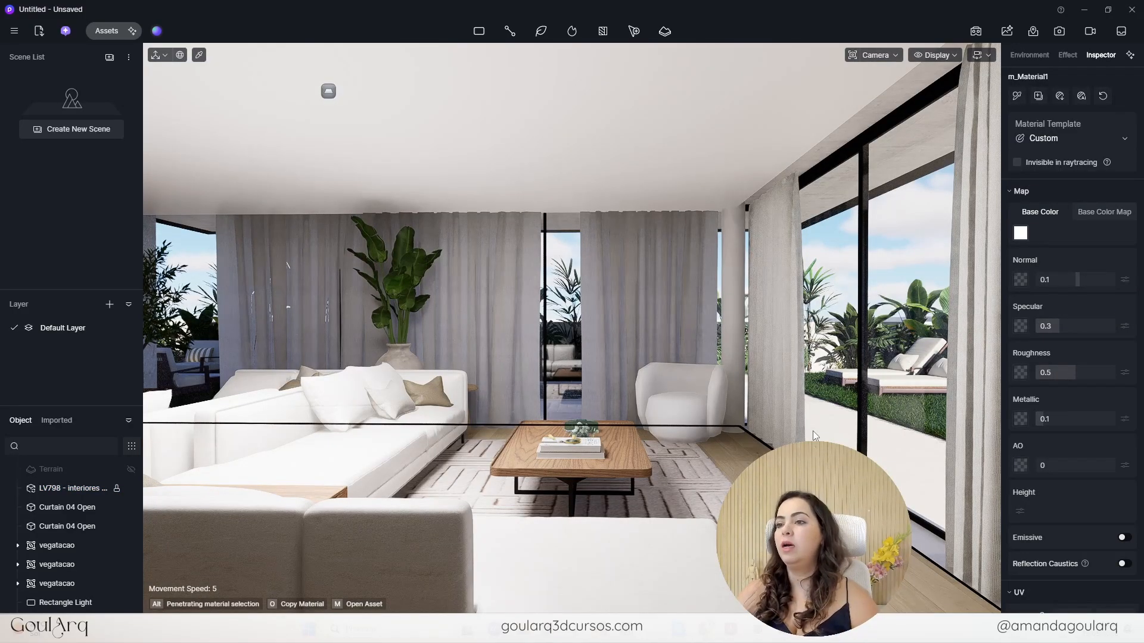
- Set the camera's exposure compensation to 0
{"action": "left_click", "coordinate": [896, 54]}
{"action": "type", "text": "0"}
{"action": "key", "text": "Return"}
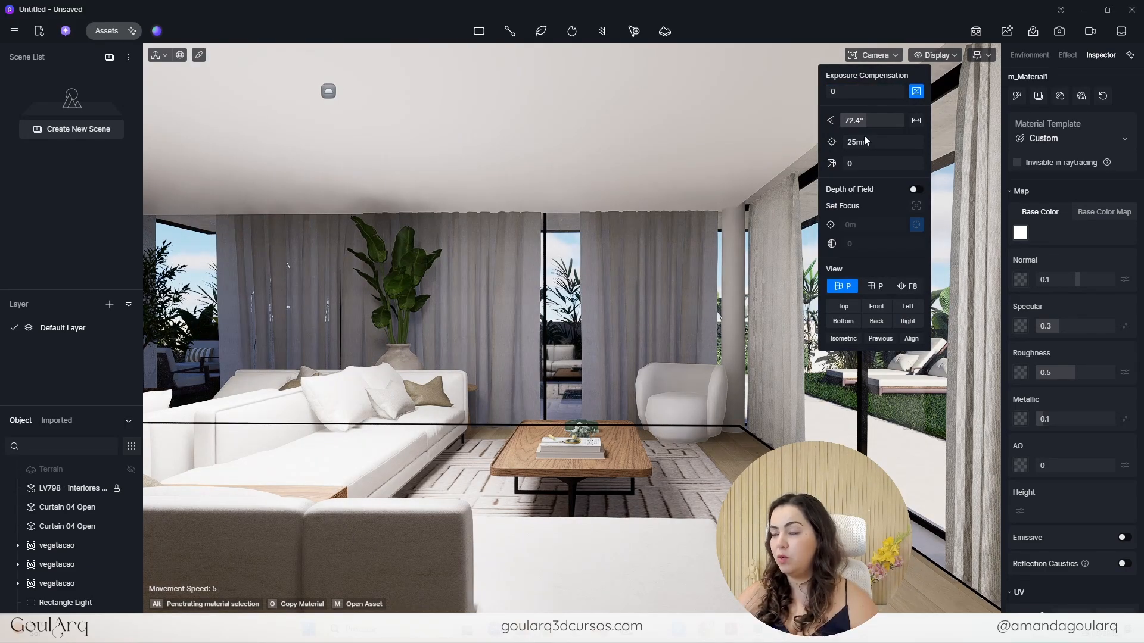
- Try different camera focal lengths, including 70 mm and 22 mm, and set it back to 25 mm
{"action": "scroll", "coordinate": [871, 143], "scroll_direction": "up", "scroll_amount": 10}
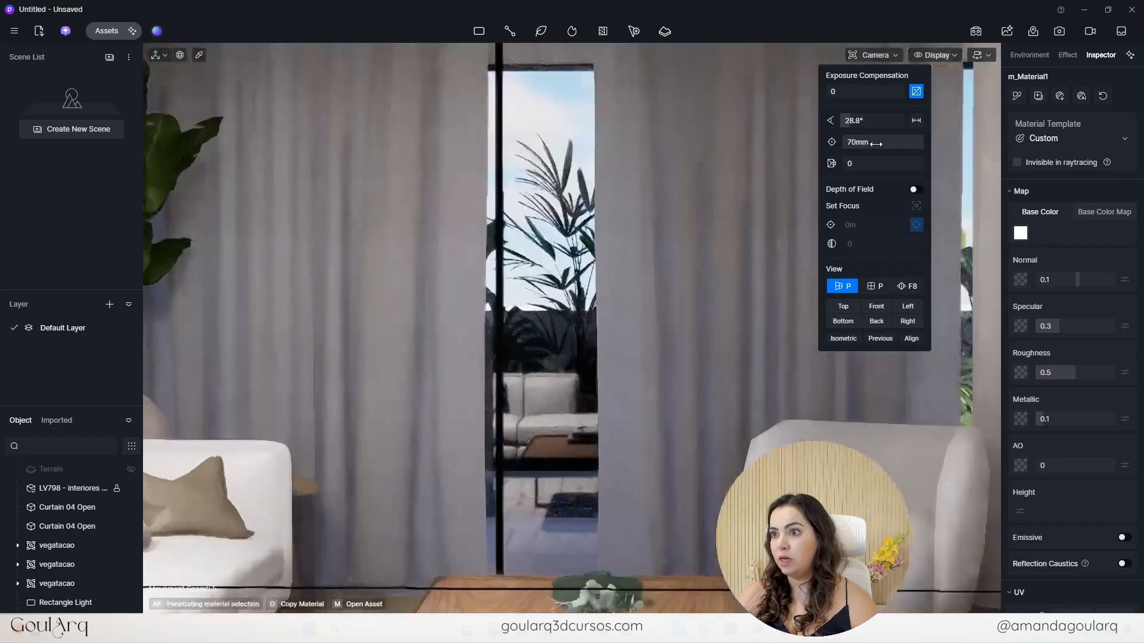
{"action": "scroll", "coordinate": [868, 143], "scroll_direction": "down", "scroll_amount": 15}
{"action": "scroll", "coordinate": [858, 142], "scroll_direction": "up", "scroll_amount": 8}
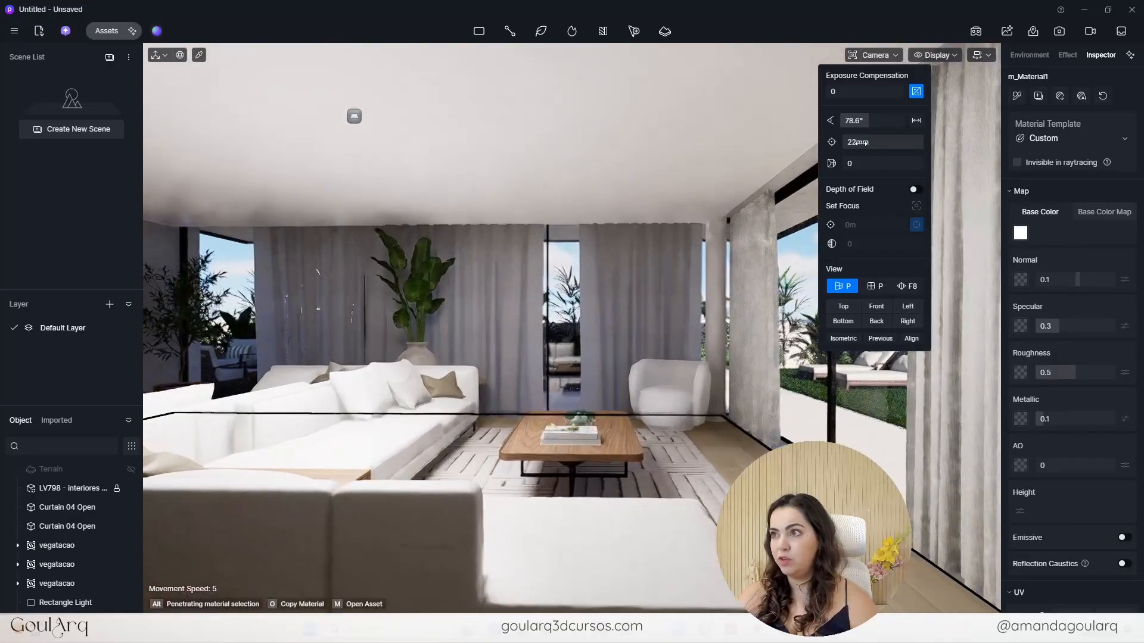
{"action": "left_click", "coordinate": [862, 143]}
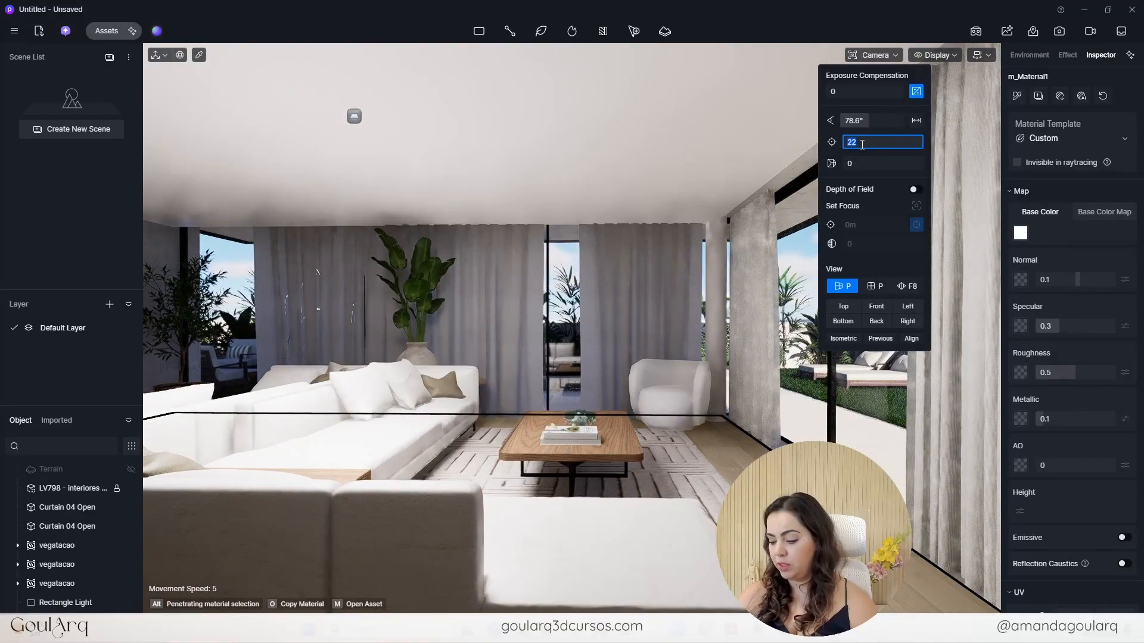
{"action": "type", "text": "25"}
{"action": "key", "text": "Return"}
{"action": "right_click_drag", "start_coordinate": [596, 244], "coordinate": [360, 242]}
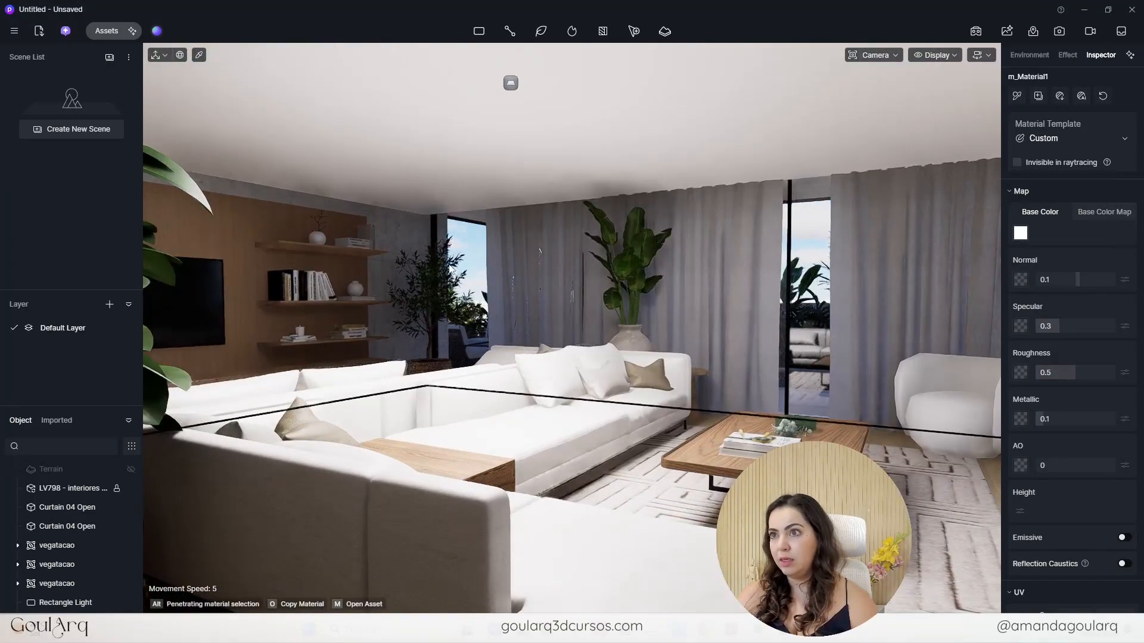
- Place a strip light on the underside of the top wall shelf beside the TV
{"action": "scroll", "coordinate": [359, 242], "scroll_direction": "up", "scroll_amount": 3}
{"action": "scroll", "coordinate": [359, 242], "scroll_direction": "up", "scroll_amount": 3}
{"action": "right_click_drag", "start_coordinate": [588, 367], "coordinate": [262, 352]}
{"action": "right_click_drag", "start_coordinate": [477, 262], "coordinate": [506, 263]}
{"action": "scroll", "coordinate": [506, 263], "scroll_direction": "down", "scroll_amount": 3}
{"action": "middle_click_drag", "start_coordinate": [827, 396], "coordinate": [769, 349]}
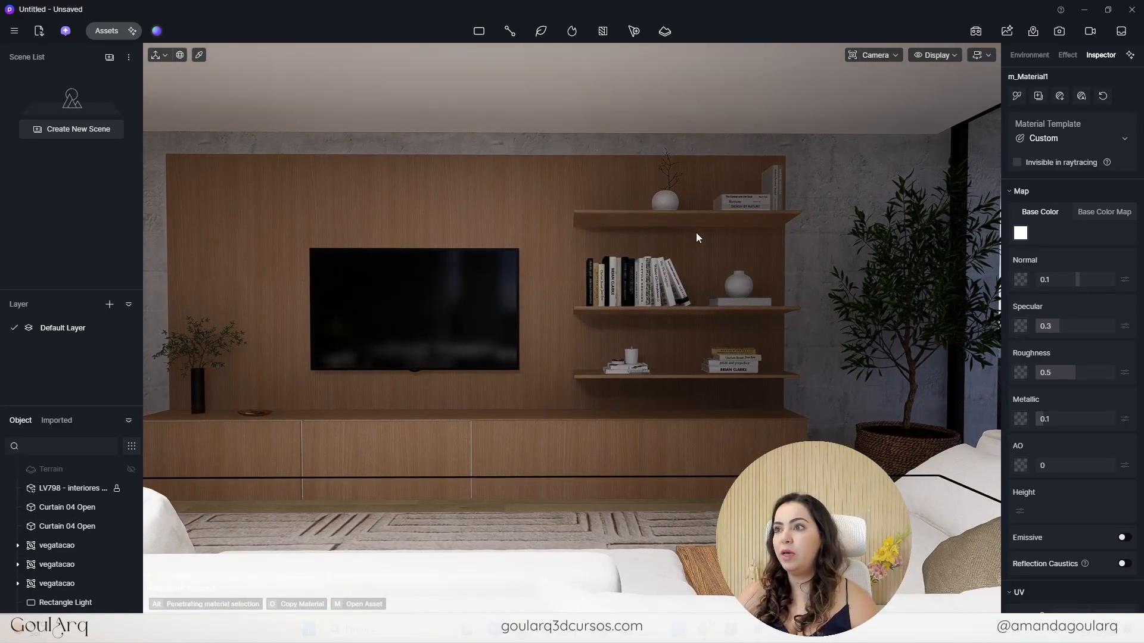
{"action": "scroll", "coordinate": [775, 234], "scroll_direction": "down", "scroll_amount": 4}
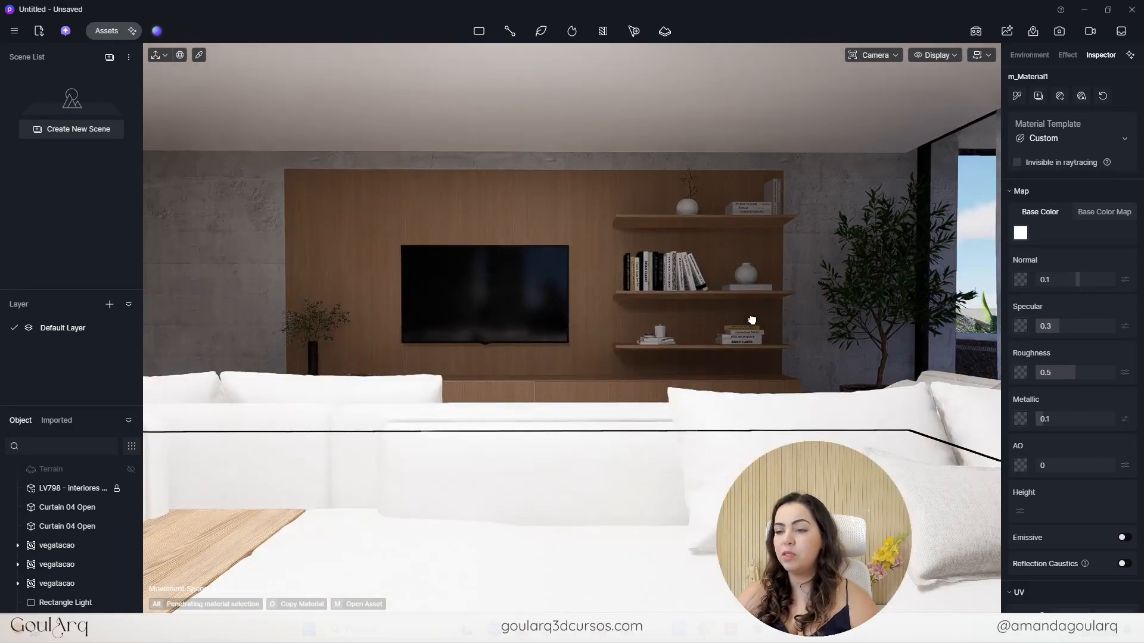
{"action": "middle_click_drag", "start_coordinate": [753, 314], "coordinate": [753, 343]}
{"action": "scroll", "coordinate": [706, 323], "scroll_direction": "up", "scroll_amount": 2}
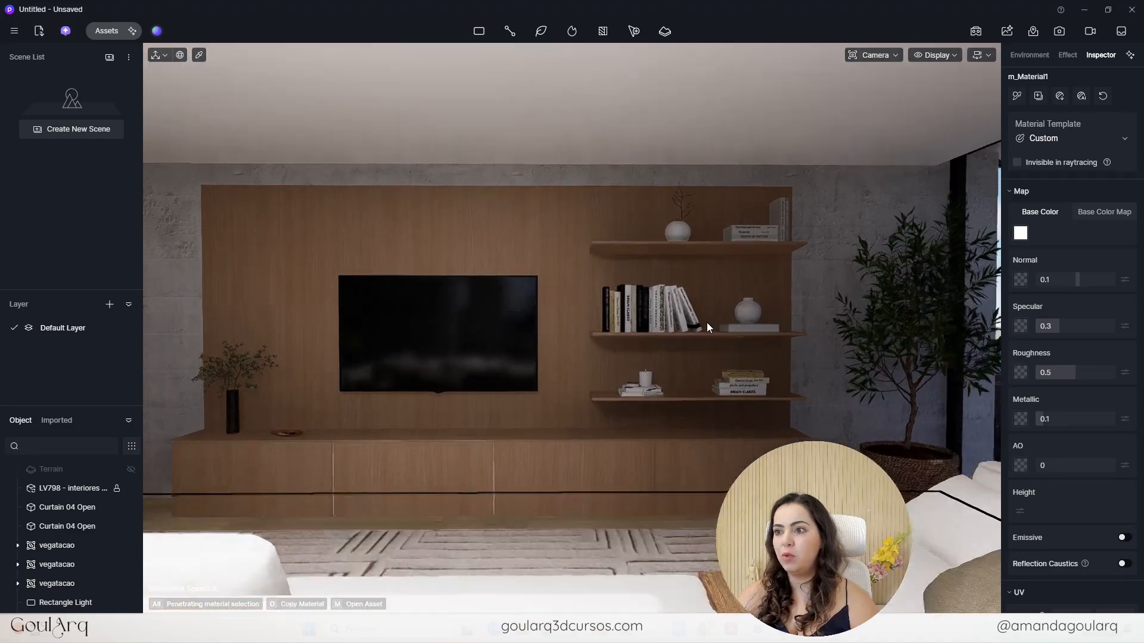
{"action": "left_click", "coordinate": [477, 31]}
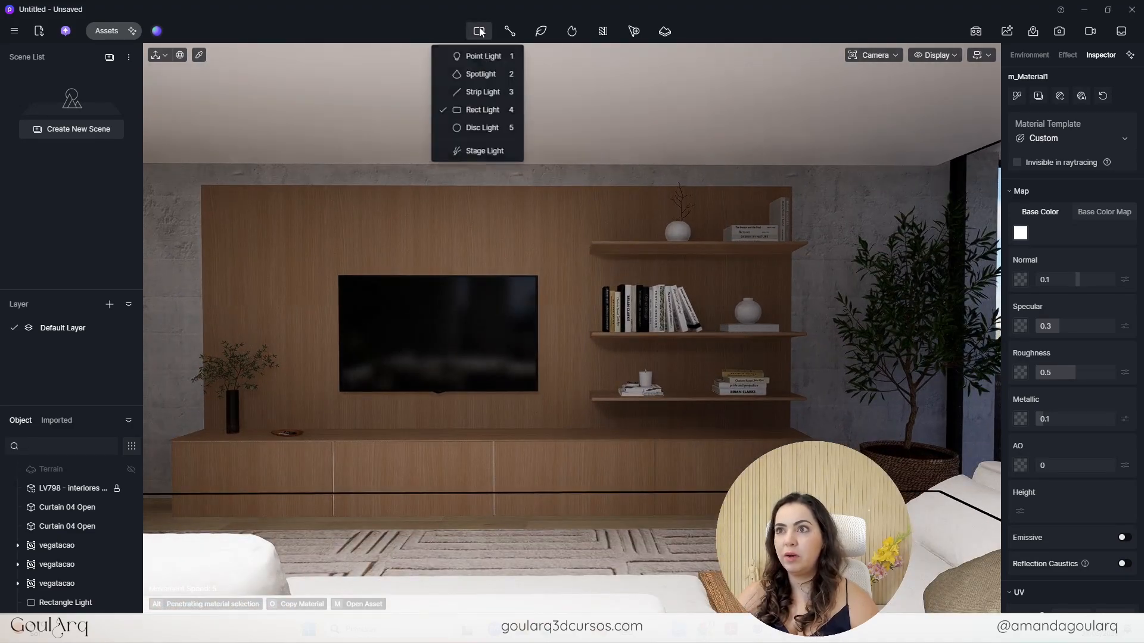
{"action": "left_click", "coordinate": [479, 98]}
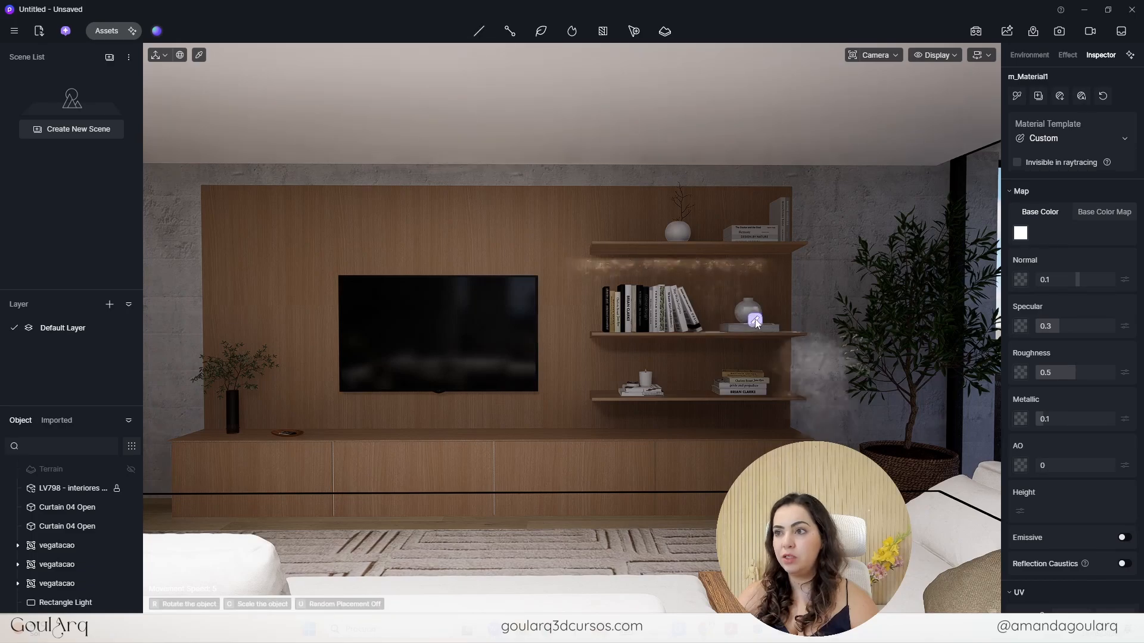
{"action": "scroll", "coordinate": [645, 212], "scroll_direction": "up", "scroll_amount": 3}
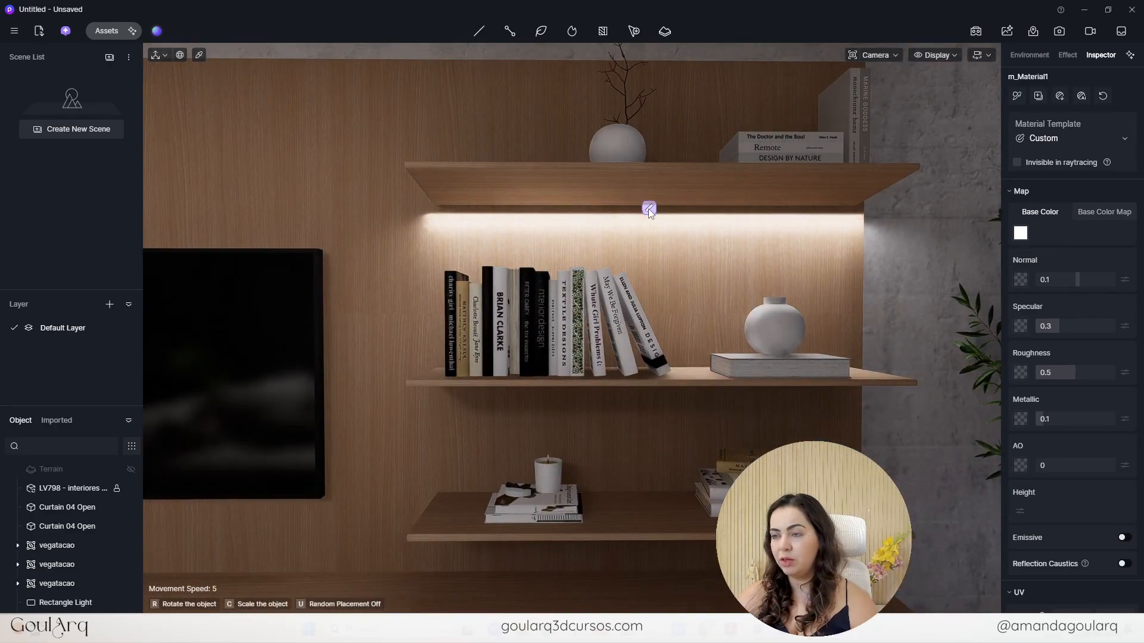
{"action": "left_click", "coordinate": [649, 210]}
{"action": "left_click_drag", "start_coordinate": [646, 246], "coordinate": [646, 240]}
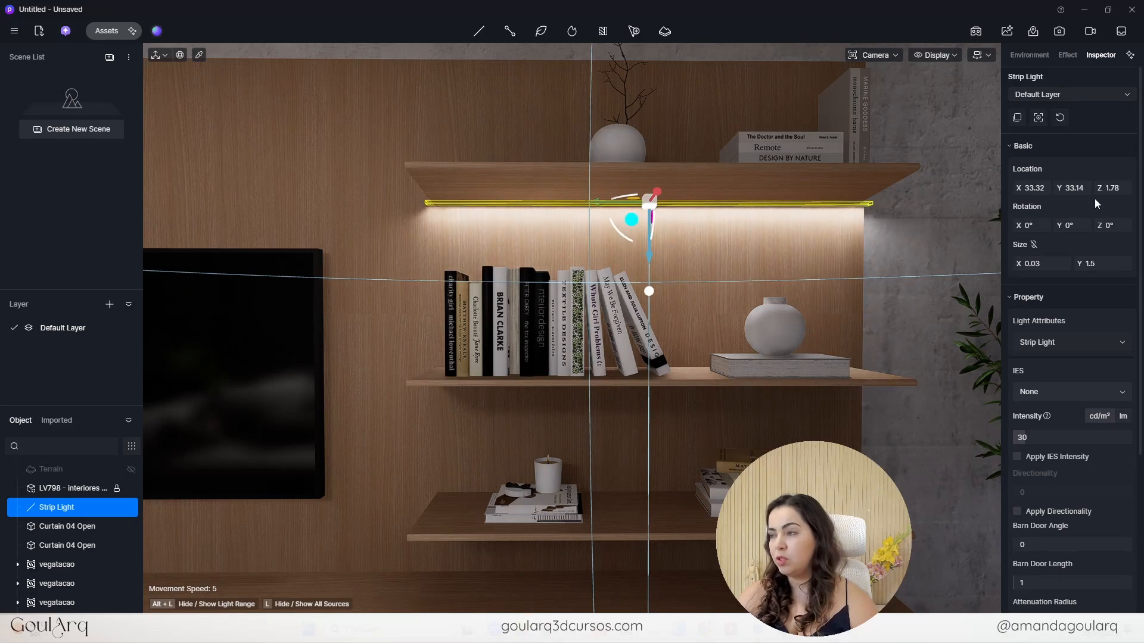
- Set the shelf strip light's Y size to 1.4 and its colour temperature to 3450
{"action": "left_click", "coordinate": [1103, 264]}
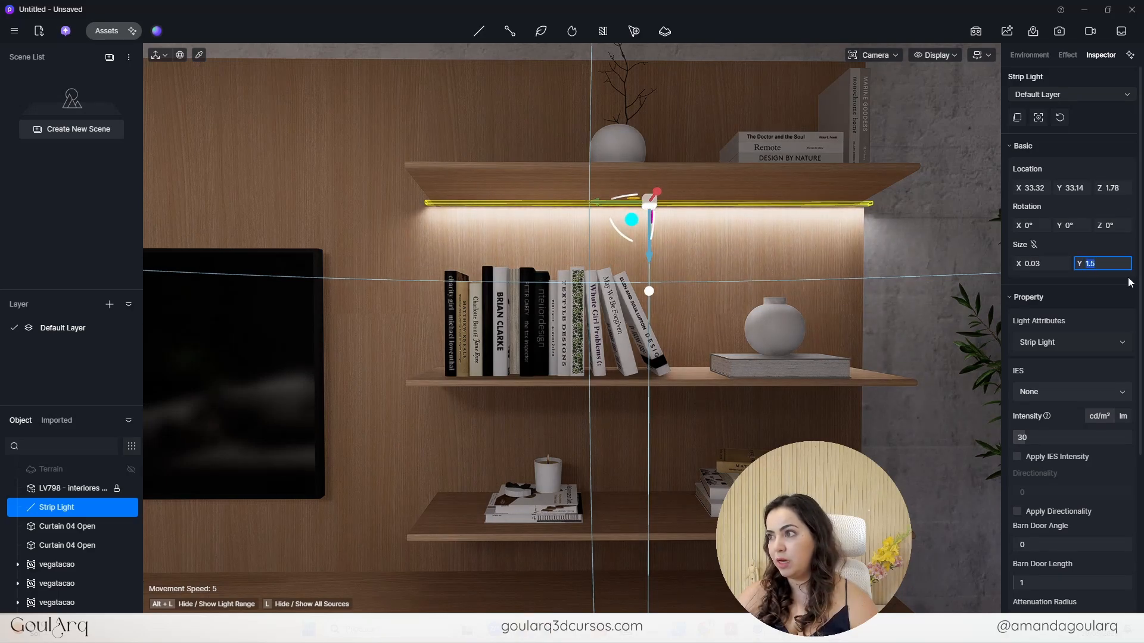
{"action": "key", "text": "Return"}
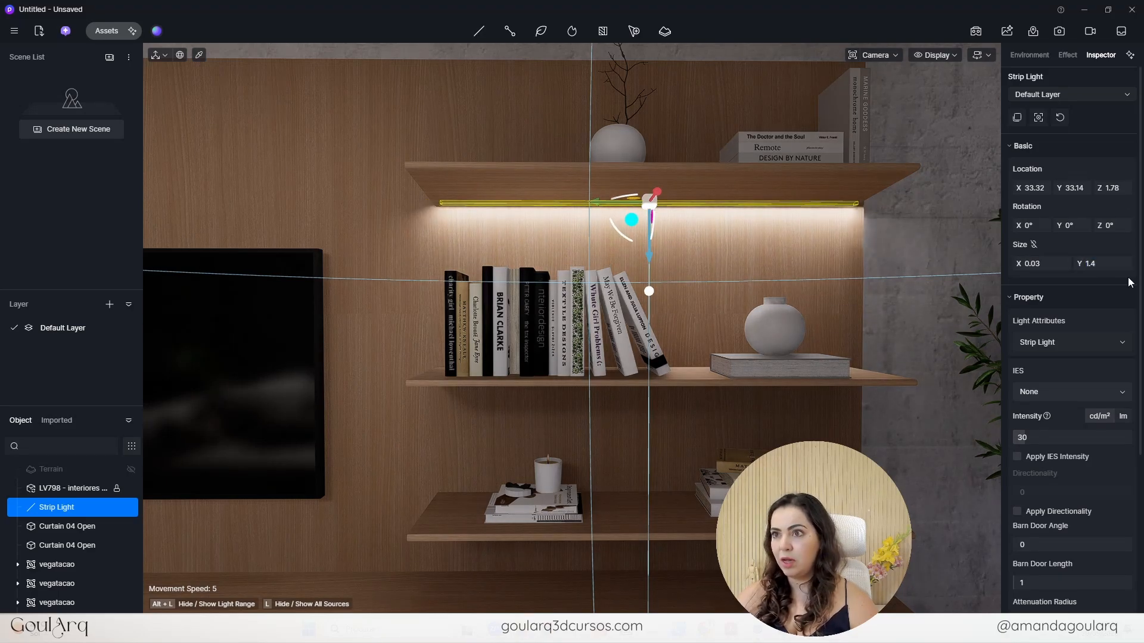
{"action": "scroll", "coordinate": [1060, 367], "scroll_direction": "down", "scroll_amount": 4}
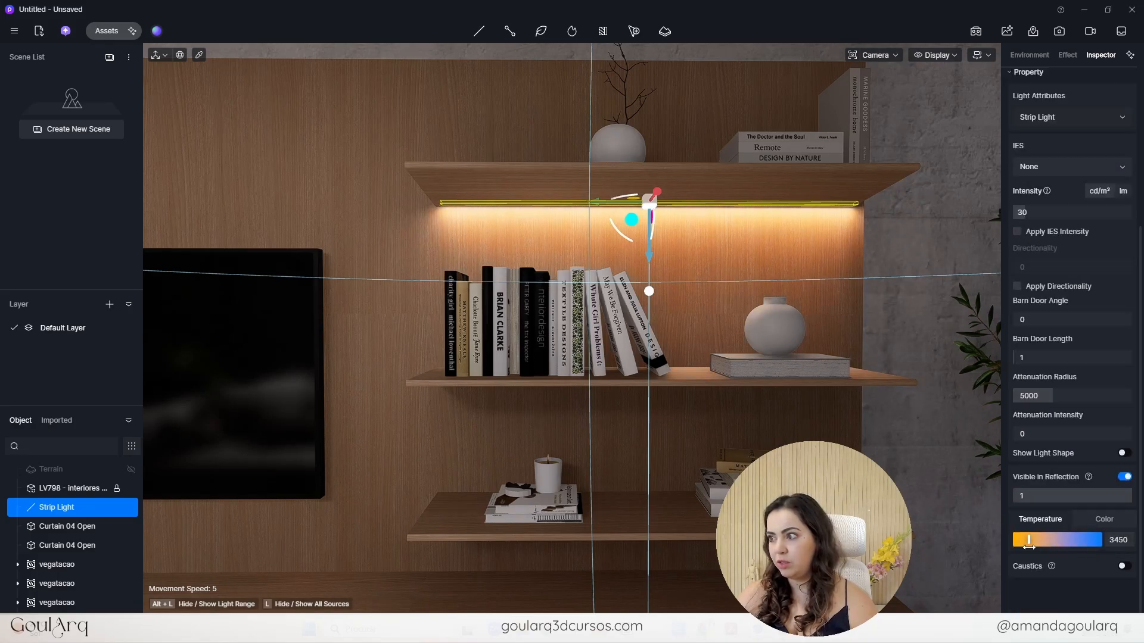
- Copy the strip light to the undersides of the middle and lower shelves beside the TV
{"action": "scroll", "coordinate": [706, 223], "scroll_direction": "down", "scroll_amount": 5}
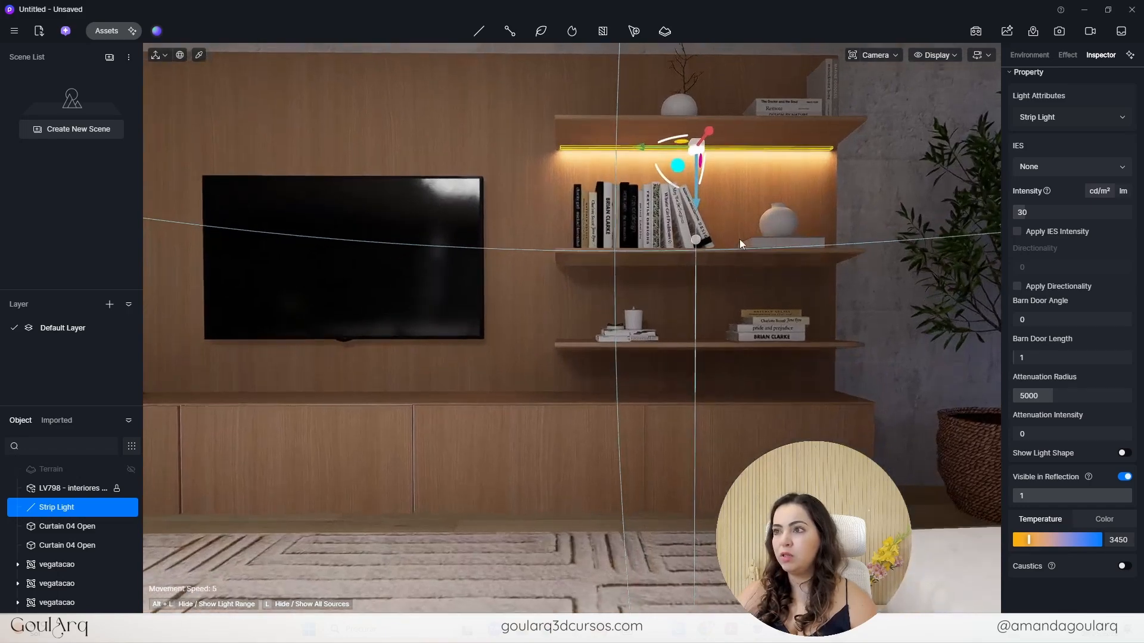
{"action": "left_click_drag", "start_coordinate": [699, 204], "coordinate": [694, 405]}
{"action": "left_click", "coordinate": [631, 322]}
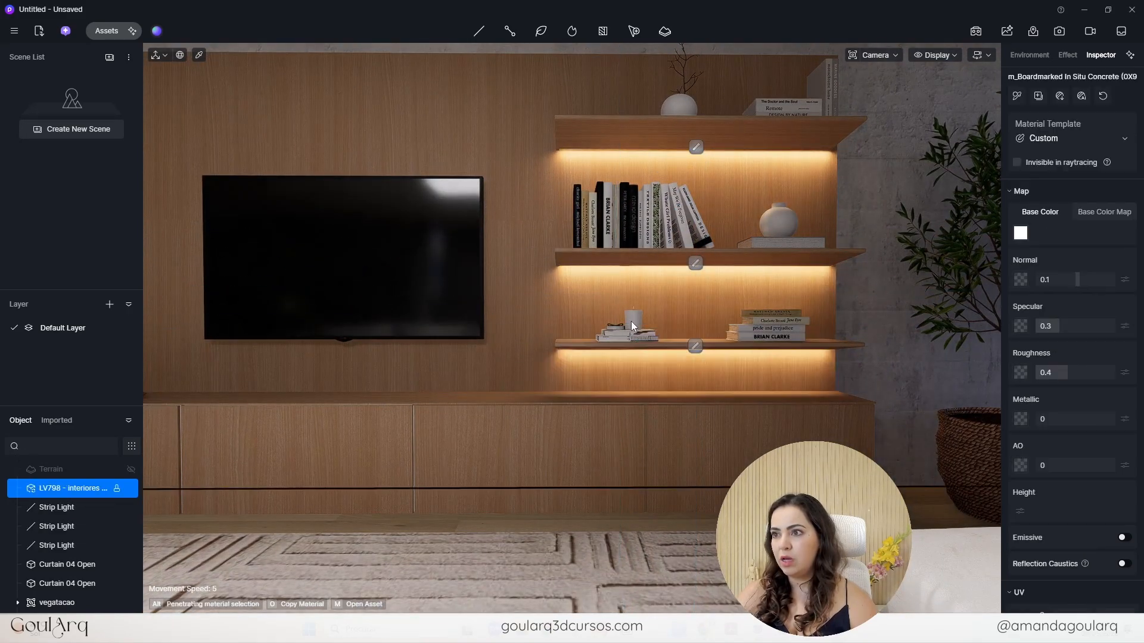
- Make the candle flame's material emissive and set its emissive colour to a temperature of 1700
{"action": "scroll", "coordinate": [631, 322], "scroll_direction": "up", "scroll_amount": 6}
{"action": "scroll", "coordinate": [636, 291], "scroll_direction": "up", "scroll_amount": 5}
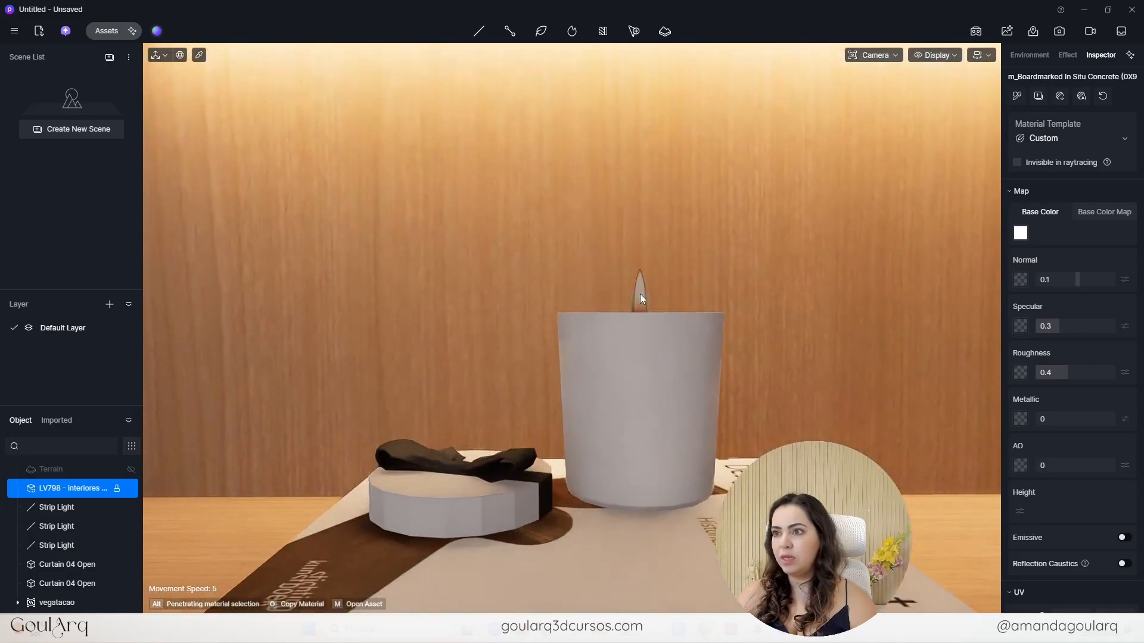
{"action": "left_click", "coordinate": [640, 294]}
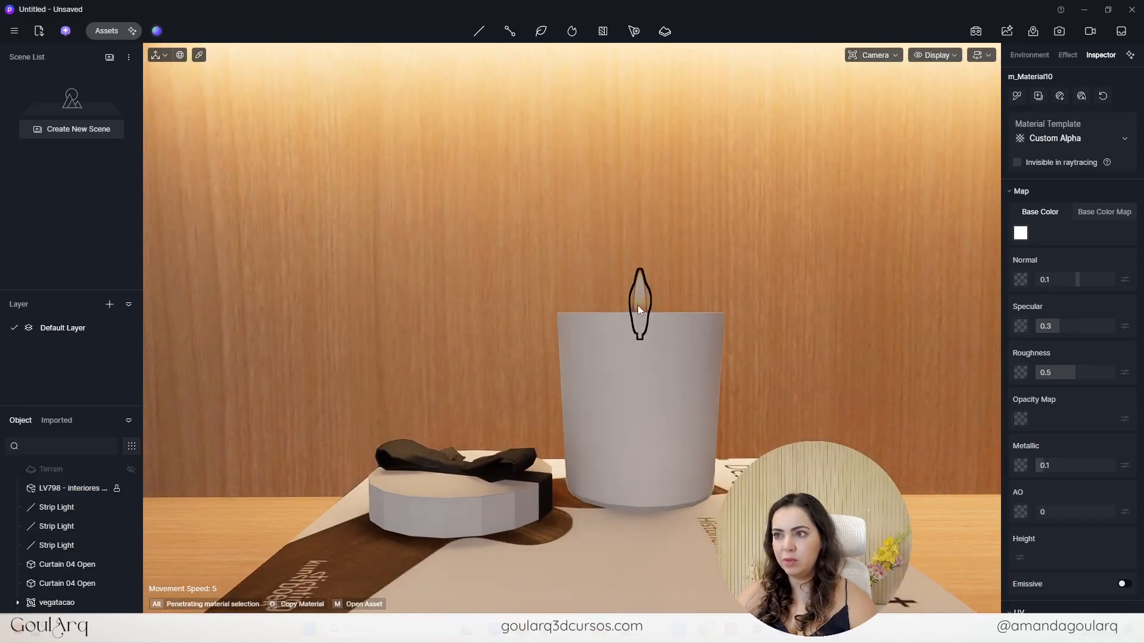
{"action": "key", "text": "i"}
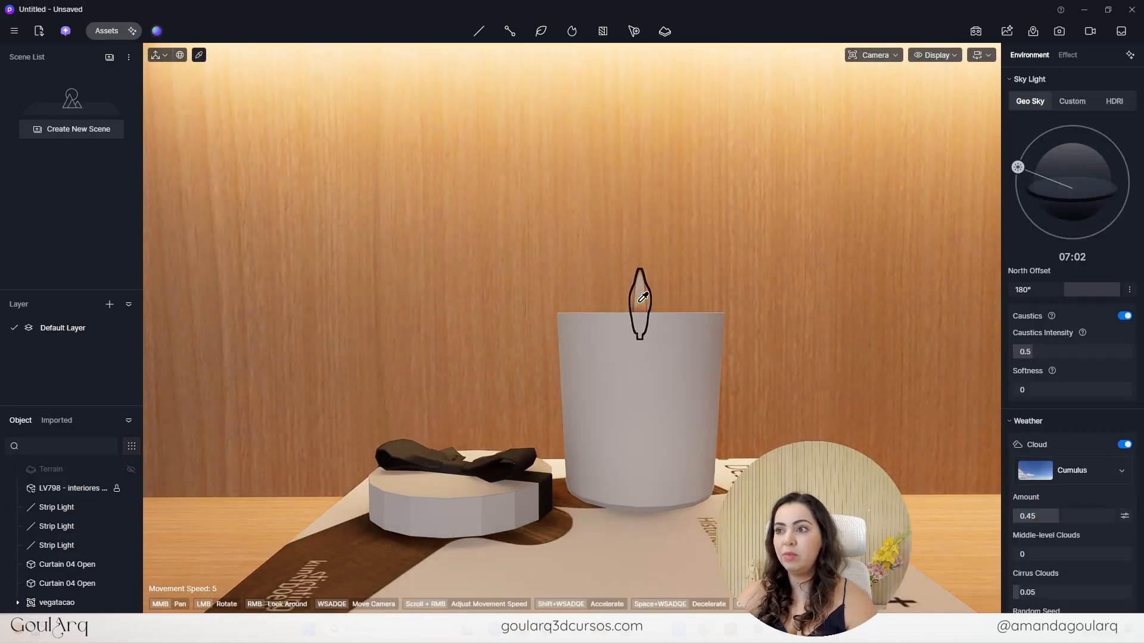
{"action": "left_click", "coordinate": [643, 292]}
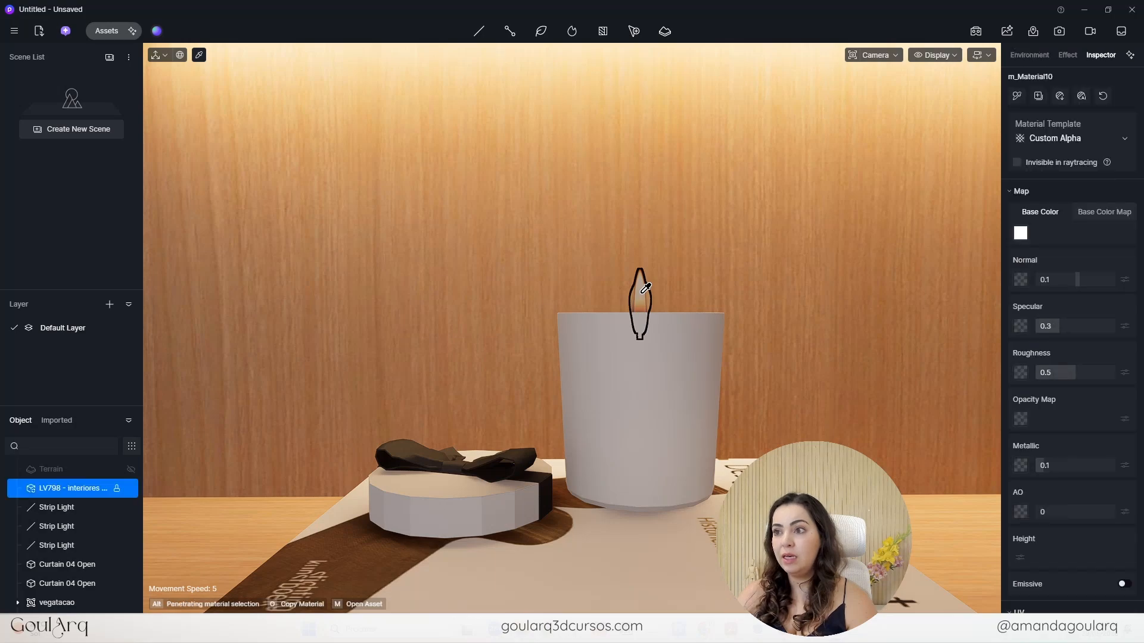
{"action": "scroll", "coordinate": [1111, 500], "scroll_direction": "down", "scroll_amount": 2}
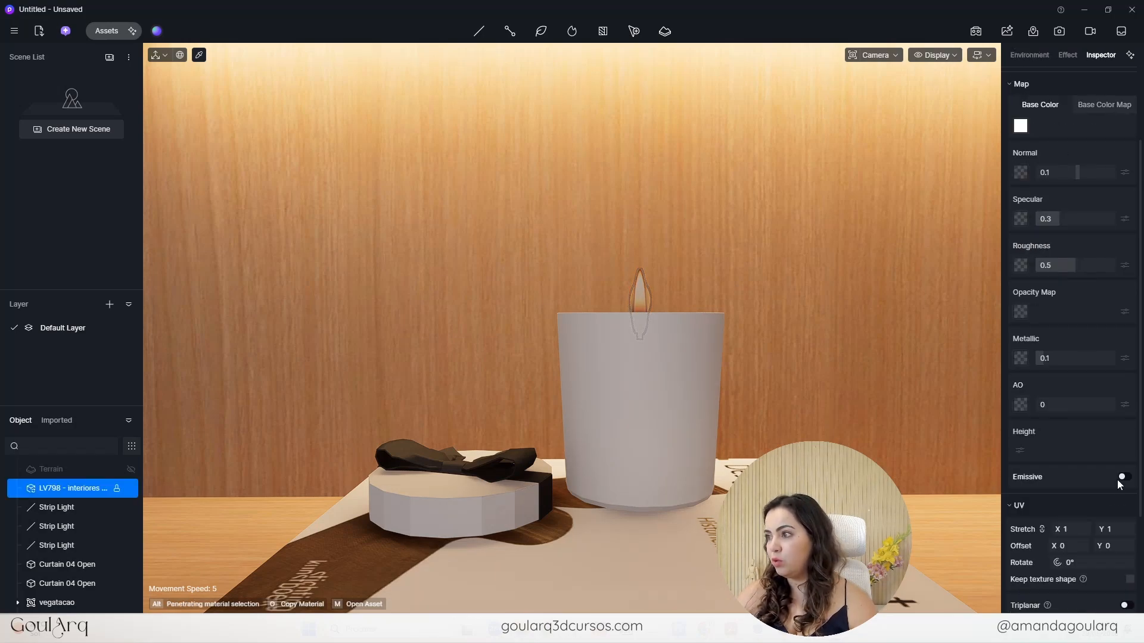
{"action": "left_click", "coordinate": [1127, 478]}
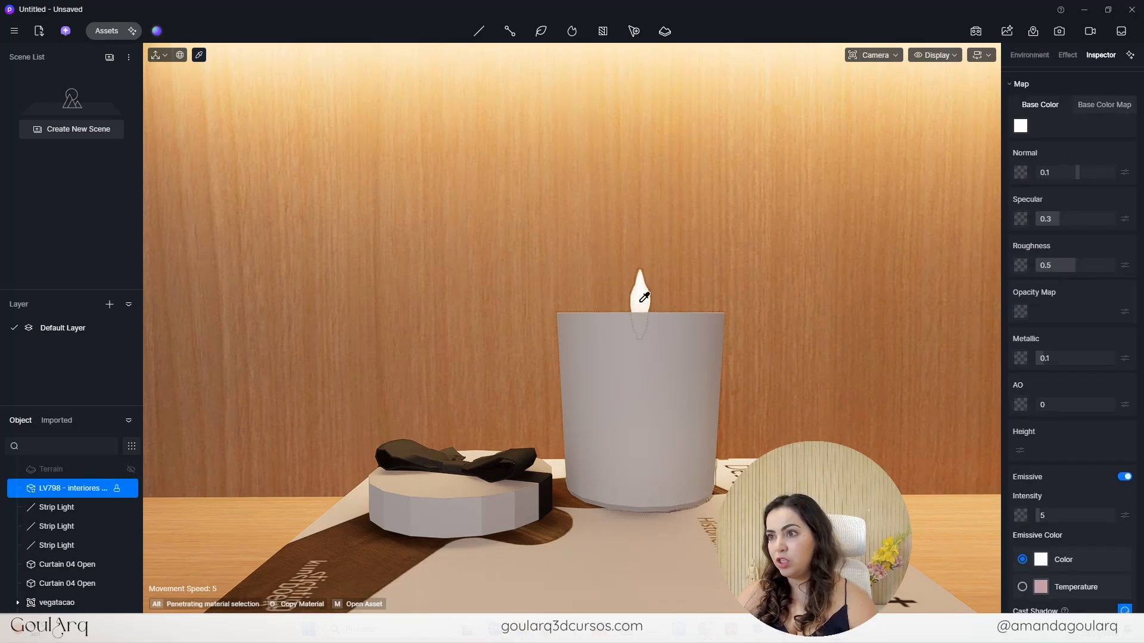
{"action": "left_click", "coordinate": [1023, 587]}
{"action": "left_click_drag", "start_coordinate": [1032, 608], "coordinate": [1019, 607]}
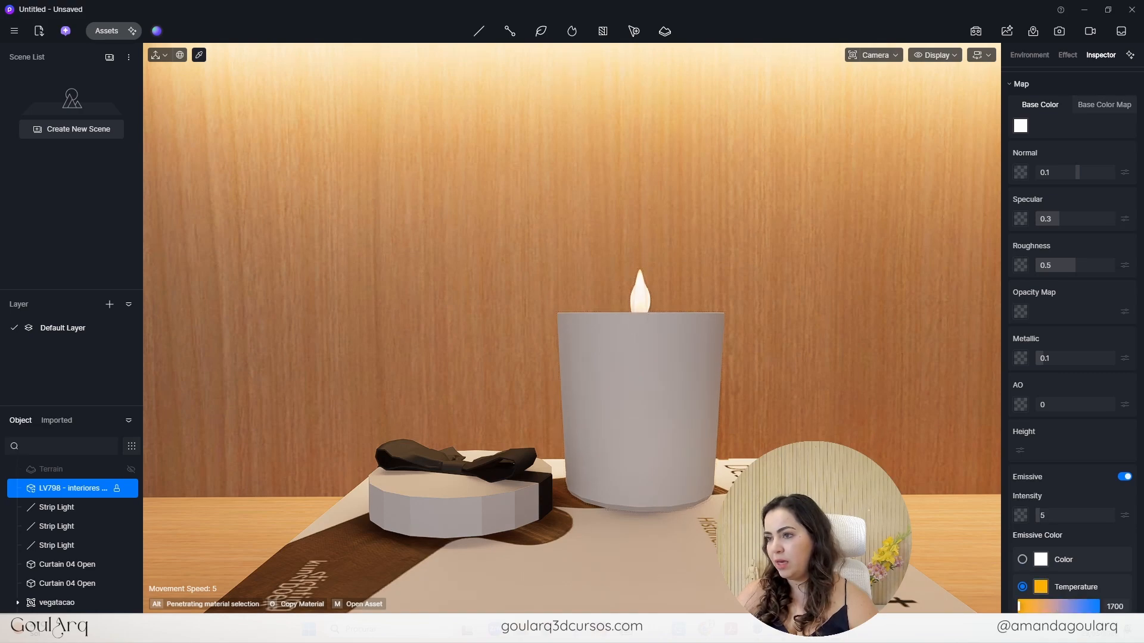
- Raise the candle flame's emissive intensity to 81.1
{"action": "scroll", "coordinate": [649, 335], "scroll_direction": "down", "scroll_amount": 5}
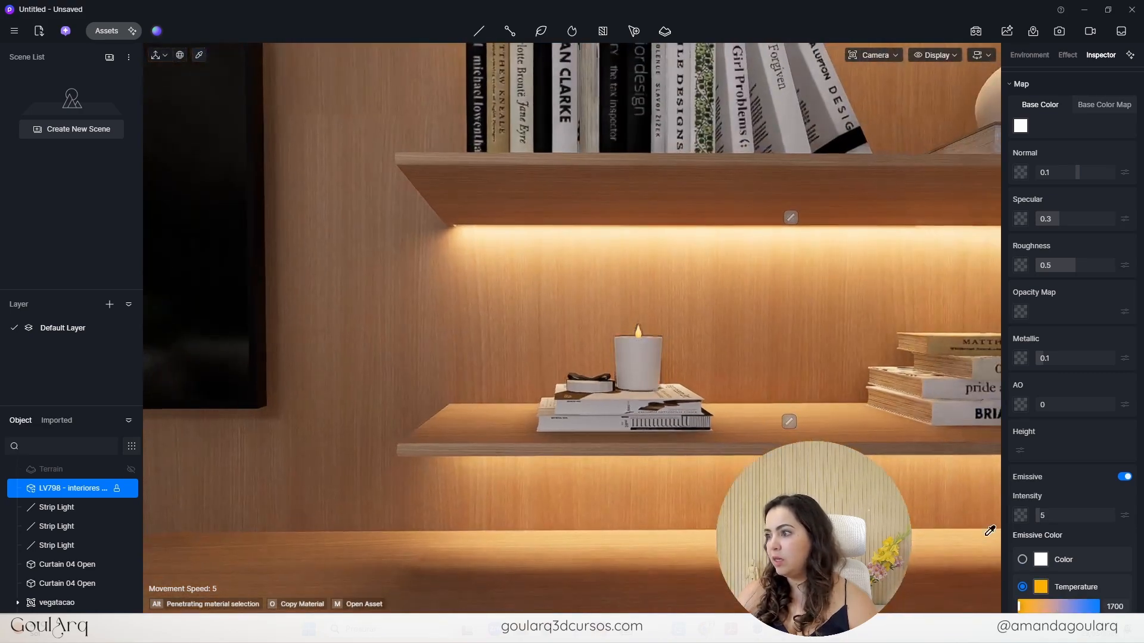
{"action": "scroll", "coordinate": [1099, 506], "scroll_direction": "down", "scroll_amount": 1}
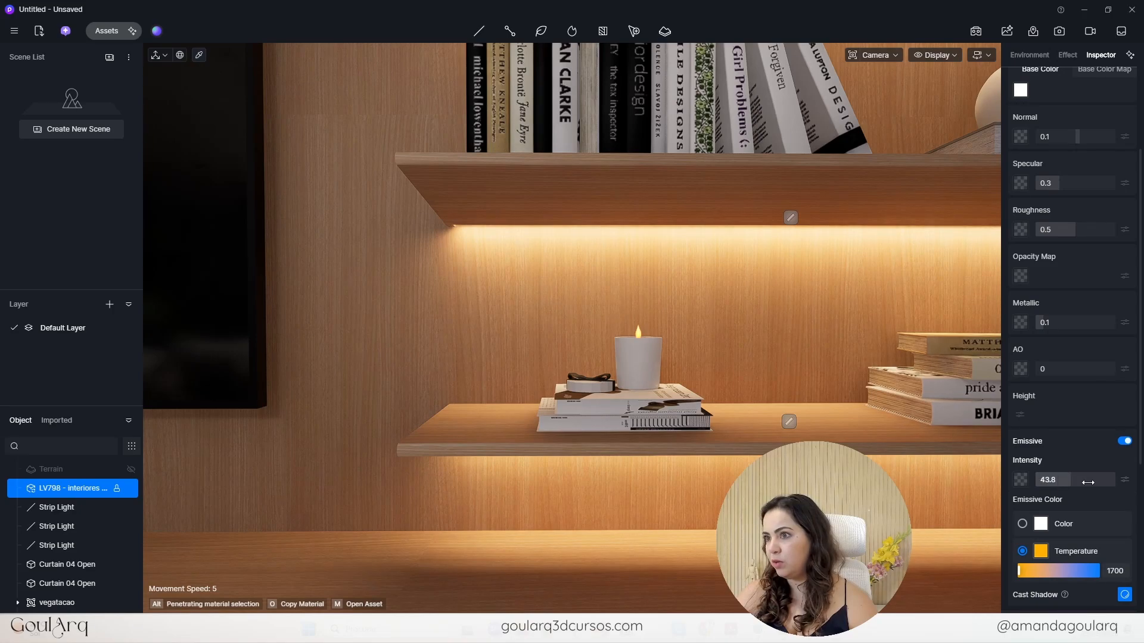
{"action": "scroll", "coordinate": [817, 369], "scroll_direction": "down", "scroll_amount": 5}
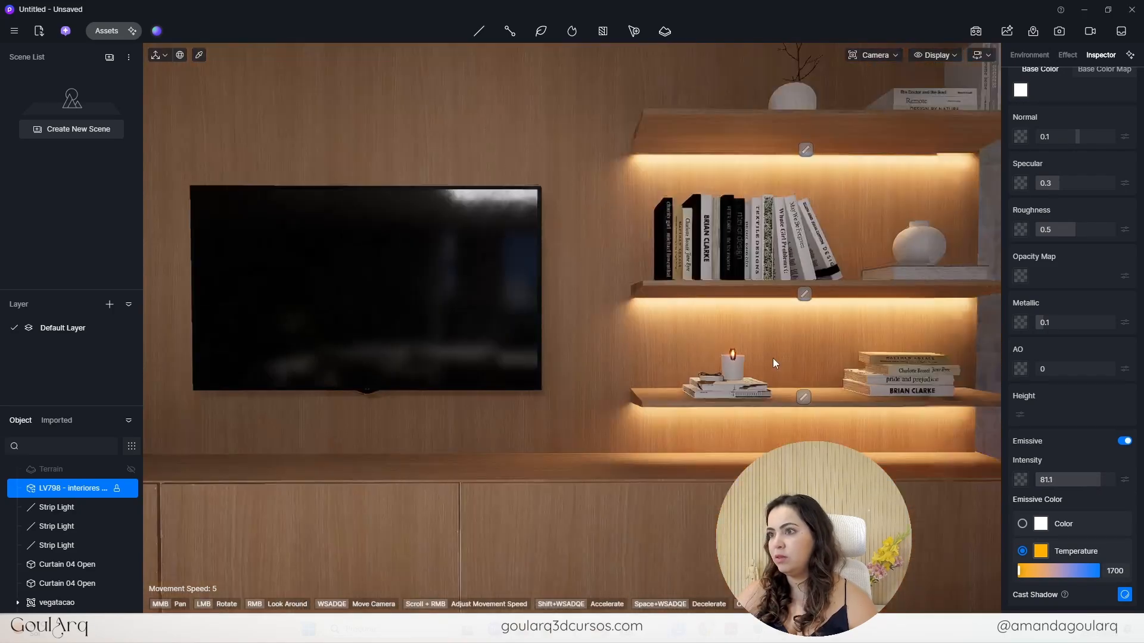
{"action": "scroll", "coordinate": [774, 358], "scroll_direction": "down", "scroll_amount": 3}
{"action": "left_click", "coordinate": [758, 387]}
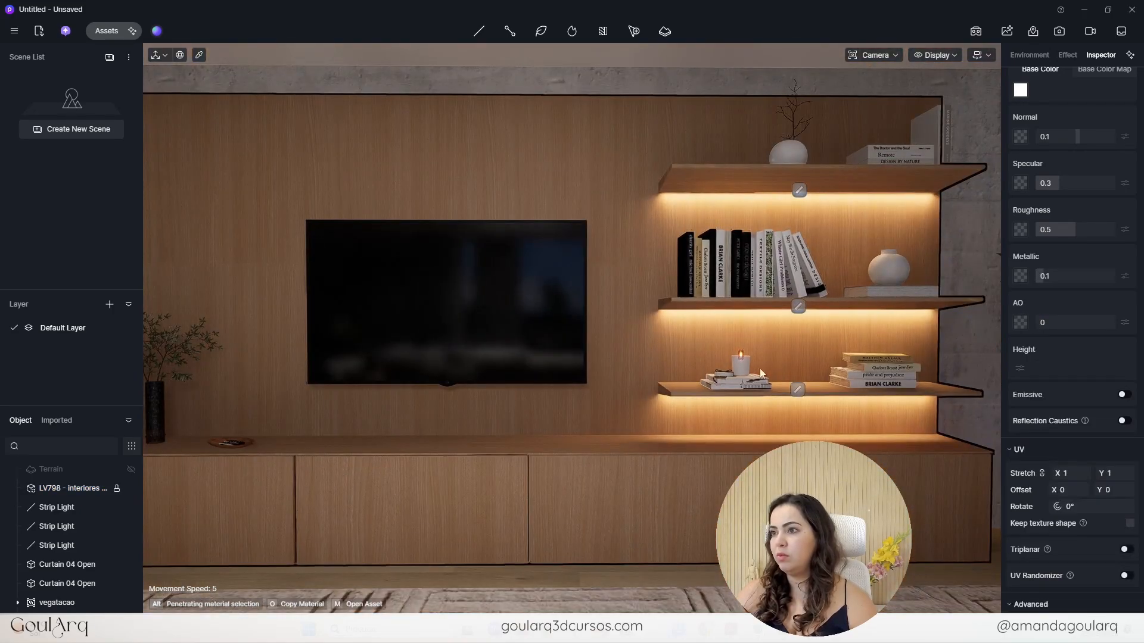
- Examine the lit shelves, the plants, the curtains and the sofa area from several viewpoints in the living room
{"action": "scroll", "coordinate": [782, 273], "scroll_direction": "down", "scroll_amount": 4}
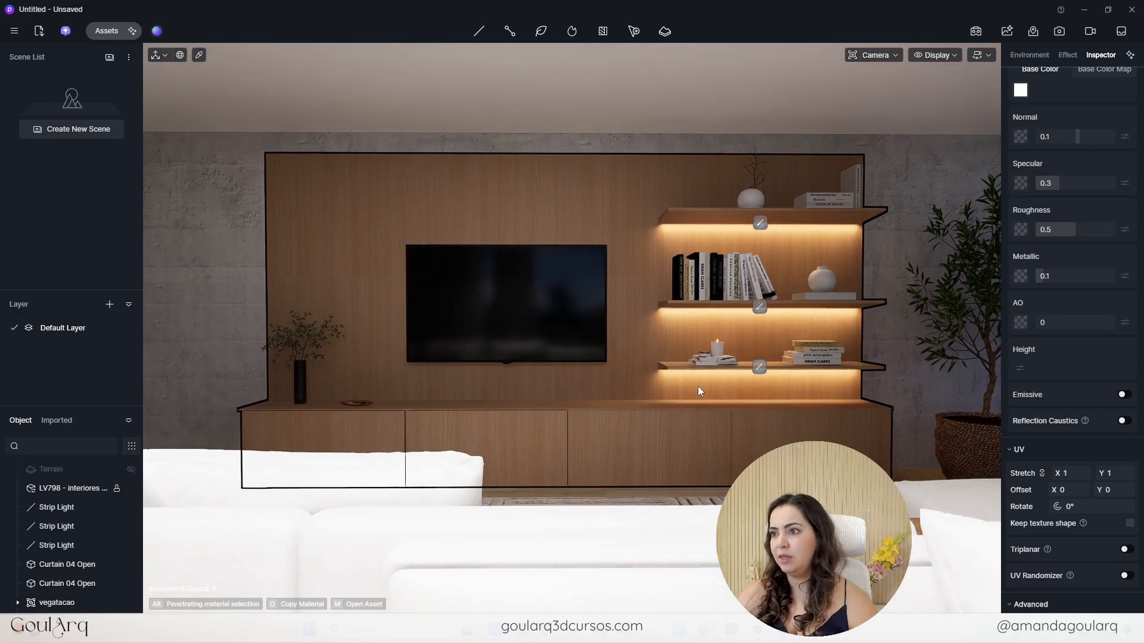
{"action": "middle_click_drag", "start_coordinate": [667, 359], "coordinate": [957, 372]}
{"action": "scroll", "coordinate": [641, 321], "scroll_direction": "down", "scroll_amount": 1}
{"action": "middle_click_drag", "start_coordinate": [709, 339], "coordinate": [361, 345]}
{"action": "scroll", "coordinate": [362, 345], "scroll_direction": "down", "scroll_amount": 2}
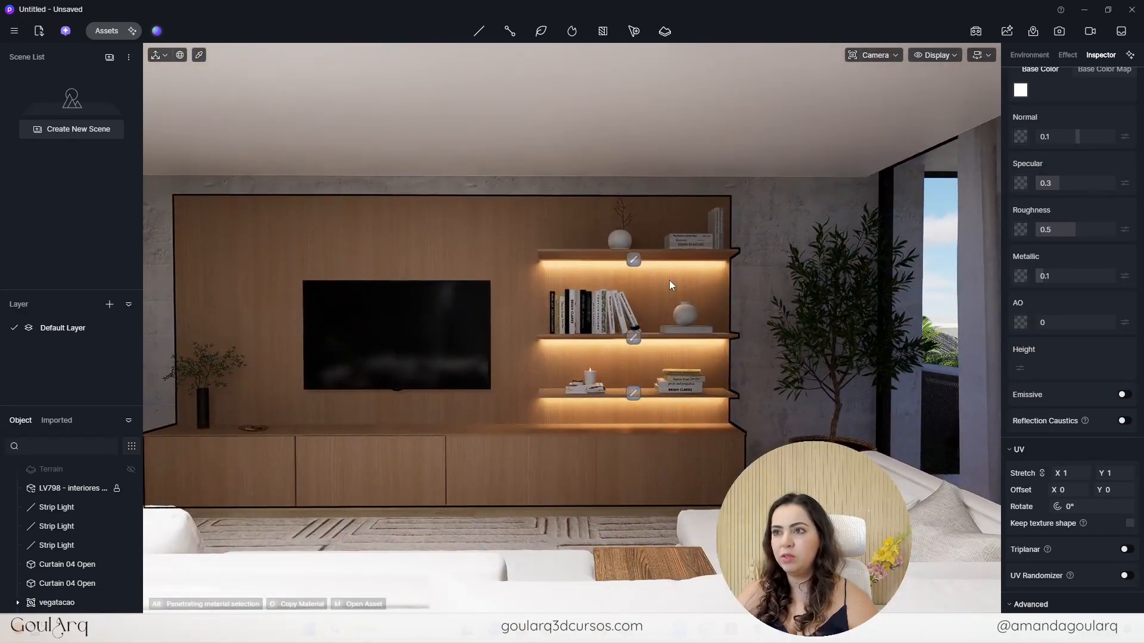
{"action": "right_click_drag", "start_coordinate": [348, 278], "coordinate": [504, 281]}
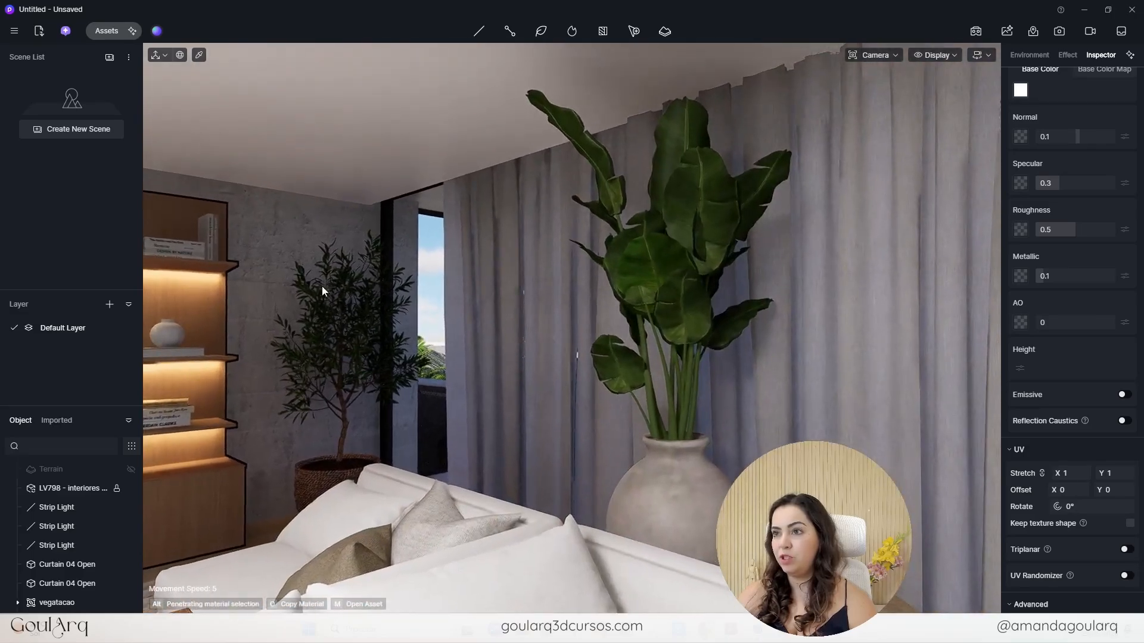
{"action": "scroll", "coordinate": [397, 257], "scroll_direction": "down", "scroll_amount": 3}
{"action": "right_click_drag", "start_coordinate": [703, 185], "coordinate": [781, 245]}
{"action": "scroll", "coordinate": [896, 184], "scroll_direction": "up", "scroll_amount": 3}
{"action": "scroll", "coordinate": [756, 330], "scroll_direction": "down", "scroll_amount": 2}
{"action": "right_click_drag", "start_coordinate": [412, 381], "coordinate": [549, 383]}
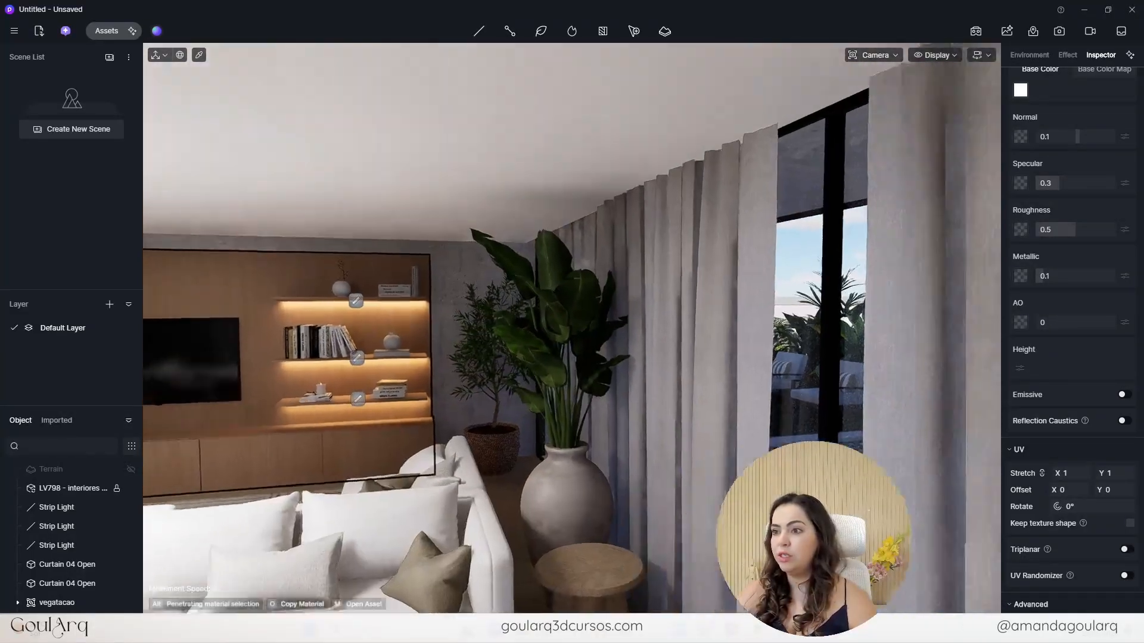
{"action": "middle_click_drag", "start_coordinate": [359, 429], "coordinate": [763, 275]}
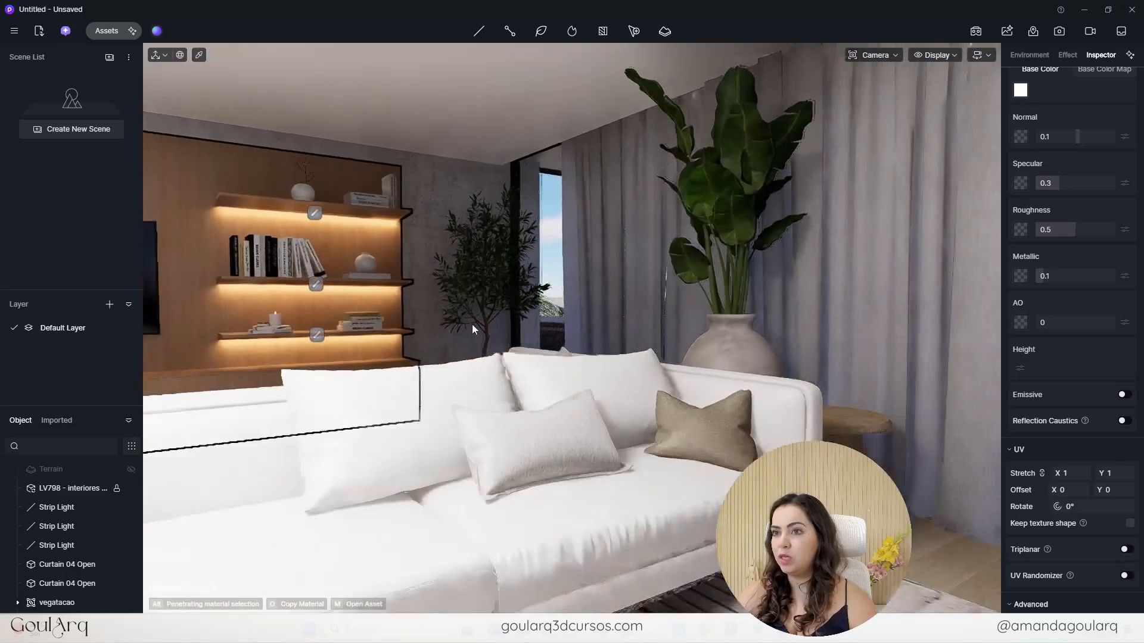
{"action": "scroll", "coordinate": [446, 299], "scroll_direction": "down", "scroll_amount": 3}
{"action": "scroll", "coordinate": [531, 373], "scroll_direction": "down", "scroll_amount": 3}
{"action": "scroll", "coordinate": [615, 369], "scroll_direction": "up", "scroll_amount": 4}
{"action": "scroll", "coordinate": [626, 391], "scroll_direction": "down", "scroll_amount": 1}
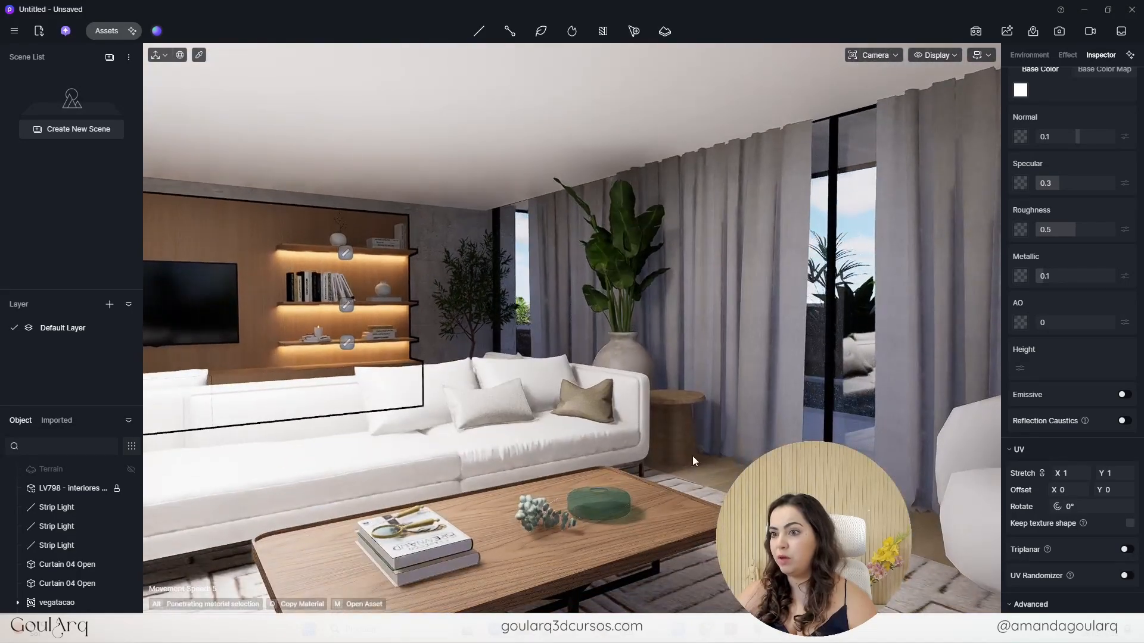
- Switch to SketchUp, delete the back curtains and the armchair from the model, and return to D5 Render with the updated model
{"action": "key", "text": "alt+Tab"}
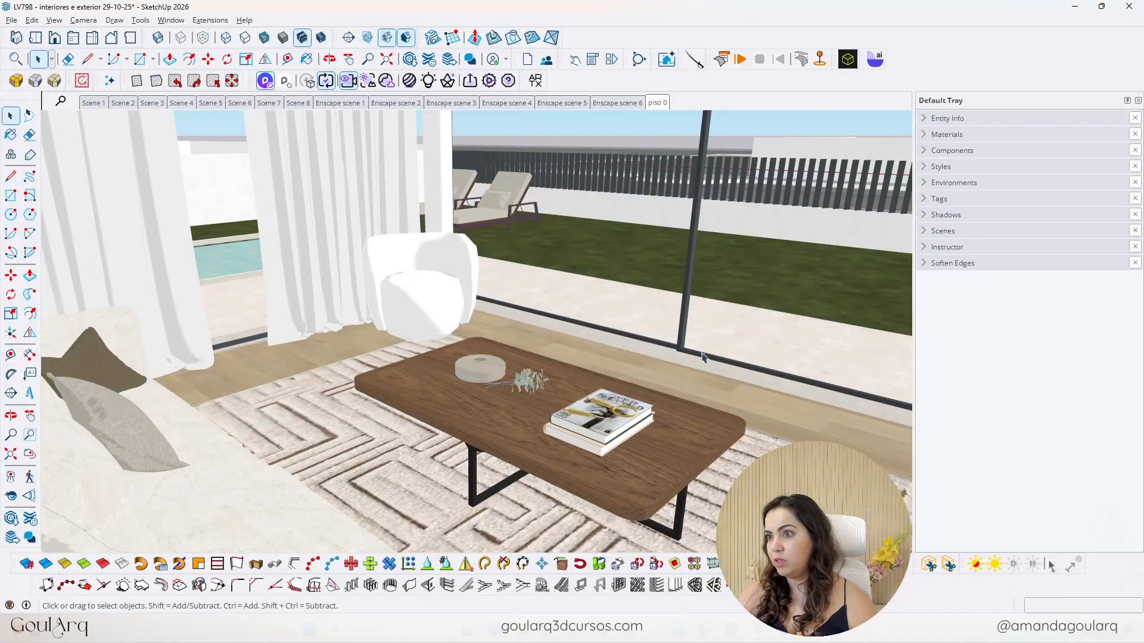
{"action": "left_click", "coordinate": [346, 246]}
{"action": "key", "text": "Delete"}
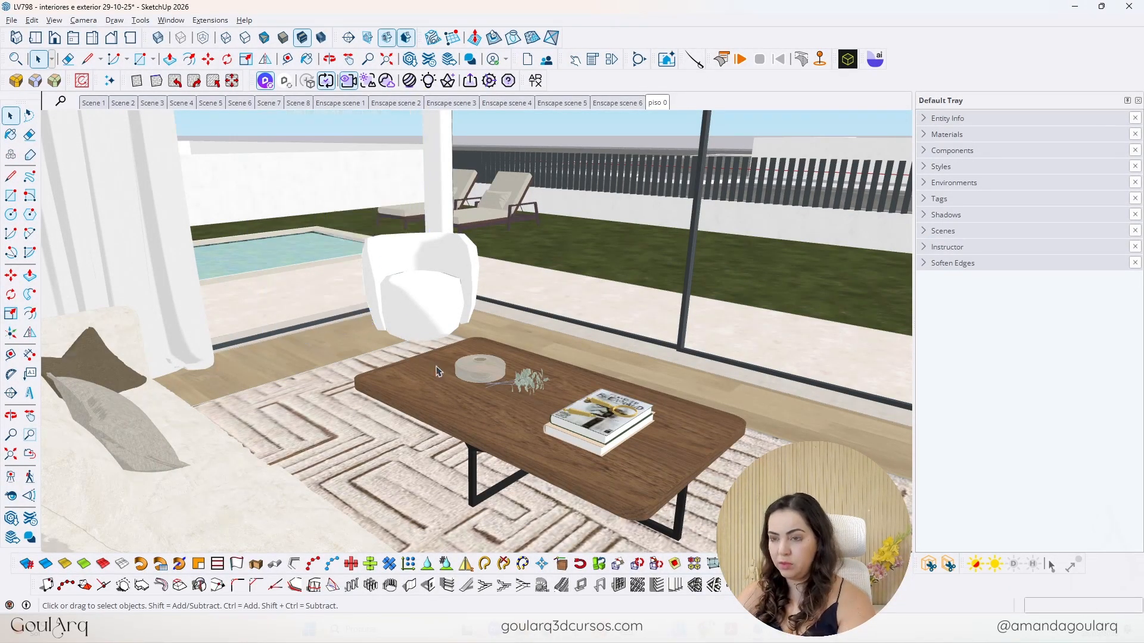
{"action": "left_click", "coordinate": [427, 312]}
{"action": "key", "text": "Delete"}
{"action": "right_click", "coordinate": [424, 333]}
{"action": "left_click", "coordinate": [468, 339]}
{"action": "key", "text": "e"}
{"action": "key", "text": "w"}
{"action": "left_click_drag", "start_coordinate": [217, 238], "coordinate": [218, 236]}
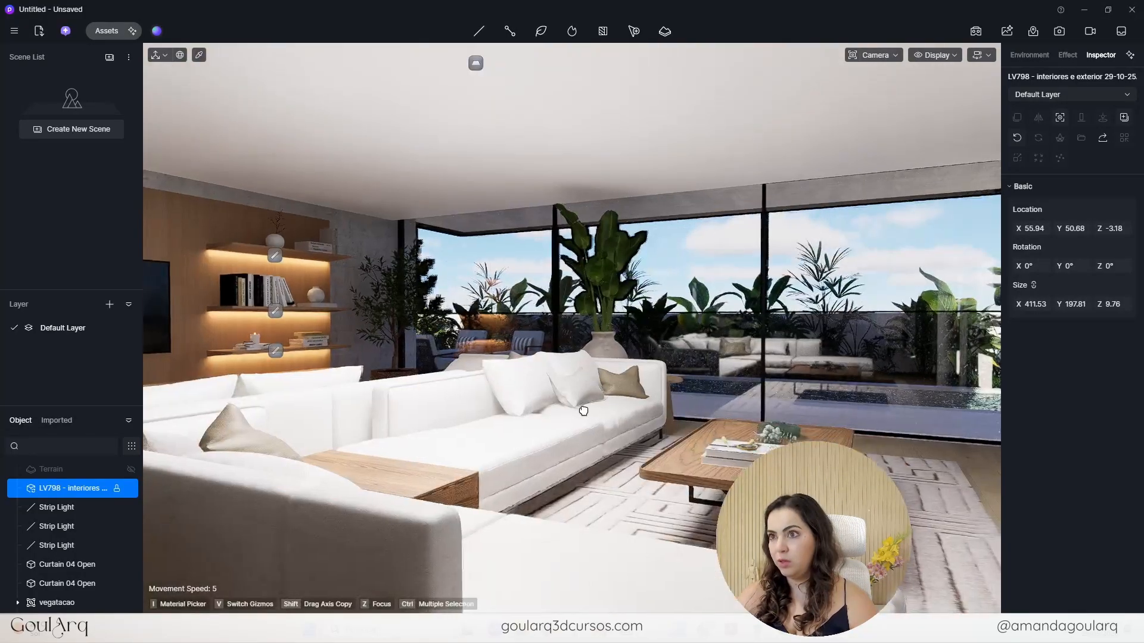
- Place a new strip light on the ceiling along the side window wall, above the curtains
{"action": "scroll", "coordinate": [582, 401], "scroll_direction": "up", "scroll_amount": 5}
{"action": "scroll", "coordinate": [636, 434], "scroll_direction": "down", "scroll_amount": 5}
{"action": "middle_click_drag", "start_coordinate": [702, 444], "coordinate": [679, 399]}
{"action": "right_click_drag", "start_coordinate": [679, 399], "coordinate": [617, 336]}
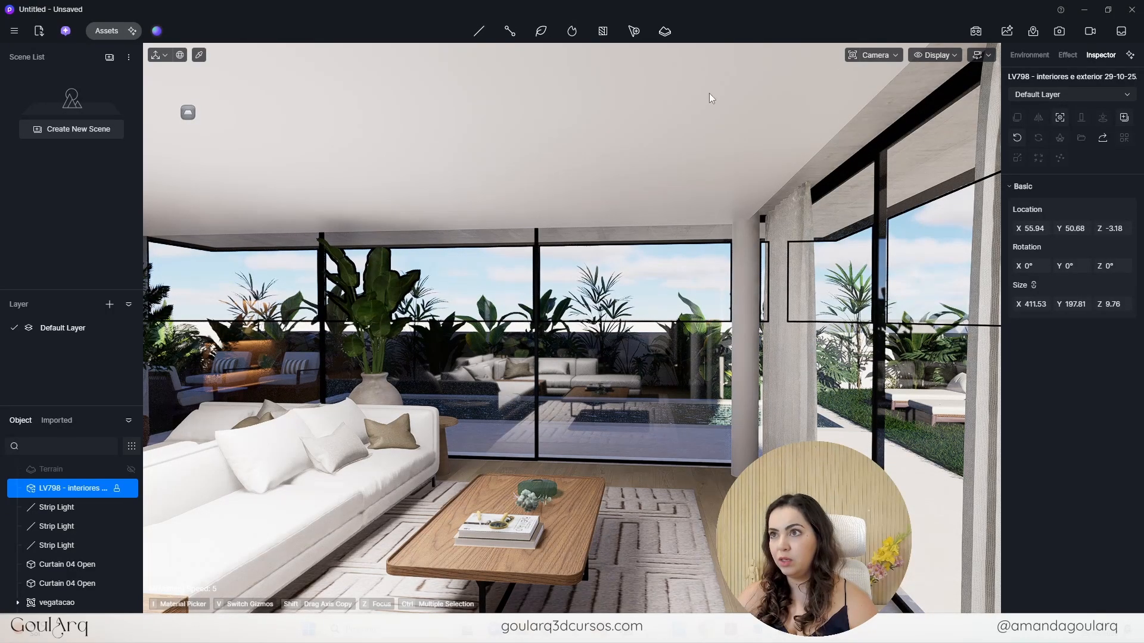
{"action": "left_click", "coordinate": [476, 33]}
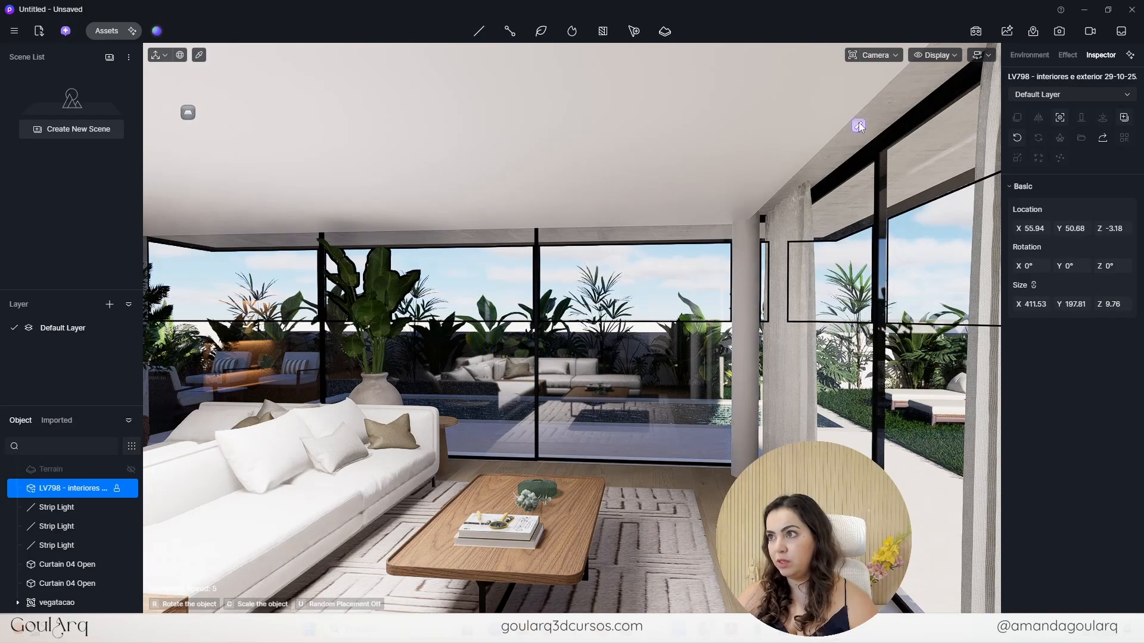
{"action": "left_click", "coordinate": [859, 123]}
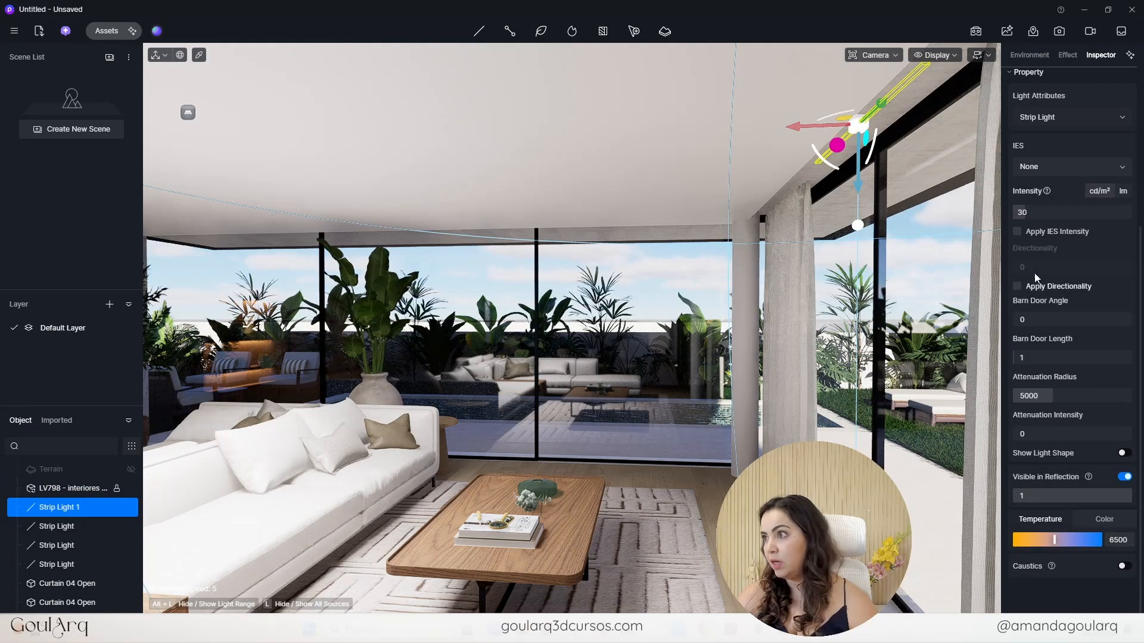
- Set the intensity of the strip light above the side-window curtains to 100 cd/m²
{"action": "left_click_drag", "start_coordinate": [1023, 214], "coordinate": [1028, 215]}
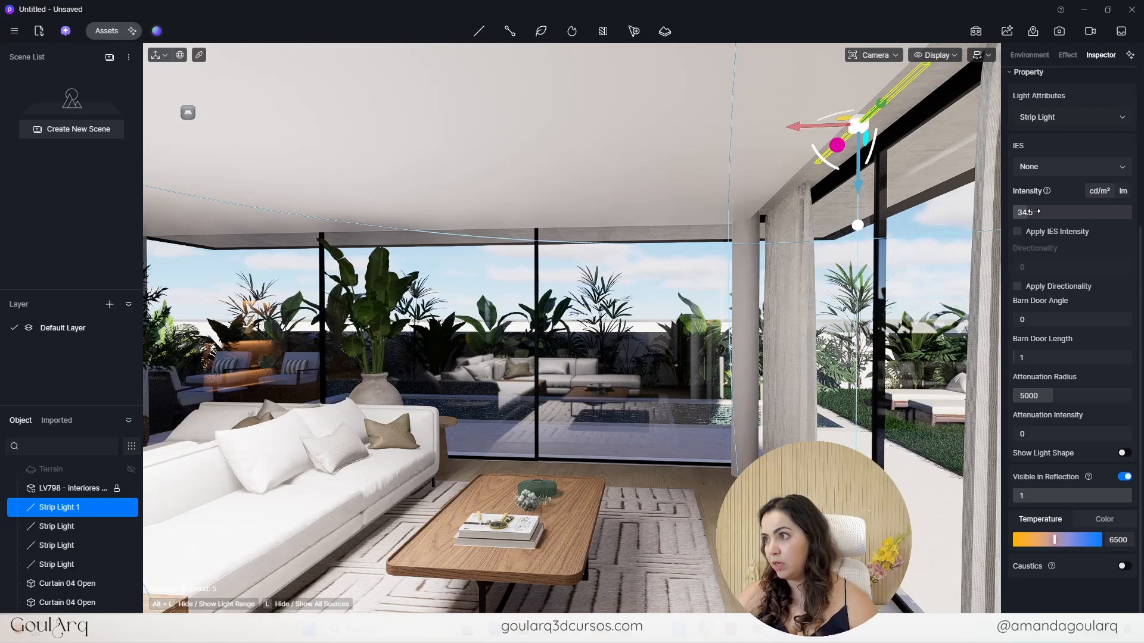
{"action": "left_click", "coordinate": [1025, 213]}
{"action": "type", "text": "100"}
{"action": "key", "text": "Return"}
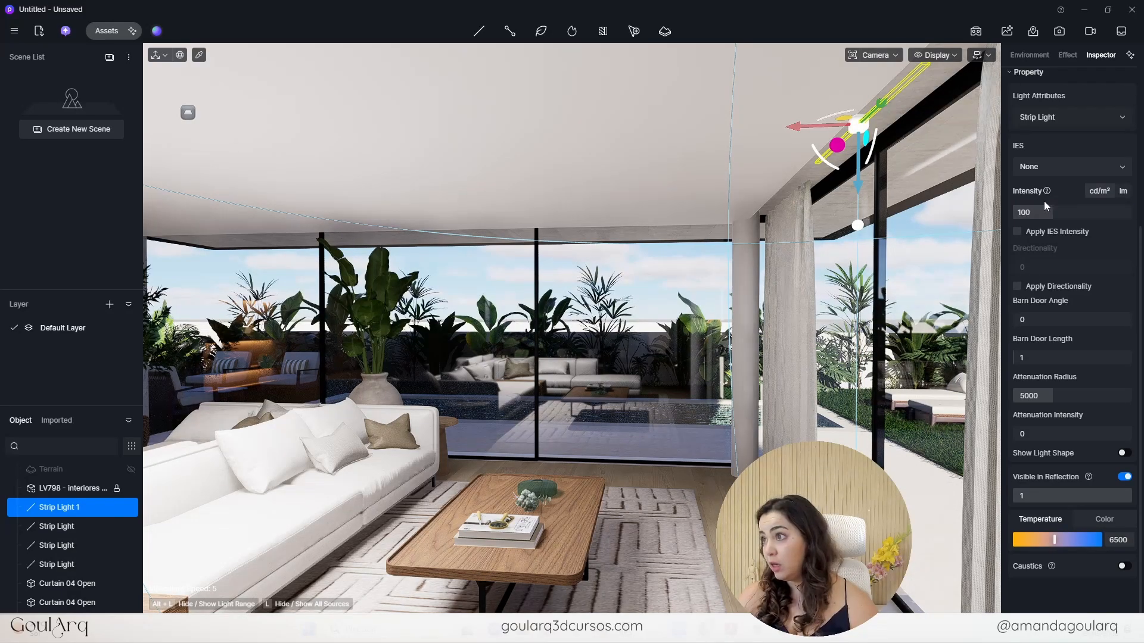
- Set the size of the strip light above the curtains to X 0.1 and Y 10
{"action": "scroll", "coordinate": [1047, 206], "scroll_direction": "up", "scroll_amount": 3}
{"action": "left_click", "coordinate": [1043, 182]}
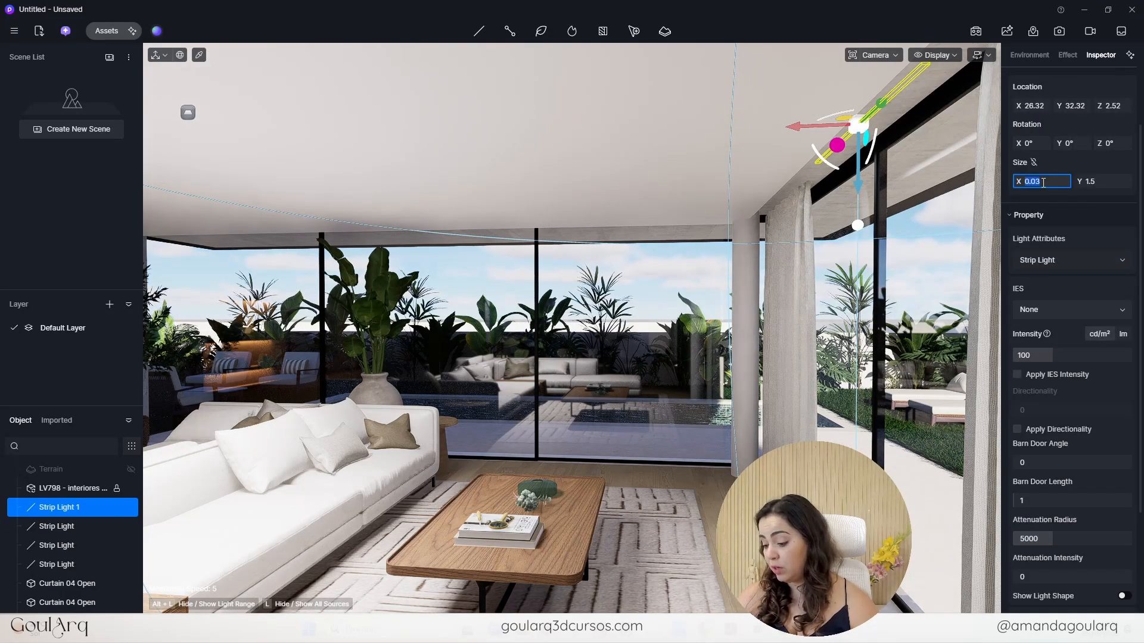
{"action": "key", "text": "Return"}
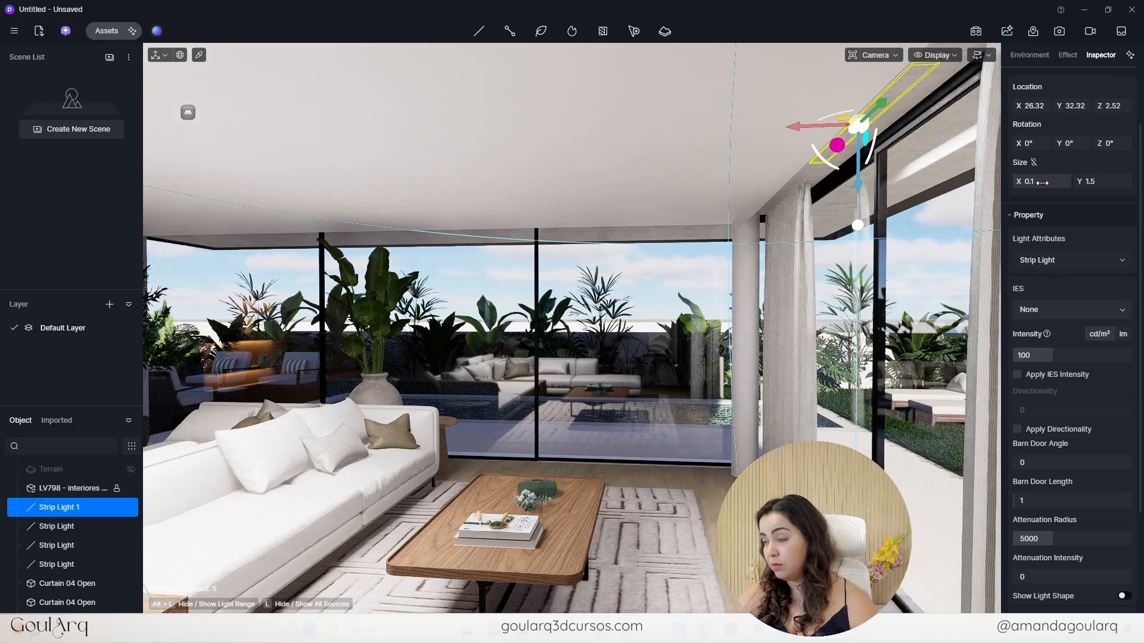
{"action": "left_click", "coordinate": [1096, 179]}
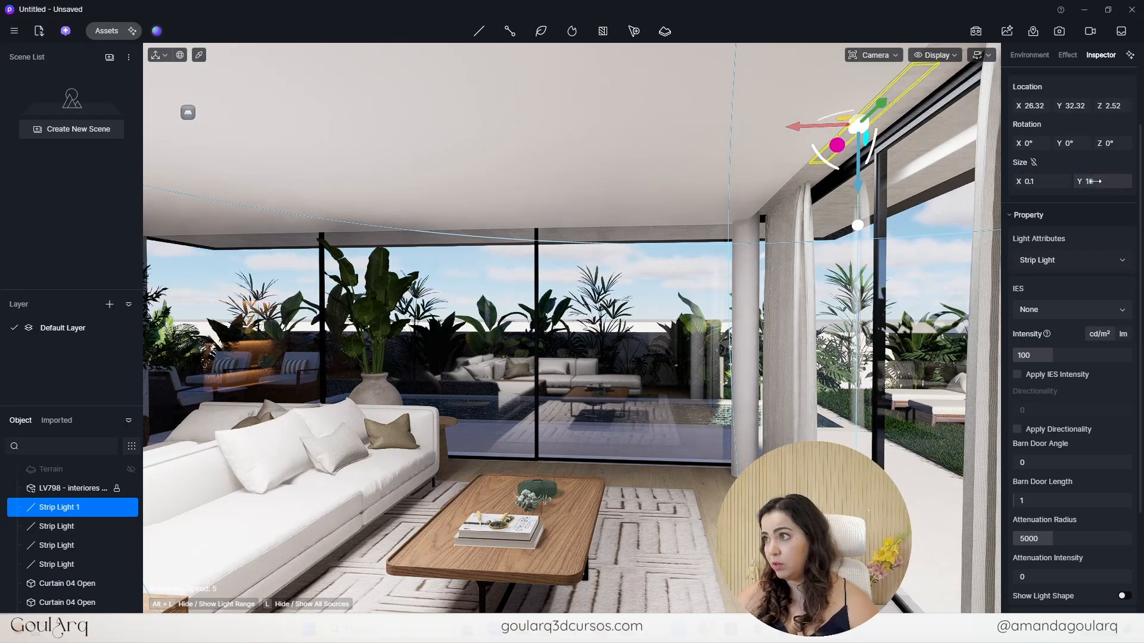
- Shift the strip light slightly across the ceiling recess to X 26.27 and set its color temperature to 3550
{"action": "right_click_drag", "start_coordinate": [394, 385], "coordinate": [565, 395]}
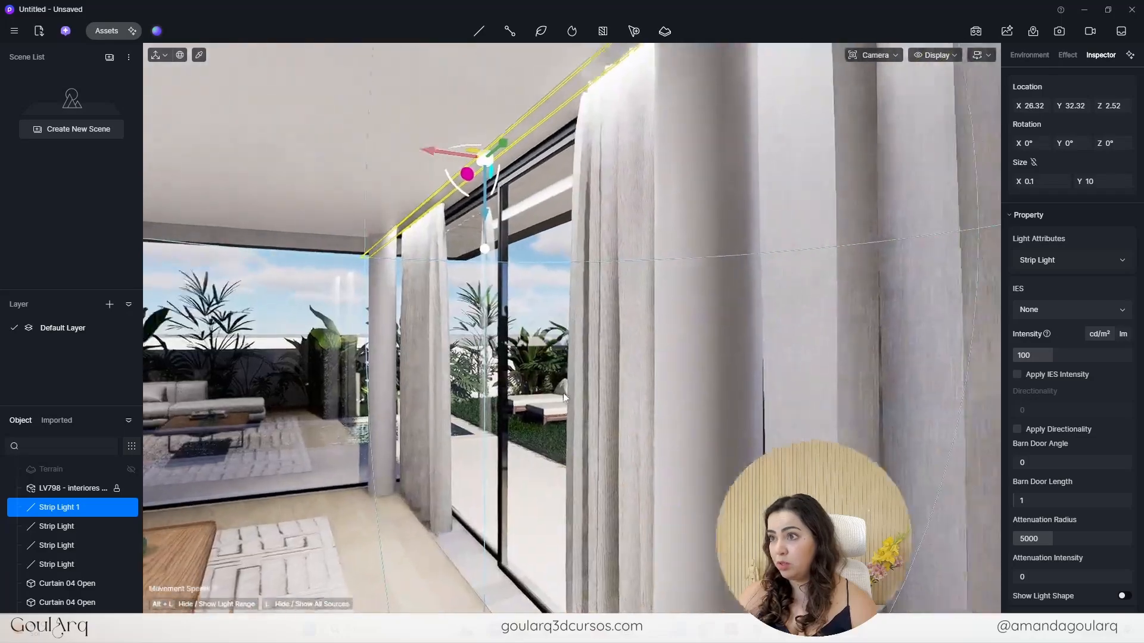
{"action": "scroll", "coordinate": [1066, 381], "scroll_direction": "down", "scroll_amount": 3}
{"action": "key", "text": "s"}
{"action": "key", "text": "a"}
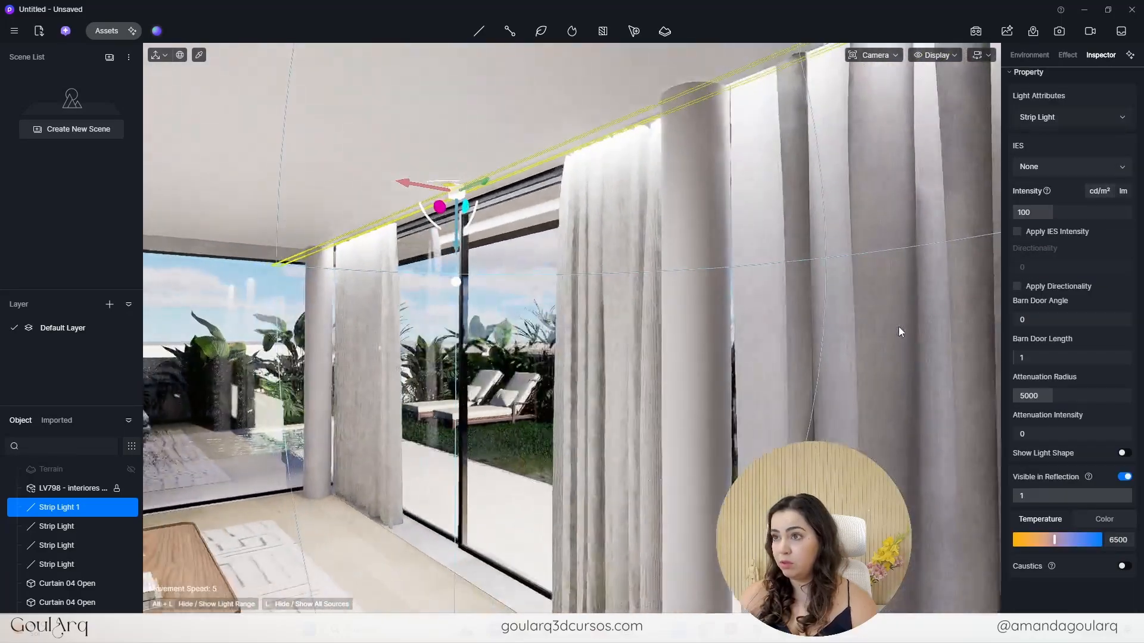
{"action": "key", "text": "s"}
{"action": "key", "text": "a"}
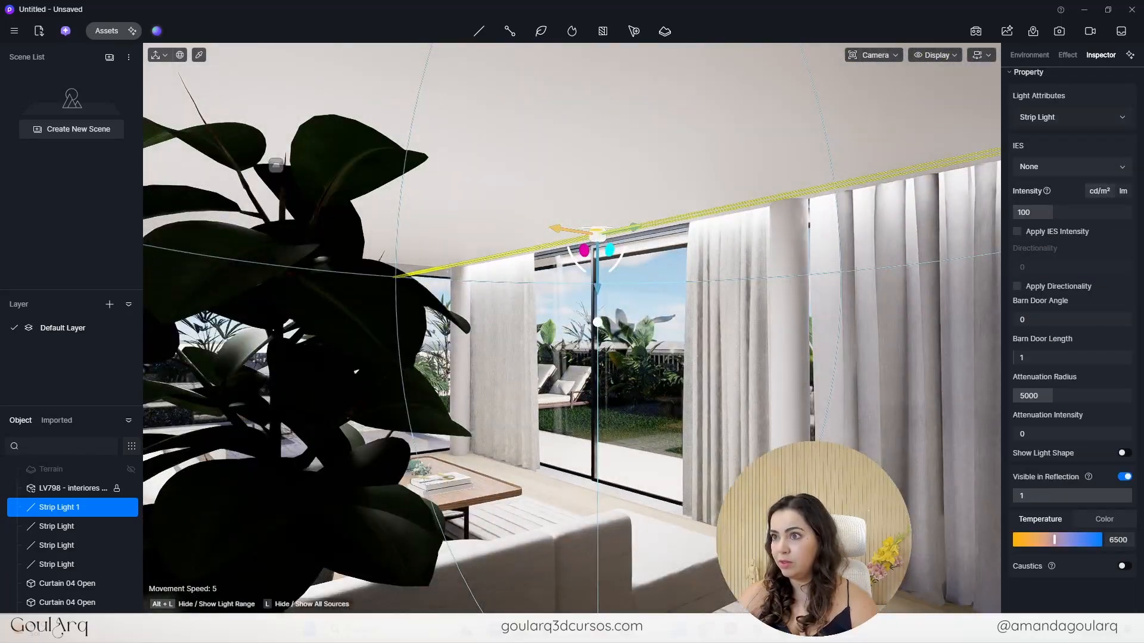
{"action": "left_click_drag", "start_coordinate": [554, 225], "coordinate": [558, 226]}
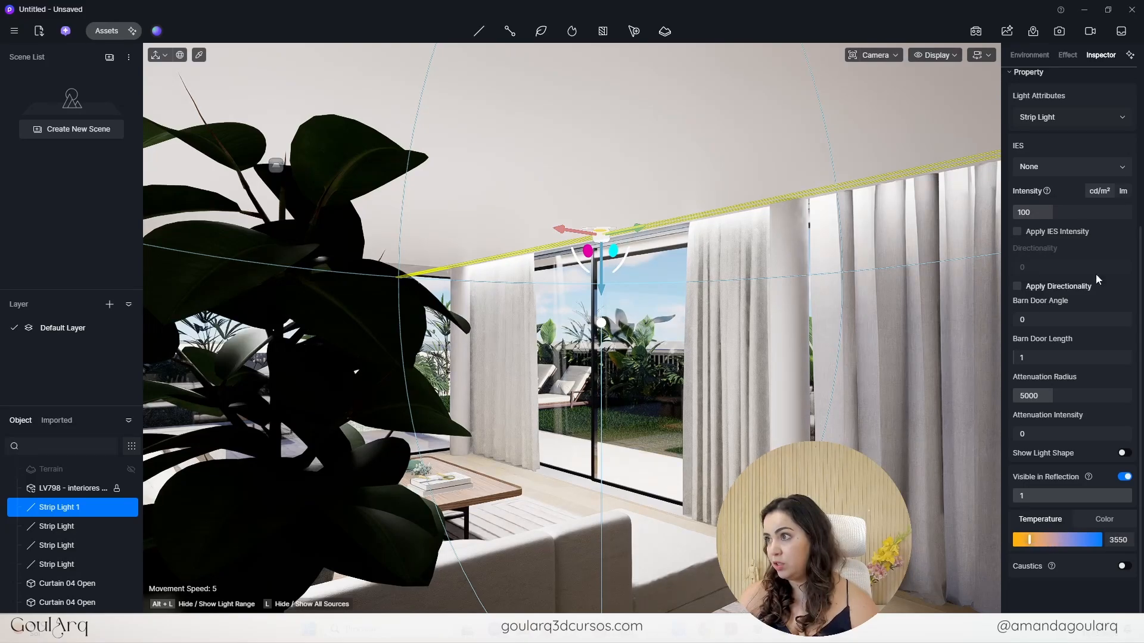
- Shorten the strip light above the curtains to a Y size of 5
{"action": "scroll", "coordinate": [1089, 143], "scroll_direction": "up", "scroll_amount": 3}
{"action": "left_click", "coordinate": [1098, 179]}
{"action": "type", "text": "3"}
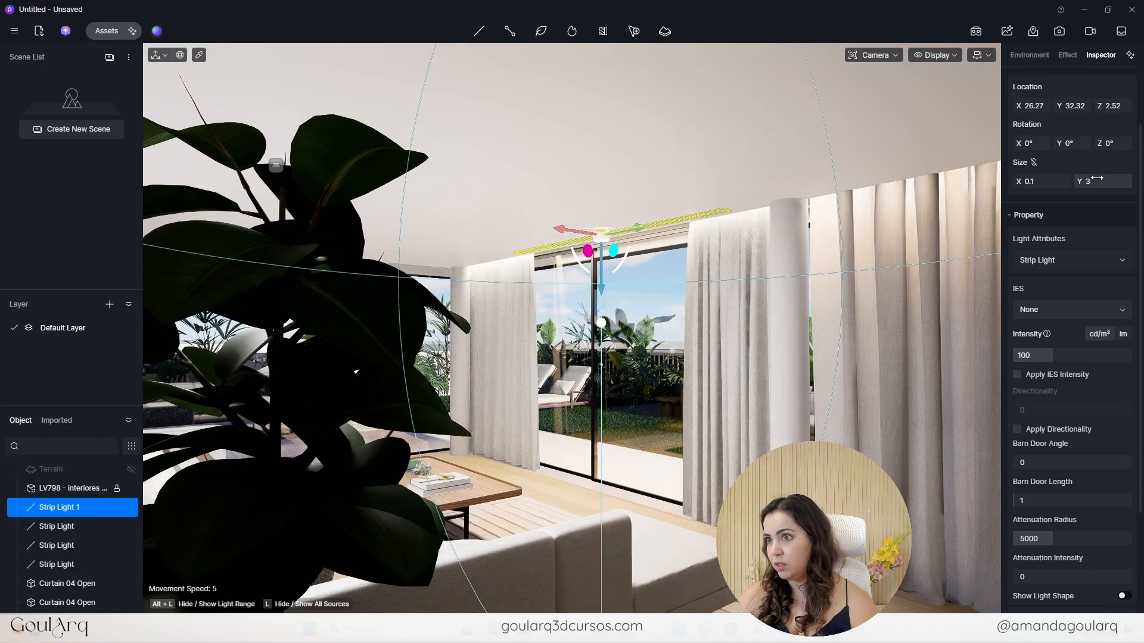
{"action": "type", "text": "5"}
- Reduce the curtain strip light's intensity to 50 cd/m² and its X size to 0.05
{"action": "middle_click_drag", "start_coordinate": [572, 238], "coordinate": [476, 227]}
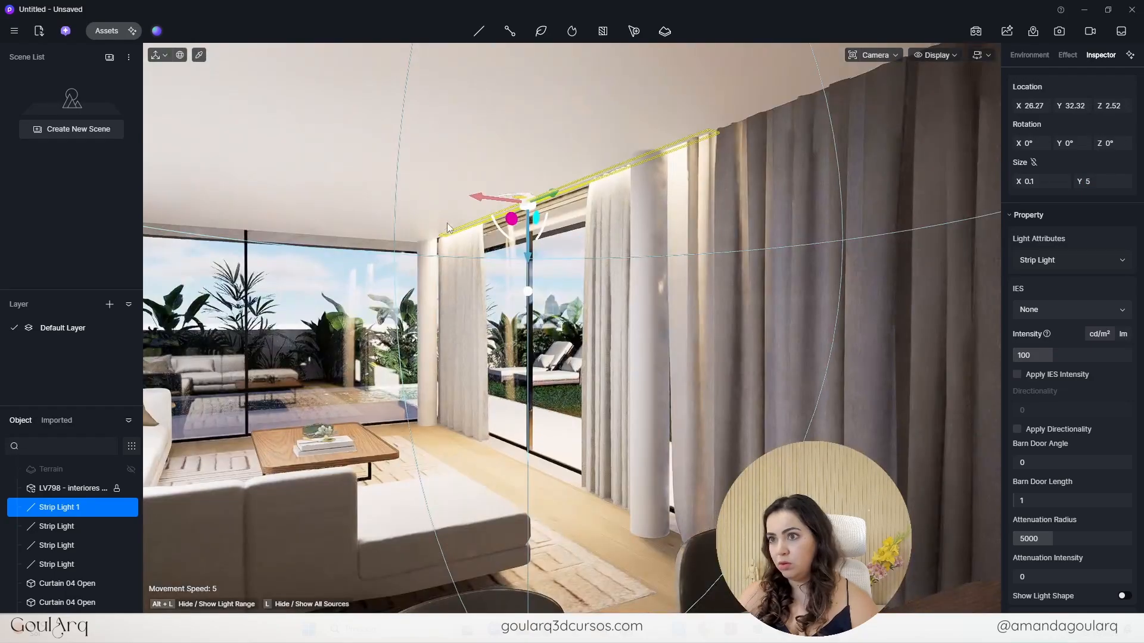
{"action": "scroll", "coordinate": [456, 224], "scroll_direction": "up", "scroll_amount": 5}
{"action": "left_click", "coordinate": [498, 491]}
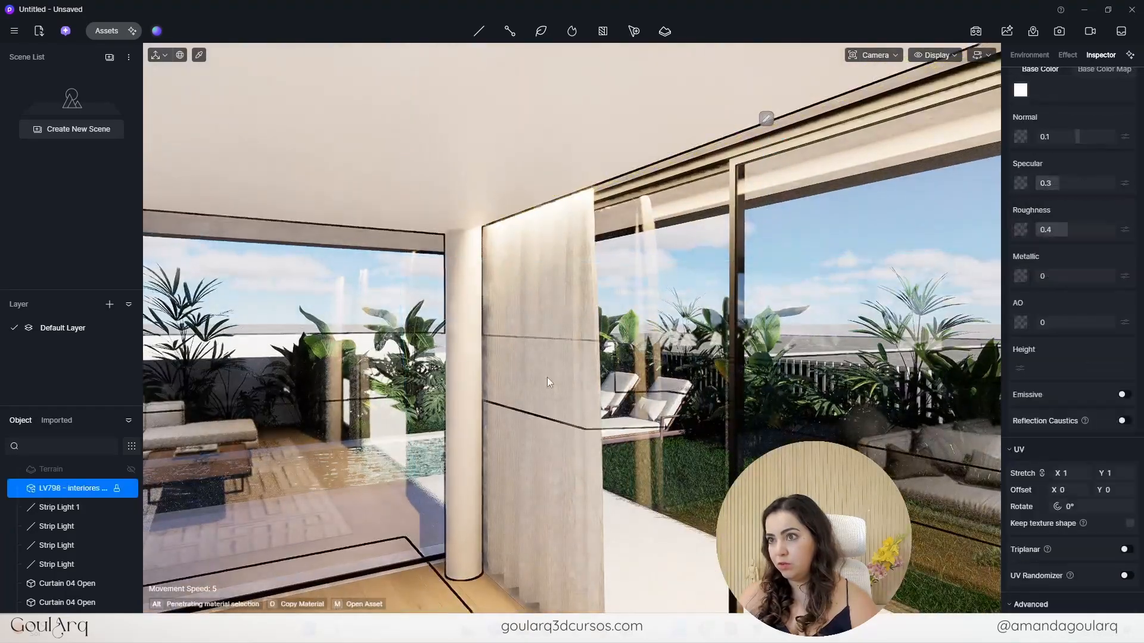
{"action": "middle_click_drag", "start_coordinate": [390, 298], "coordinate": [352, 303]}
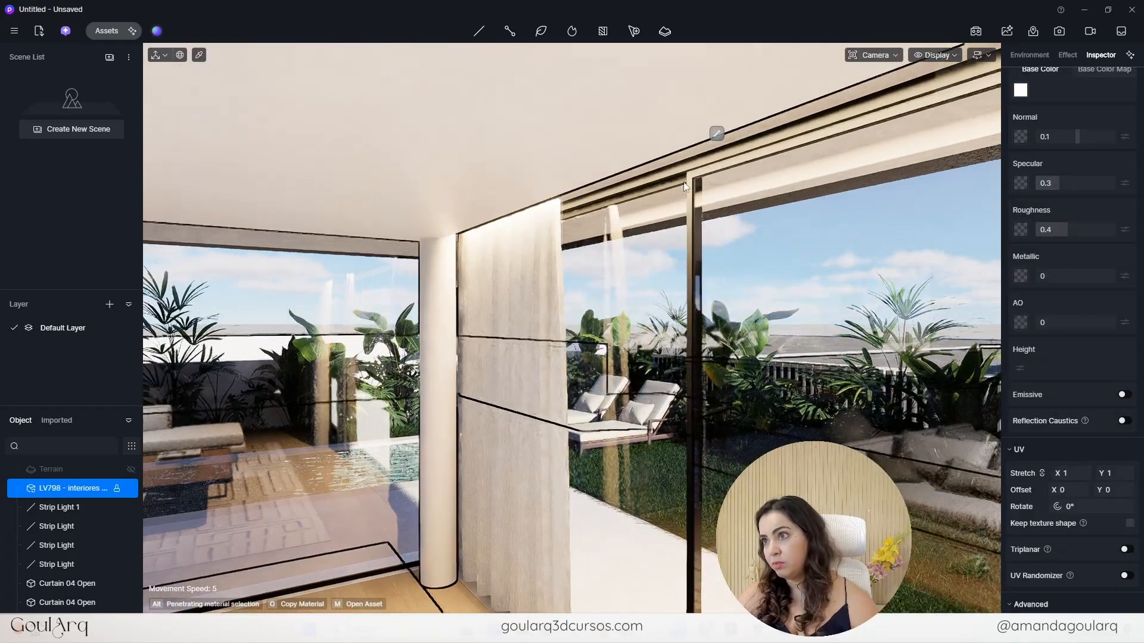
{"action": "scroll", "coordinate": [684, 181], "scroll_direction": "down", "scroll_amount": 2}
{"action": "left_click", "coordinate": [710, 144]}
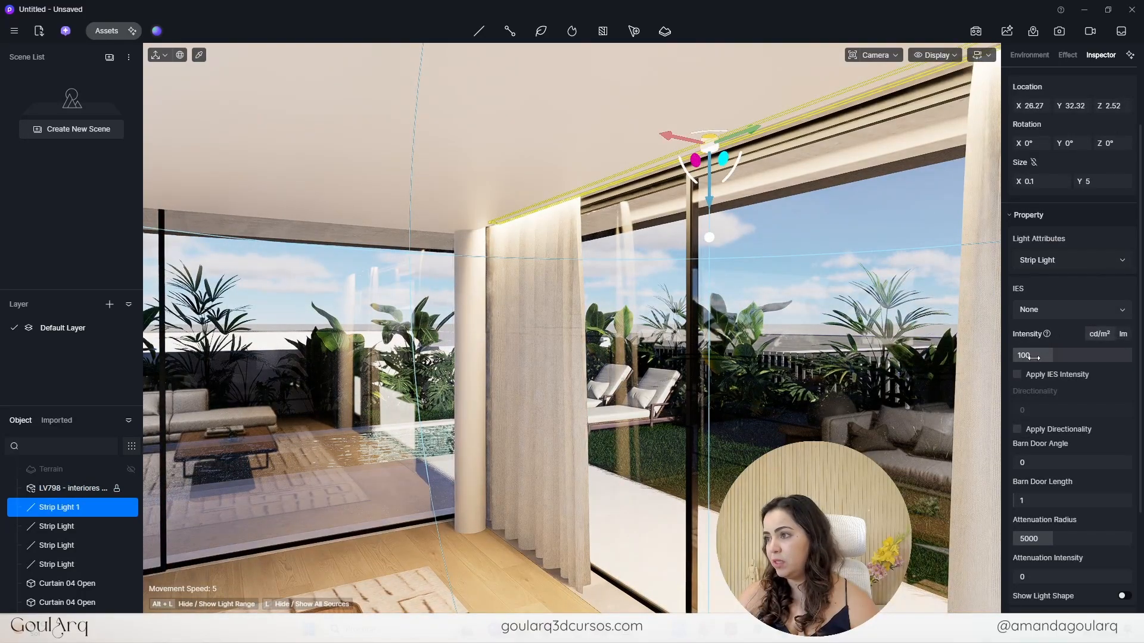
{"action": "left_click", "coordinate": [1026, 357]}
{"action": "type", "text": "50"}
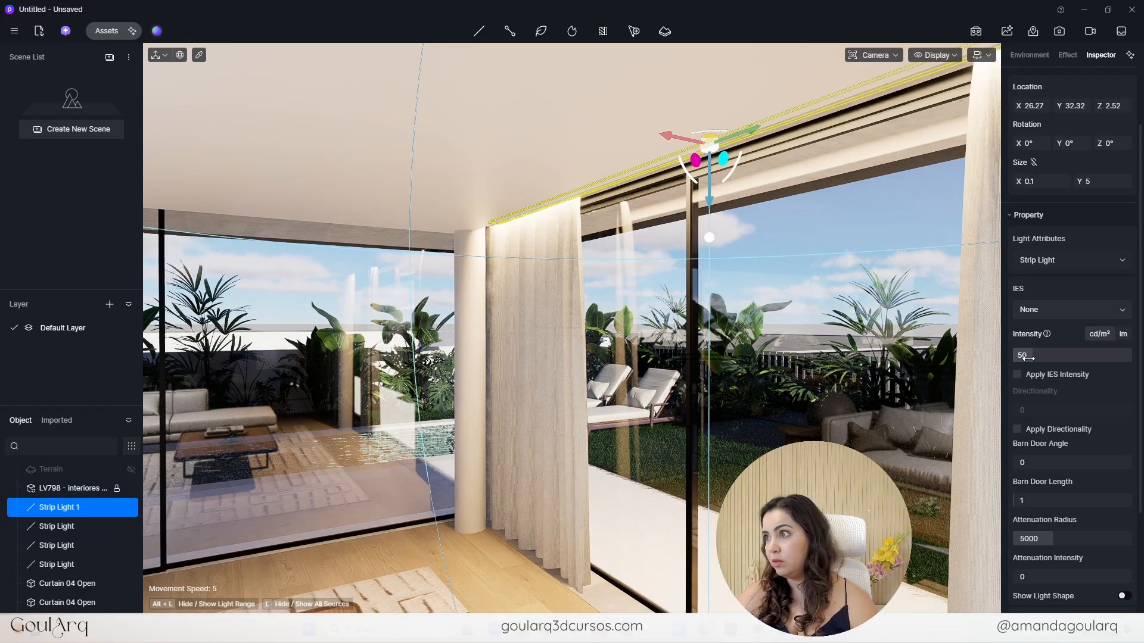
{"action": "key", "text": "Return"}
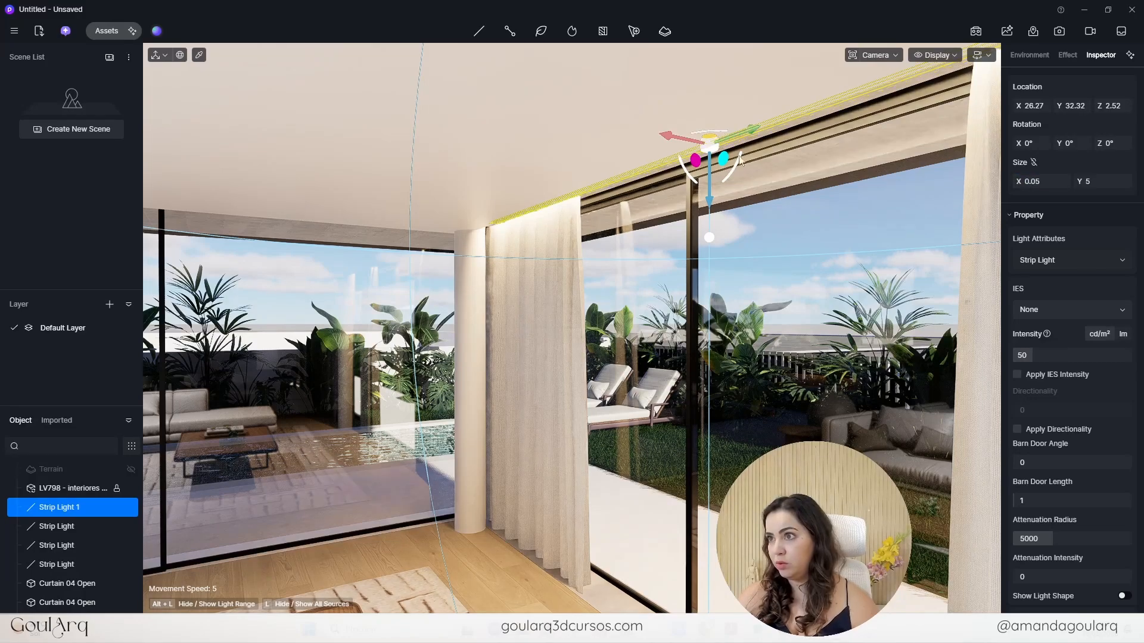
- Duplicate the curtain strip light, rotate the copy to Z 270° and place it along the back window wall
{"action": "left_click_drag", "start_coordinate": [665, 136], "coordinate": [617, 129], "text": "shift"}
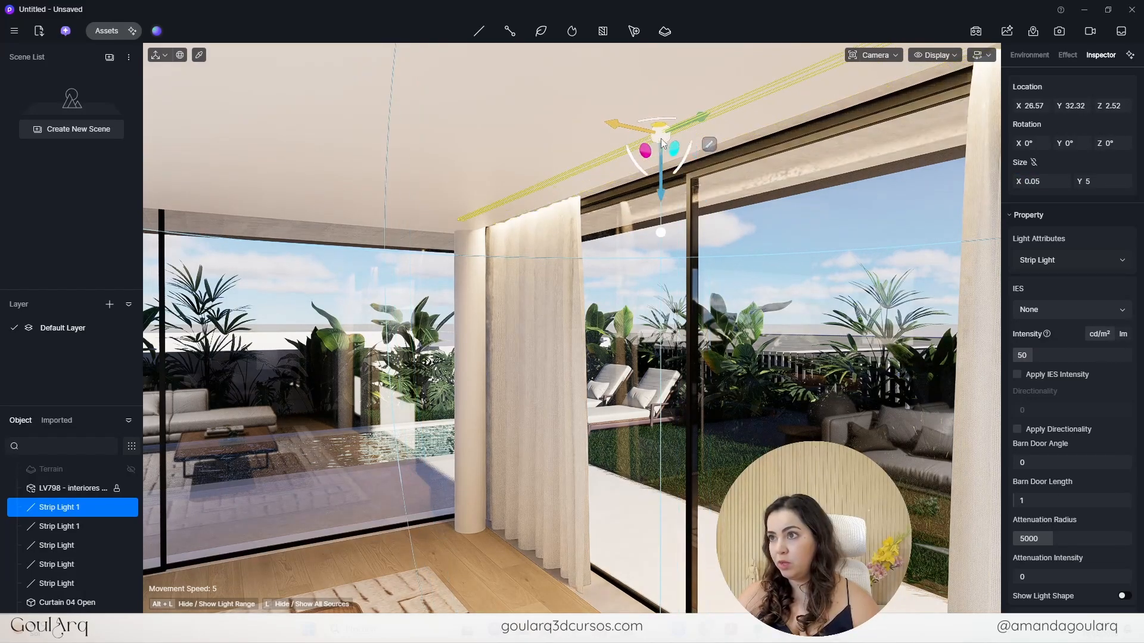
{"action": "left_click_drag", "start_coordinate": [663, 127], "coordinate": [686, 127]}
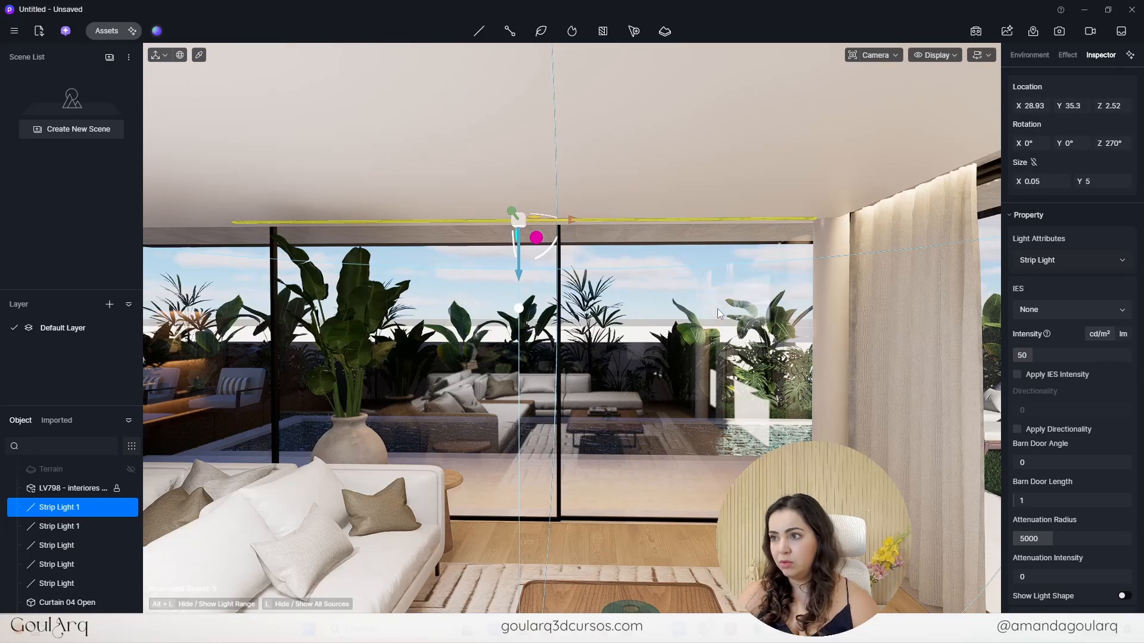
- Move the copied strip light into the ceiling recess at the back window, to Y 34.99 and Z 2.48
{"action": "scroll", "coordinate": [712, 309], "scroll_direction": "up", "scroll_amount": 4}
{"action": "right_click_drag", "start_coordinate": [726, 292], "coordinate": [603, 231]}
{"action": "right_click_drag", "start_coordinate": [774, 217], "coordinate": [715, 219]}
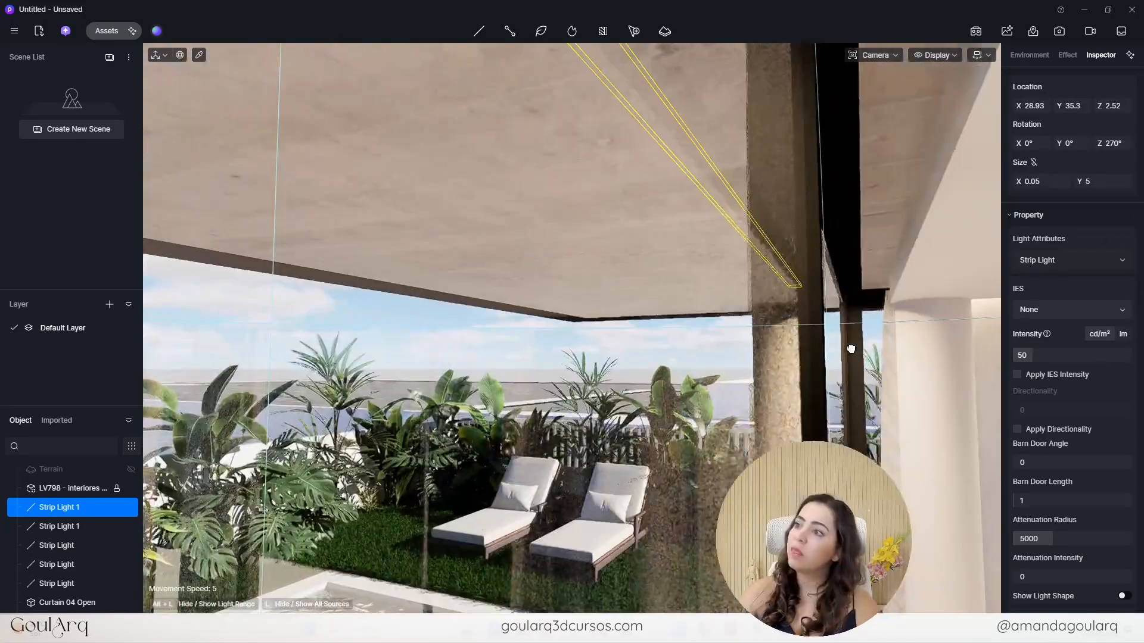
{"action": "scroll", "coordinate": [465, 215], "scroll_direction": "up", "scroll_amount": 3}
{"action": "right_click_drag", "start_coordinate": [465, 216], "coordinate": [531, 208]}
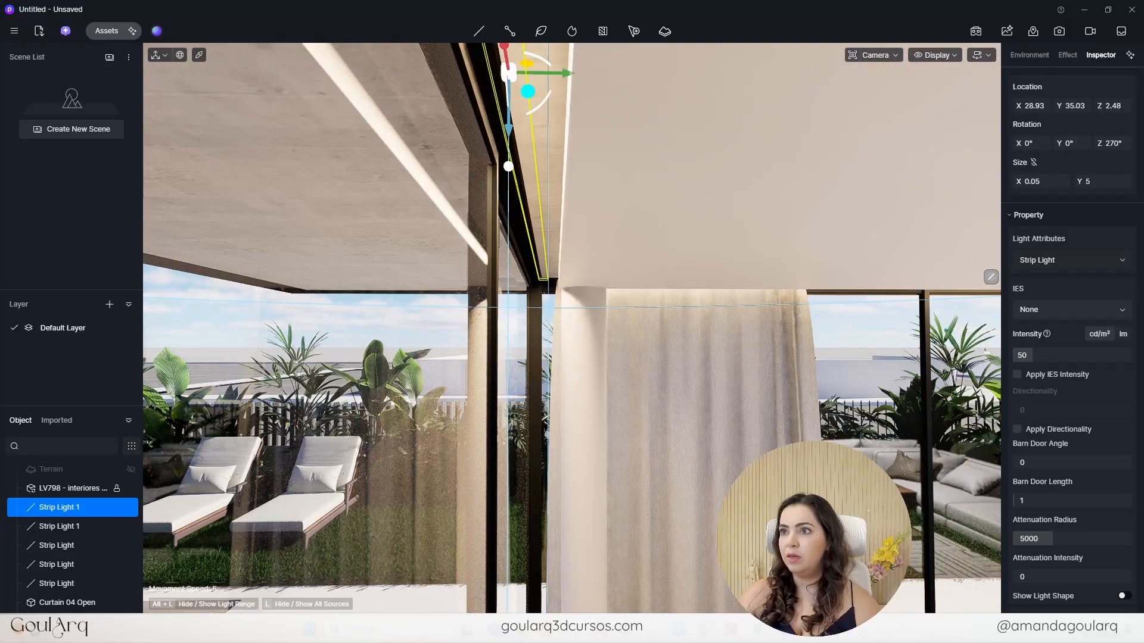
{"action": "left_click_drag", "start_coordinate": [567, 73], "coordinate": [605, 83]}
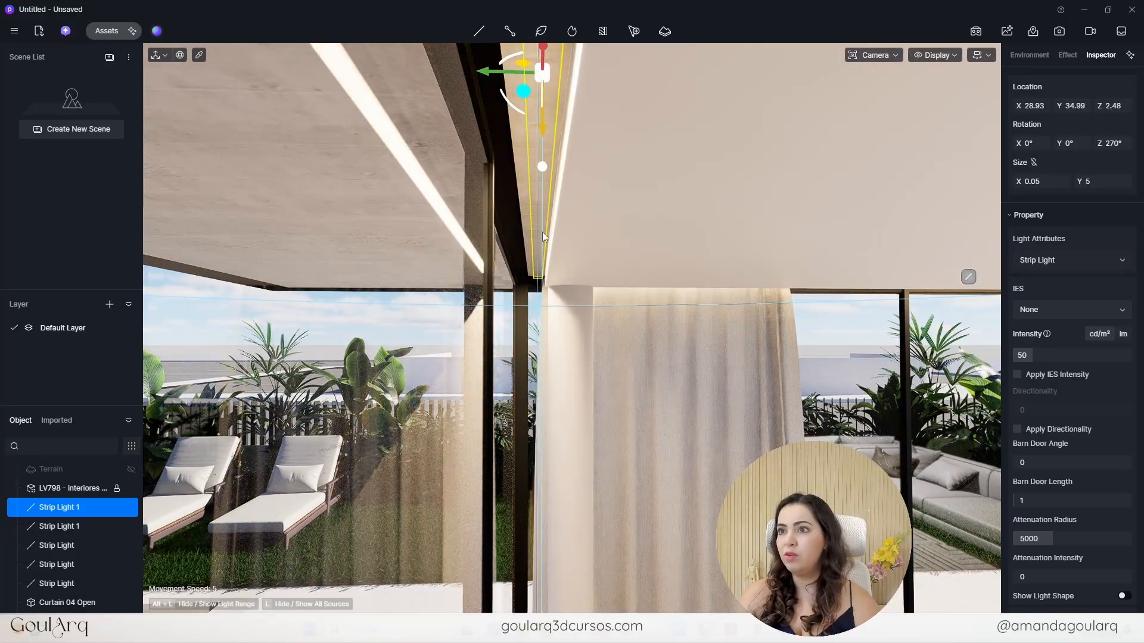
- Lower the copied strip light to Z 2.45, showing its light shape only while positioning it
{"action": "scroll", "coordinate": [1071, 340], "scroll_direction": "down", "scroll_amount": 3}
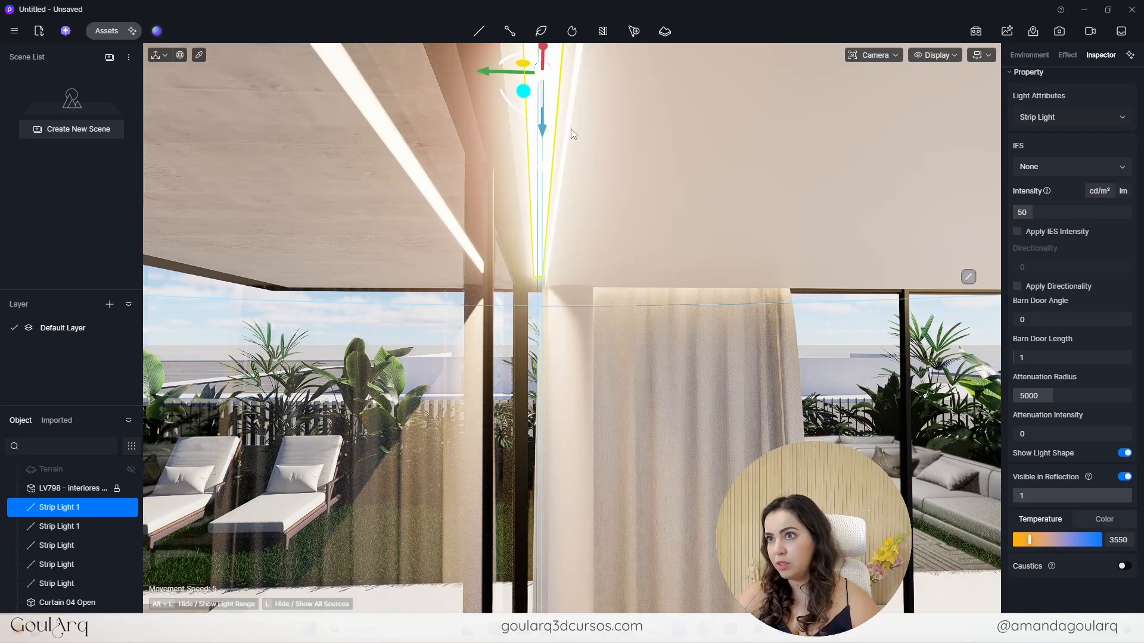
{"action": "mouse_move", "coordinate": [543, 143]}
{"action": "left_mouse_down"}
{"action": "mouse_move", "coordinate": [534, 186]}
{"action": "mouse_move", "coordinate": [534, 143]}
{"action": "mouse_move", "coordinate": [539, 161]}
{"action": "left_mouse_up"}
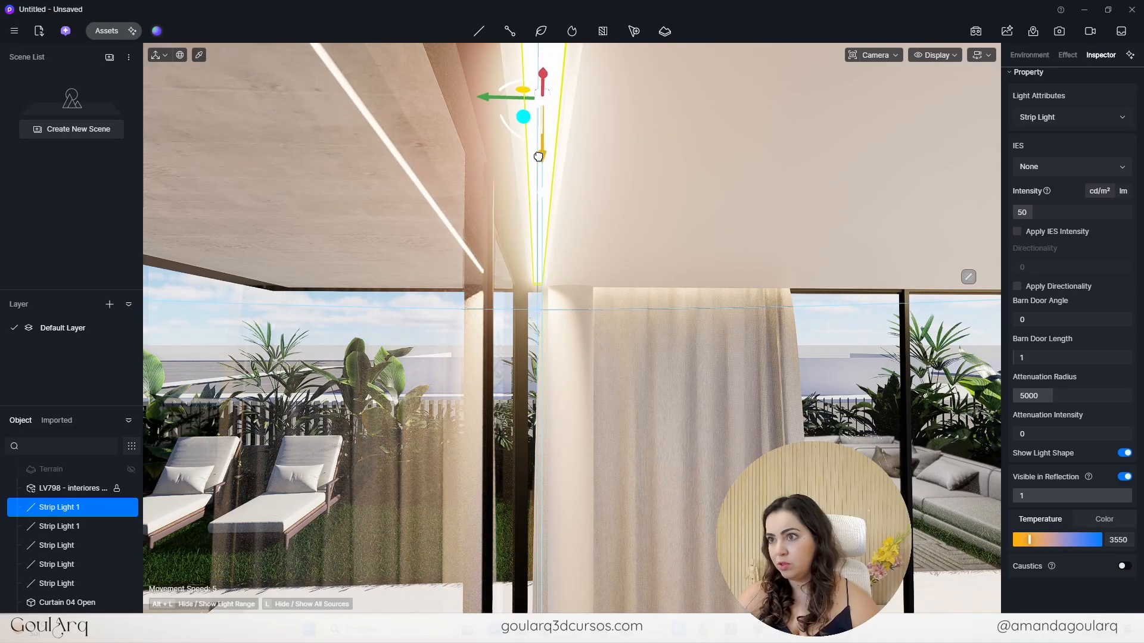
{"action": "left_click", "coordinate": [1124, 453]}
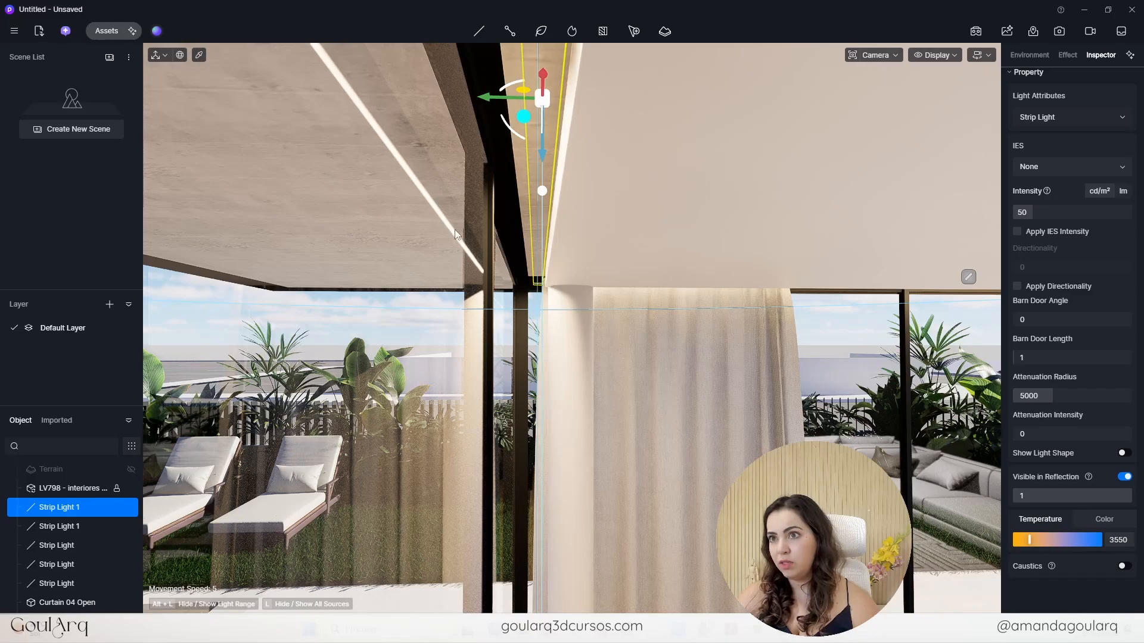
- Try the back-window strip light with its visibility in reflections turned off, and turn that option back on
{"action": "left_click", "coordinate": [1124, 476]}
{"action": "scroll", "coordinate": [1126, 480], "scroll_direction": "up", "scroll_amount": 1}
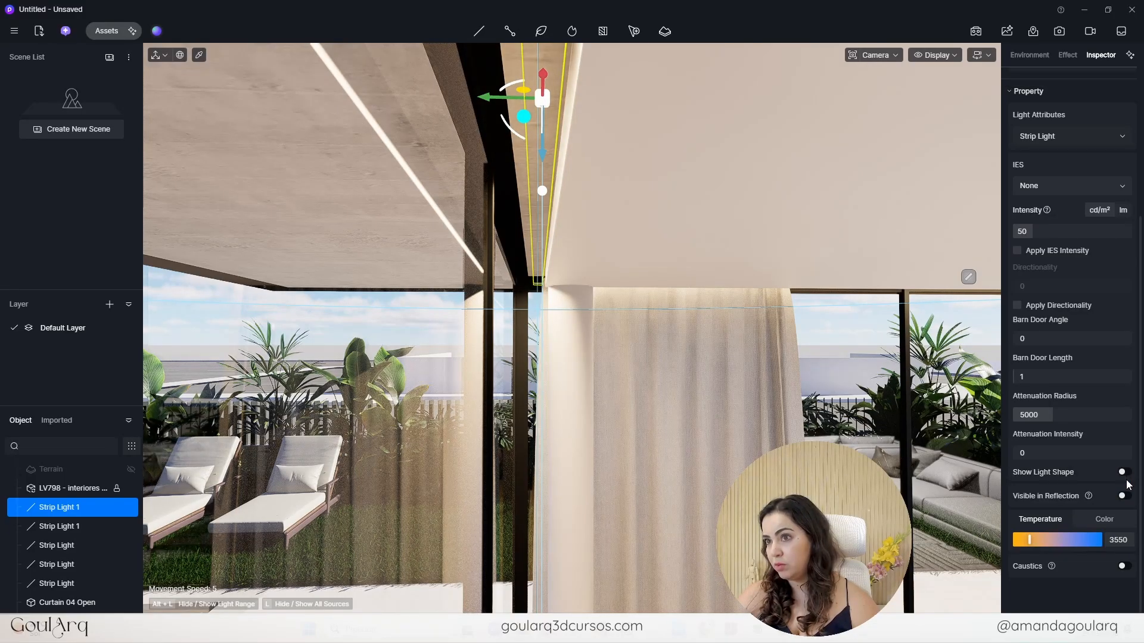
{"action": "middle_click_drag", "start_coordinate": [476, 363], "coordinate": [262, 322]}
{"action": "left_click", "coordinate": [1125, 495]}
- Extend the back-window strip light to a Y size of 7 and shift it along the wall to X 29.78
{"action": "right_click_drag", "start_coordinate": [768, 357], "coordinate": [753, 282]}
{"action": "key", "text": "f"}
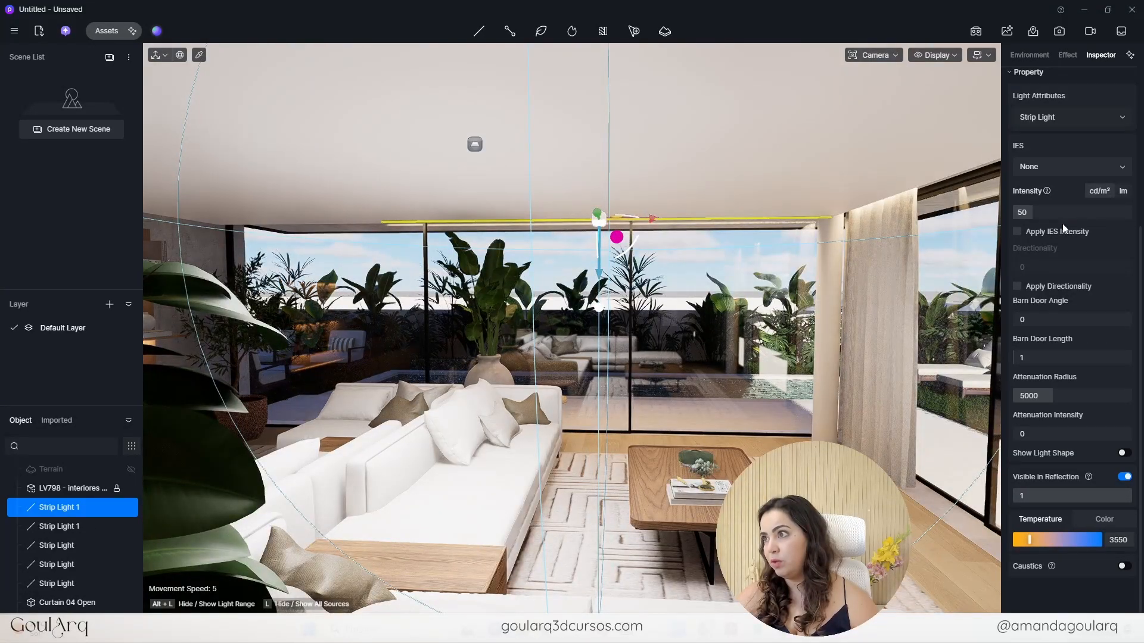
{"action": "scroll", "coordinate": [1067, 227], "scroll_direction": "up", "scroll_amount": 3}
{"action": "left_click", "coordinate": [1100, 181]}
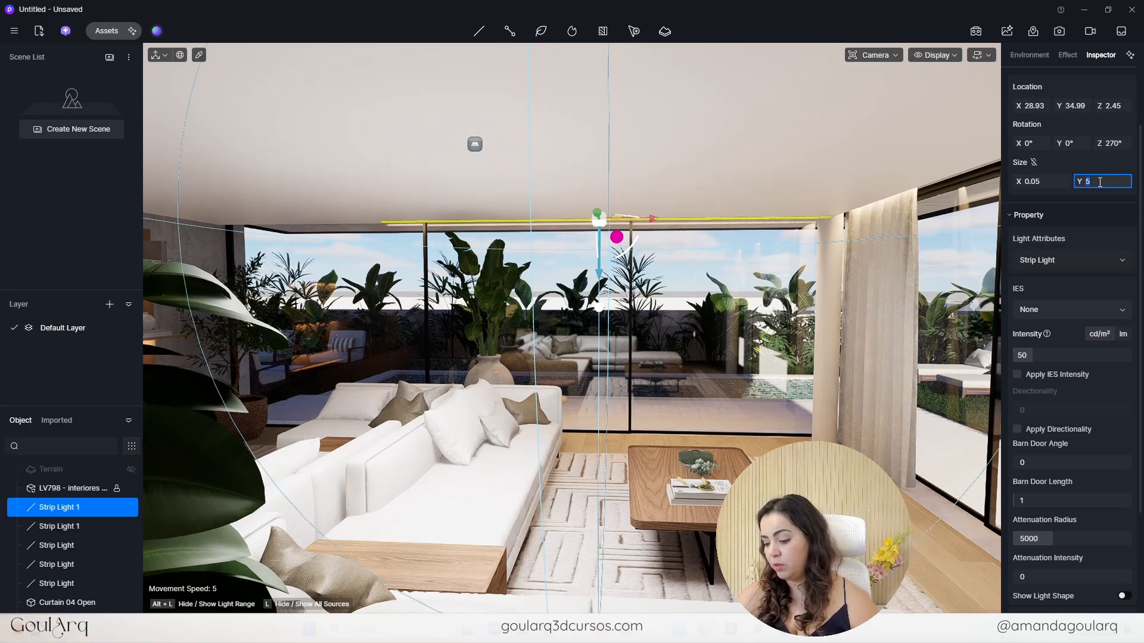
{"action": "key", "text": "Return"}
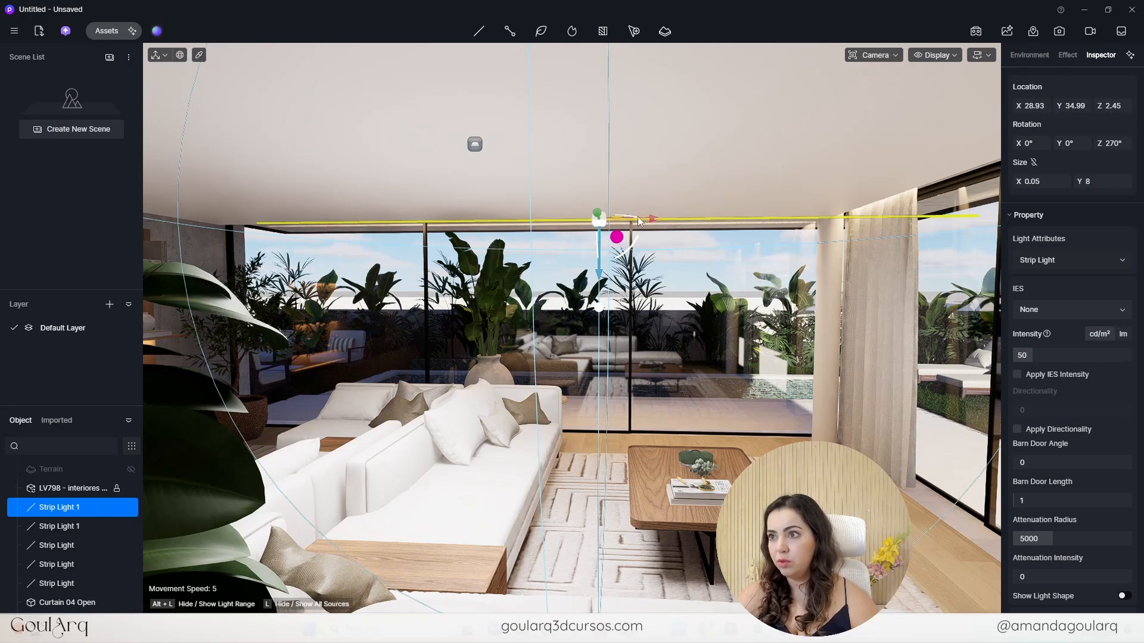
{"action": "left_click_drag", "start_coordinate": [637, 221], "coordinate": [569, 234]}
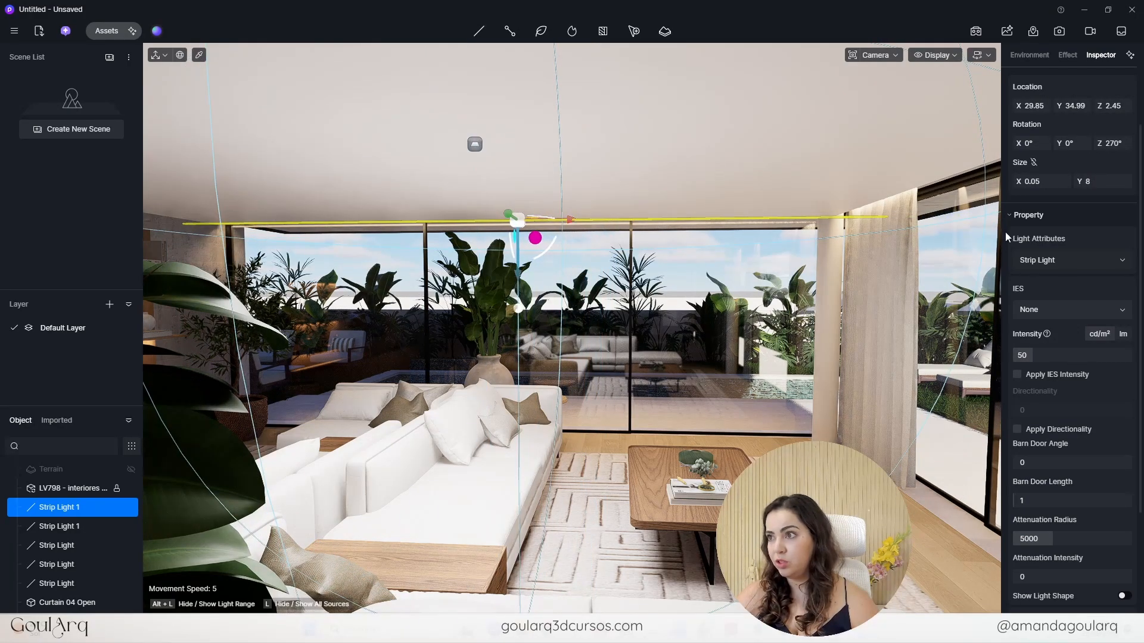
{"action": "left_click", "coordinate": [785, 379]}
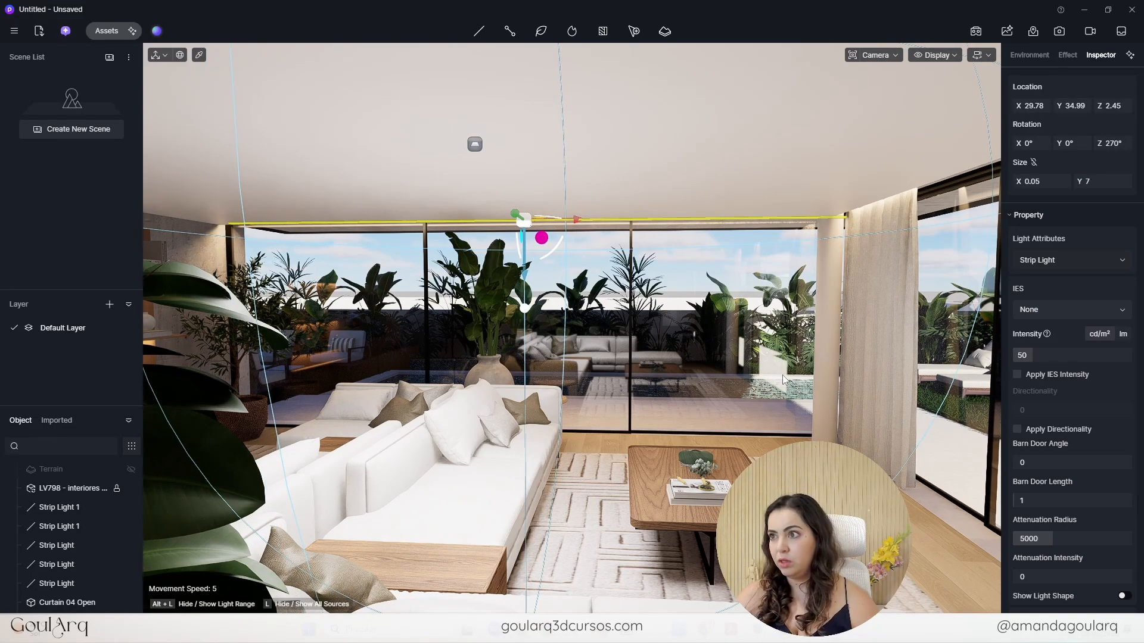
- Delete the light in the middle of the living room ceiling
{"action": "right_click_drag", "start_coordinate": [785, 379], "coordinate": [705, 352]}
{"action": "scroll", "coordinate": [691, 343], "scroll_direction": "down", "scroll_amount": 3}
{"action": "middle_click_drag", "start_coordinate": [705, 351], "coordinate": [691, 349]}
{"action": "scroll", "coordinate": [691, 349], "scroll_direction": "up", "scroll_amount": 4}
{"action": "left_click", "coordinate": [427, 159]}
{"action": "key", "text": "Delete"}
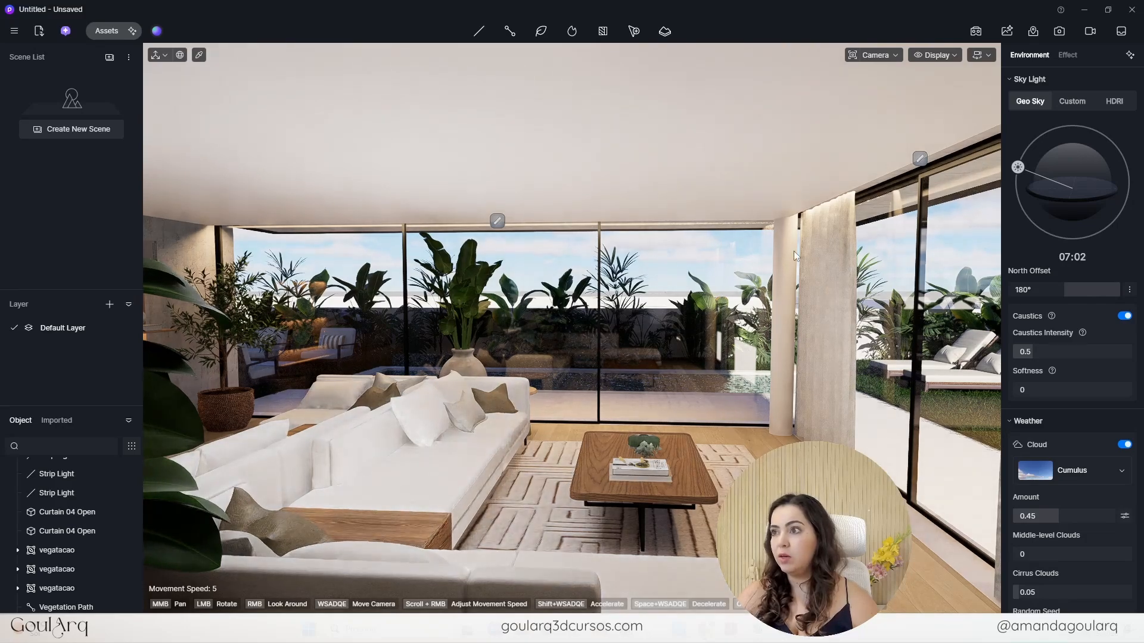
- Create a new layer for the lights and name it iluminacao
{"action": "middle_click_drag", "start_coordinate": [647, 349], "coordinate": [646, 324]}
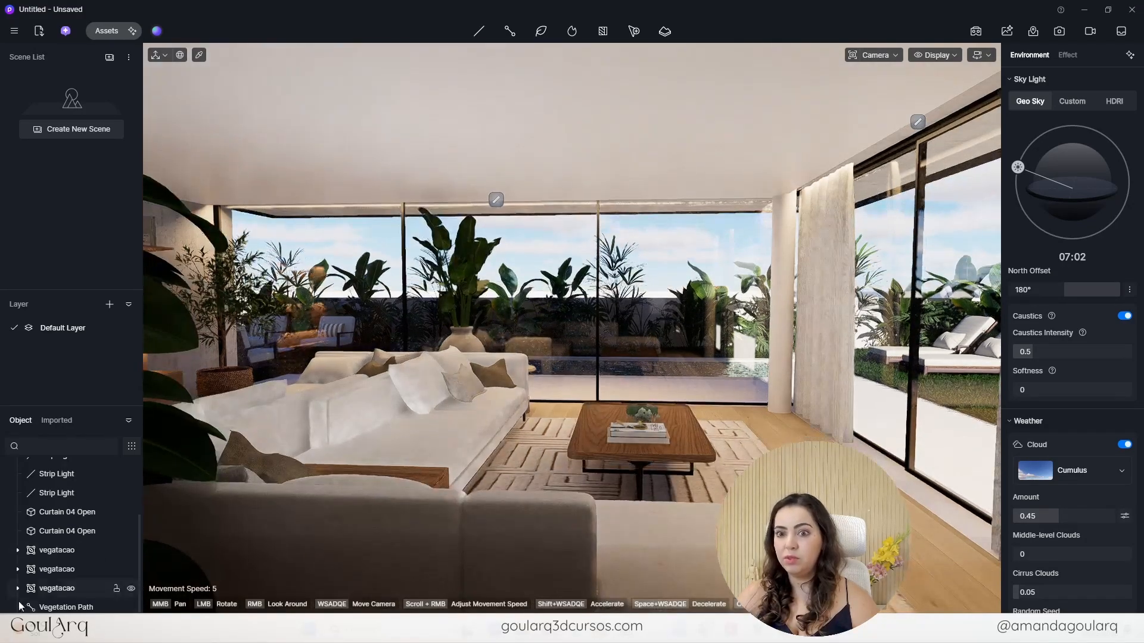
{"action": "scroll", "coordinate": [72, 596], "scroll_direction": "down", "scroll_amount": 1}
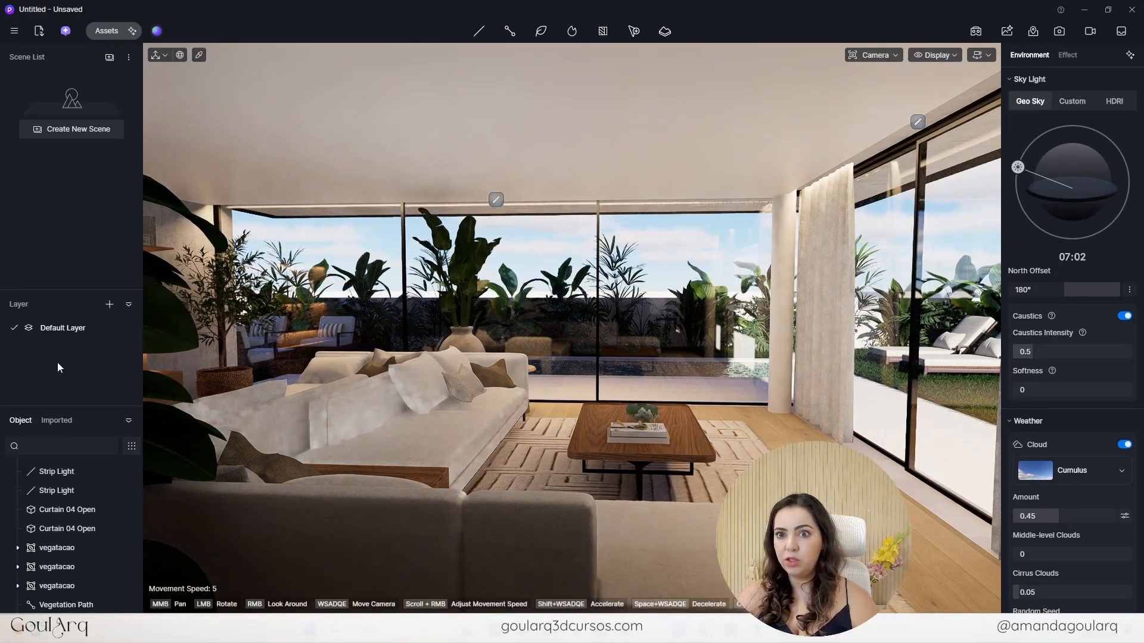
{"action": "left_click", "coordinate": [111, 309]}
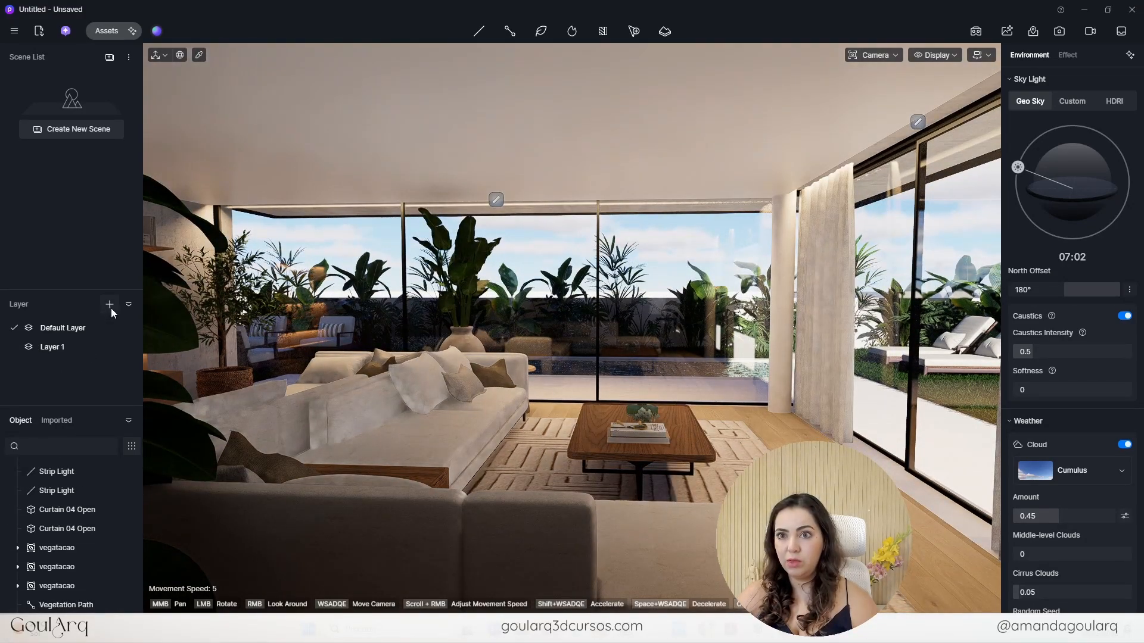
{"action": "double_click", "coordinate": [62, 343]}
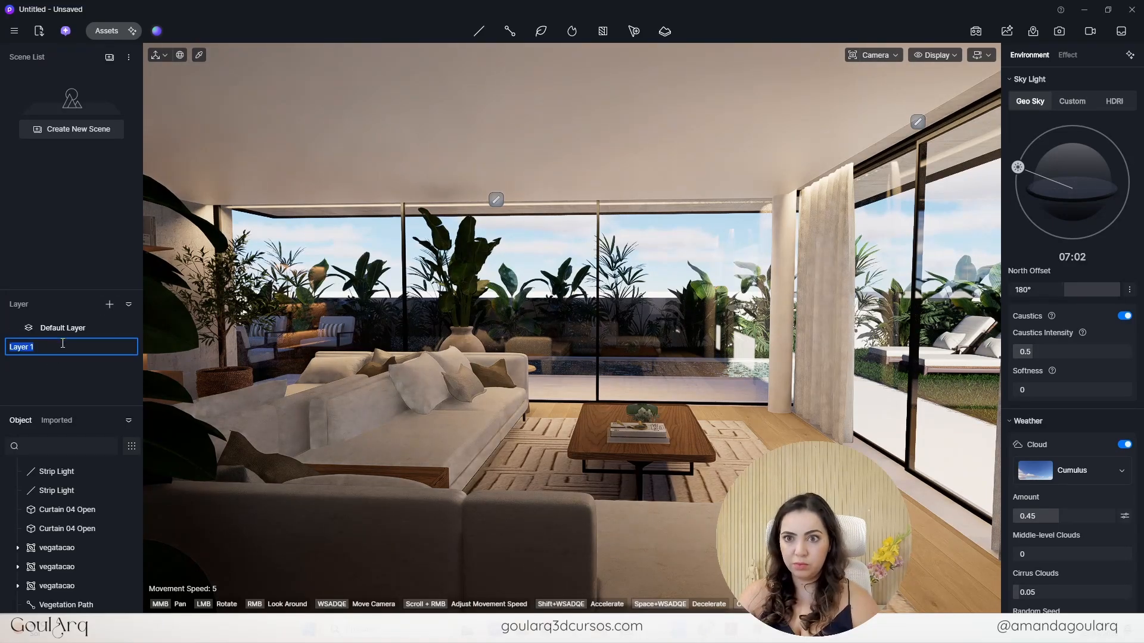
{"action": "type", "text": "iluminacao"}
{"action": "key", "text": "Return"}
- Move the last two strip lights in the object list into the iluminacao layer and hide that layer
{"action": "left_click_drag", "start_coordinate": [83, 472], "coordinate": [88, 347]}
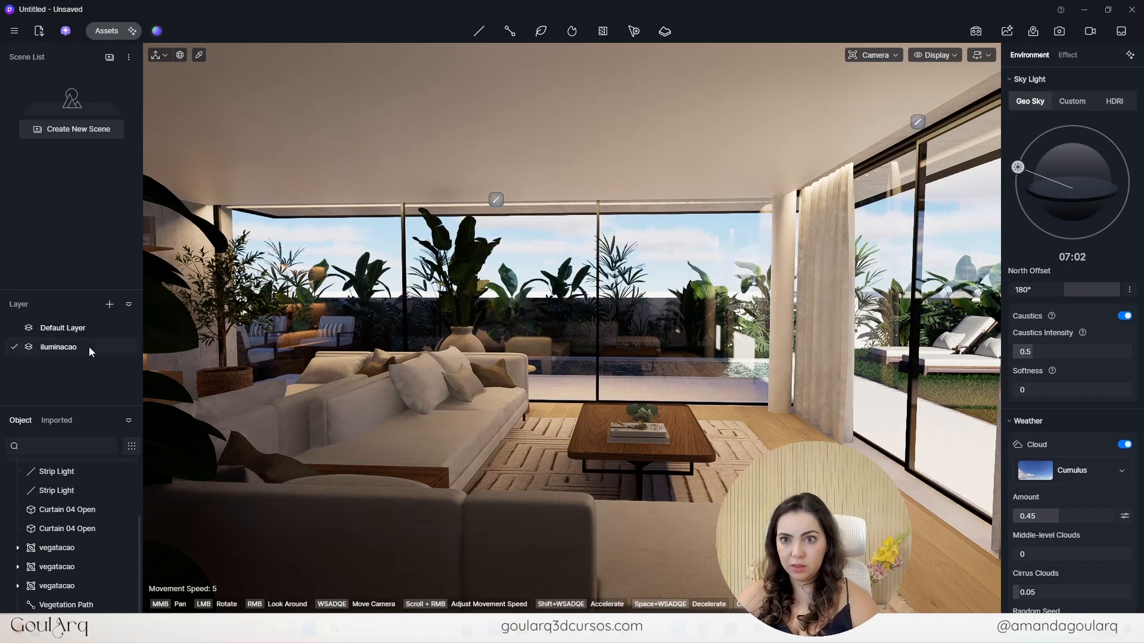
{"action": "left_click_drag", "start_coordinate": [62, 491], "coordinate": [63, 349]}
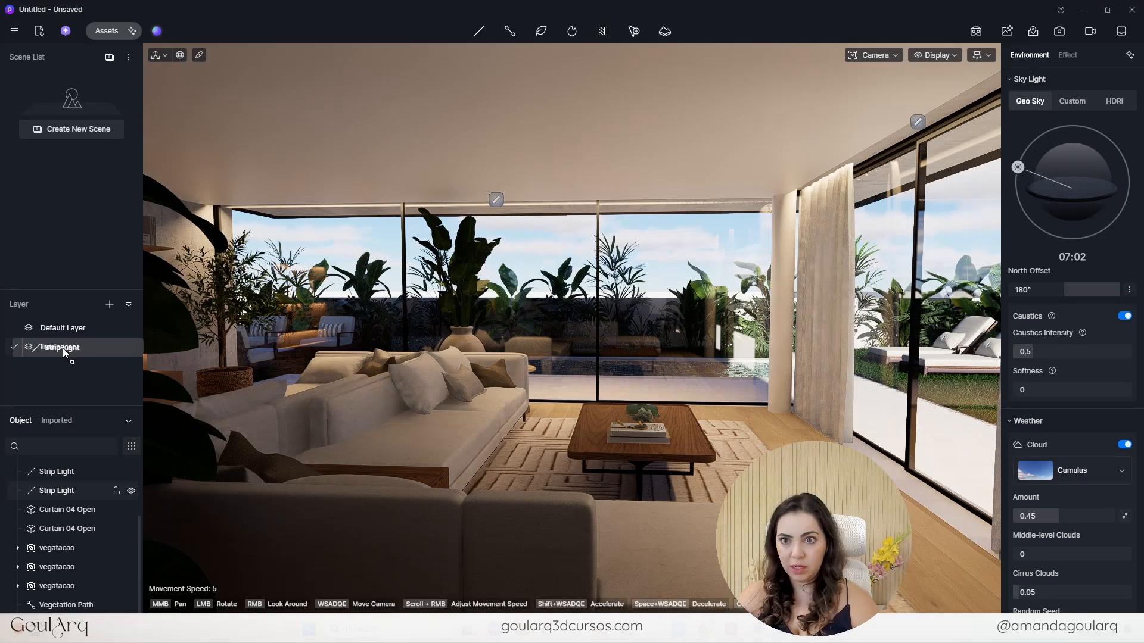
{"action": "left_click", "coordinate": [129, 347]}
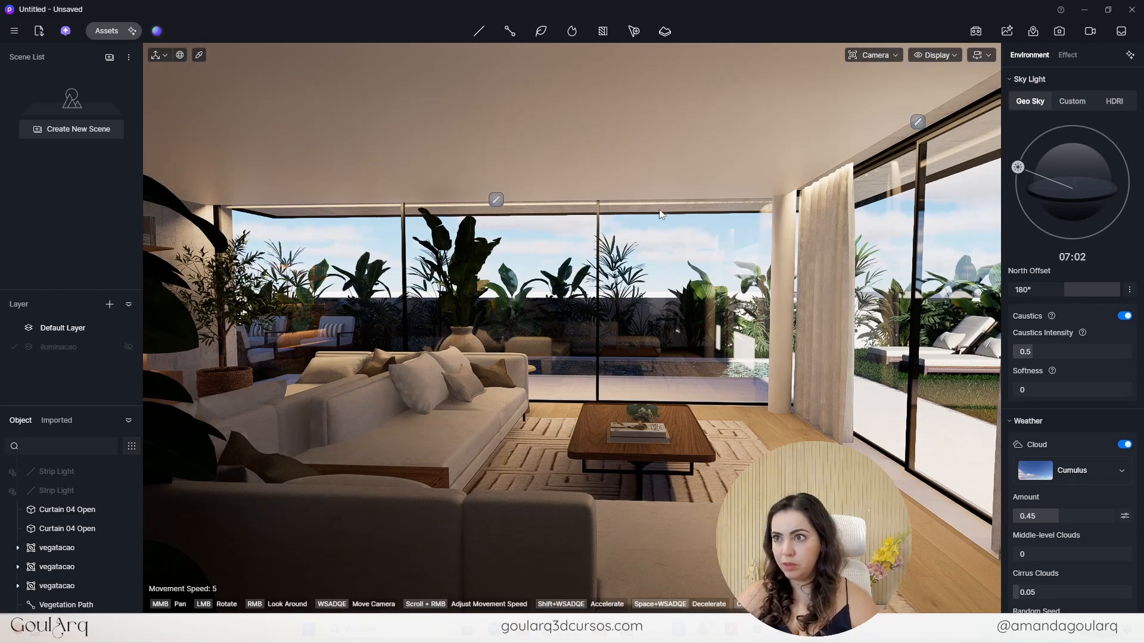
- Assign the remaining three strip lights, including both named Strip Light 1, to the iluminacao layer
{"action": "scroll", "coordinate": [79, 527], "scroll_direction": "up", "scroll_amount": 3}
{"action": "left_click", "coordinate": [77, 546]}
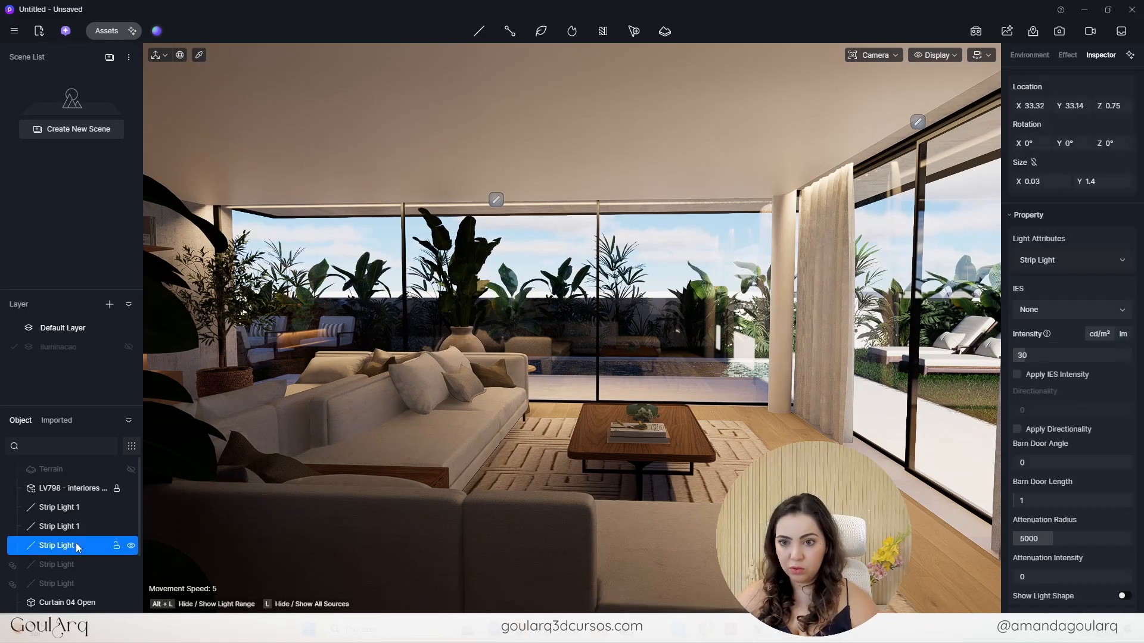
{"action": "left_click", "coordinate": [76, 507], "text": "shift"}
{"action": "left_click_drag", "start_coordinate": [76, 509], "coordinate": [75, 343]}
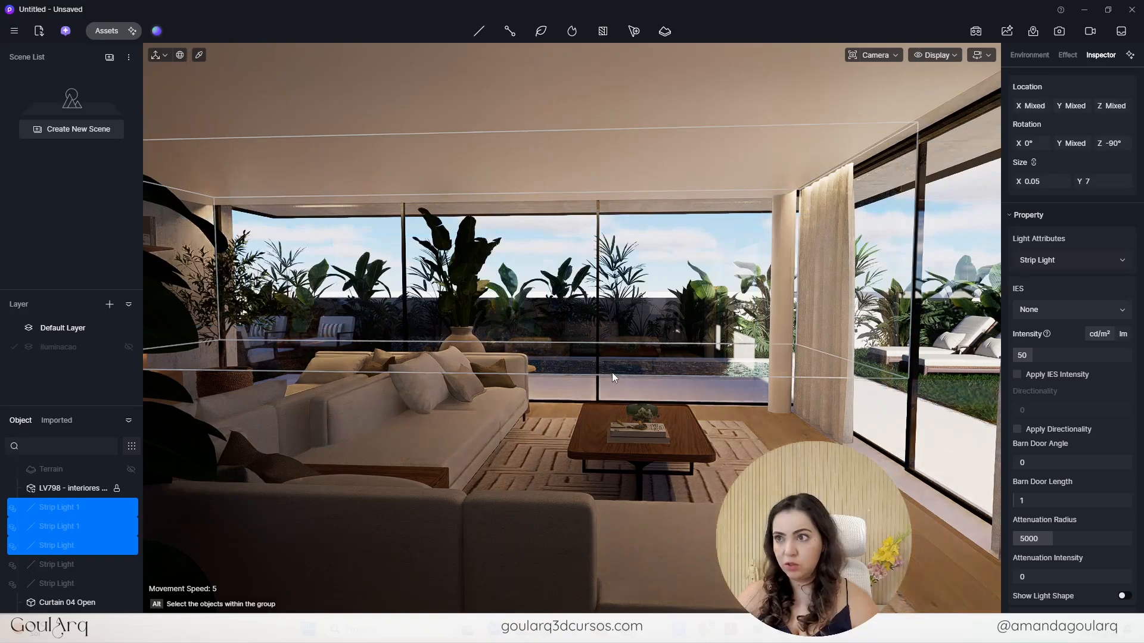
- Inspect the living room without its artificial lights, and make the iluminacao layer visible again
{"action": "left_click", "coordinate": [858, 394]}
{"action": "right_click_drag", "start_coordinate": [792, 370], "coordinate": [612, 345]}
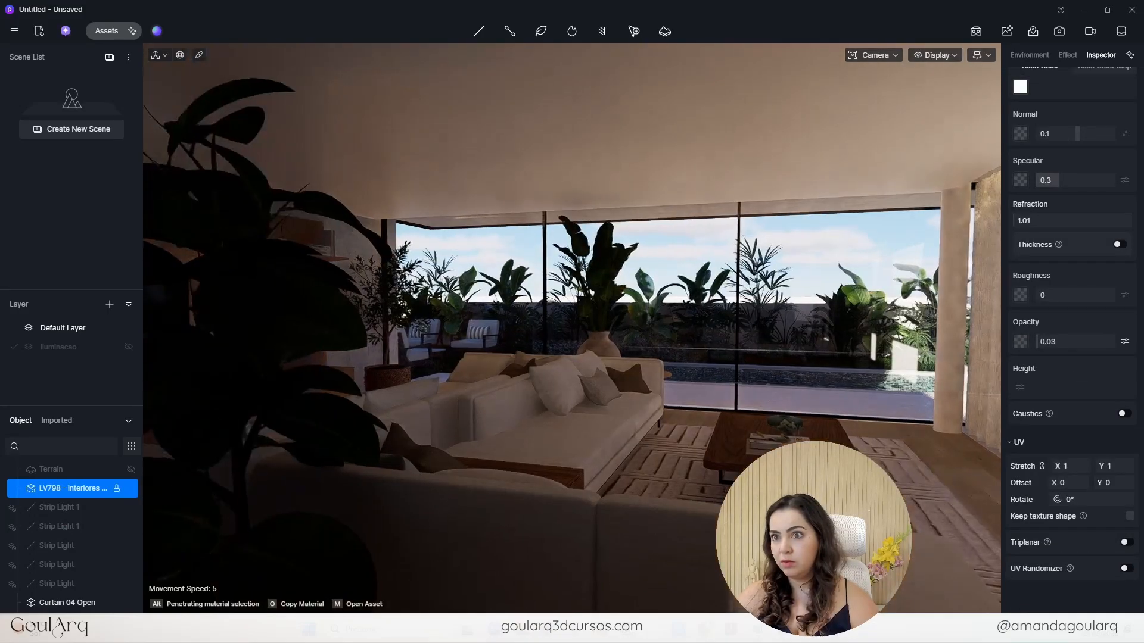
{"action": "middle_click_drag", "start_coordinate": [611, 345], "coordinate": [536, 353]}
{"action": "right_click_drag", "start_coordinate": [774, 366], "coordinate": [706, 370]}
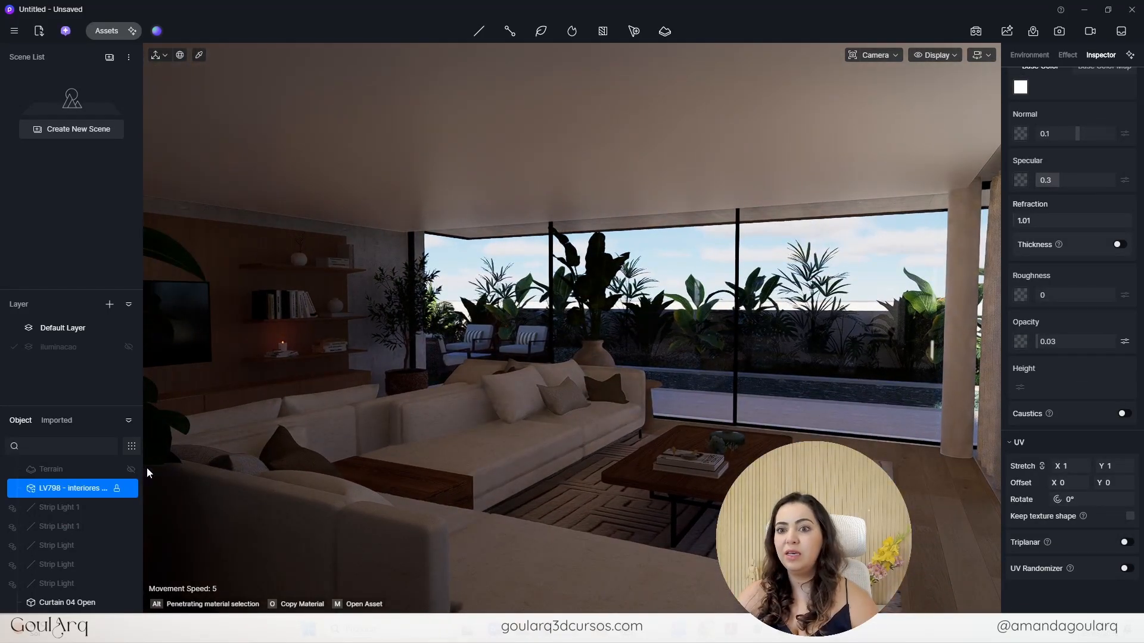
{"action": "left_click", "coordinate": [129, 346]}
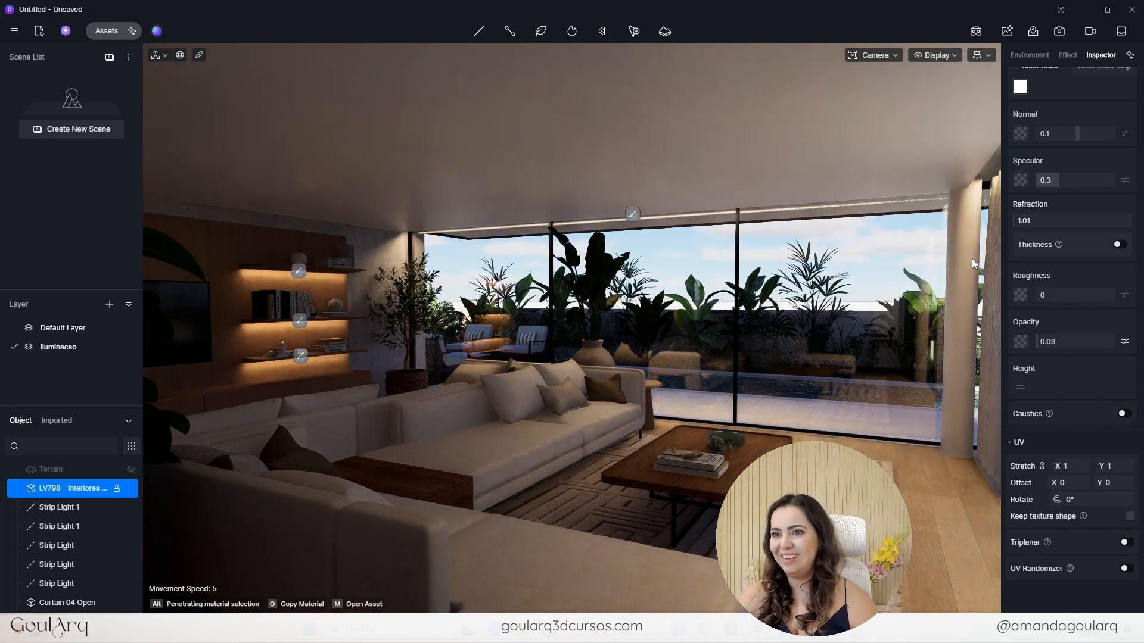
- Place a rectangle light on the ceiling beside the staircase, at about X 31.88, Y 25.61
{"action": "right_click_drag", "start_coordinate": [627, 443], "coordinate": [649, 418]}
{"action": "right_click_drag", "start_coordinate": [846, 402], "coordinate": [590, 402]}
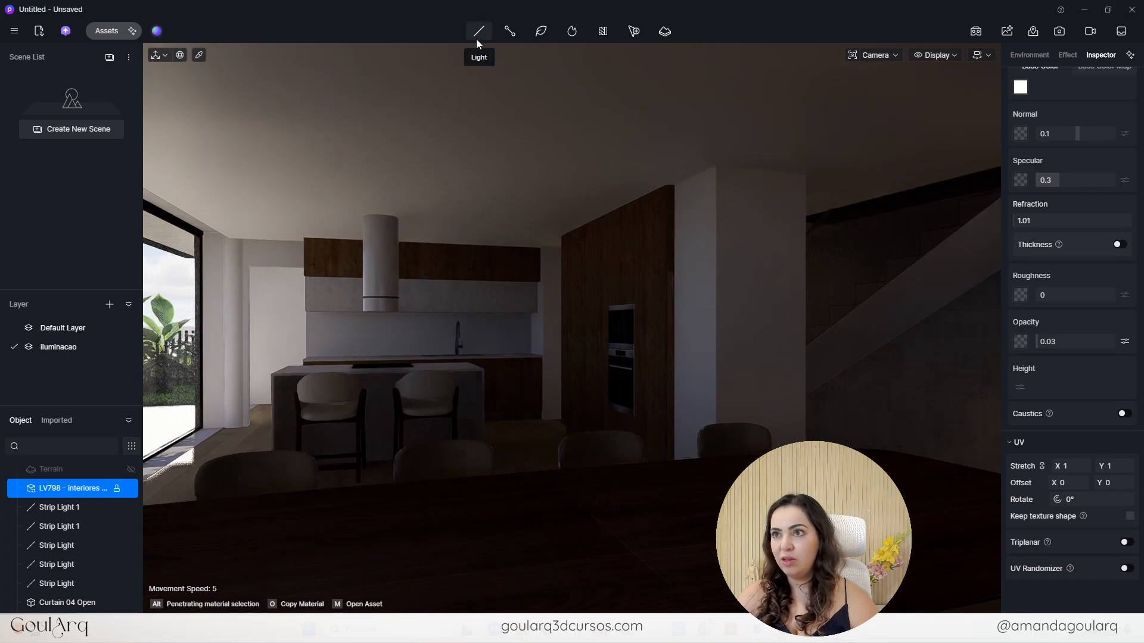
{"action": "left_click", "coordinate": [486, 32]}
{"action": "left_click", "coordinate": [480, 100]}
{"action": "middle_click_drag", "start_coordinate": [858, 217], "coordinate": [552, 162]}
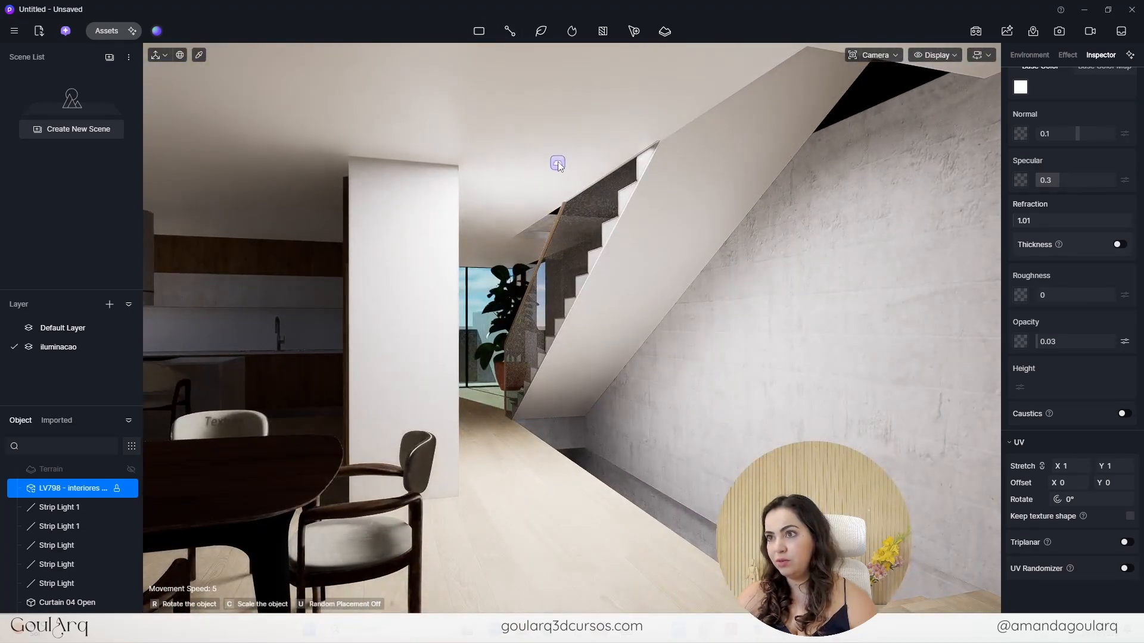
{"action": "left_click", "coordinate": [558, 163]}
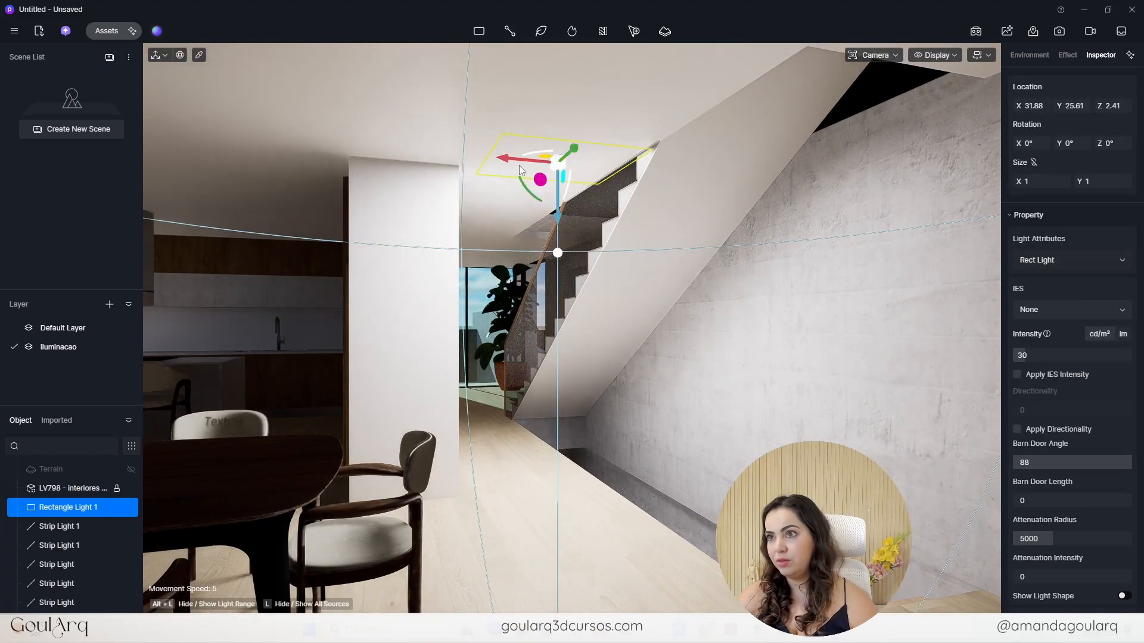
- Copy the rectangle light and move the copy along the ceiling to about X 28.96, Y 23.58
{"action": "left_click_drag", "start_coordinate": [508, 157], "coordinate": [198, 170]}
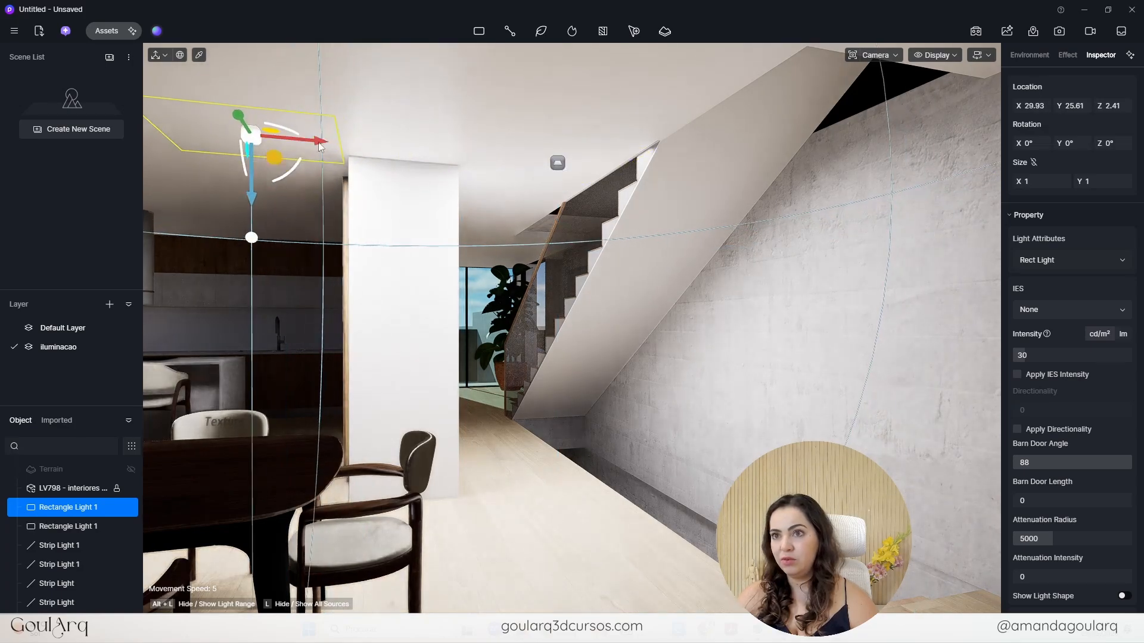
{"action": "left_click_drag", "start_coordinate": [319, 145], "coordinate": [242, 145]}
{"action": "left_click_drag", "start_coordinate": [160, 107], "coordinate": [156, 172]}
{"action": "right_click_drag", "start_coordinate": [250, 197], "coordinate": [834, 197]}
{"action": "right_click_drag", "start_coordinate": [453, 282], "coordinate": [560, 284]}
{"action": "scroll", "coordinate": [560, 294], "scroll_direction": "down", "scroll_amount": 6}
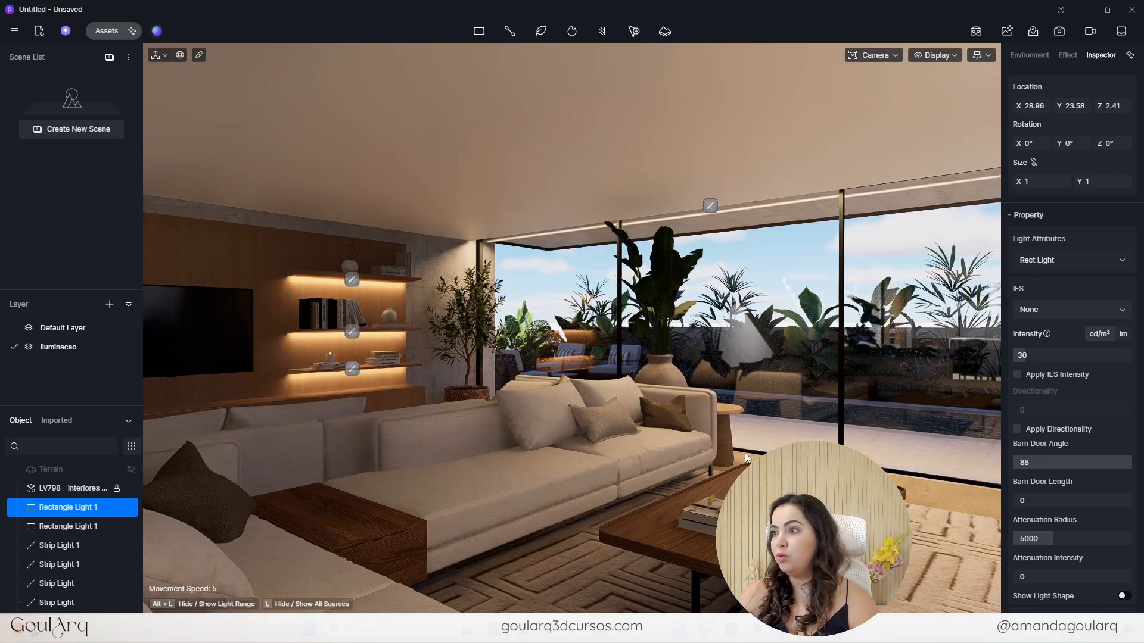
- Set the window glass material's specular to 0.07 and its refraction to 1.28
{"action": "right_click_drag", "start_coordinate": [809, 328], "coordinate": [765, 349]}
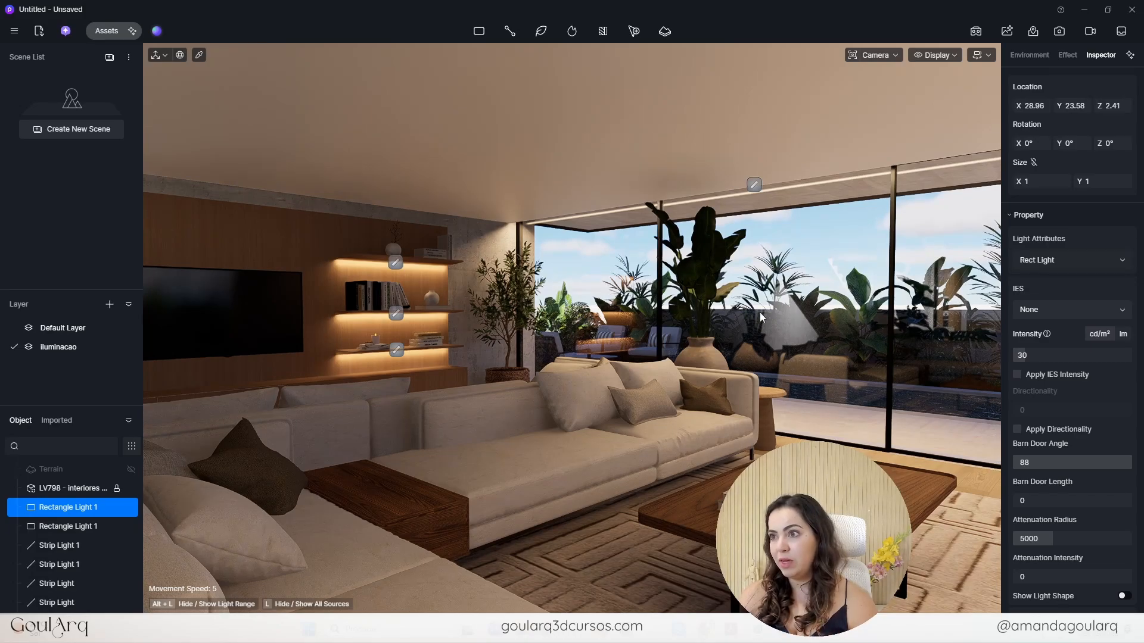
{"action": "left_click", "coordinate": [839, 320]}
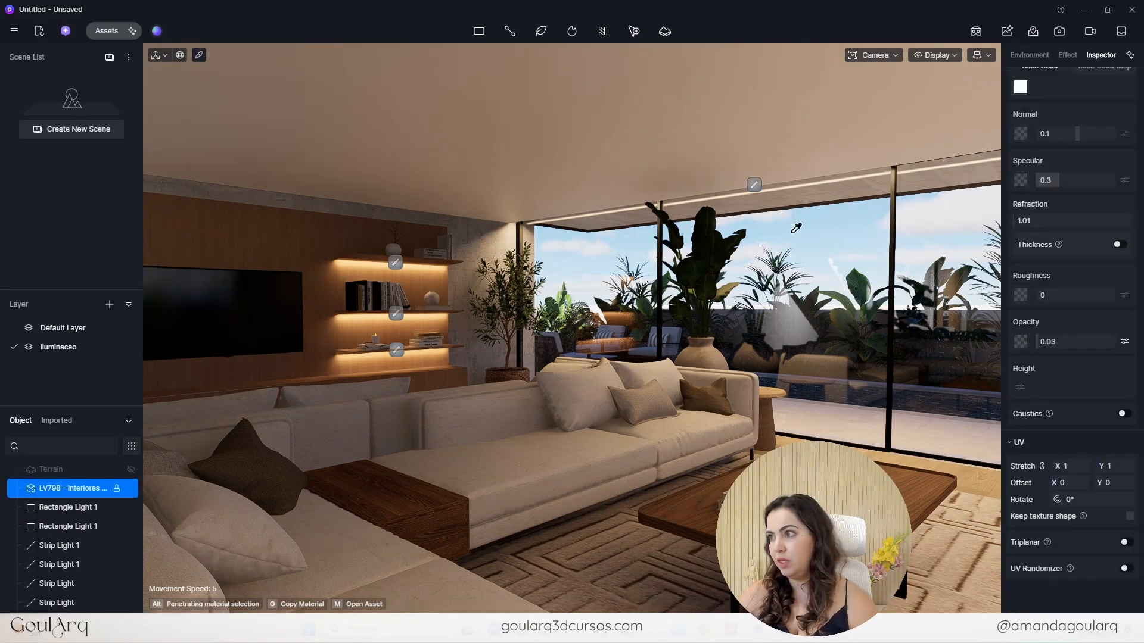
{"action": "left_click_drag", "start_coordinate": [1059, 180], "coordinate": [1042, 213]}
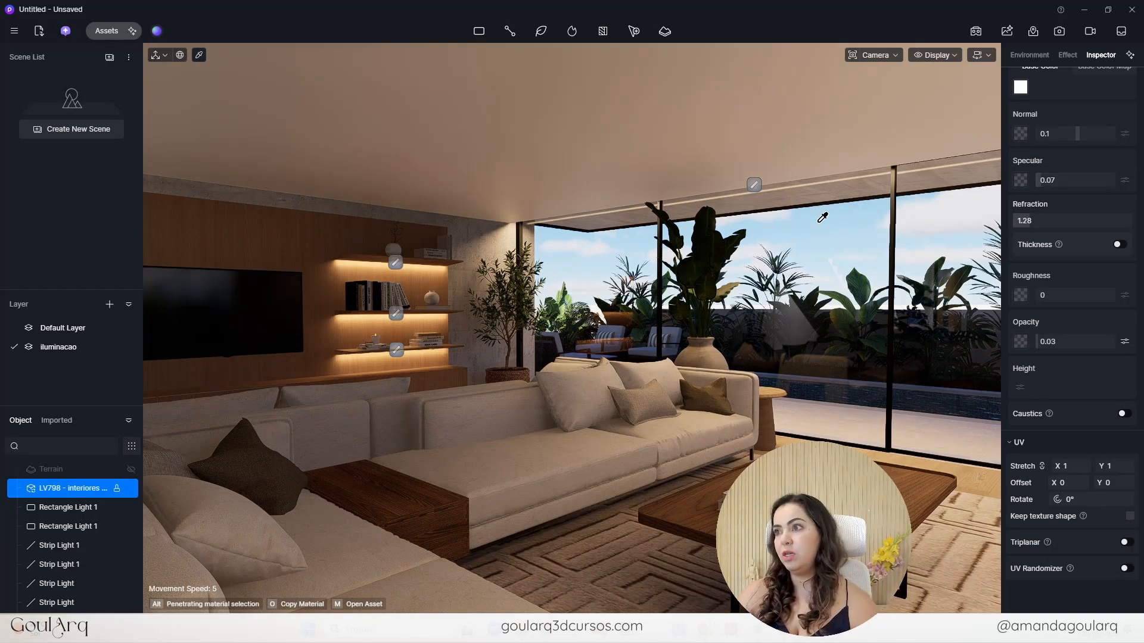
{"action": "key", "text": "Escape"}
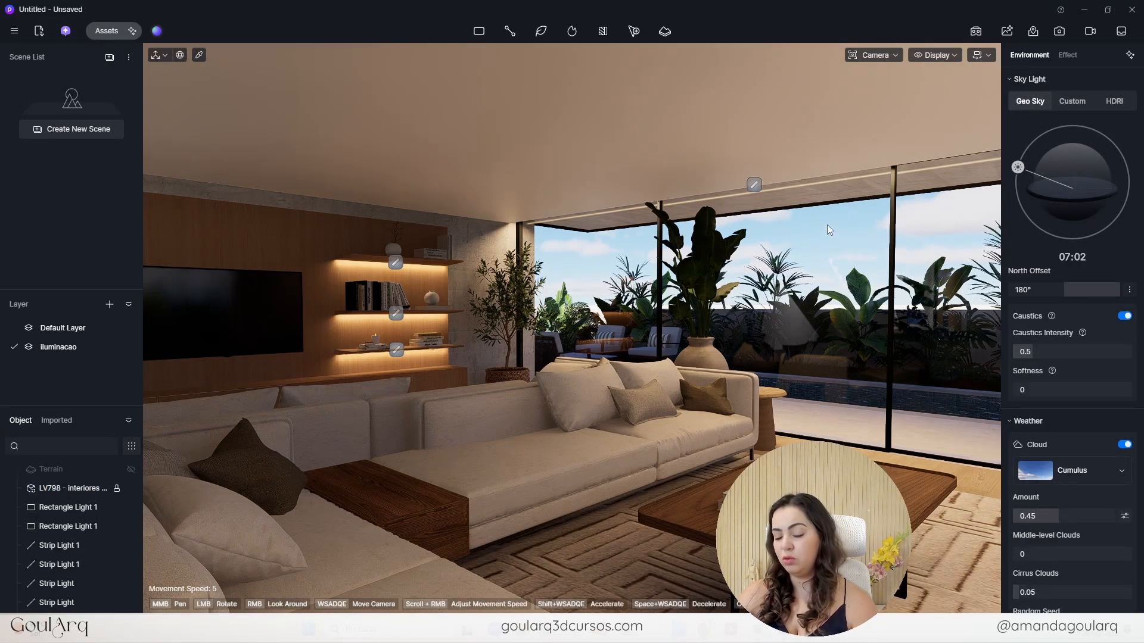
- Darken the window glass base color to light grey with an HSV value of 83
{"action": "left_click", "coordinate": [832, 221]}
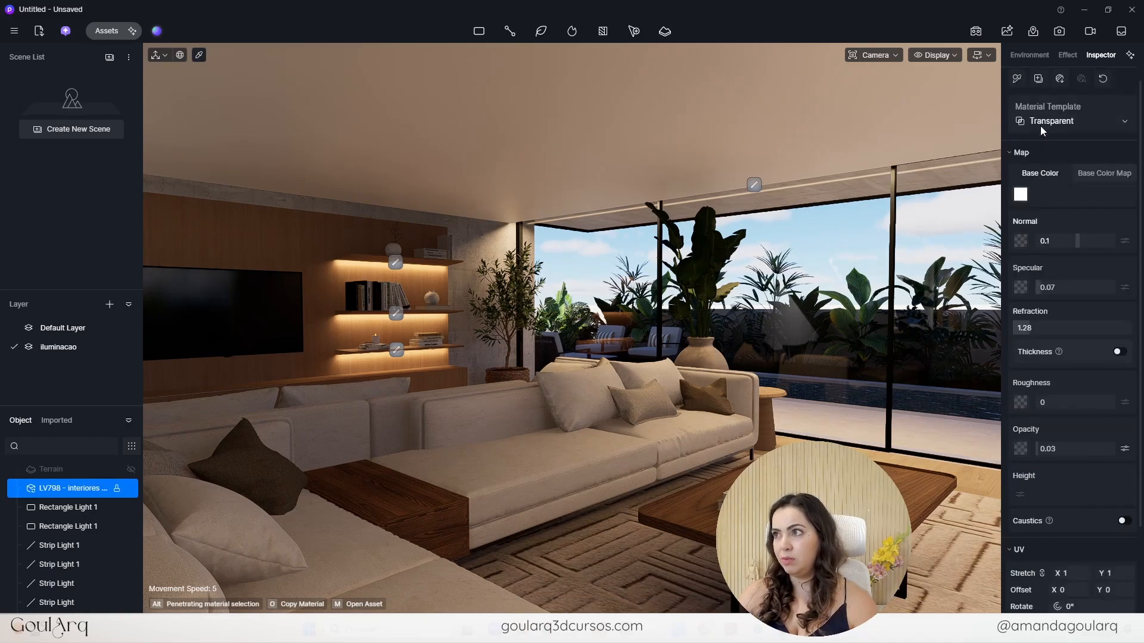
{"action": "left_click", "coordinate": [1021, 194]}
{"action": "mouse_move", "coordinate": [874, 243]}
{"action": "left_mouse_down"}
{"action": "mouse_move", "coordinate": [874, 267]}
{"action": "mouse_move", "coordinate": [874, 252]}
{"action": "left_mouse_up"}
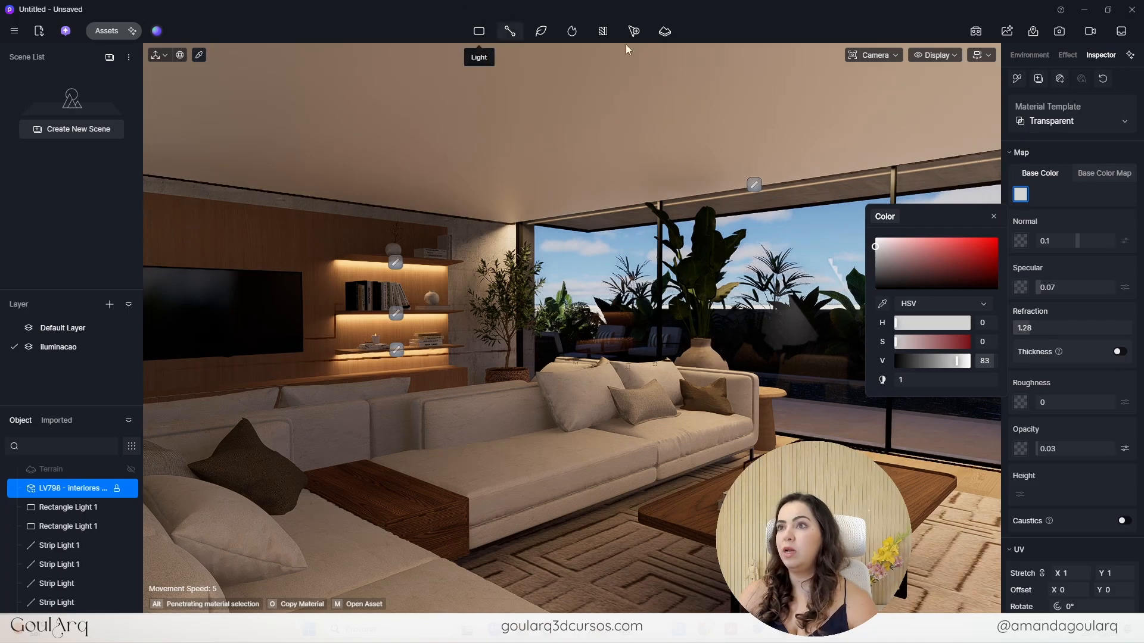
- Set the Geo Sky time of day to 10:41 and the north offset to 130.2°
{"action": "left_click", "coordinate": [1026, 54]}
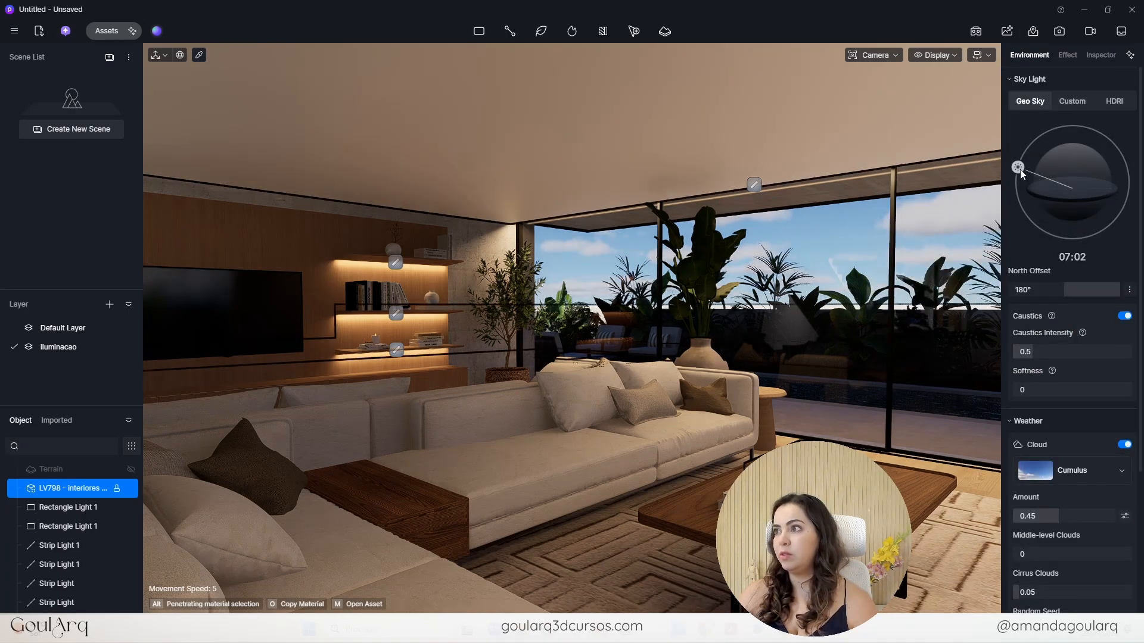
{"action": "mouse_move", "coordinate": [1039, 146]}
{"action": "left_mouse_down"}
{"action": "mouse_move", "coordinate": [1083, 142]}
{"action": "mouse_move", "coordinate": [1056, 137]}
{"action": "left_mouse_up"}
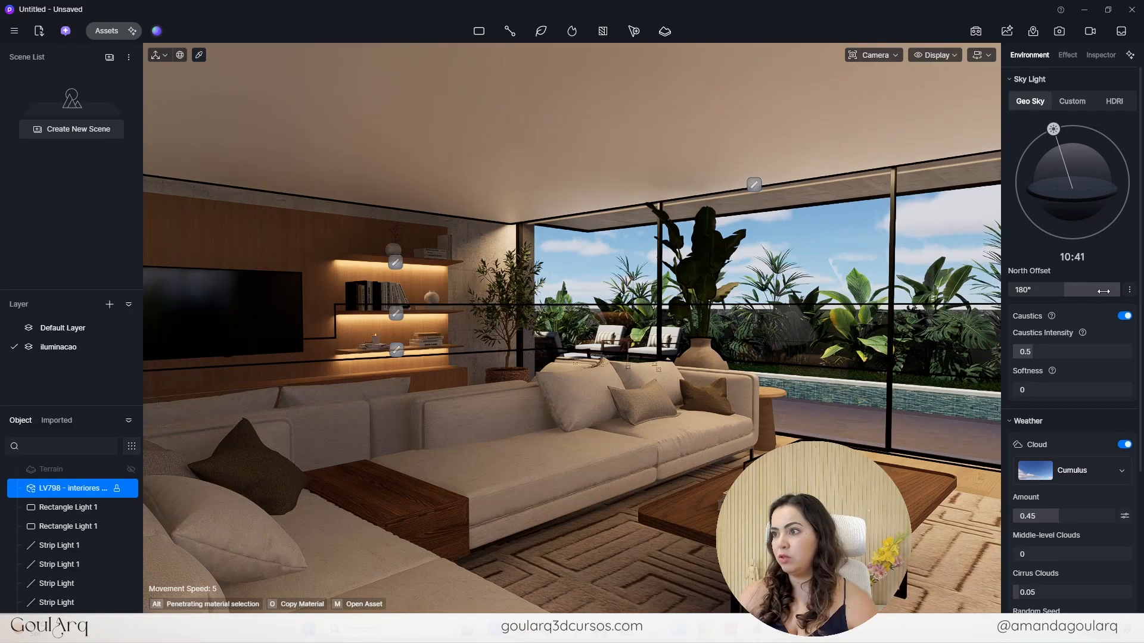
{"action": "left_click_drag", "start_coordinate": [1034, 289], "coordinate": [1053, 293]}
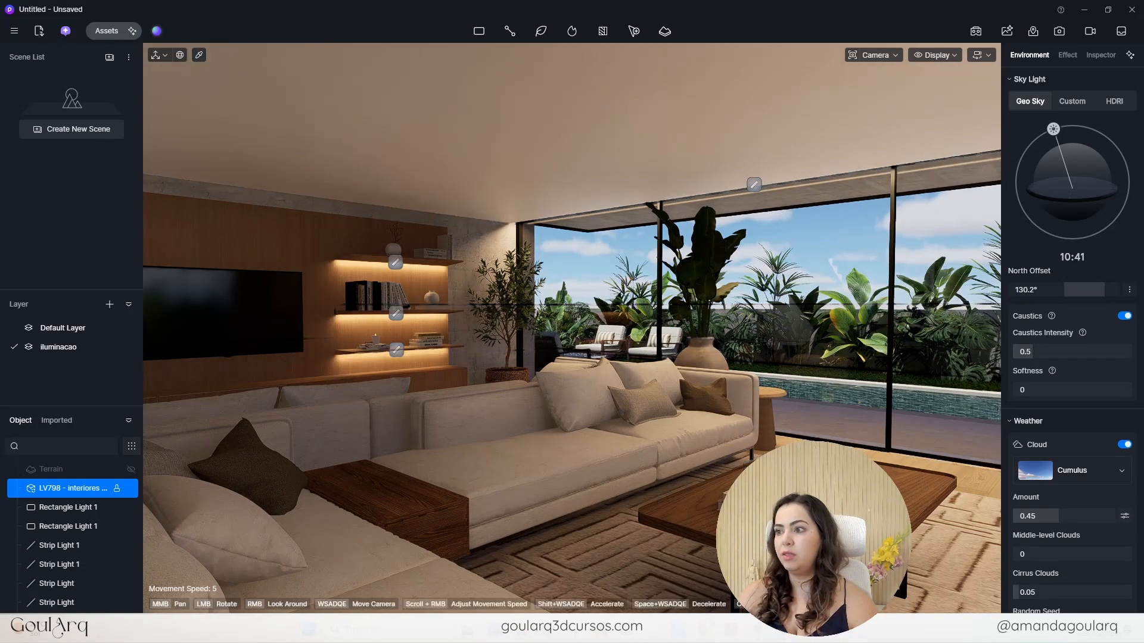
- Apply the Brown fabric adventure material from the Cotton and linen fabrics to the living room sofa
{"action": "left_click", "coordinate": [628, 298]}
{"action": "middle_click_drag", "start_coordinate": [581, 464], "coordinate": [579, 432]}
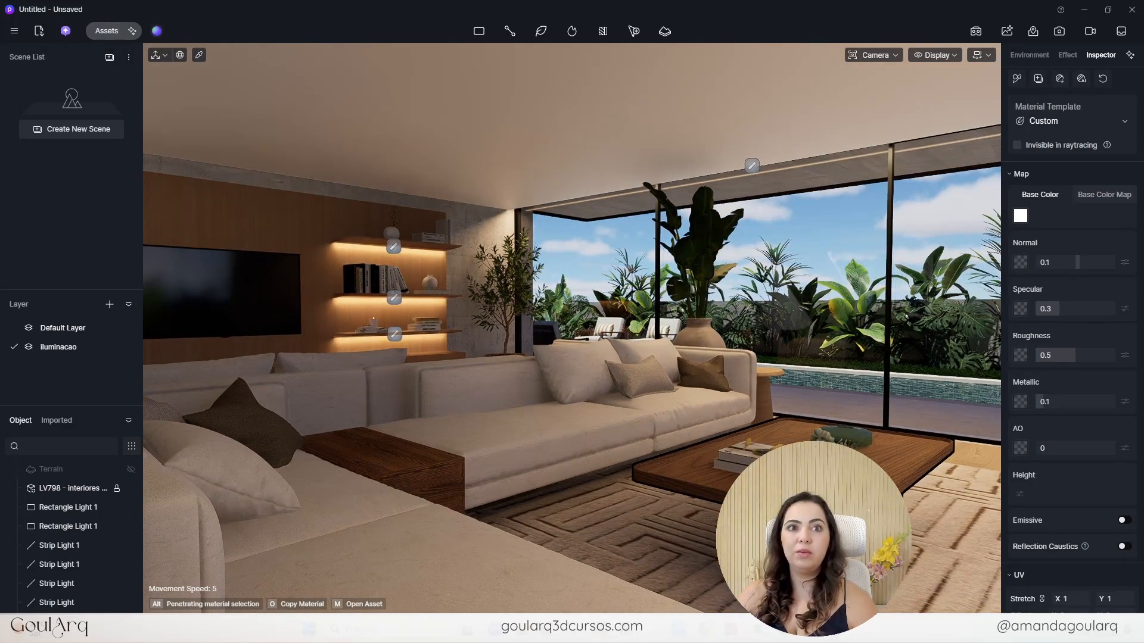
{"action": "left_click", "coordinate": [106, 30]}
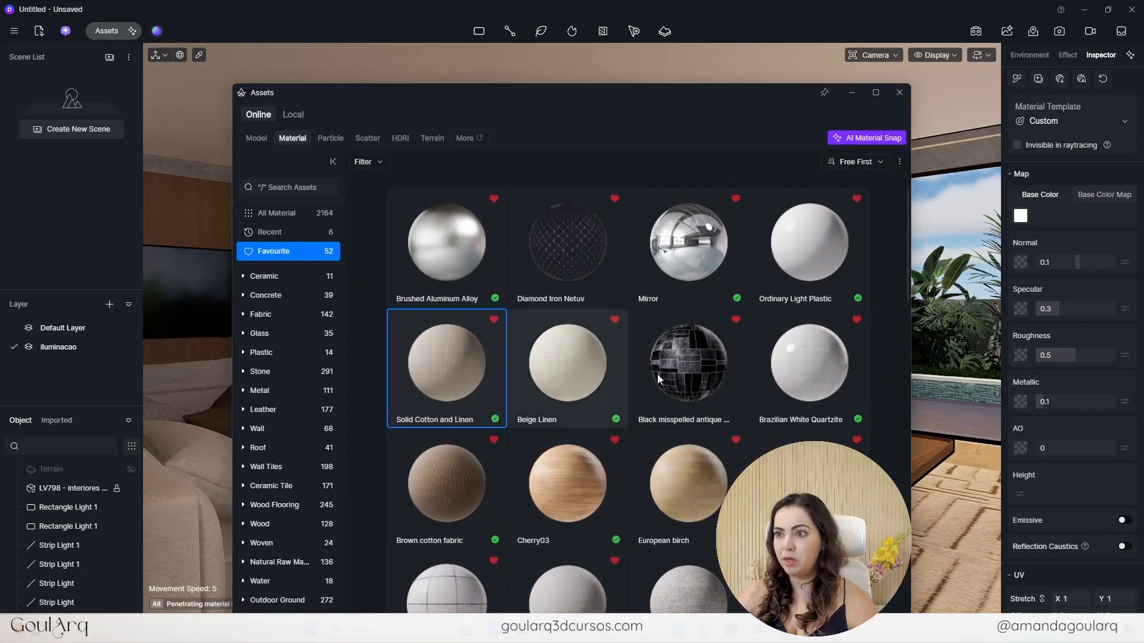
{"action": "left_click", "coordinate": [269, 315]}
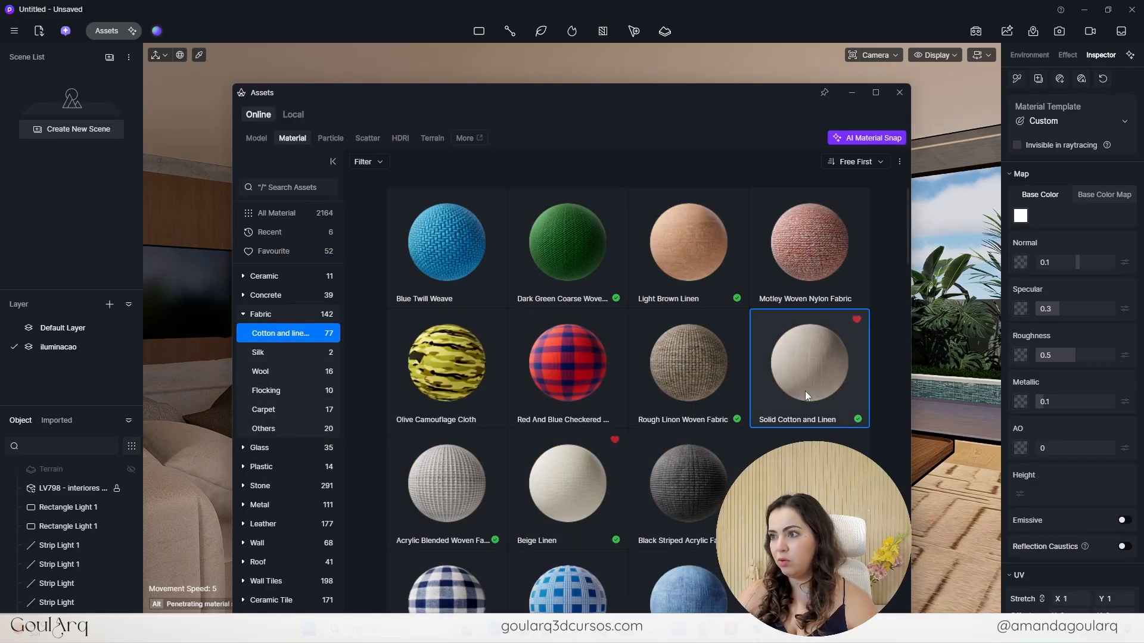
{"action": "scroll", "coordinate": [696, 384], "scroll_direction": "down", "scroll_amount": 8}
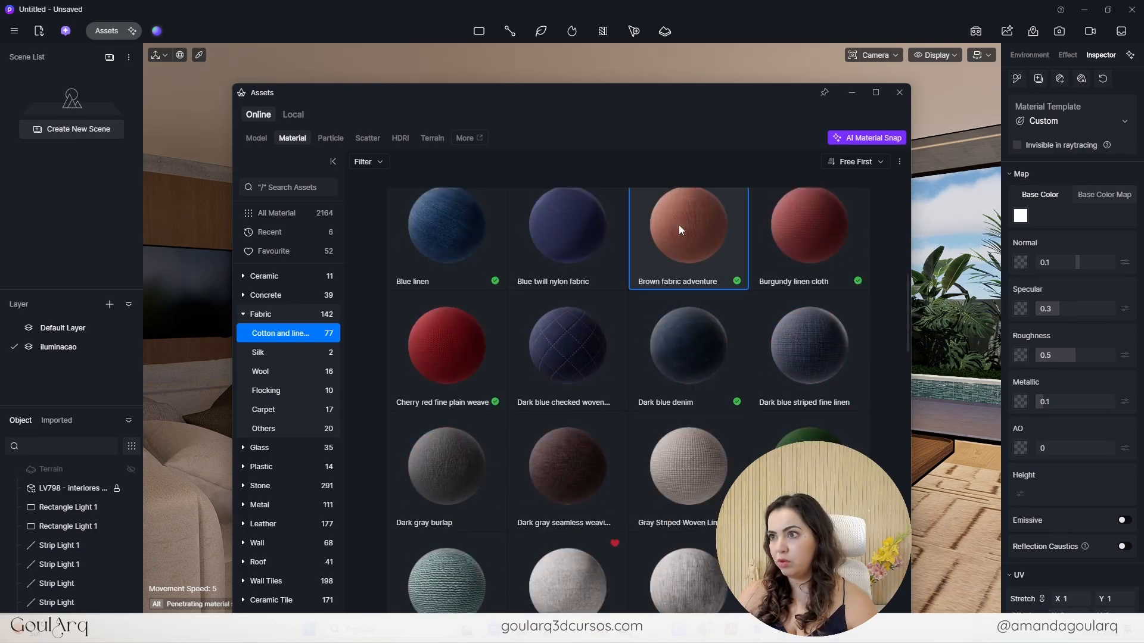
{"action": "left_click", "coordinate": [677, 252]}
{"action": "left_click_drag", "start_coordinate": [656, 99], "coordinate": [241, 144]}
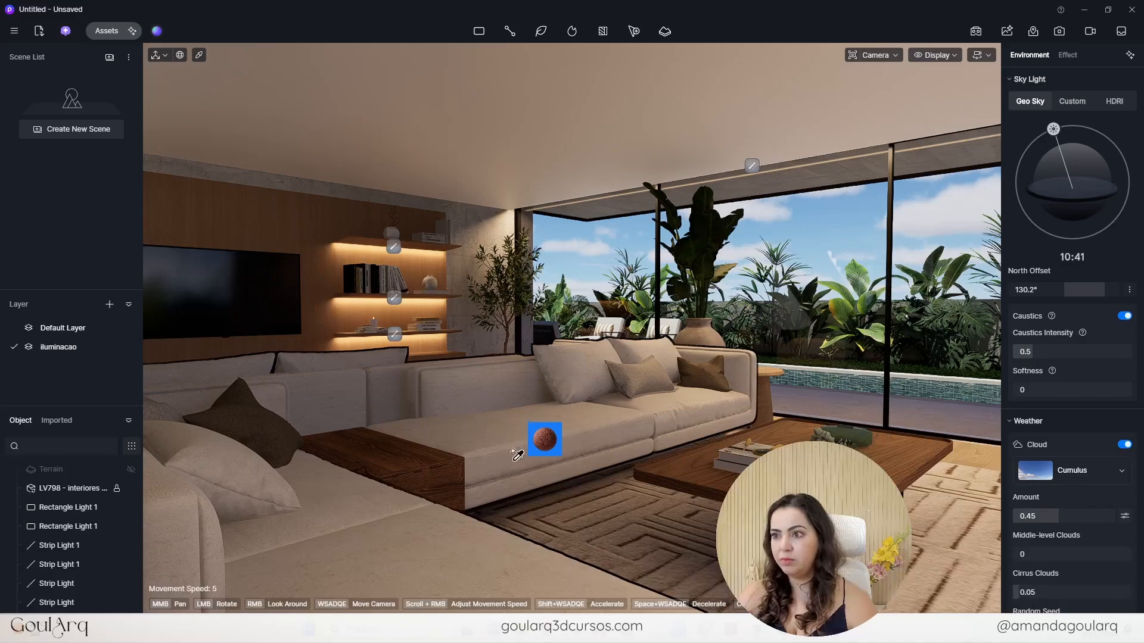
{"action": "left_click", "coordinate": [535, 411]}
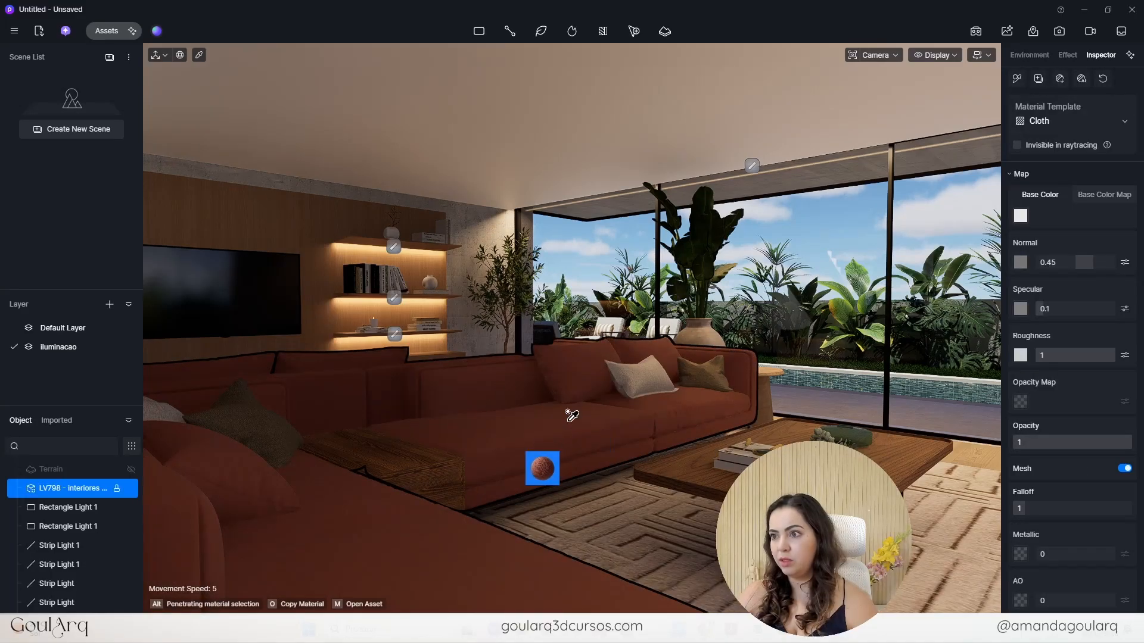
{"action": "key", "text": "Escape"}
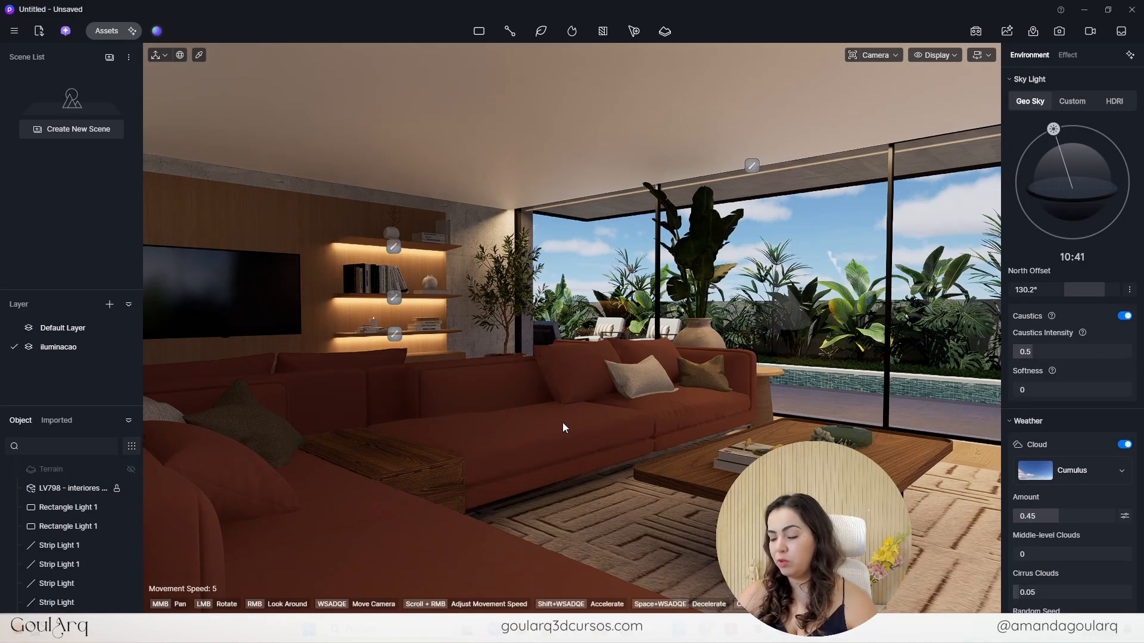
- Set the sofa fabric's base color map to the Linear color space with hue -135, saturation -100 and brightness 59
{"action": "left_click", "coordinate": [563, 424]}
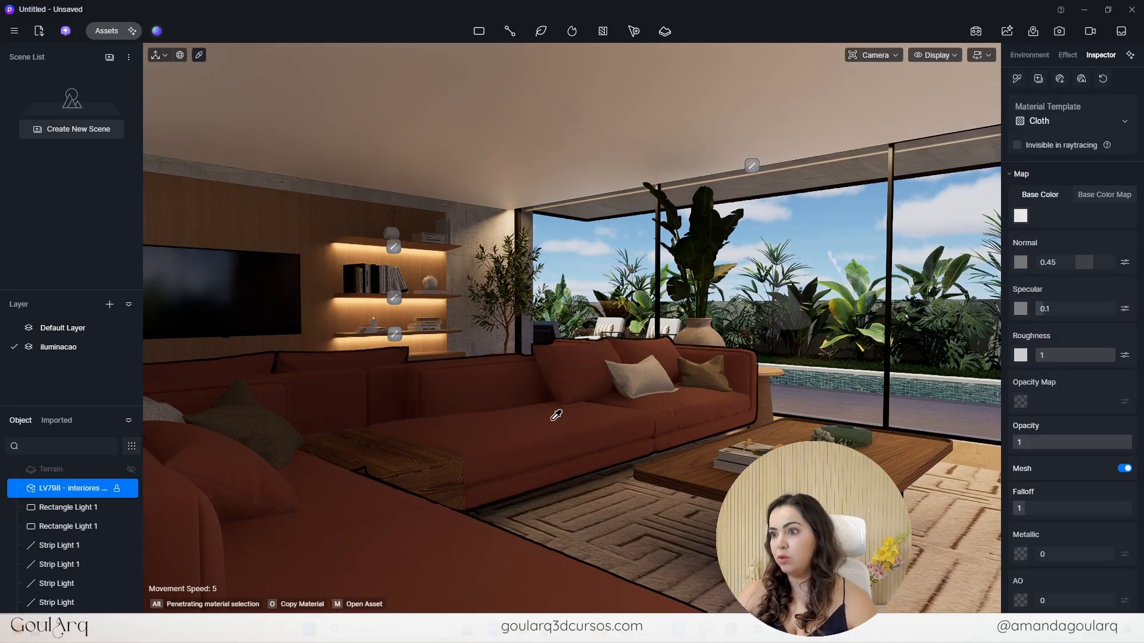
{"action": "left_click", "coordinate": [1109, 195]}
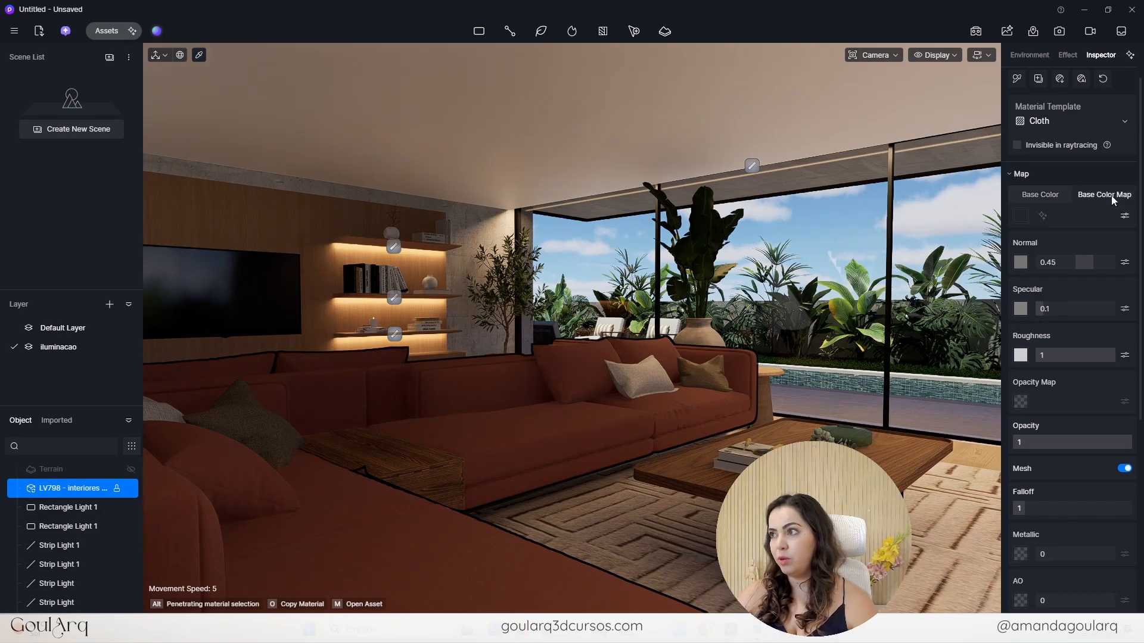
{"action": "left_click", "coordinate": [1124, 217]}
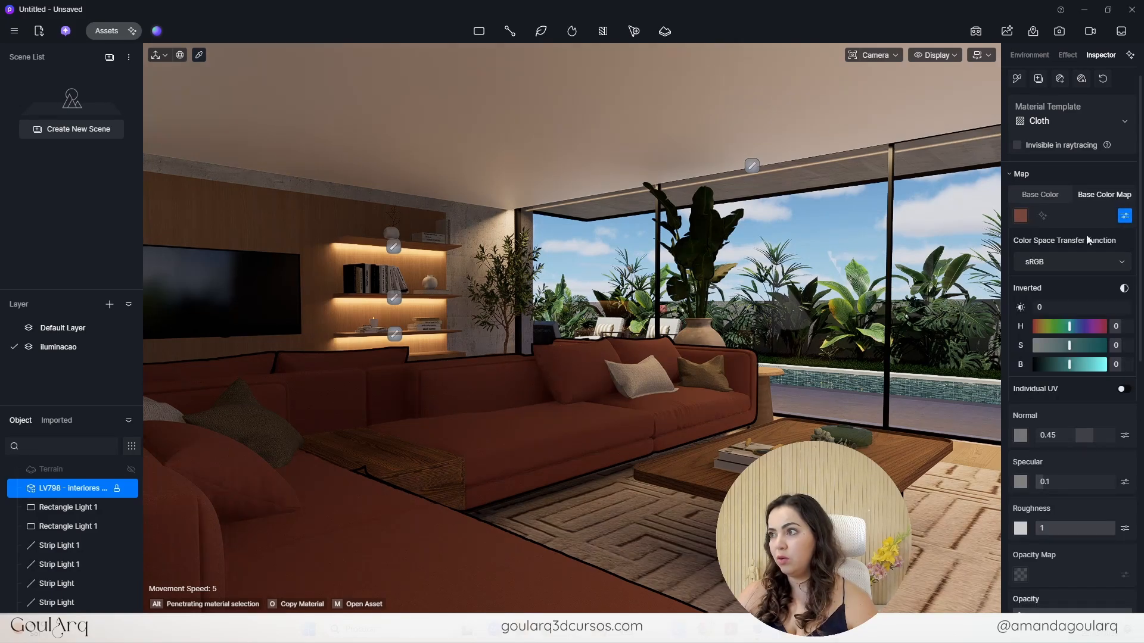
{"action": "left_click", "coordinate": [1072, 263]}
{"action": "left_click", "coordinate": [1042, 289]}
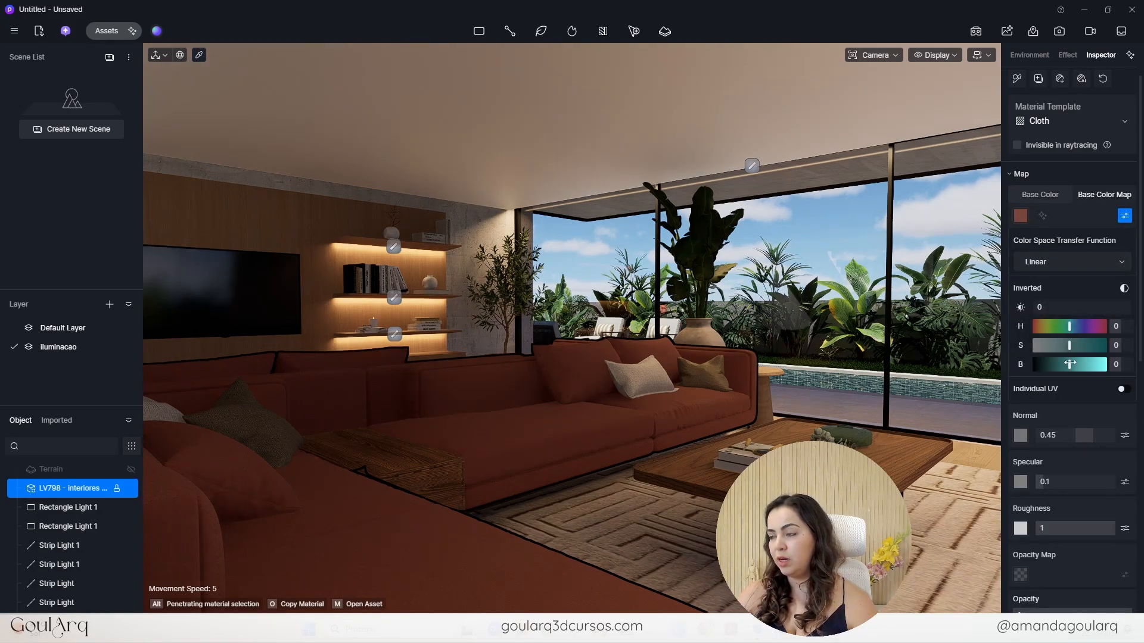
{"action": "left_click_drag", "start_coordinate": [1069, 346], "coordinate": [1091, 365]}
{"action": "left_click_drag", "start_coordinate": [1069, 326], "coordinate": [1045, 325]}
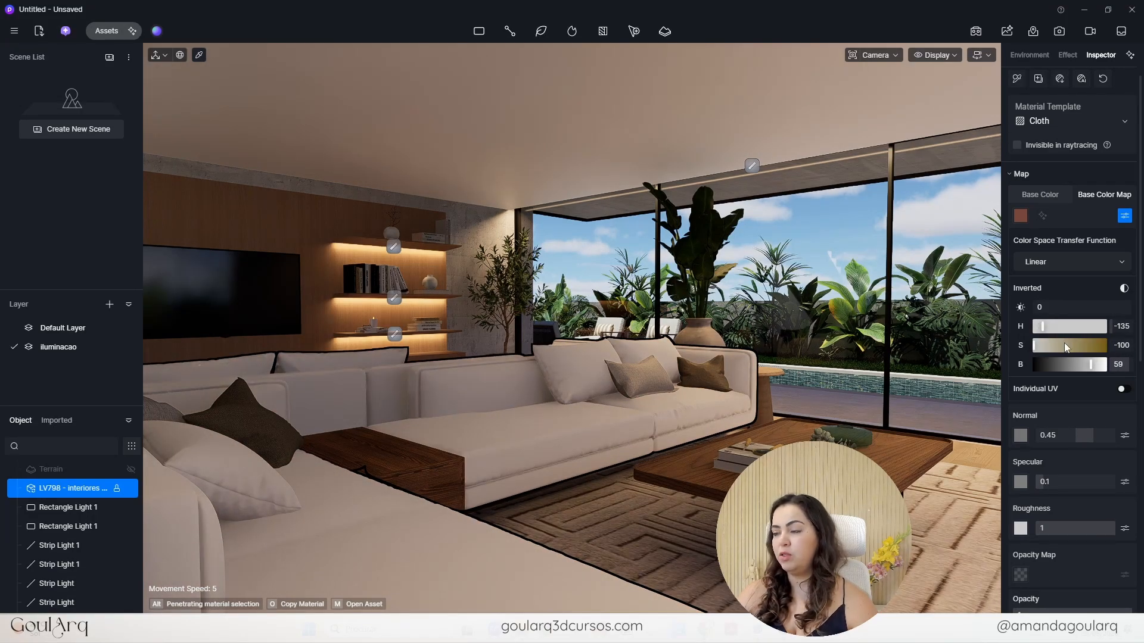
{"action": "middle_click_drag", "start_coordinate": [669, 399], "coordinate": [665, 408]}
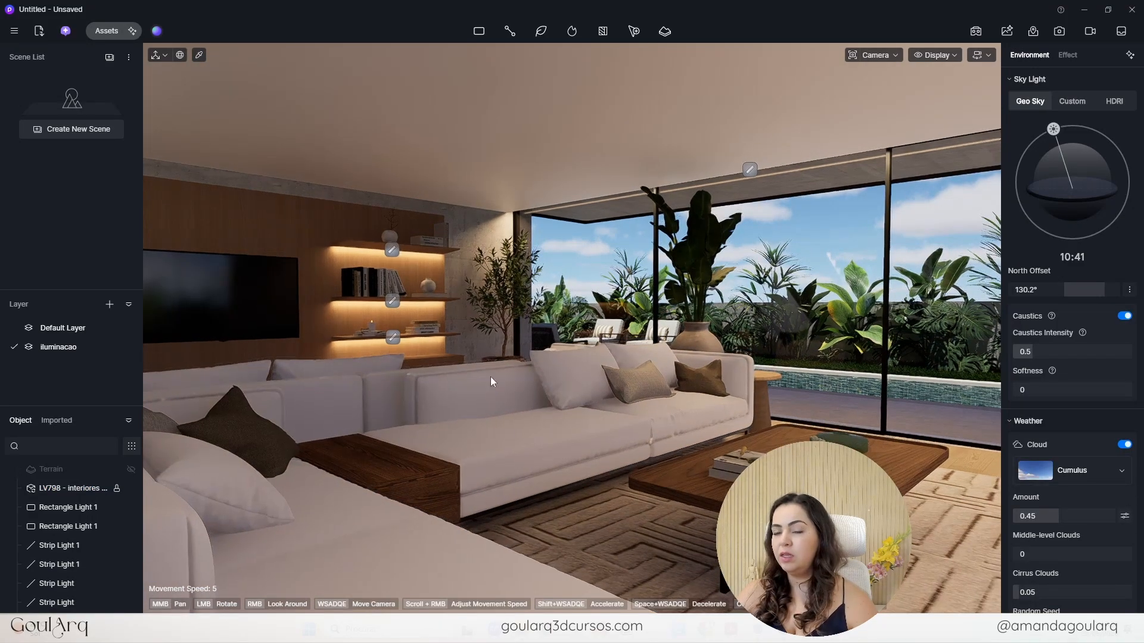
- Place the Vase Decoration Set 05 model from the indoor Potted Greenery accessories on the round side table beside the sofa
{"action": "right_click_drag", "start_coordinate": [491, 382], "coordinate": [451, 370]}
{"action": "middle_click_drag", "start_coordinate": [498, 345], "coordinate": [240, 375]}
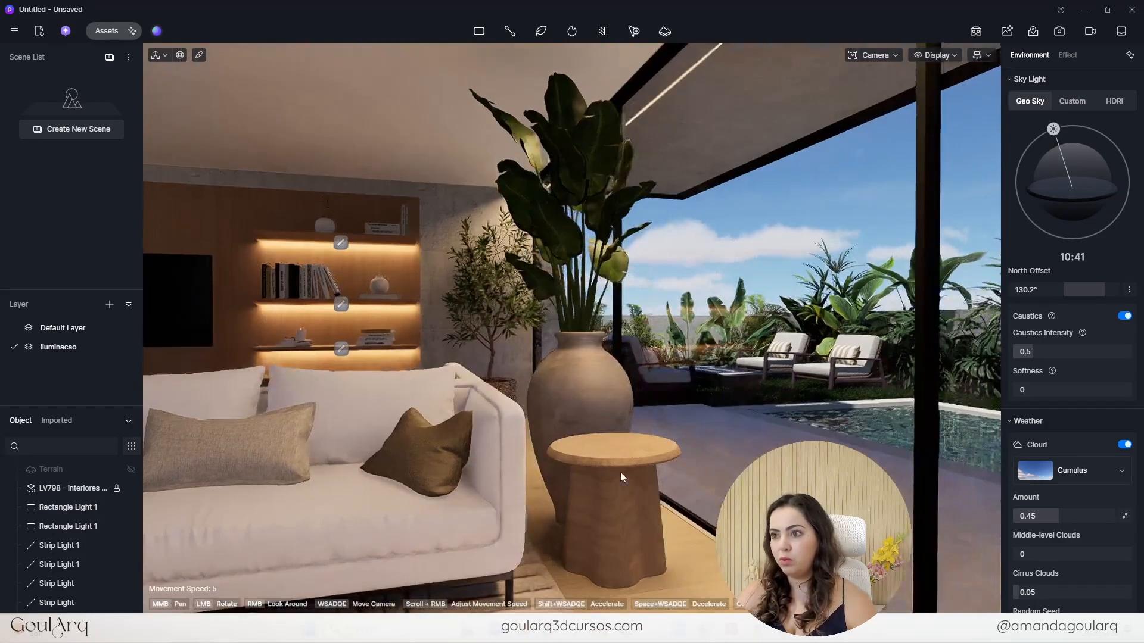
{"action": "left_click_drag", "start_coordinate": [145, 132], "coordinate": [374, 126]}
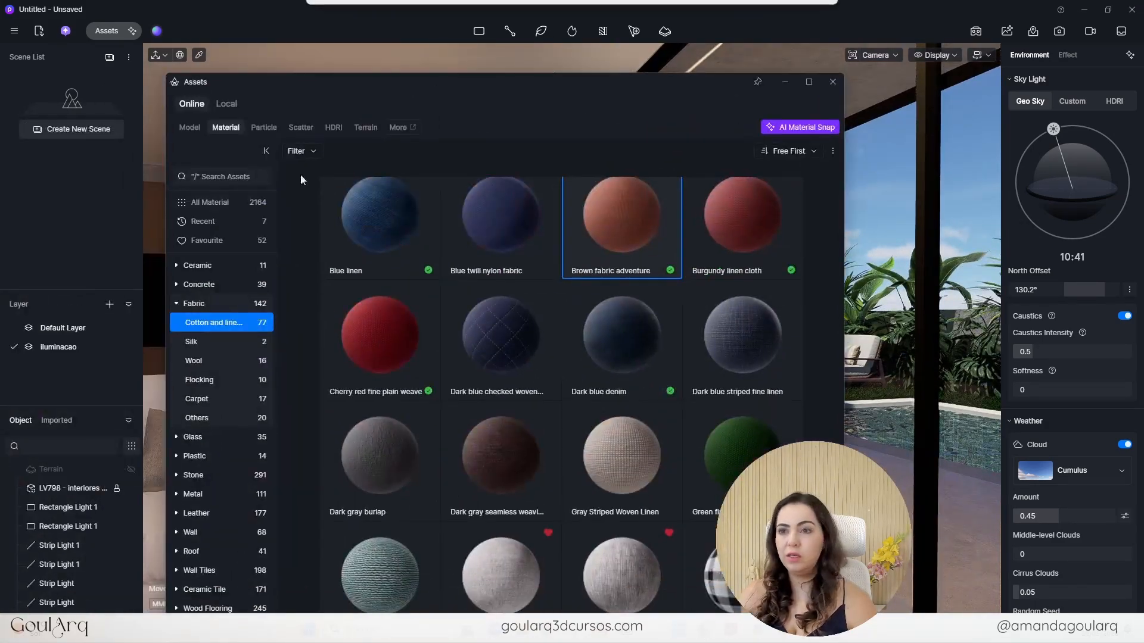
{"action": "left_click", "coordinate": [189, 127]}
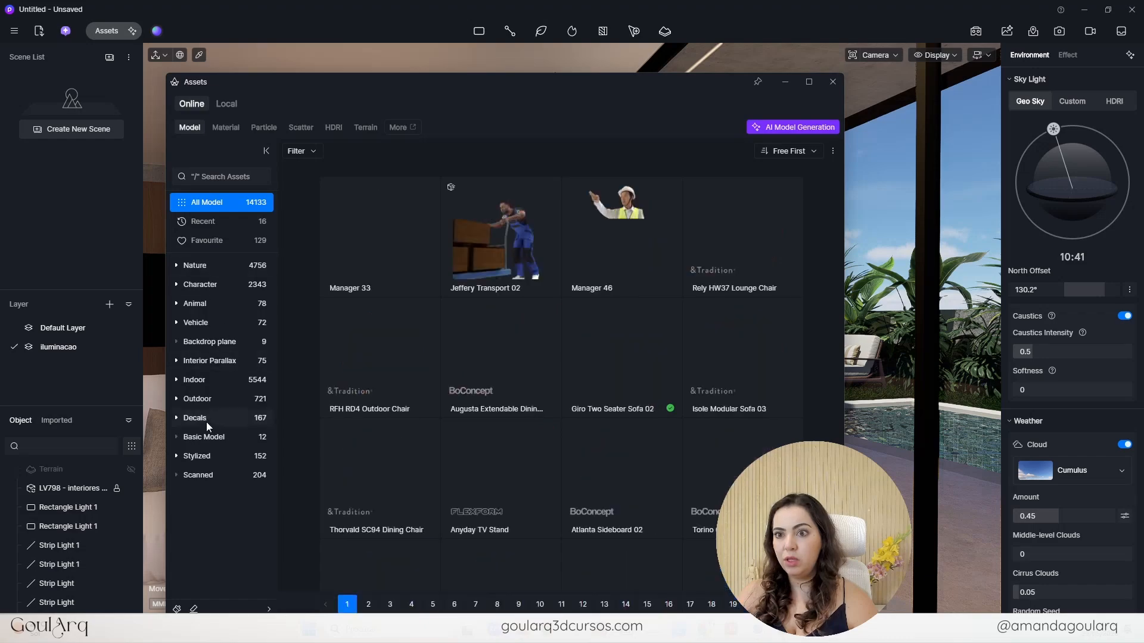
{"action": "left_click", "coordinate": [208, 380]}
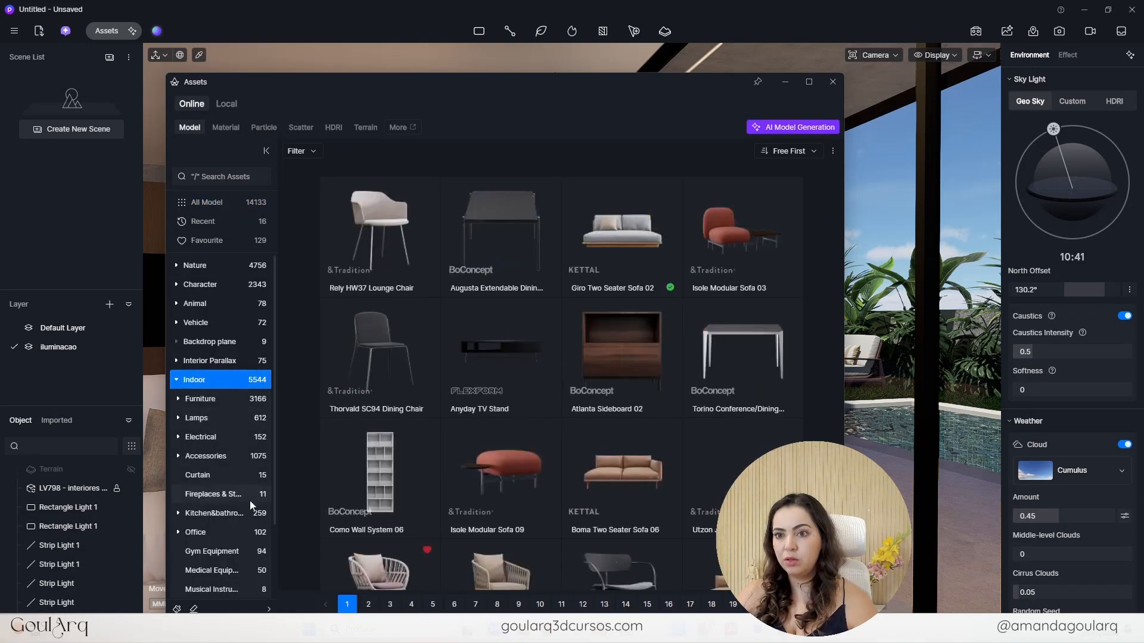
{"action": "left_click", "coordinate": [227, 459]}
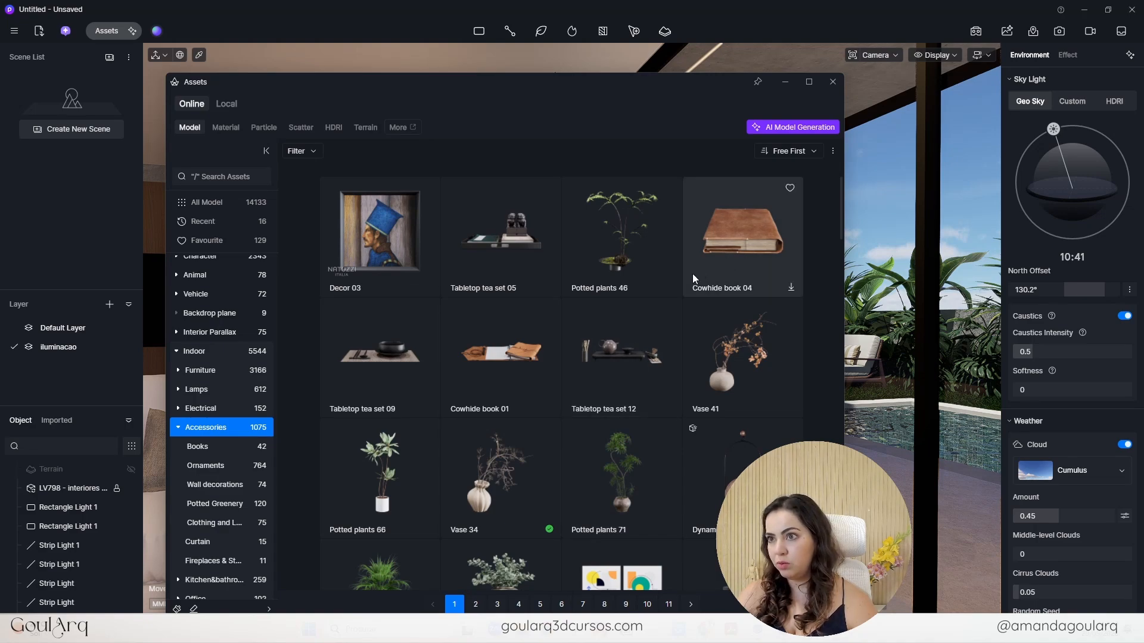
{"action": "scroll", "coordinate": [635, 356], "scroll_direction": "down", "scroll_amount": 2}
{"action": "left_click", "coordinate": [215, 503]}
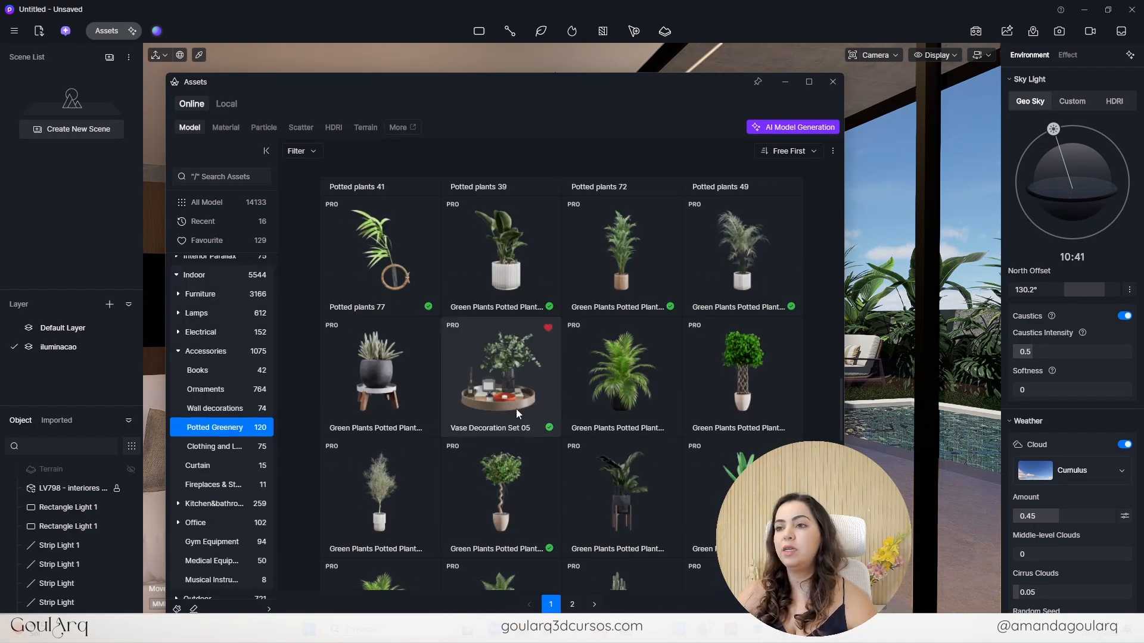
{"action": "left_click", "coordinate": [515, 380]}
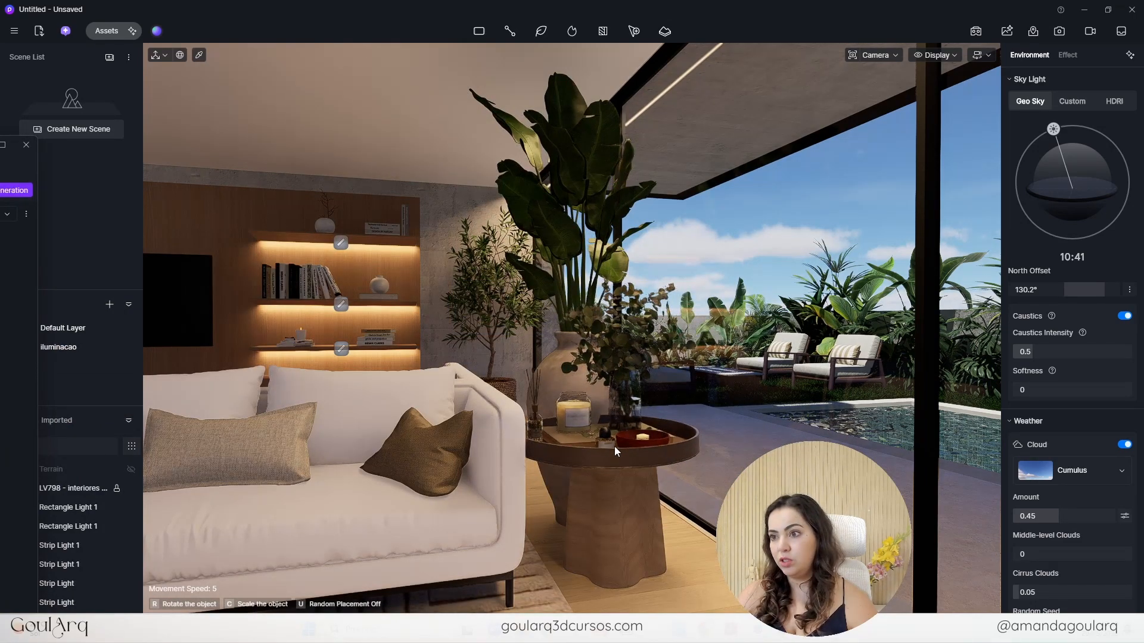
{"action": "left_click", "coordinate": [613, 445]}
{"action": "left_click_drag", "start_coordinate": [1112, 303], "coordinate": [1114, 305]}
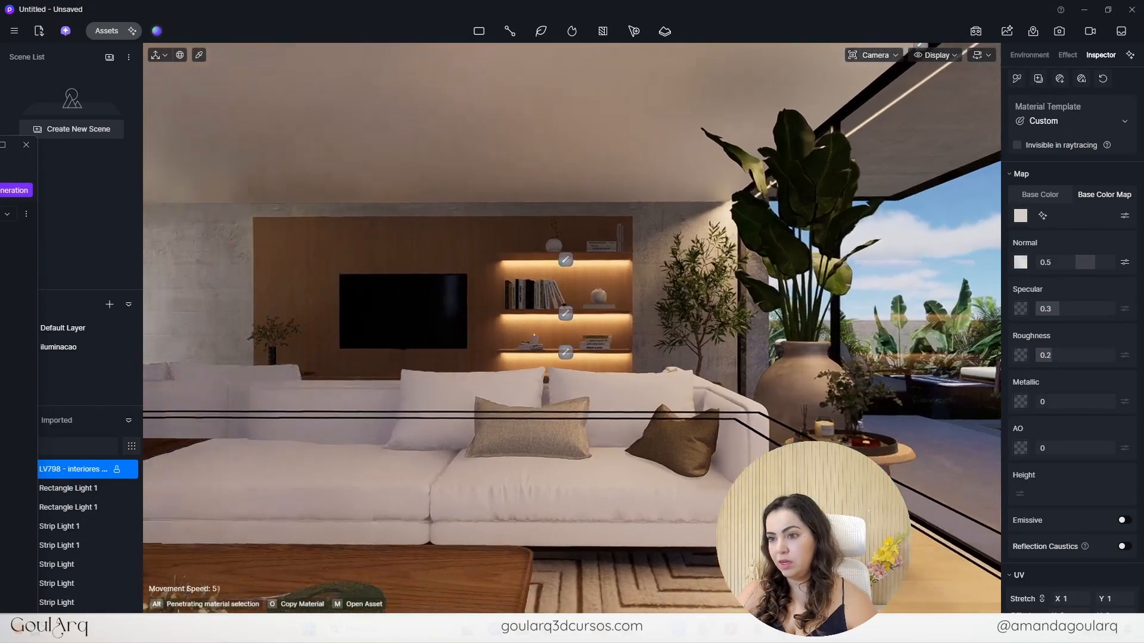
- Examine the decorated side table, the sofa and the living room from close up and from several wider angles
{"action": "right_click_drag", "start_coordinate": [733, 419], "coordinate": [748, 421]}
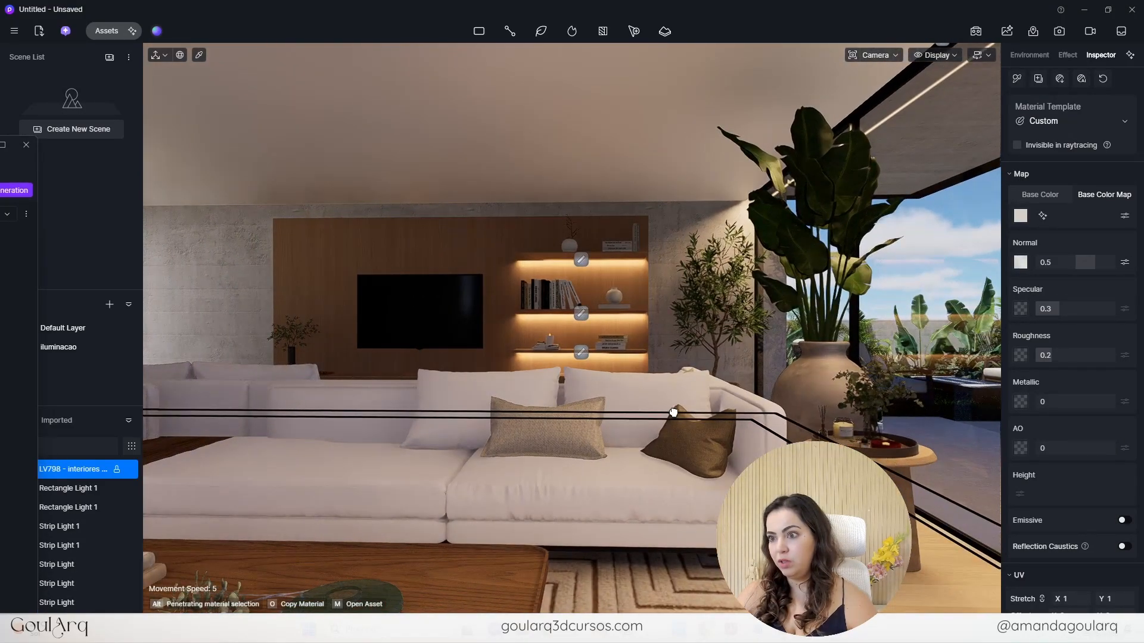
{"action": "middle_click_drag", "start_coordinate": [674, 411], "coordinate": [618, 405]}
{"action": "key", "text": "Escape"}
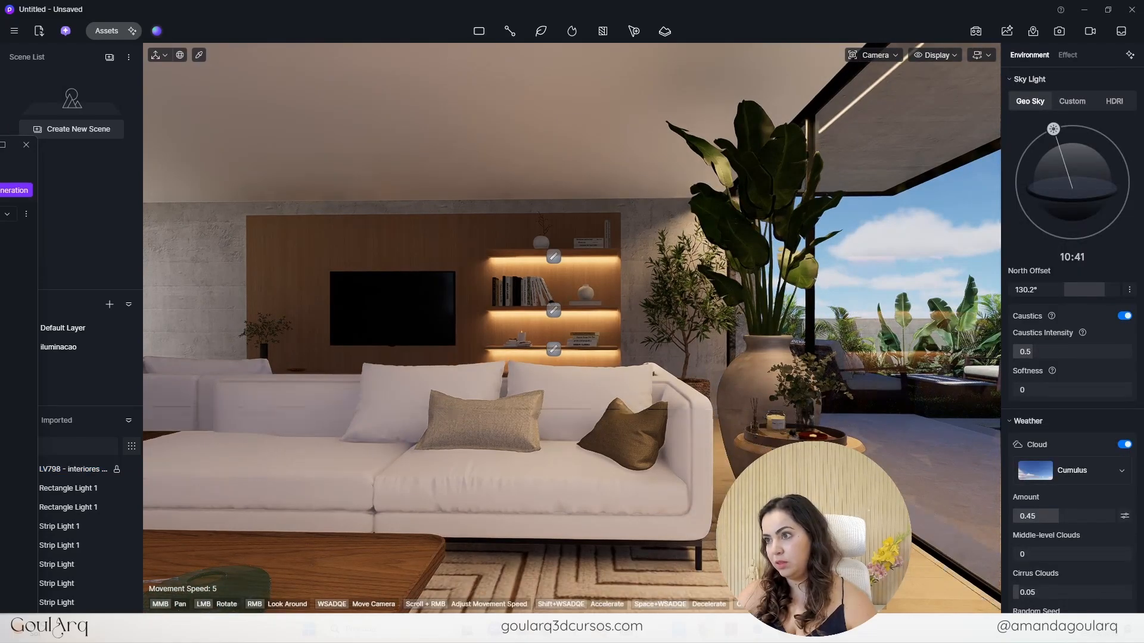
{"action": "scroll", "coordinate": [858, 519], "scroll_direction": "up", "scroll_amount": 3}
{"action": "scroll", "coordinate": [879, 524], "scroll_direction": "up", "scroll_amount": 3}
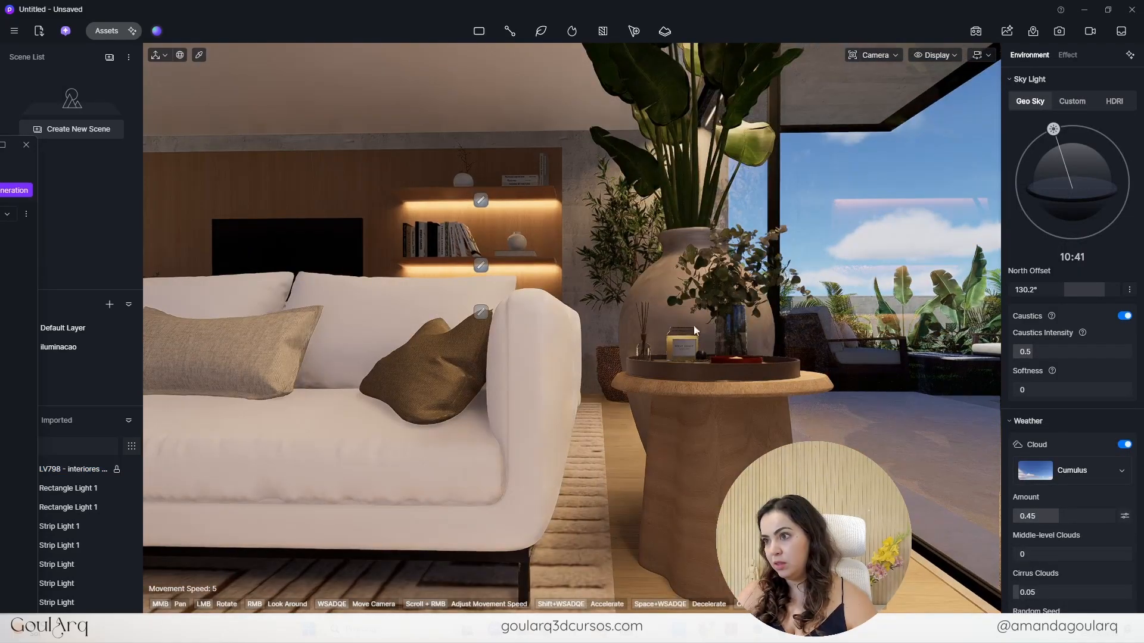
{"action": "scroll", "coordinate": [770, 402], "scroll_direction": "down", "scroll_amount": 4}
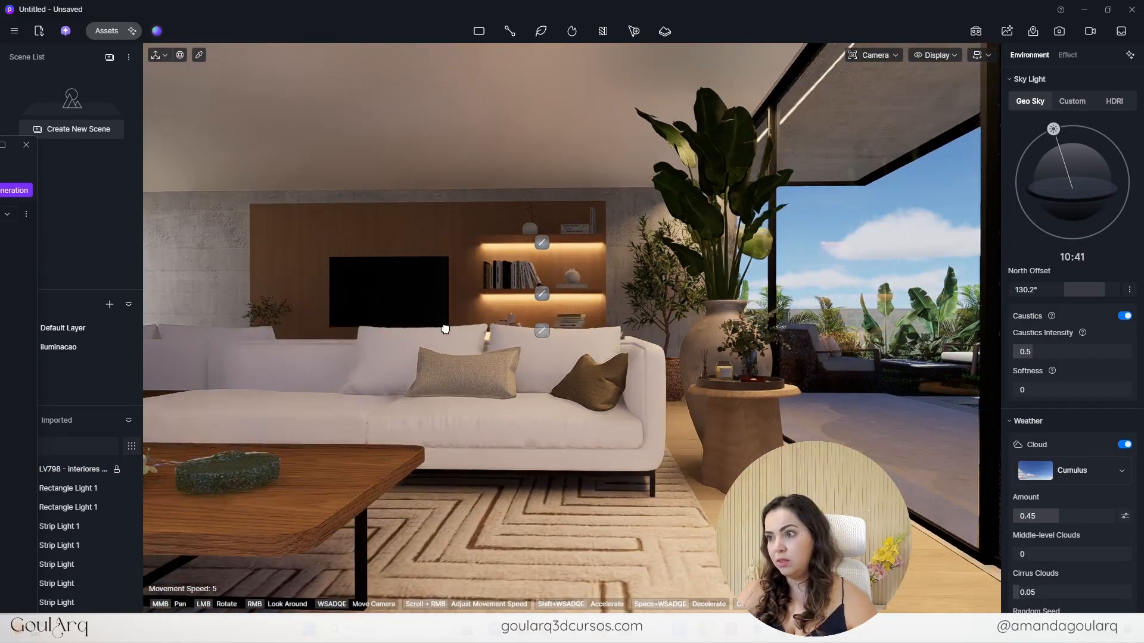
{"action": "middle_click_drag", "start_coordinate": [445, 329], "coordinate": [504, 372]}
{"action": "right_click_drag", "start_coordinate": [452, 403], "coordinate": [557, 399]}
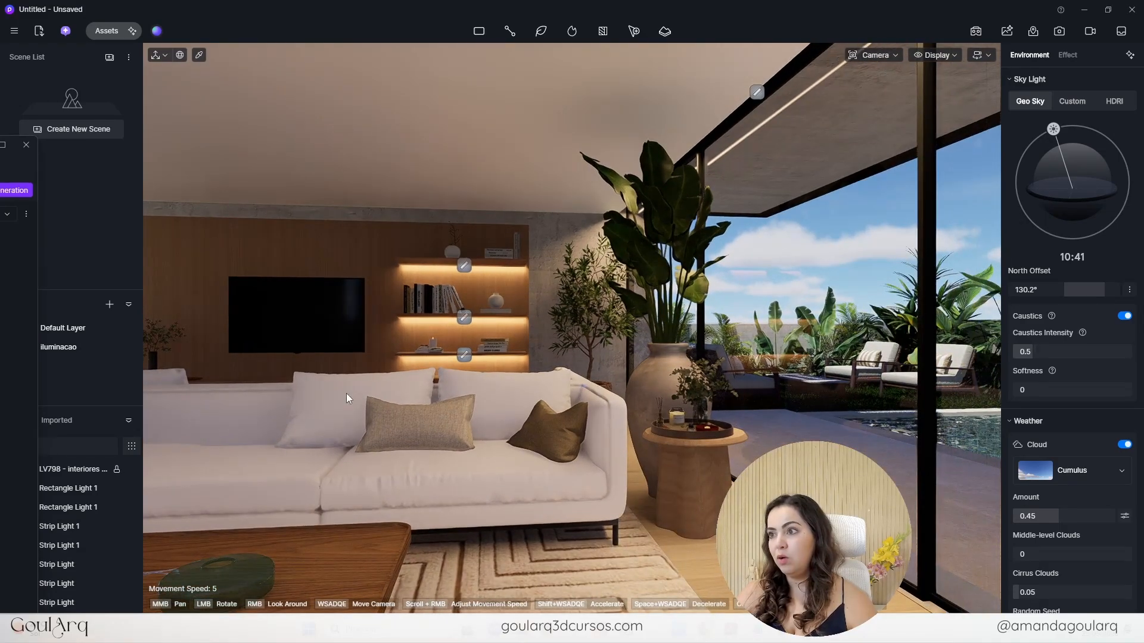
{"action": "right_click_drag", "start_coordinate": [342, 403], "coordinate": [398, 402]}
{"action": "middle_click_drag", "start_coordinate": [530, 407], "coordinate": [742, 413]}
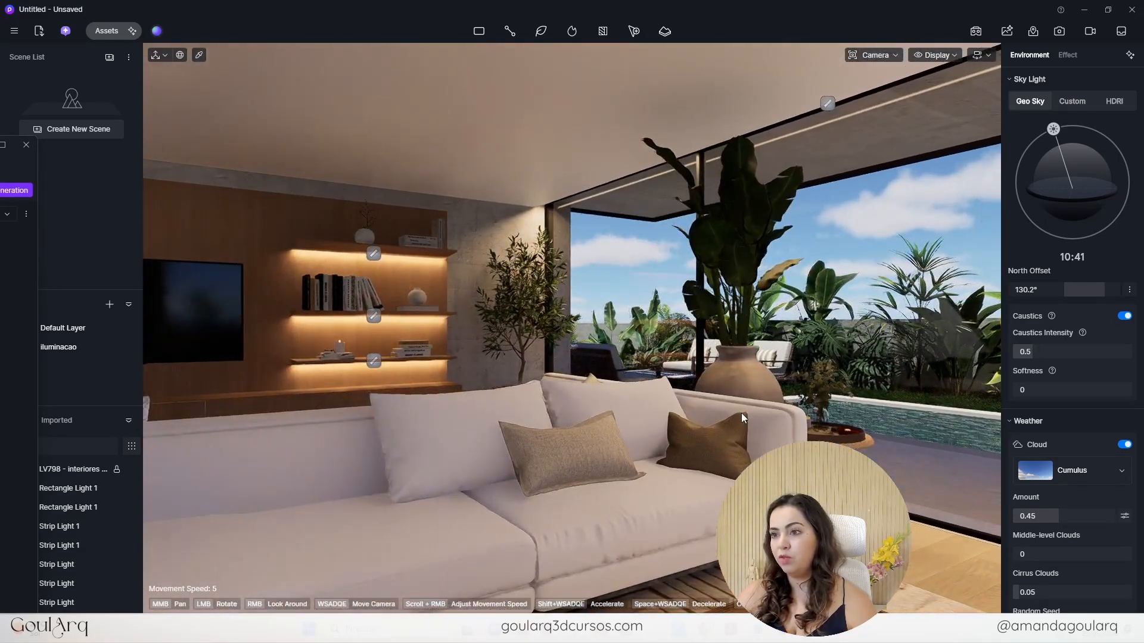
{"action": "scroll", "coordinate": [742, 413], "scroll_direction": "down", "scroll_amount": 2}
{"action": "scroll", "coordinate": [741, 413], "scroll_direction": "down", "scroll_amount": 3}
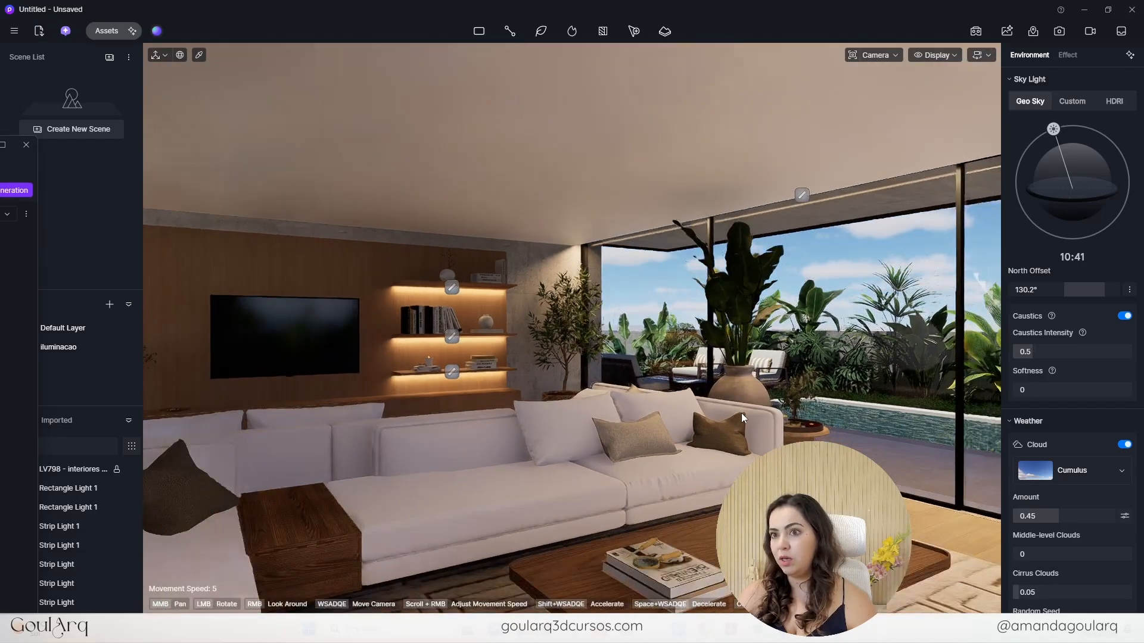
{"action": "middle_click_drag", "start_coordinate": [615, 515], "coordinate": [607, 473]}
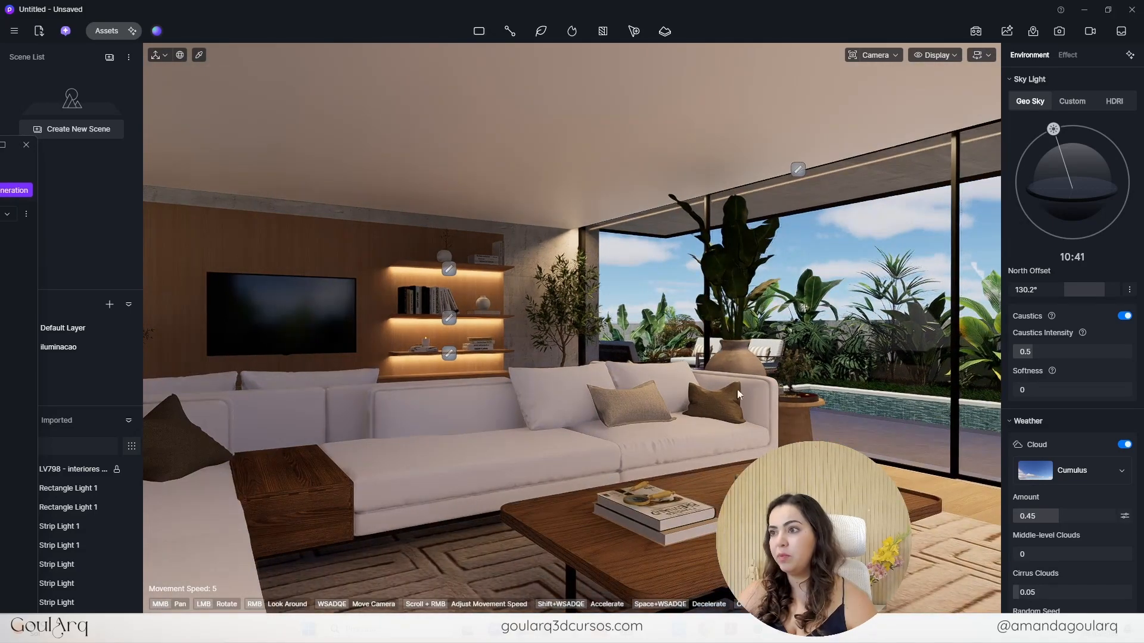
- Set the camera's exposure compensation to 0.1
{"action": "left_click", "coordinate": [892, 53]}
{"action": "left_click", "coordinate": [849, 92]}
{"action": "type", "text": "0.1"}
{"action": "key", "text": "Return"}
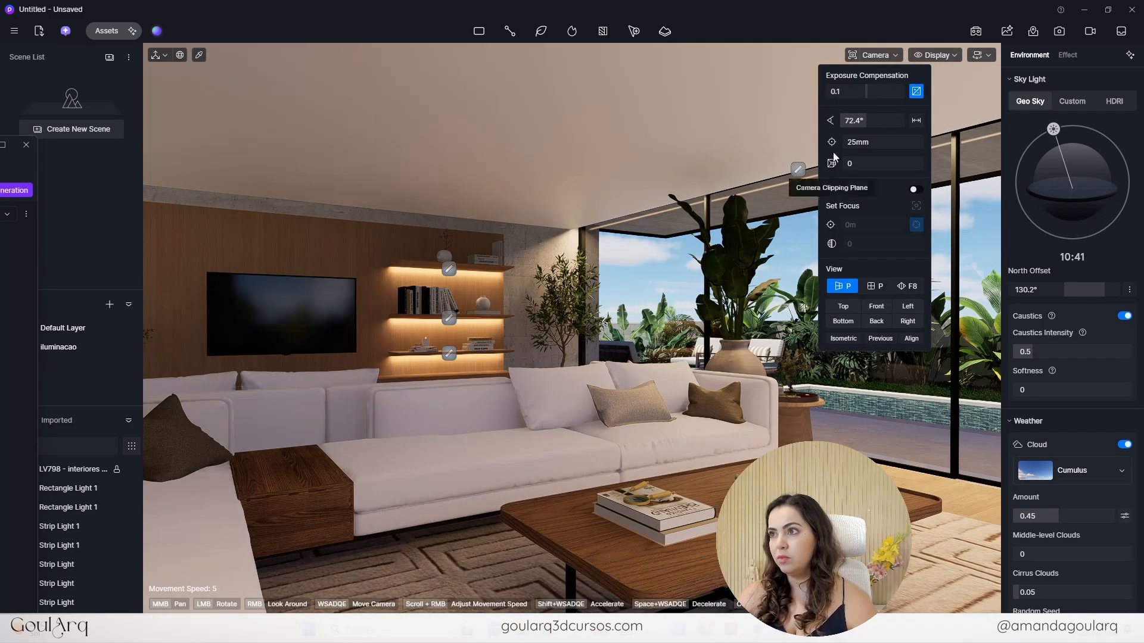
{"action": "left_click", "coordinate": [521, 438]}
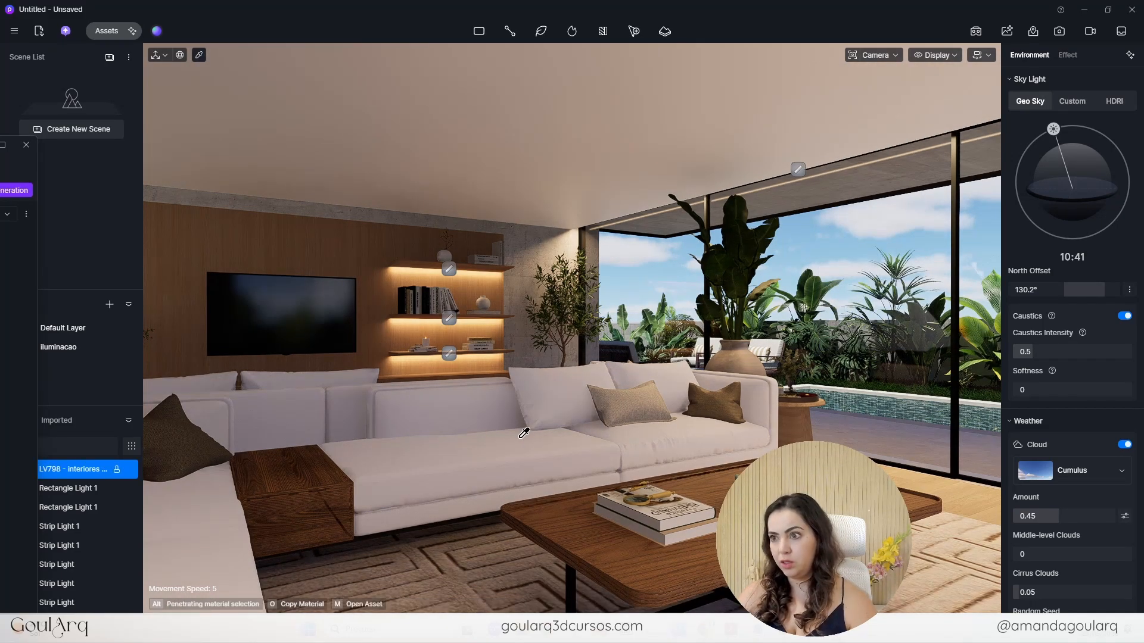
- Frame the camera view along the TV wall toward the pool windows and check it in the image render mode
{"action": "scroll", "coordinate": [1081, 527], "scroll_direction": "down", "scroll_amount": 3}
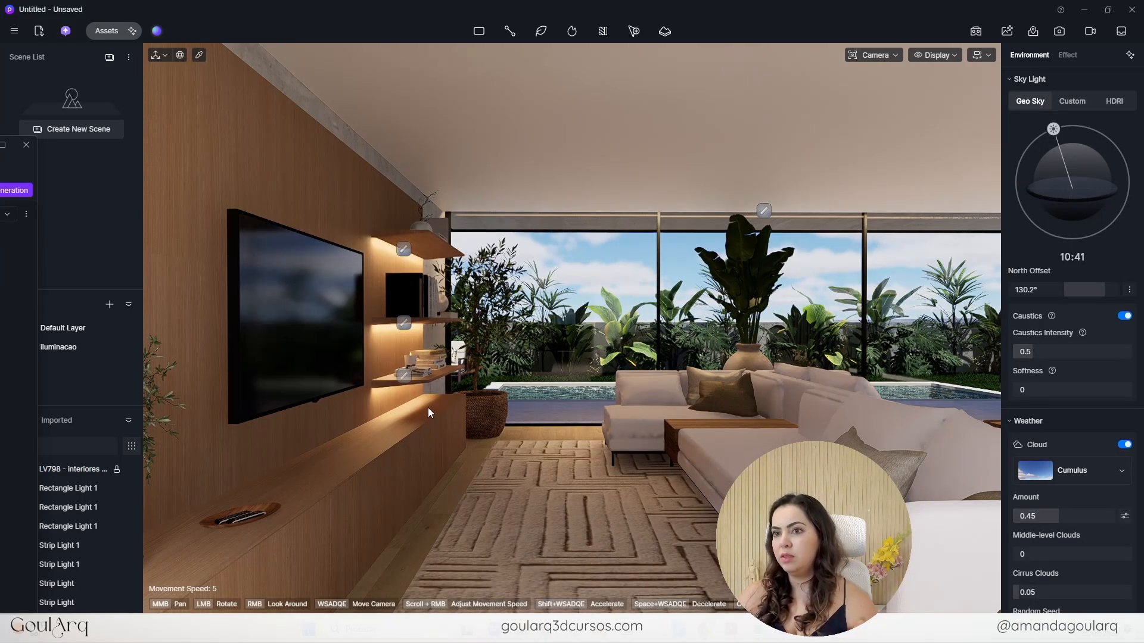
{"action": "left_click", "coordinate": [592, 501]}
{"action": "left_click", "coordinate": [512, 437]}
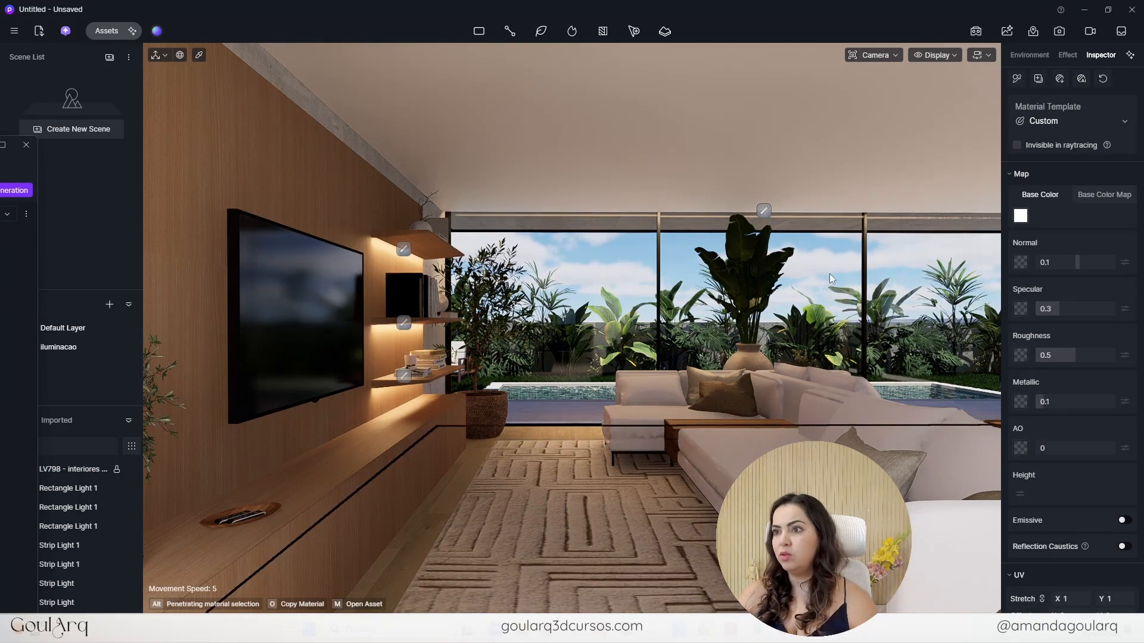
{"action": "left_click", "coordinate": [1060, 33]}
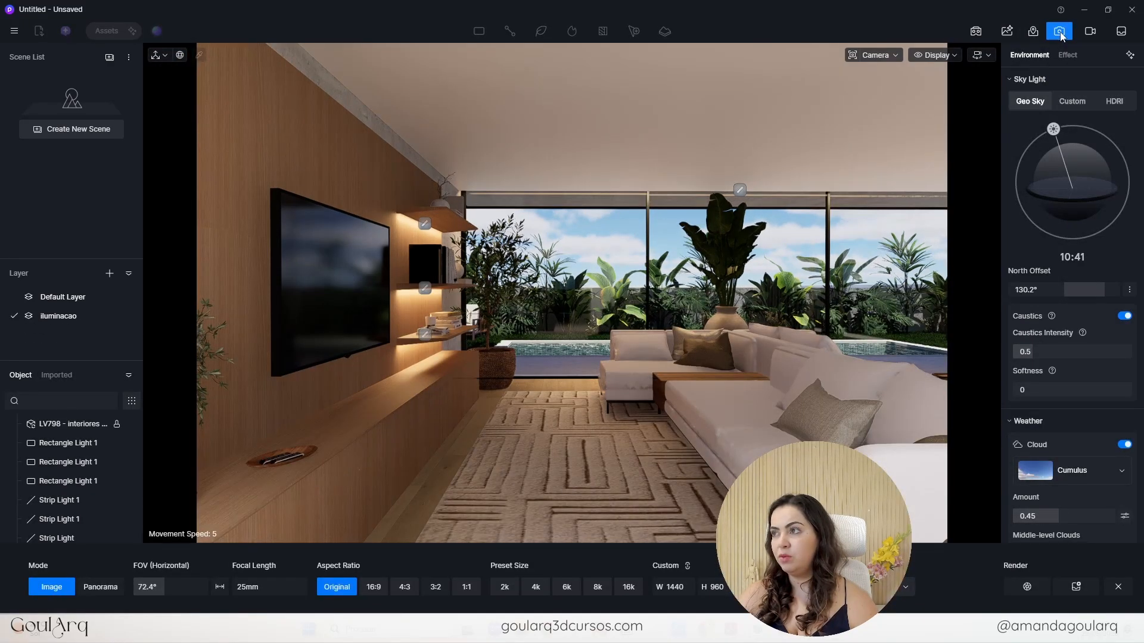
{"action": "left_click", "coordinate": [1059, 34]}
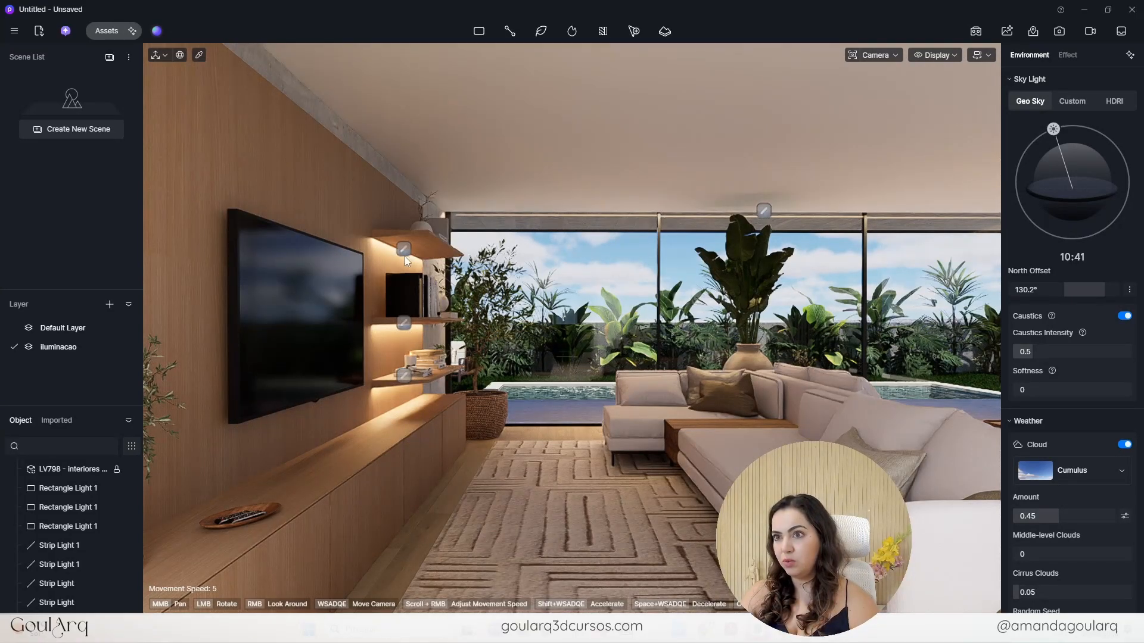
- Hide the light icons in the viewport through the display settings
{"action": "left_click", "coordinate": [947, 57]}
{"action": "left_click", "coordinate": [901, 95]}
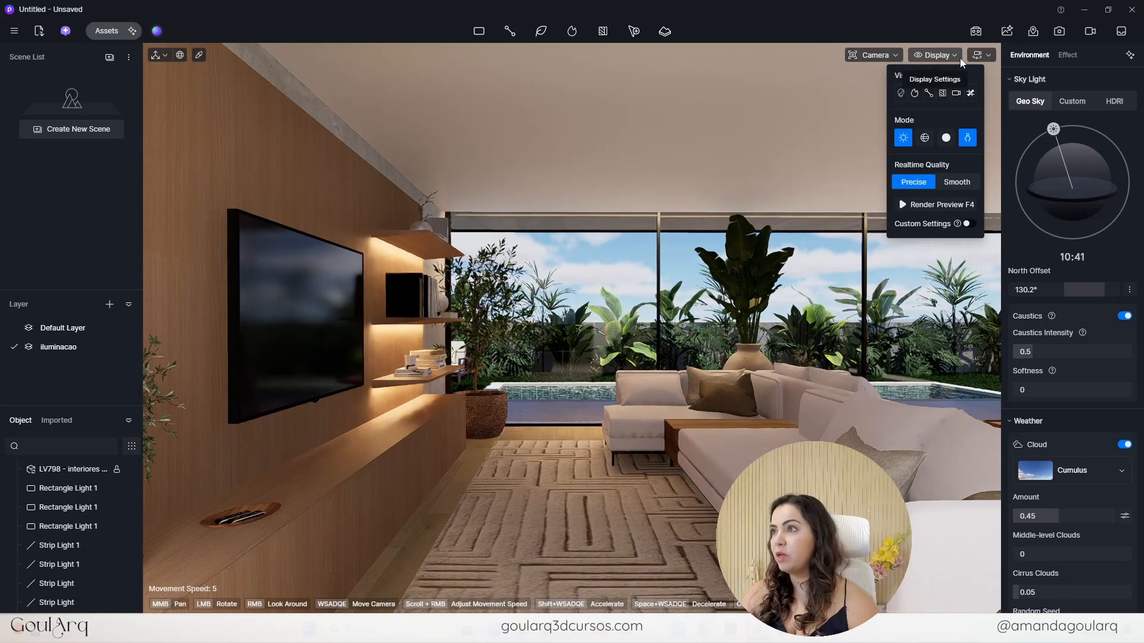
{"action": "left_click", "coordinate": [960, 58]}
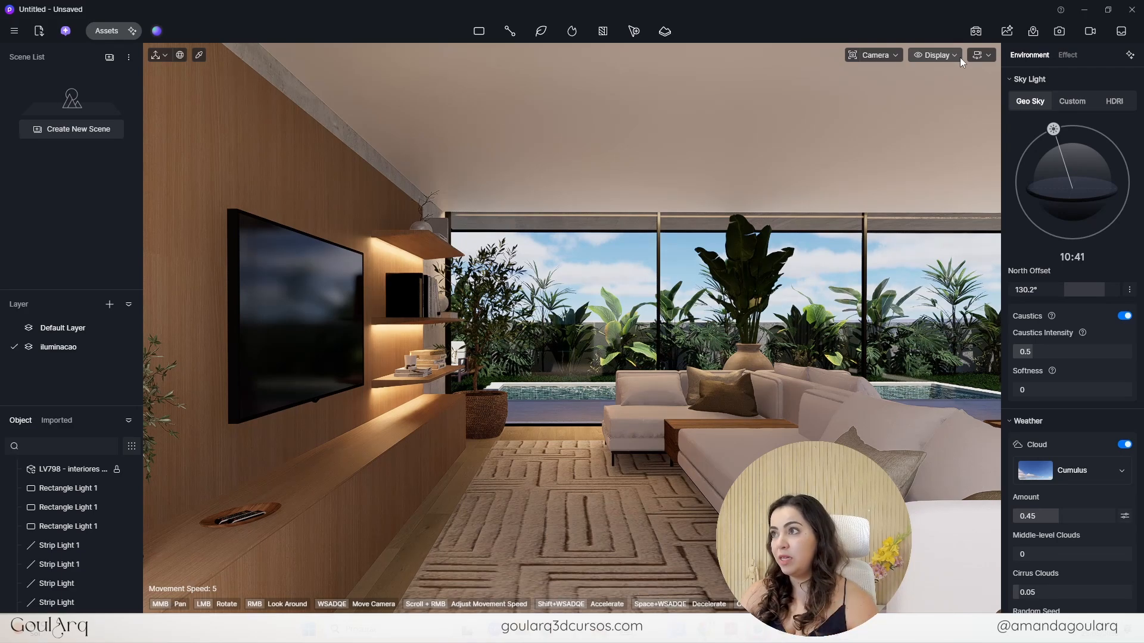
- Render the framed living room view as a 2k image saved in PNG format
{"action": "left_click", "coordinate": [1060, 32]}
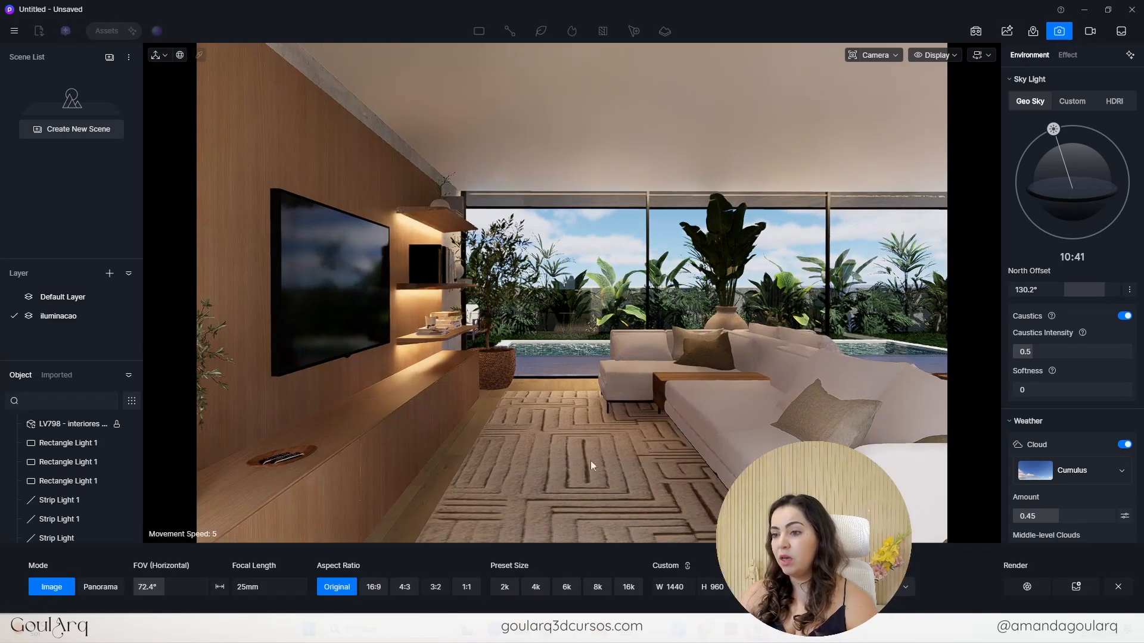
{"action": "left_click", "coordinate": [506, 588]}
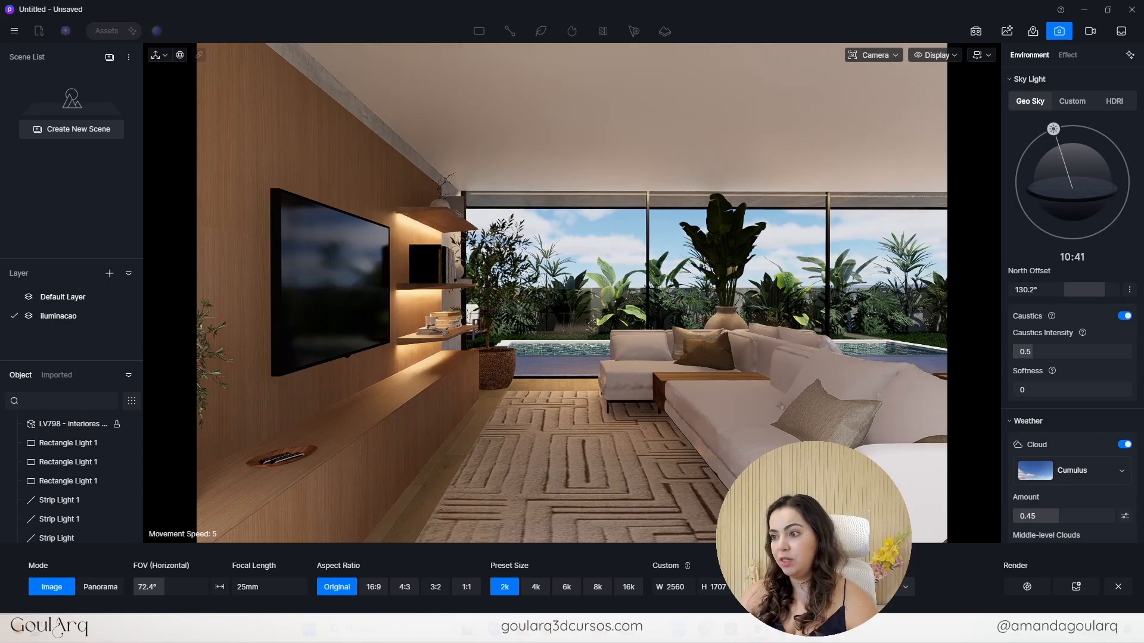
{"action": "left_click", "coordinate": [1024, 585]}
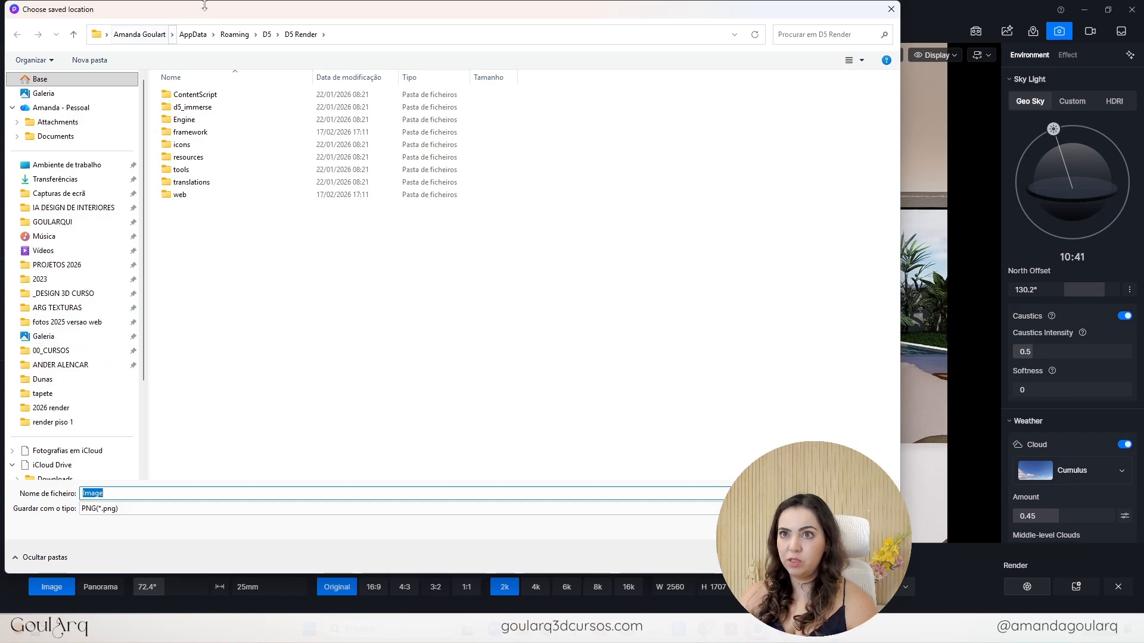
{"action": "left_click_drag", "start_coordinate": [204, 10], "coordinate": [0, 54]}
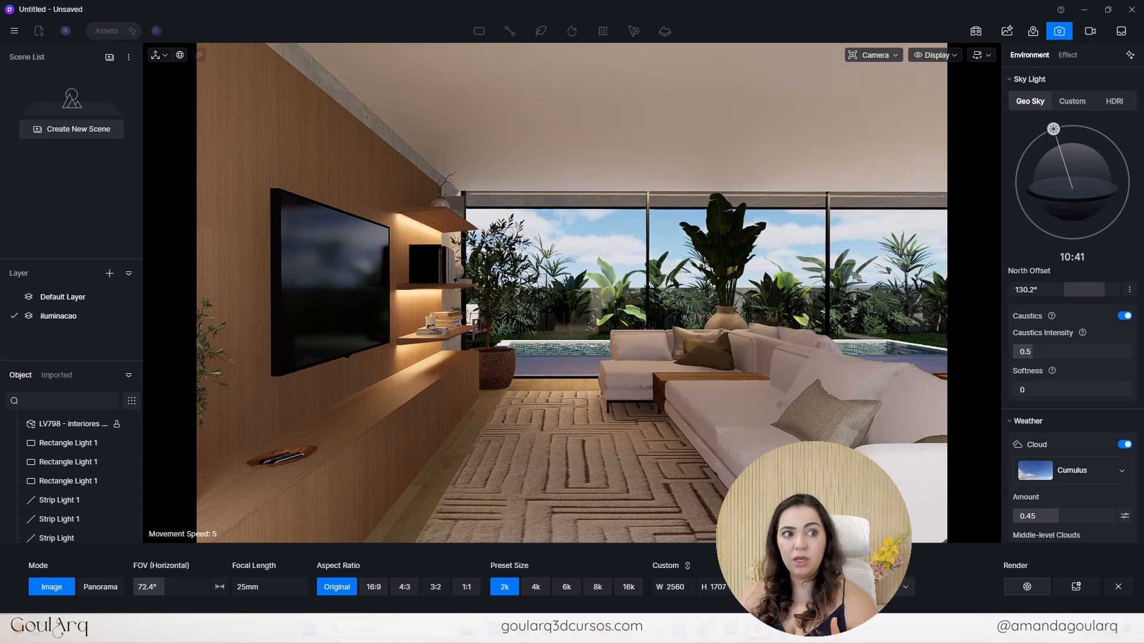
{"action": "left_click", "coordinate": [57, 386]}
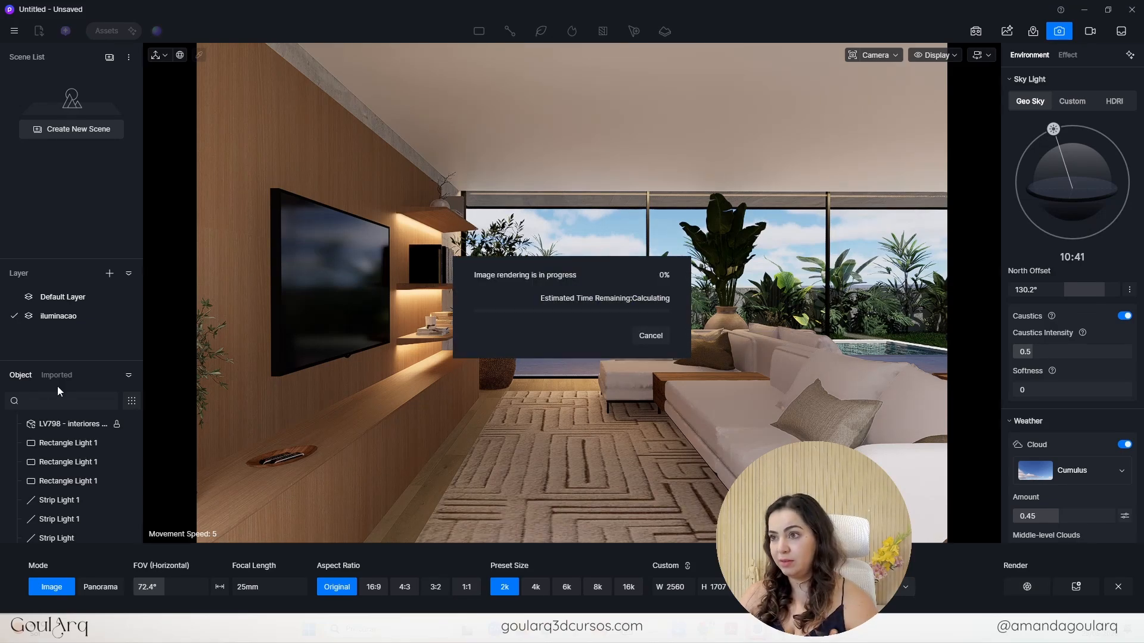